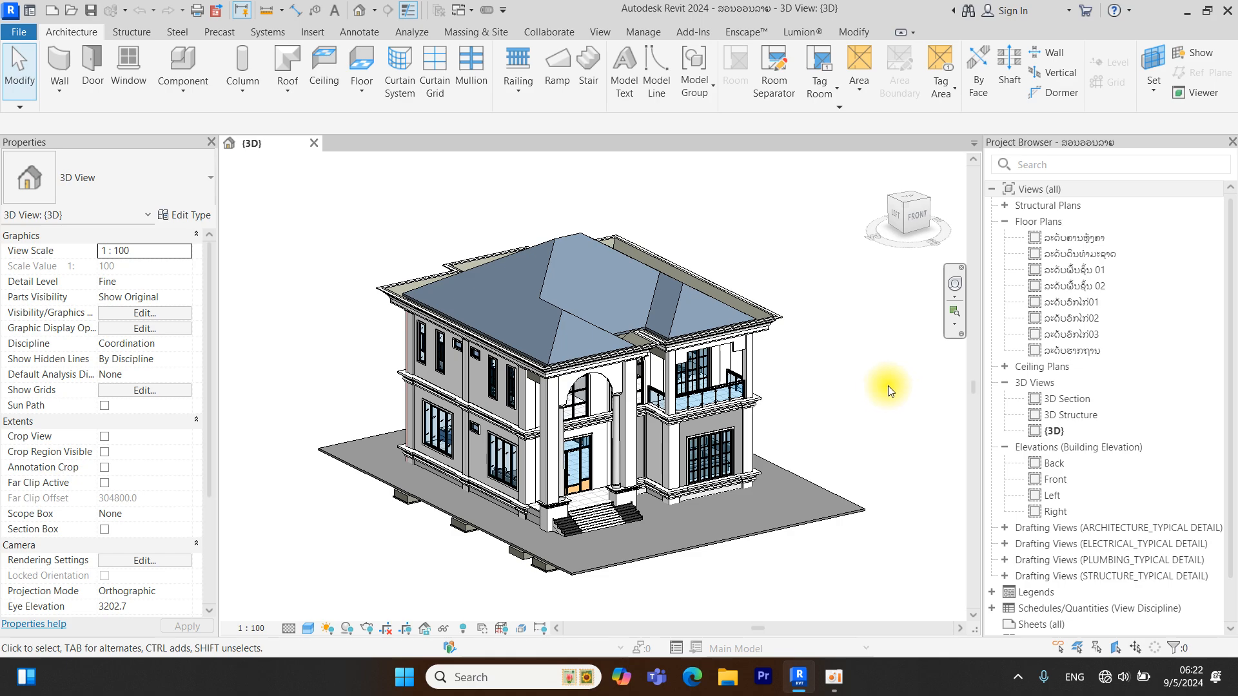
# Switch to File Explorer and open the Revit families folder under D:, tempate brong, 01 BRONG_Info Revit for Construction Drawing Course, 01 Family
pyautogui.moveTo(848, 408)
pyautogui.keyDown('shift'); pyautogui.mouseDown(button='middle')
pyautogui.moveTo(864, 381)
pyautogui.moveTo(852, 374)
pyautogui.moveTo(835, 399)
pyautogui.mouseUp(button='middle'); pyautogui.keyUp('shift')
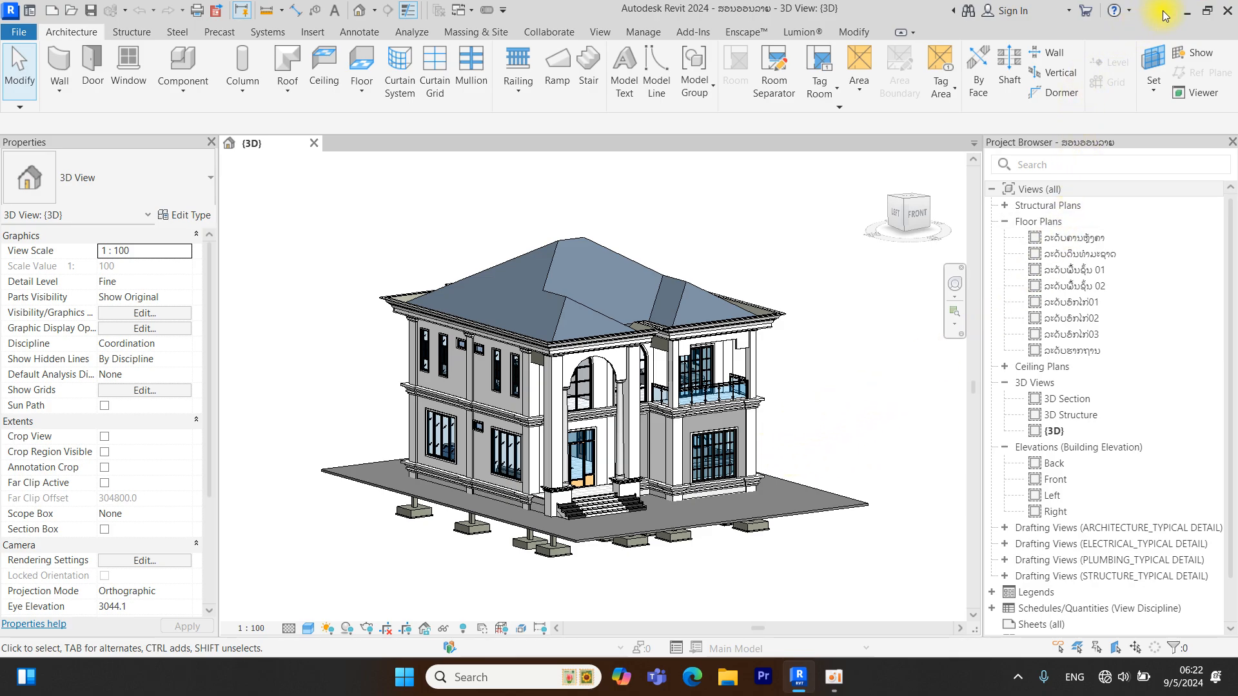
pyautogui.click(1188, 11)
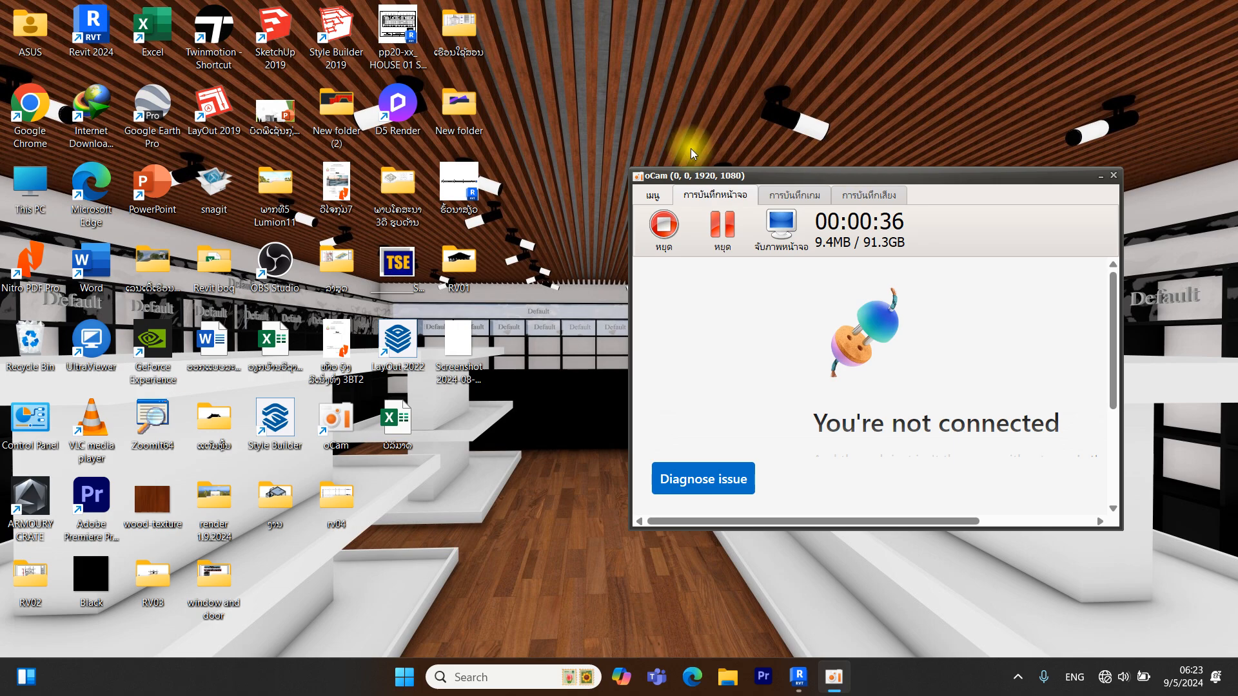
pyautogui.click(1100, 172)
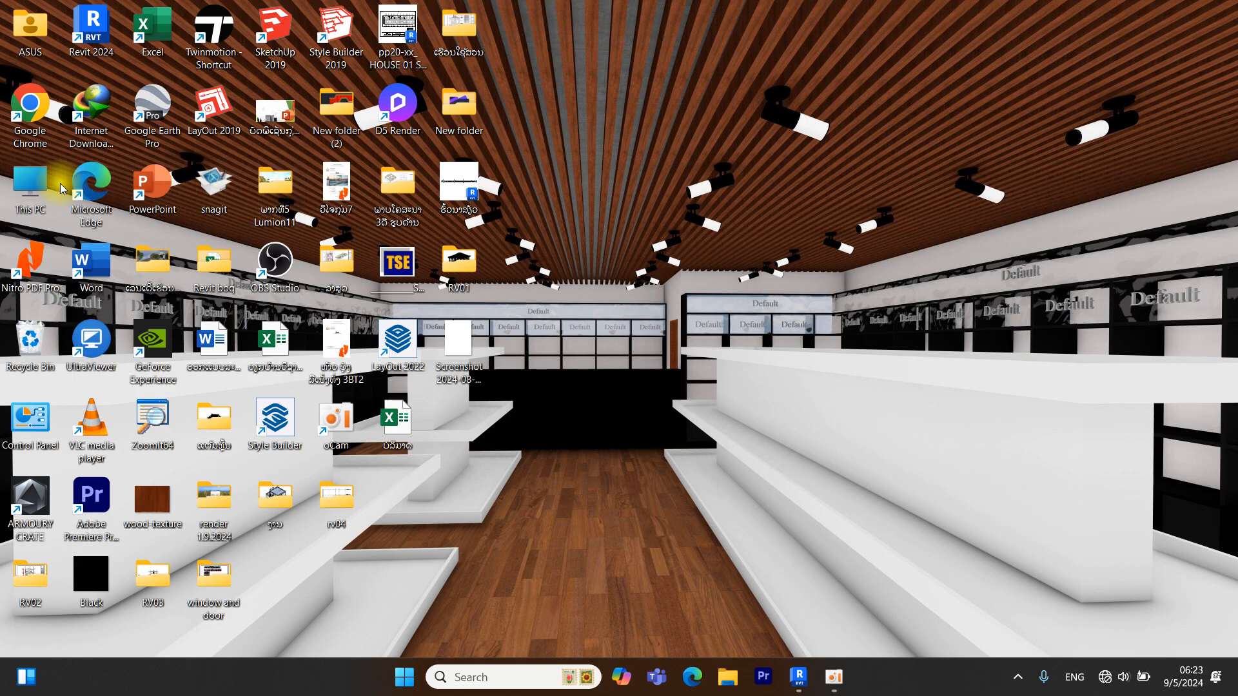
pyautogui.doubleClick(36, 189)
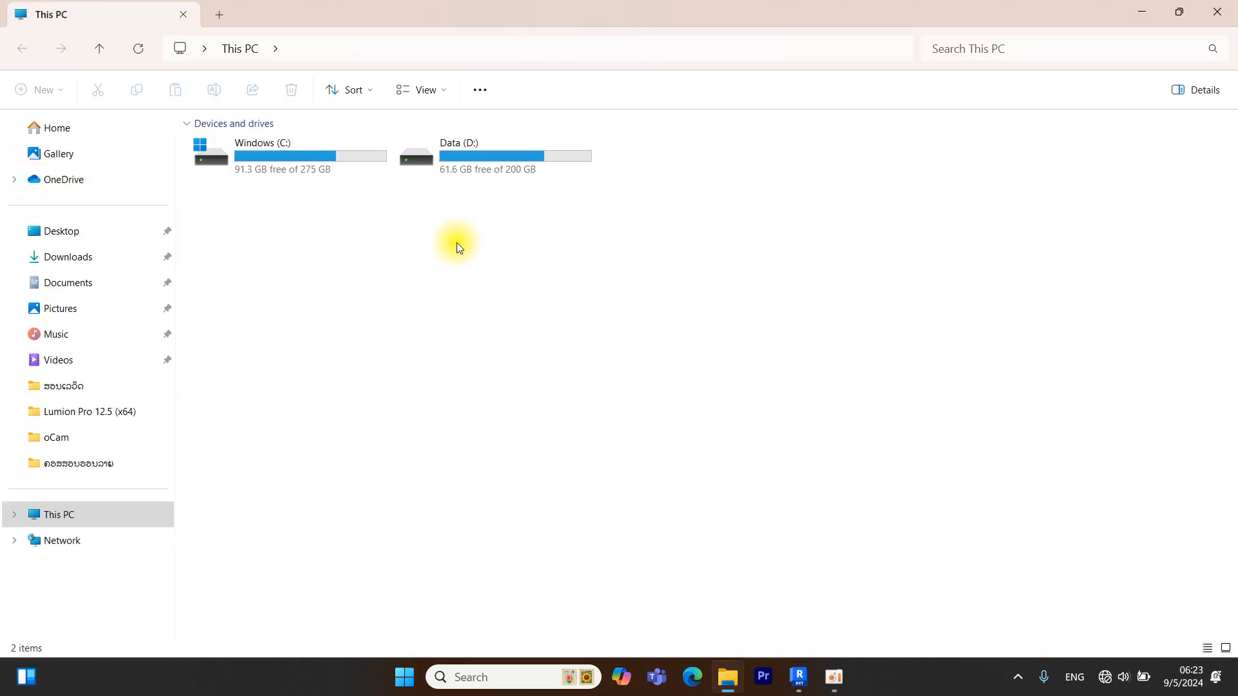
pyautogui.doubleClick(497, 157)
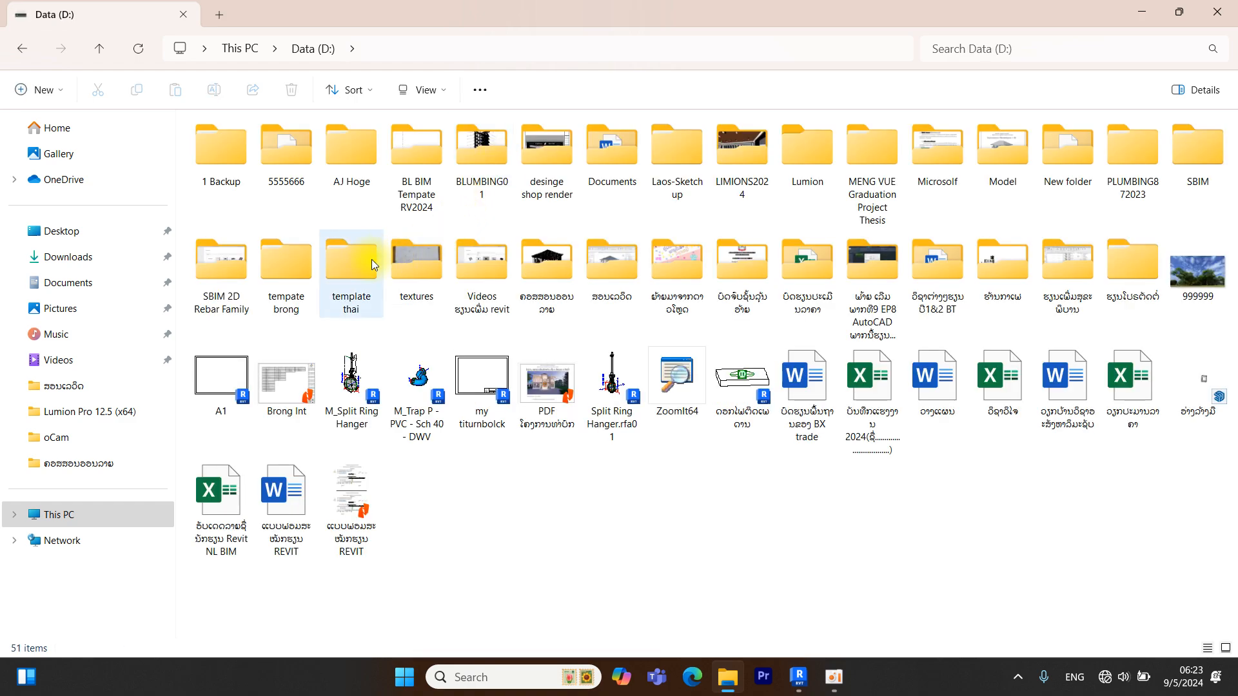
pyautogui.doubleClick(295, 269)
pyautogui.doubleClick(312, 148)
pyautogui.doubleClick(308, 145)
pyautogui.doubleClick(307, 144)
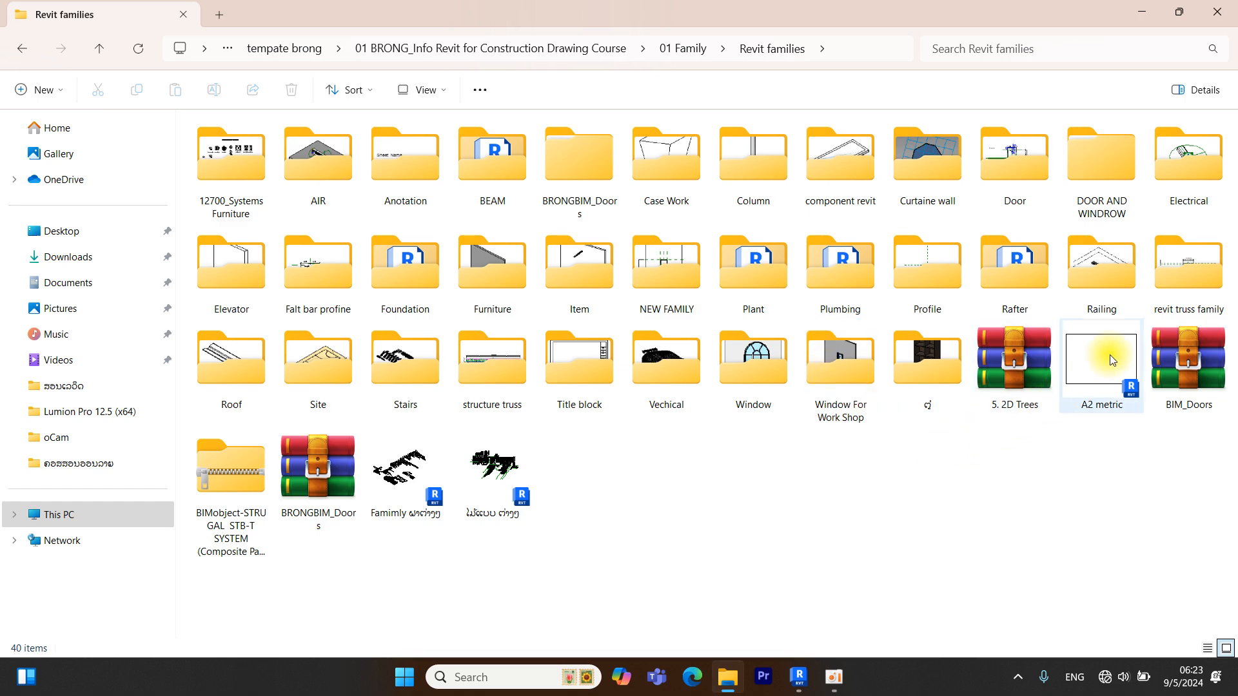
# Look for the Roof folder among the Revit families in a detailed list, and return the folder to large thumbnails
pyautogui.click(1209, 650)
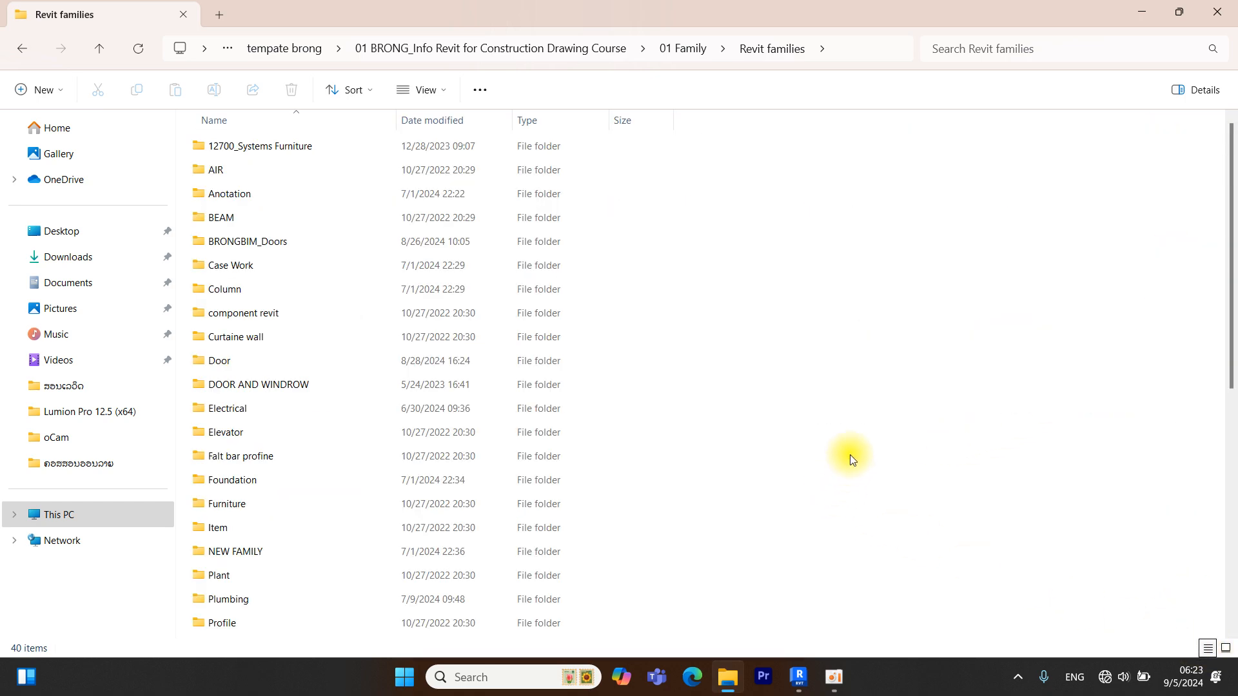
pyautogui.scroll(-7, 321, 340)
pyautogui.scroll(7, 317, 339)
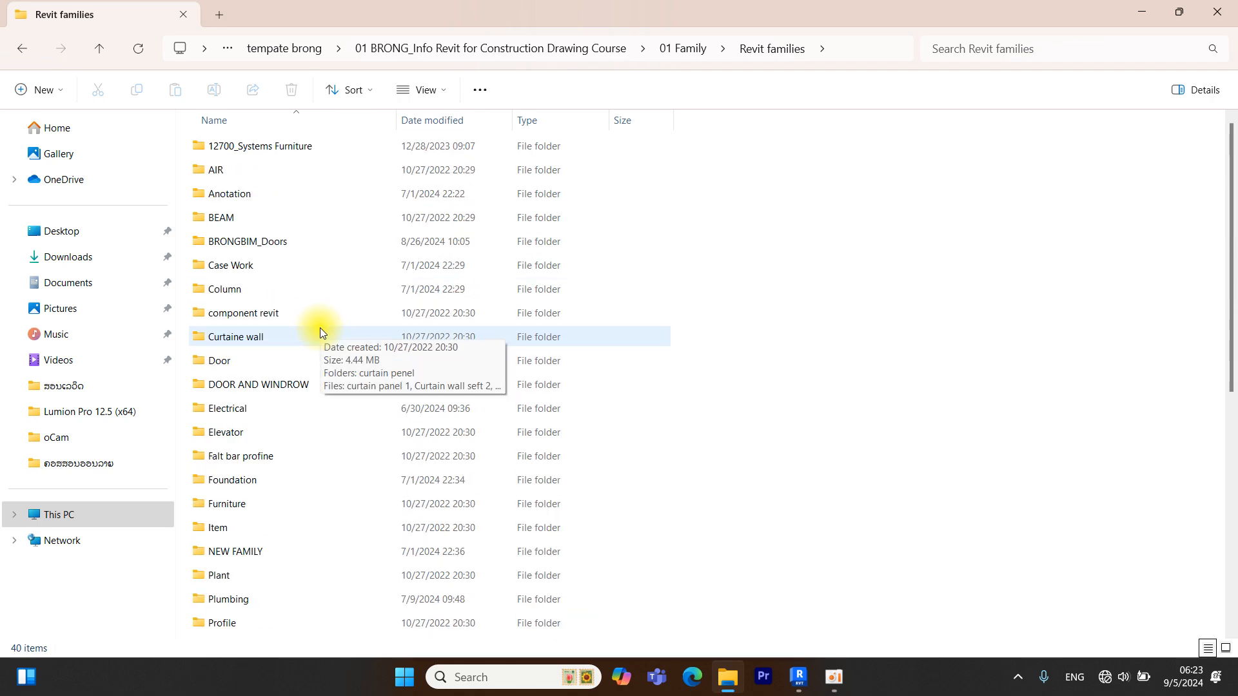
pyautogui.scroll(-6, 319, 329)
pyautogui.click(277, 419)
pyautogui.moveTo(182, 258)
pyautogui.mouseDown()
pyautogui.moveTo(264, 284)
pyautogui.moveTo(564, 290)
pyautogui.mouseUp()
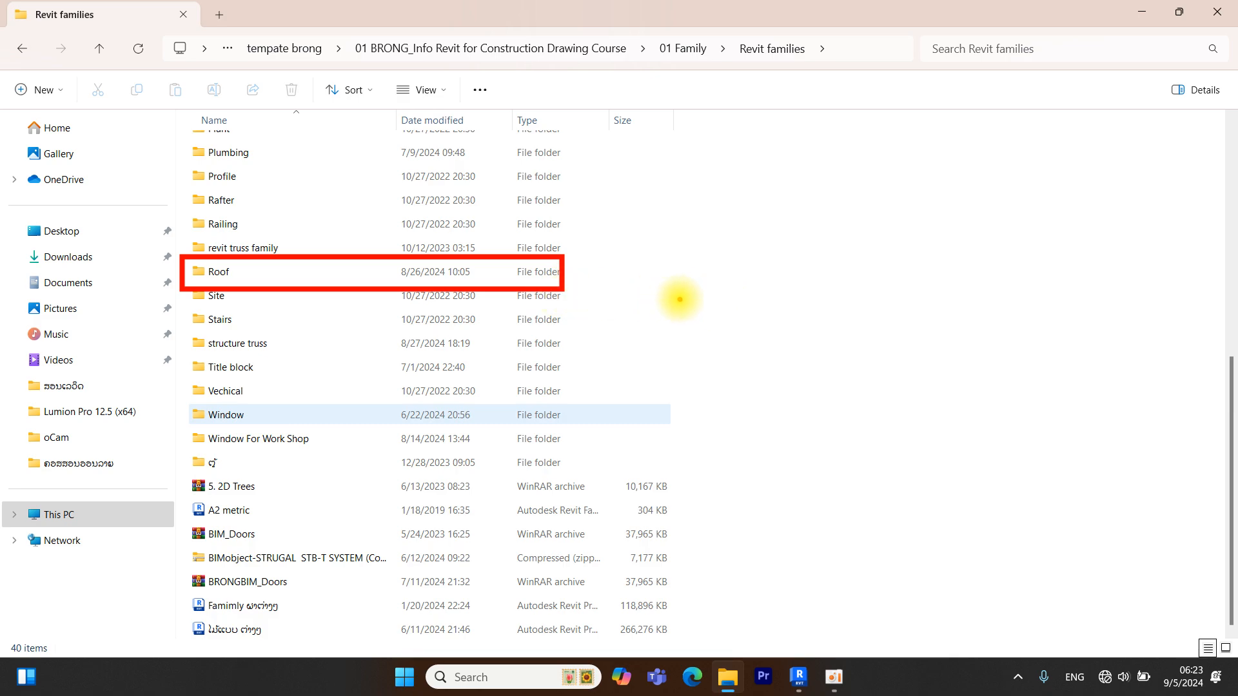
pyautogui.press('Escape')
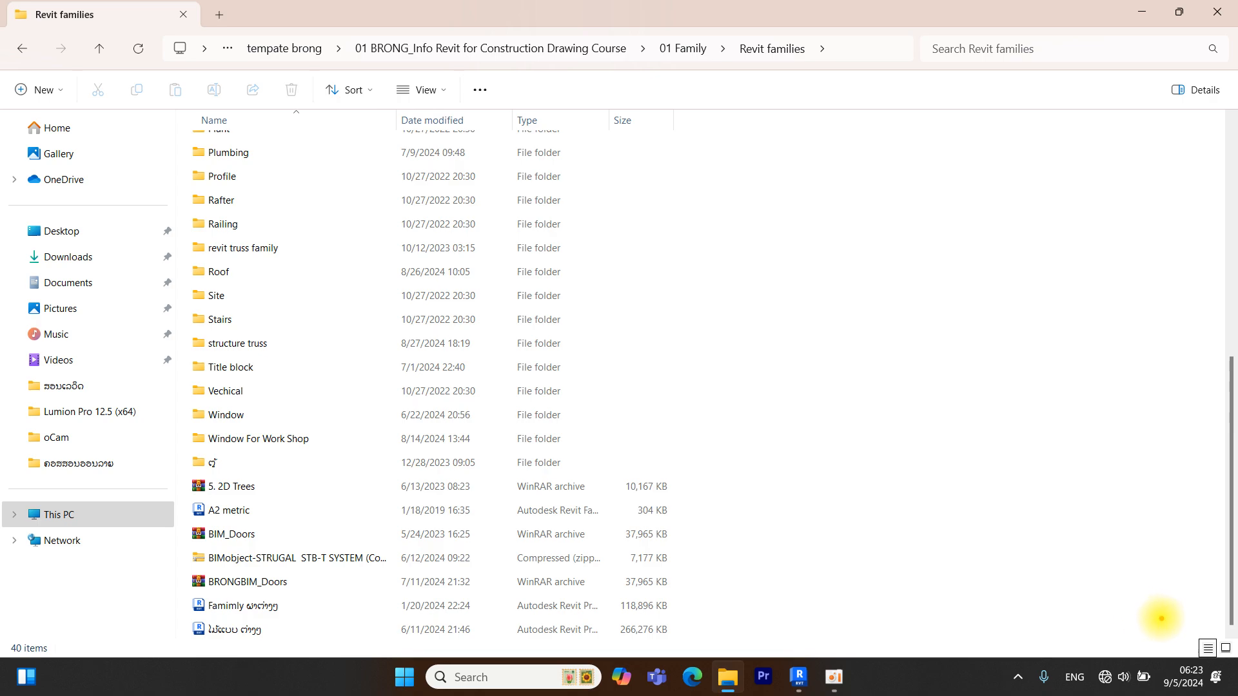
pyautogui.moveTo(1215, 625); pyautogui.dragTo(1235, 671)
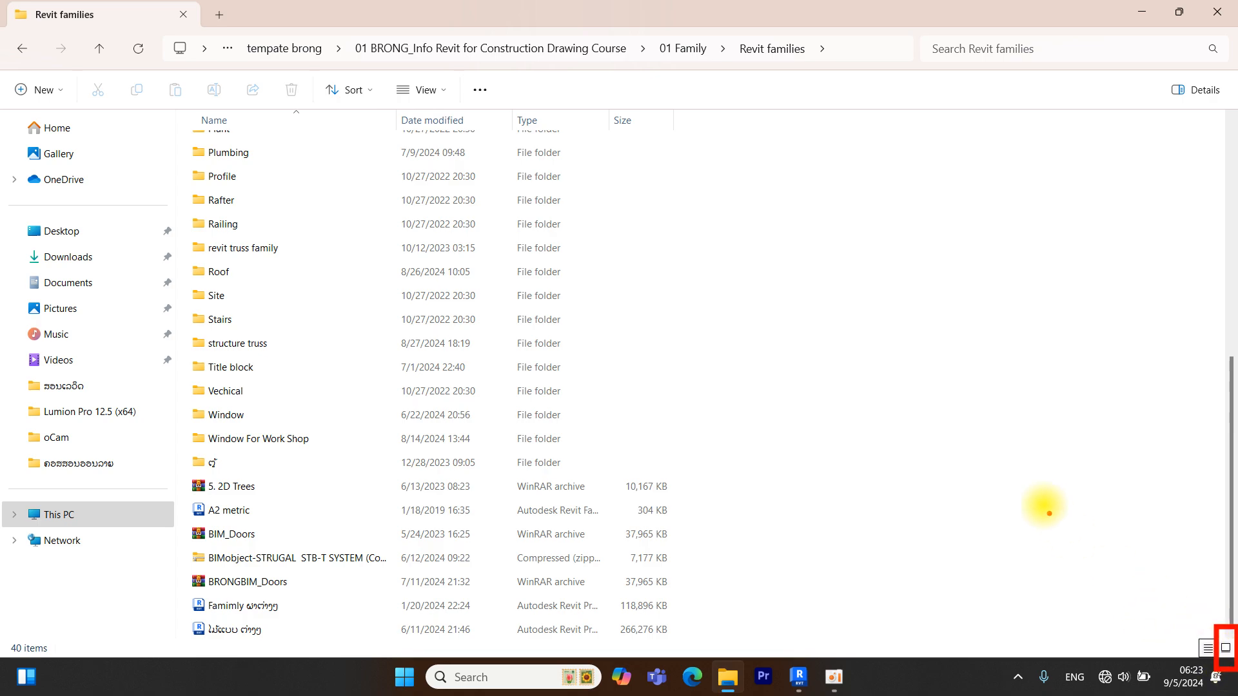
pyautogui.moveTo(821, 298); pyautogui.dragTo(1159, 535)
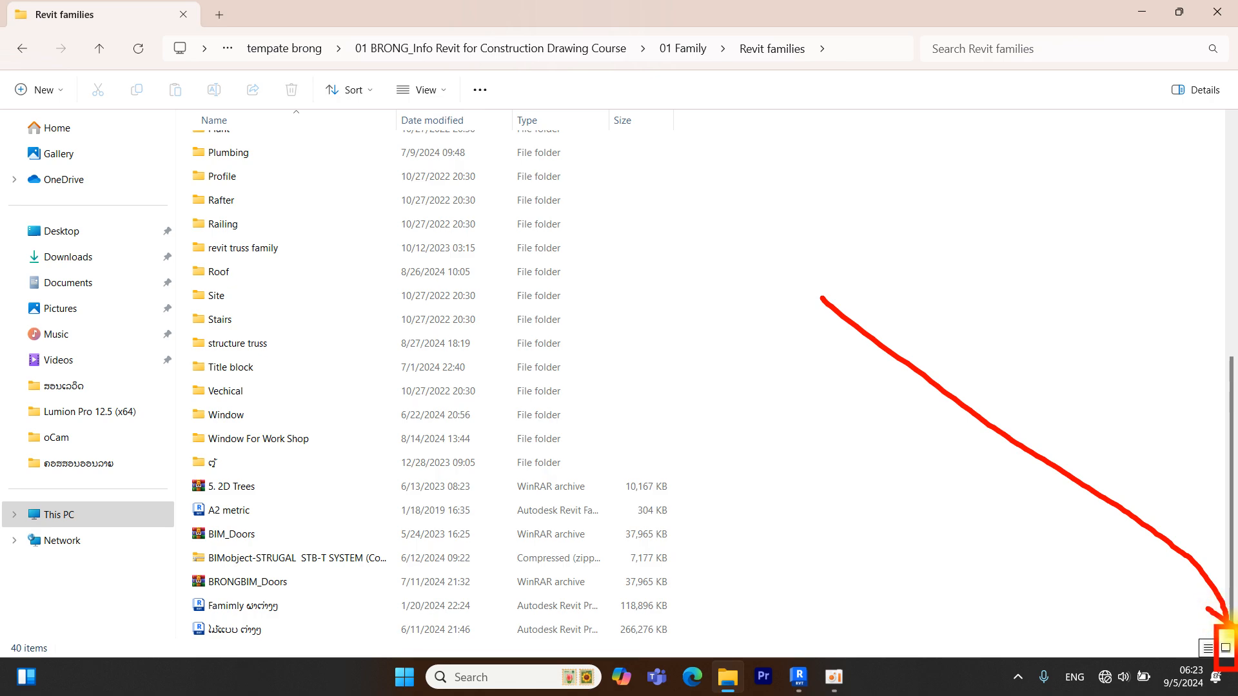
pyautogui.press('Escape')
pyautogui.click(1223, 650)
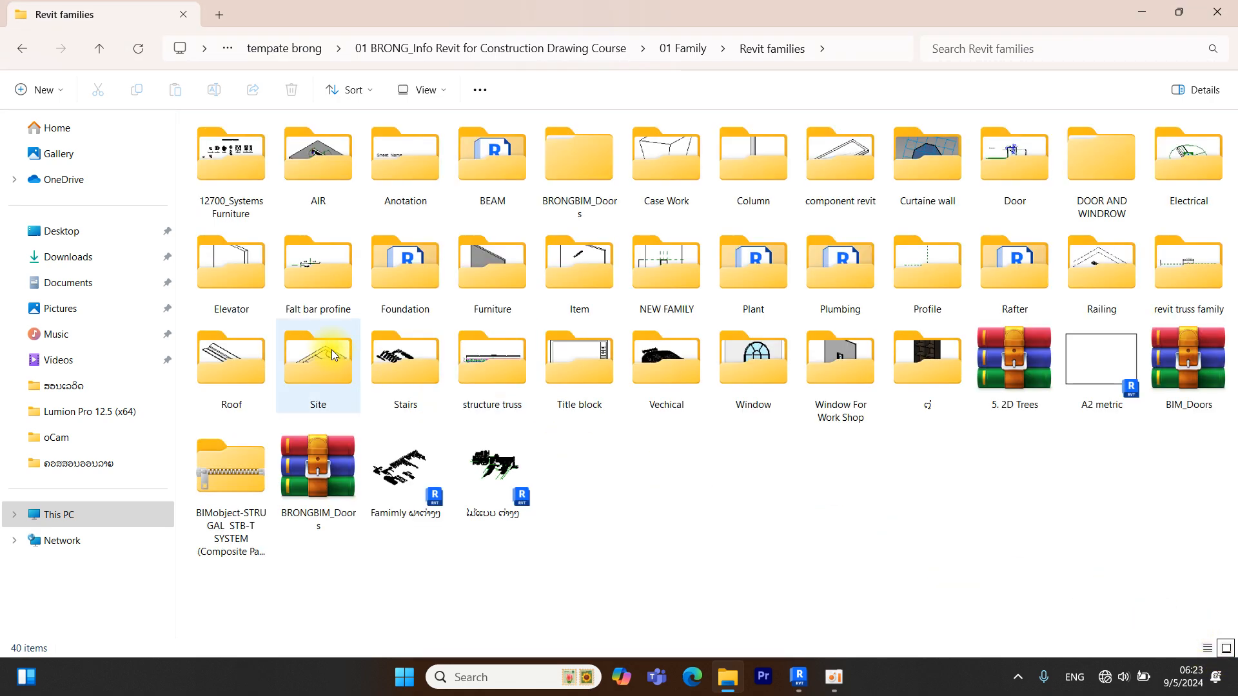
# Open the concrete tile folder 02 กระเบื้องหลังคาคอนกรีต เอสซีจี inside Roof, หลังคา
pyautogui.doubleClick(226, 365)
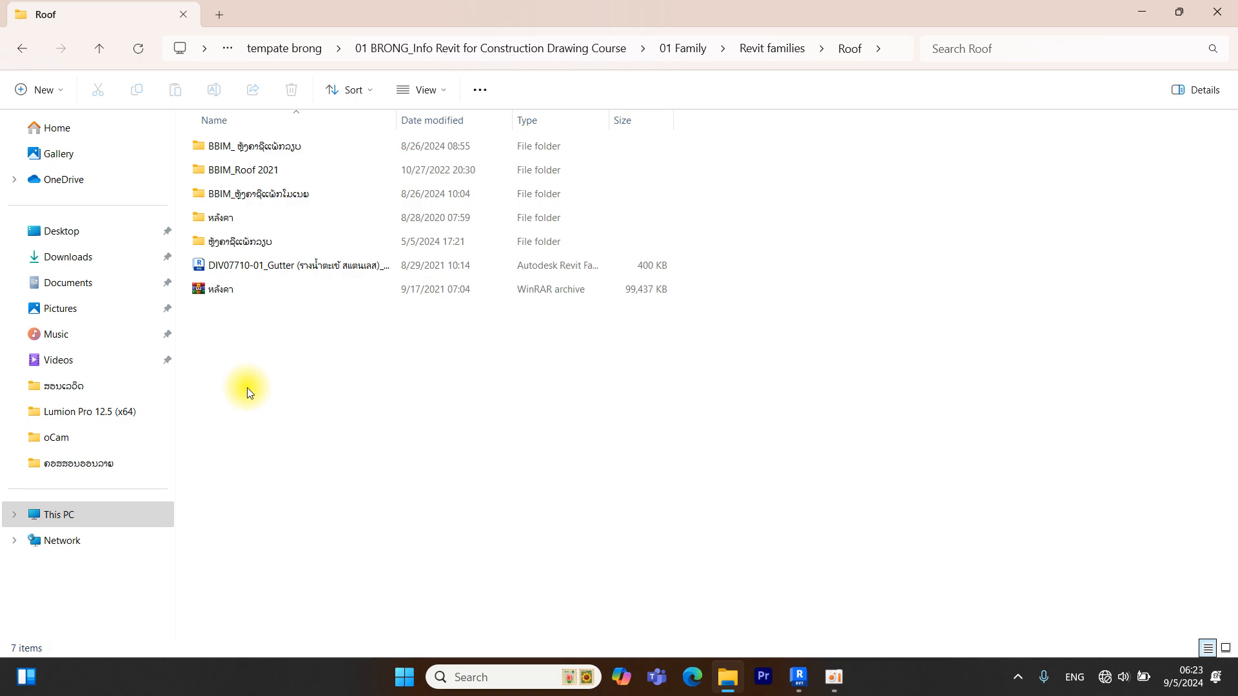
pyautogui.moveTo(191, 222)
pyautogui.mouseDown()
pyautogui.moveTo(323, 240)
pyautogui.moveTo(588, 243)
pyautogui.mouseUp()
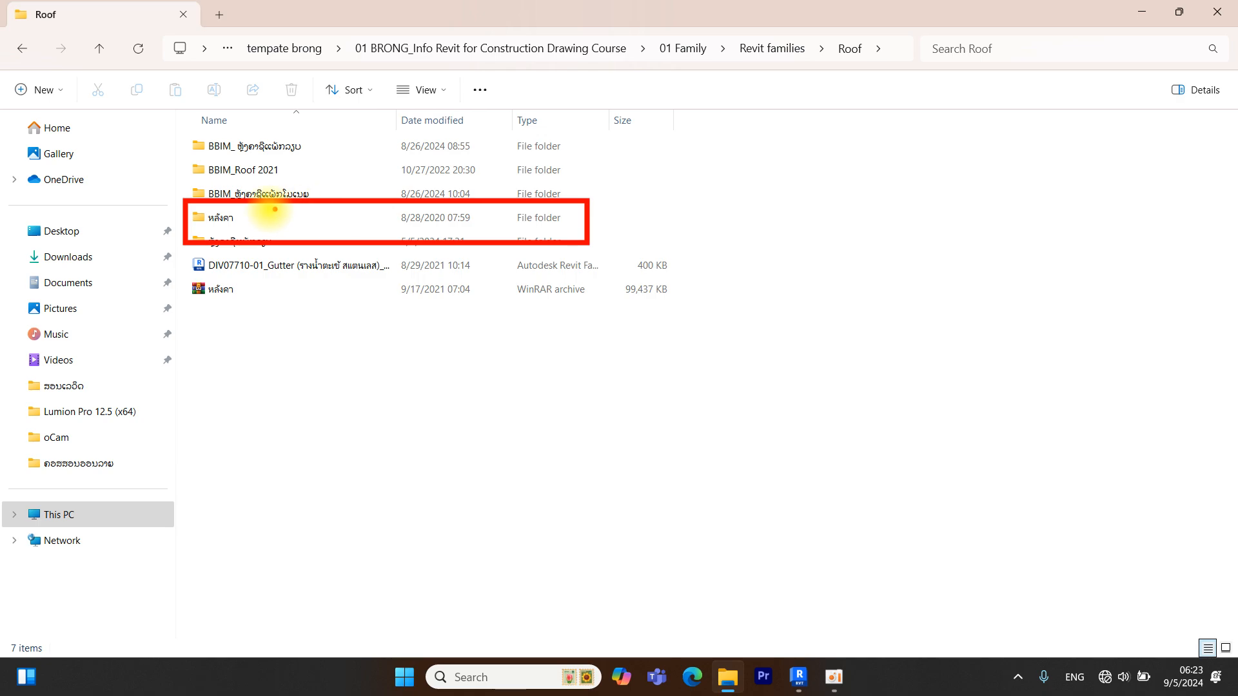
pyautogui.click(227, 217)
pyautogui.doubleClick(227, 217)
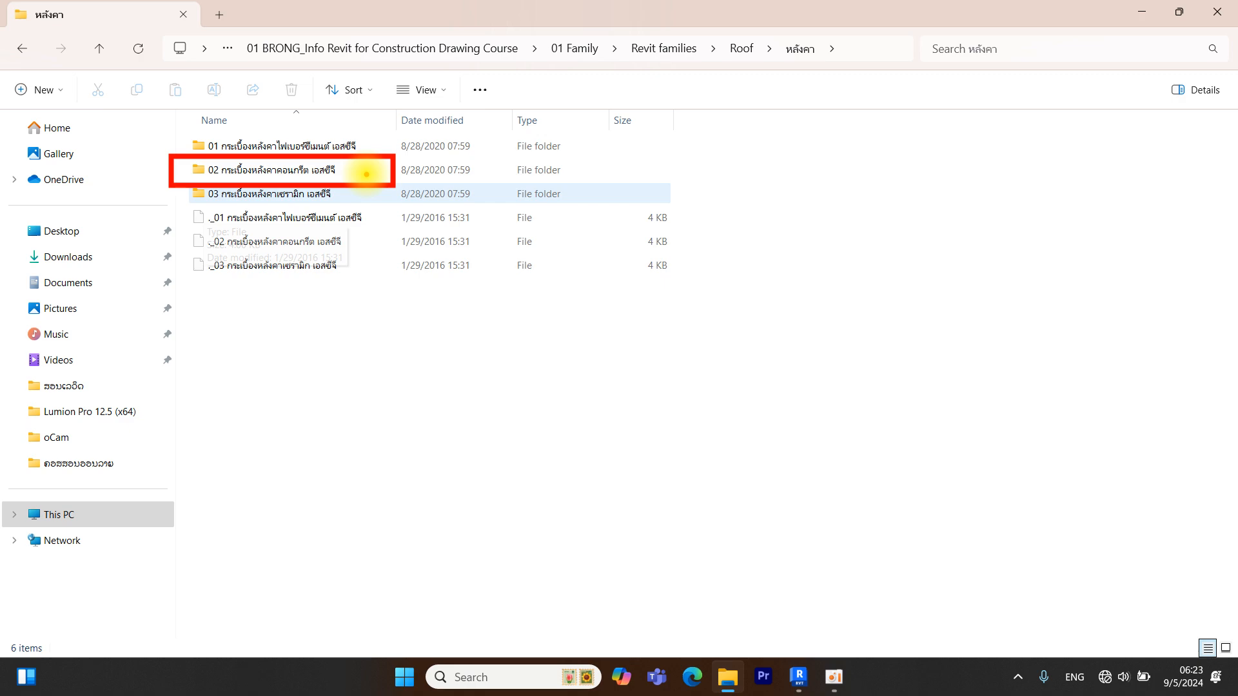
pyautogui.doubleClick(315, 173)
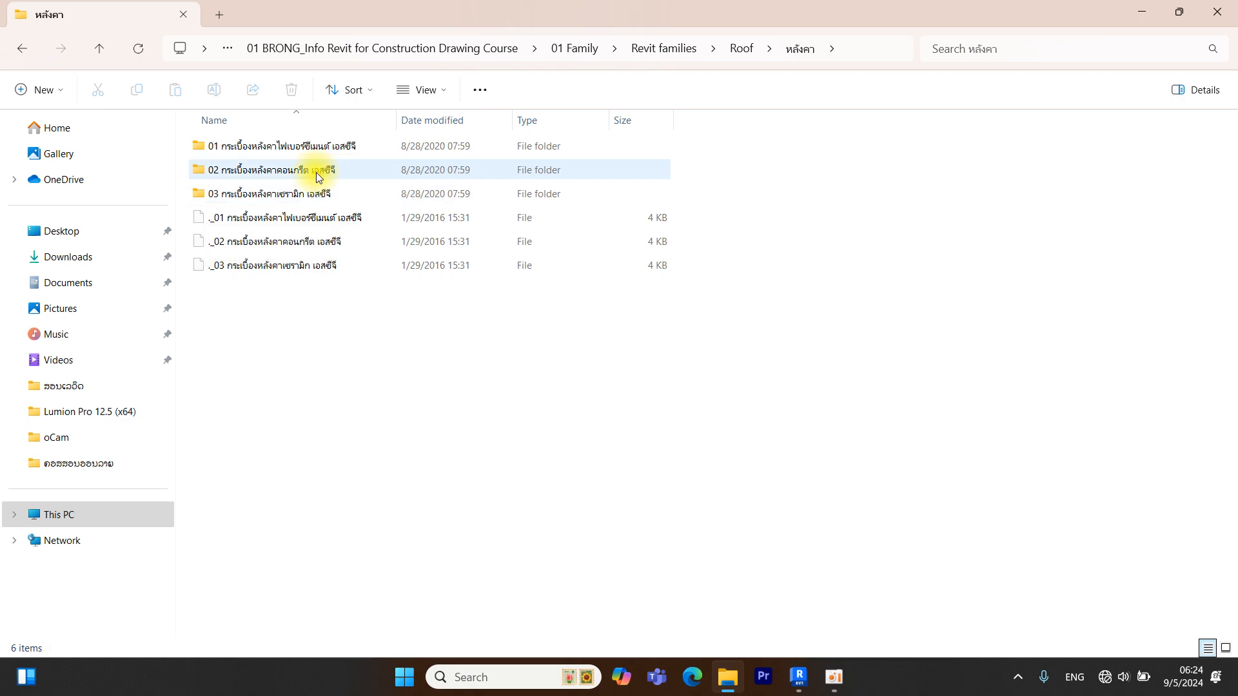
pyautogui.click(392, 176)
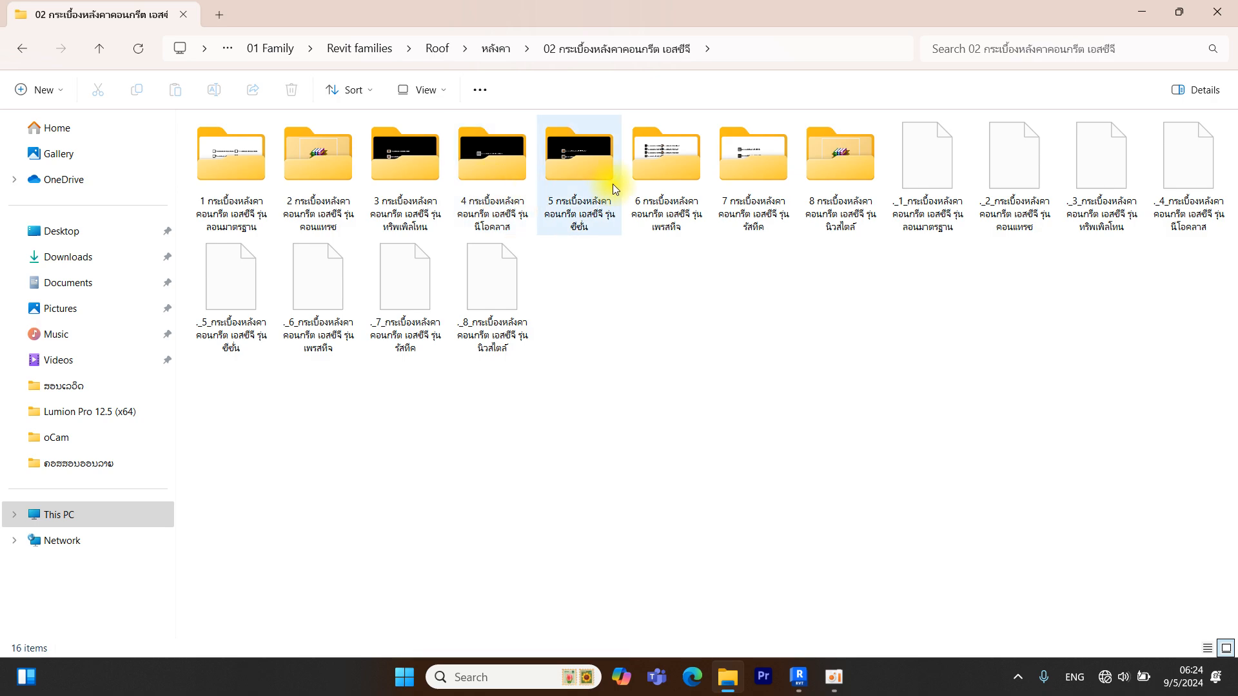
# Examine the tile textures in the SCG subfolder of folder 2 (รุ่นคอนแทรซ) and return to the concrete tile folder
pyautogui.doubleClick(313, 182)
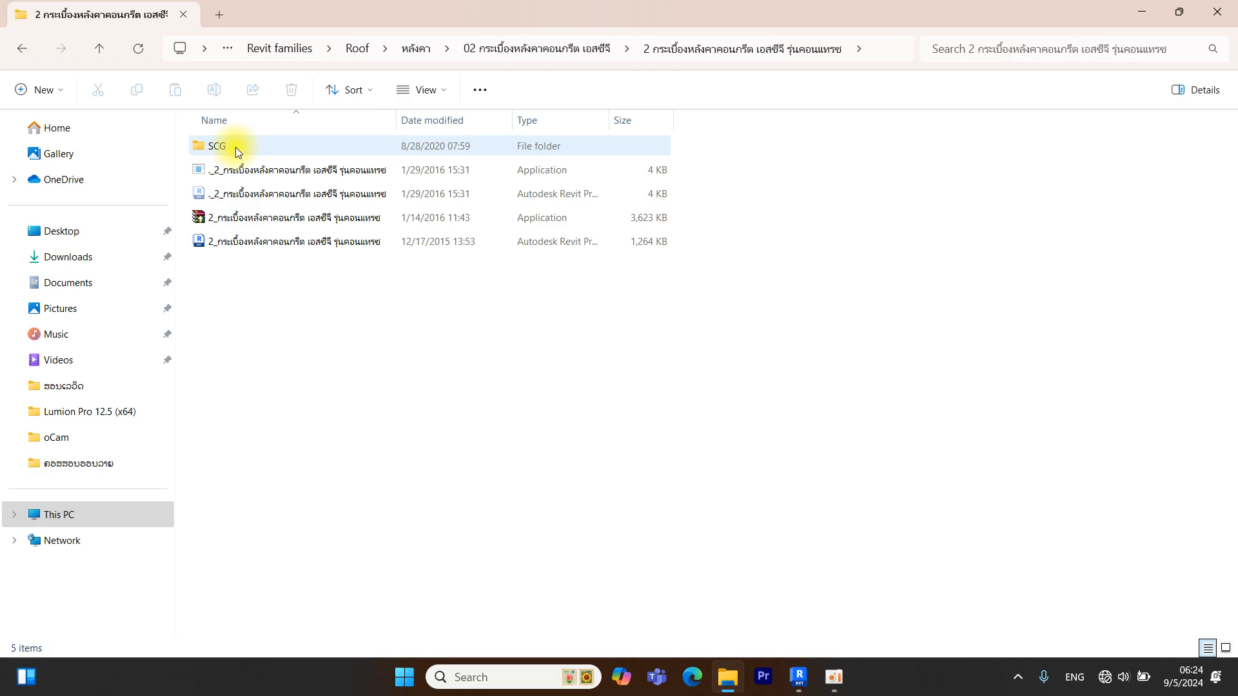
pyautogui.doubleClick(234, 147)
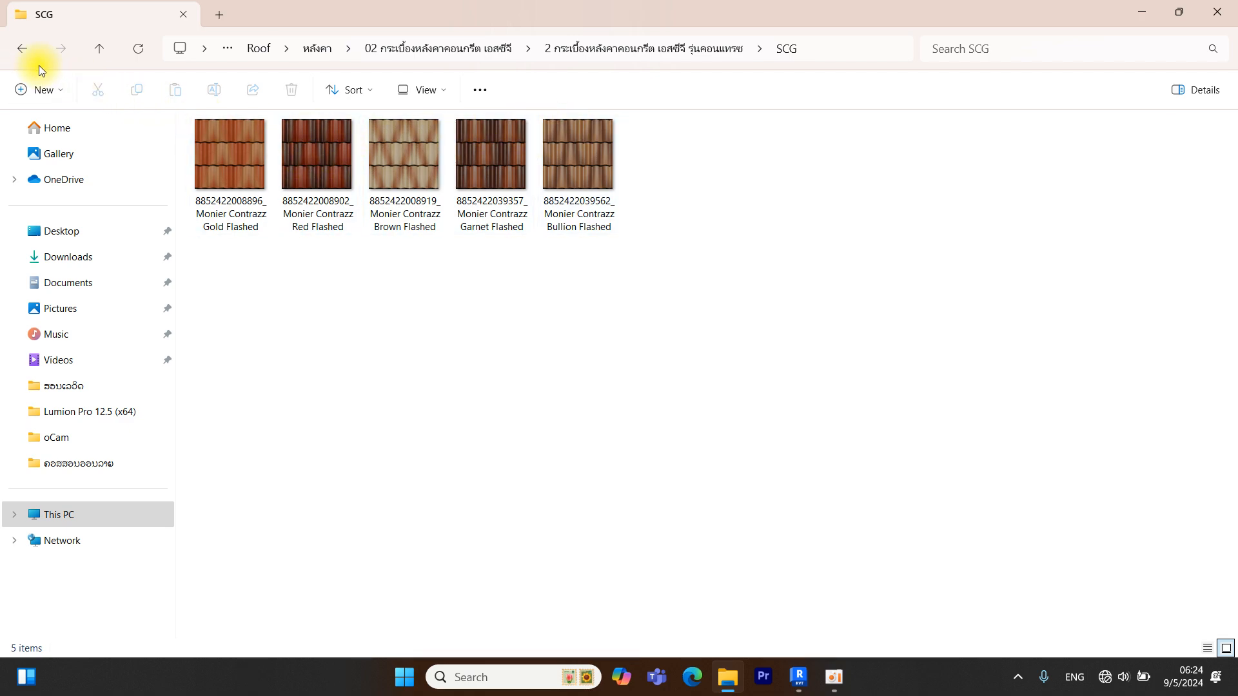
pyautogui.click(22, 49)
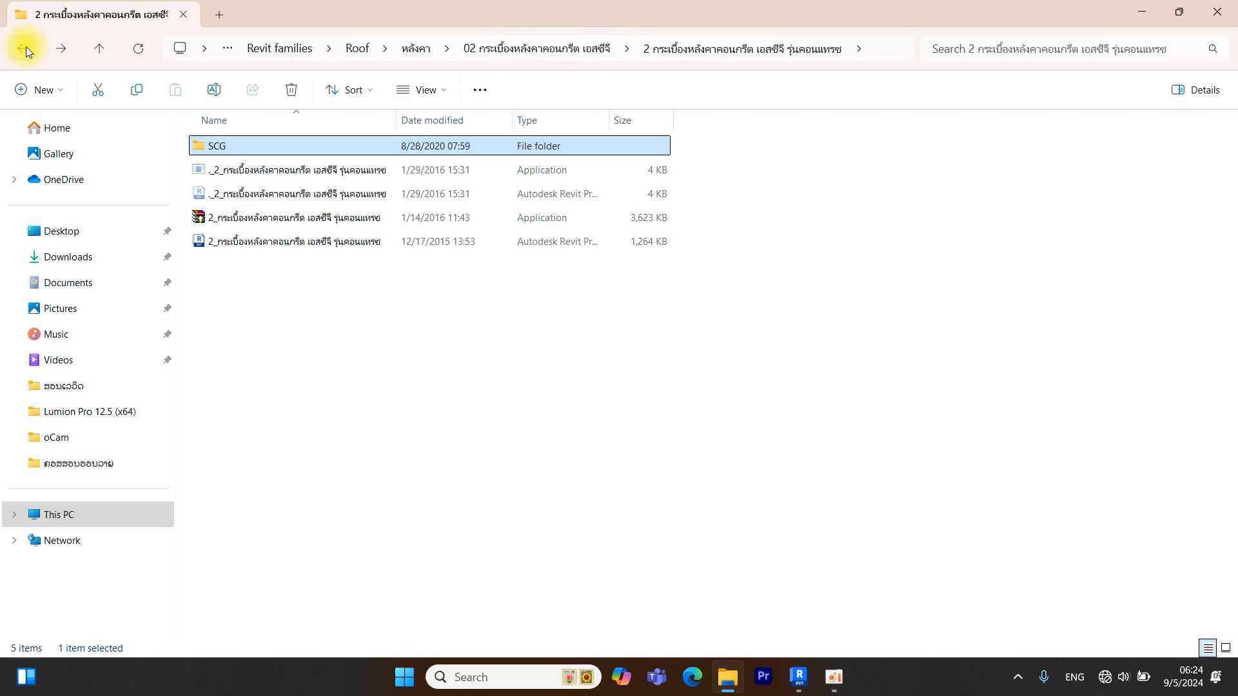
pyautogui.click(25, 46)
pyautogui.click(624, 317)
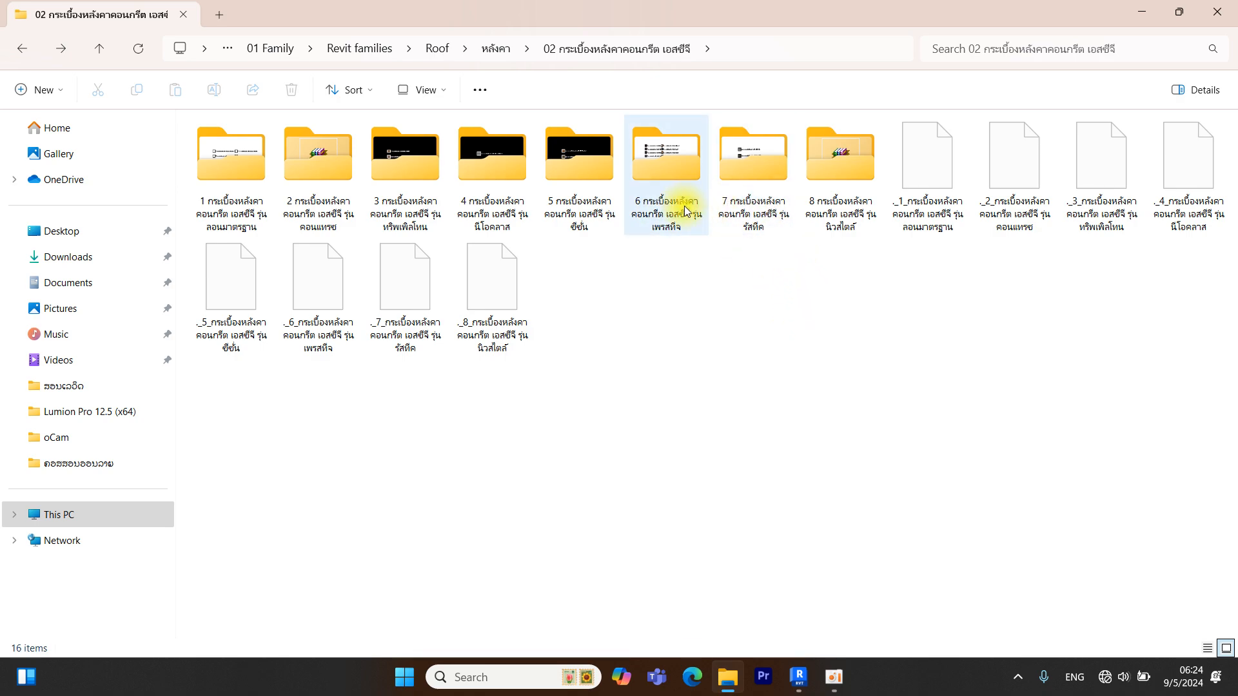
# Examine the tile textures in the SCG subfolder of folder 7 (รุ่นรัสทีค) and return to the concrete tile folder
pyautogui.doubleClick(756, 164)
pyautogui.doubleClick(311, 143)
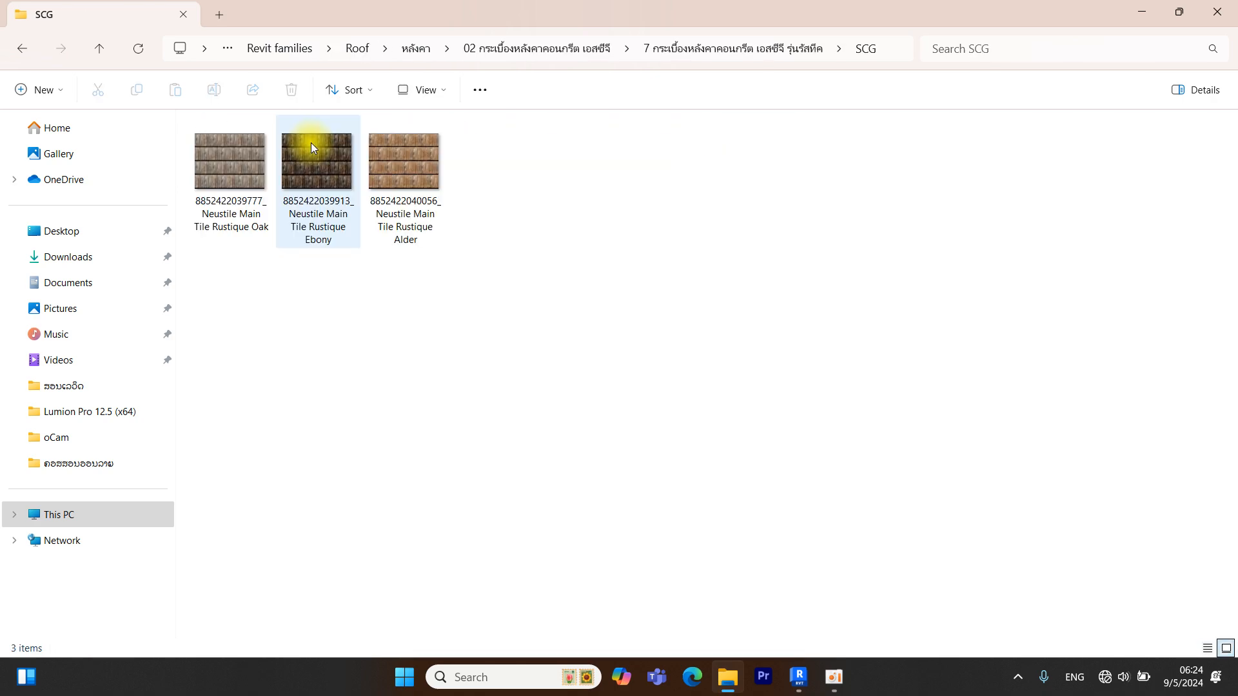
pyautogui.click(23, 46)
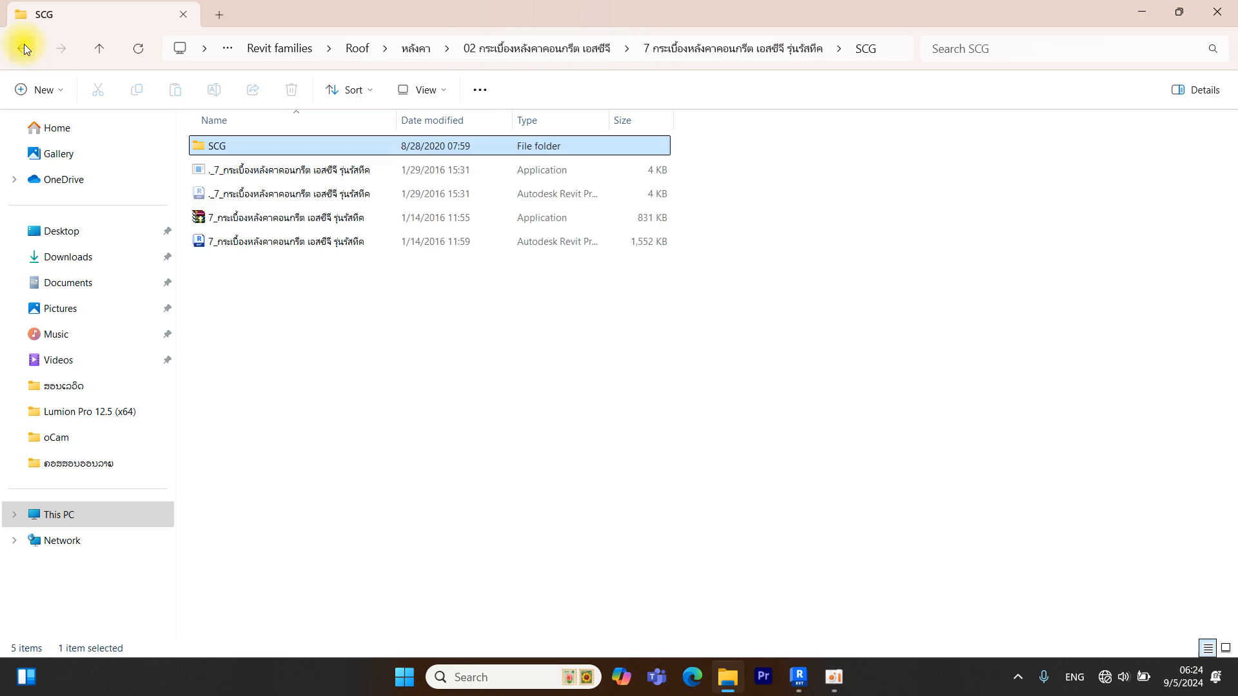
pyautogui.click(22, 48)
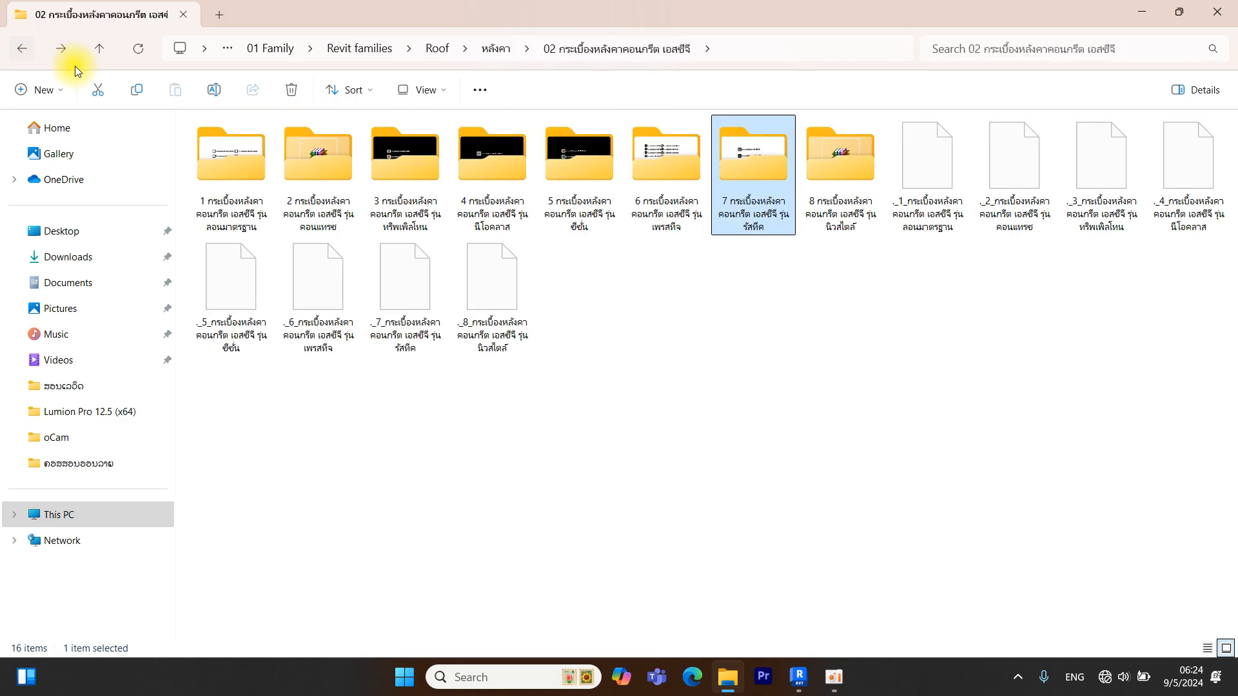
# Check the SCG texture subfolder of folder 5 (รุ่นซีซั่น) and return to the concrete tile folder
pyautogui.doubleClick(560, 152)
pyautogui.doubleClick(255, 141)
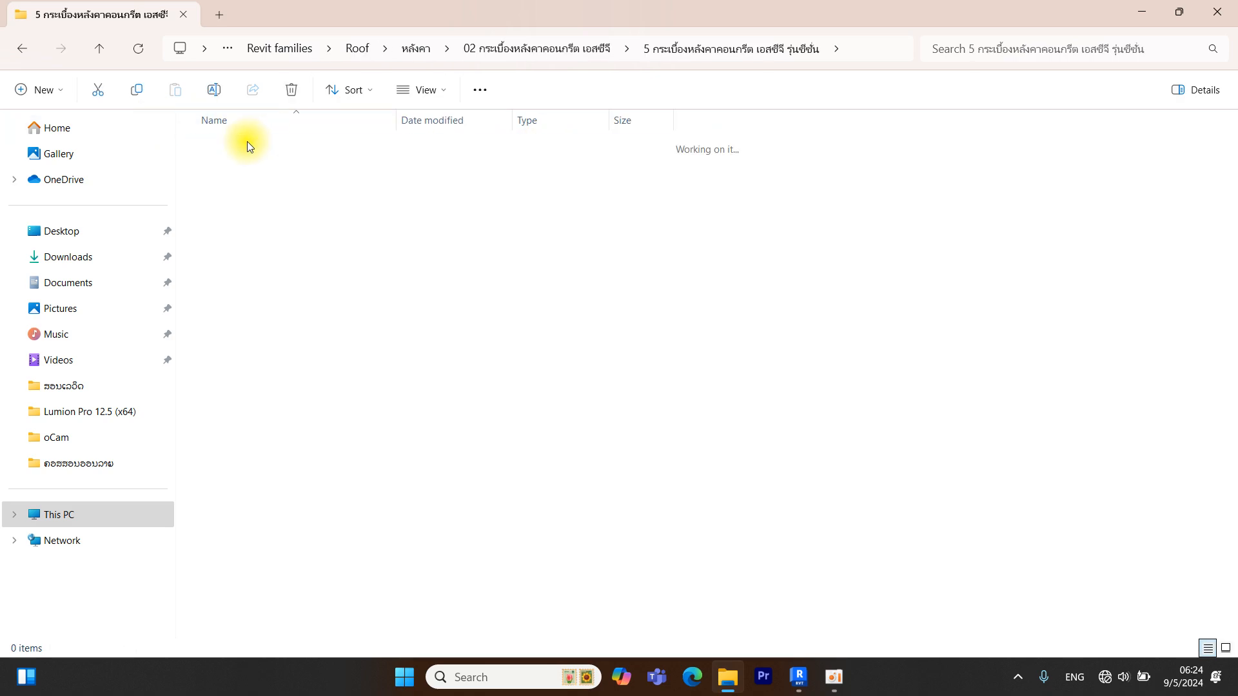
pyautogui.click(22, 48)
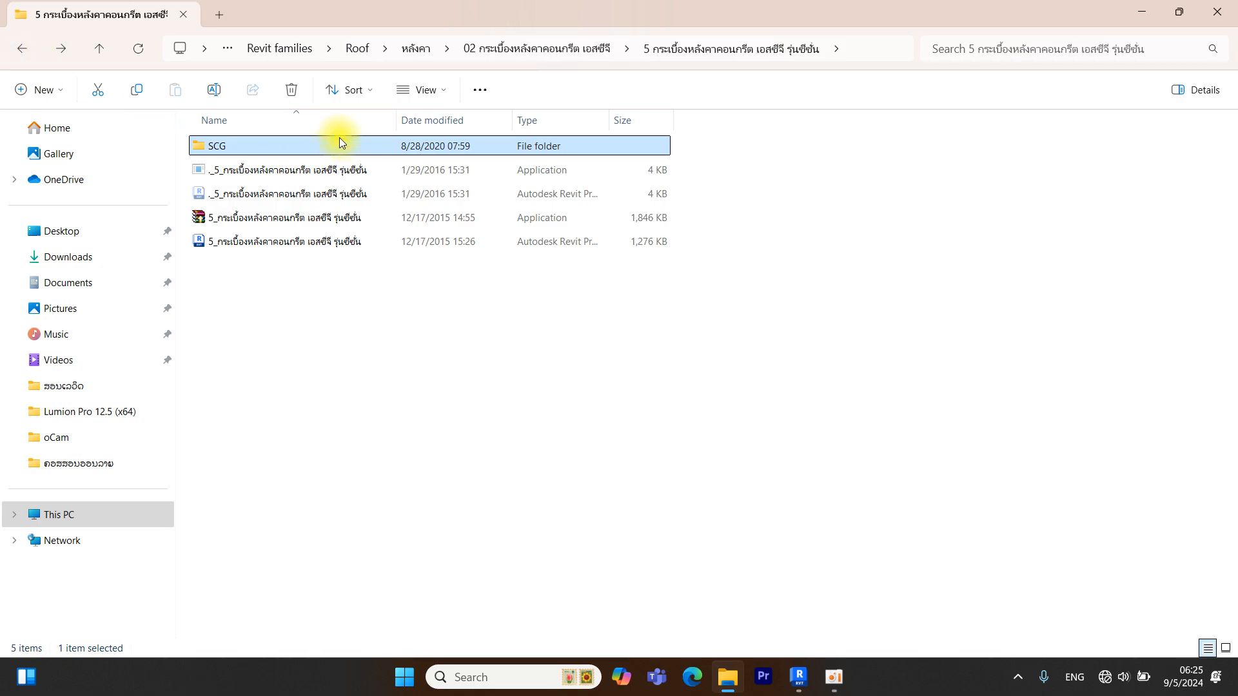
pyautogui.click(14, 48)
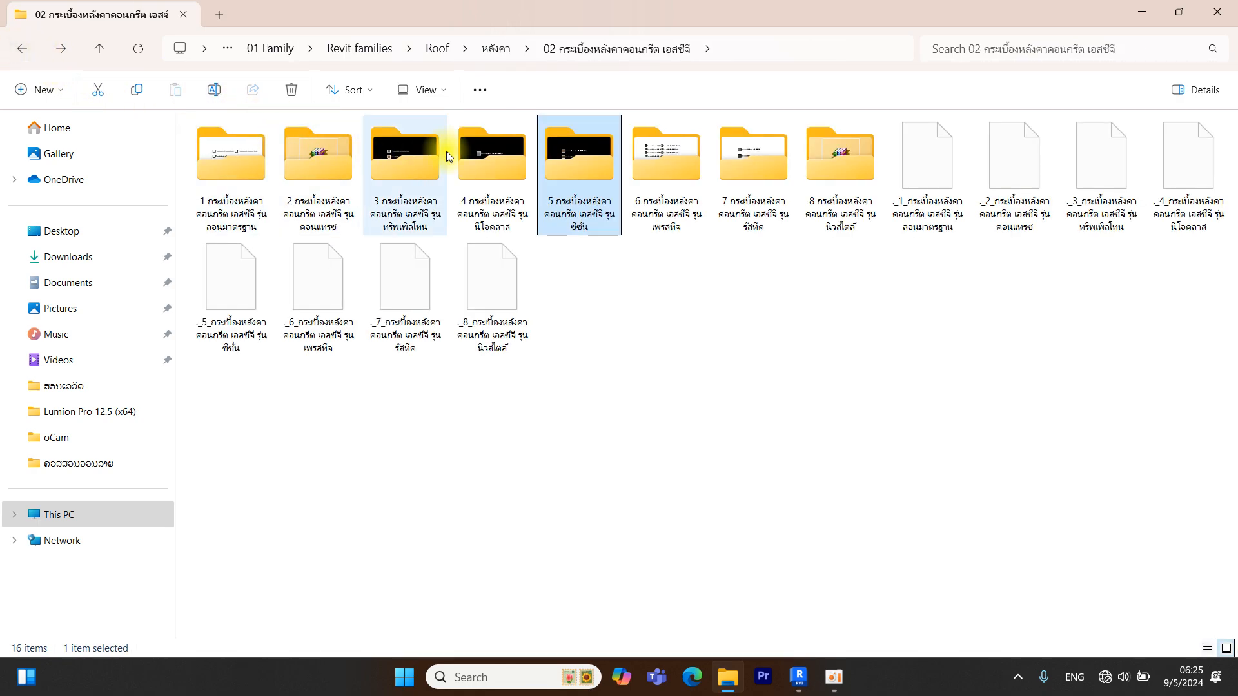
# Check the SCG texture subfolder of folder 4 (รุ่นนีโอคลาส) and return to the concrete tile folder
pyautogui.click(472, 153)
pyautogui.doubleClick(472, 152)
pyautogui.doubleClick(241, 149)
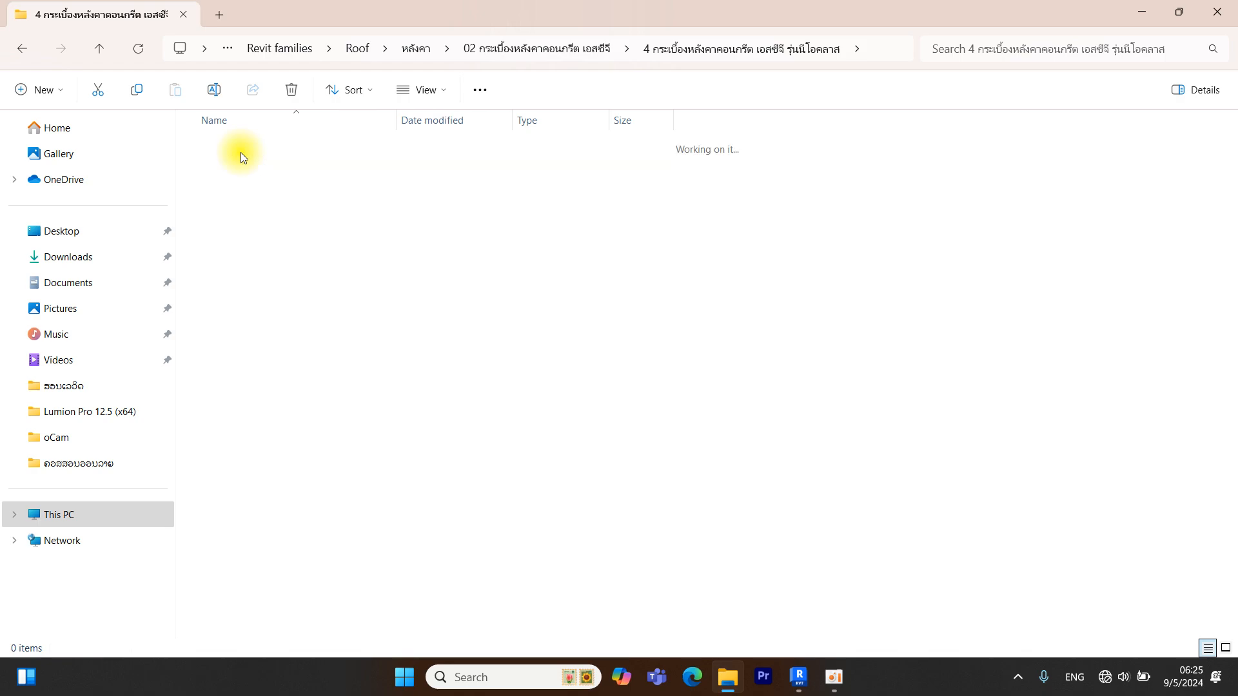
pyautogui.click(21, 53)
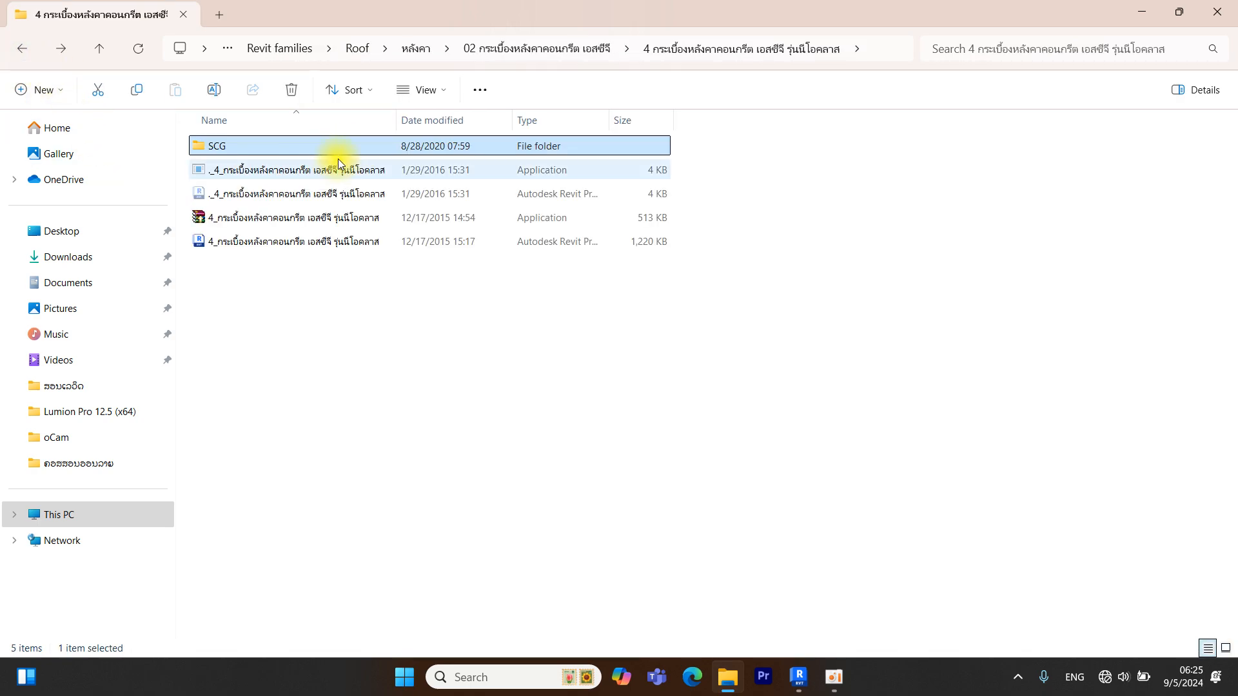
pyautogui.click(22, 49)
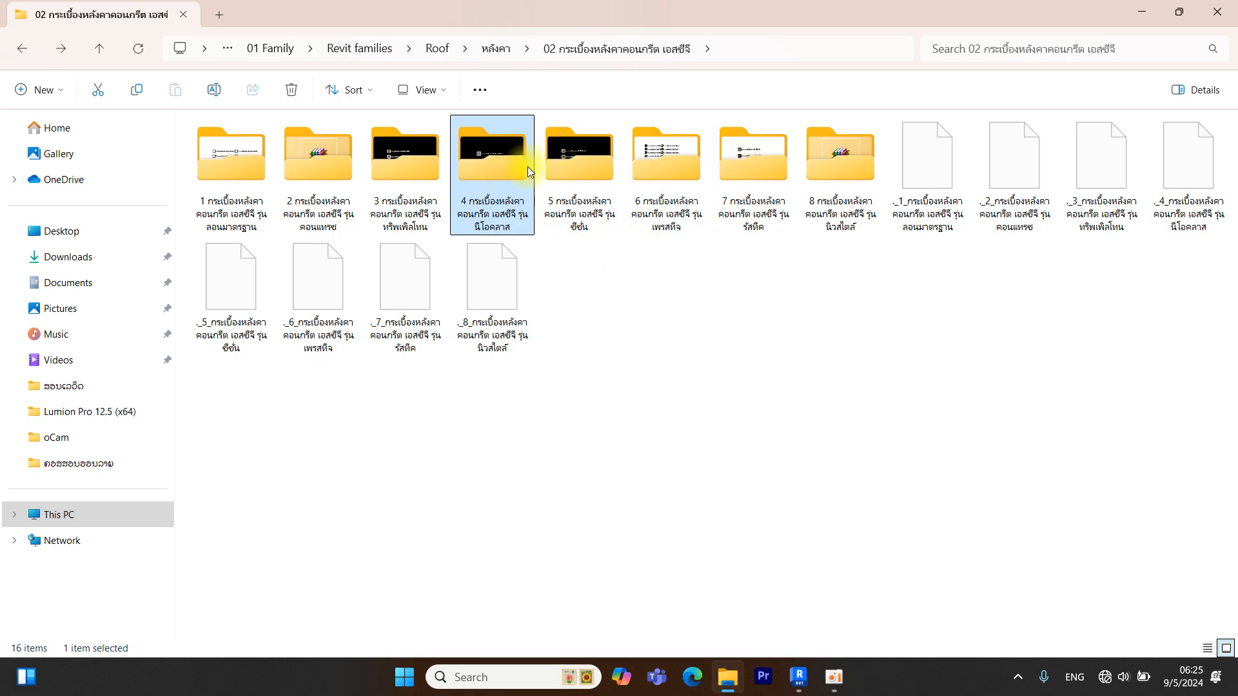
# Open the SCG texture subfolder inside folder 4 กระเบื้องหลังคาคอนกรีต เอสซีจี รุ่นนีโอคลาส
pyautogui.doubleClick(485, 159)
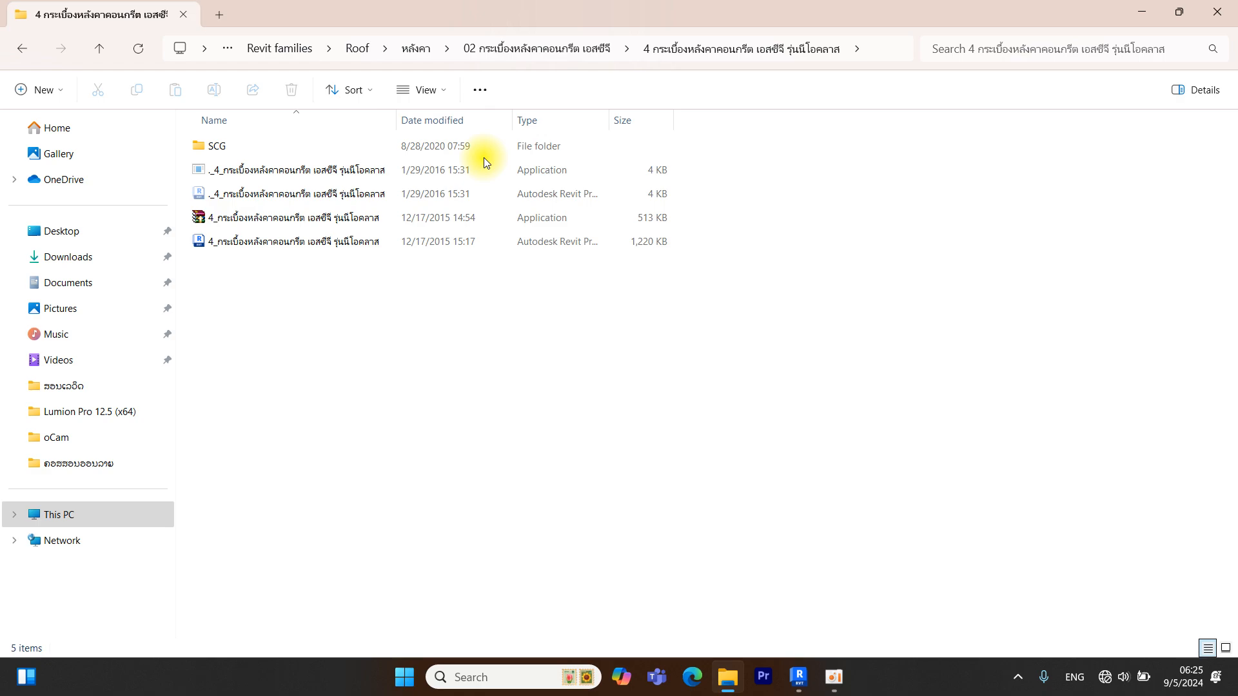
pyautogui.click(22, 50)
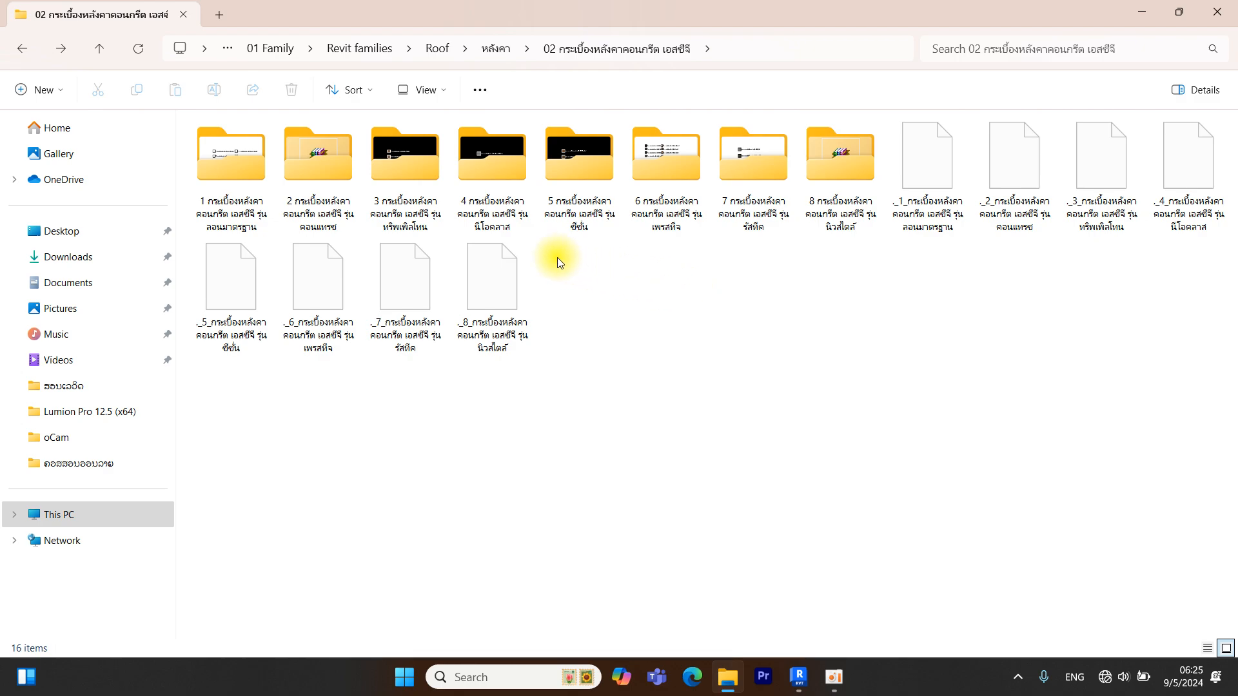
pyautogui.doubleClick(490, 156)
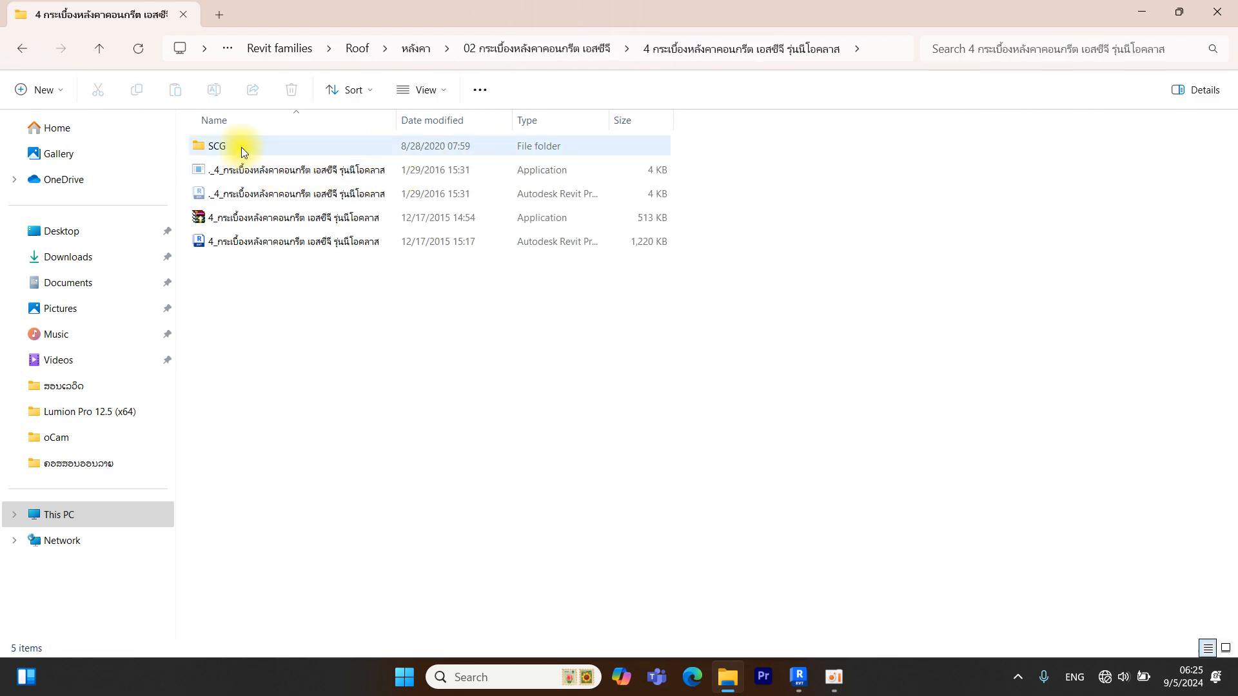
pyautogui.doubleClick(242, 147)
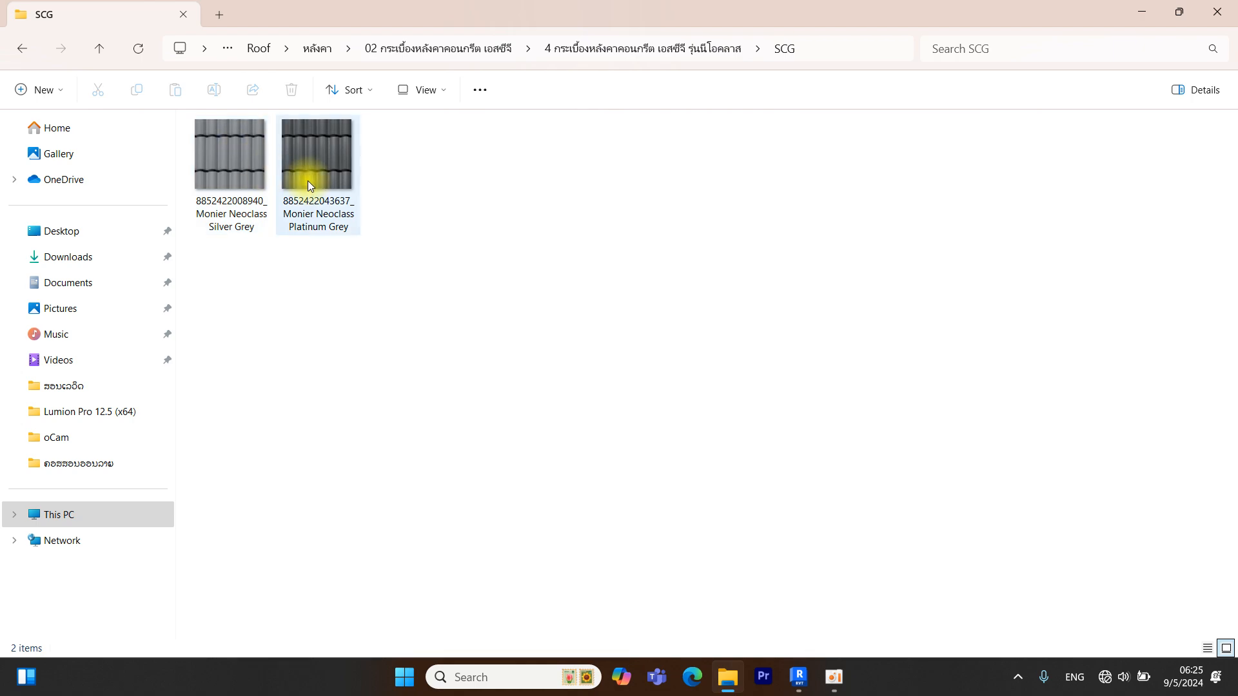
# View the Monier Neoclass Platinum Grey and Silver Grey texture images, and return to the parent รุ่นนีโอคลาส folder
pyautogui.doubleClick(306, 159)
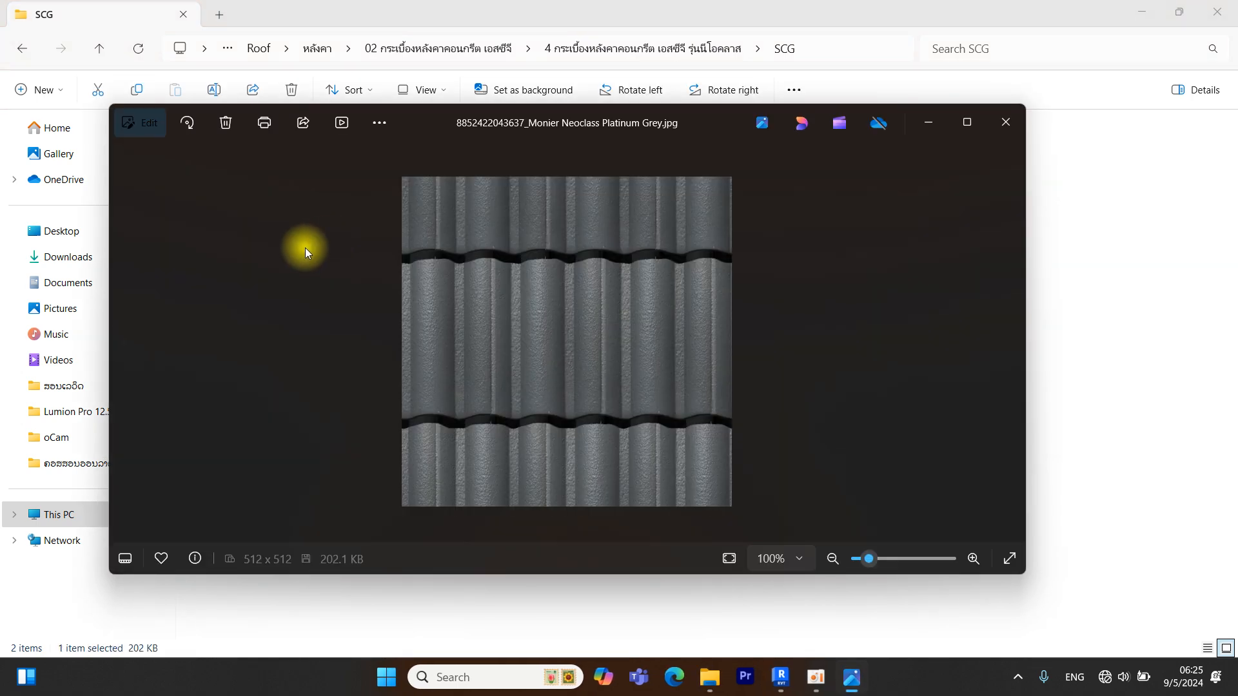
pyautogui.click(123, 341)
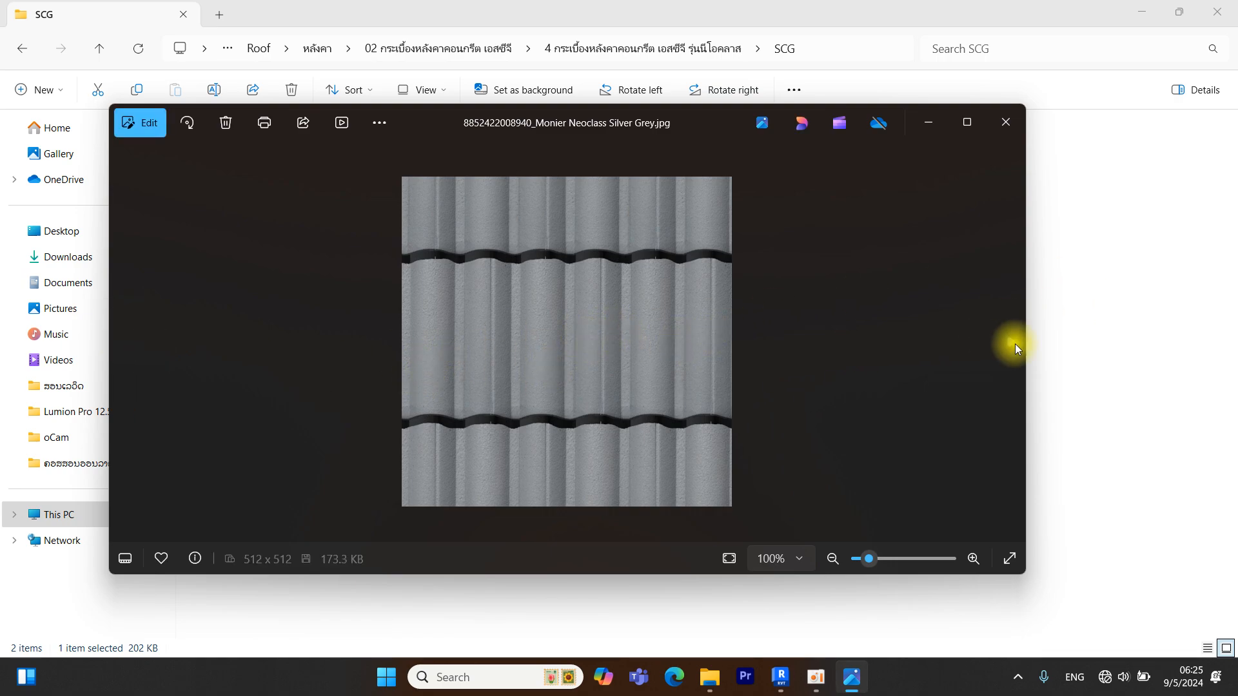
pyautogui.click(998, 123)
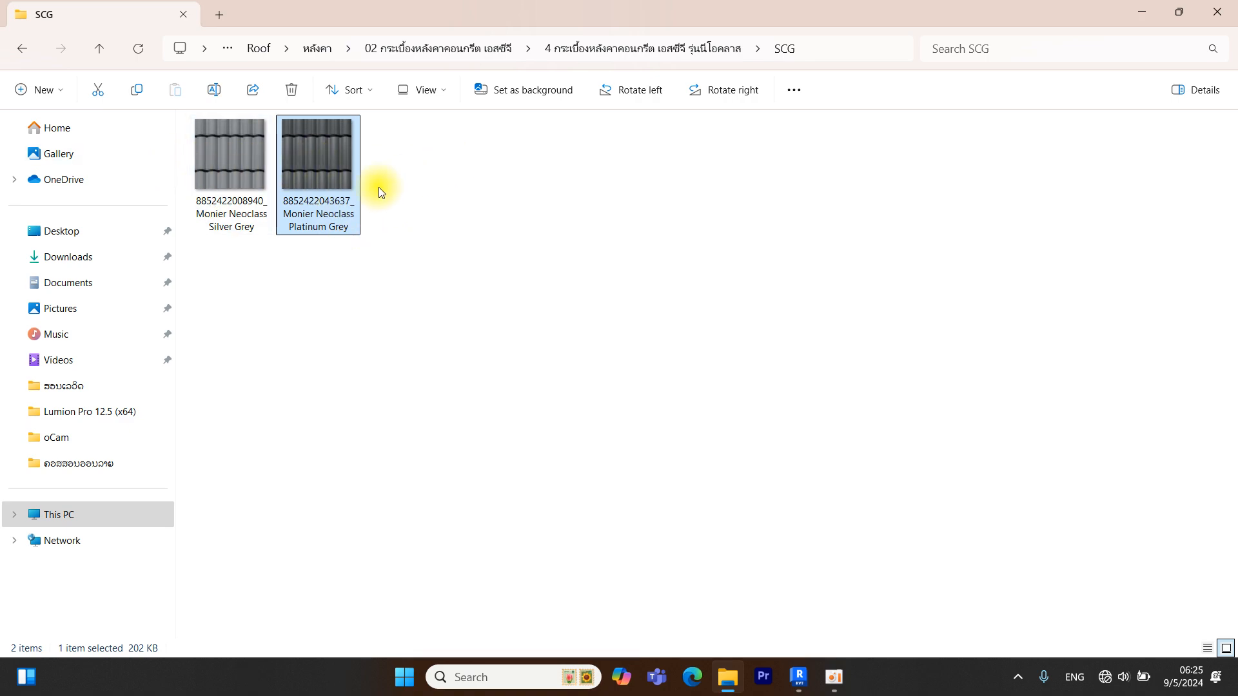
pyautogui.click(22, 51)
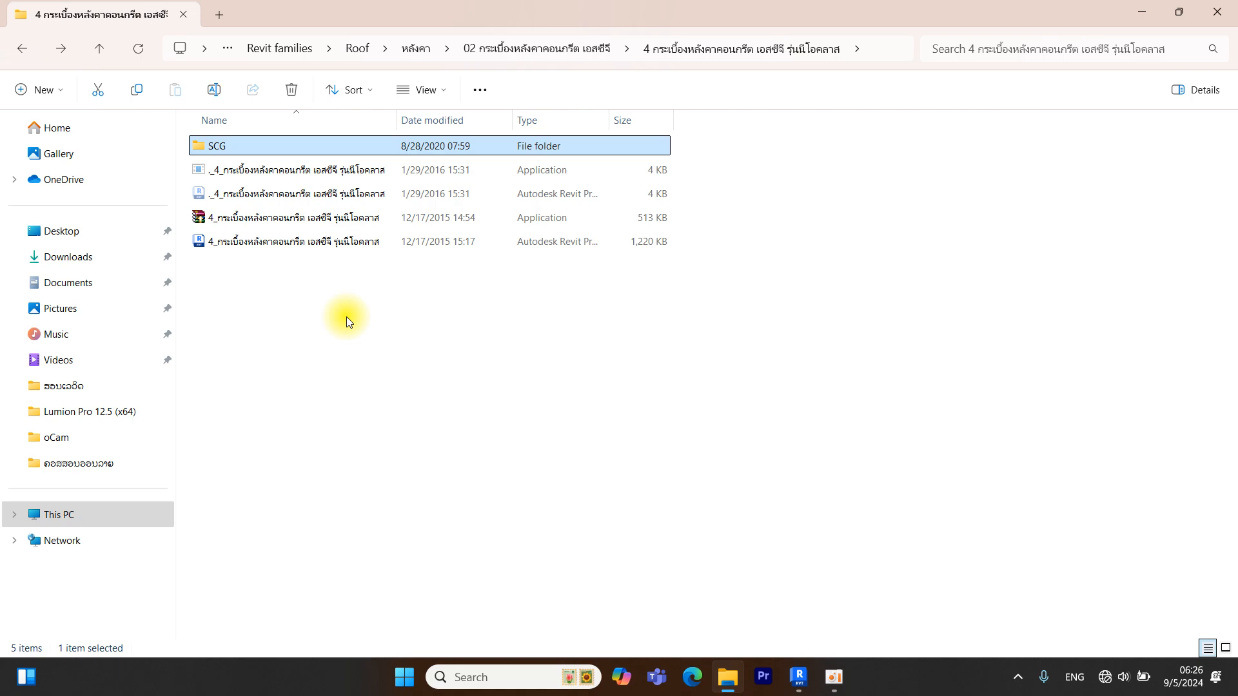
# Open the Revit project 4_กระเบื้องหลังคาคอนกรีต เอสซีจี รุ่นนีโอคลาส, upgrade the model to Revit 2024, and switch to Revit
pyautogui.doubleClick(269, 244)
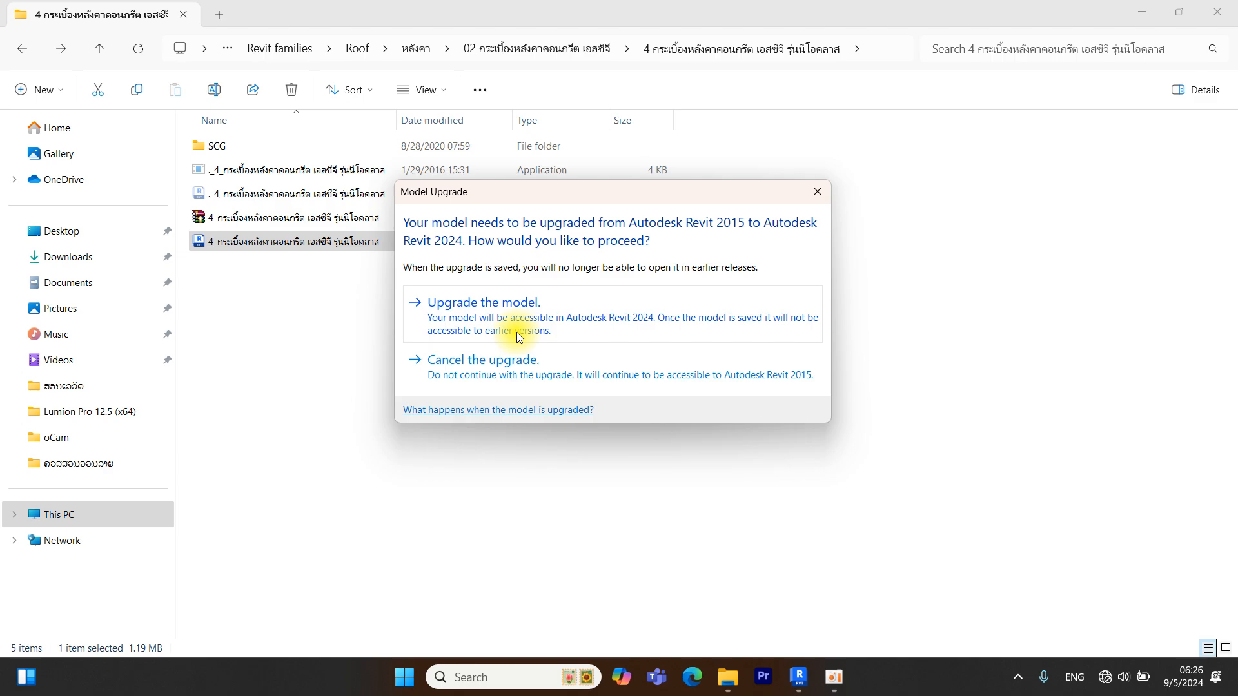
pyautogui.click(491, 316)
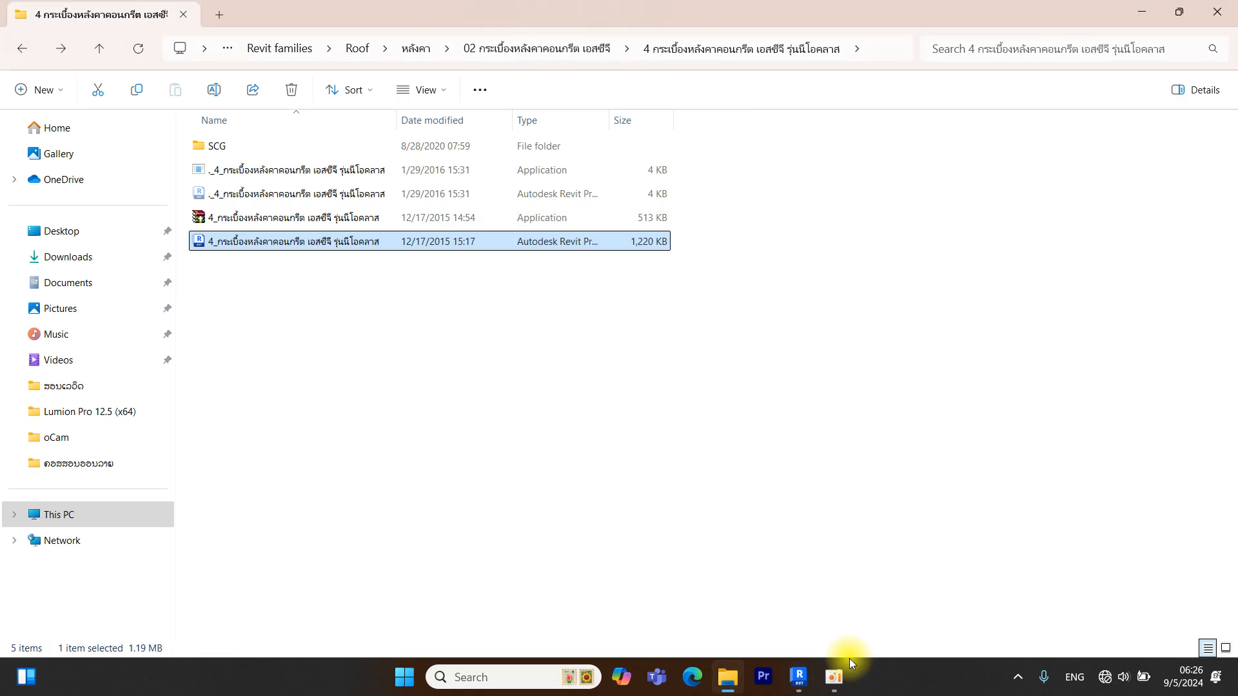
pyautogui.moveTo(835, 673)
pyautogui.click(814, 559)
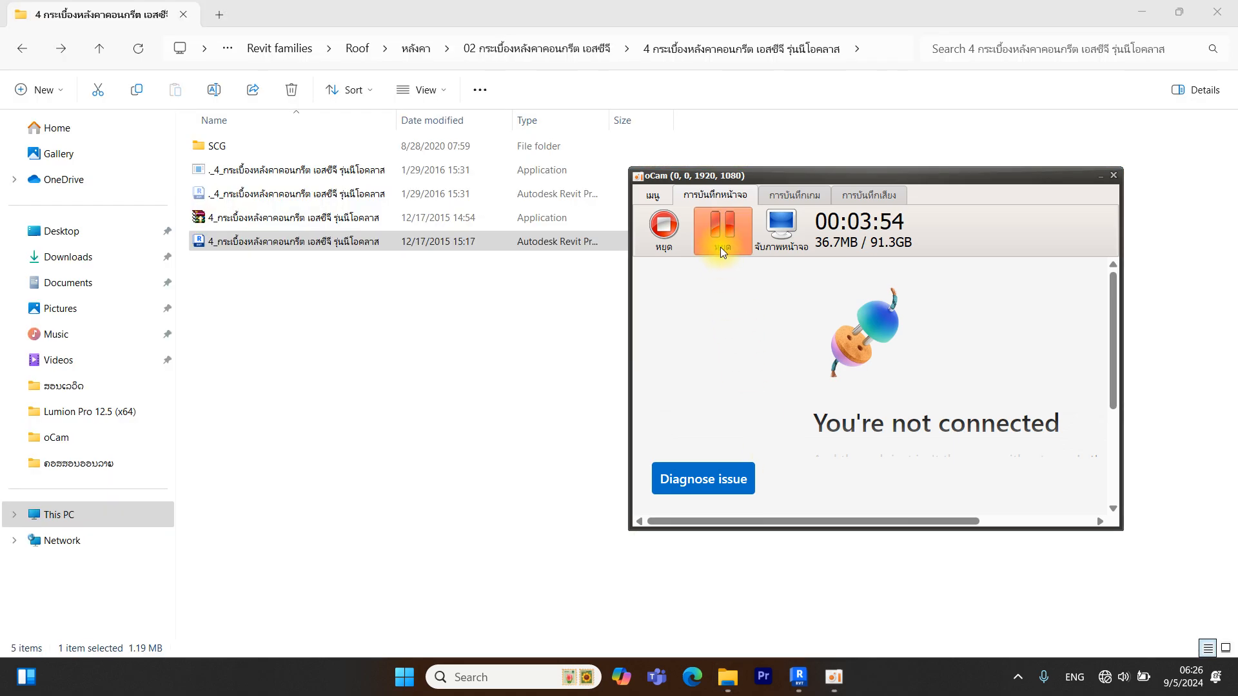
pyautogui.click(719, 233)
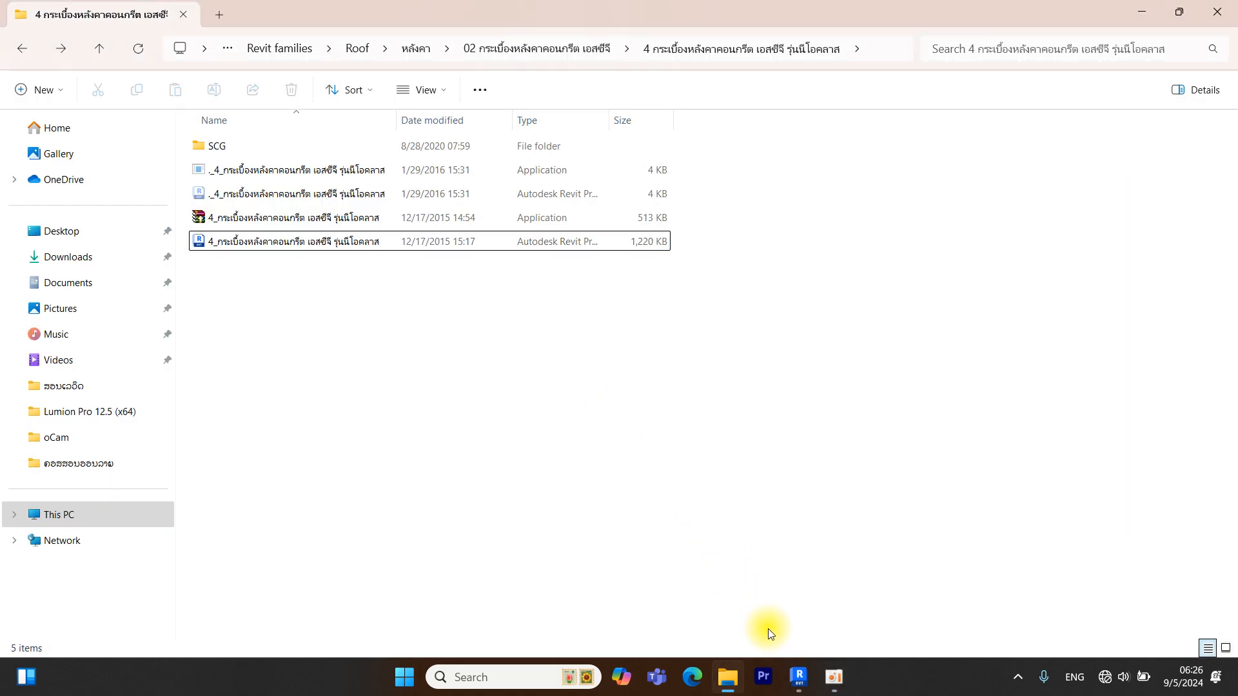
pyautogui.click(799, 681)
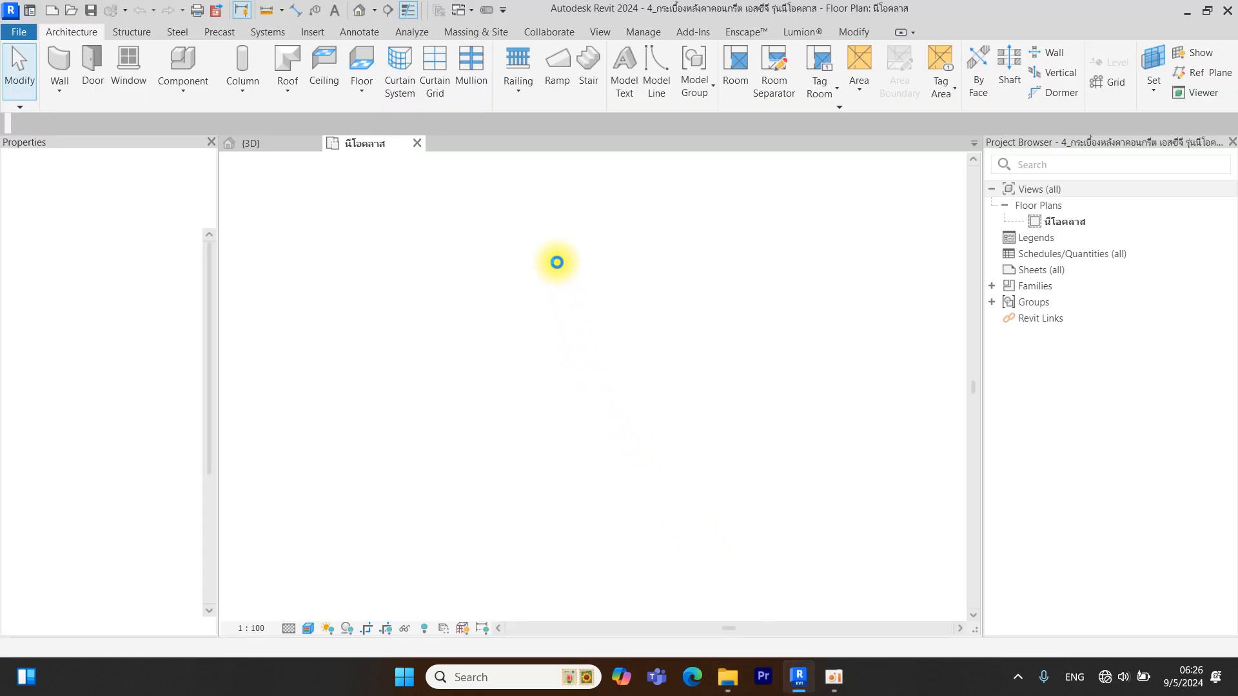
# Examine the 96 and 98 roof tile samples and their labels in the นีโอคลาส floor plan
pyautogui.scroll(3, 471, 299)
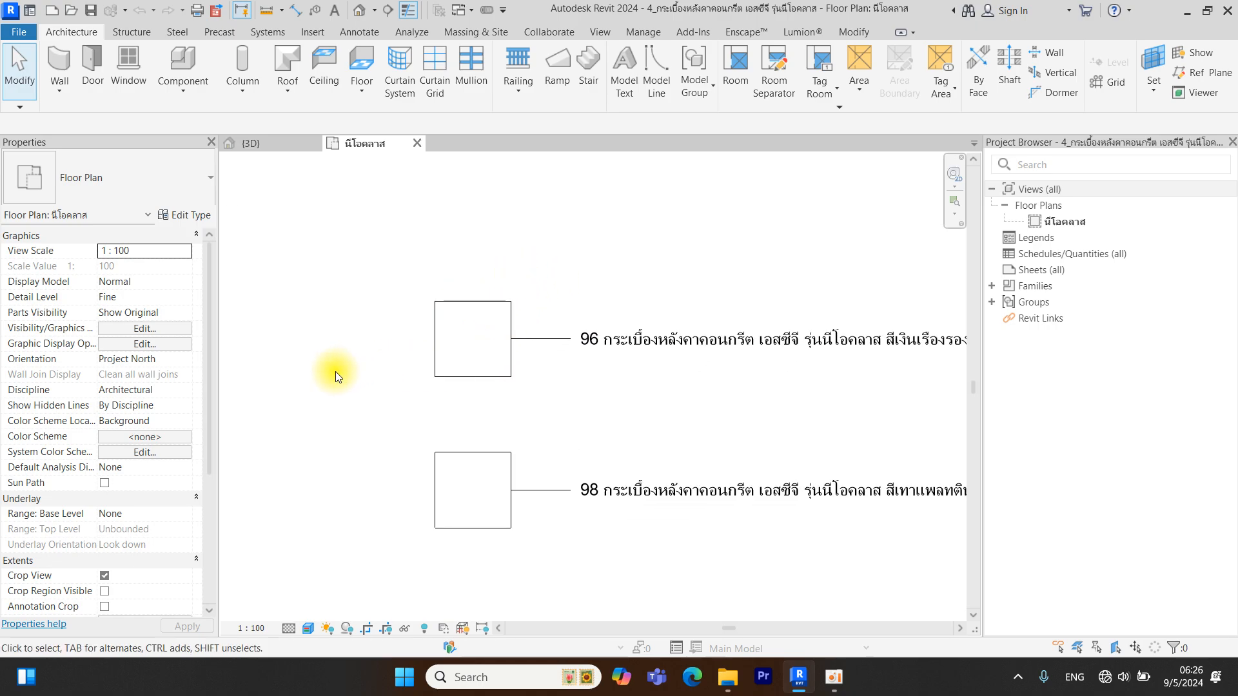
pyautogui.scroll(-2, 525, 406)
pyautogui.scroll(2, 525, 384)
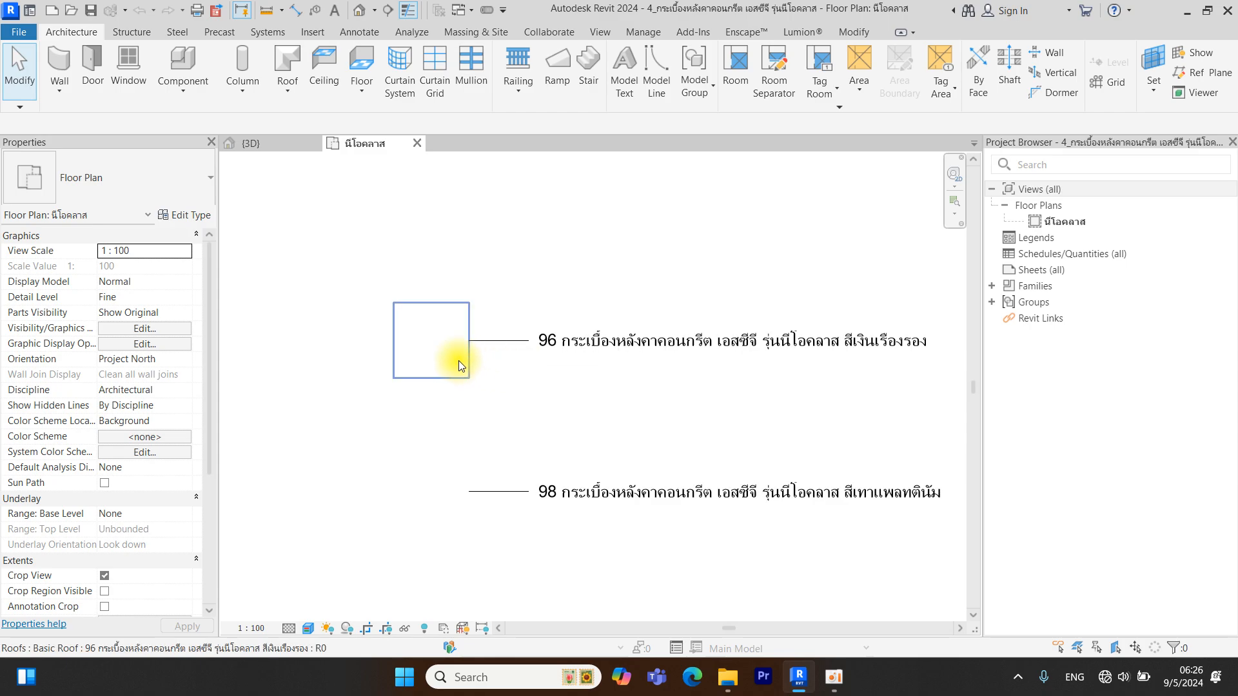
pyautogui.click(412, 347)
pyautogui.click(428, 466)
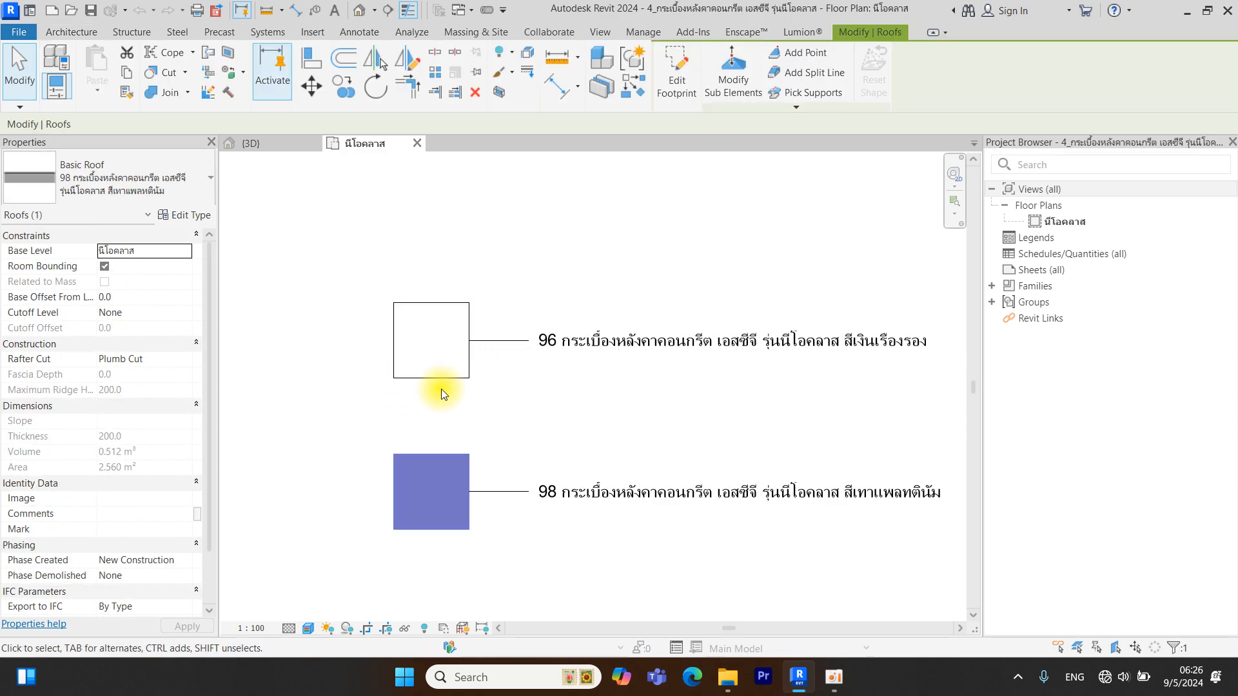
pyautogui.scroll(-2, 562, 410)
pyautogui.click(605, 415)
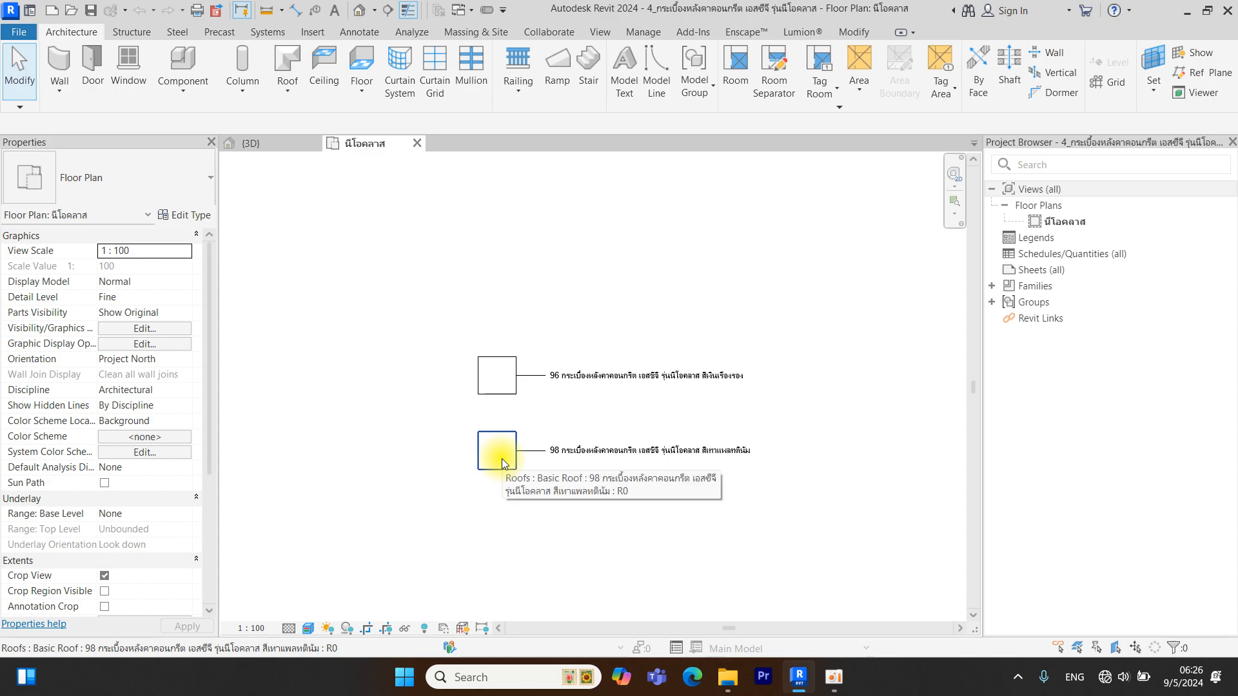
# Open the Finish 1 layer's material for editing from the layer structure of the 98 roof sample's type
pyautogui.click(497, 441)
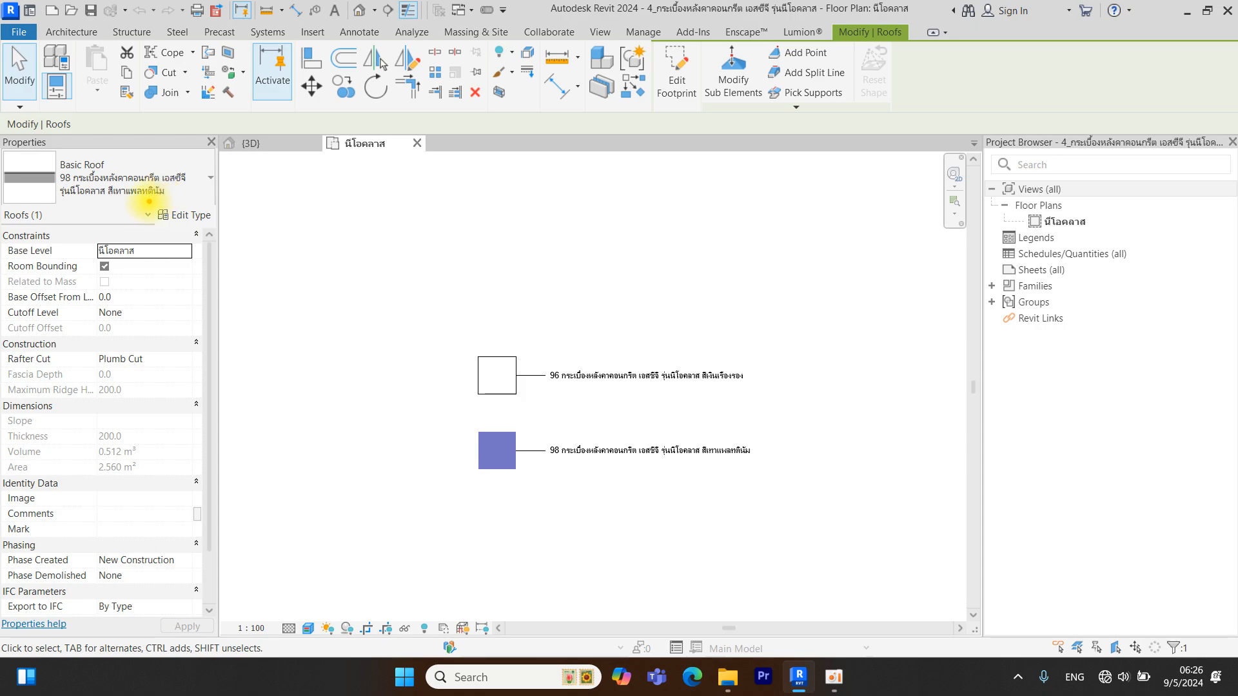
pyautogui.click(194, 218)
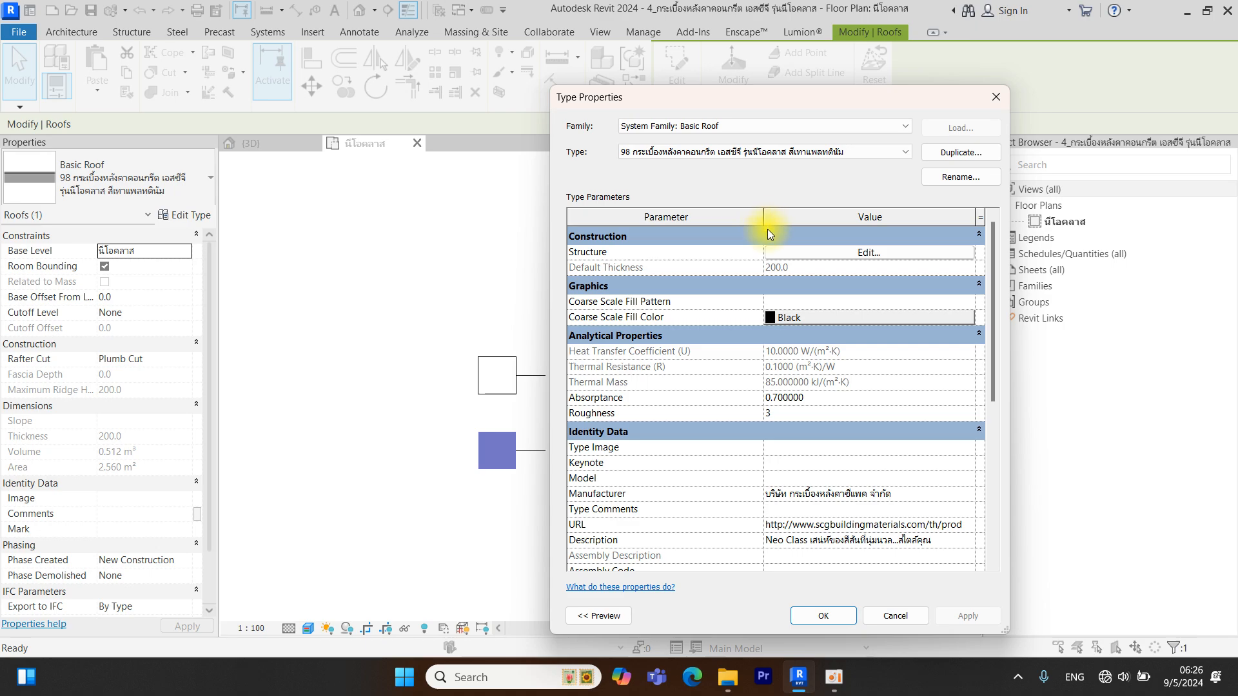
pyautogui.click(859, 255)
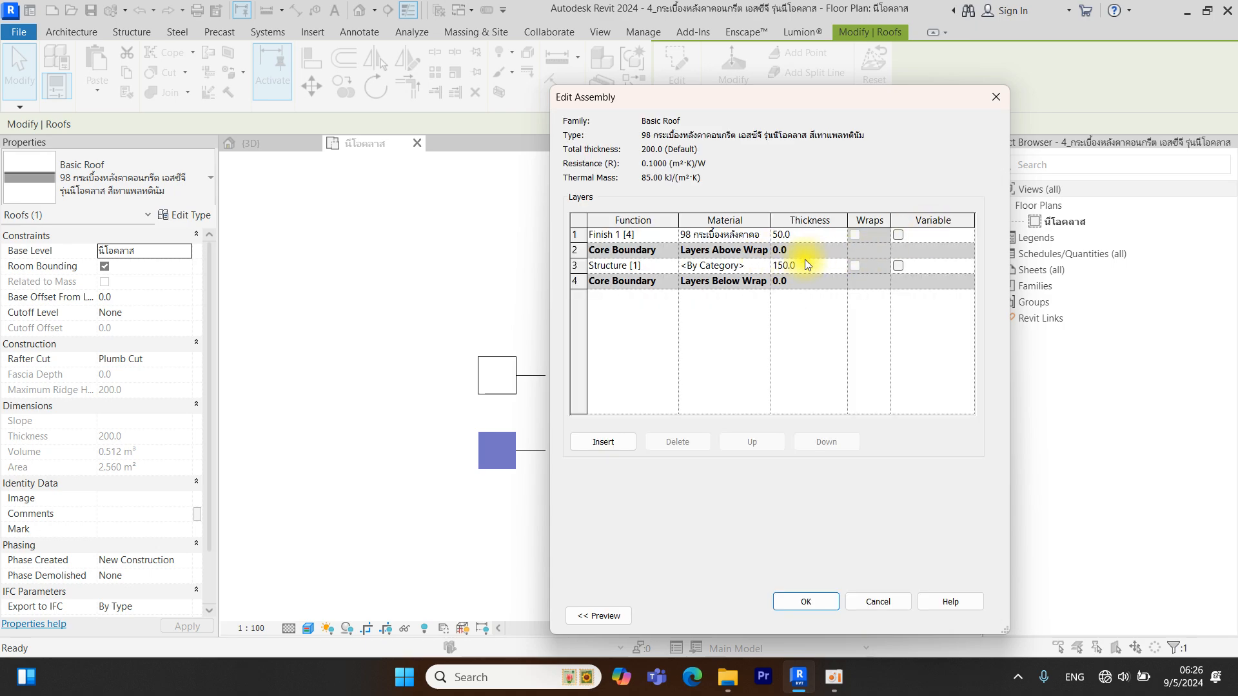
pyautogui.moveTo(799, 102); pyautogui.dragTo(891, 103)
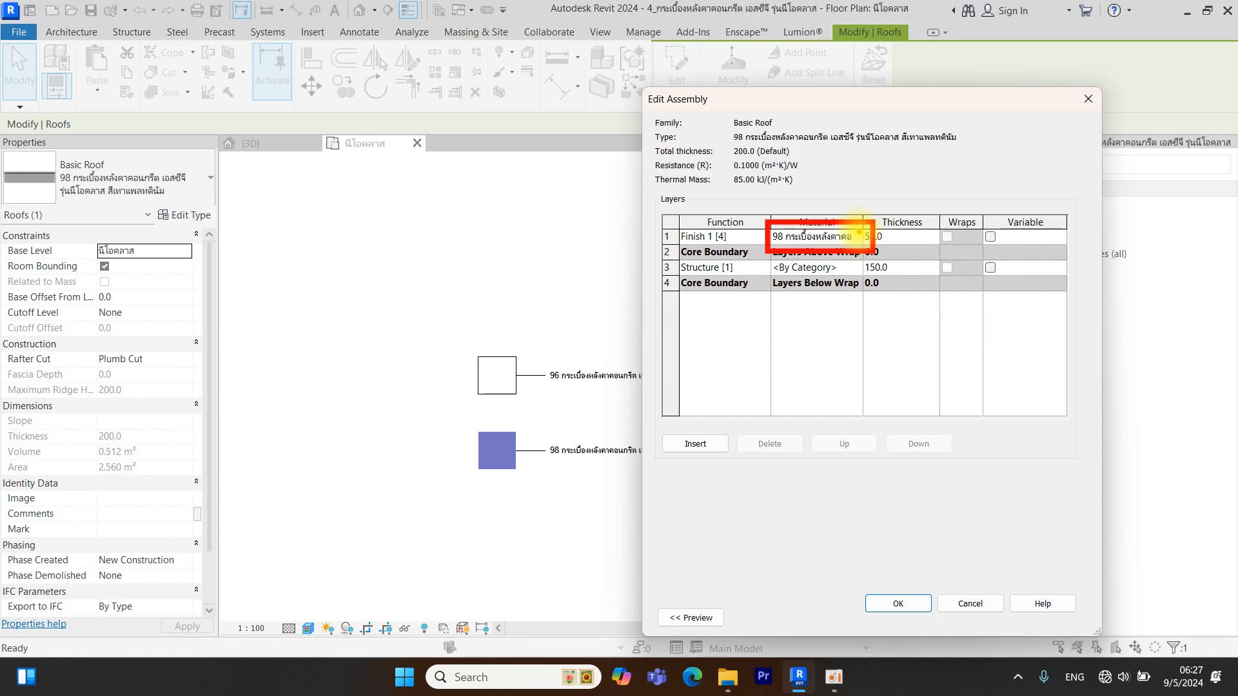
pyautogui.click(858, 236)
pyautogui.click(857, 236)
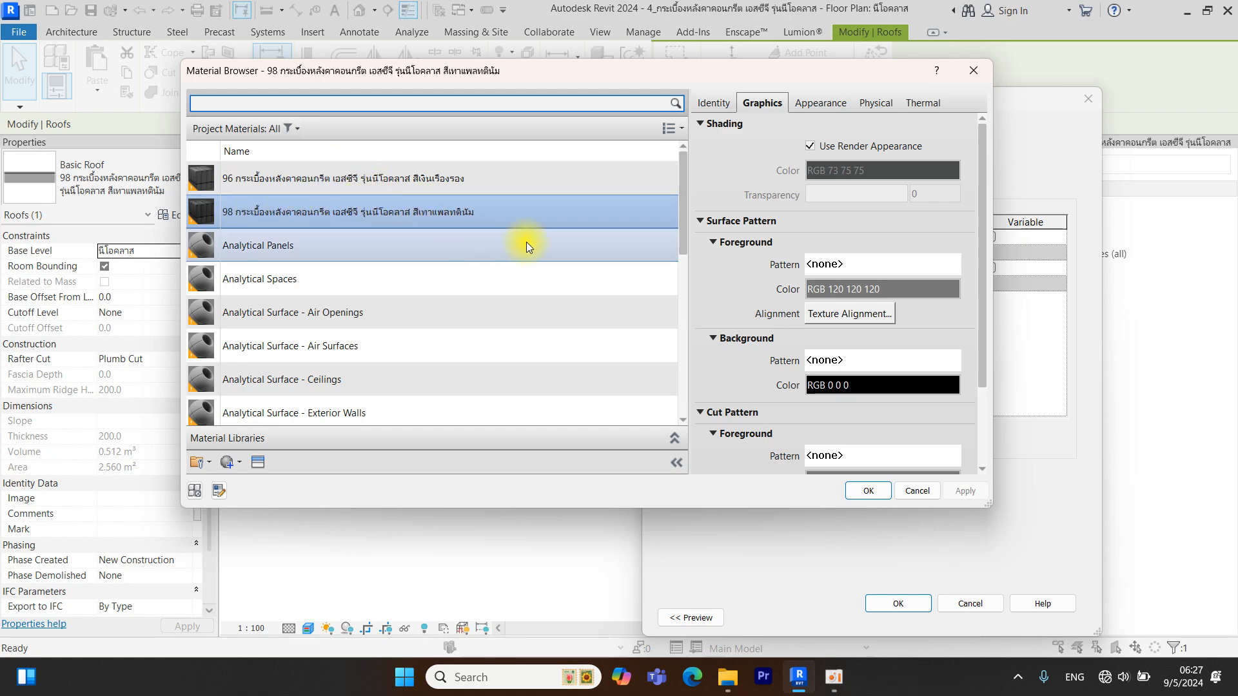
# Start replacing the appearance image of the 98 tile material and browse to the Revit families folder on Data (D:)
pyautogui.click(816, 102)
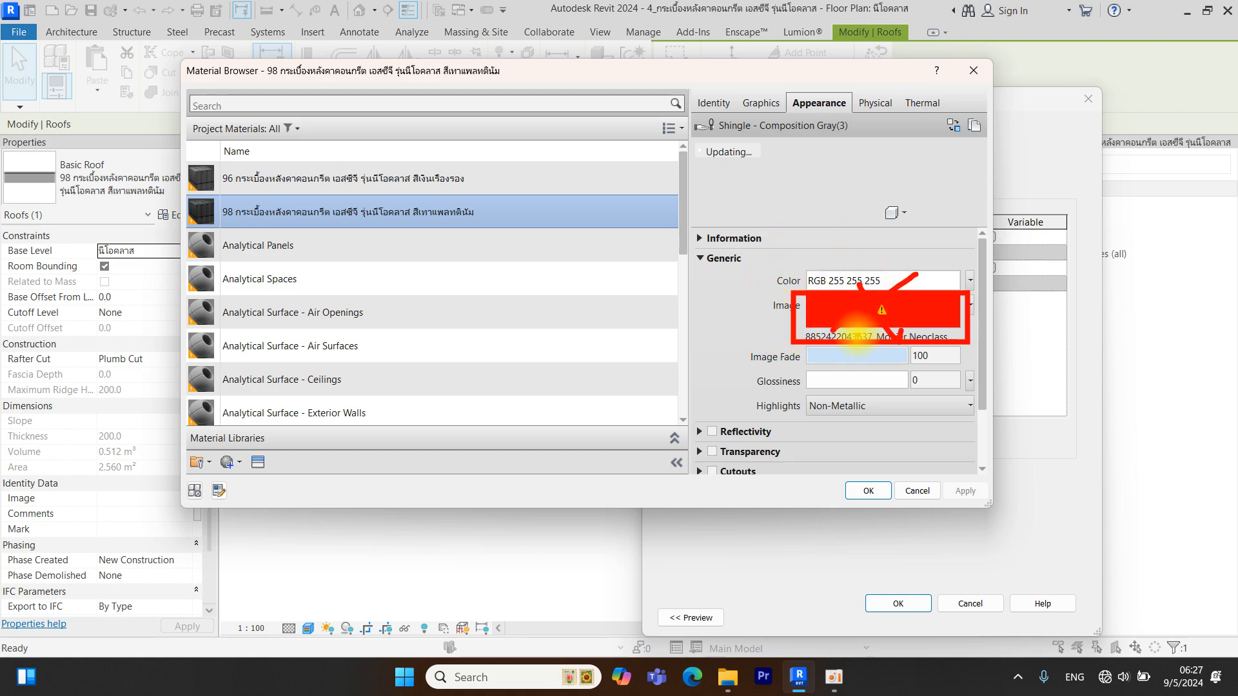
pyautogui.click(829, 338)
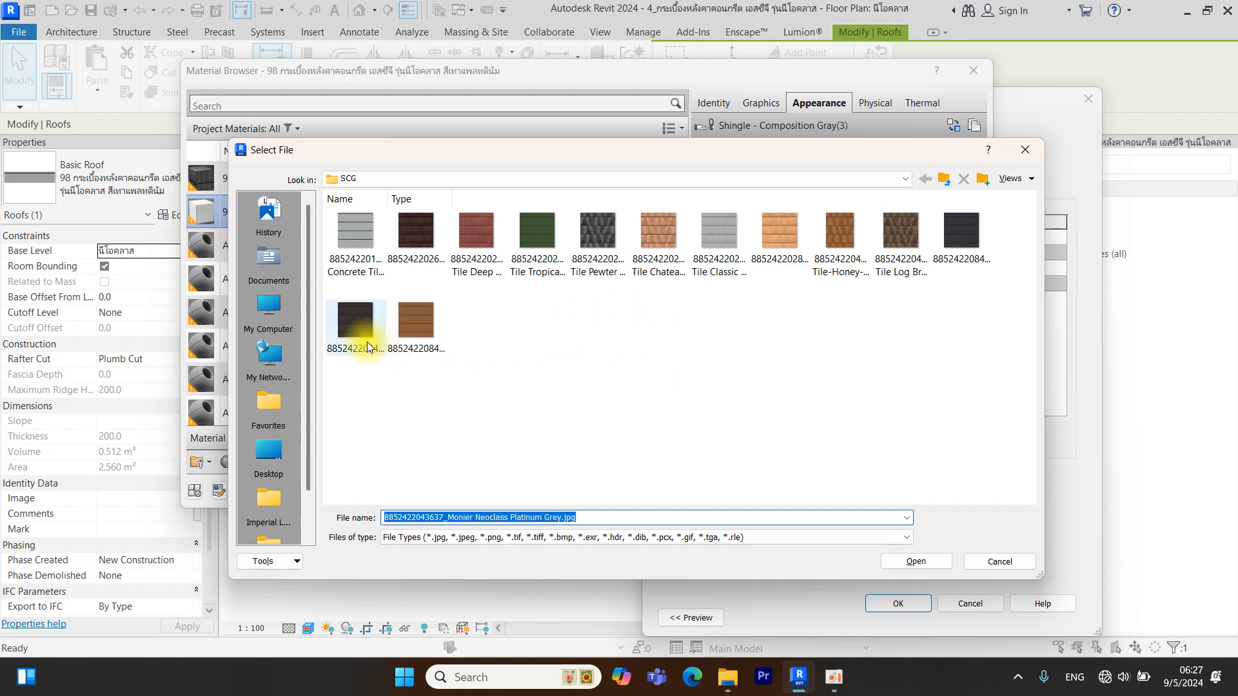
pyautogui.click(265, 309)
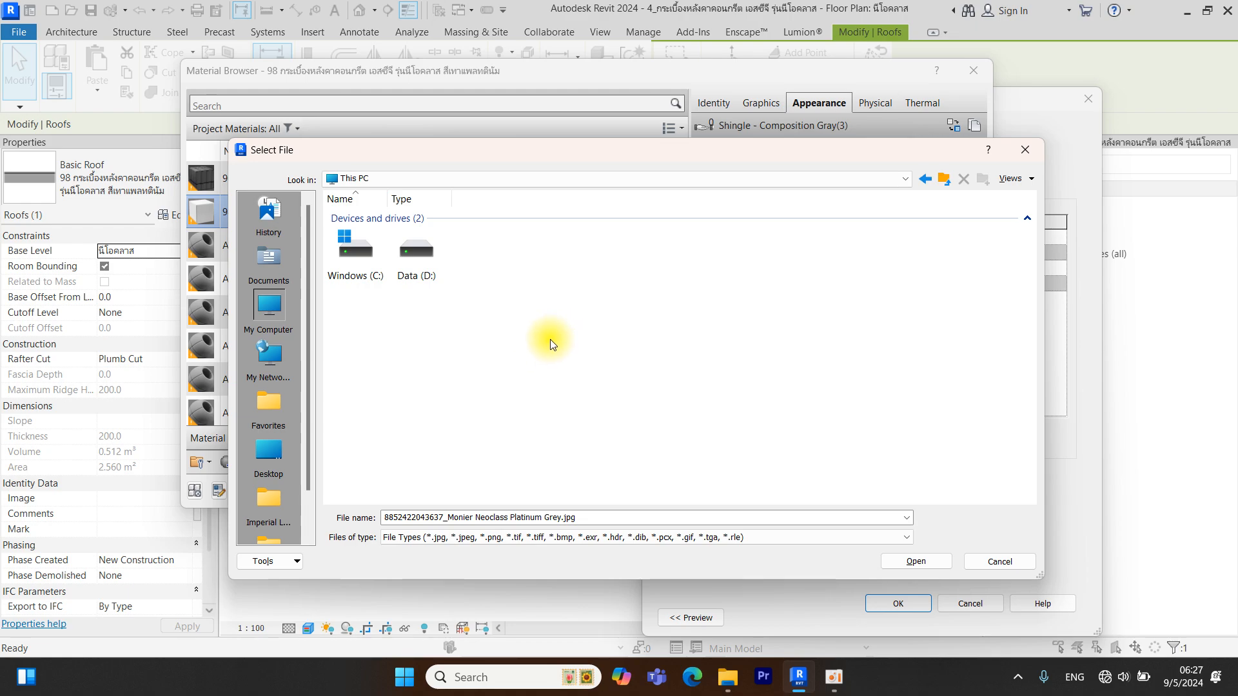
pyautogui.doubleClick(427, 252)
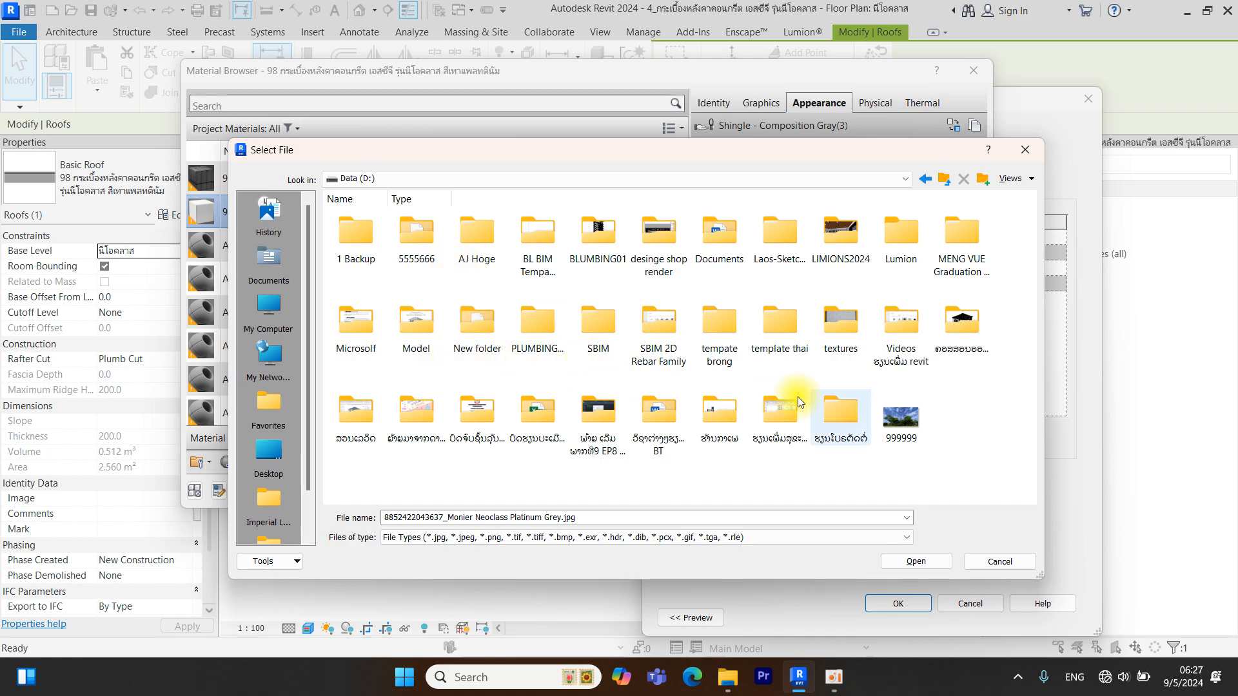
pyautogui.doubleClick(721, 331)
pyautogui.doubleClick(361, 253)
pyautogui.doubleClick(358, 238)
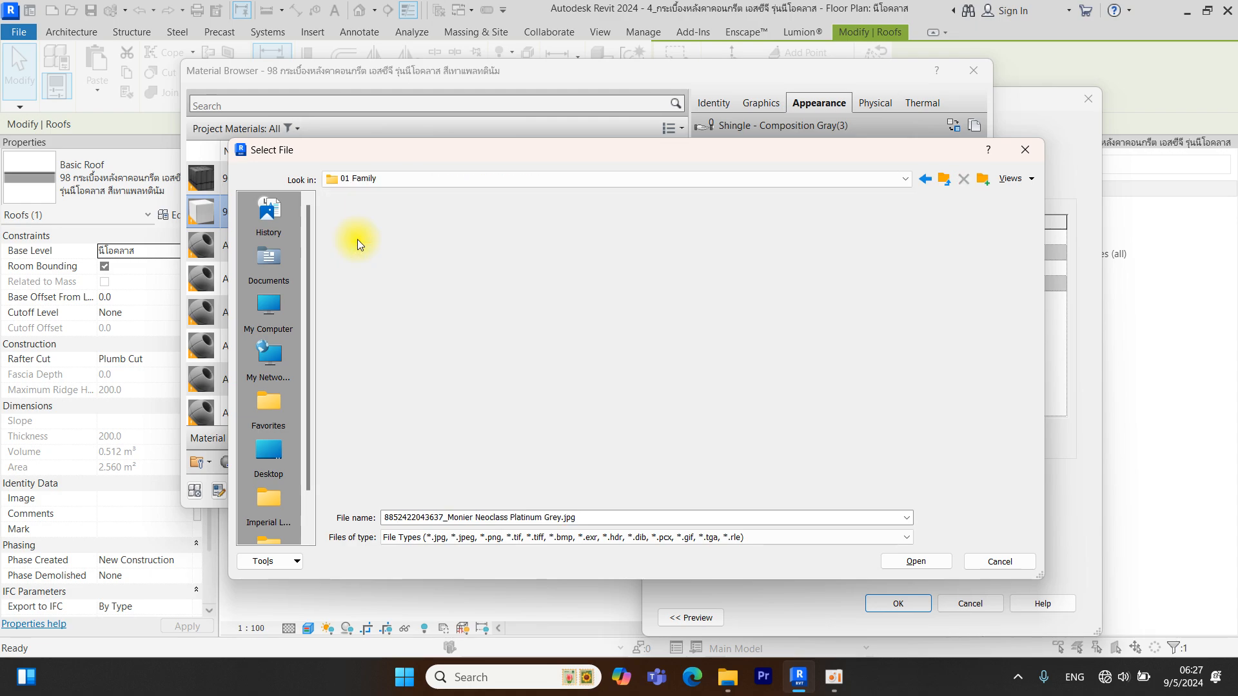
pyautogui.doubleClick(363, 227)
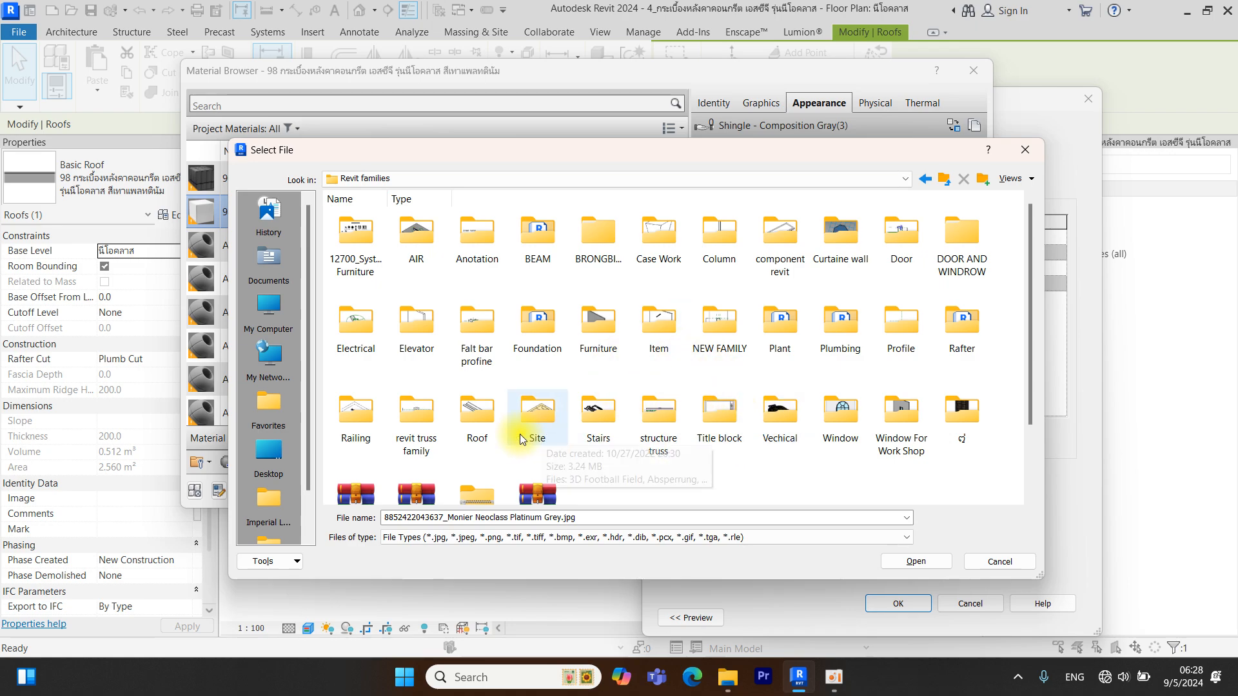
# Browse through Roof, หลังคา and 02 กระเบื้องหลังคาคอนกรีต เอสซีจี to the SCG texture folder of folder 4 รุ่นนีโอคลาส
pyautogui.doubleClick(478, 413)
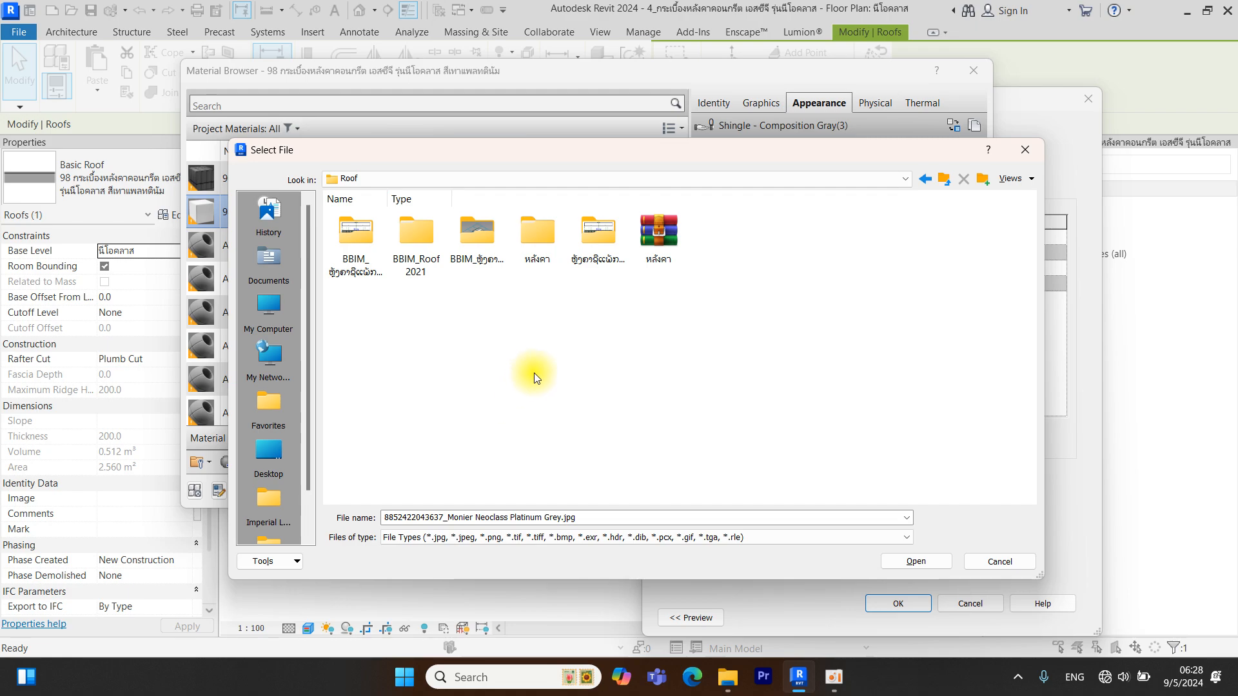
pyautogui.doubleClick(540, 243)
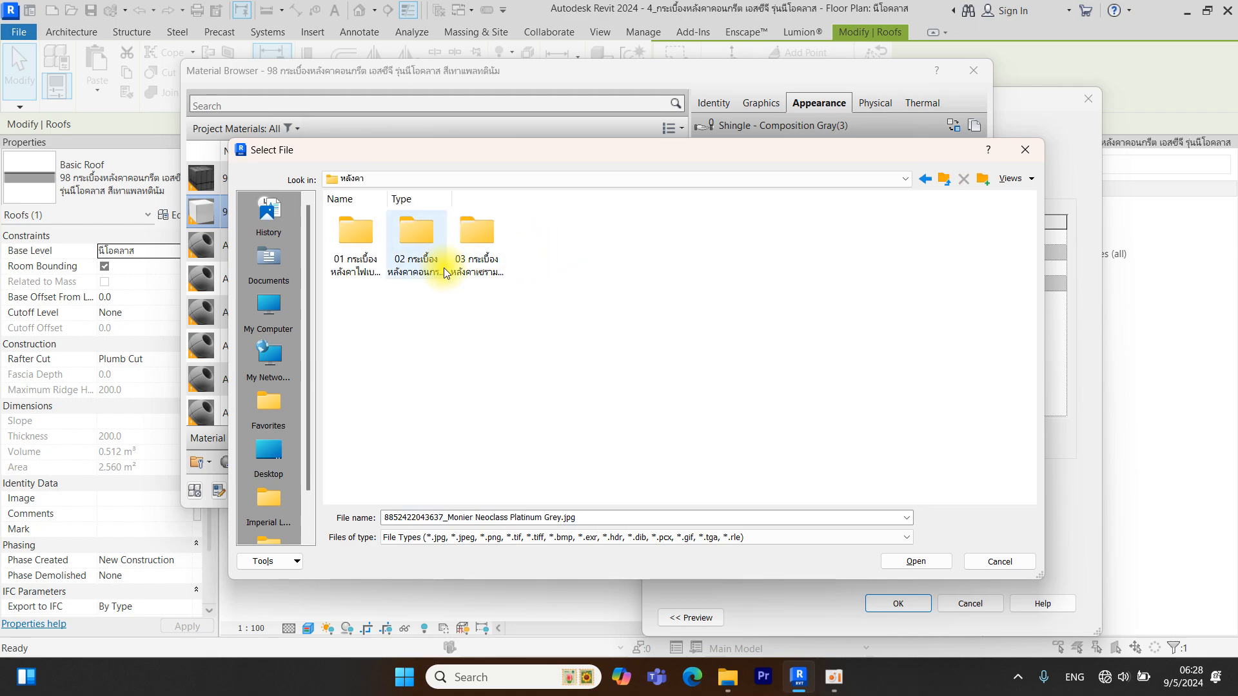
pyautogui.doubleClick(423, 242)
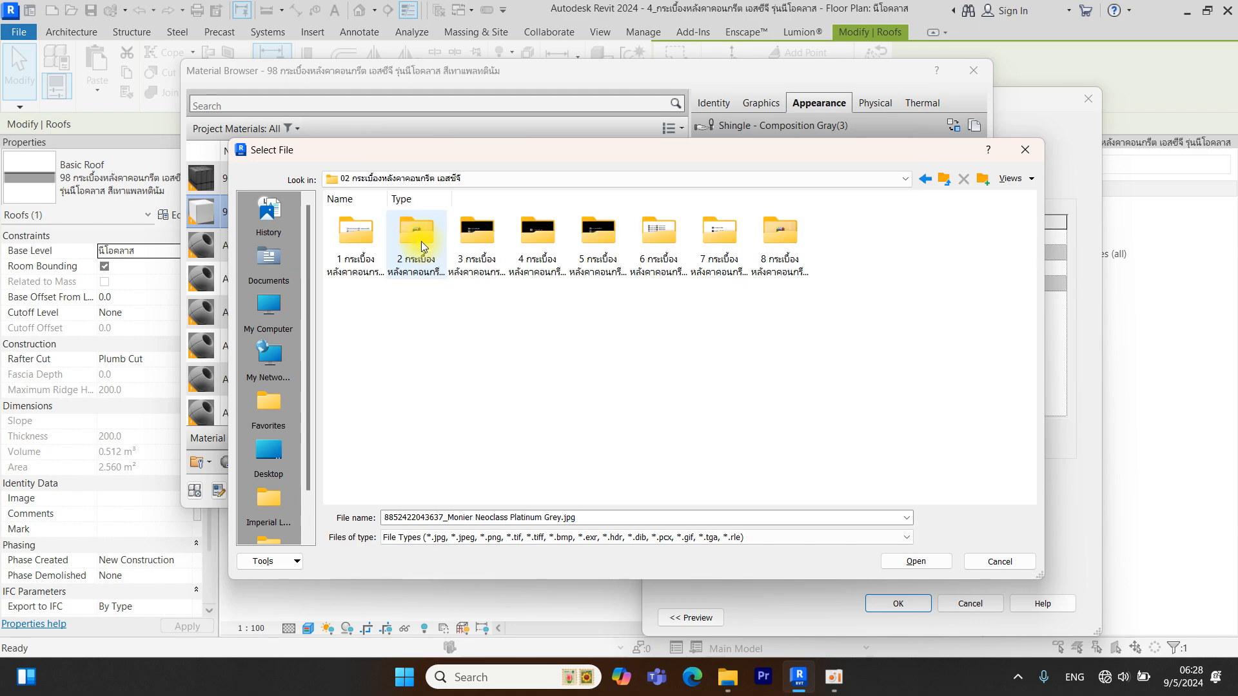
pyautogui.doubleClick(547, 241)
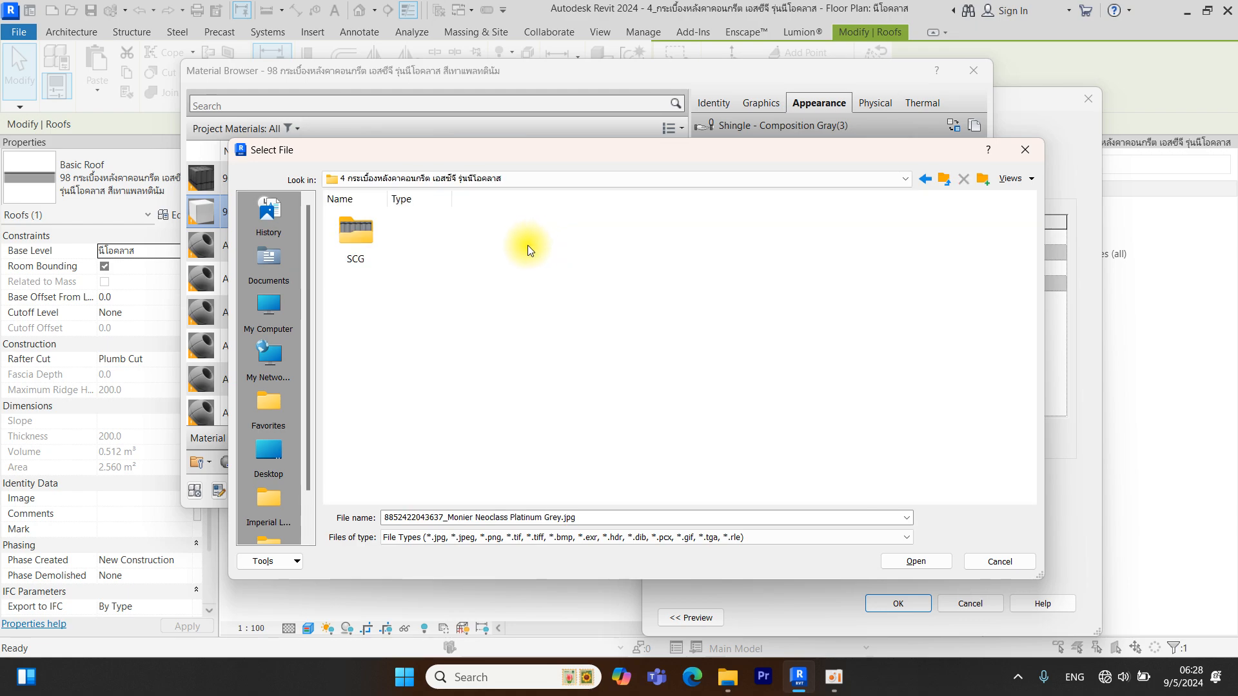
pyautogui.doubleClick(366, 230)
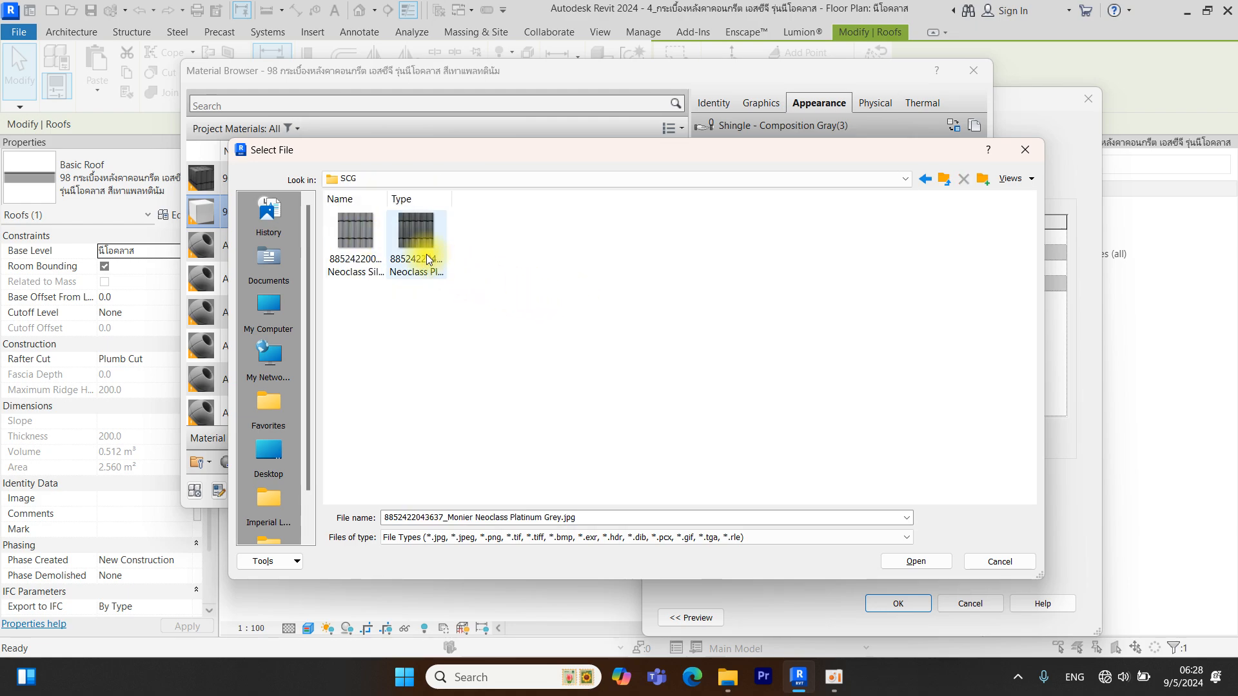
pyautogui.click(419, 230)
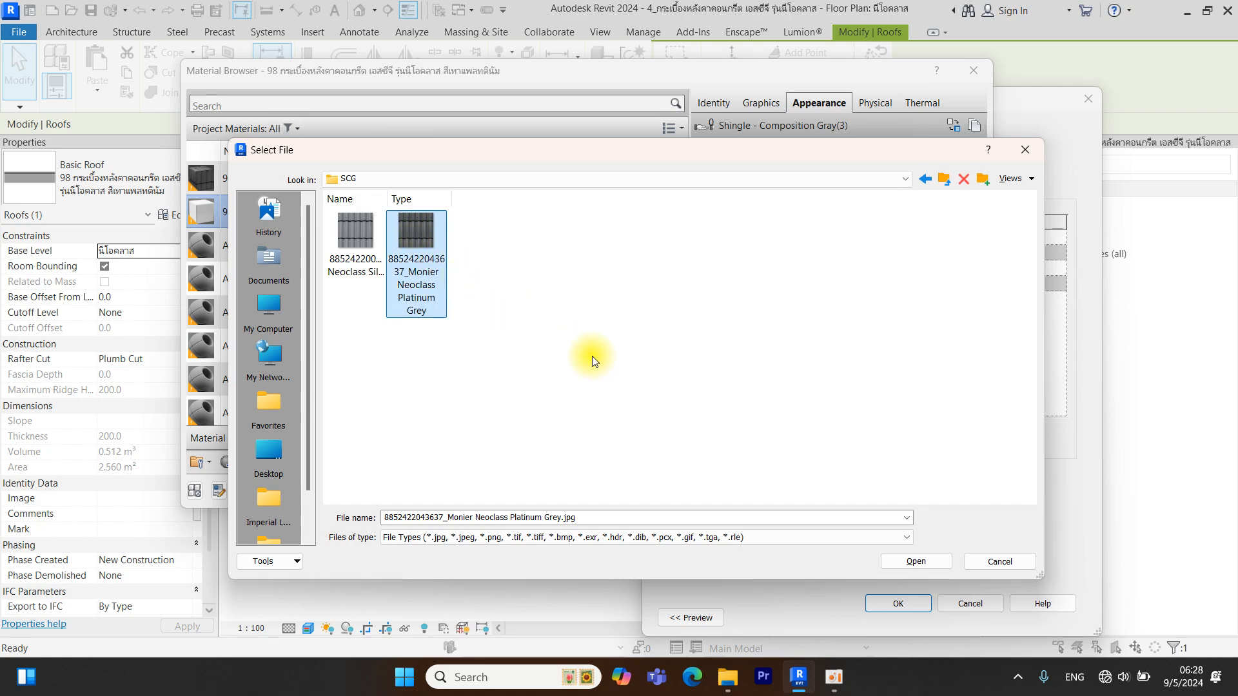
pyautogui.click(336, 234)
pyautogui.click(418, 248)
pyautogui.click(359, 234)
pyautogui.click(416, 230)
pyautogui.click(370, 223)
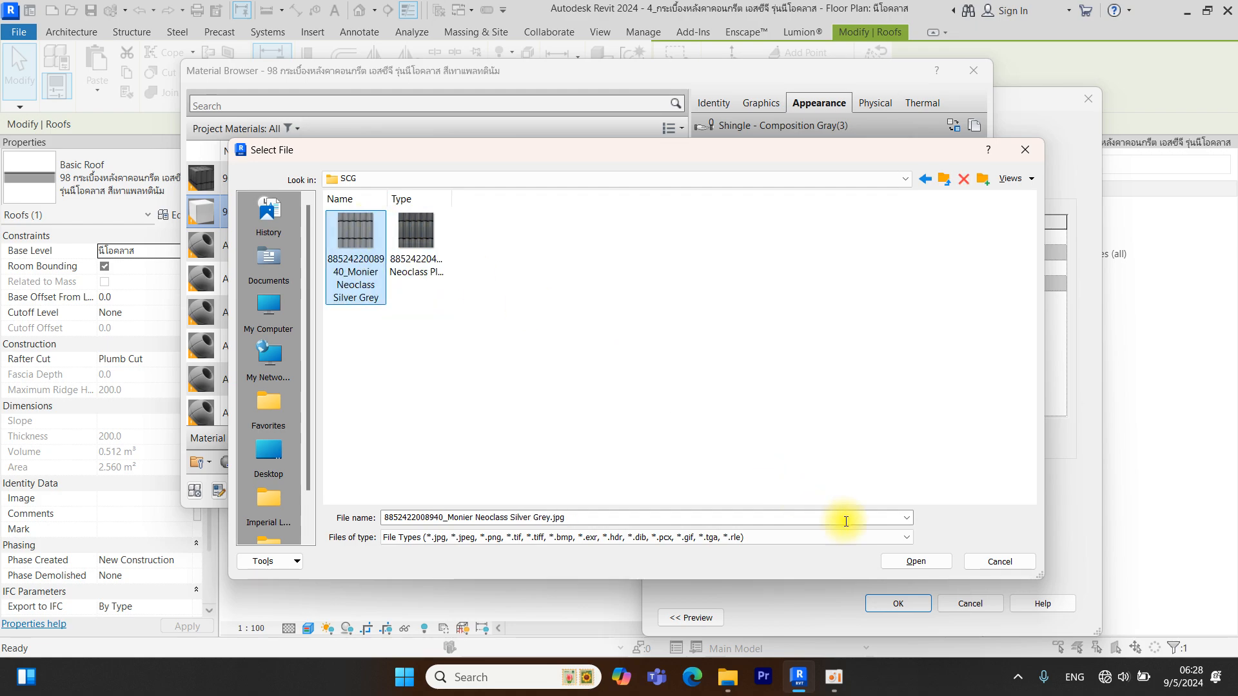
pyautogui.click(910, 561)
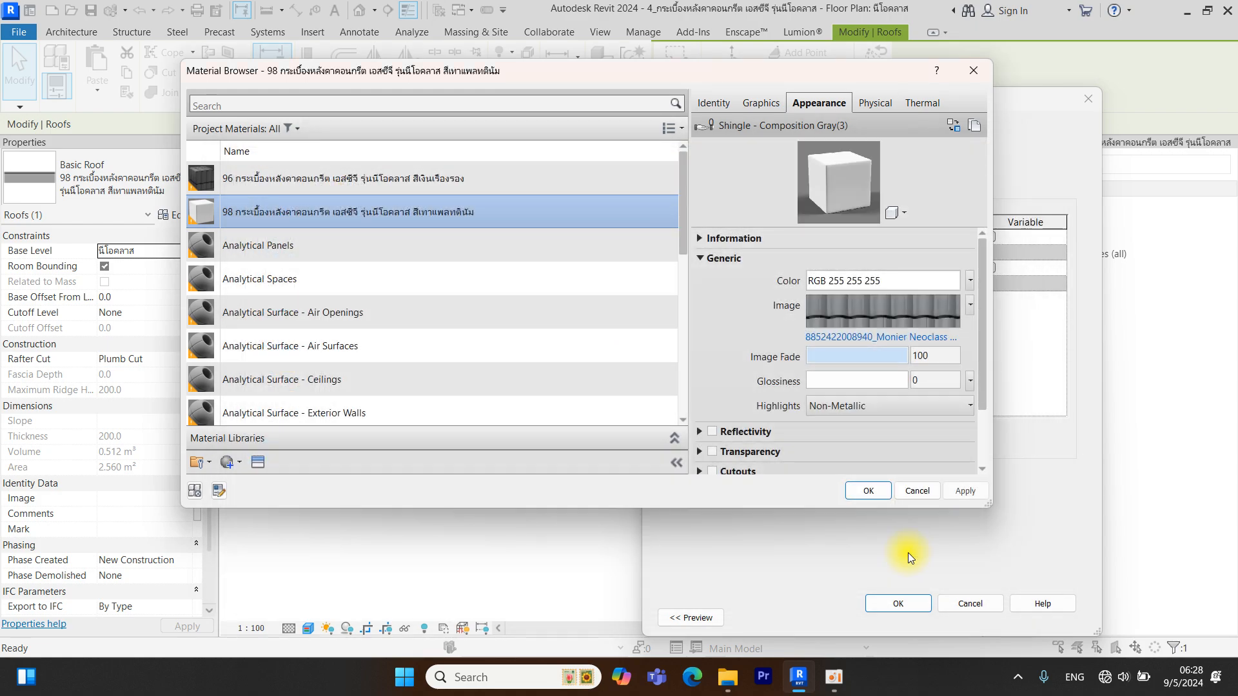
# Accept the material, layer assembly and roof type changes, and inspect the texture on the 98 roof sample
pyautogui.click(873, 489)
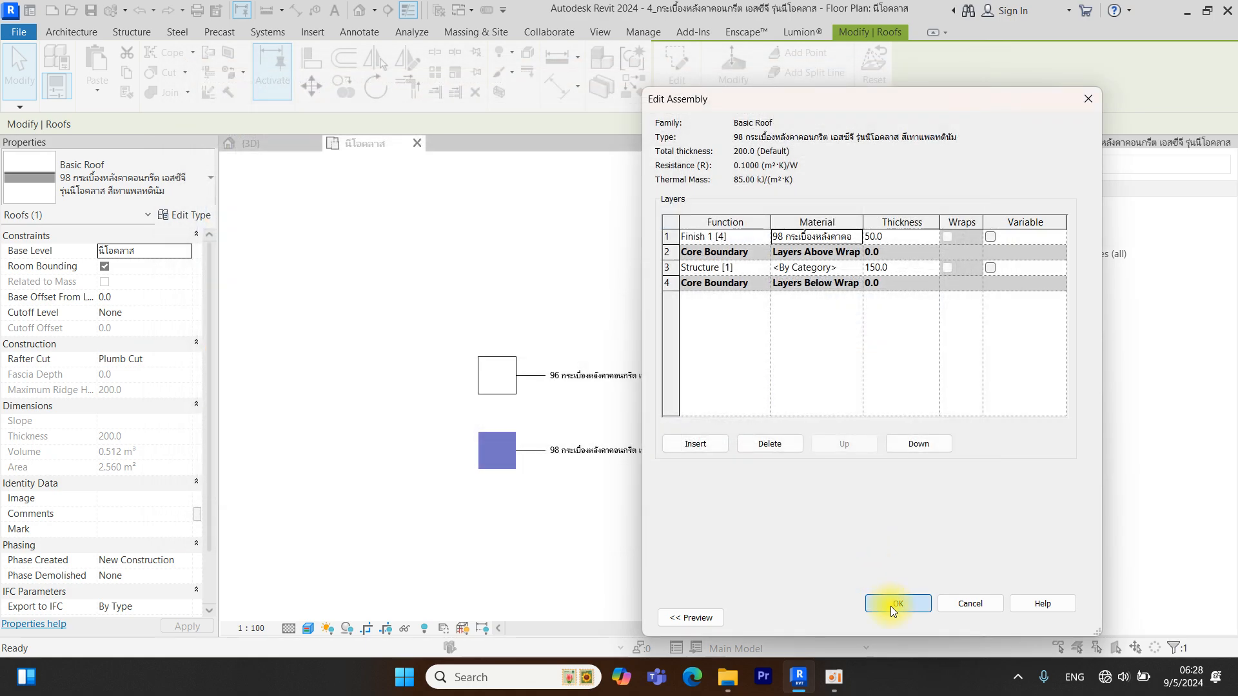
pyautogui.click(890, 605)
pyautogui.click(915, 617)
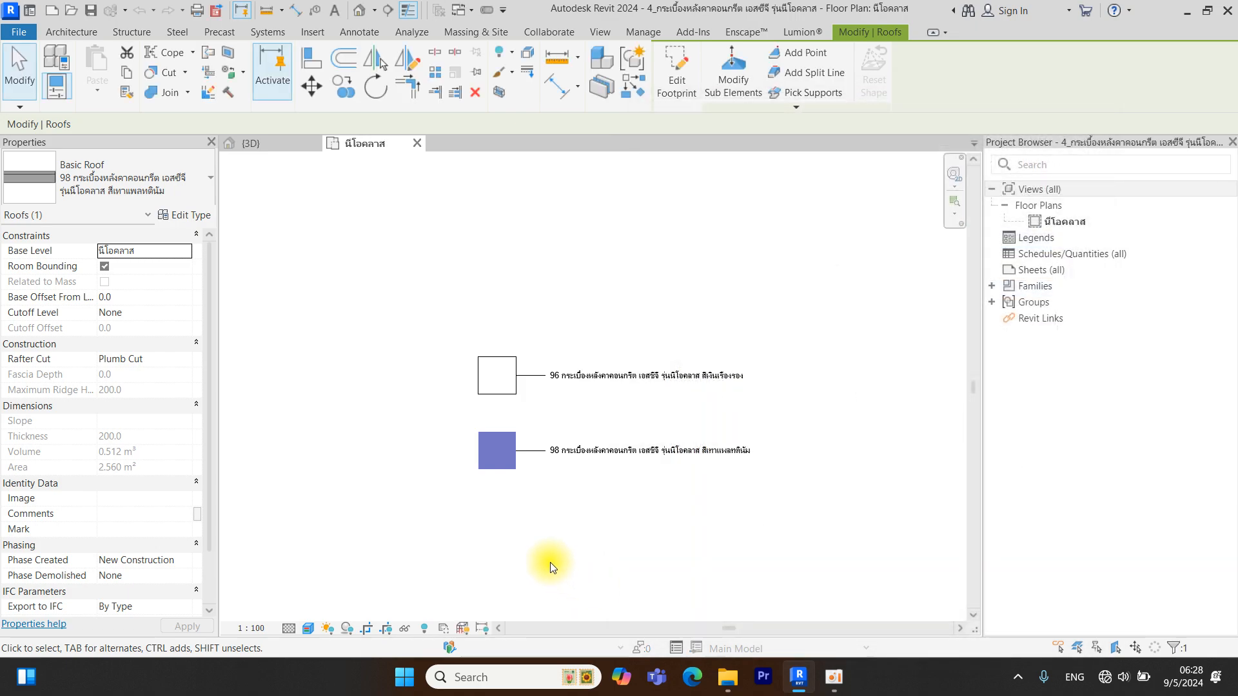
pyautogui.click(544, 536)
pyautogui.scroll(4, 498, 449)
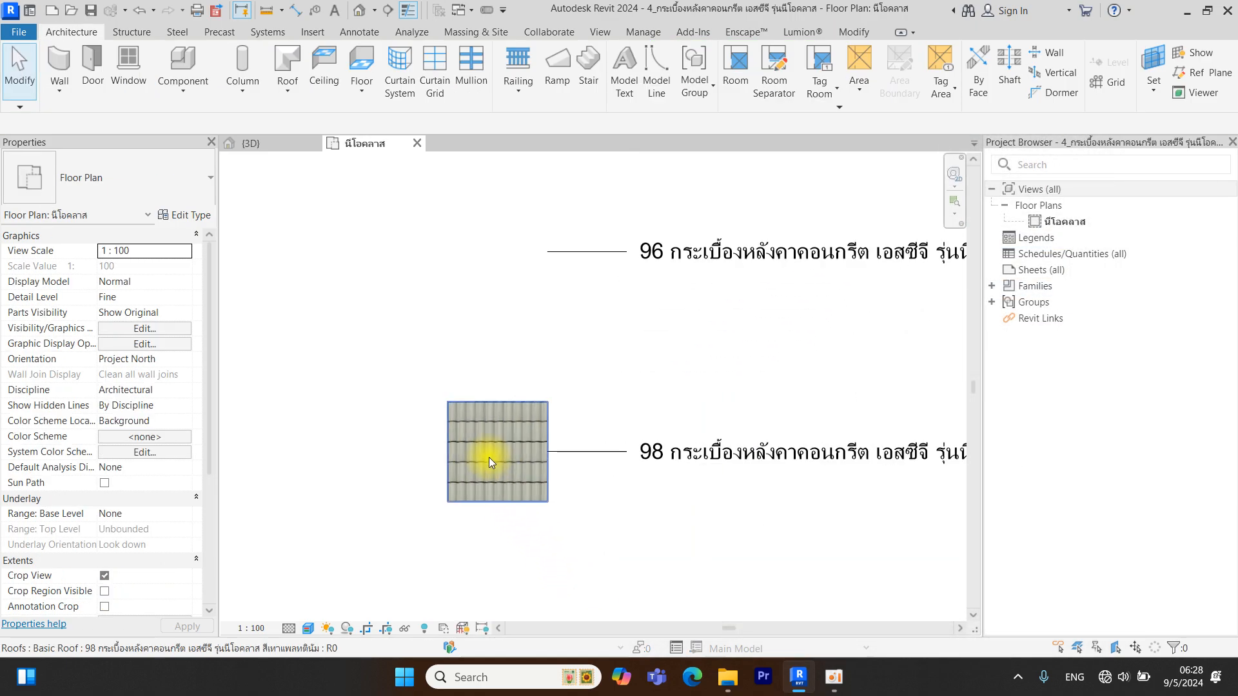
pyautogui.scroll(-1, 506, 452)
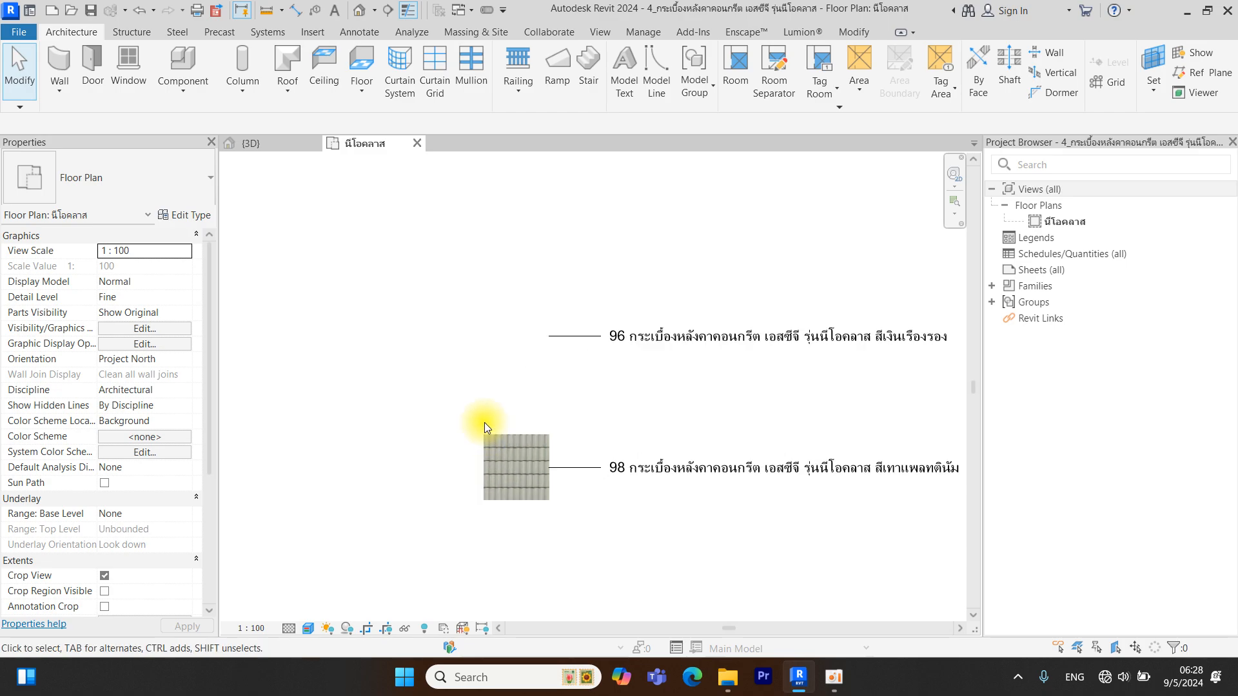
pyautogui.click(526, 337)
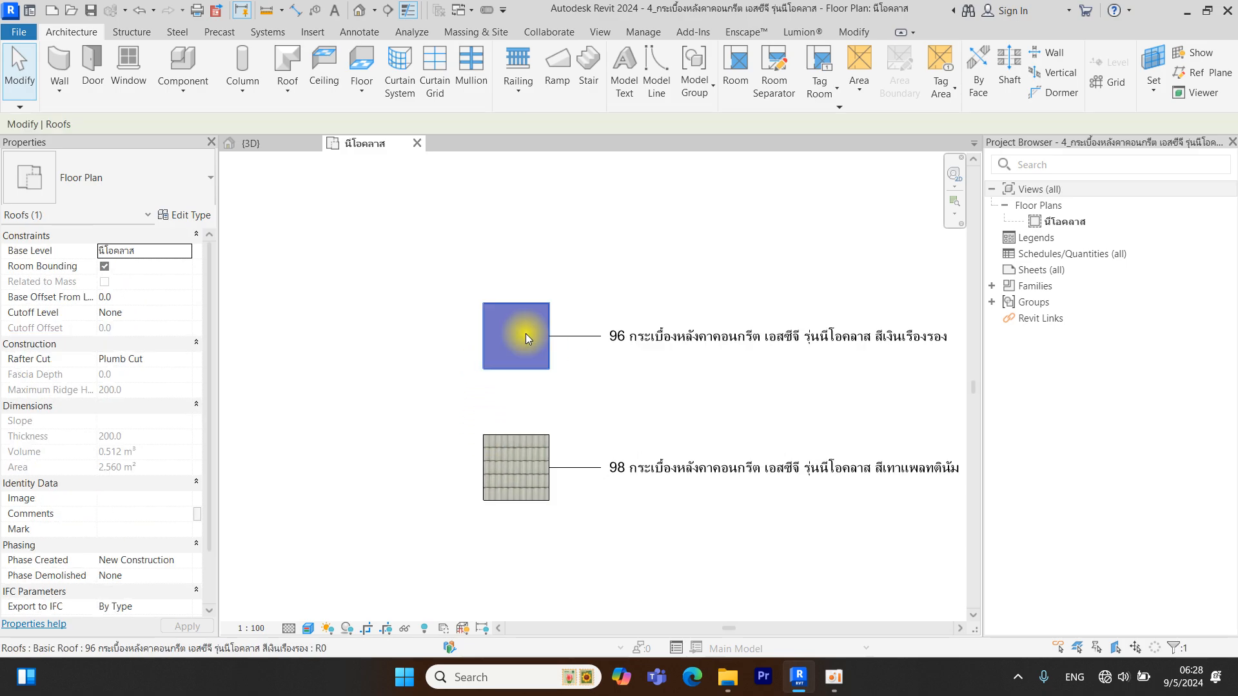
pyautogui.click(191, 216)
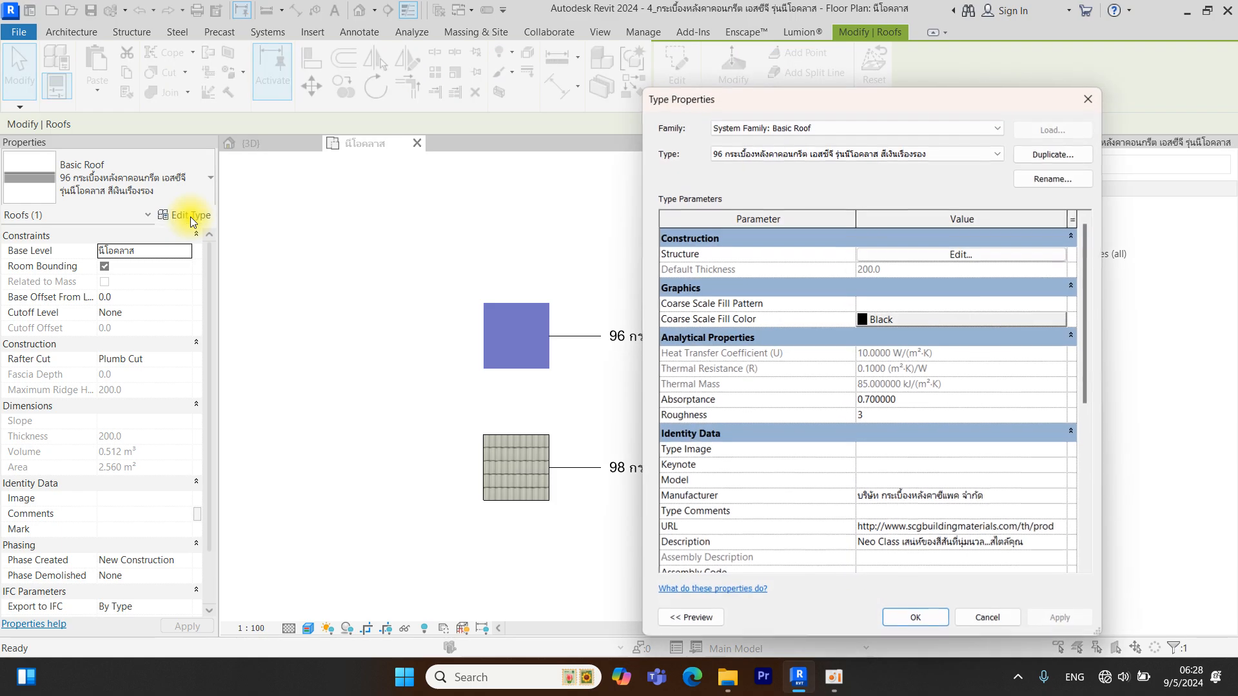
pyautogui.click(928, 259)
pyautogui.click(857, 236)
pyautogui.click(858, 237)
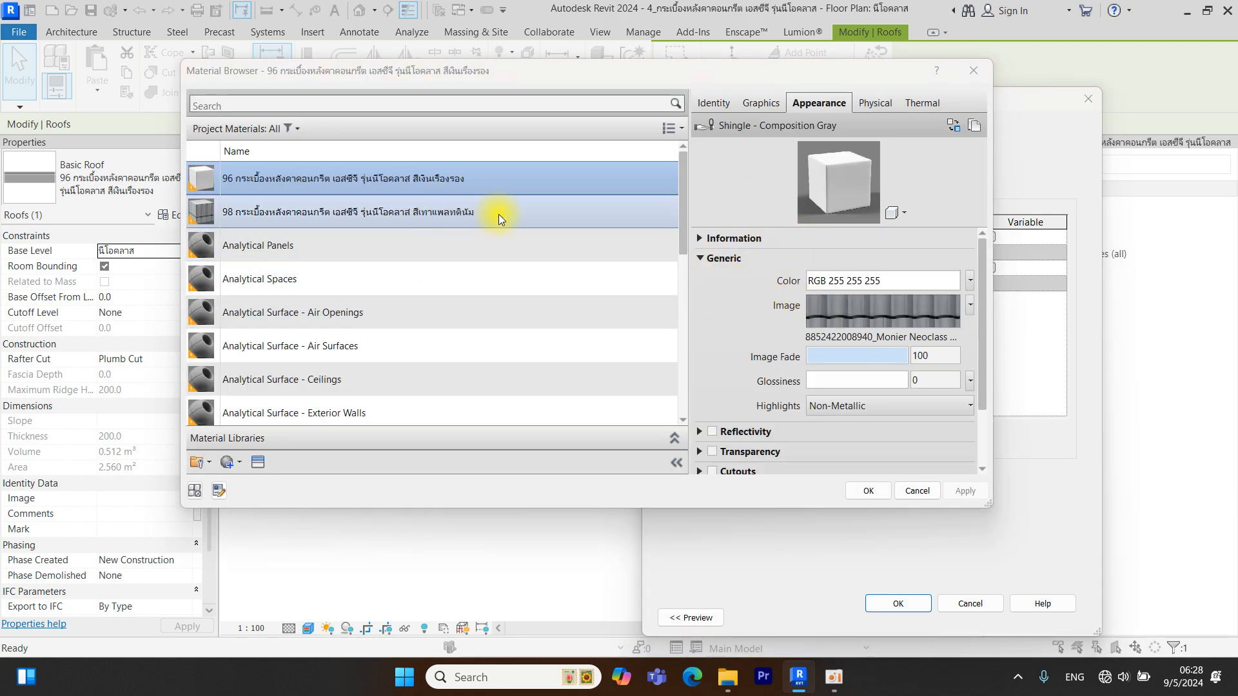
pyautogui.click(839, 320)
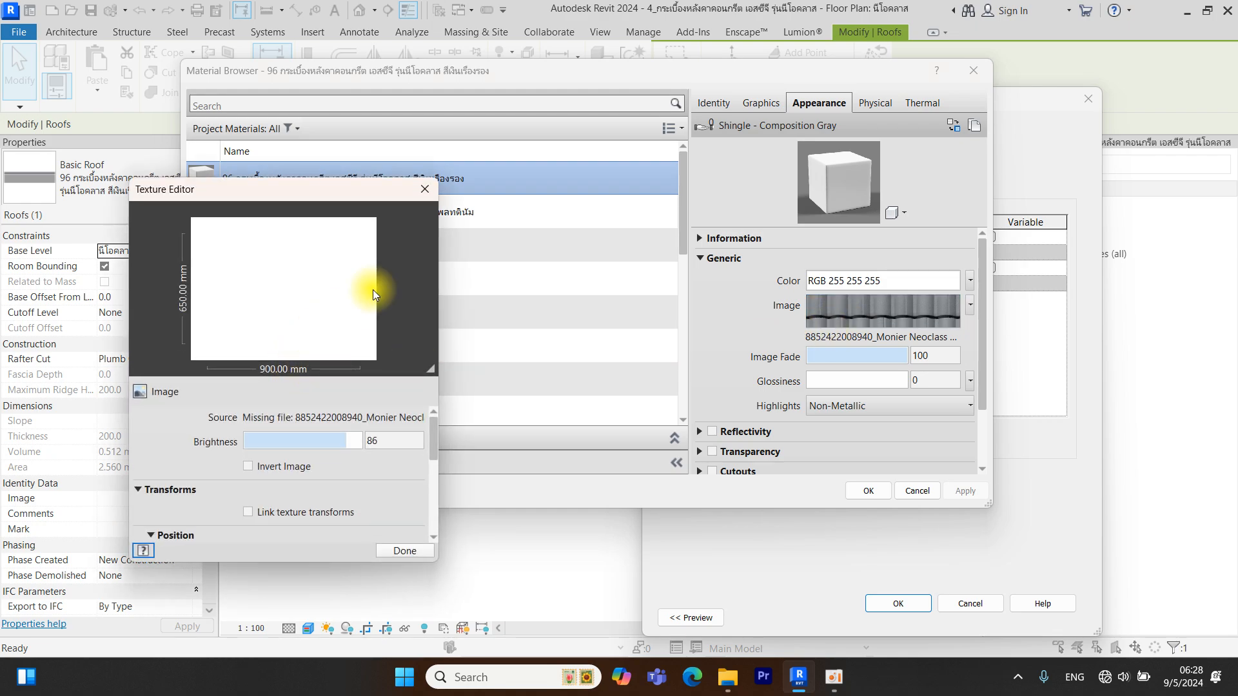
pyautogui.click(424, 189)
pyautogui.click(867, 490)
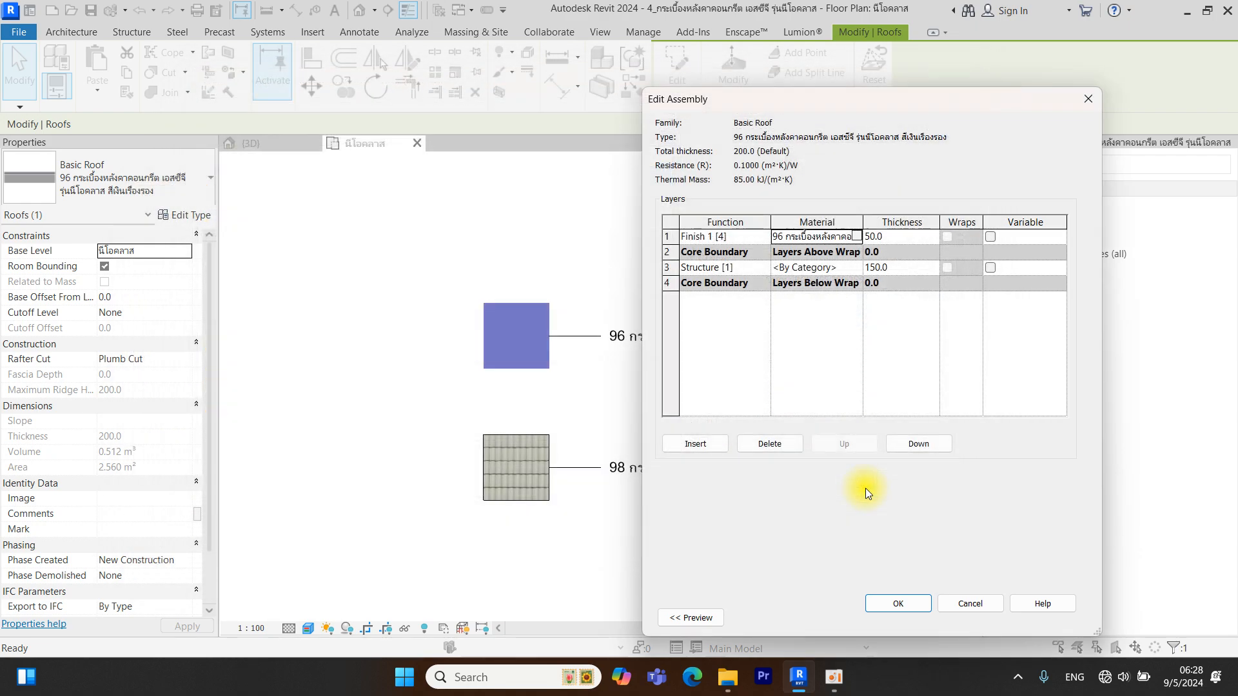
pyautogui.click(897, 604)
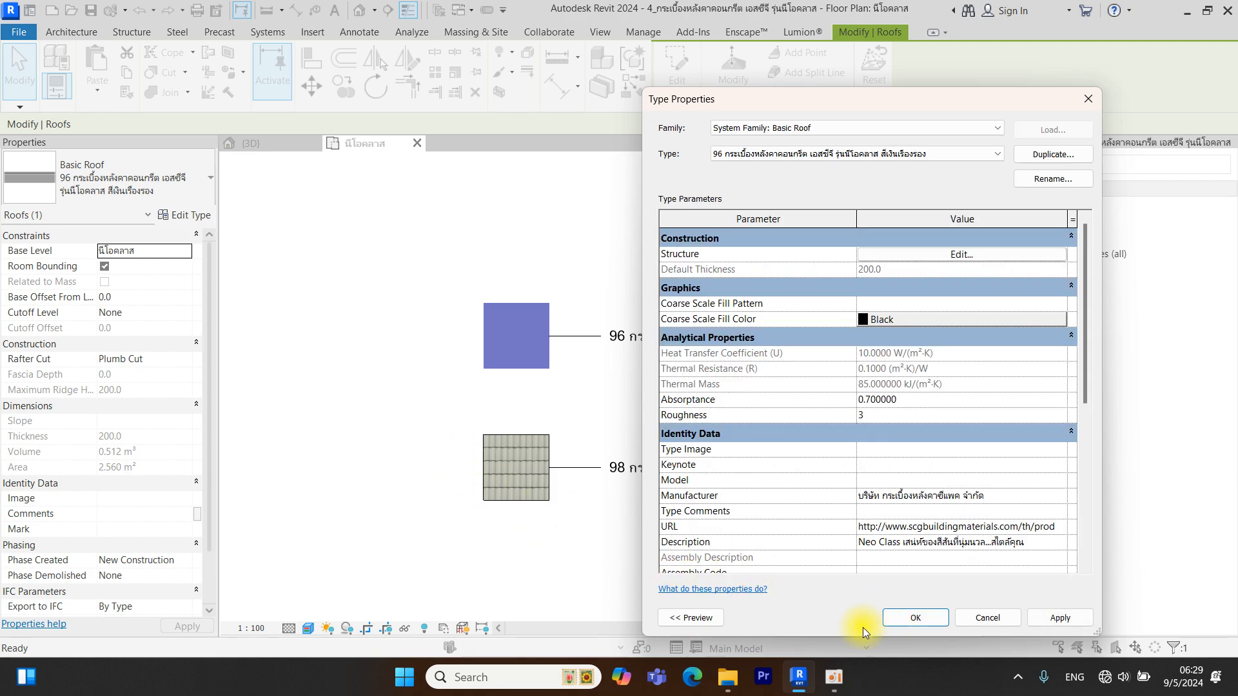
pyautogui.press('Return')
pyautogui.click(362, 404)
pyautogui.click(505, 355)
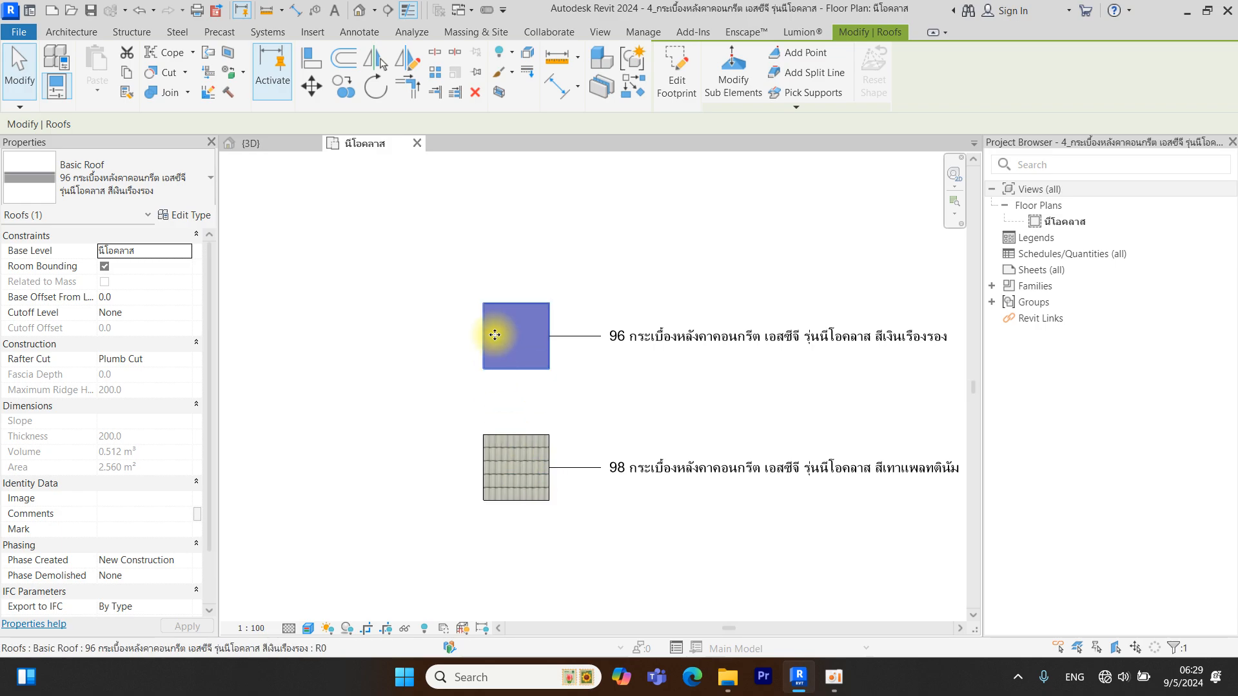
pyautogui.click(197, 214)
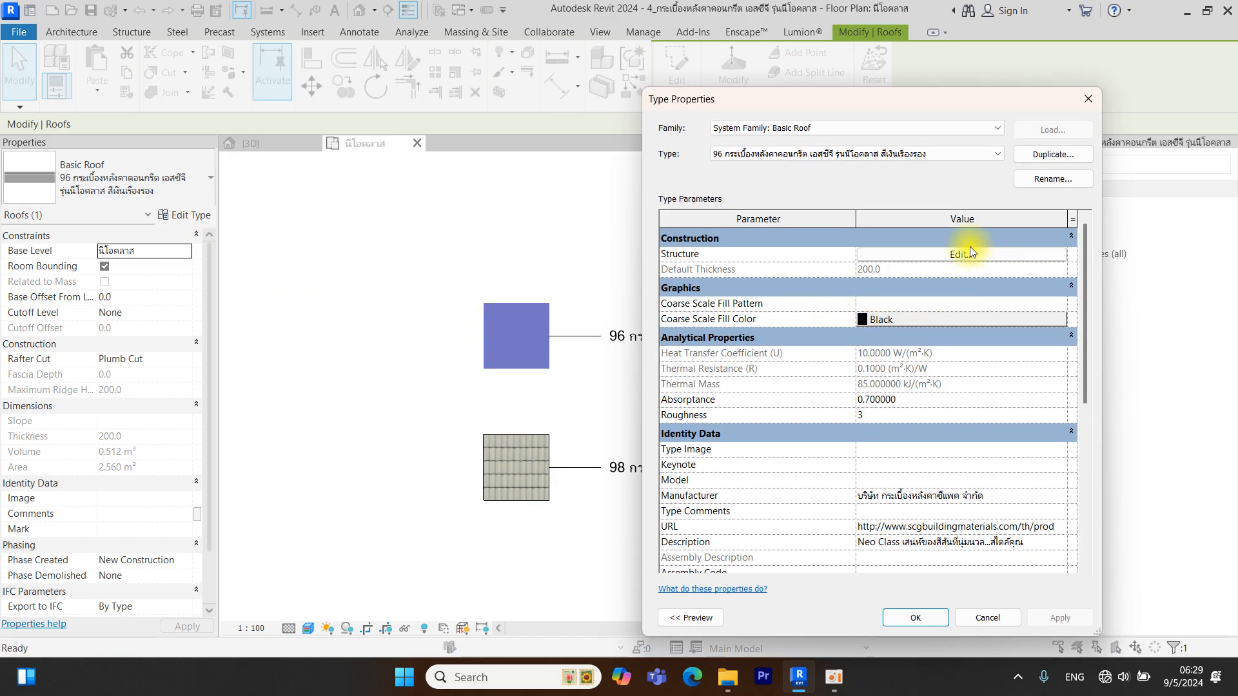
pyautogui.click(968, 251)
pyautogui.click(844, 237)
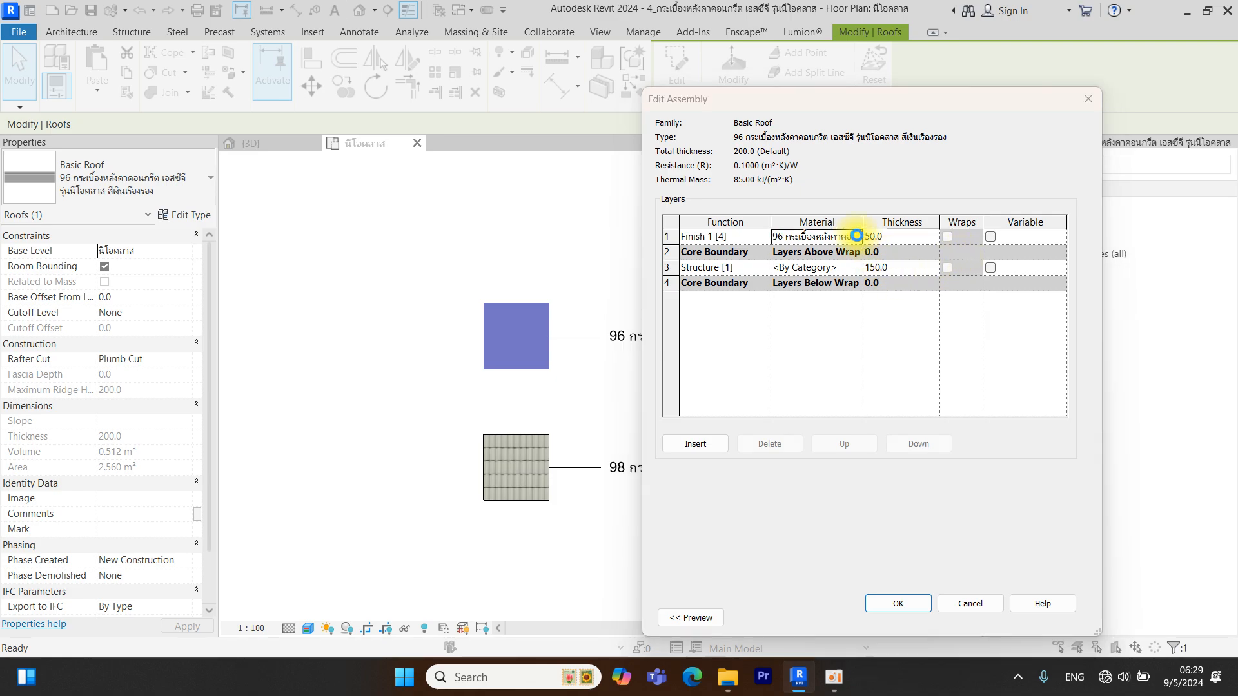
pyautogui.click(858, 237)
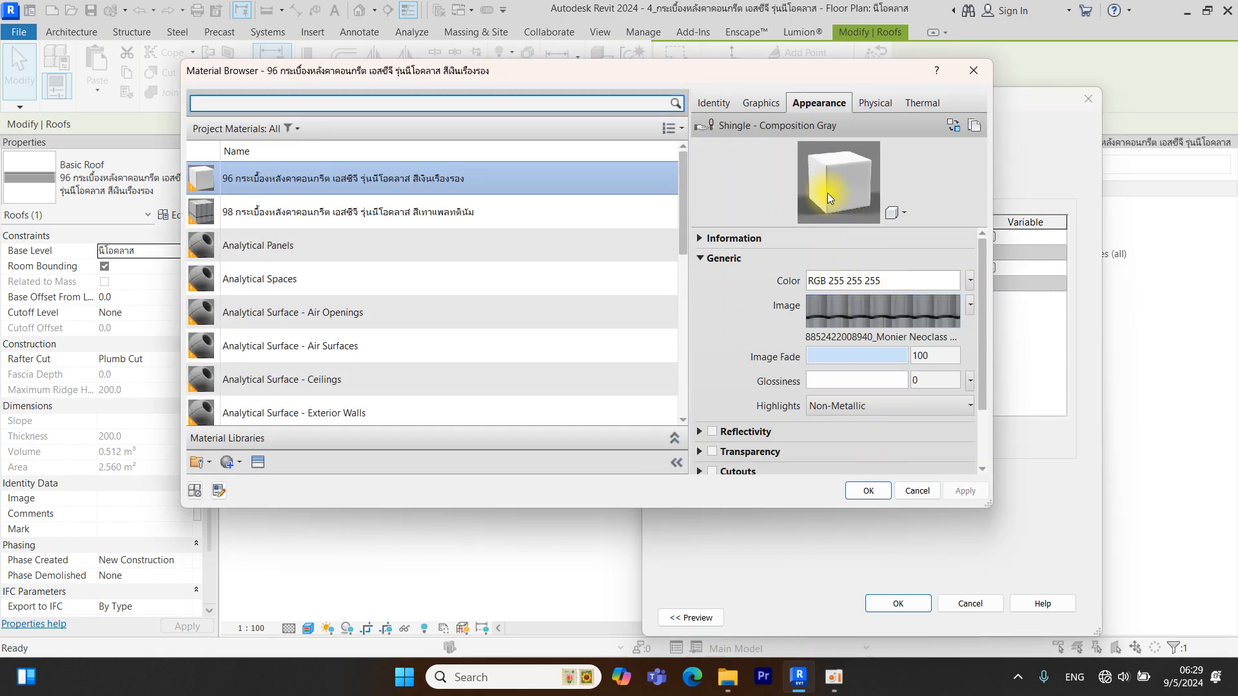
pyautogui.click(806, 103)
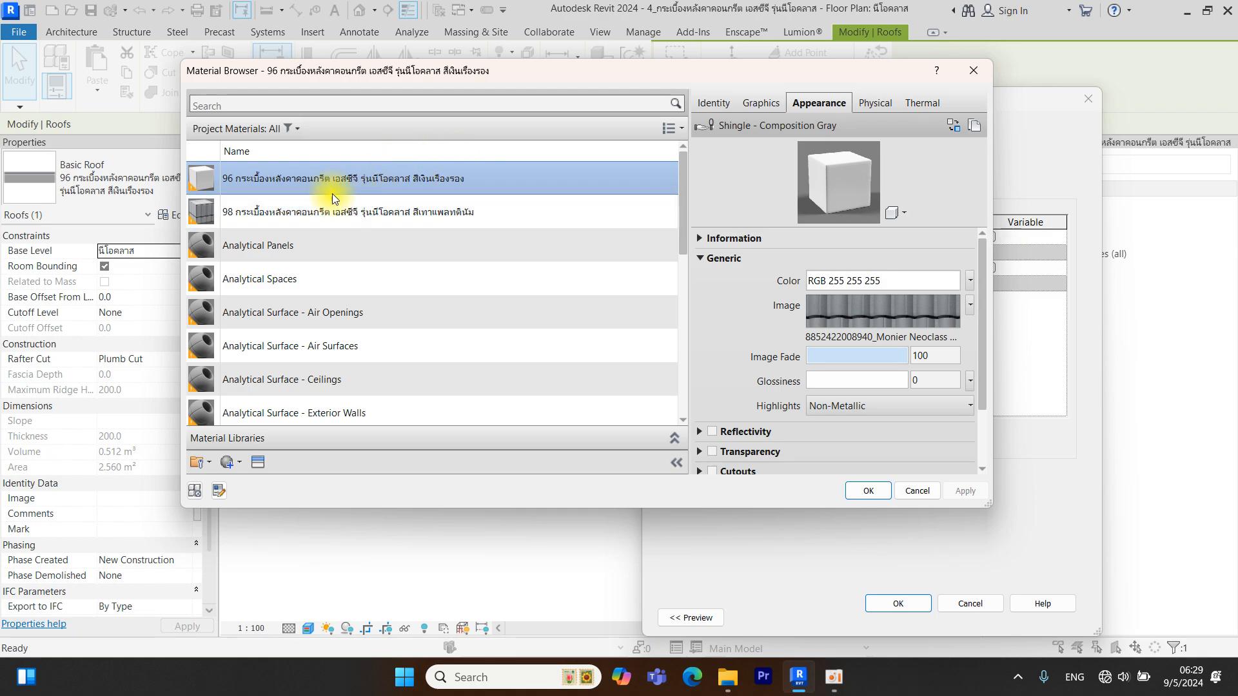
pyautogui.click(860, 337)
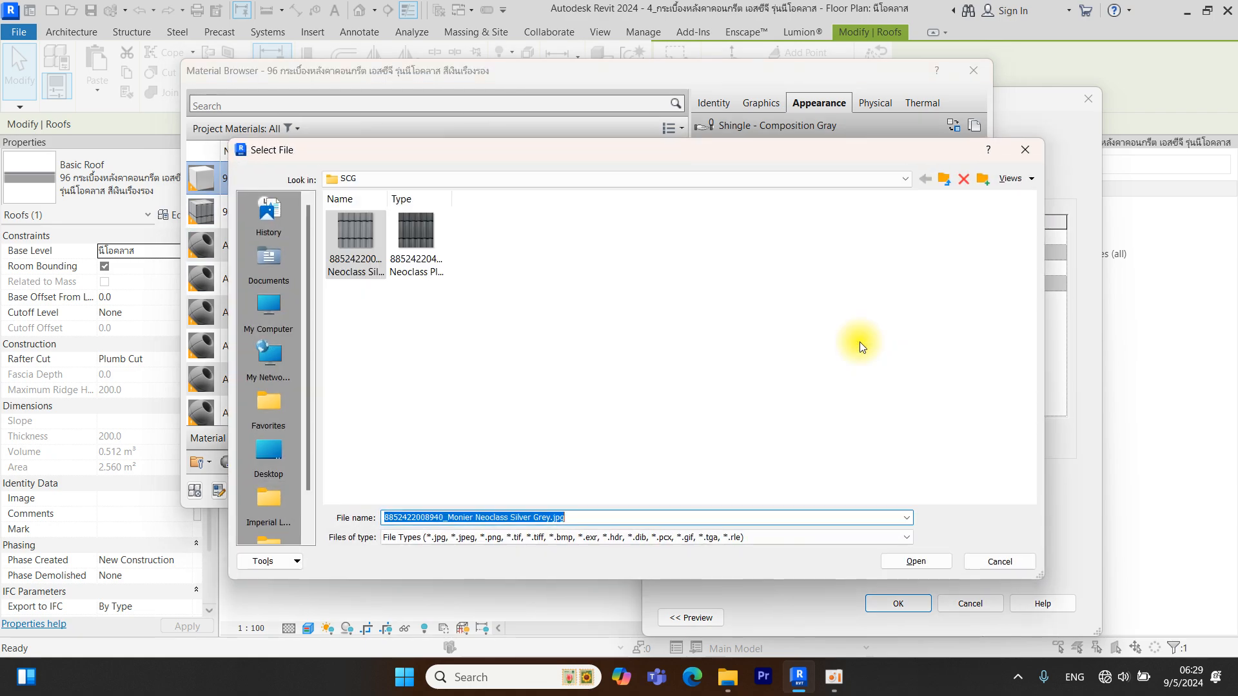
pyautogui.doubleClick(366, 238)
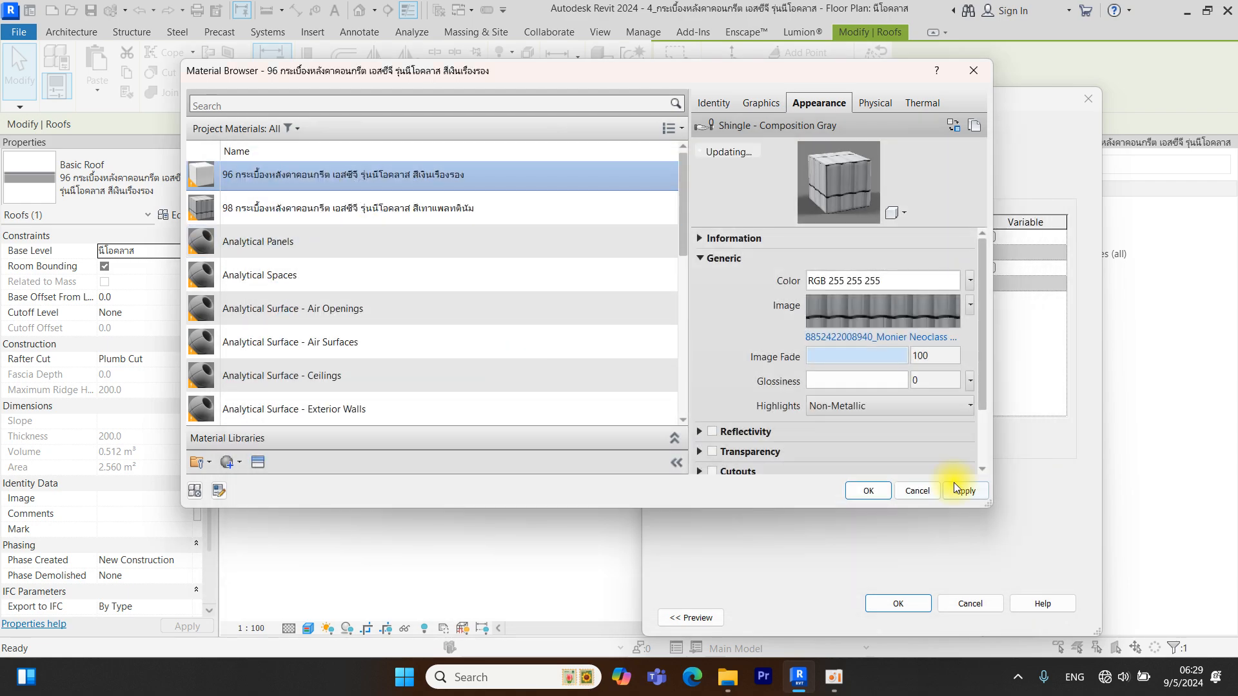
# Accept the material, layer assembly and type changes of the 96 roof and deselect the sample
pyautogui.click(864, 491)
pyautogui.click(901, 602)
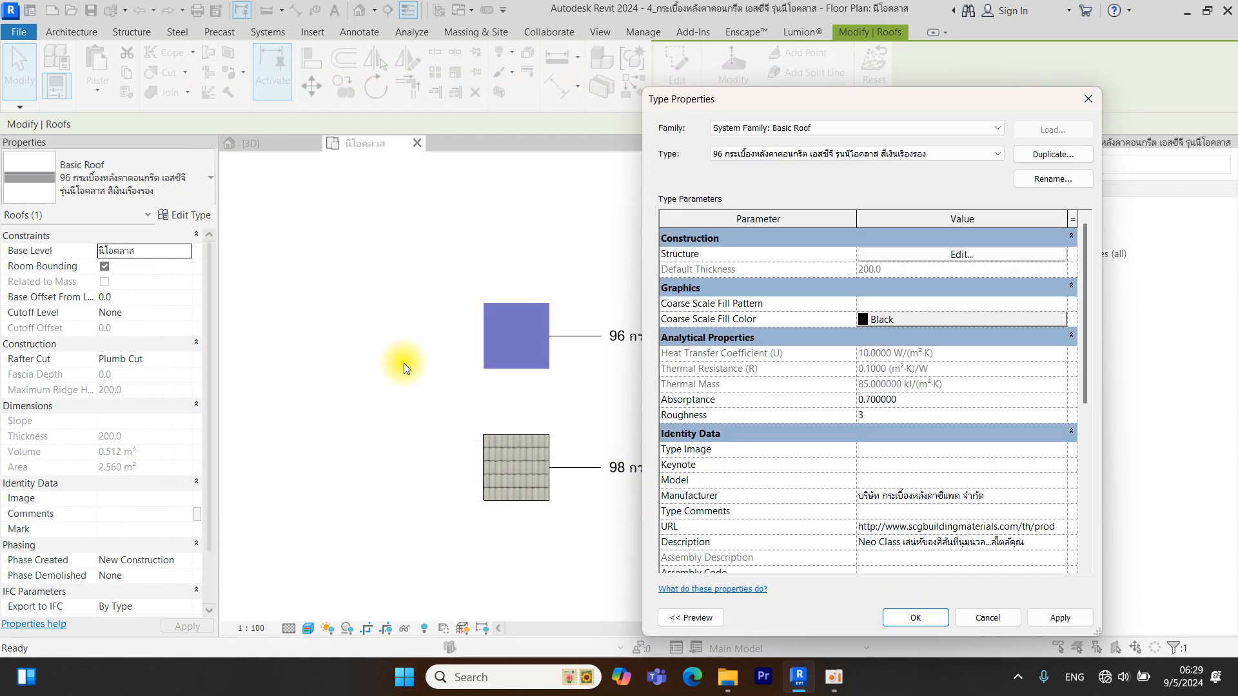
pyautogui.click(942, 618)
pyautogui.click(346, 322)
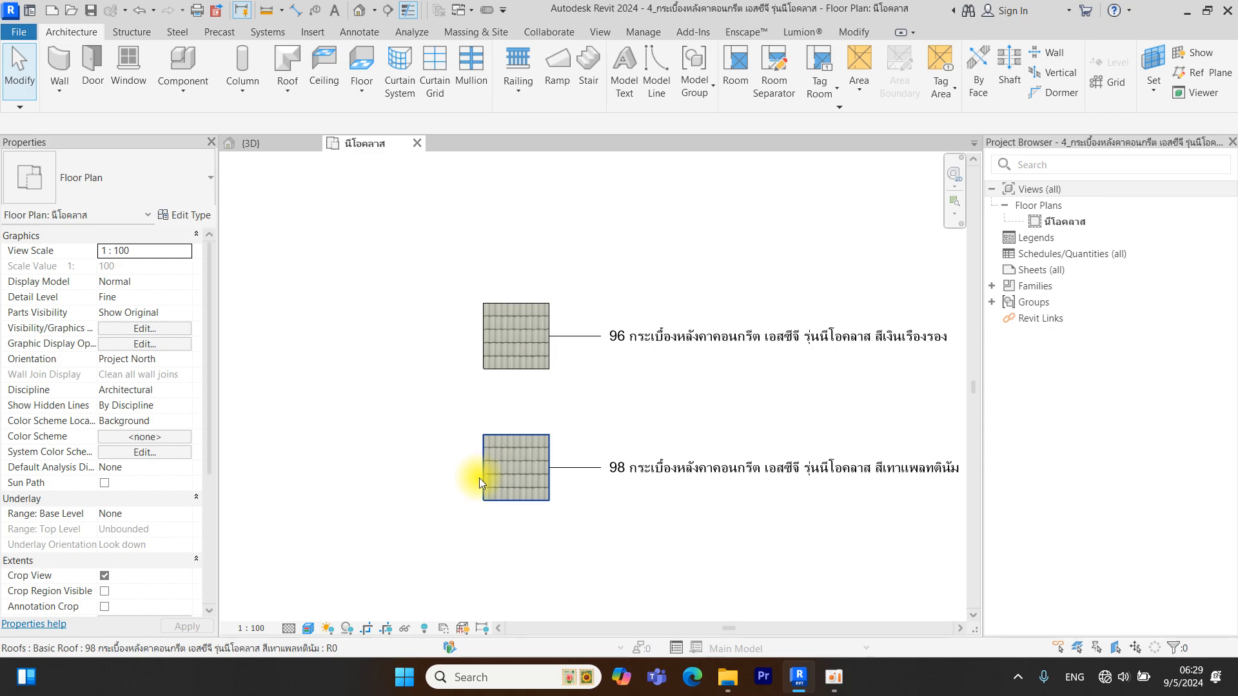
# Replace the appearance image of the 98 roof type's finish layer material with the darker Neoclass Pl… image in the SCG folder
pyautogui.click(519, 466)
pyautogui.click(189, 214)
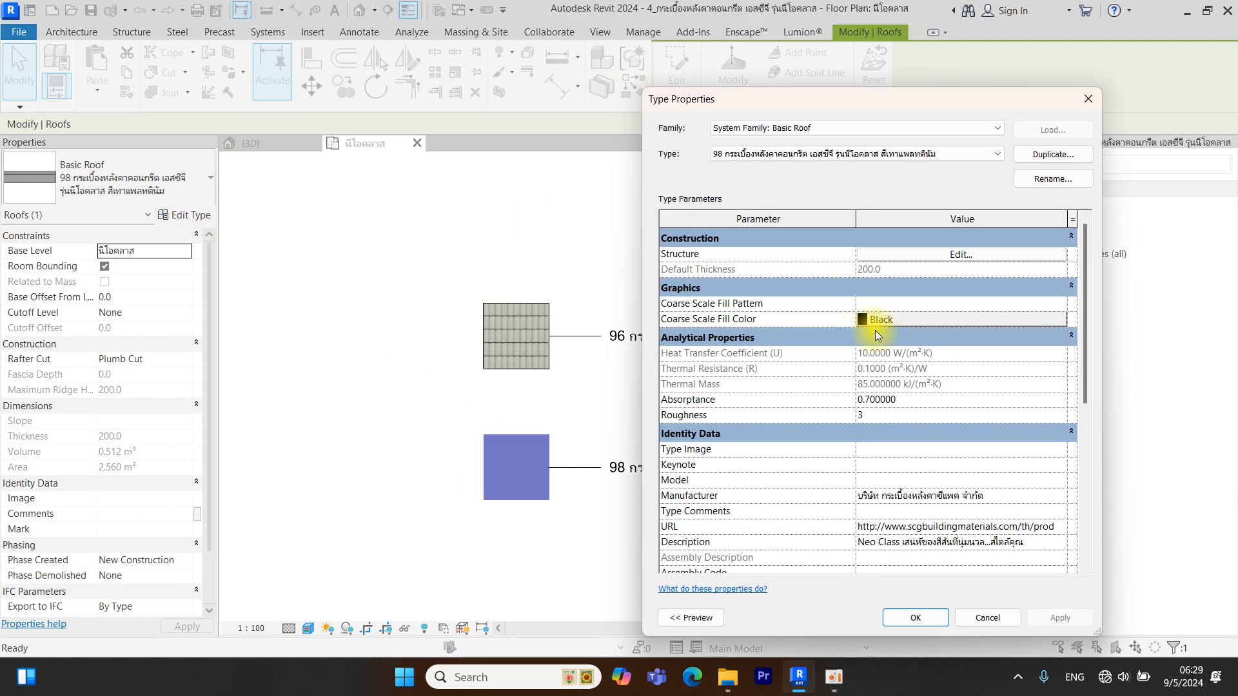
pyautogui.click(926, 257)
pyautogui.click(850, 238)
pyautogui.click(855, 236)
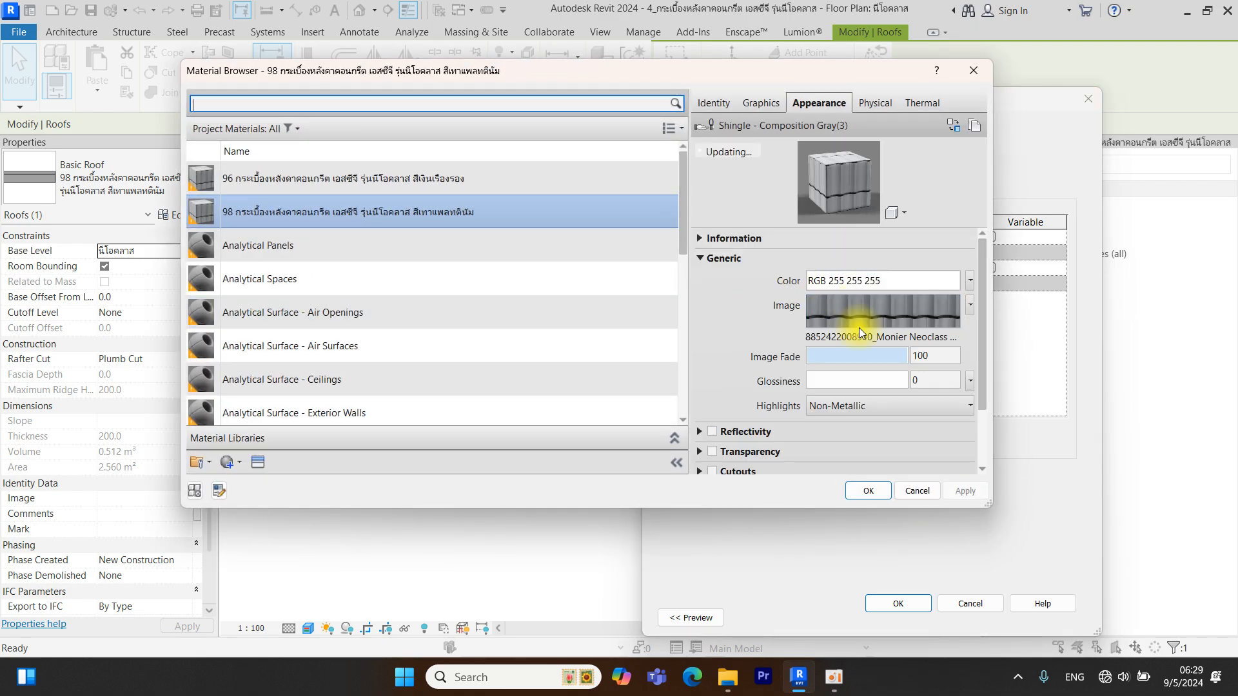
pyautogui.click(848, 337)
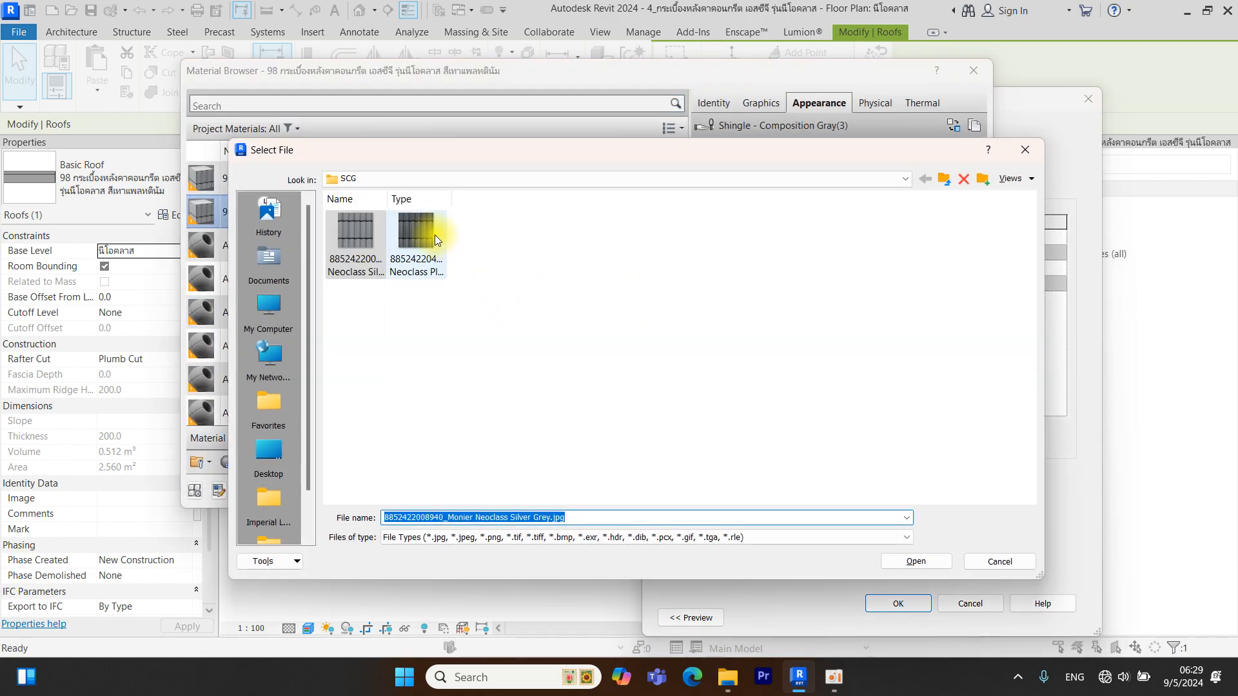
pyautogui.doubleClick(434, 235)
# Accept the material, layer assembly and type changes of the 98 roof, and compare the textures of both samples
pyautogui.click(888, 488)
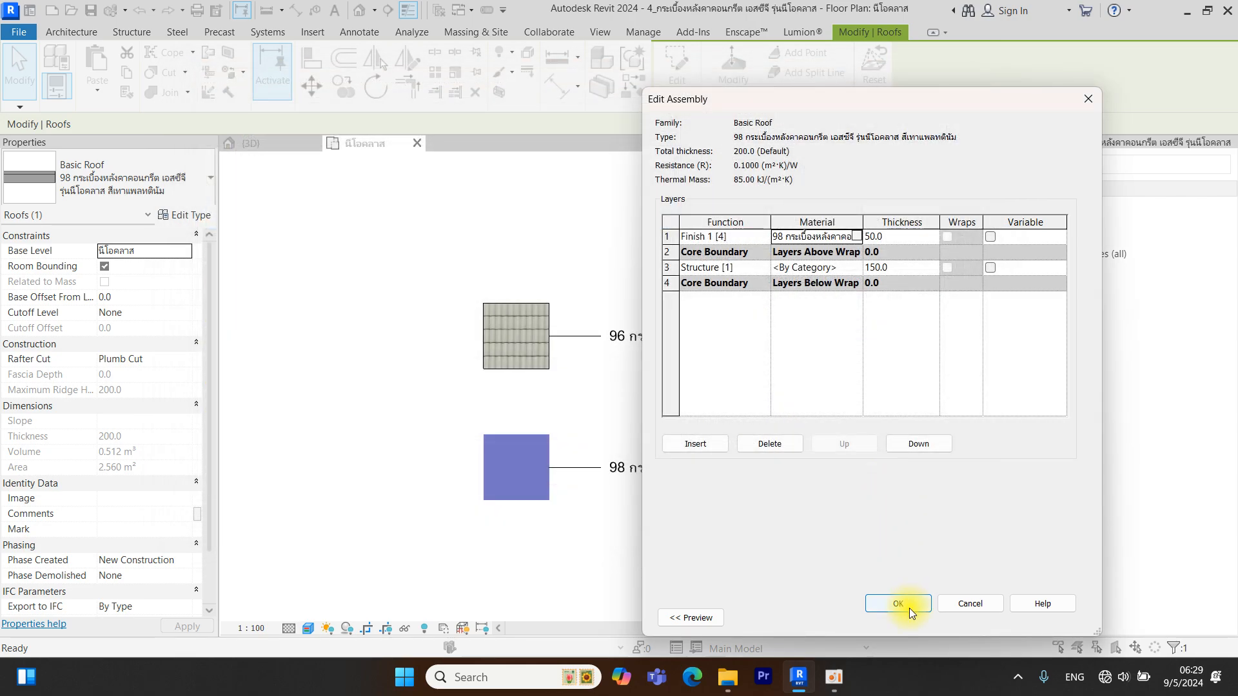
pyautogui.click(908, 609)
pyautogui.click(938, 614)
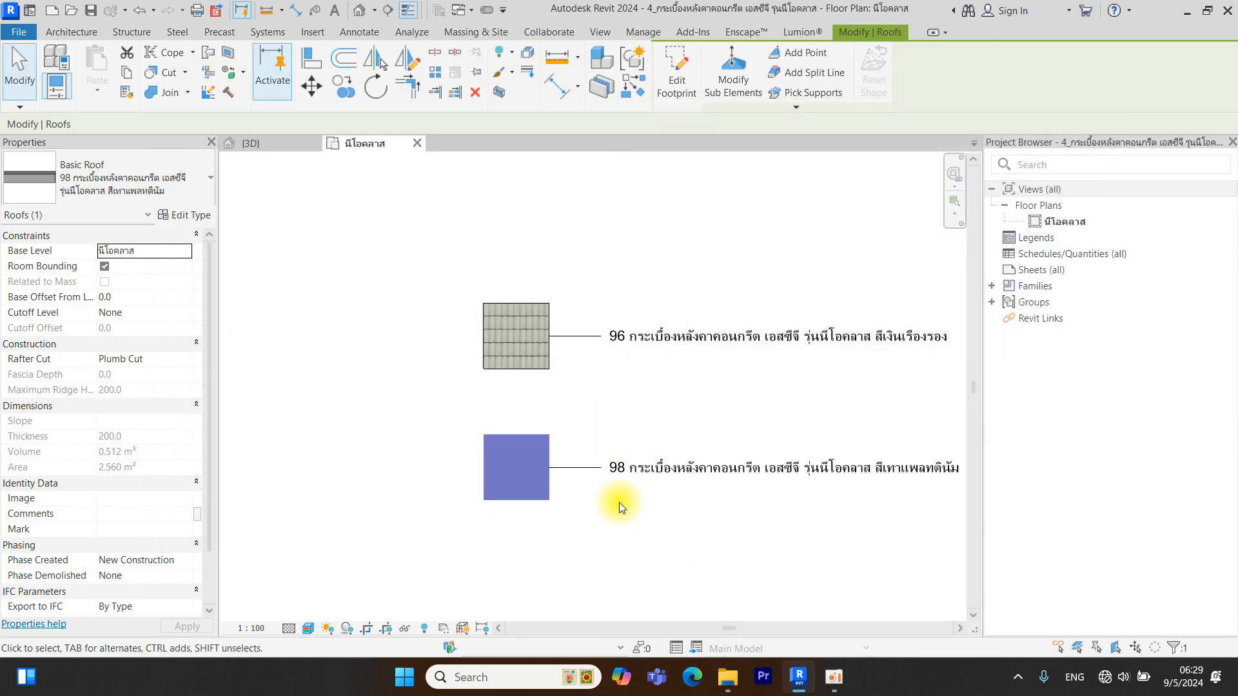
pyautogui.click(467, 393)
pyautogui.scroll(2, 674, 396)
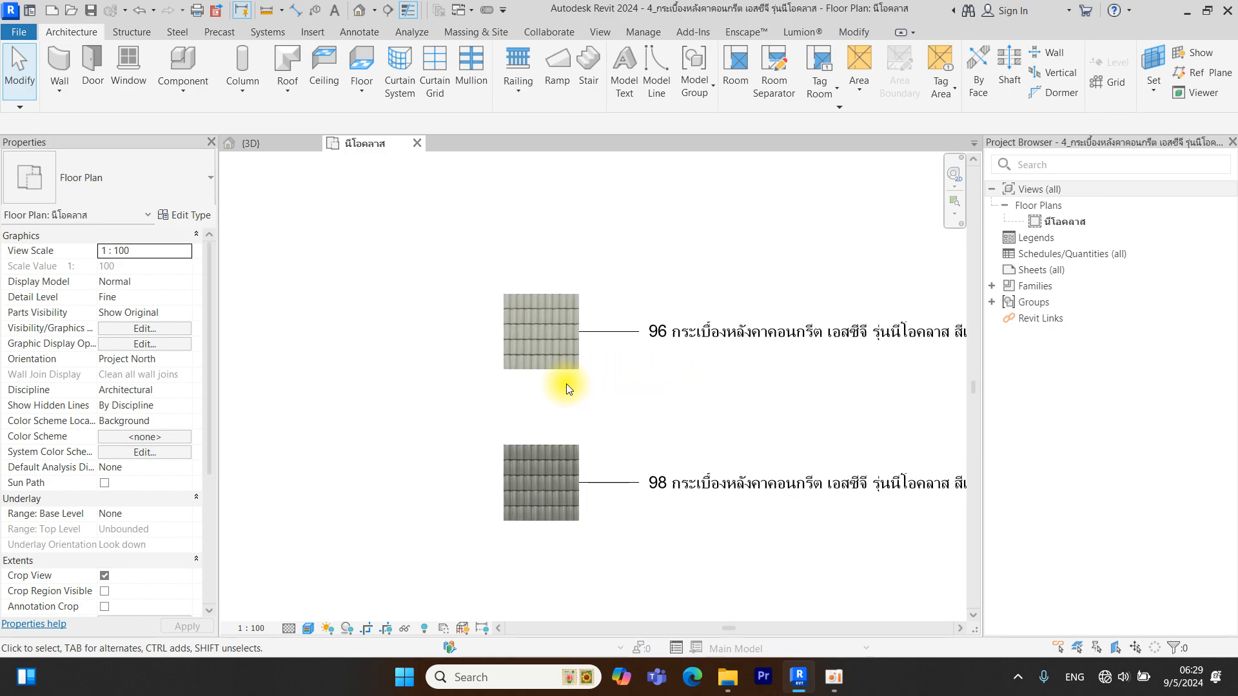
pyautogui.moveTo(549, 432)
pyautogui.mouseDown(button='middle')
pyautogui.moveTo(563, 441)
pyautogui.moveTo(553, 432)
pyautogui.mouseUp(button='middle')
pyautogui.click(553, 432)
pyautogui.click(430, 339)
# Select the 98 and 96 roof samples together in the floor plan and copy them
pyautogui.click(548, 439)
pyautogui.scroll(-2, 591, 384)
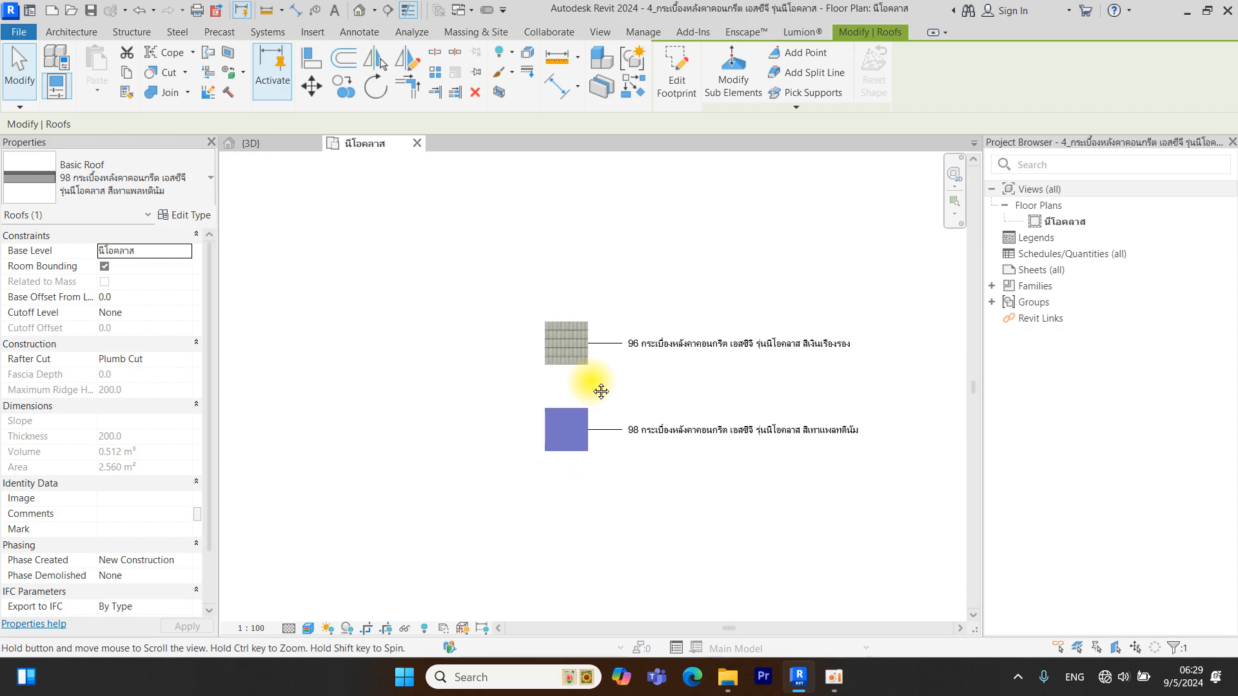
pyautogui.click(580, 389)
pyautogui.click(570, 416)
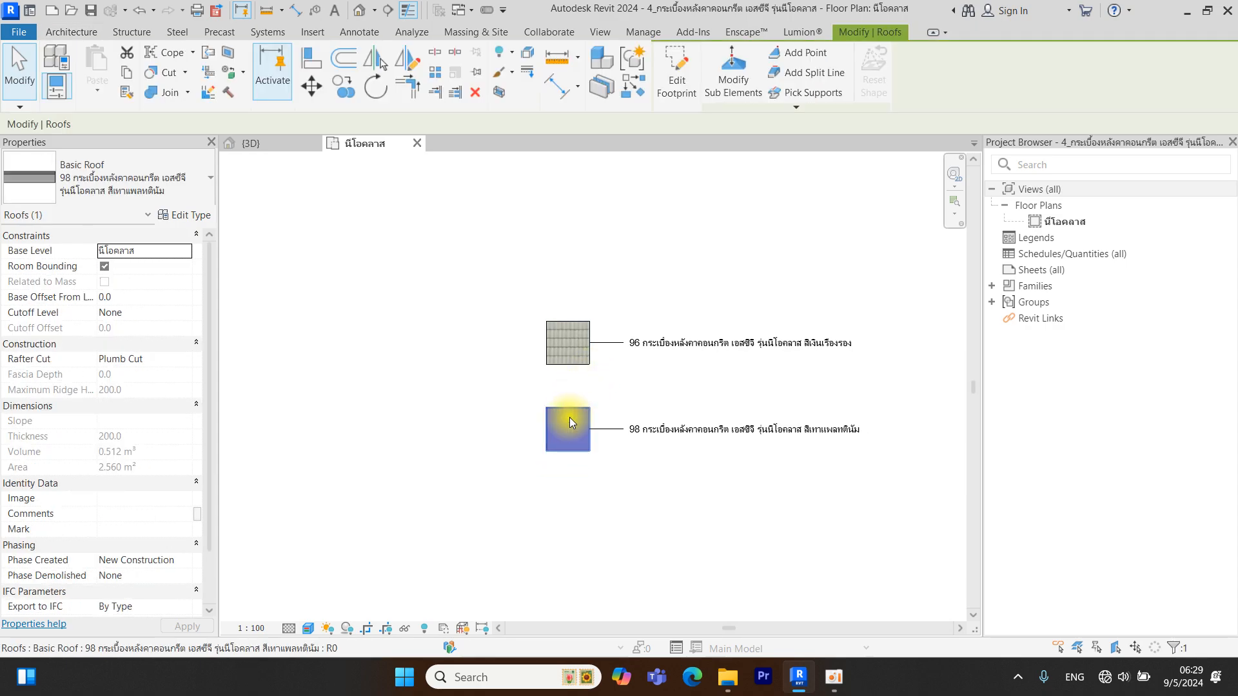
pyautogui.keyDown('ctrl'); pyautogui.click(570, 345); pyautogui.keyUp('ctrl')
pyautogui.scroll(-3, 596, 354)
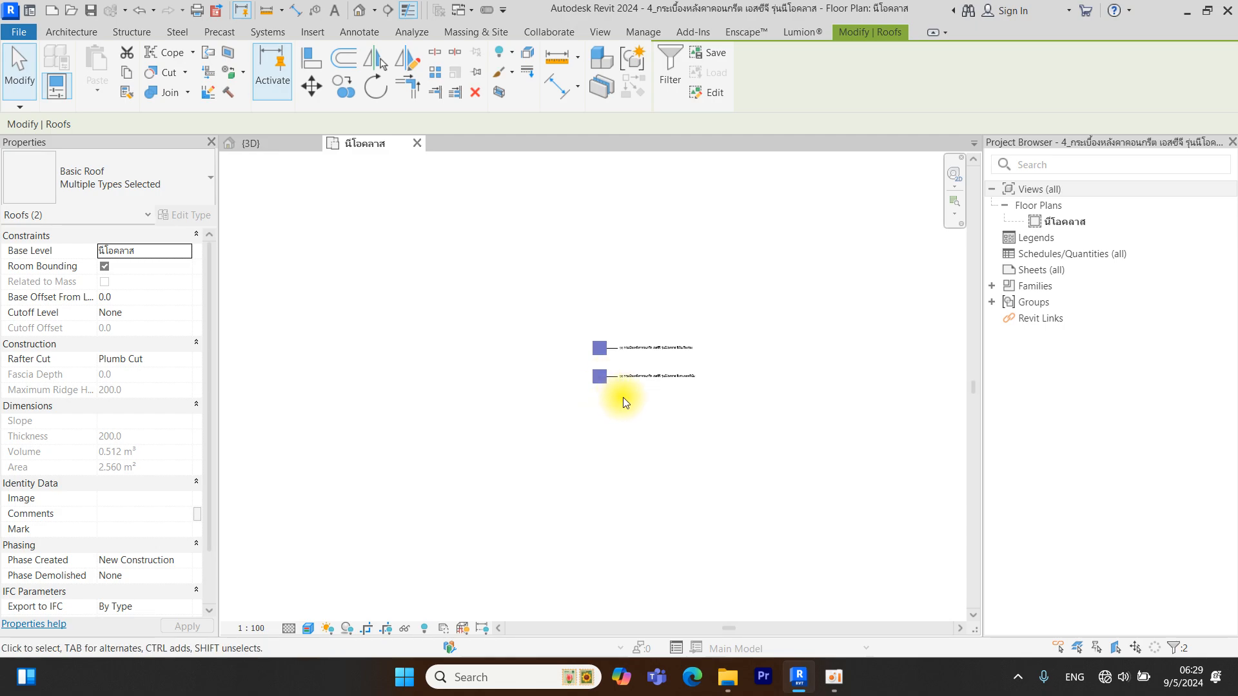
pyautogui.moveTo(628, 397); pyautogui.dragTo(632, 392, button='middle')
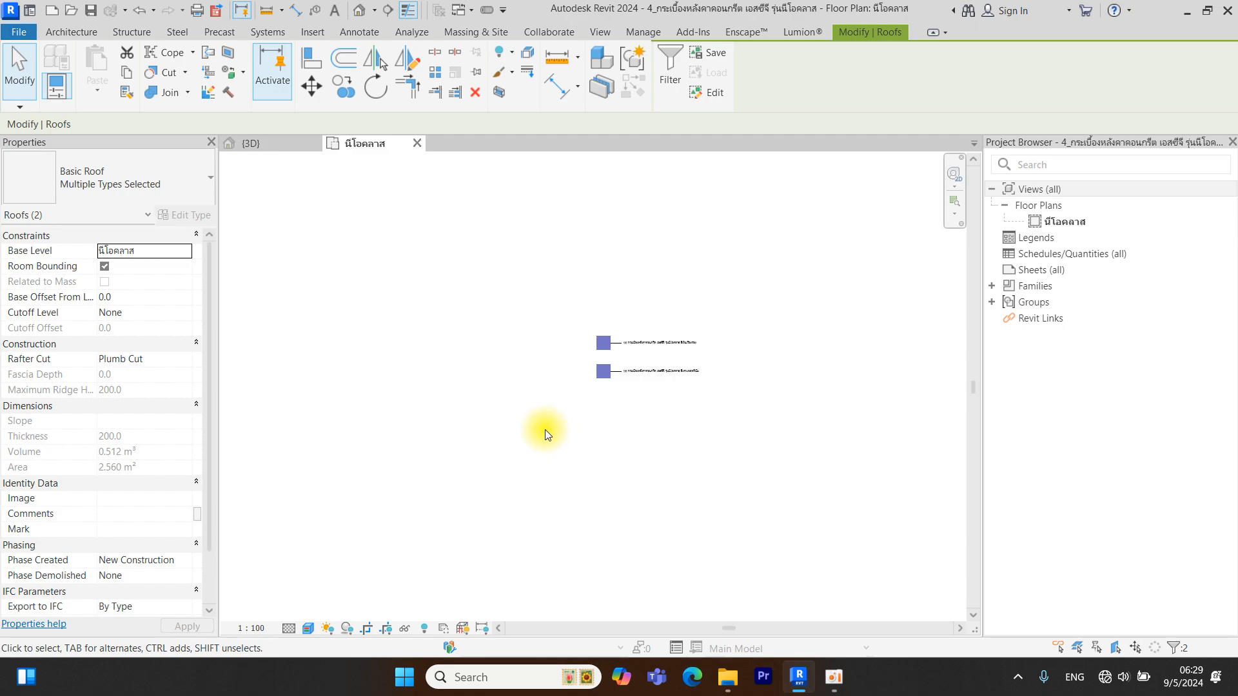
# Switch to the house model's {3D} view, paste both roof samples beside the house and finish the paste
pyautogui.click(272, 148)
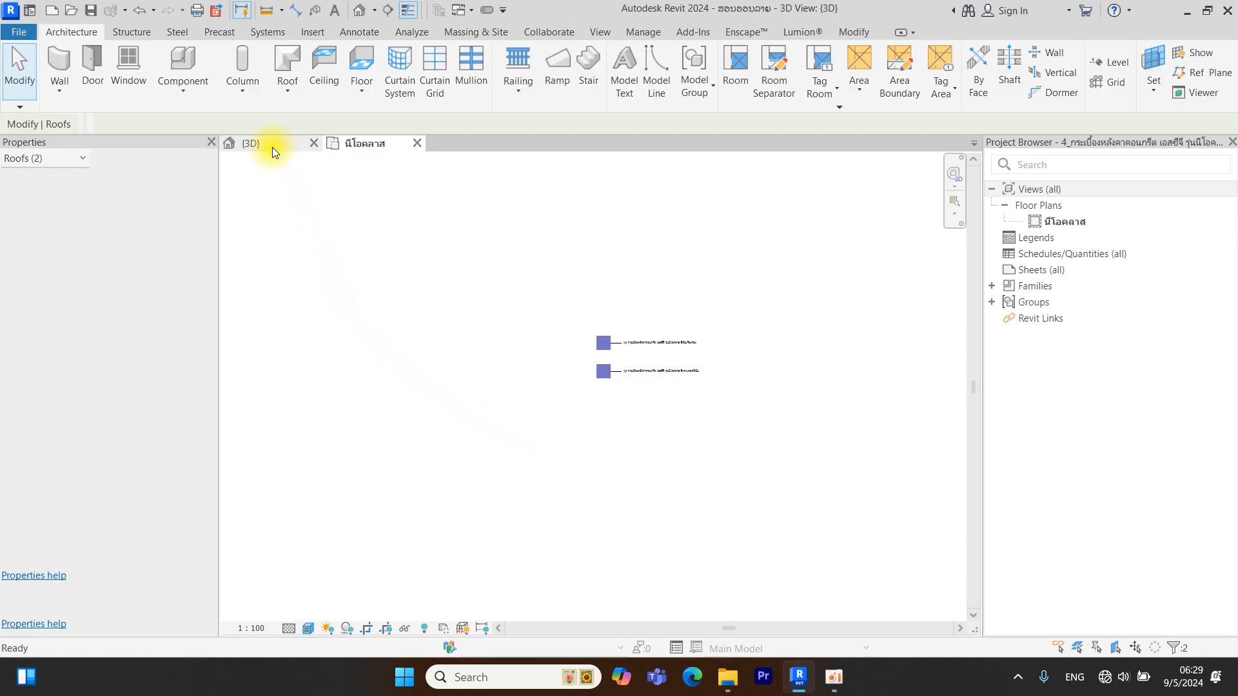
pyautogui.moveTo(714, 385); pyautogui.dragTo(618, 375, button='middle')
pyautogui.hotkey('ctrl', 'v')
pyautogui.click(688, 401)
pyautogui.click(759, 401)
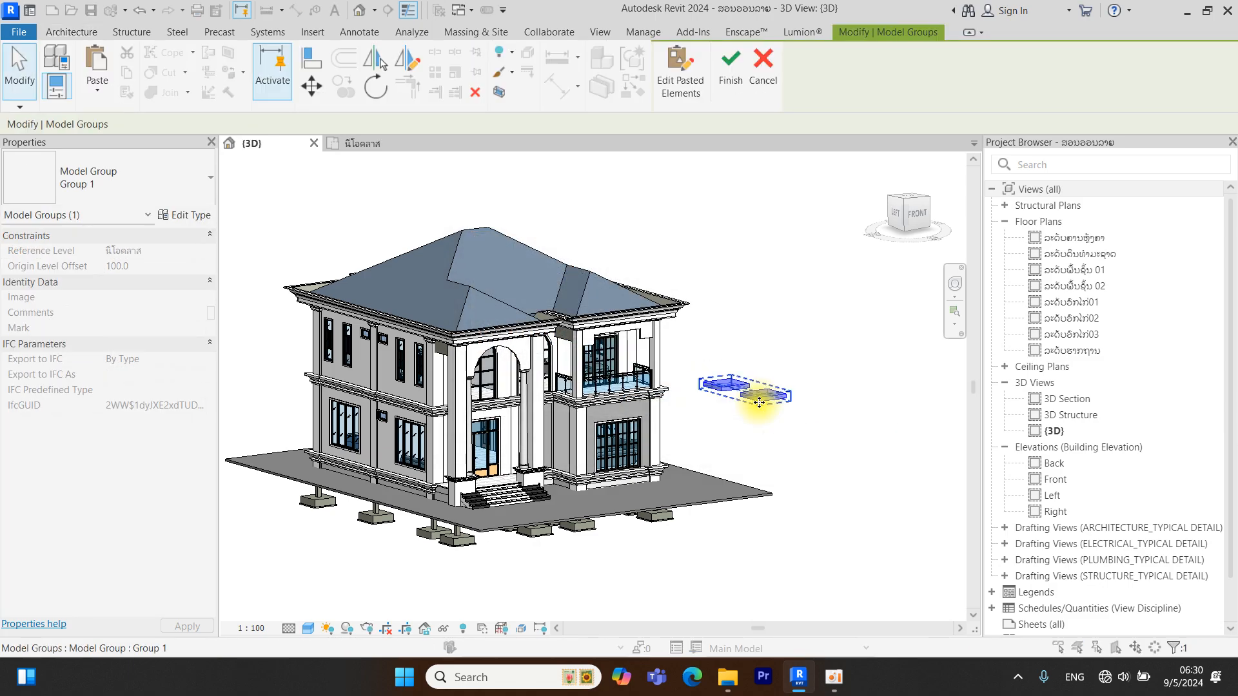
pyautogui.click(726, 71)
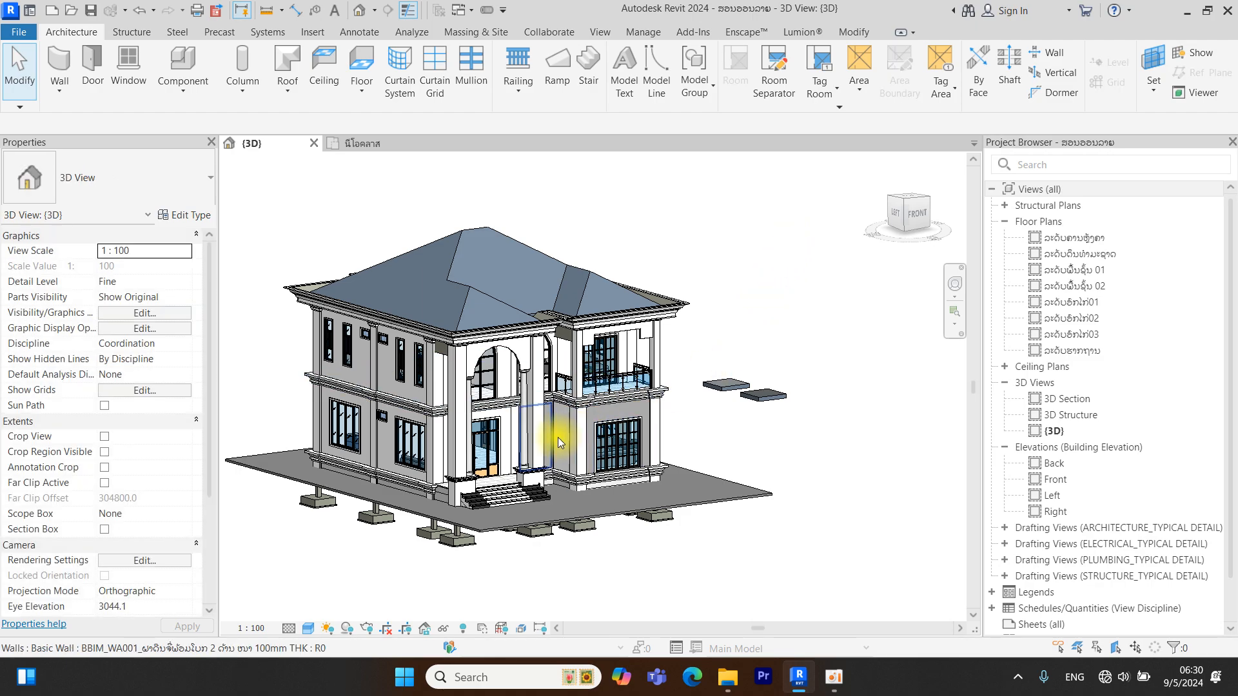
# Change the house's main roof from the 100mm type to 98 กระเบื้องหลังคาคอนกรีต เอสซีจี รุ่นนีโอคลาส สีเทาแพลทตินัม
pyautogui.scroll(5, 729, 377)
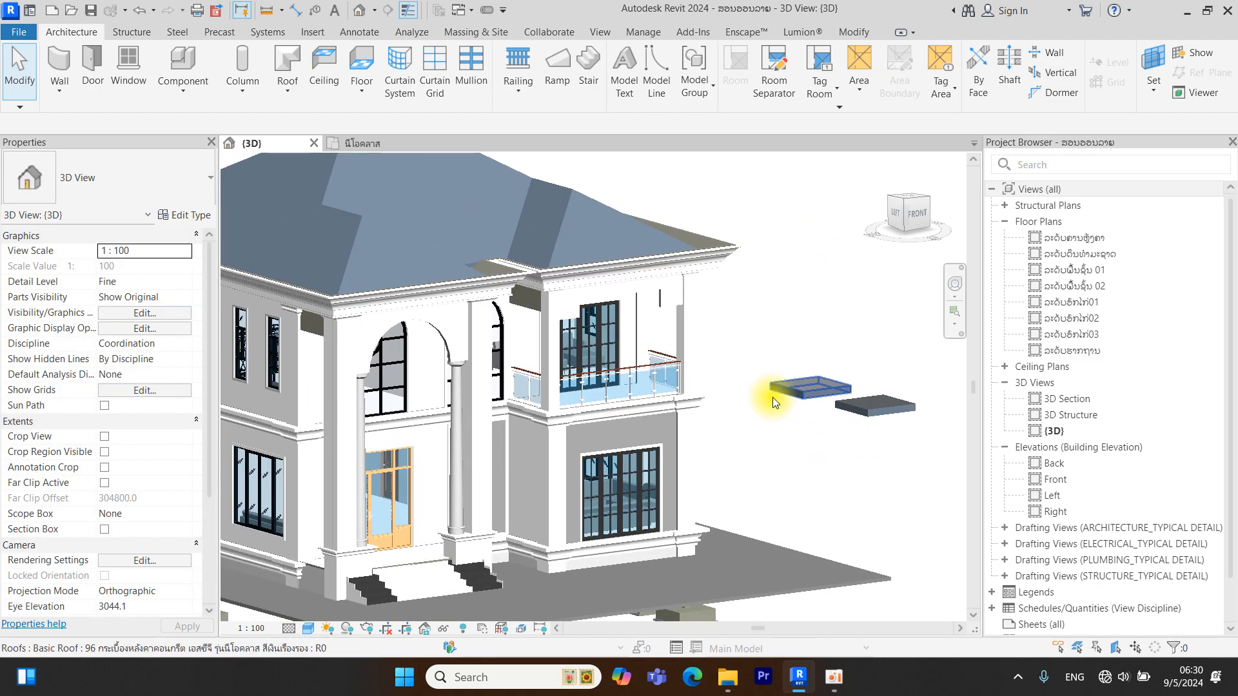
pyautogui.keyDown('shift'); pyautogui.moveTo(772, 397); pyautogui.dragTo(703, 335, button='middle'); pyautogui.keyUp('shift')
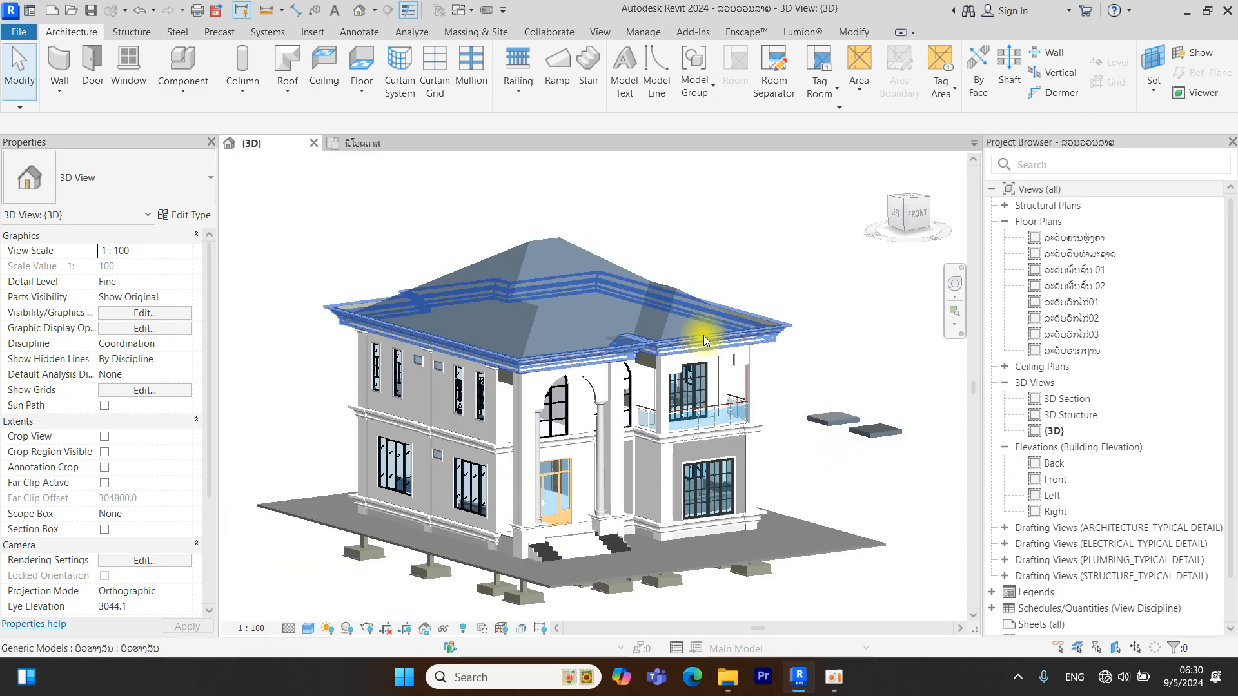
pyautogui.click(653, 307)
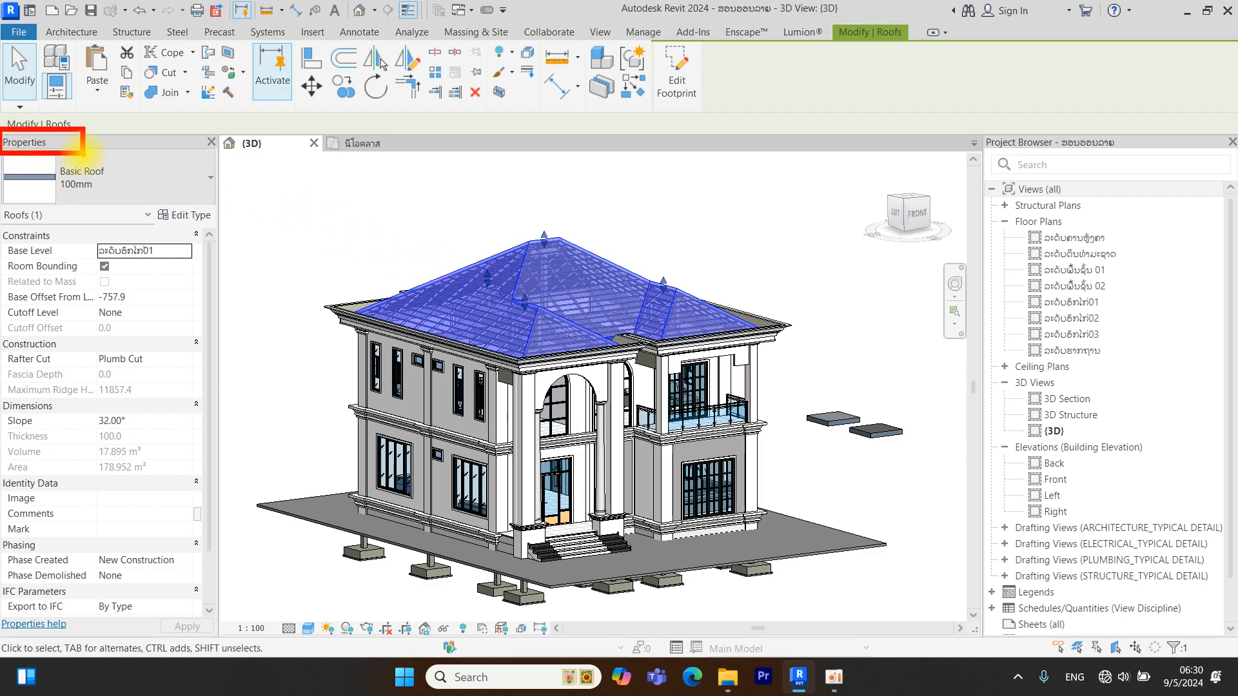
pyautogui.click(90, 176)
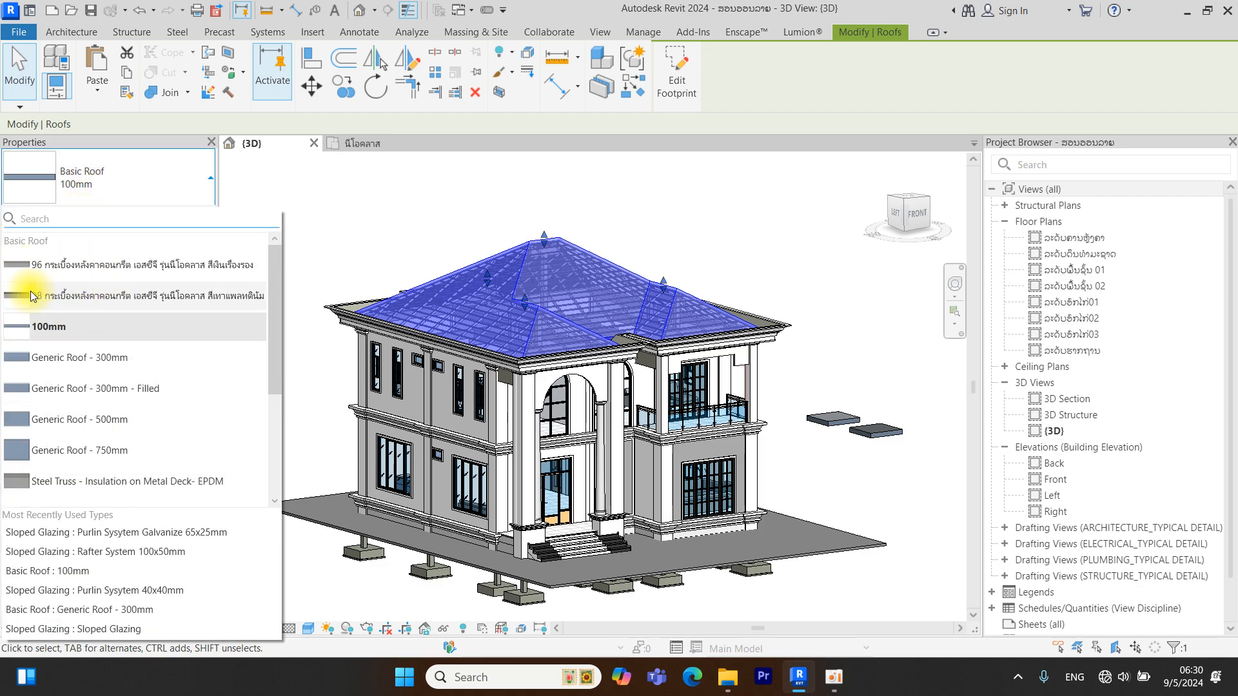
pyautogui.moveTo(67, 302)
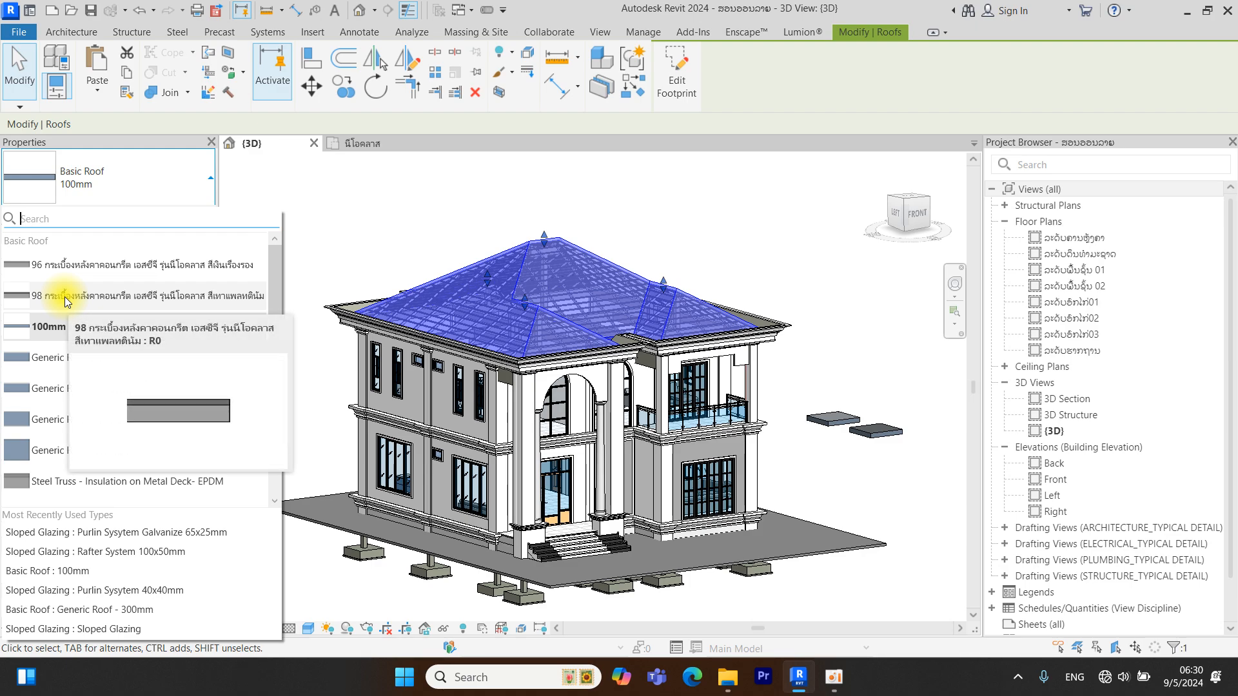
pyautogui.click(66, 301)
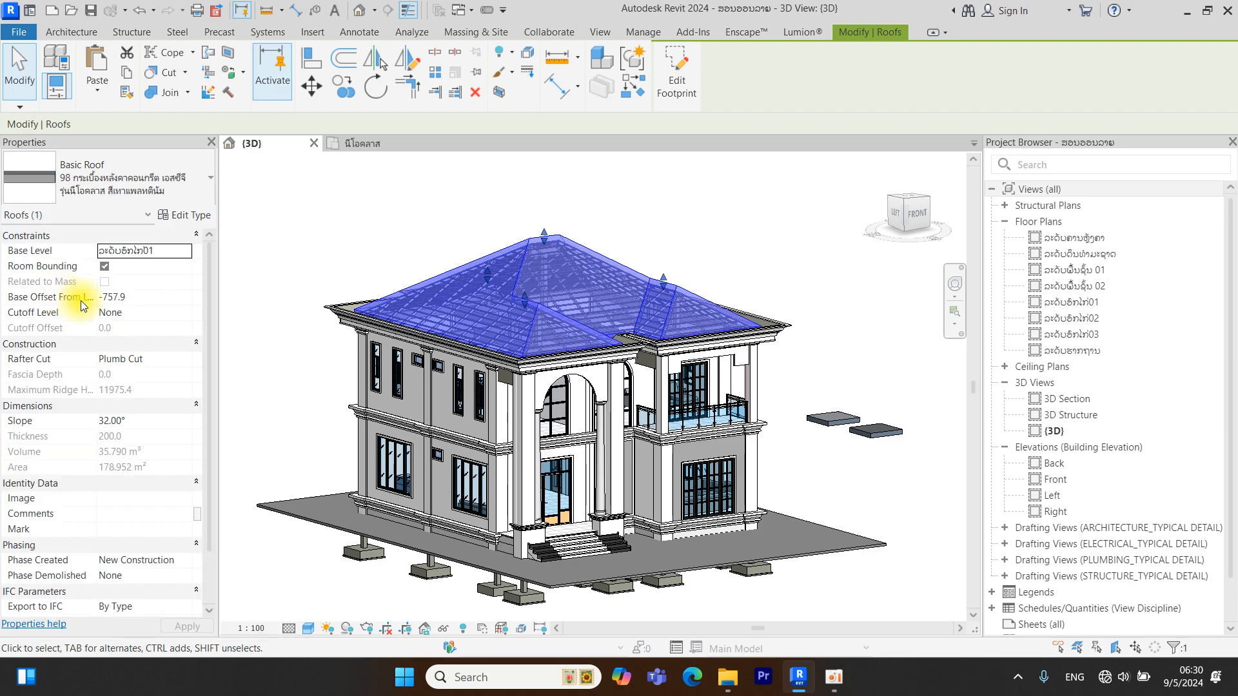
# Deselect the main roof and set the 3D view's visual style to Realistic
pyautogui.click(598, 238)
pyautogui.click(310, 631)
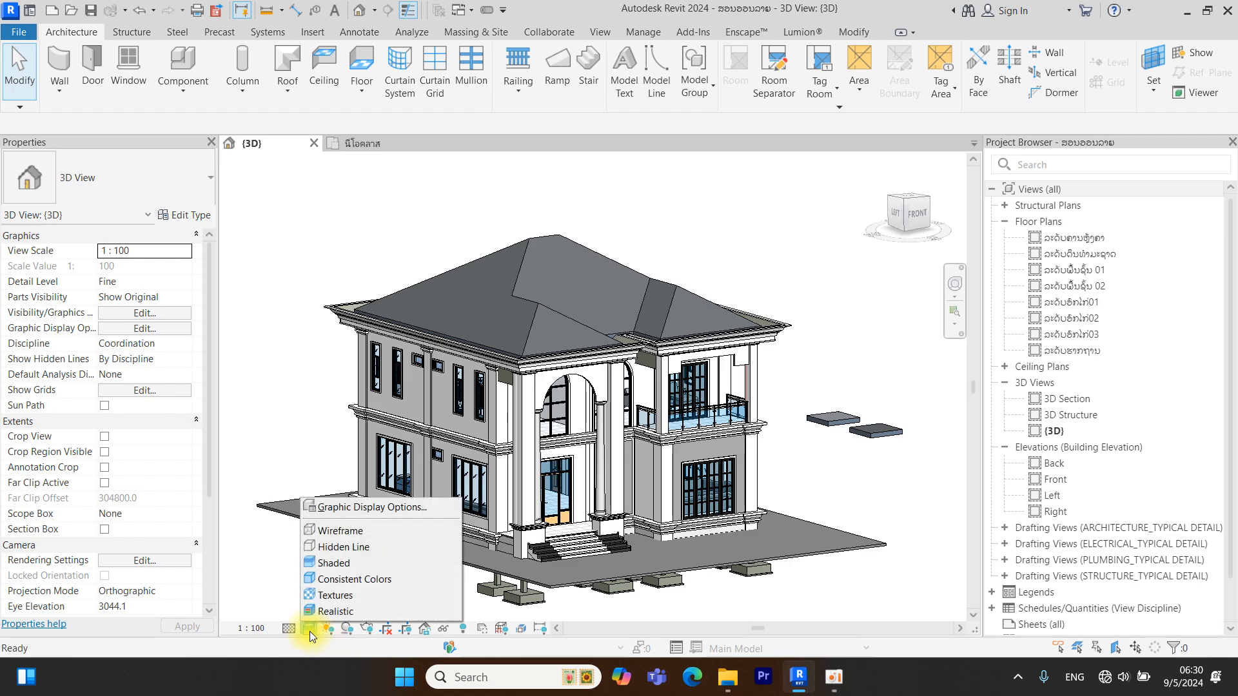
pyautogui.click(330, 609)
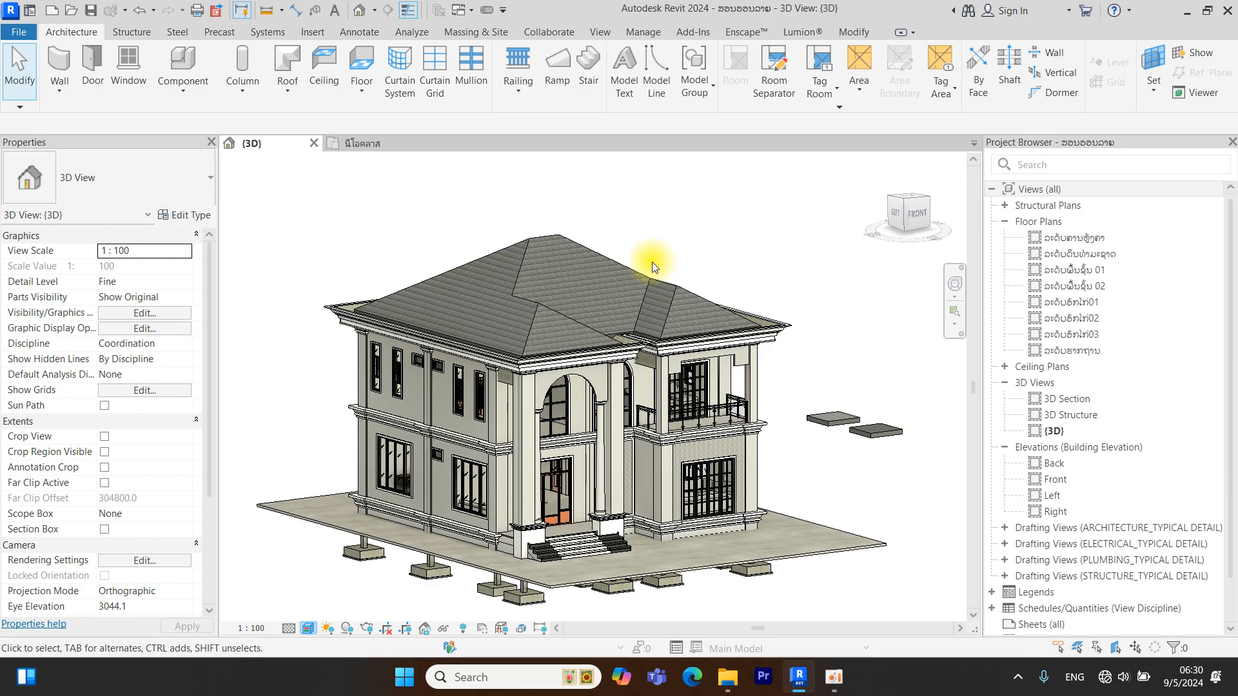
# Examine the main roof's tile texture and ridges up close, and compare them with the two pasted roof samples
pyautogui.scroll(5, 530, 314)
pyautogui.scroll(-5, 521, 314)
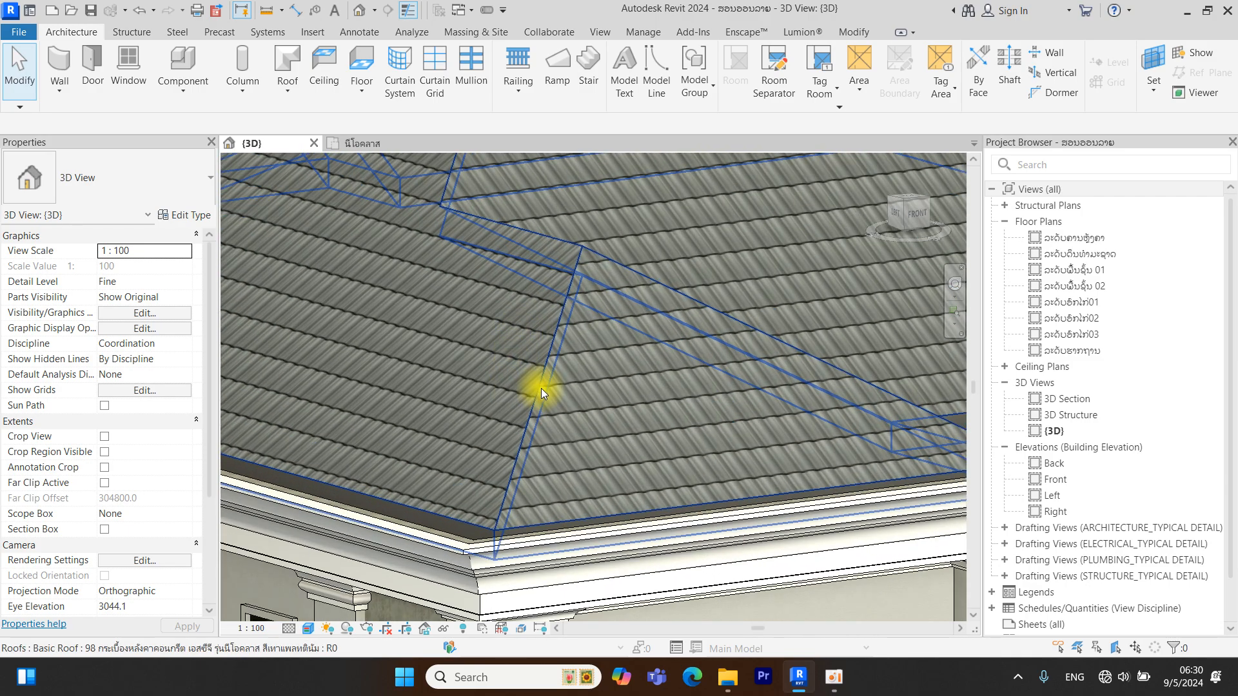
pyautogui.scroll(3, 578, 348)
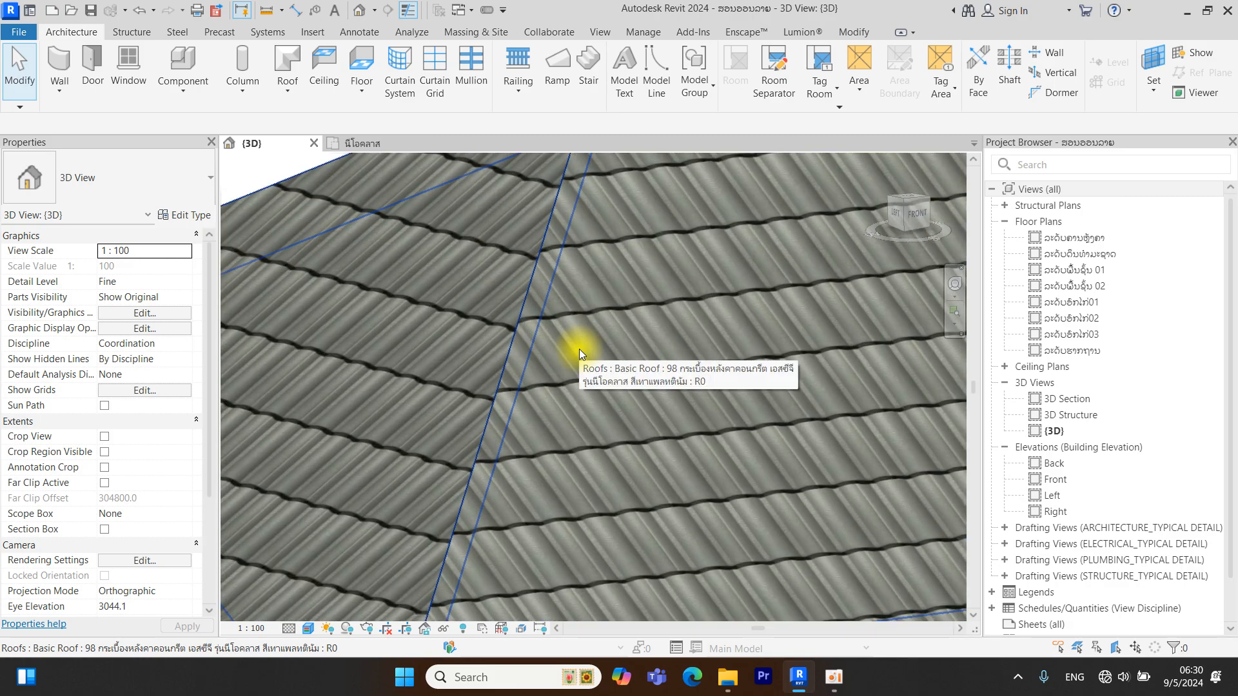
pyautogui.scroll(-3, 588, 353)
pyautogui.scroll(-6, 601, 340)
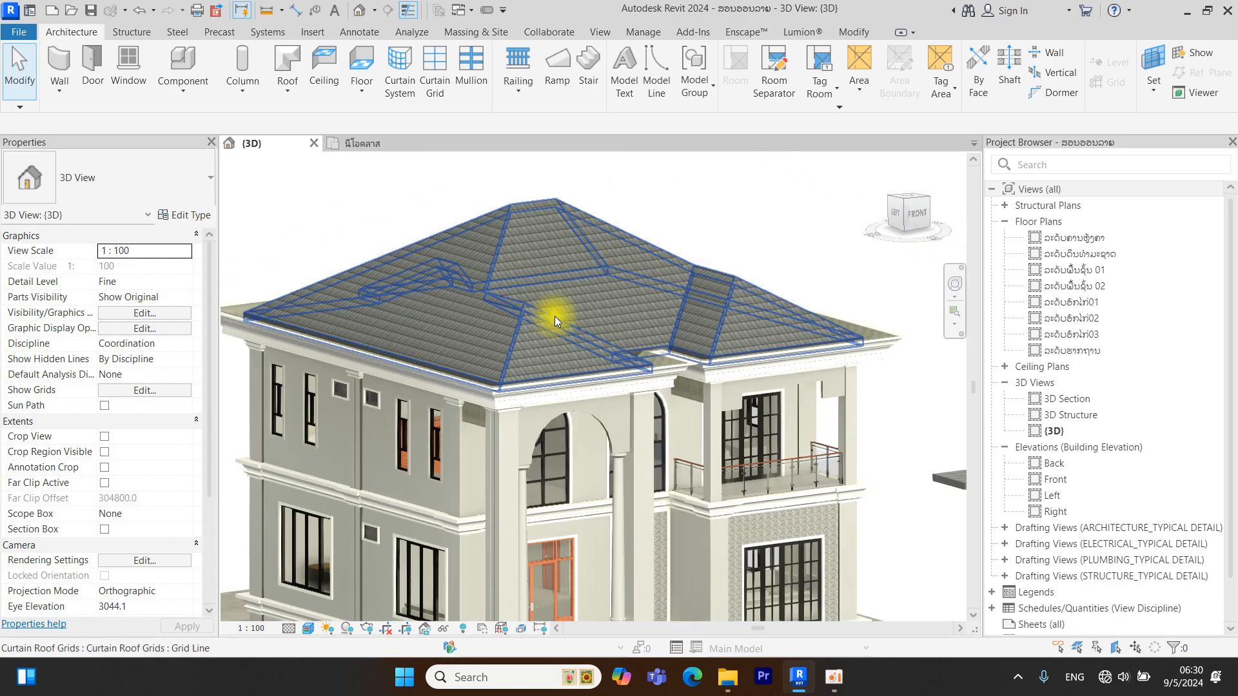
pyautogui.moveTo(552, 318); pyautogui.dragTo(581, 371, button='middle')
pyautogui.scroll(2, 587, 376)
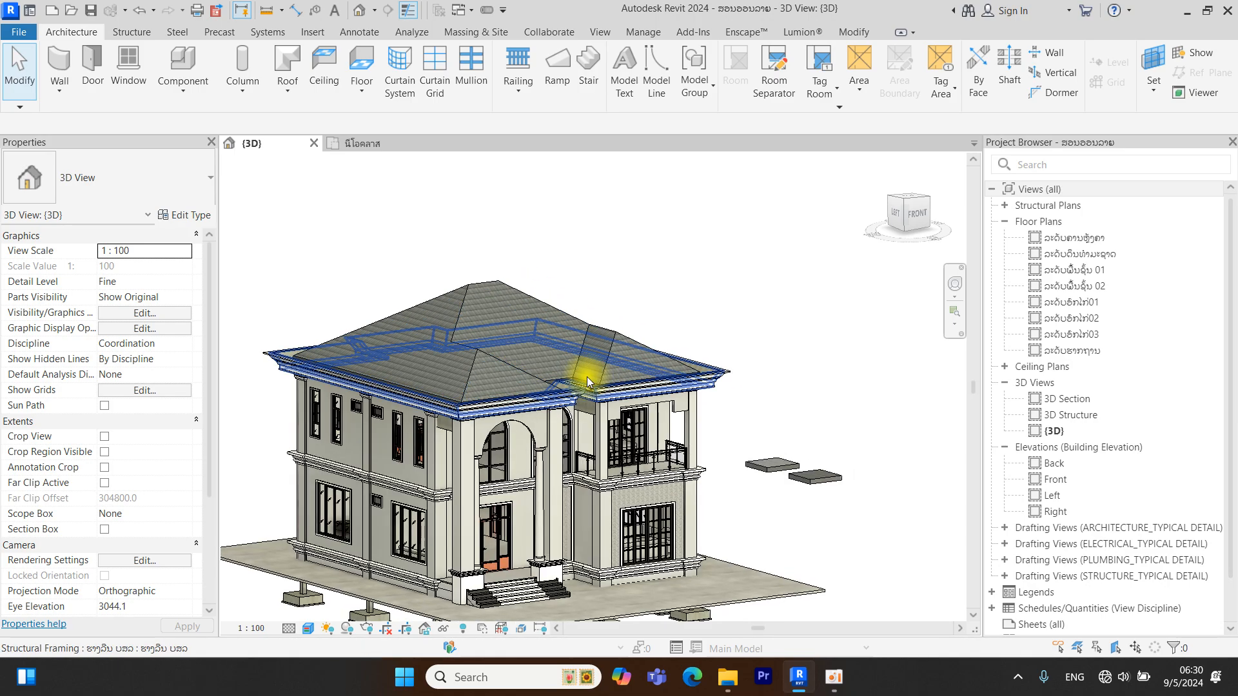
pyautogui.scroll(3, 570, 327)
pyautogui.scroll(-4, 593, 377)
pyautogui.scroll(3, 716, 447)
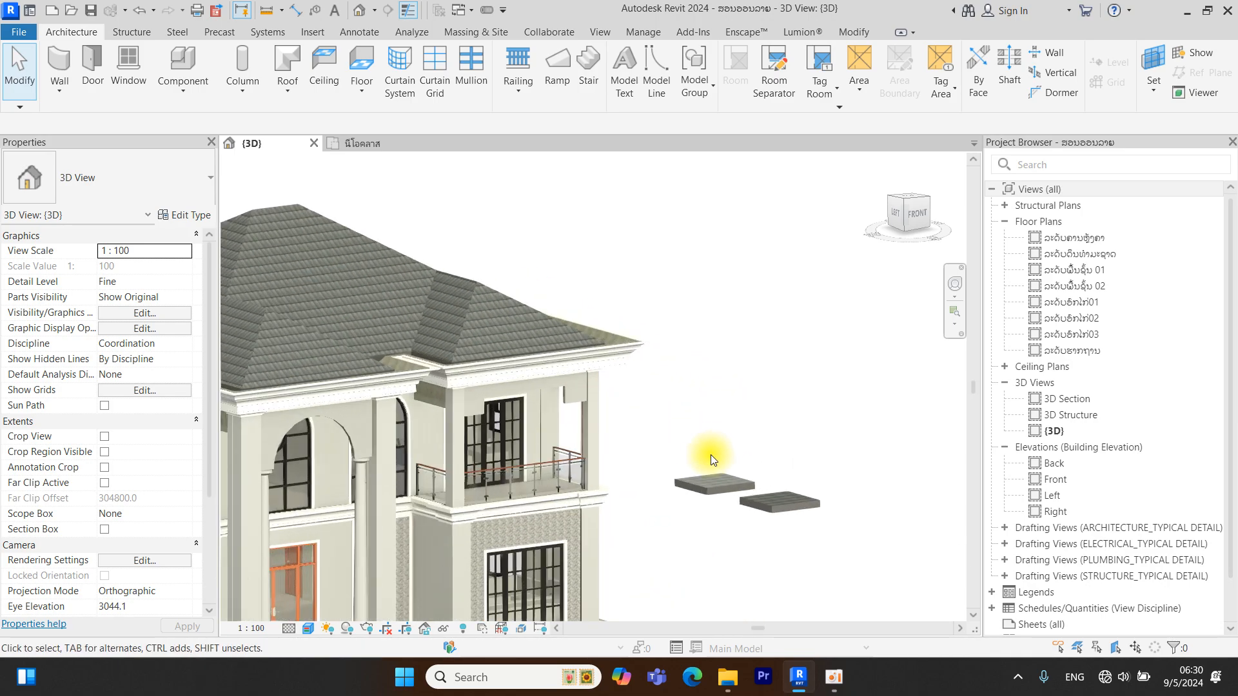
# Change the main roof's type to 96 กระเบื้องหลังคาคอนกรีต เอสซีจี รุ่นนีโอคลาส สีผินเรืองรอง and inspect its tiles
pyautogui.click(696, 478)
pyautogui.moveTo(675, 468); pyautogui.dragTo(786, 470, button='middle')
pyautogui.click(508, 369)
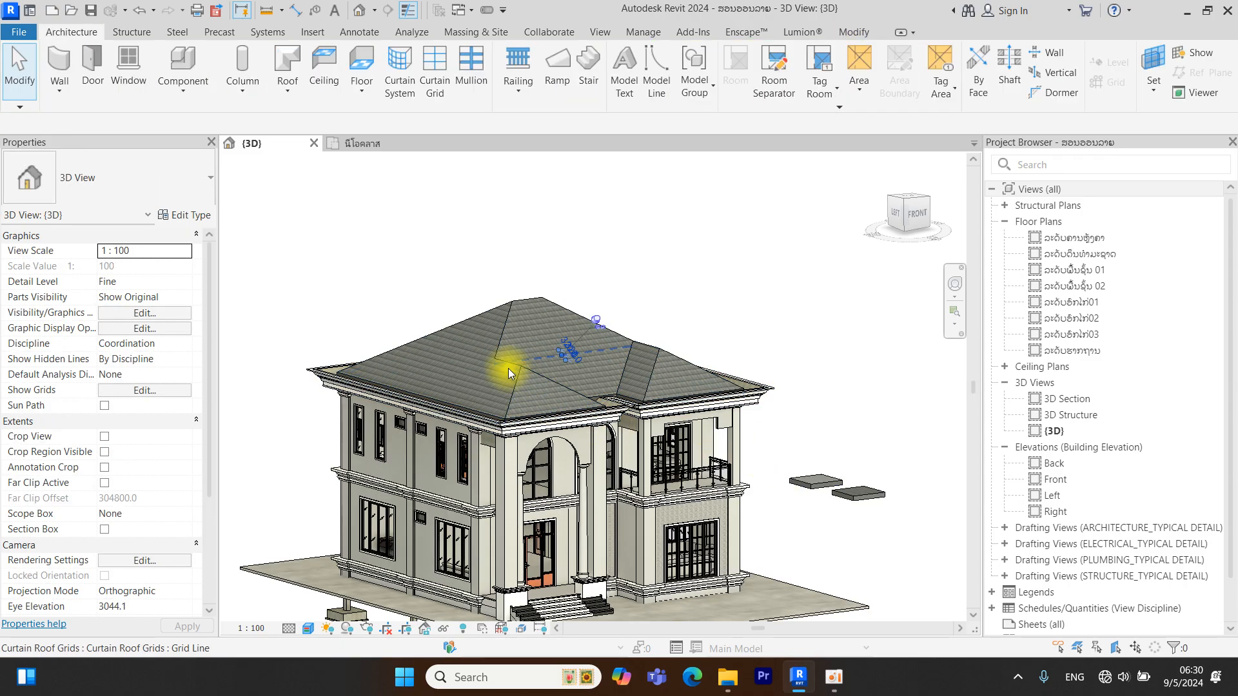
pyautogui.click(477, 327)
pyautogui.click(477, 327)
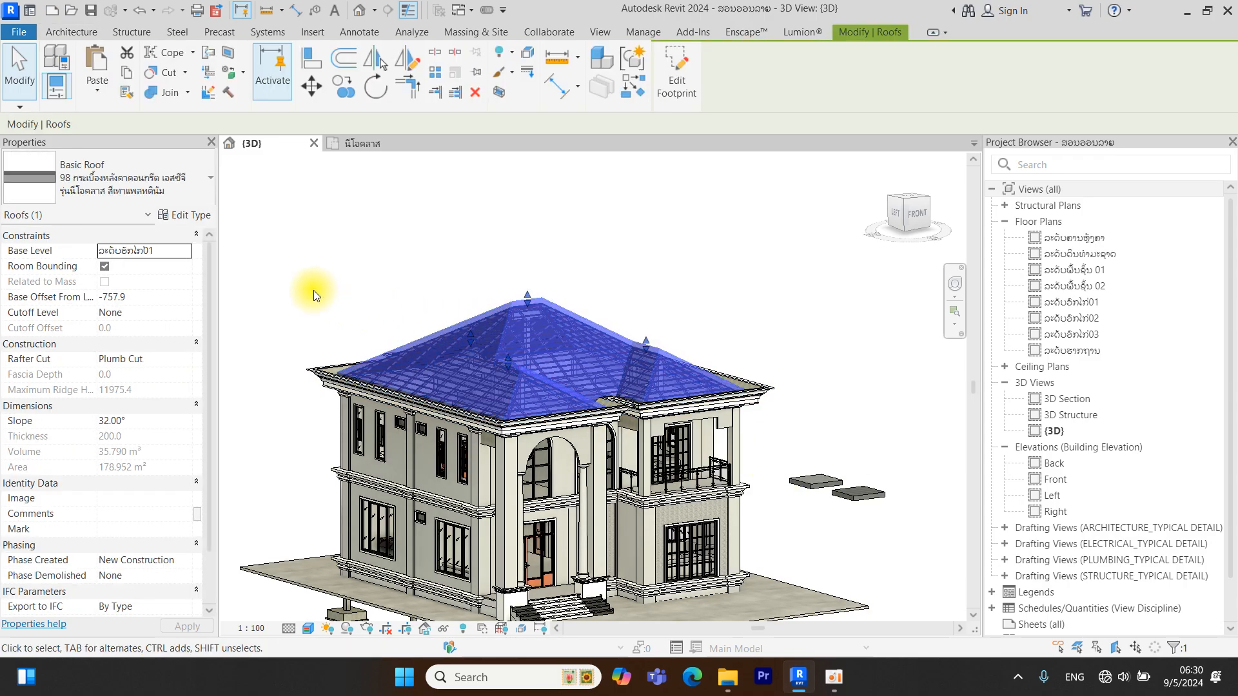
pyautogui.click(172, 183)
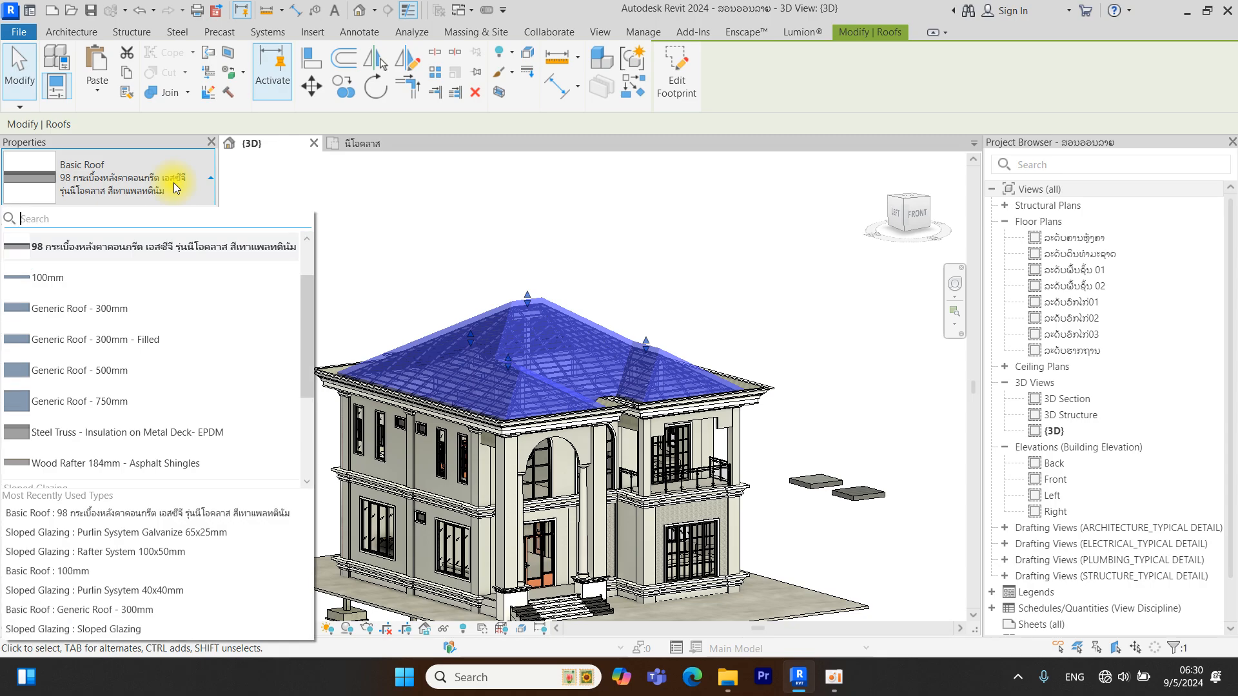
pyautogui.click(168, 265)
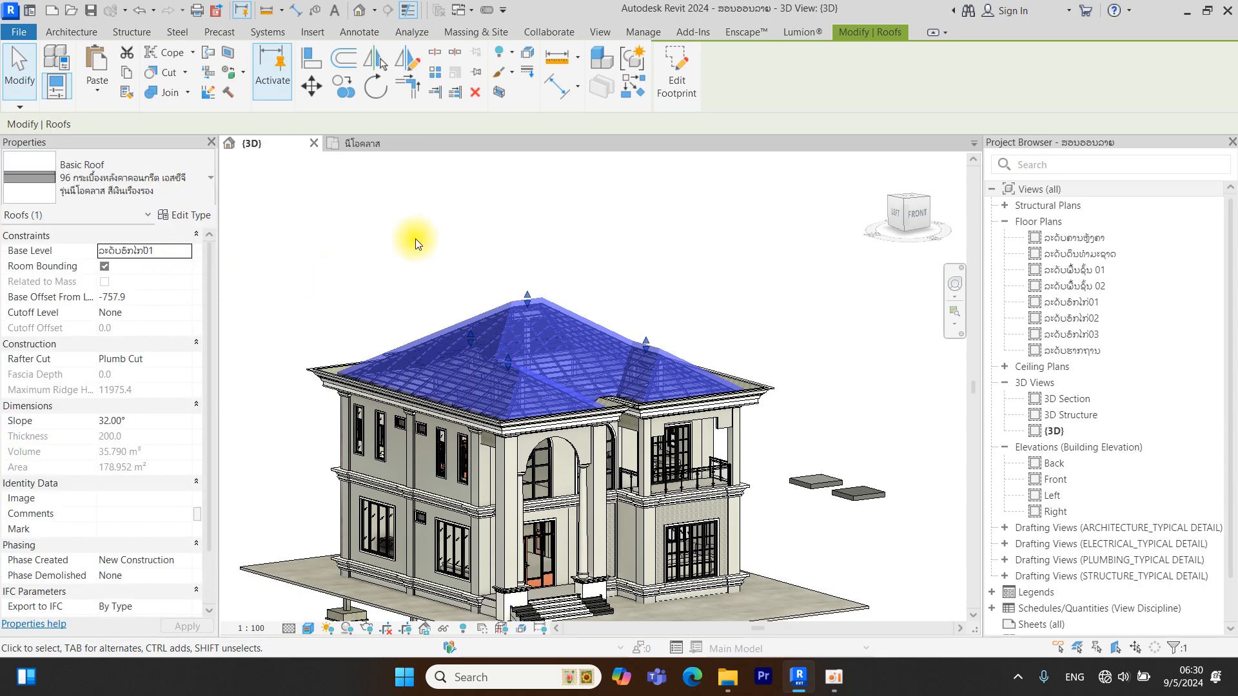
pyautogui.click(415, 239)
pyautogui.scroll(6, 503, 349)
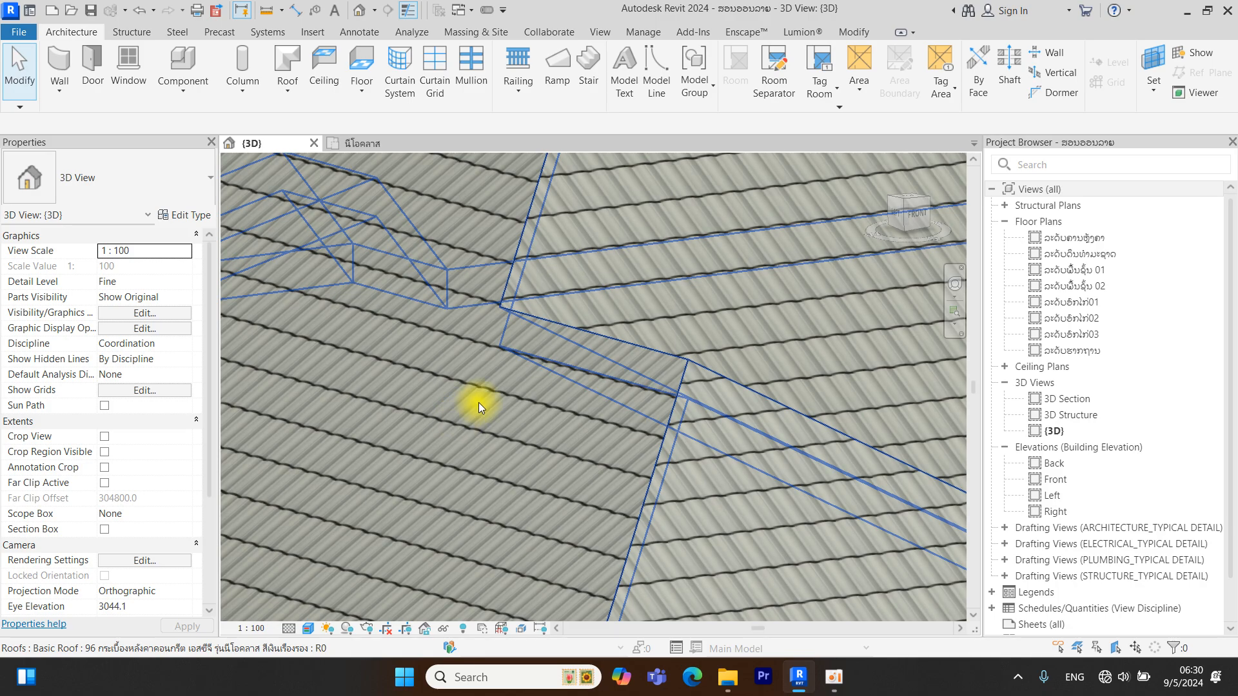
pyautogui.scroll(-8, 535, 384)
# Change the main roof's type to 98 กระเบื้องหลังคาคอนกรีต เอสซีจี รุ่นนีโอคลาส สีเทาแพลทตินัม and deselect it
pyautogui.click(541, 392)
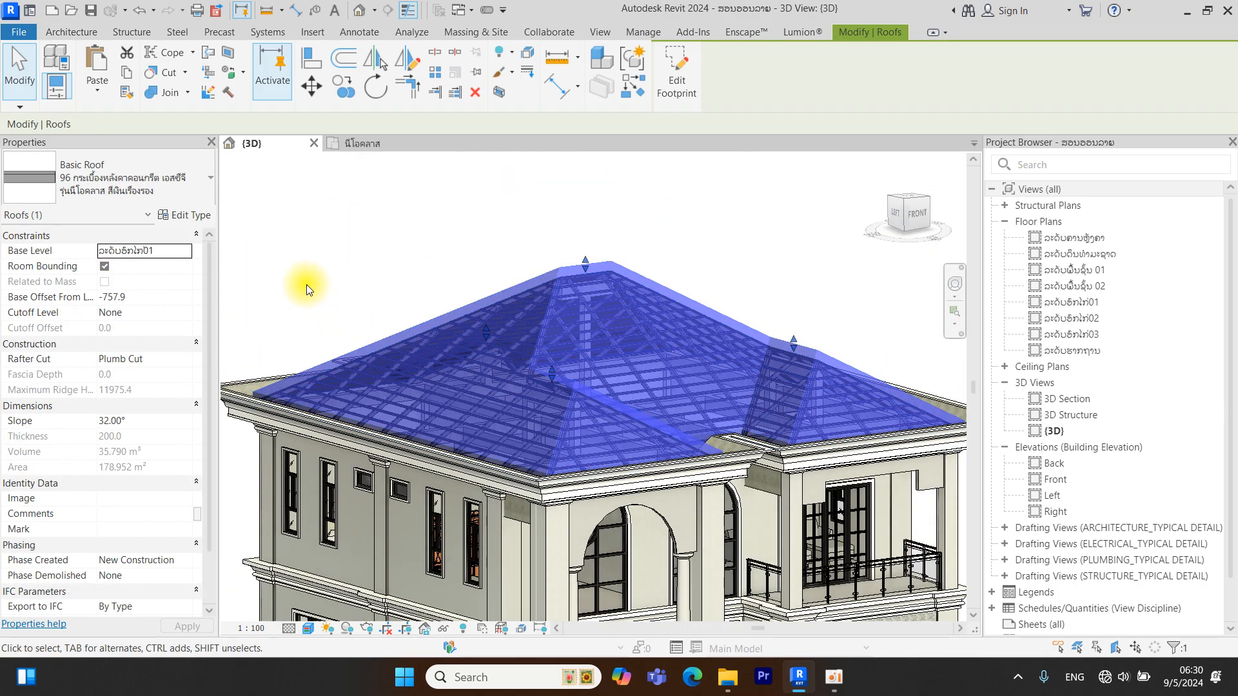
pyautogui.click(161, 183)
pyautogui.click(99, 292)
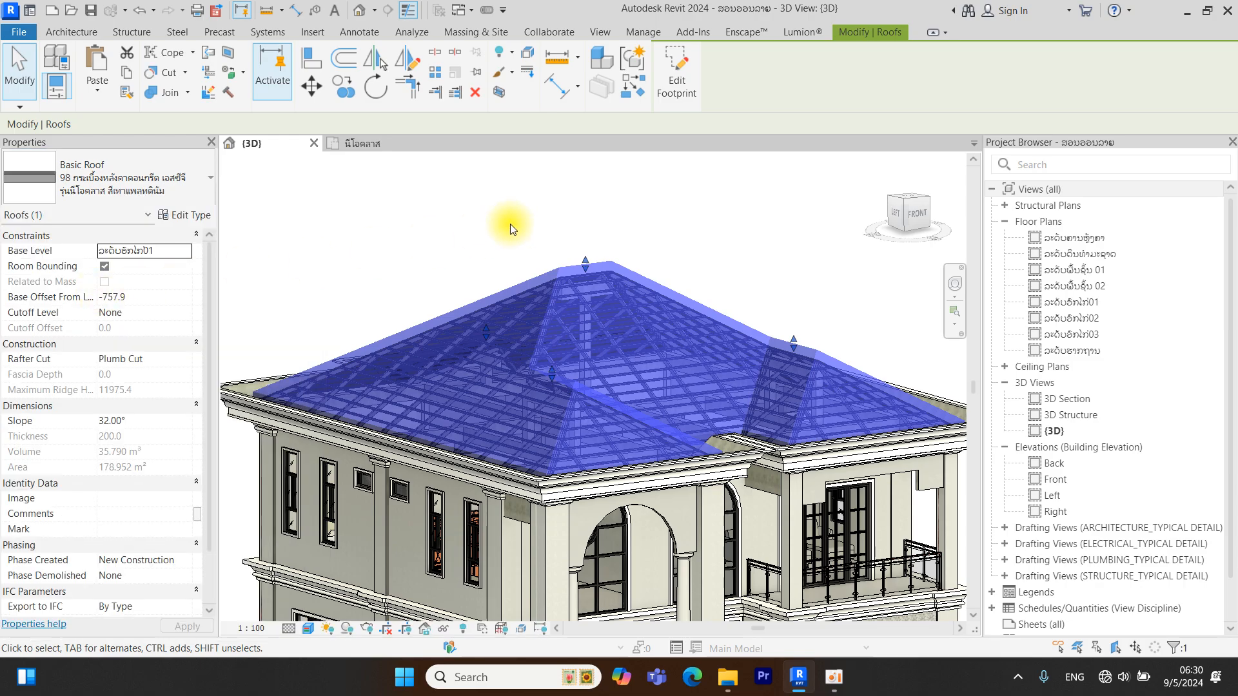
pyautogui.click(510, 223)
# Select both pasted roof samples beside the house and delete them
pyautogui.scroll(-2, 590, 251)
pyautogui.moveTo(695, 322); pyautogui.dragTo(557, 317, button='middle')
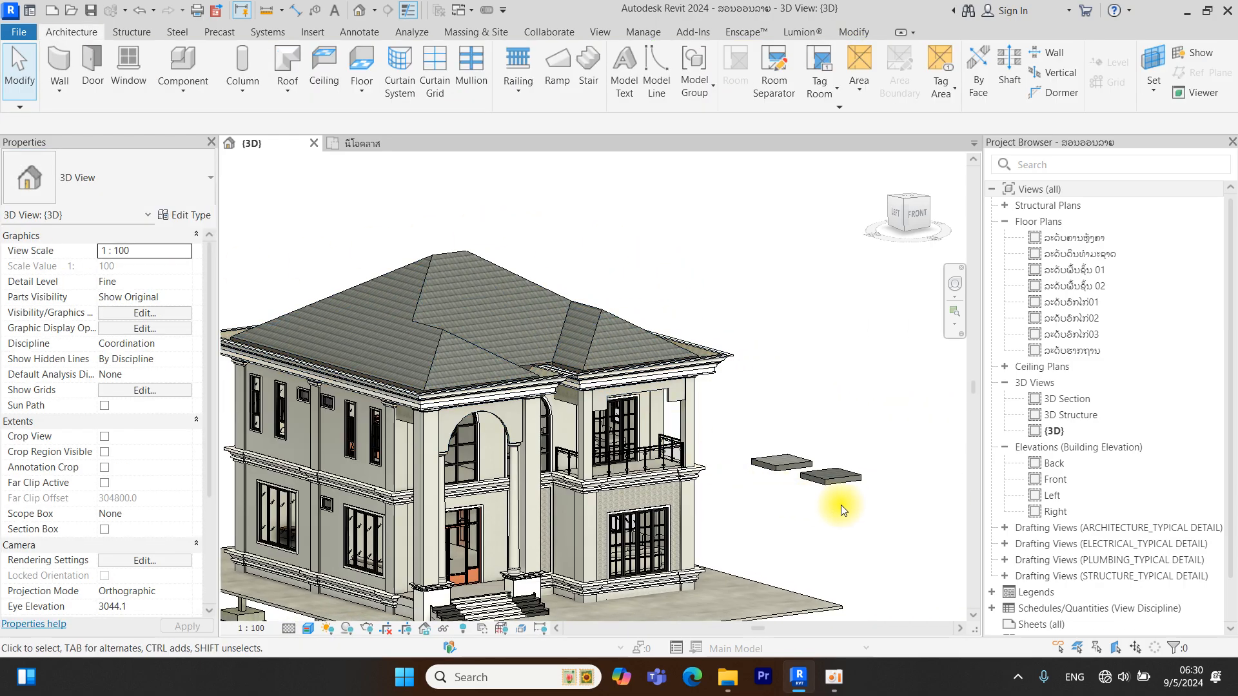
pyautogui.moveTo(877, 520); pyautogui.dragTo(760, 419)
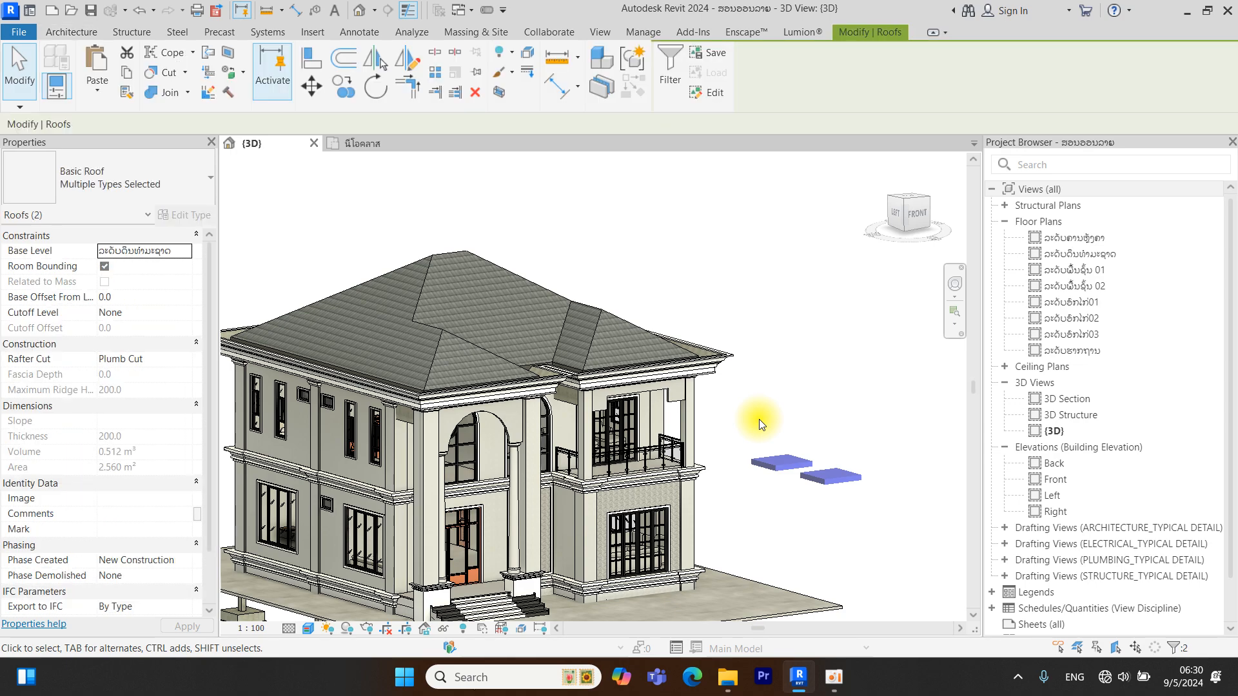
pyautogui.click(474, 91)
# Inspect the house and its tiled roof in the Realistic view, from close up and from a distance
pyautogui.scroll(-4, 709, 302)
pyautogui.scroll(5, 586, 308)
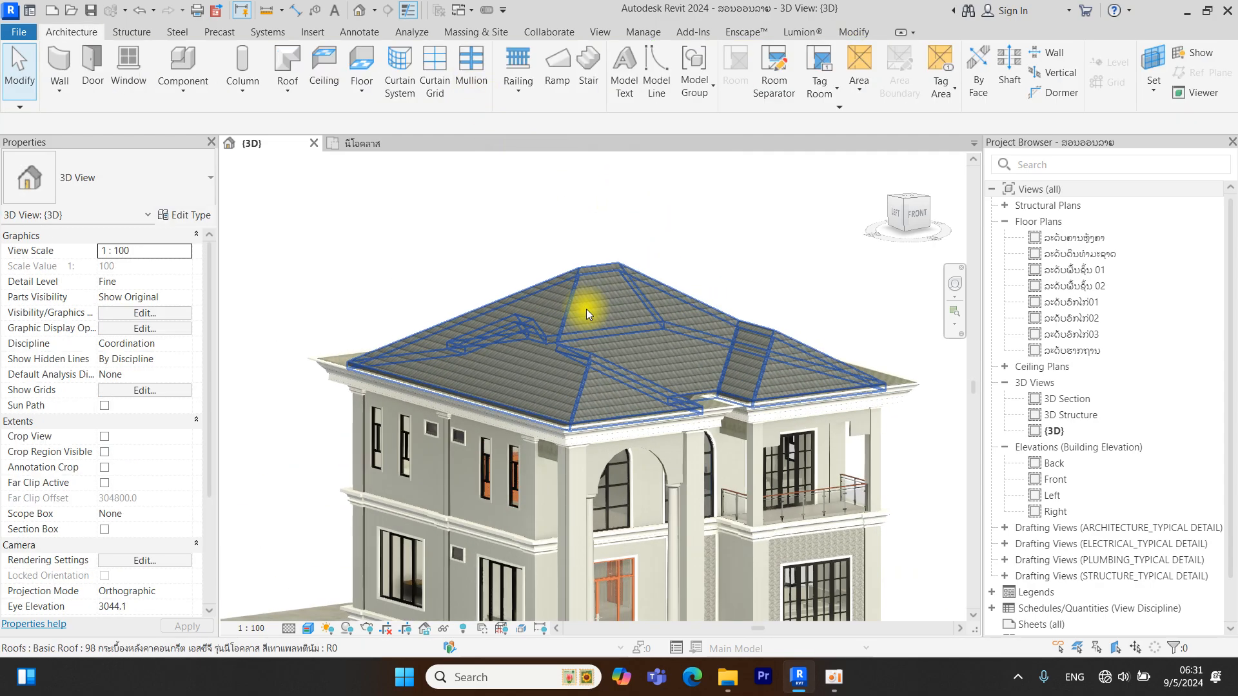
pyautogui.click(587, 308)
pyautogui.click(517, 255)
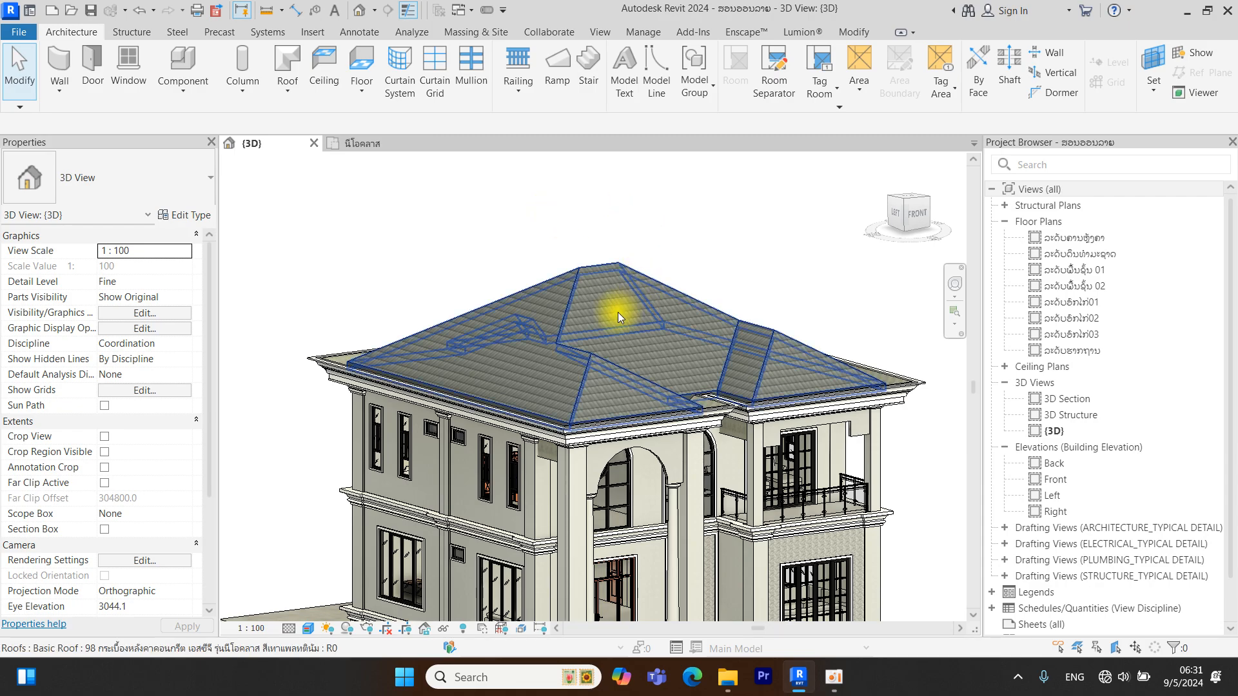
pyautogui.scroll(5, 567, 318)
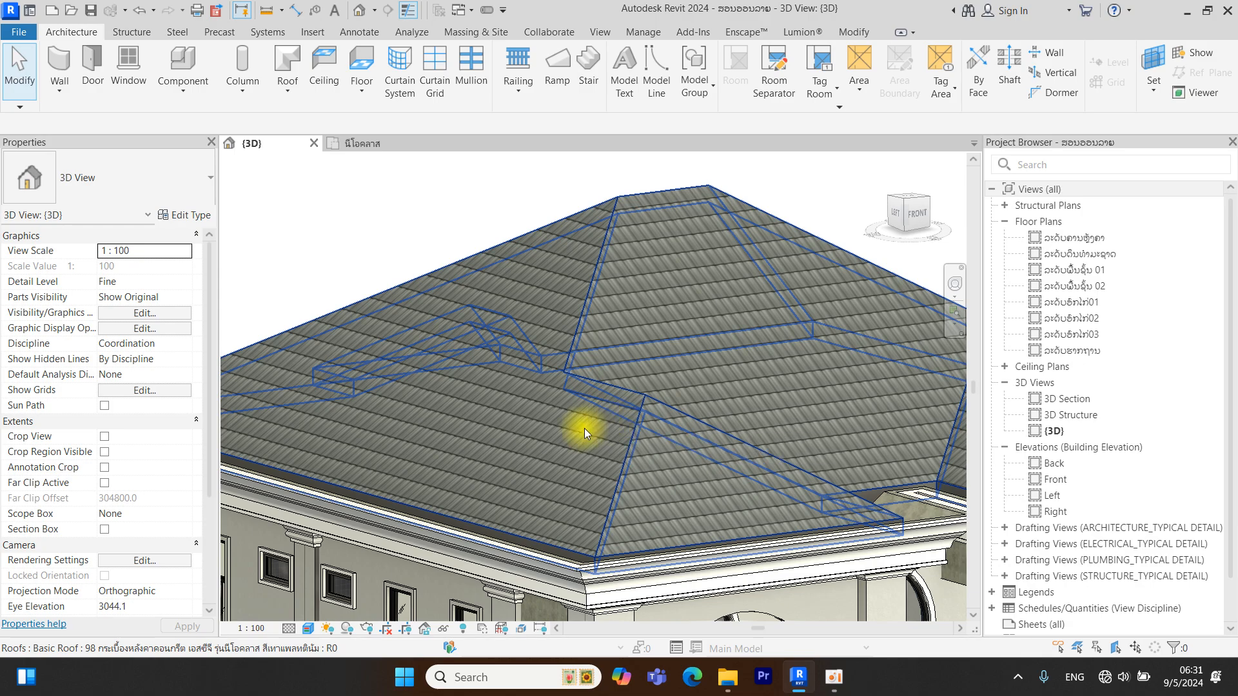
pyautogui.scroll(-10, 643, 435)
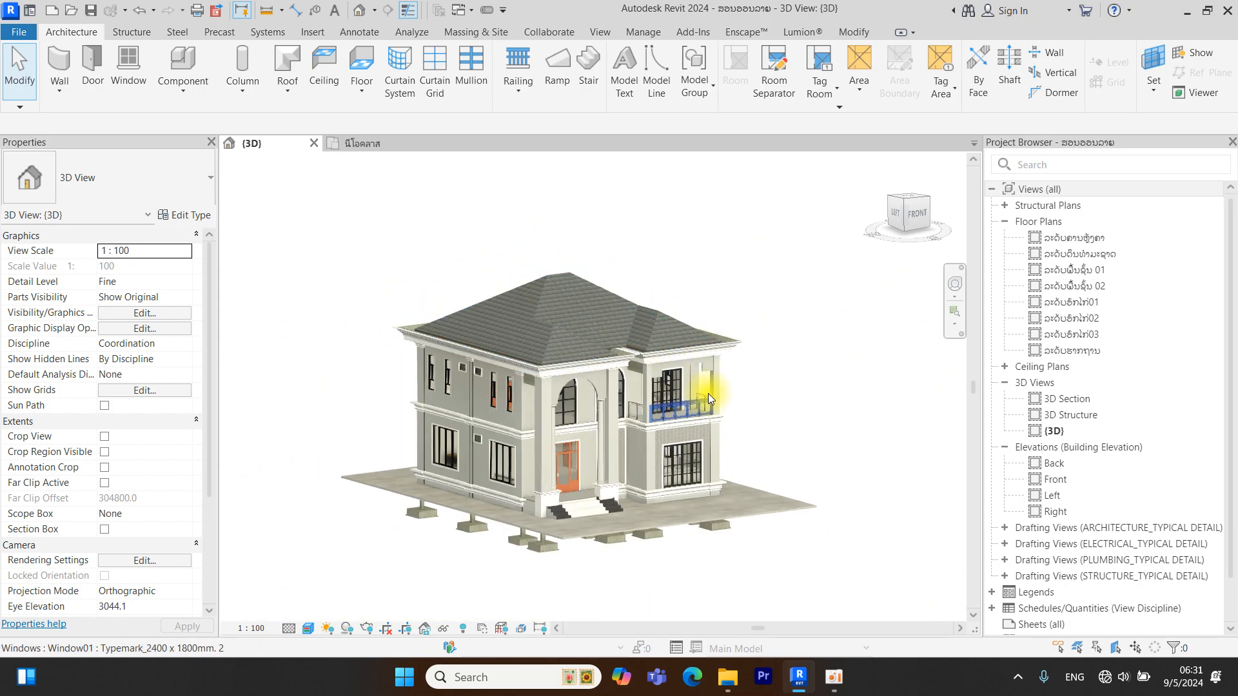
pyautogui.moveTo(705, 391); pyautogui.dragTo(682, 424, button='middle')
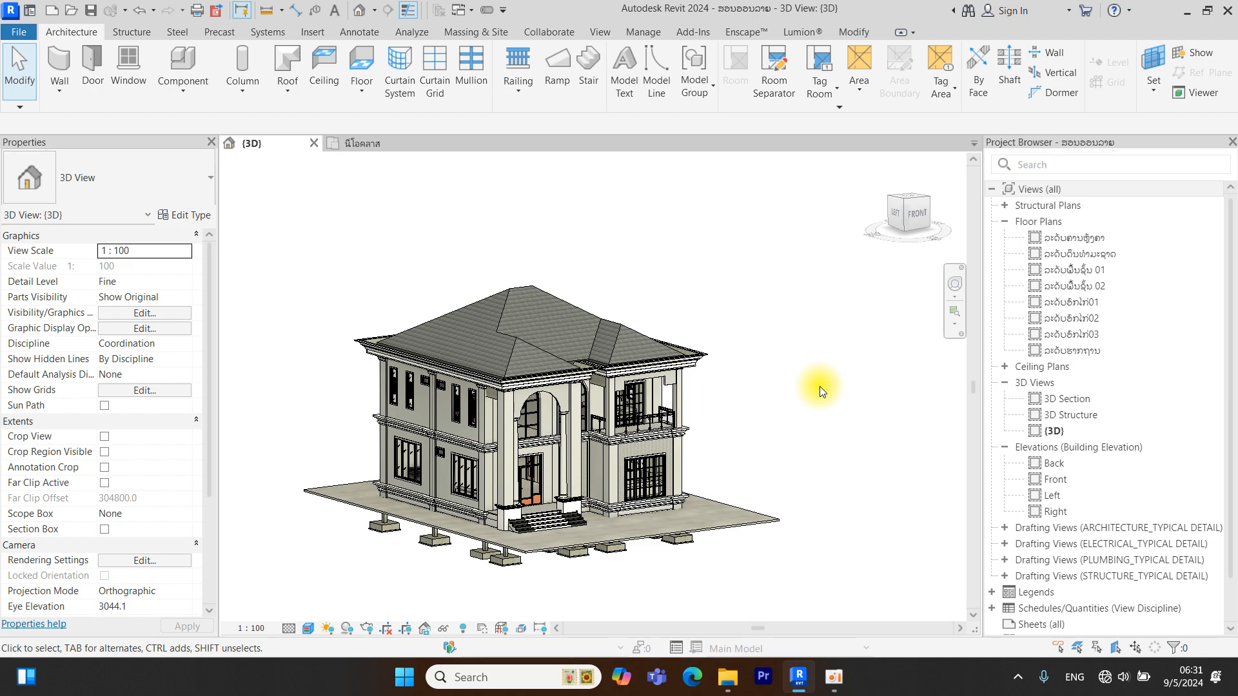
pyautogui.moveTo(781, 392); pyautogui.dragTo(803, 401, button='middle')
pyautogui.scroll(4, 644, 393)
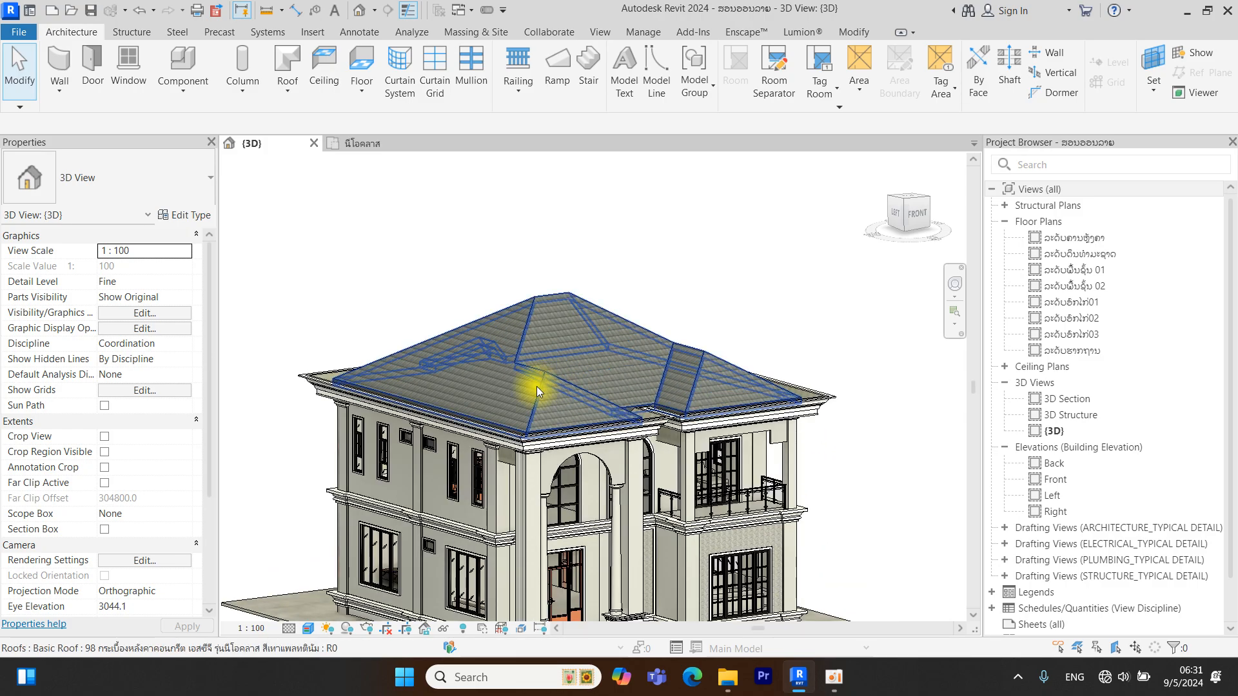
pyautogui.scroll(3, 537, 387)
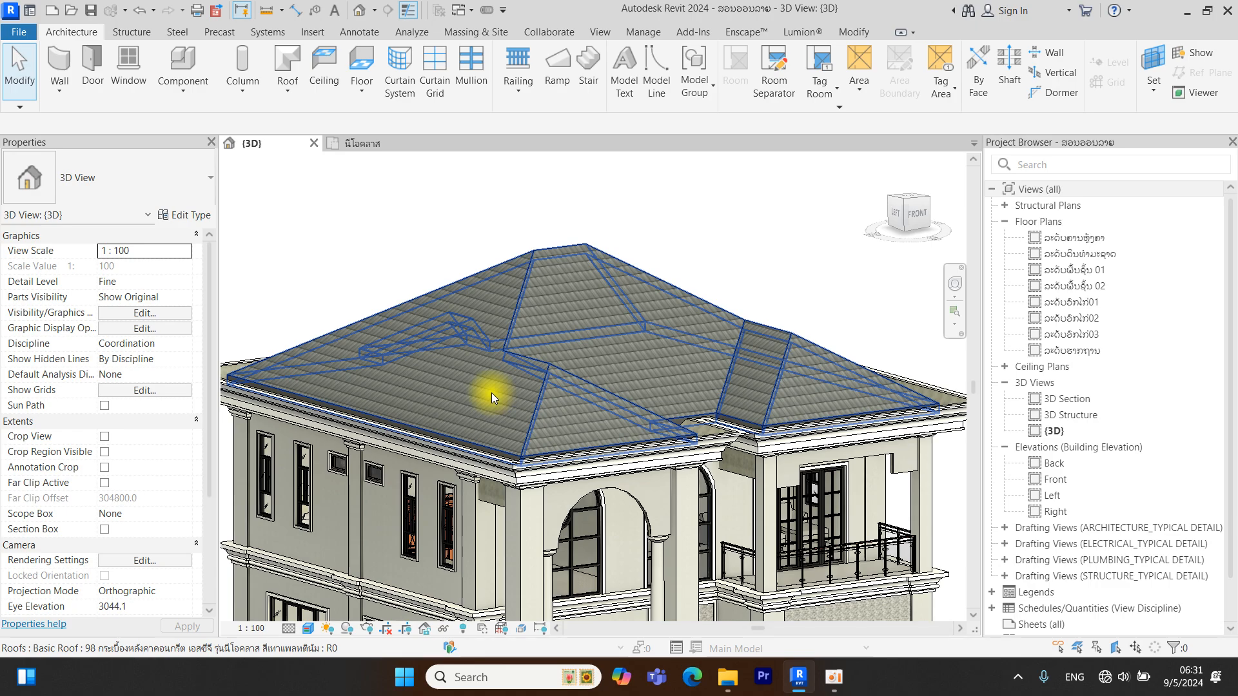
# Set the 3D view's visual style to Hidden Line and check the roof surfaces for a tile pattern
pyautogui.click(307, 629)
pyautogui.click(341, 553)
pyautogui.scroll(5, 565, 397)
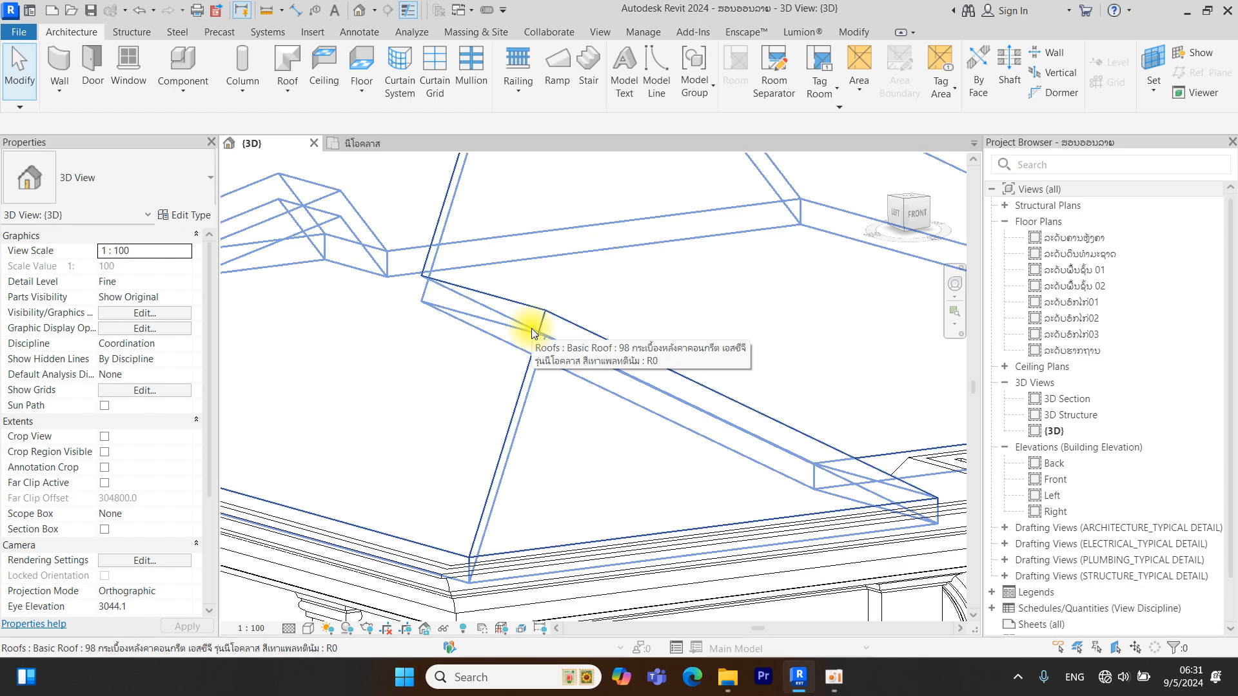
pyautogui.scroll(-8, 580, 339)
pyautogui.moveTo(578, 342); pyautogui.dragTo(496, 347, button='middle')
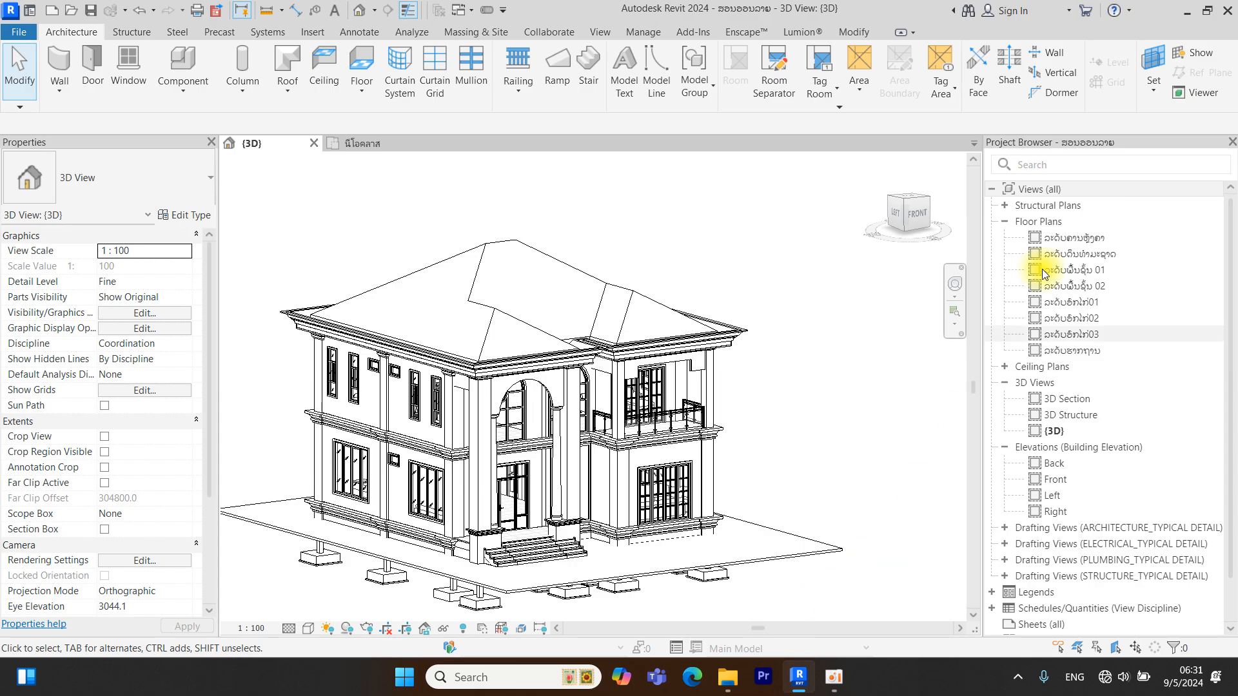
# Switch to the desktop's house drawings folder, view the roof plan image 2 - Sheet - S-08 enlarged, and minimise it
pyautogui.click(1186, 12)
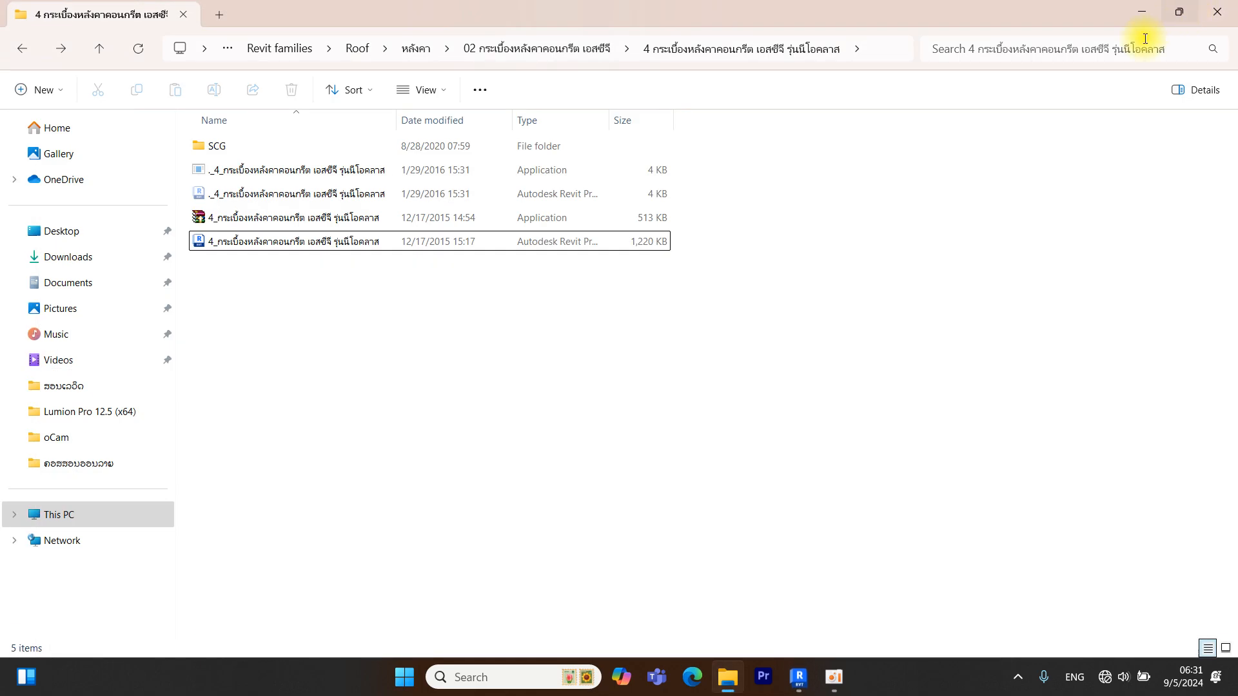
pyautogui.doubleClick(1153, 14)
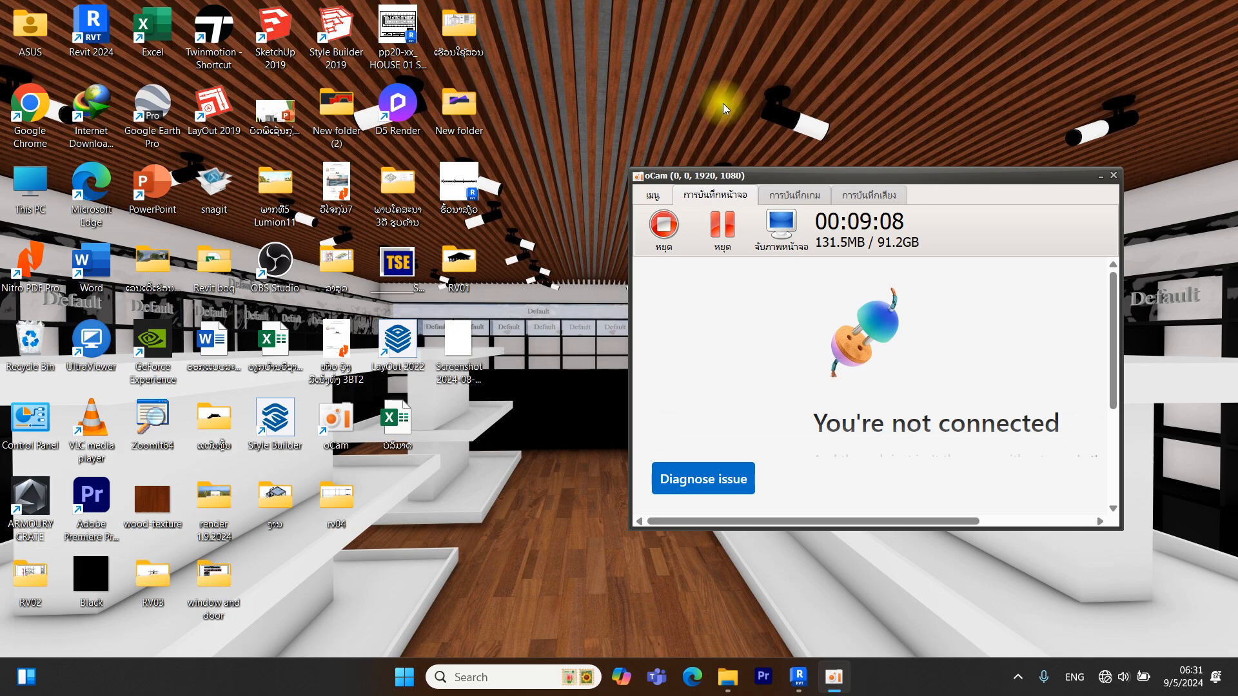
pyautogui.click(1098, 176)
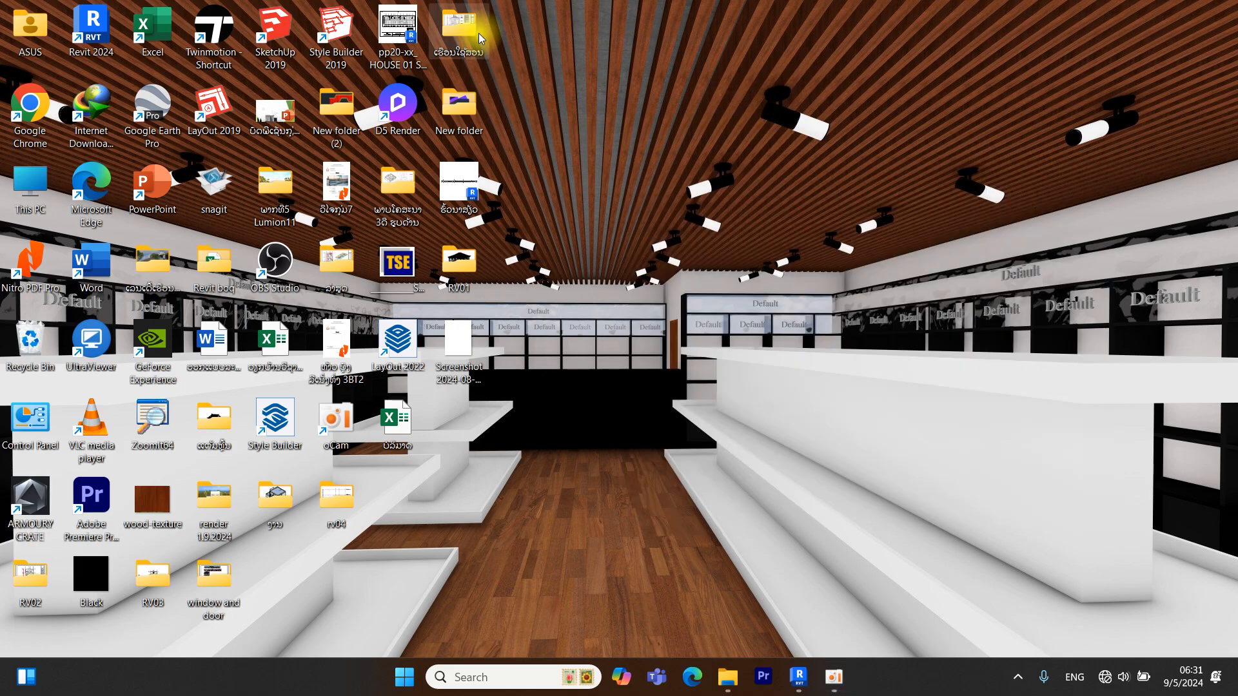
pyautogui.doubleClick(478, 33)
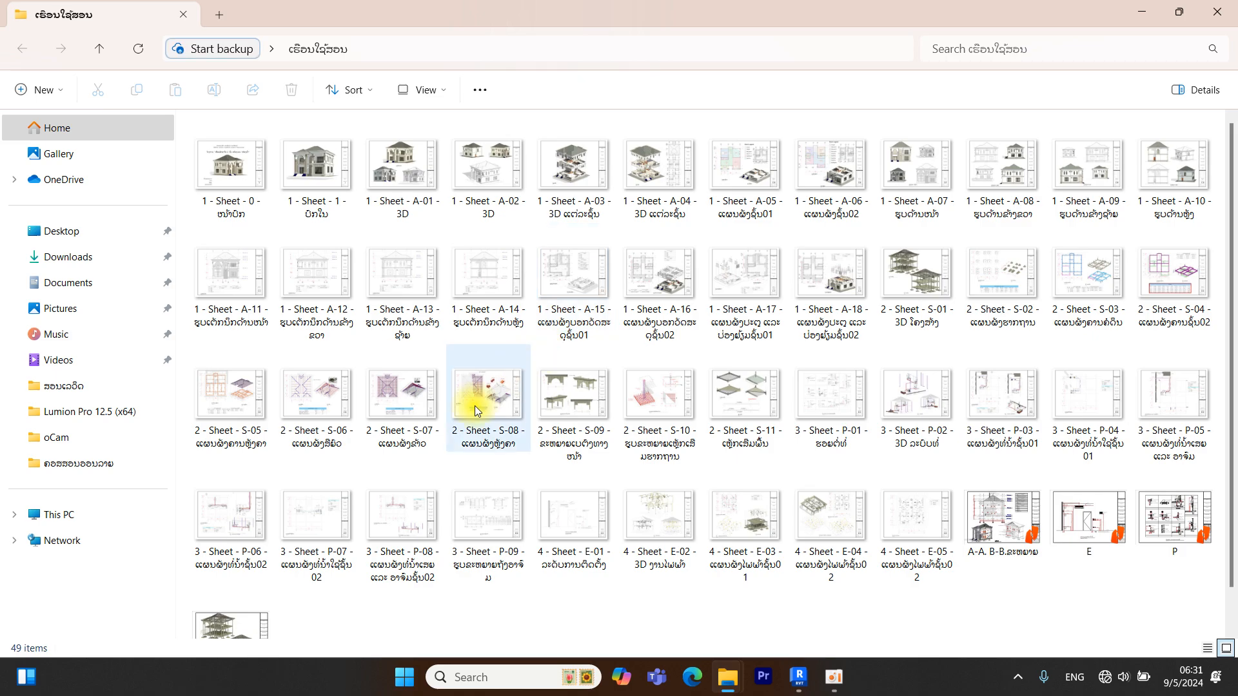
pyautogui.doubleClick(481, 383)
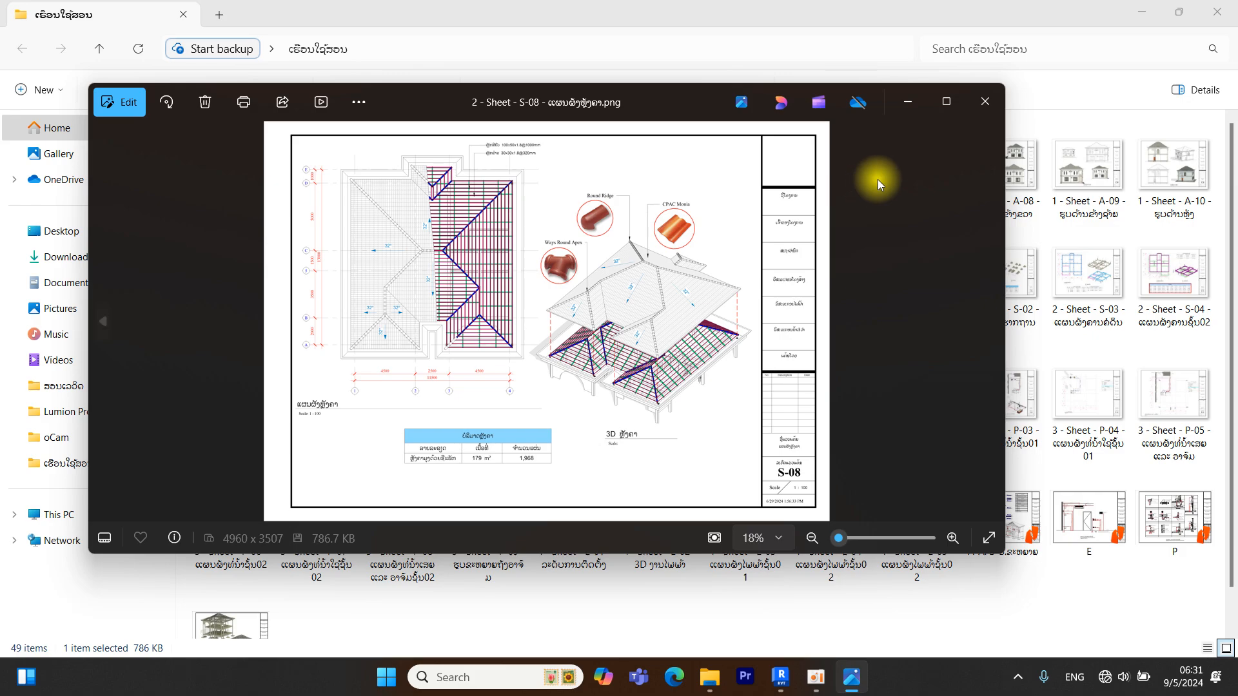
pyautogui.click(945, 101)
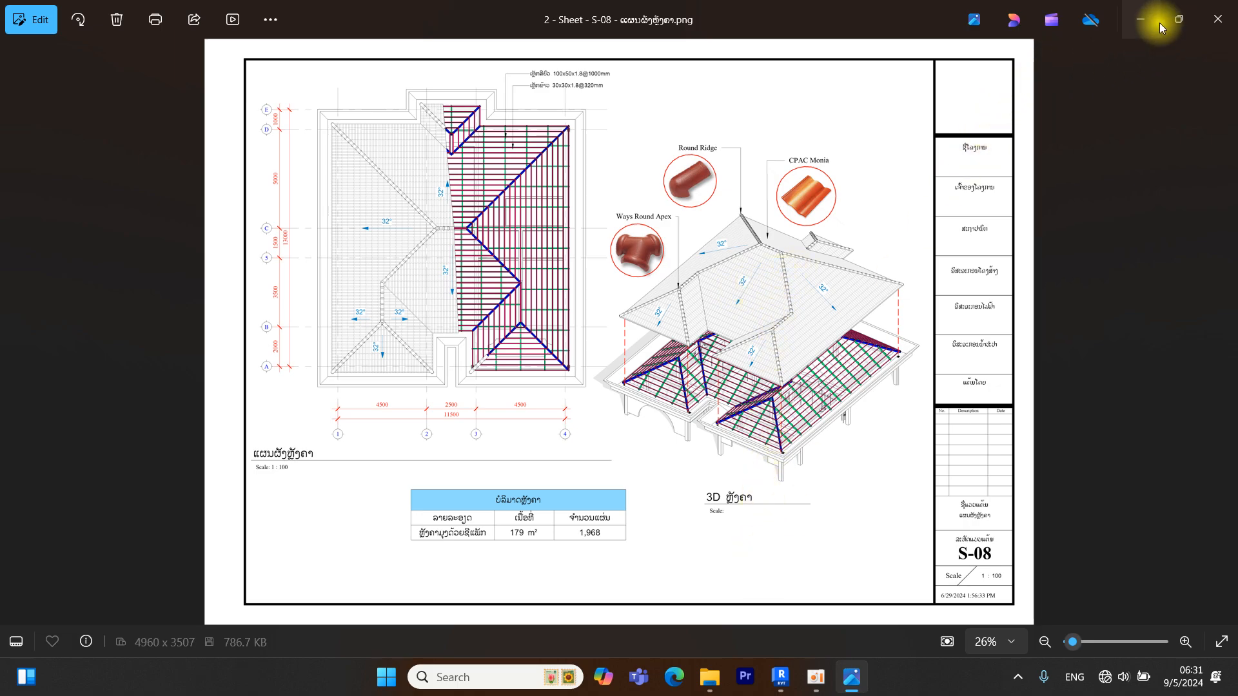
pyautogui.click(1142, 19)
# Return to Revit and open the layer structure of the house roof's type with its section preview shown
pyautogui.click(778, 679)
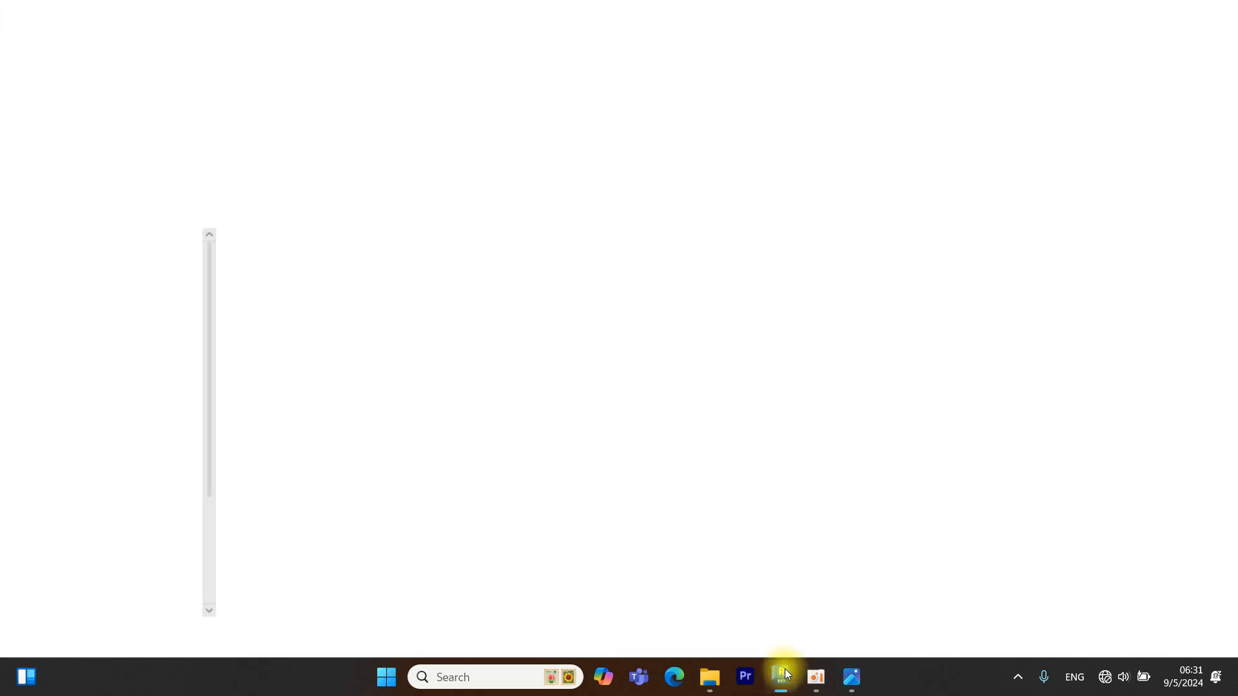
pyautogui.moveTo(838, 413); pyautogui.dragTo(869, 405, button='middle')
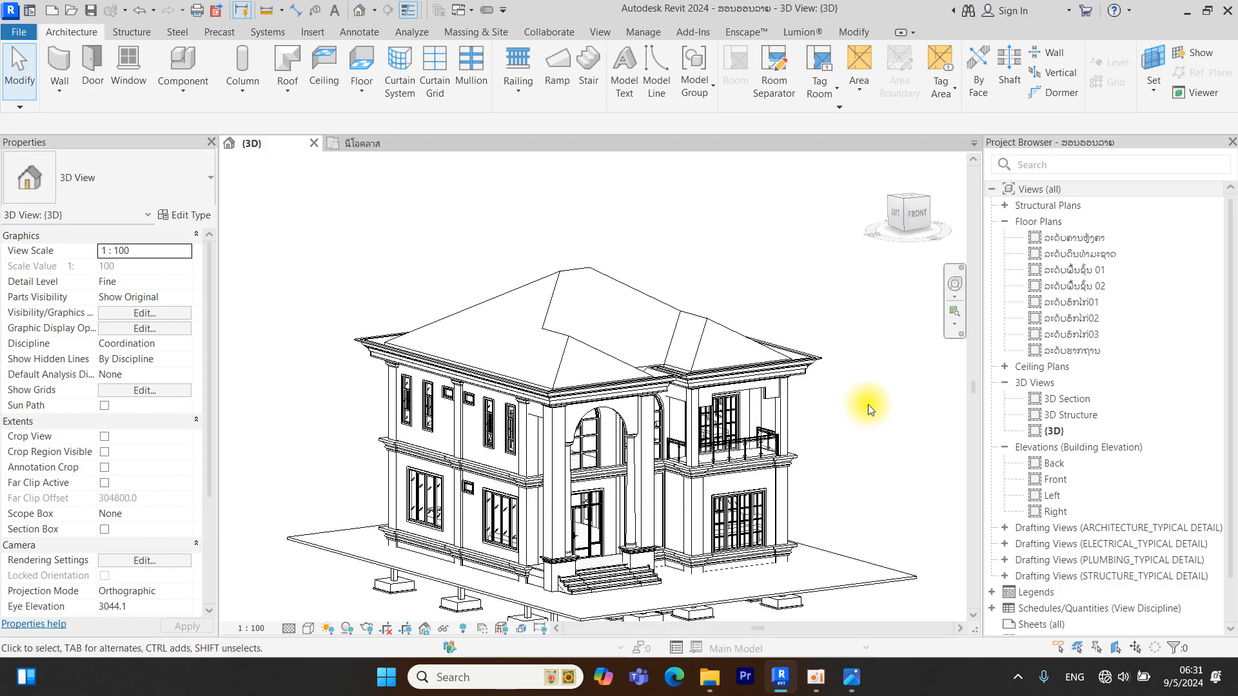
pyautogui.click(643, 308)
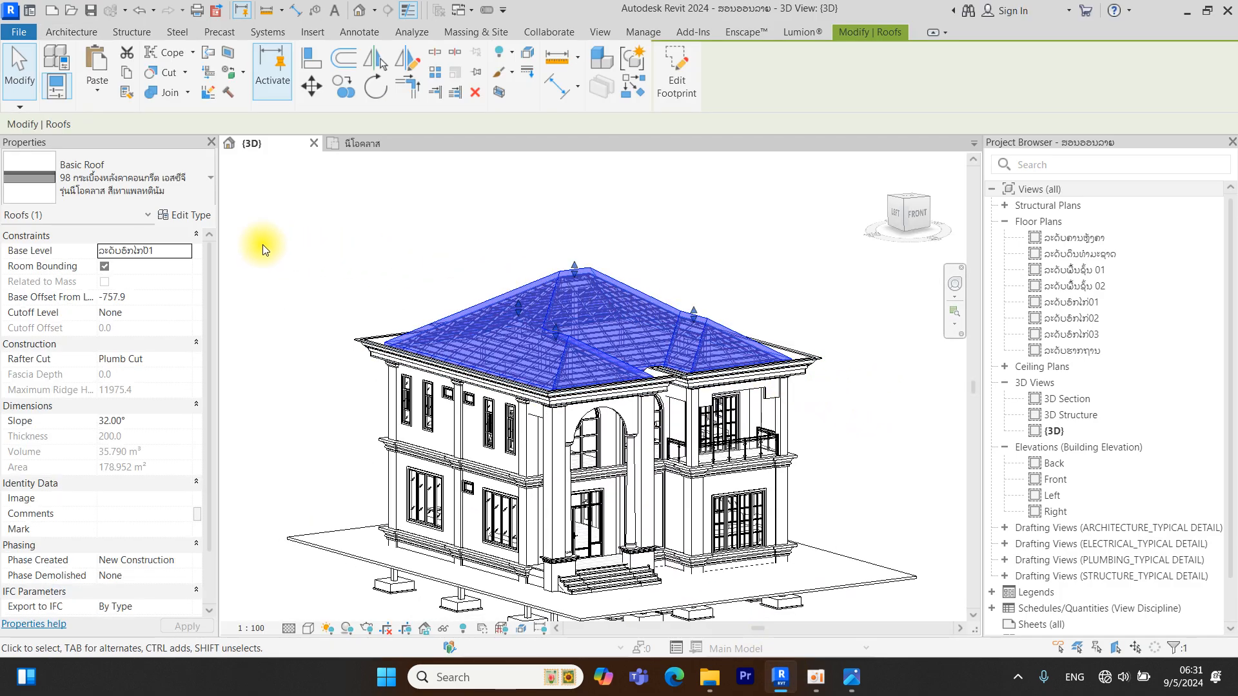
pyautogui.click(200, 217)
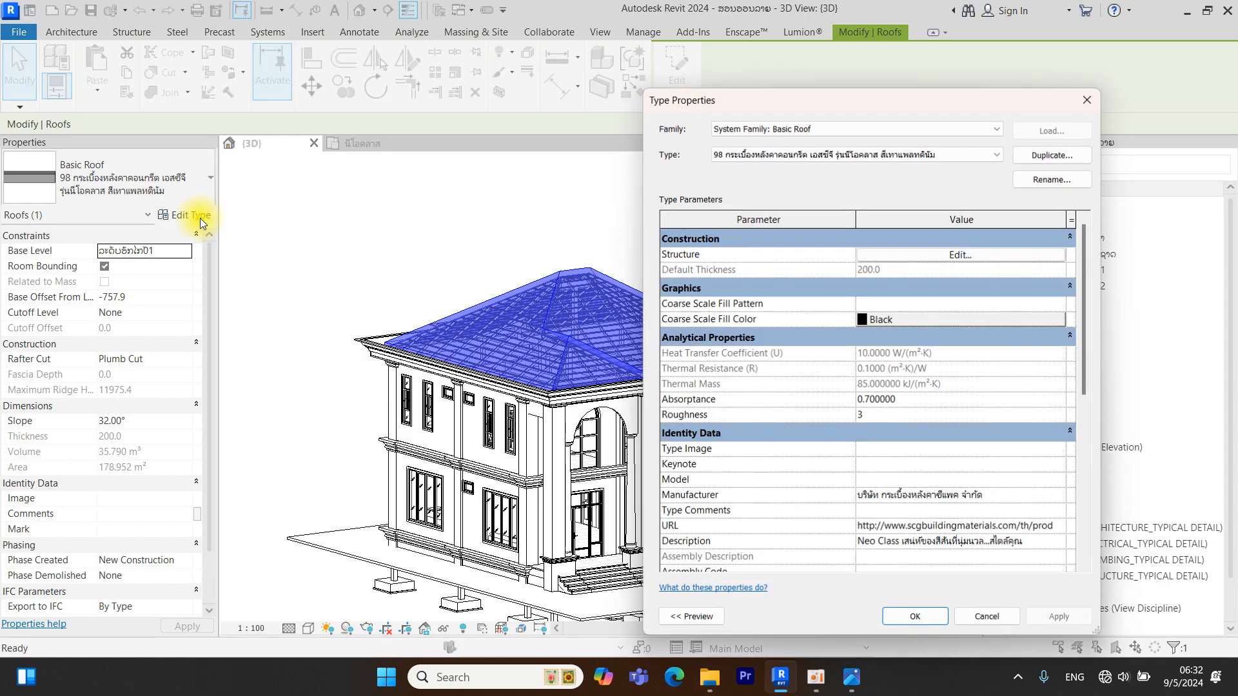
pyautogui.click(962, 256)
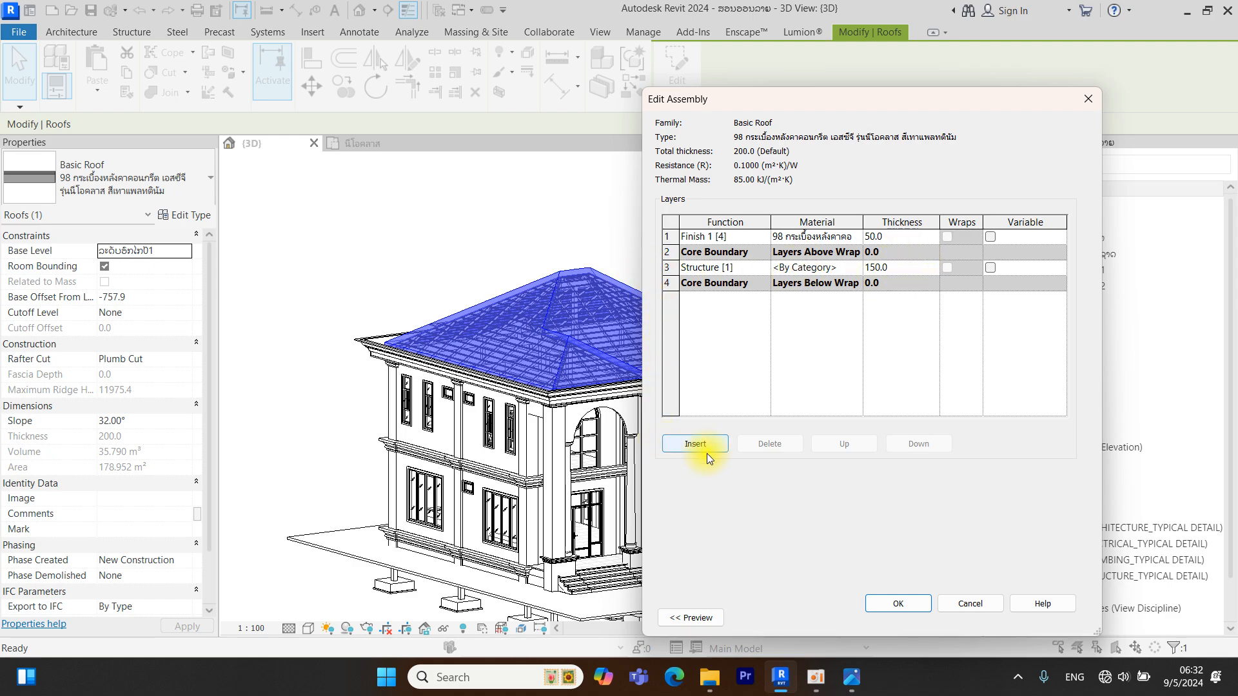
pyautogui.click(681, 616)
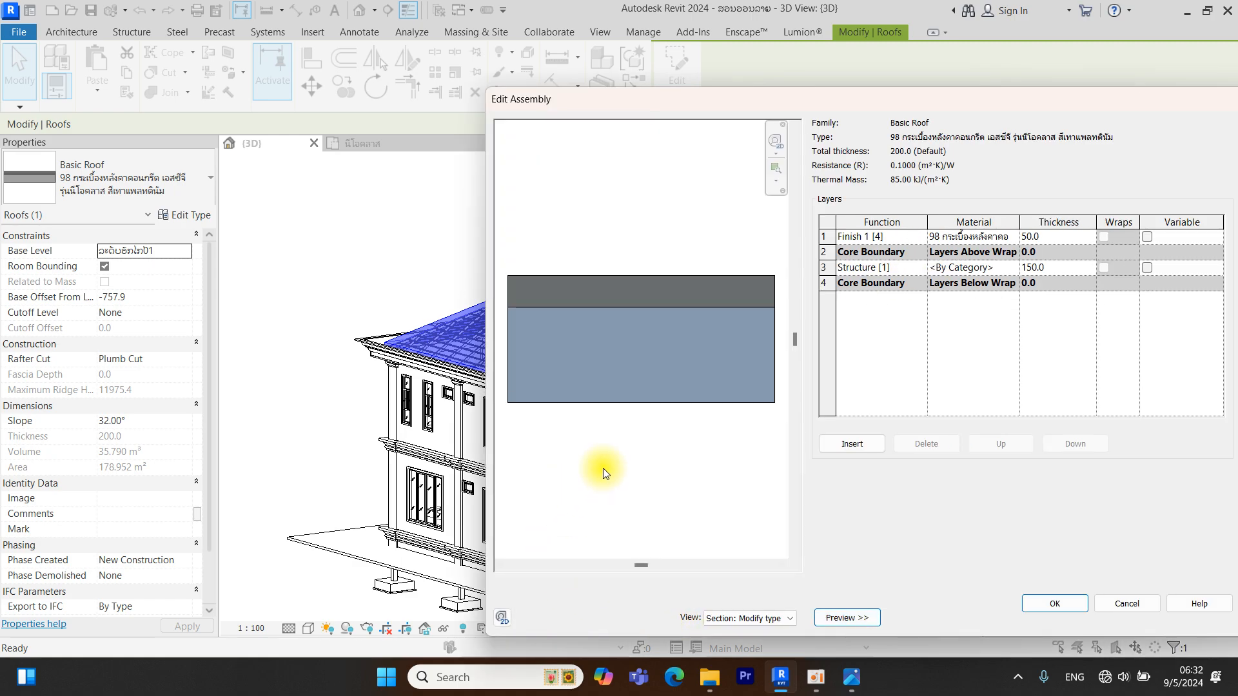
# Set the thickness of the roof type's Structure [1] layer to 1 mm
pyautogui.moveTo(508, 308)
pyautogui.mouseDown()
pyautogui.moveTo(783, 307)
pyautogui.moveTo(781, 393)
pyautogui.moveTo(707, 423)
pyautogui.moveTo(519, 408)
pyautogui.moveTo(495, 359)
pyautogui.moveTo(498, 310)
pyautogui.moveTo(516, 311)
pyautogui.mouseUp()
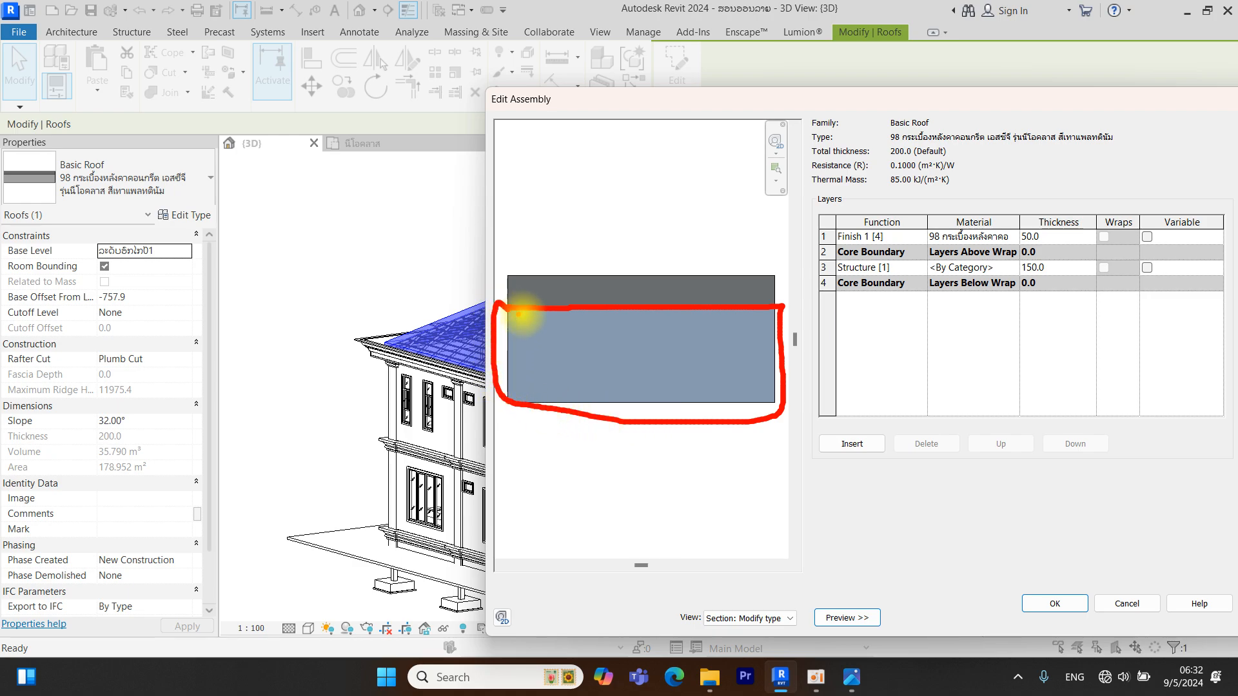
pyautogui.moveTo(566, 353); pyautogui.dragTo(646, 348)
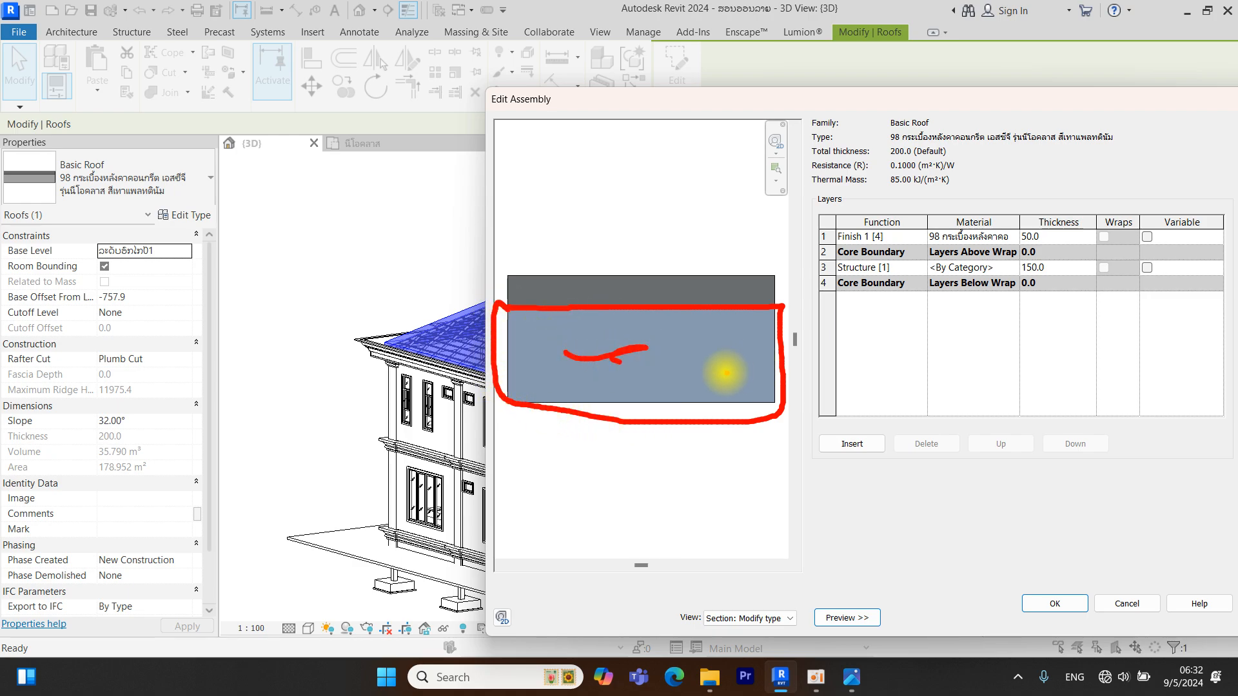
pyautogui.moveTo(1020, 279); pyautogui.dragTo(1030, 256)
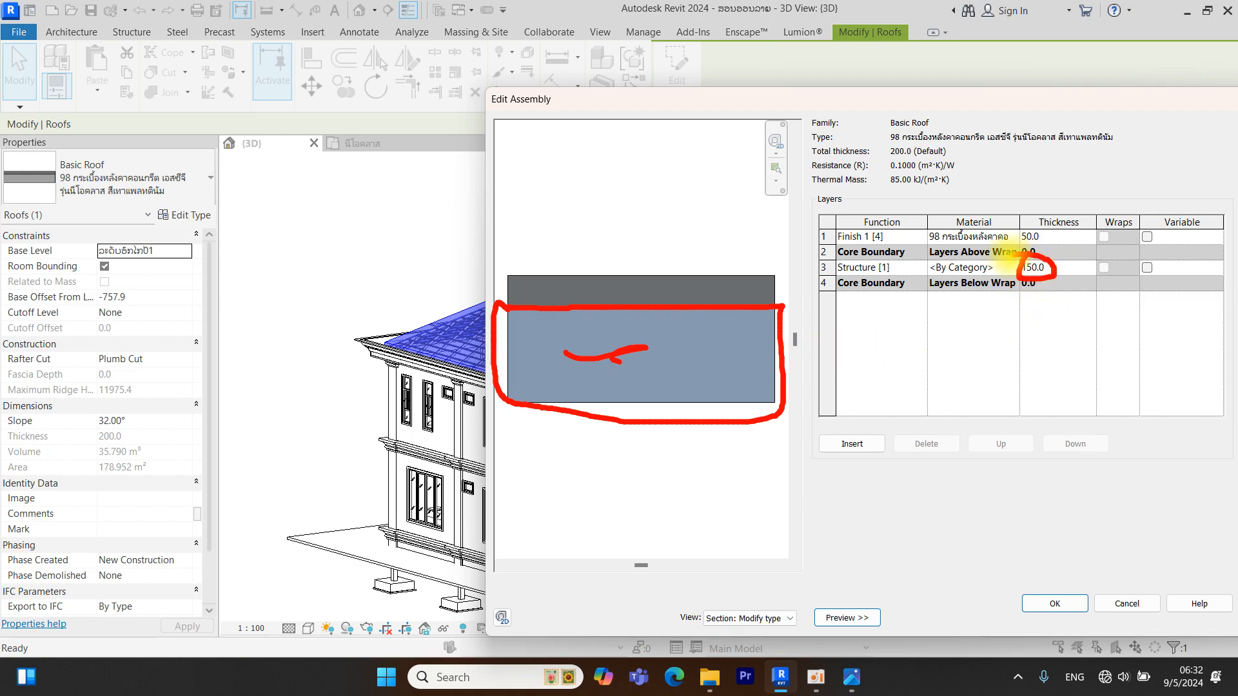
pyautogui.press('Escape')
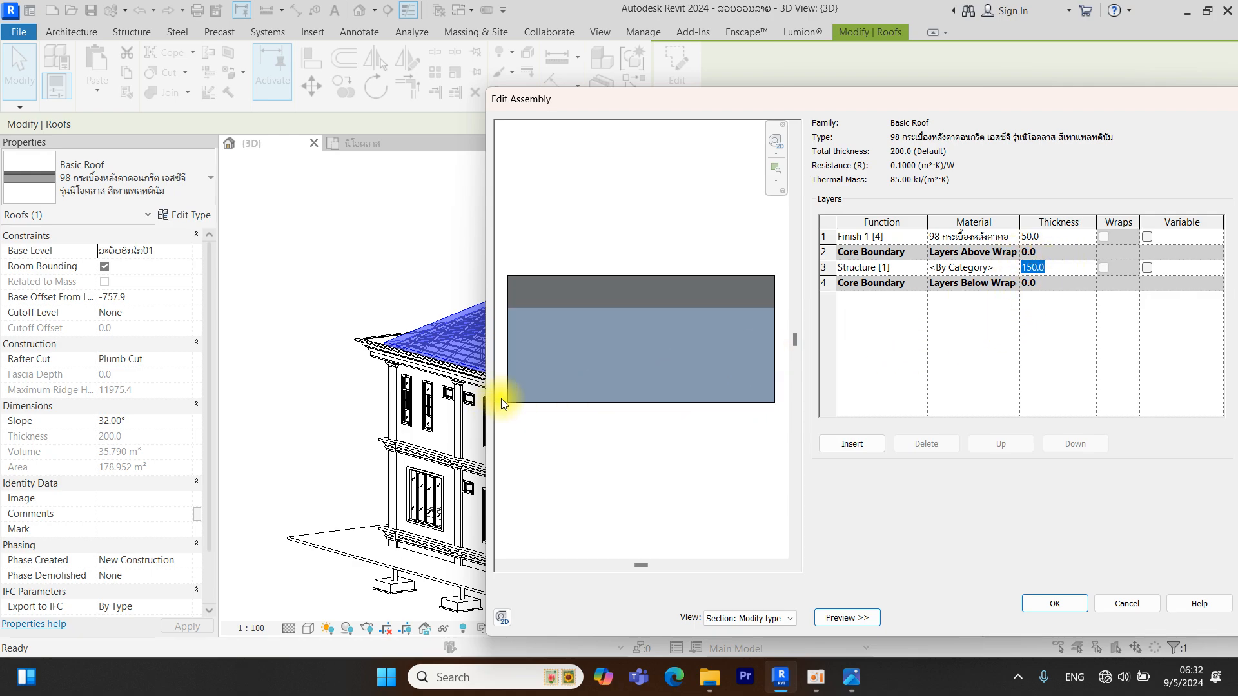
pyautogui.scroll(-3, 633, 365)
pyautogui.moveTo(670, 407)
pyautogui.mouseDown(button='middle')
pyautogui.moveTo(632, 413)
pyautogui.moveTo(650, 400)
pyautogui.mouseUp(button='middle')
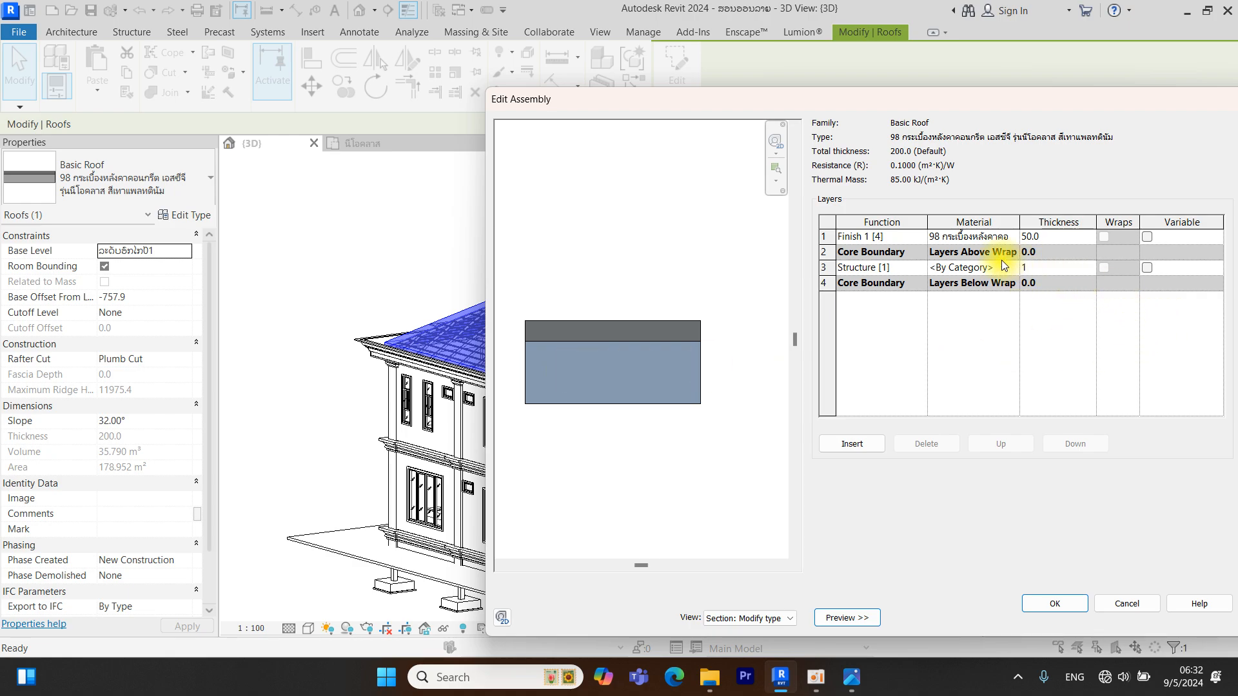
pyautogui.click(647, 254)
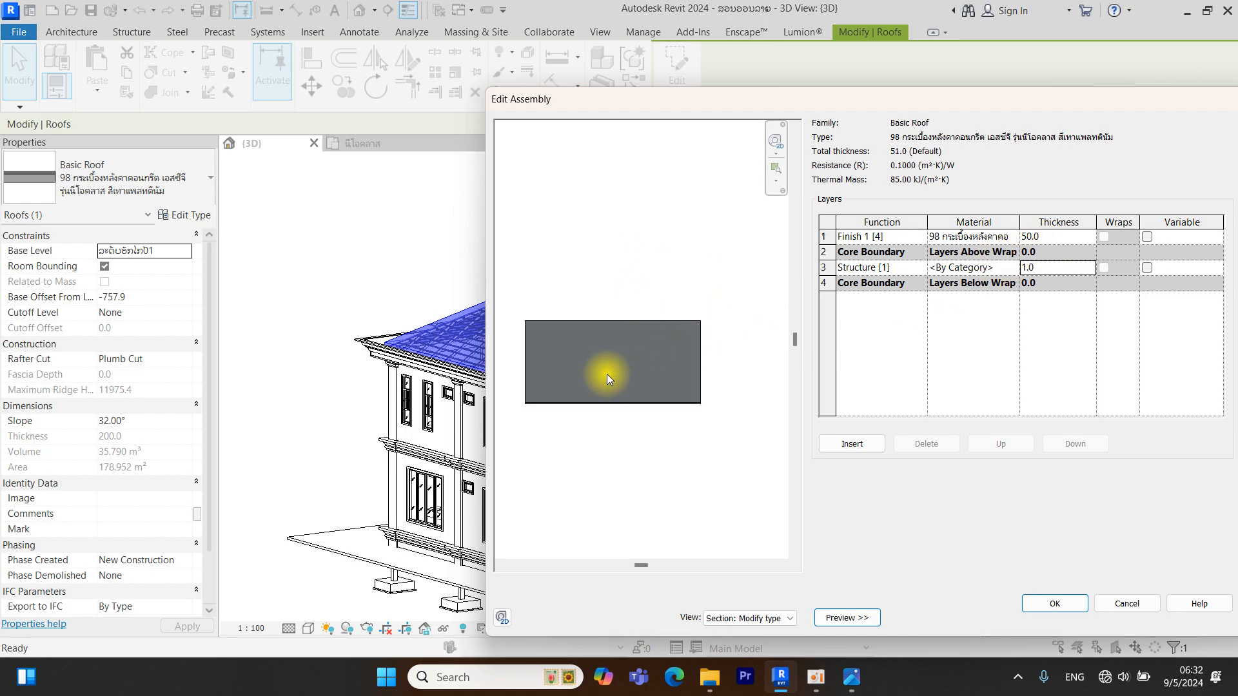
pyautogui.scroll(1, 570, 355)
pyautogui.scroll(-1, 703, 313)
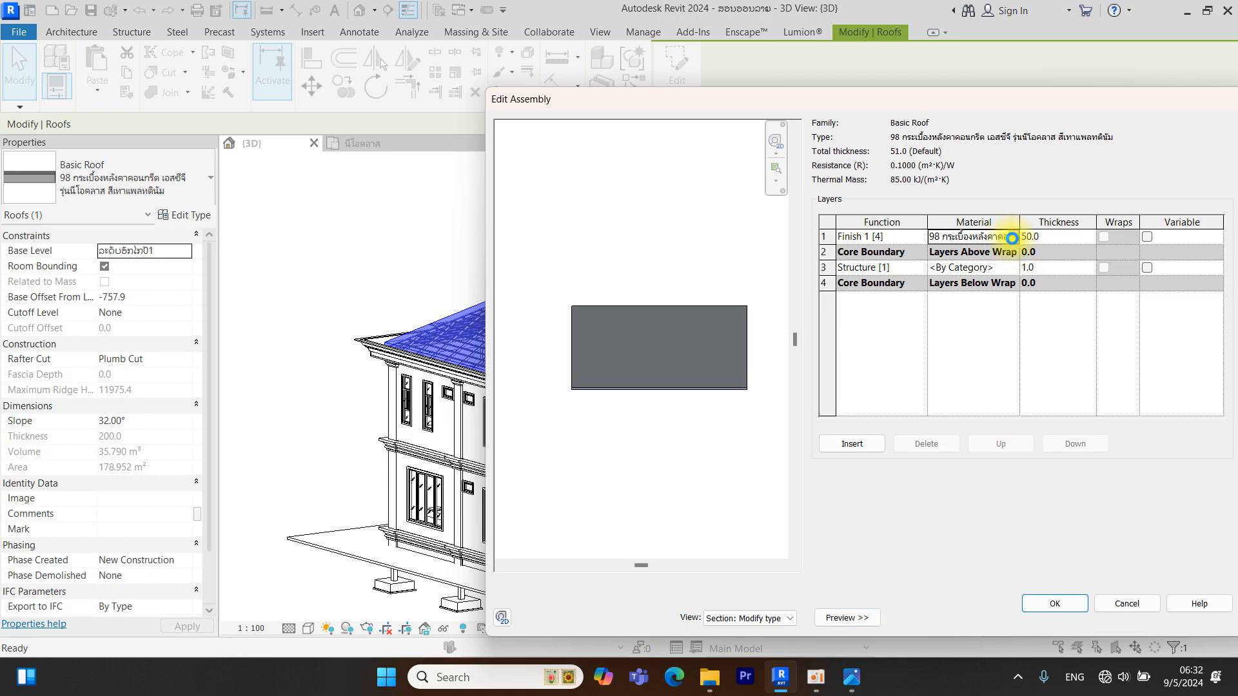
# Open the Finish 1 tile material's graphics settings and list Model fill patterns for its foreground surface pattern
pyautogui.click(1011, 237)
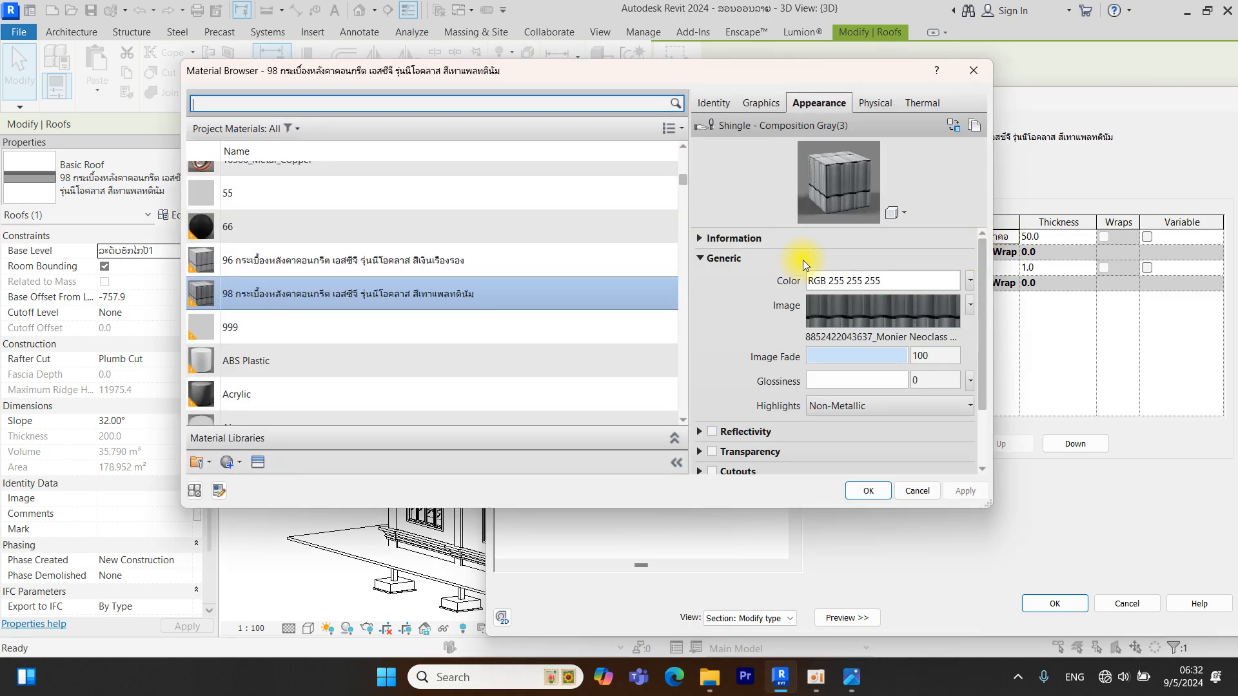
pyautogui.click(758, 104)
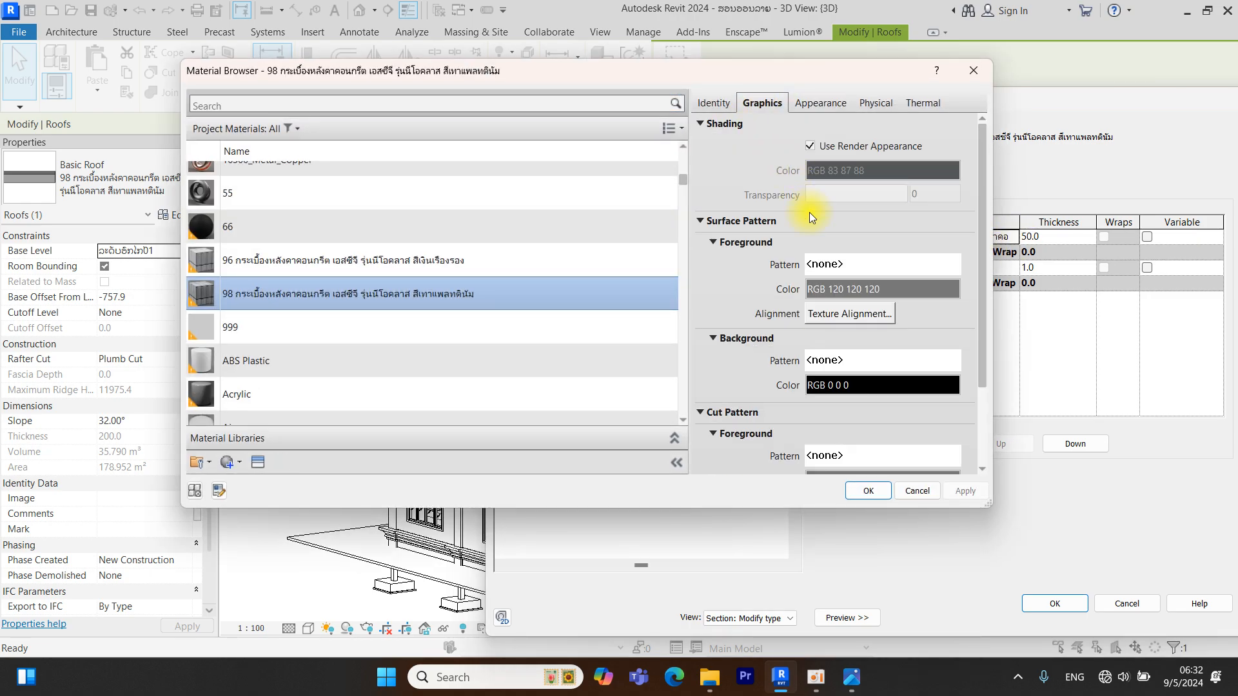
pyautogui.moveTo(759, 246); pyautogui.dragTo(979, 284)
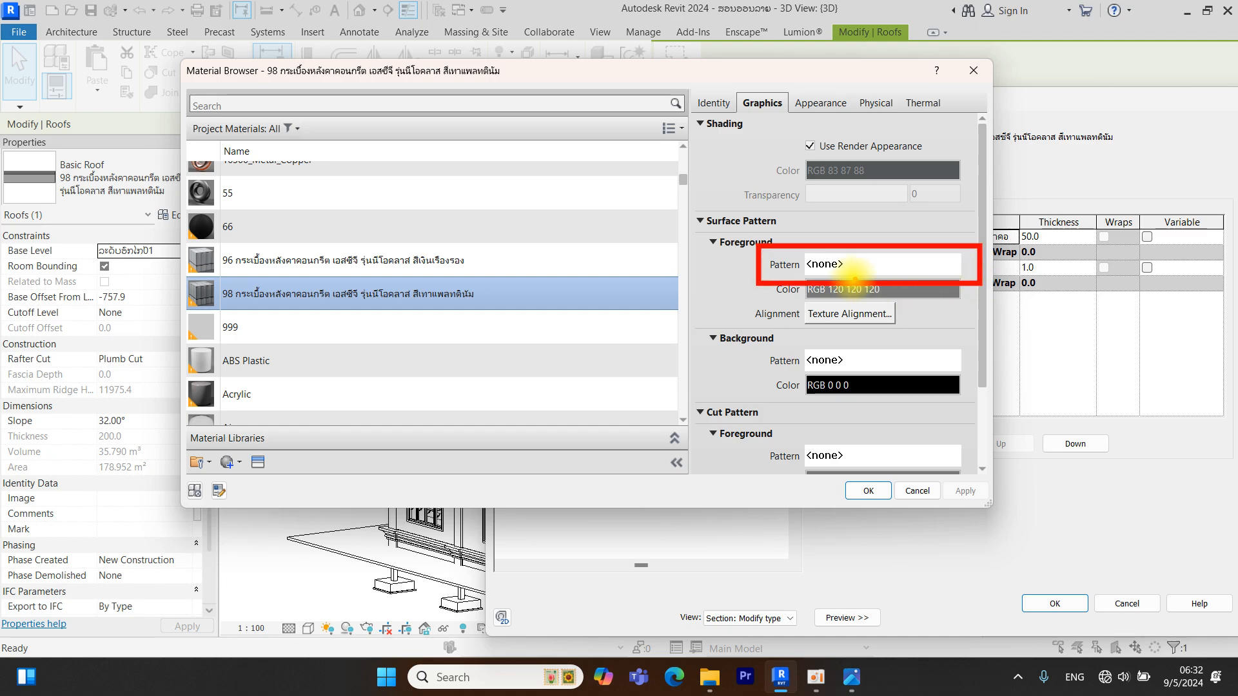
pyautogui.click(835, 265)
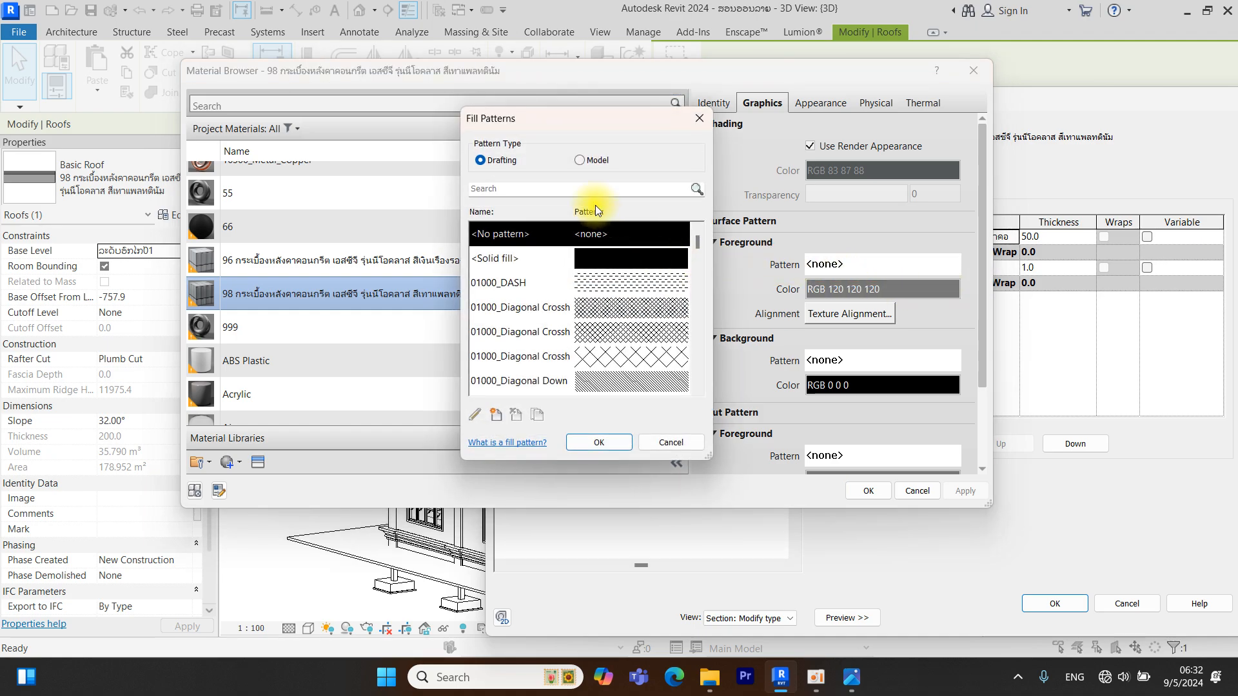
pyautogui.click(580, 160)
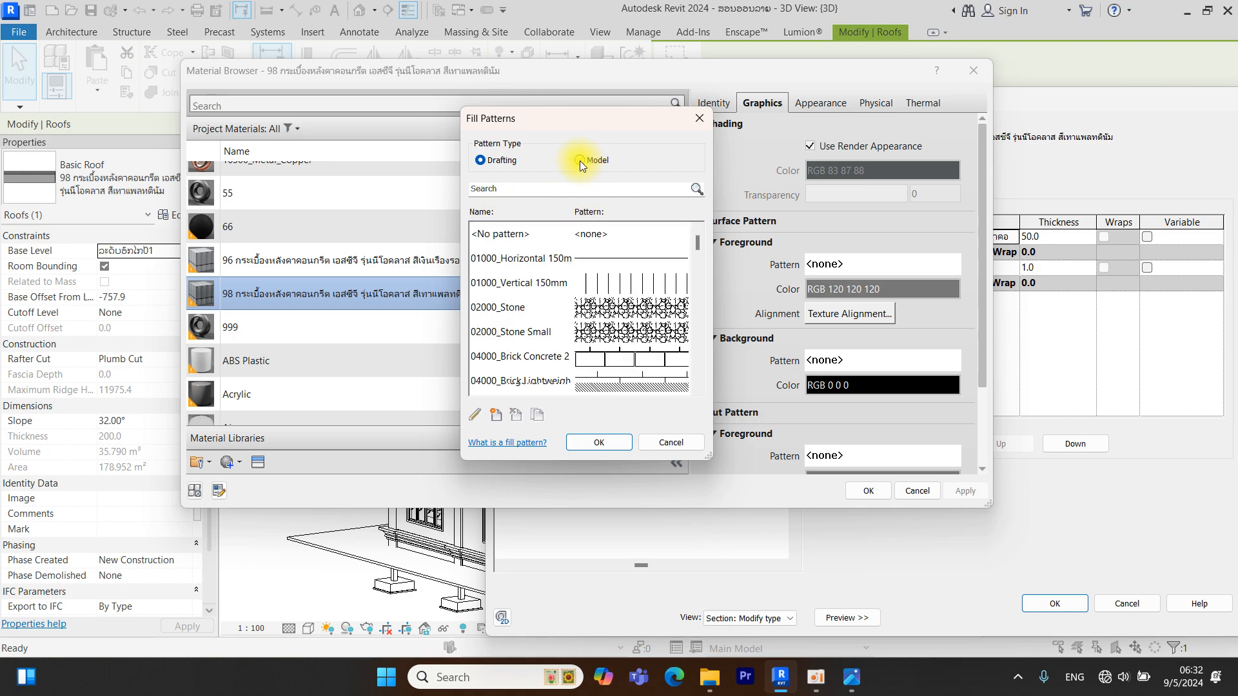
# Assign the 07000_Roof_CPAC model pattern as the tile material's surface foreground and accept the roof type changes
pyautogui.scroll(-10, 614, 293)
pyautogui.scroll(-2, 614, 295)
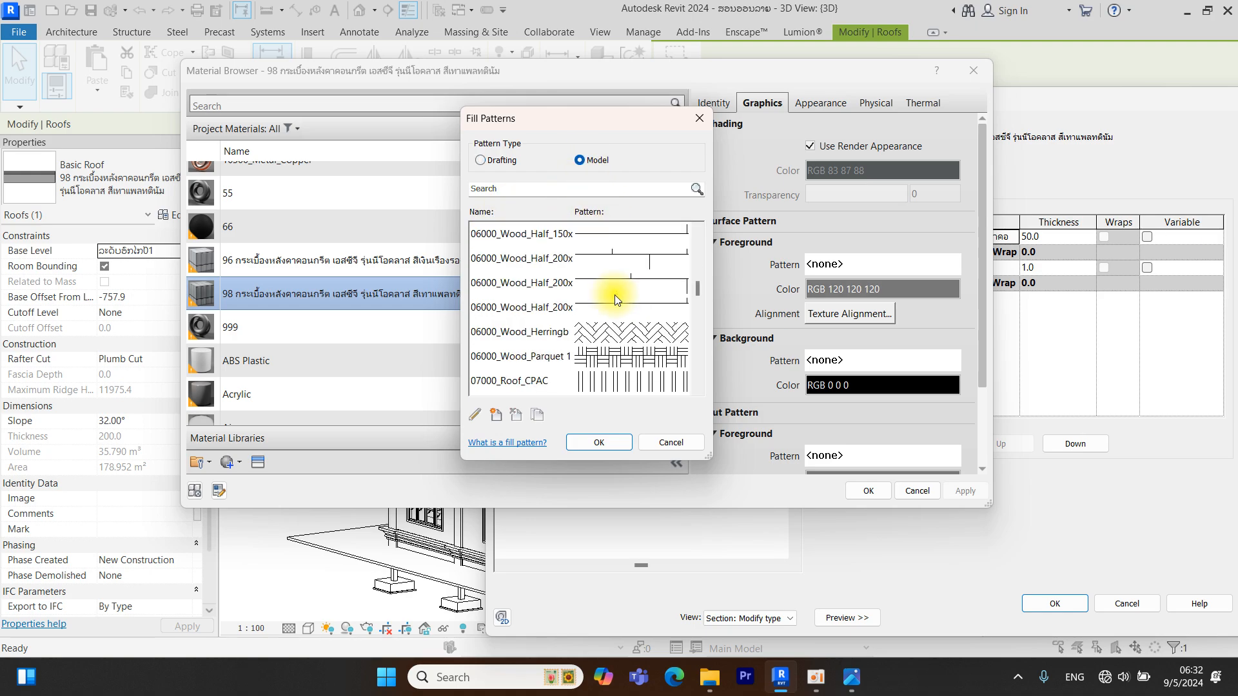
pyautogui.scroll(12, 613, 295)
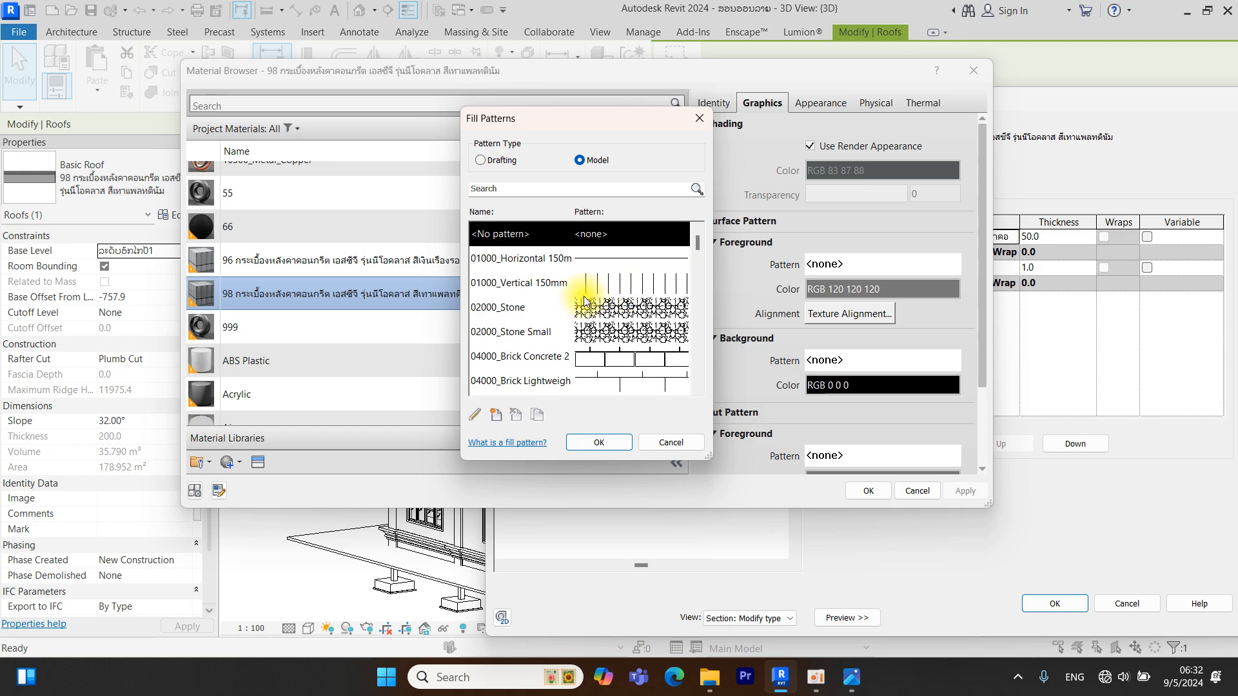
pyautogui.scroll(-10, 625, 287)
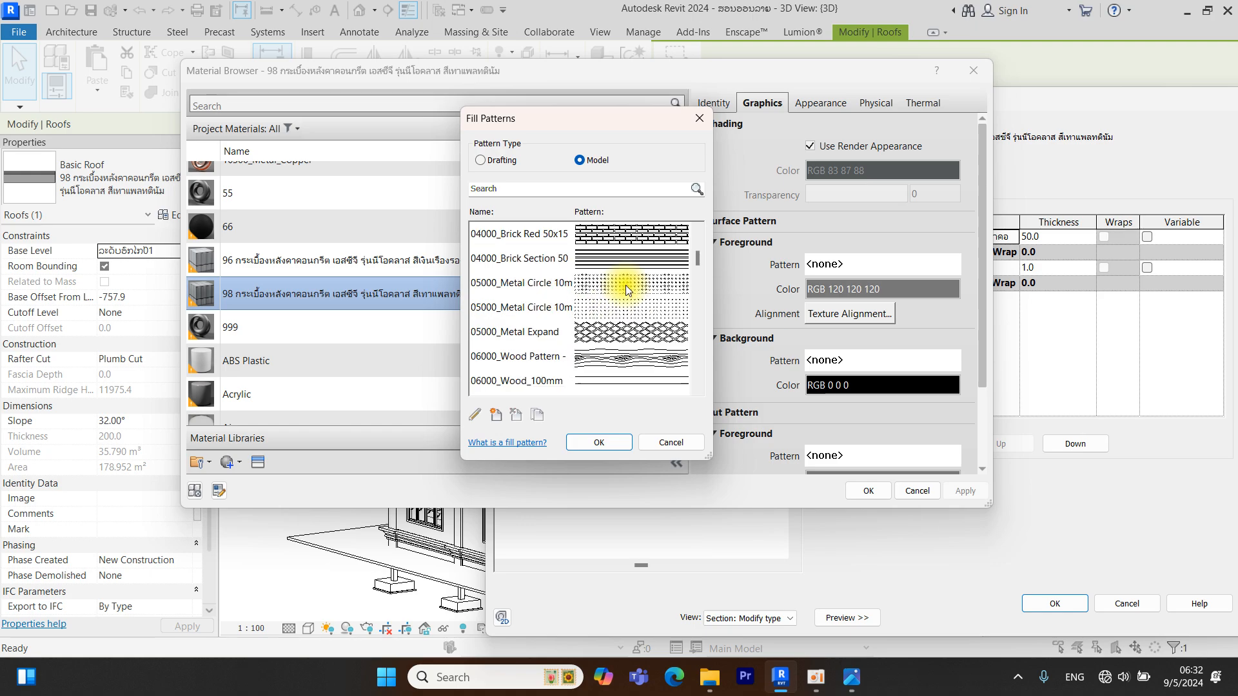
pyautogui.scroll(-3, 626, 287)
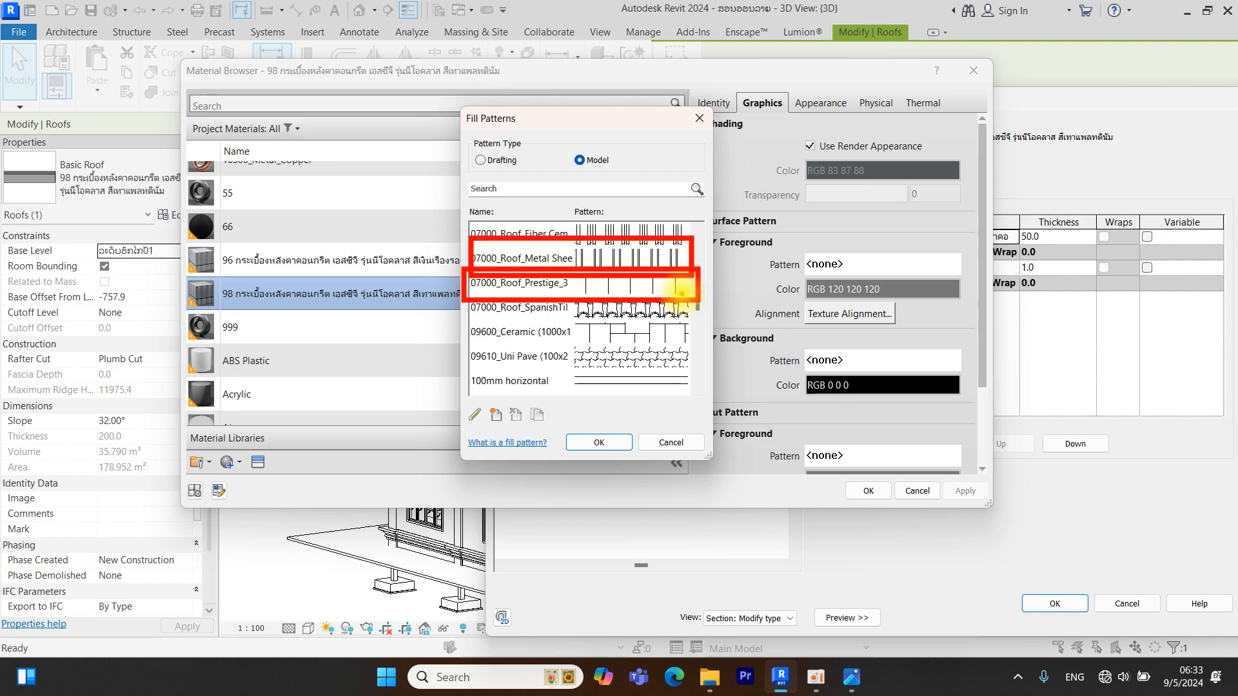
pyautogui.moveTo(698, 303); pyautogui.dragTo(696, 299)
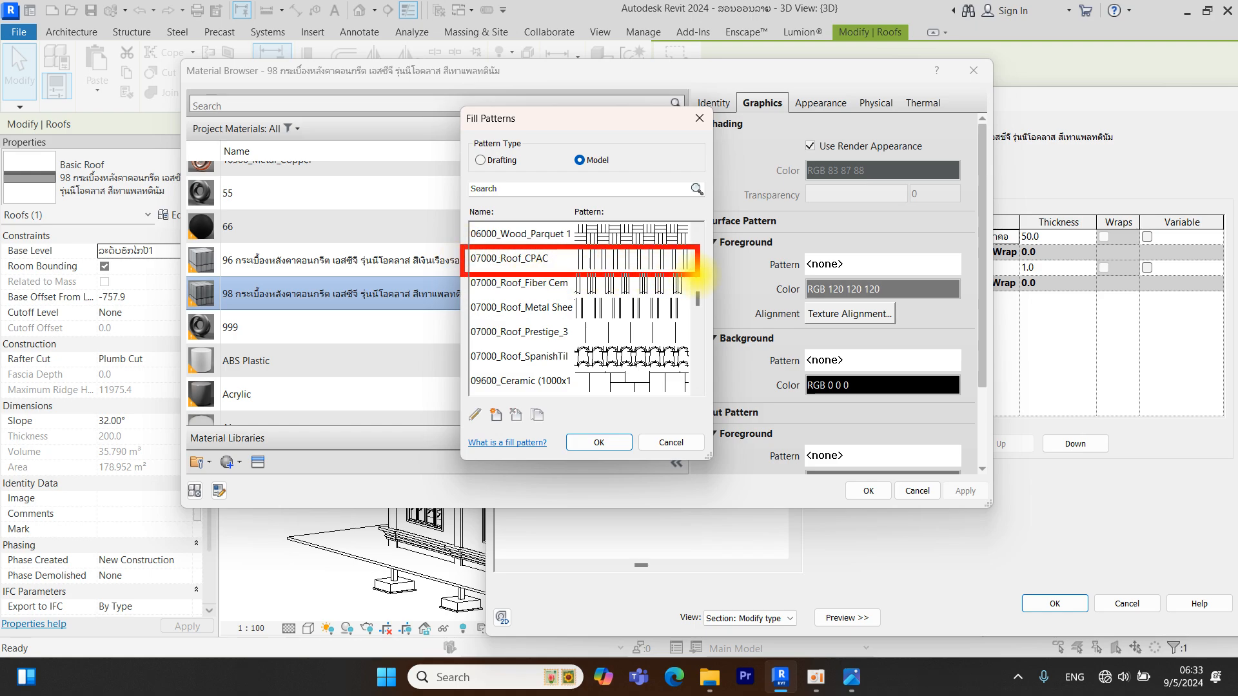
pyautogui.click(609, 262)
pyautogui.click(606, 442)
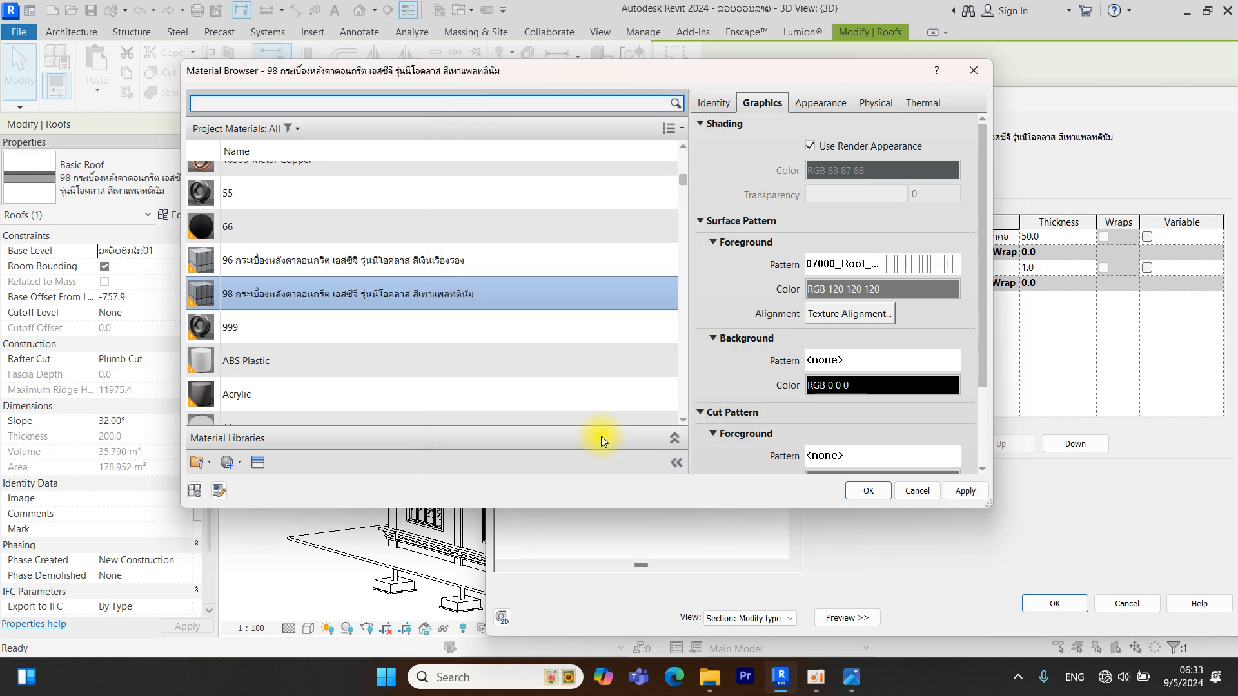
pyautogui.click(870, 491)
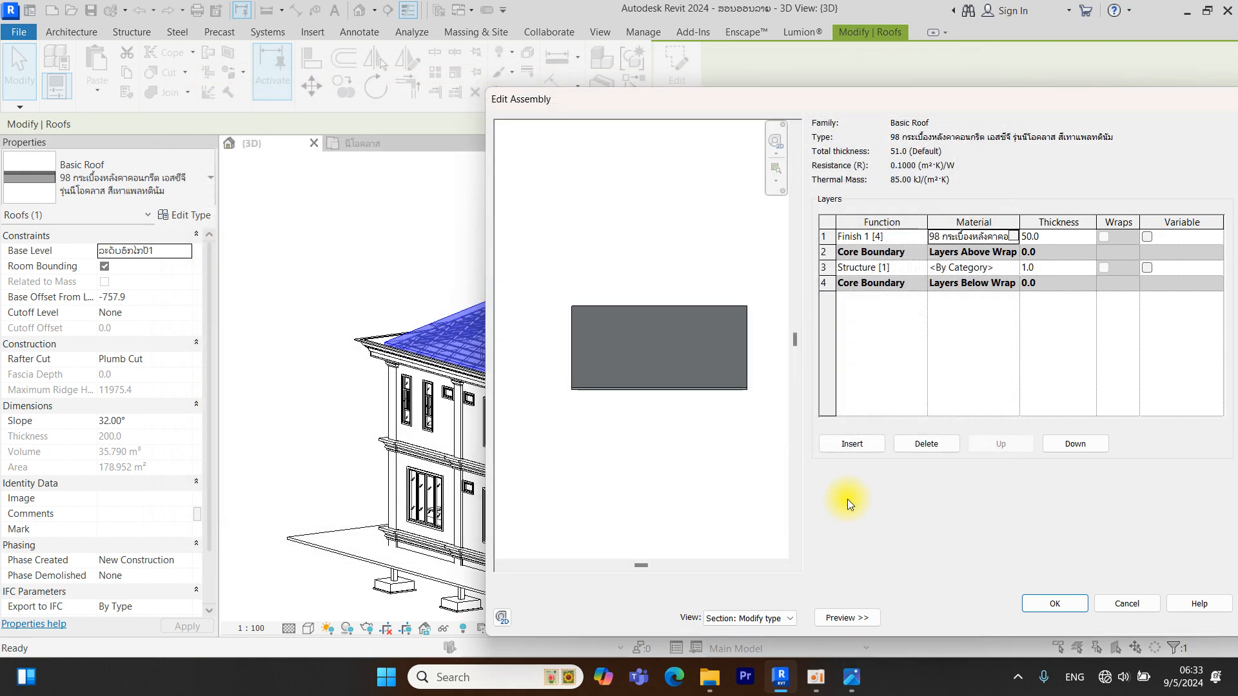
pyautogui.click(1047, 604)
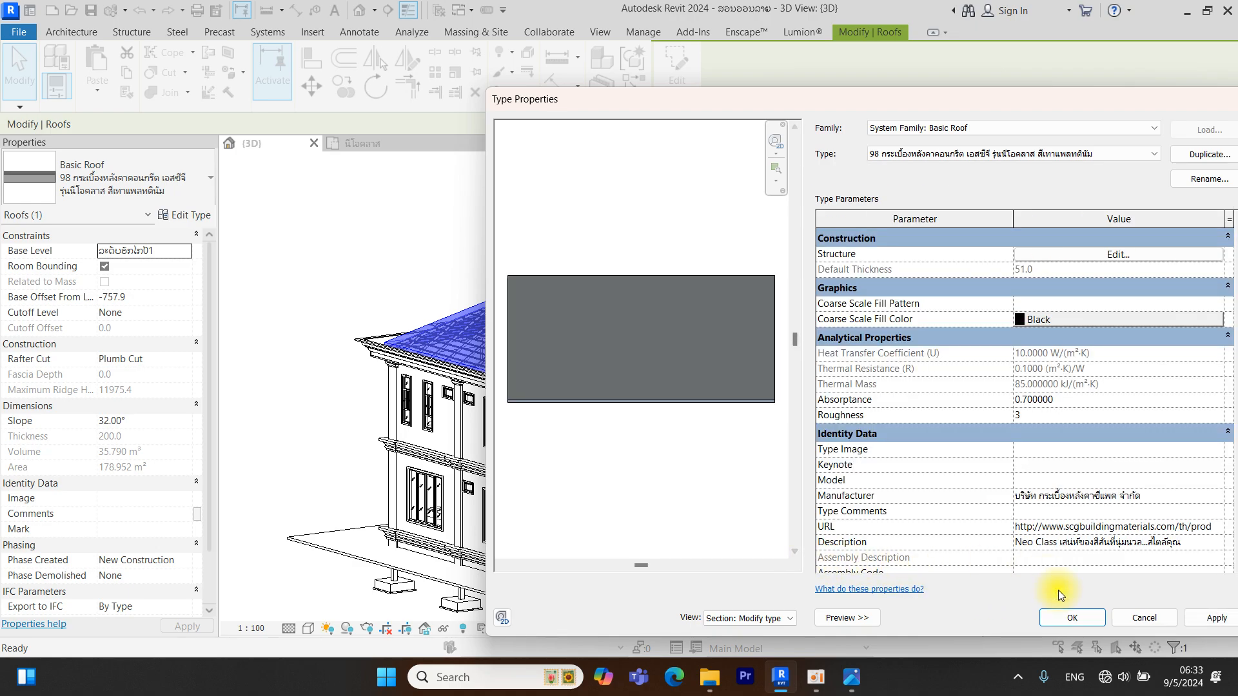
pyautogui.click(1046, 615)
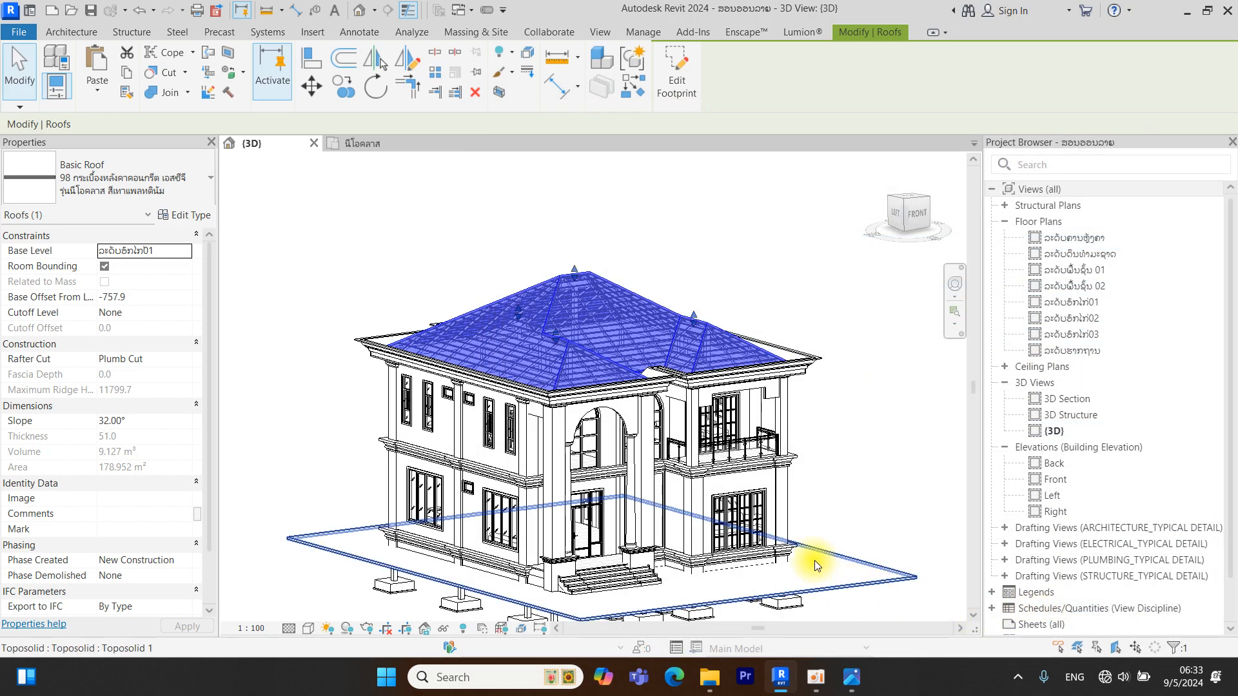
# Examine the tile pattern on the roof slopes in the 3D view, from close up, from above and from the front
pyautogui.click(845, 469)
pyautogui.scroll(5, 517, 335)
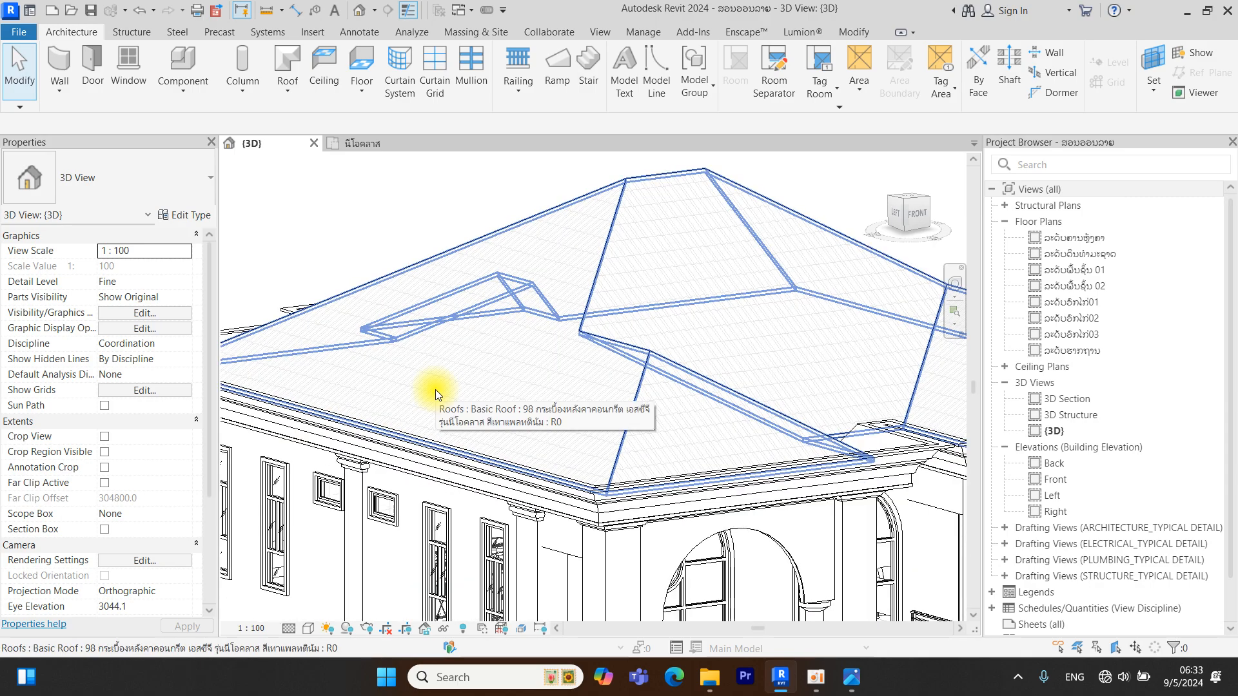
pyautogui.scroll(3, 501, 331)
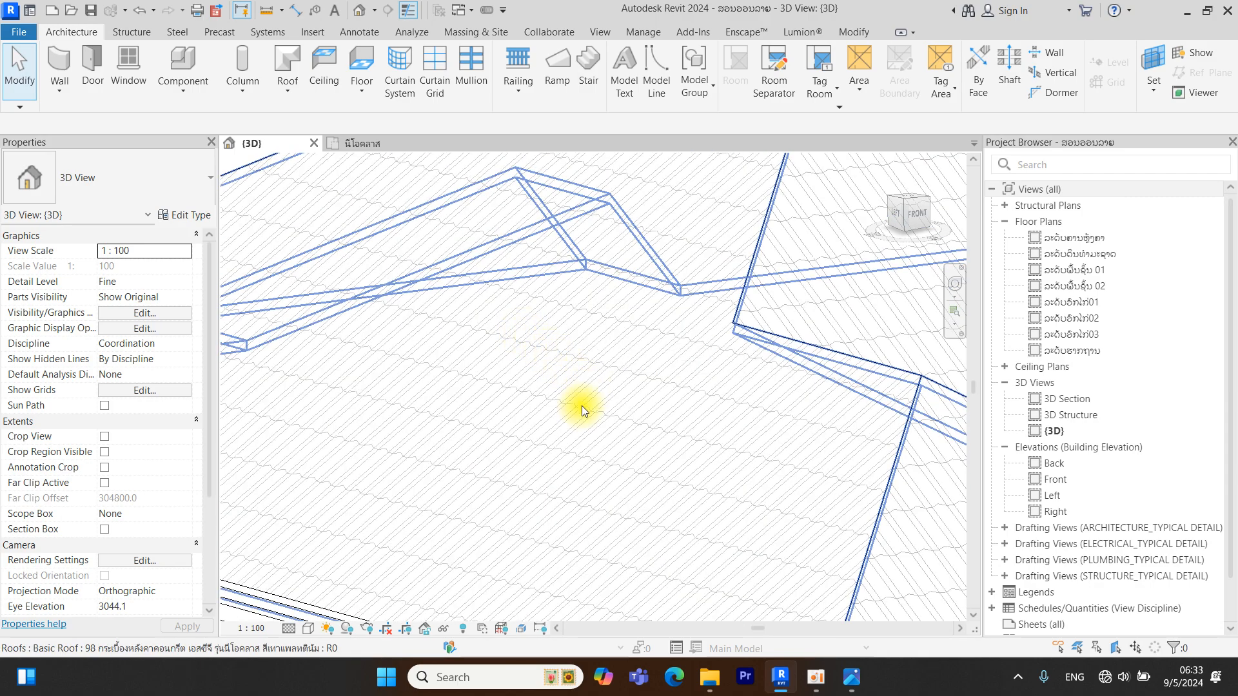
pyautogui.scroll(-1, 574, 407)
pyautogui.scroll(-2, 574, 408)
pyautogui.keyDown('shift'); pyautogui.moveTo(551, 409); pyautogui.dragTo(657, 532, button='middle'); pyautogui.keyUp('shift')
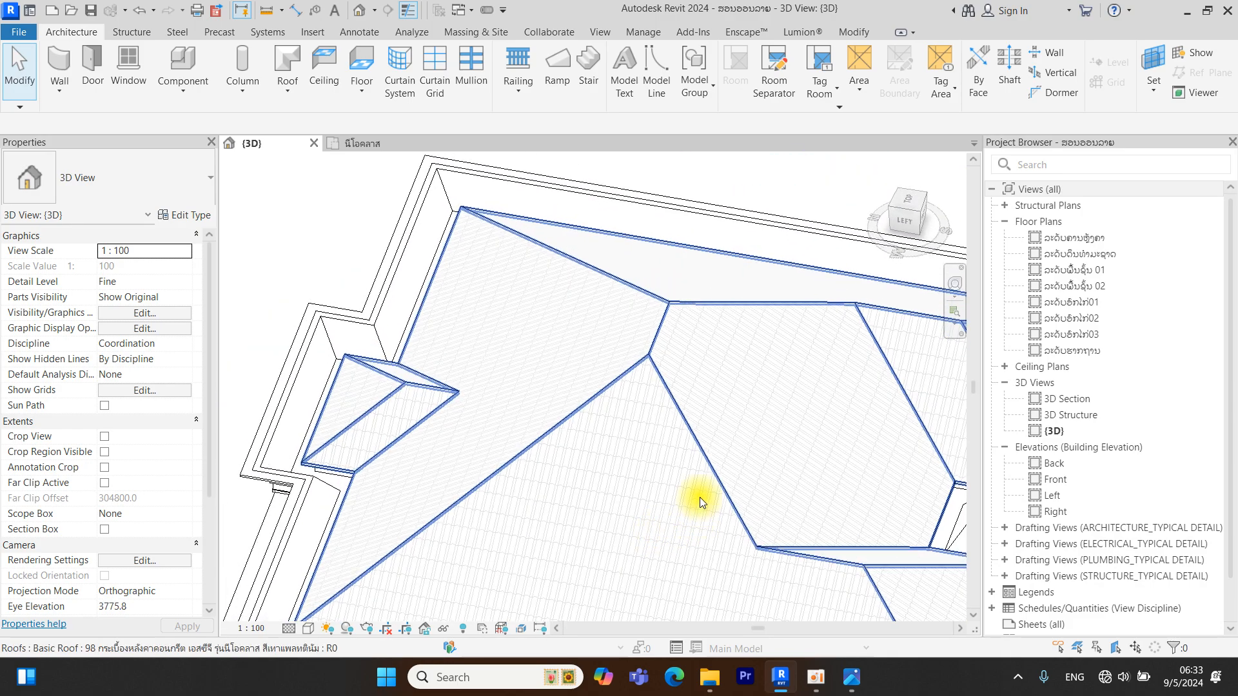
pyautogui.scroll(-1, 682, 188)
pyautogui.scroll(-4, 709, 182)
pyautogui.moveTo(710, 182); pyautogui.dragTo(668, 442, button='middle')
pyautogui.scroll(4, 638, 328)
pyautogui.click(638, 328)
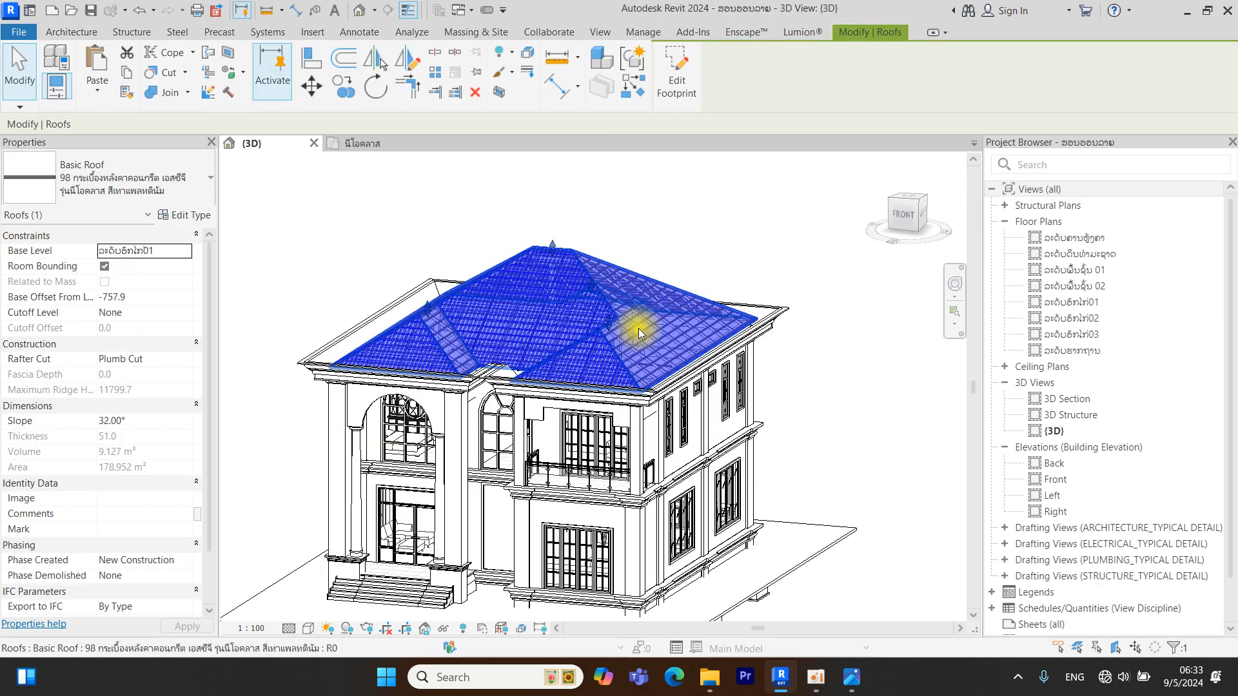
pyautogui.press('Escape')
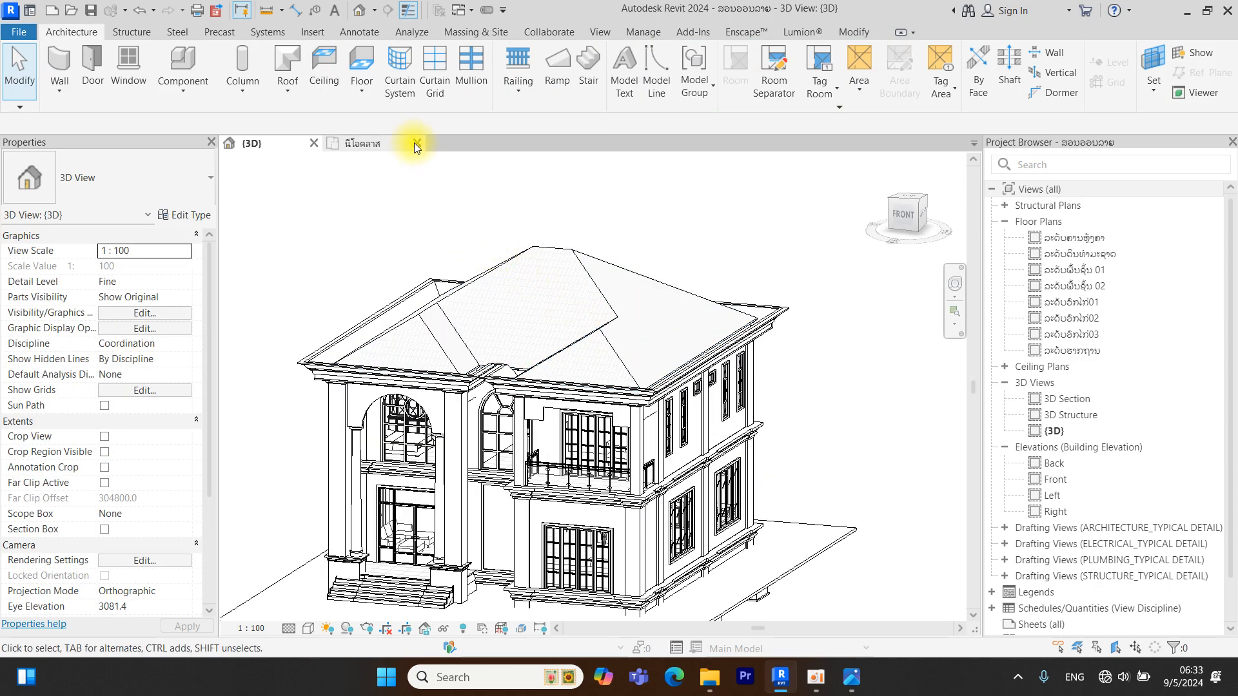
# Close the SCG Neoclass roof sample project's floor plan นีโอคลาส and save its changes
pyautogui.click(384, 148)
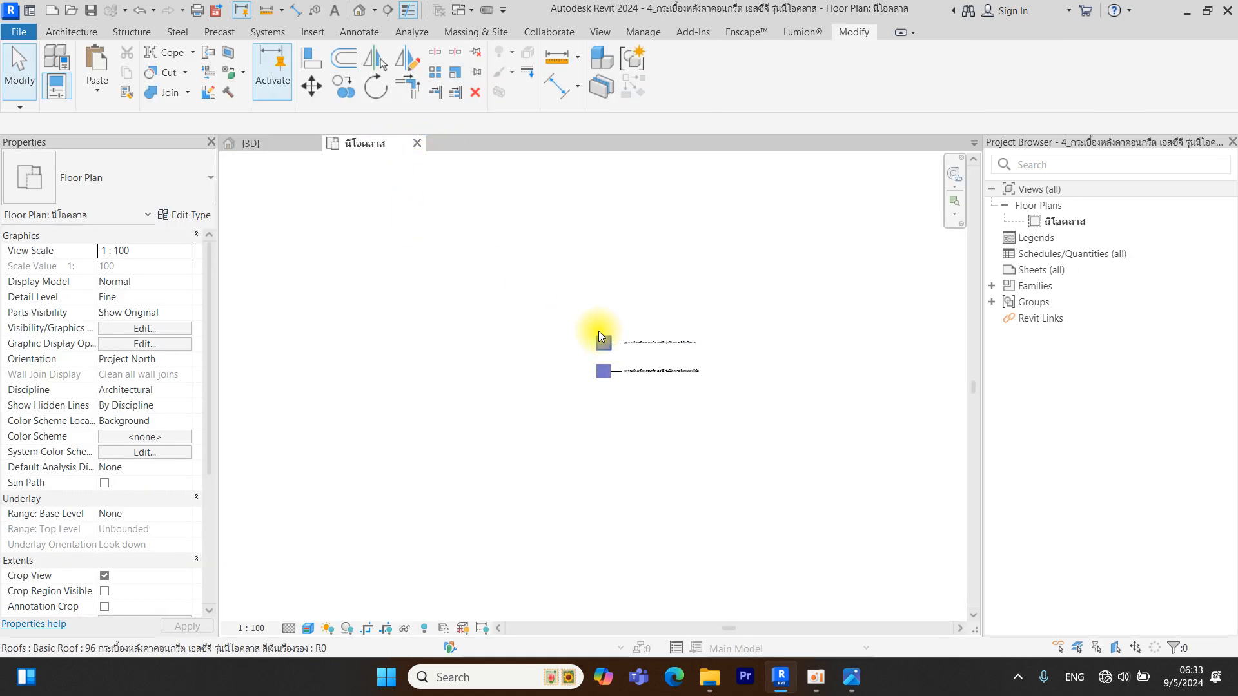
pyautogui.click(418, 144)
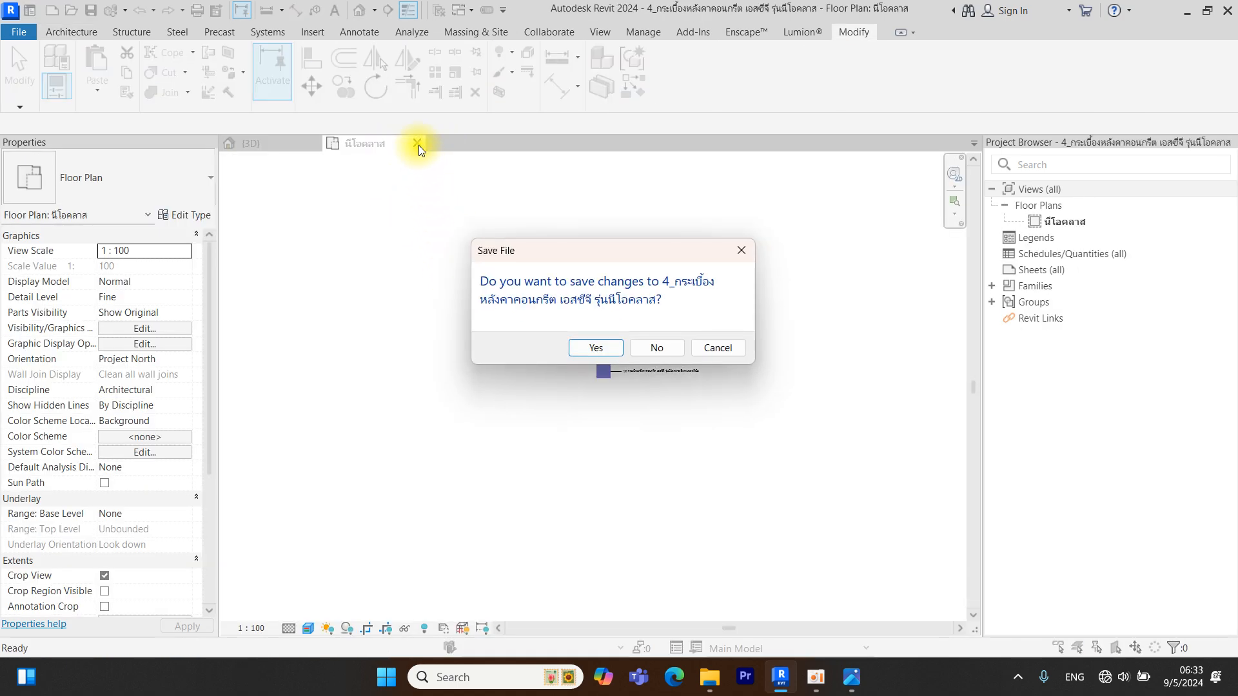
pyautogui.click(591, 351)
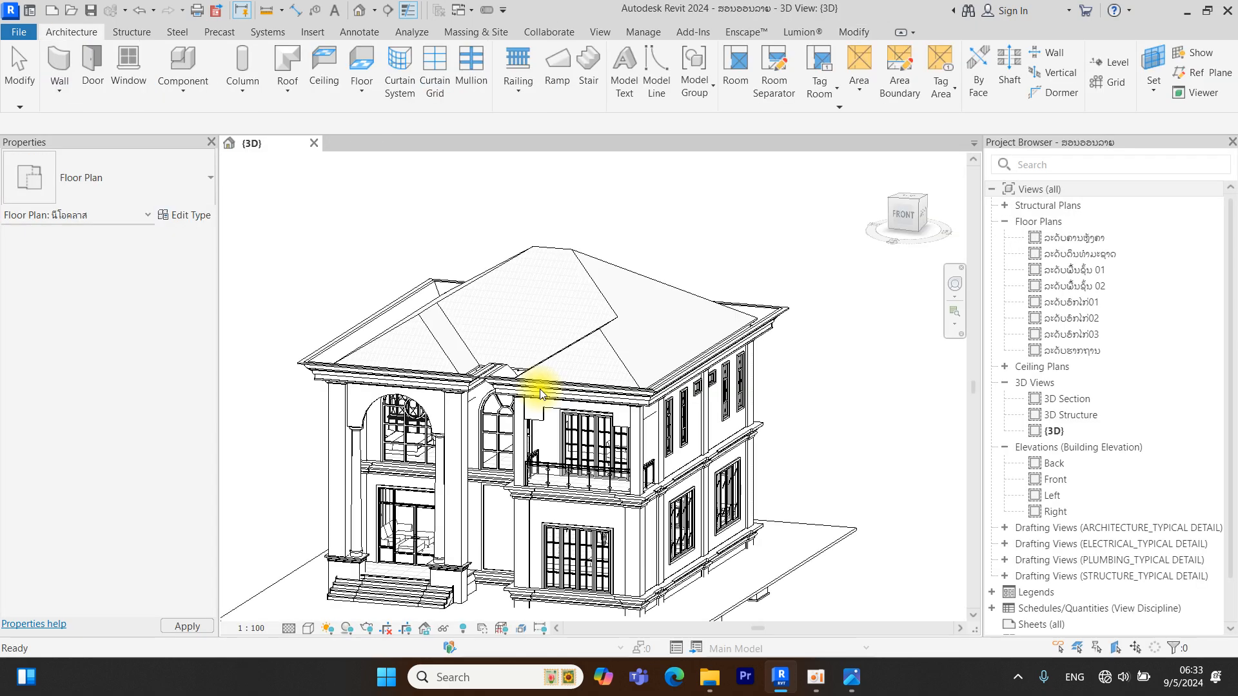
# Set the 3D view's visual style to Shaded and inspect the tiled roof from the front and from above
pyautogui.scroll(8, 788, 395)
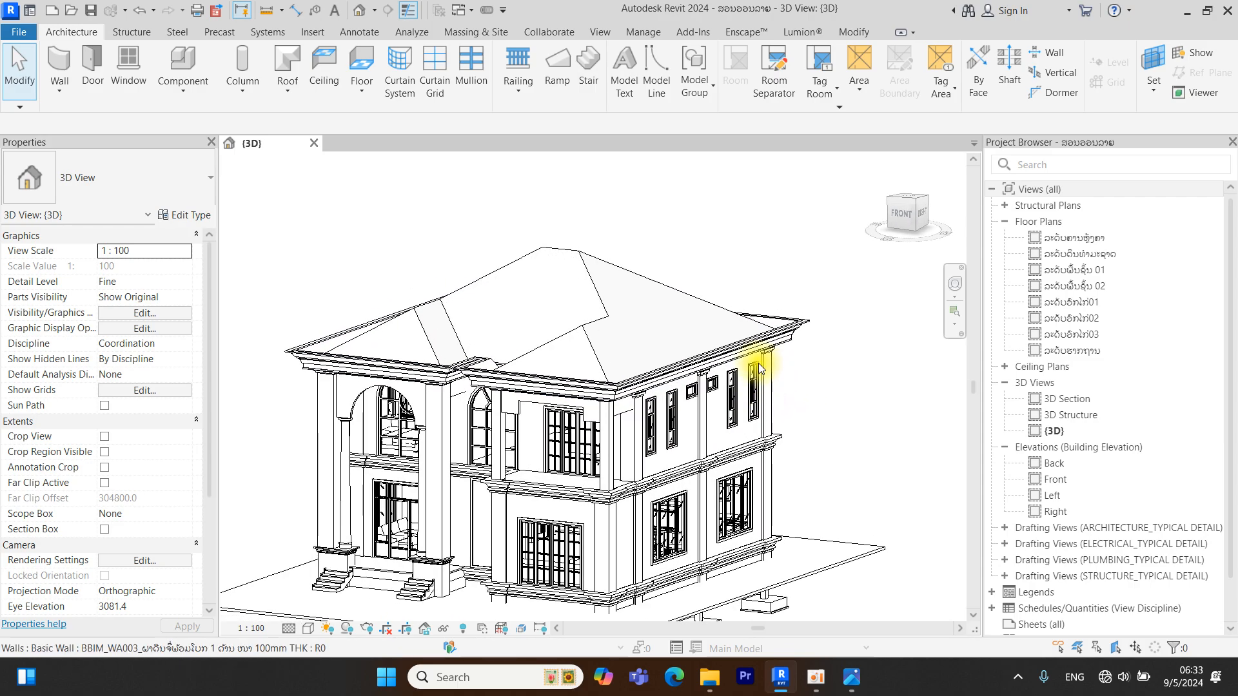
pyautogui.scroll(2, 624, 416)
pyautogui.click(625, 417)
pyautogui.press('Escape')
pyautogui.scroll(-5, 635, 393)
pyautogui.moveTo(636, 414); pyautogui.dragTo(569, 337, button='middle')
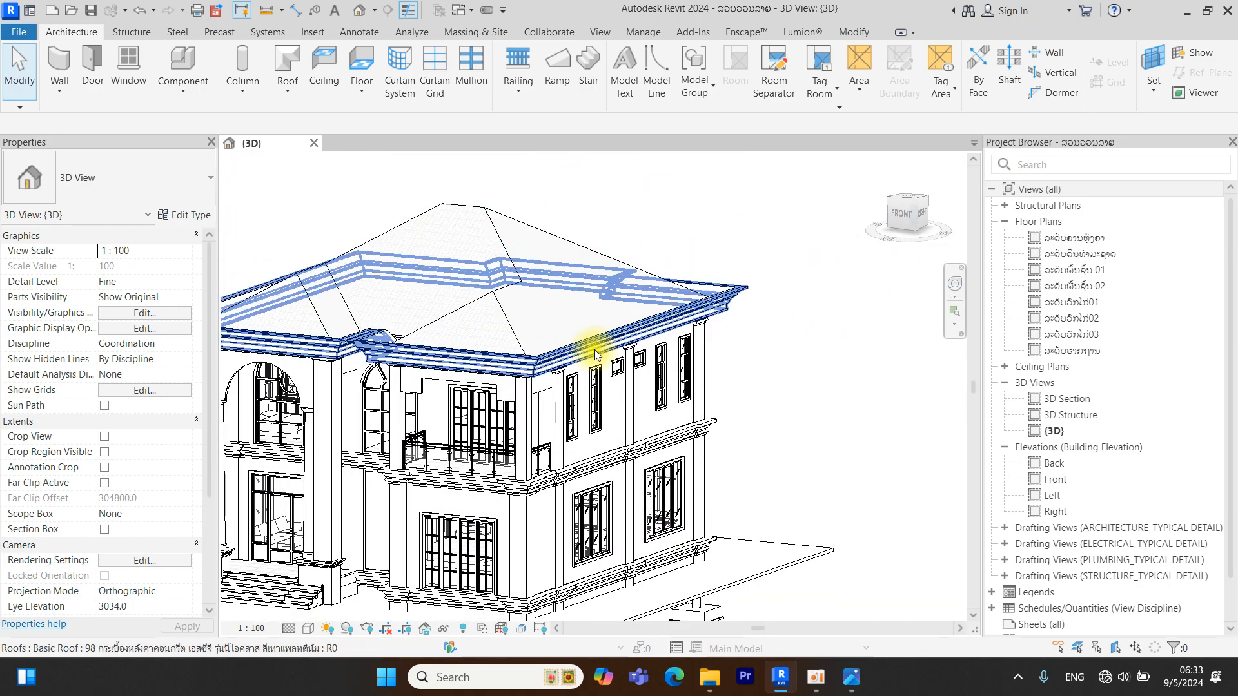
pyautogui.moveTo(740, 409)
pyautogui.mouseDown(button='middle')
pyautogui.moveTo(809, 437)
pyautogui.moveTo(844, 430)
pyautogui.mouseUp(button='middle')
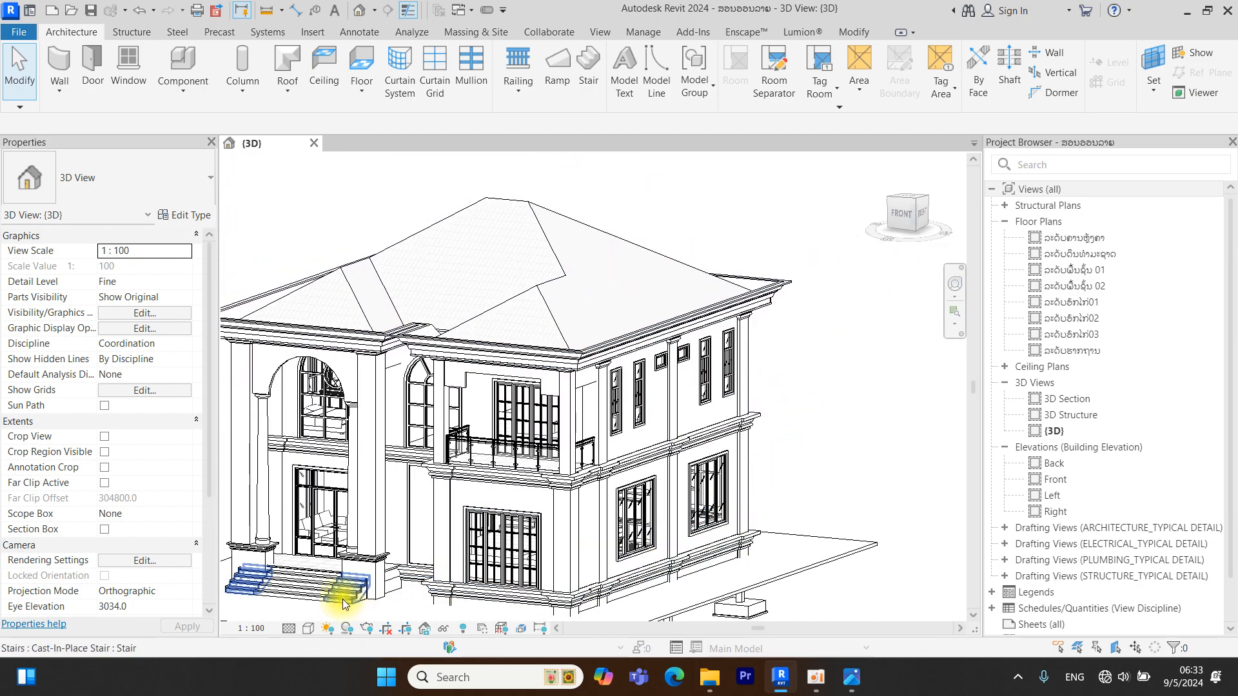
pyautogui.click(308, 628)
pyautogui.click(326, 565)
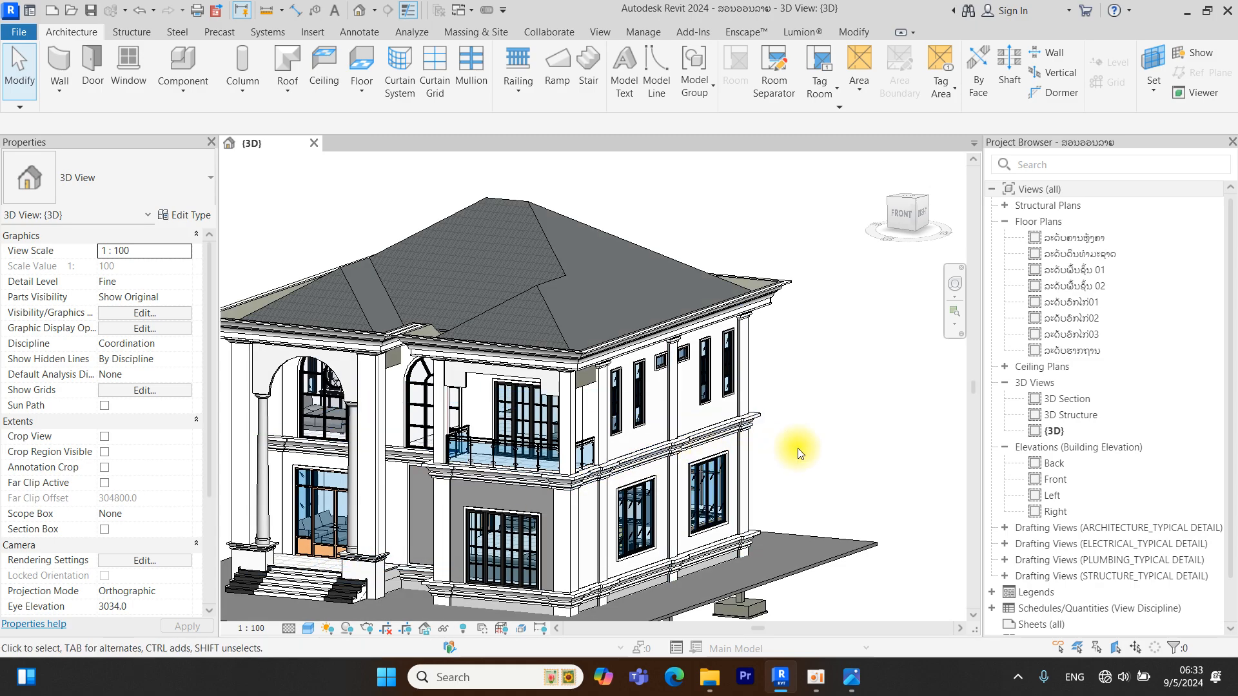
pyautogui.keyDown('shift'); pyautogui.moveTo(798, 448); pyautogui.dragTo(867, 514, button='middle'); pyautogui.keyUp('shift')
pyautogui.scroll(4, 542, 352)
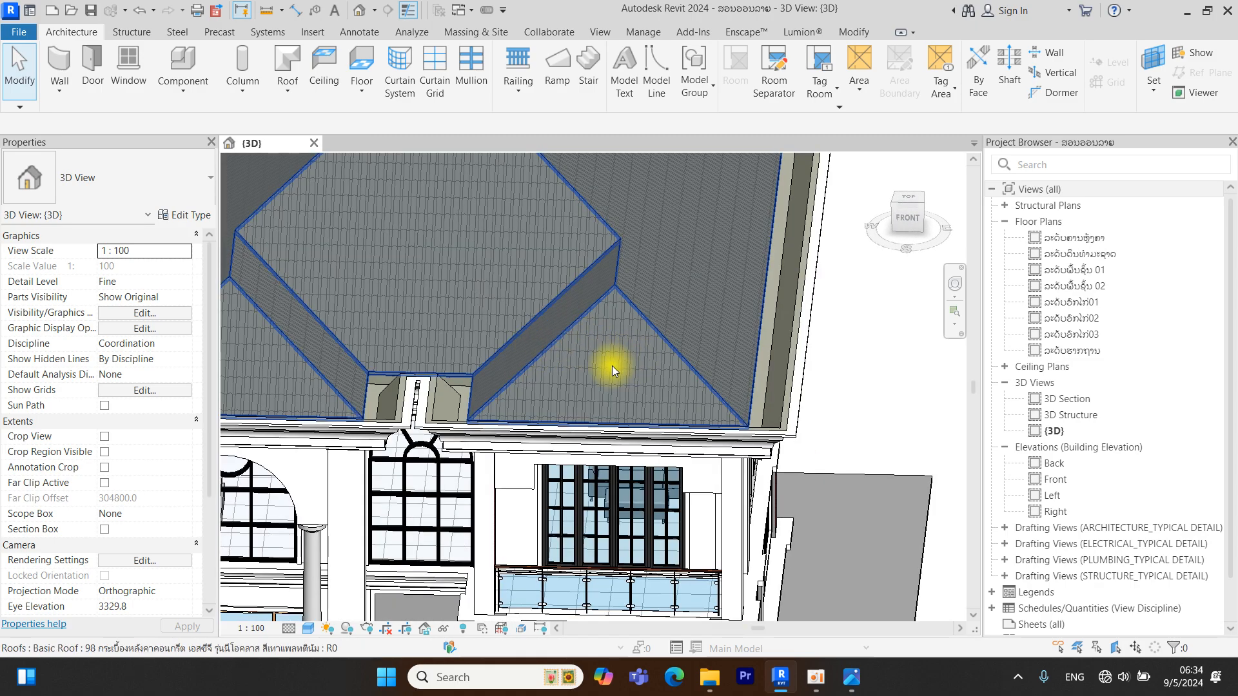
pyautogui.scroll(-3, 548, 380)
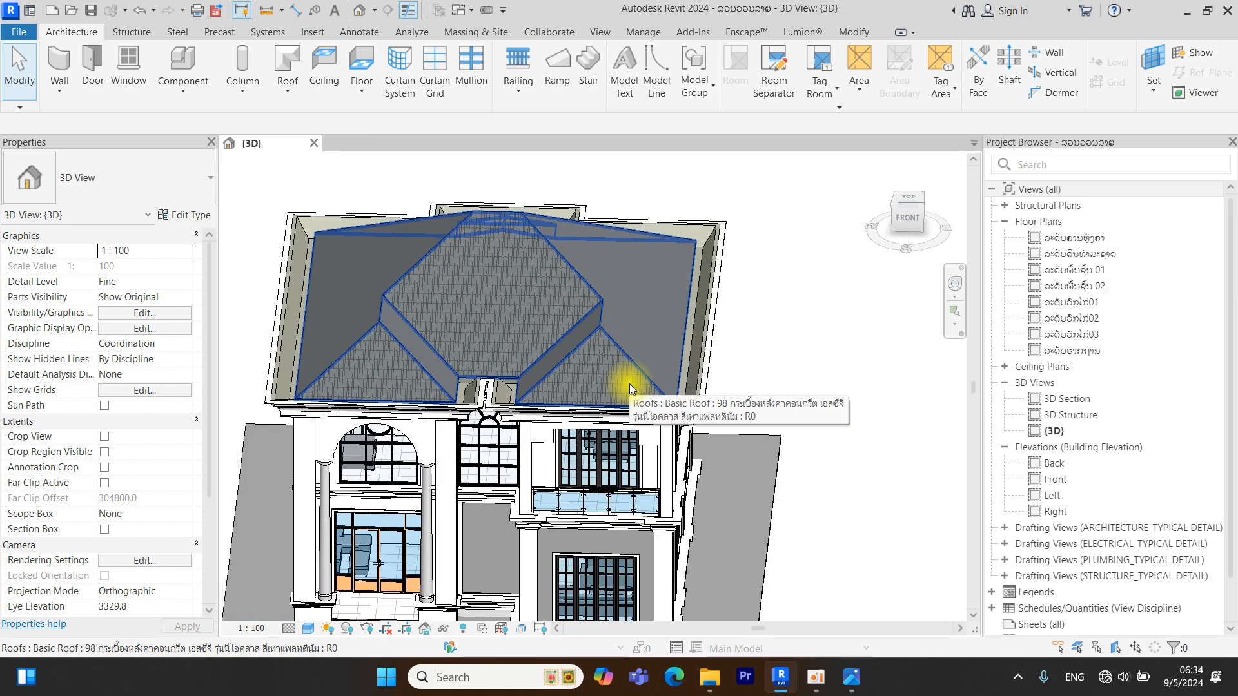
# Open the floor plan ລະດັບຄານຫຼັງຄາ and draw a building section across the full width of the house between grids C and D
pyautogui.doubleClick(1068, 238)
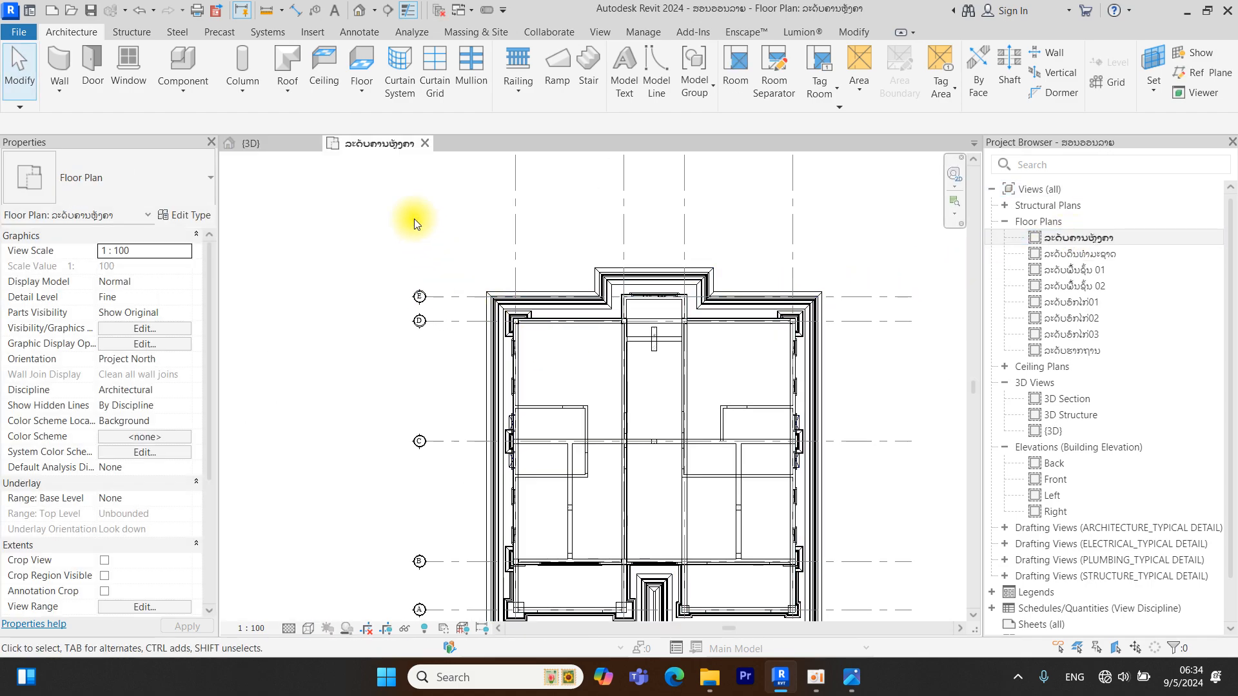
pyautogui.click(388, 10)
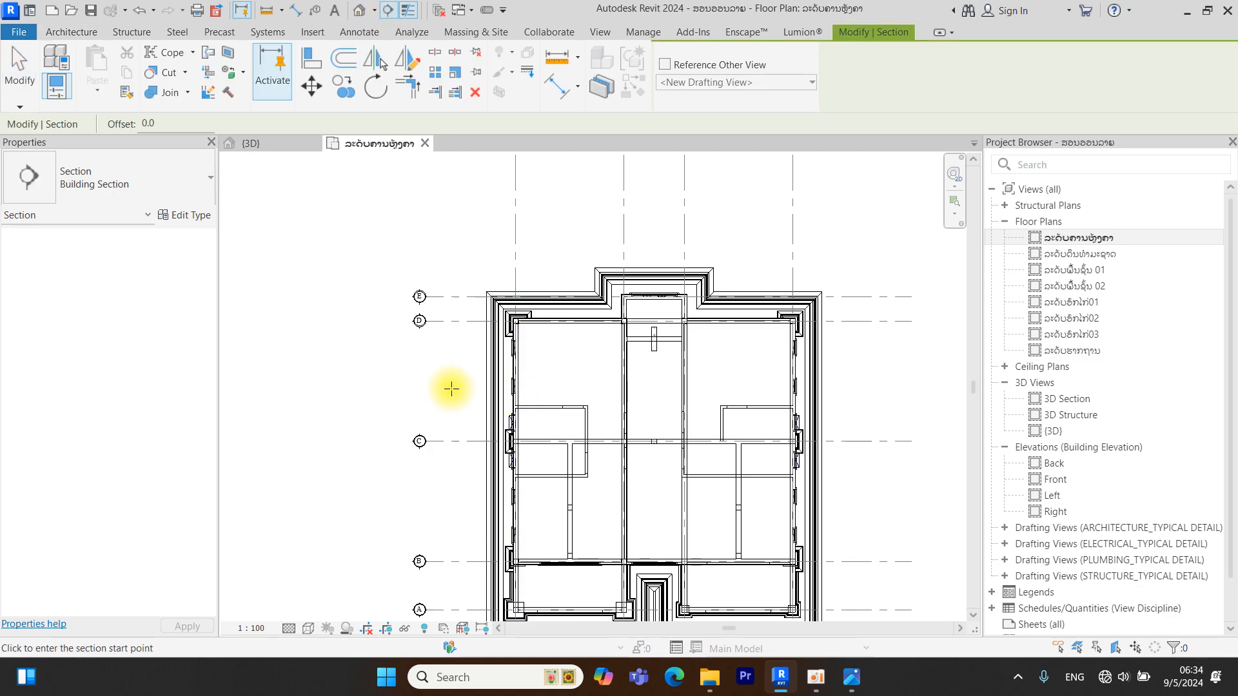
pyautogui.click(453, 388)
pyautogui.click(874, 388)
pyautogui.press('Escape')
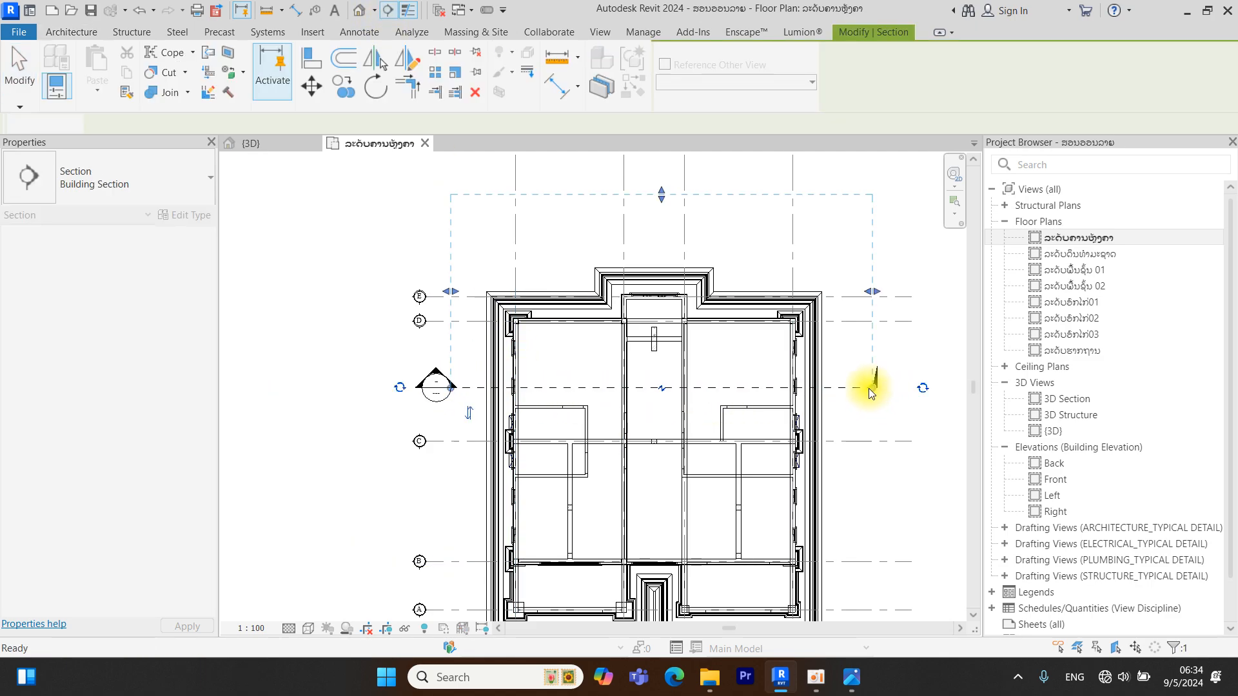
pyautogui.press('Escape')
# Open the new section view, inspect how the roof tile layer sits on the frame at the eave, and close the view
pyautogui.doubleClick(431, 380)
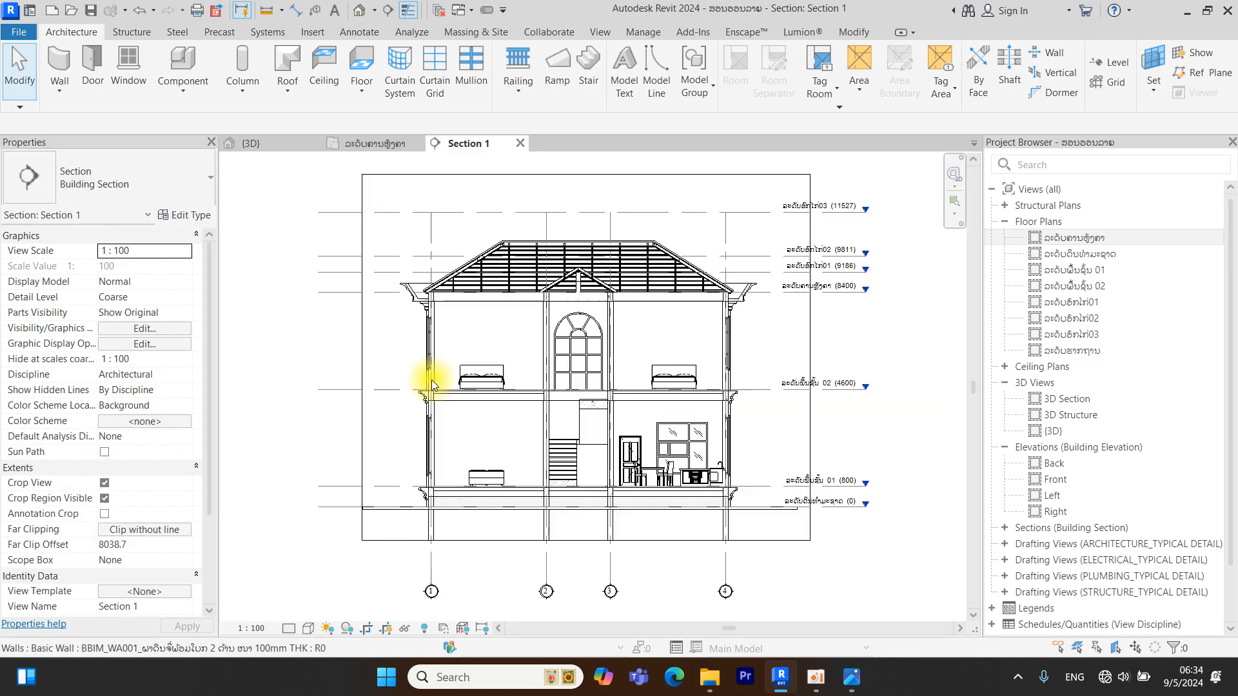
pyautogui.scroll(10, 451, 393)
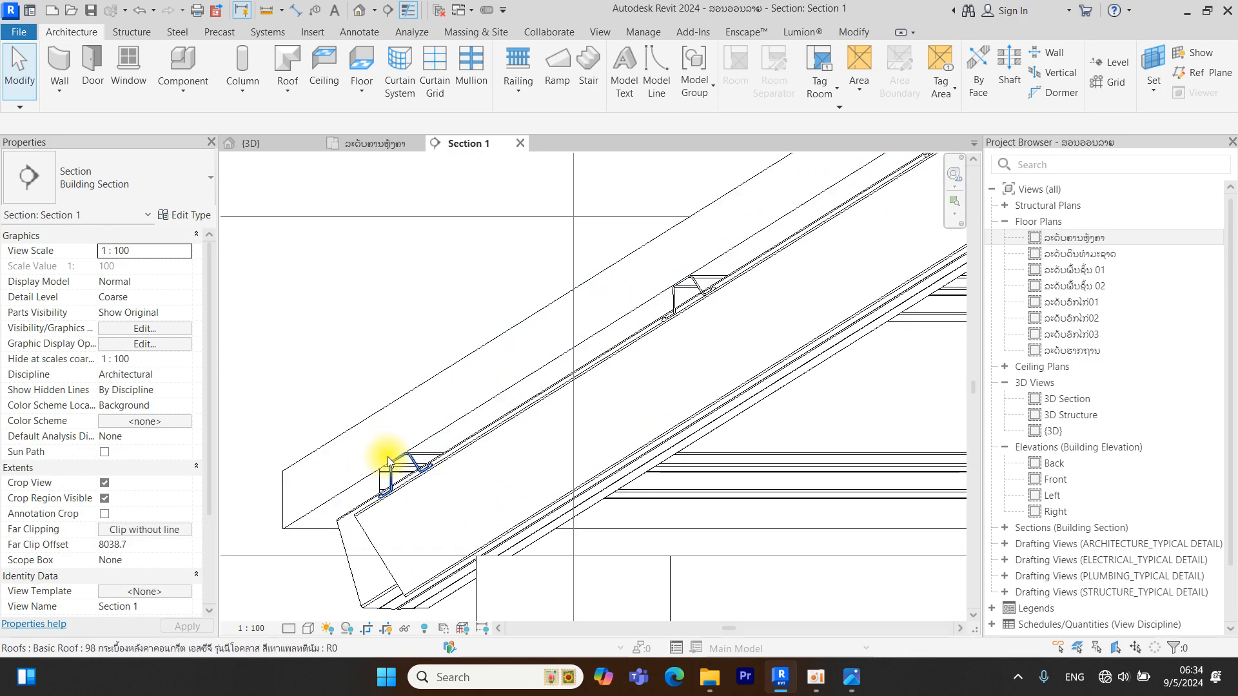
pyautogui.scroll(-8, 406, 473)
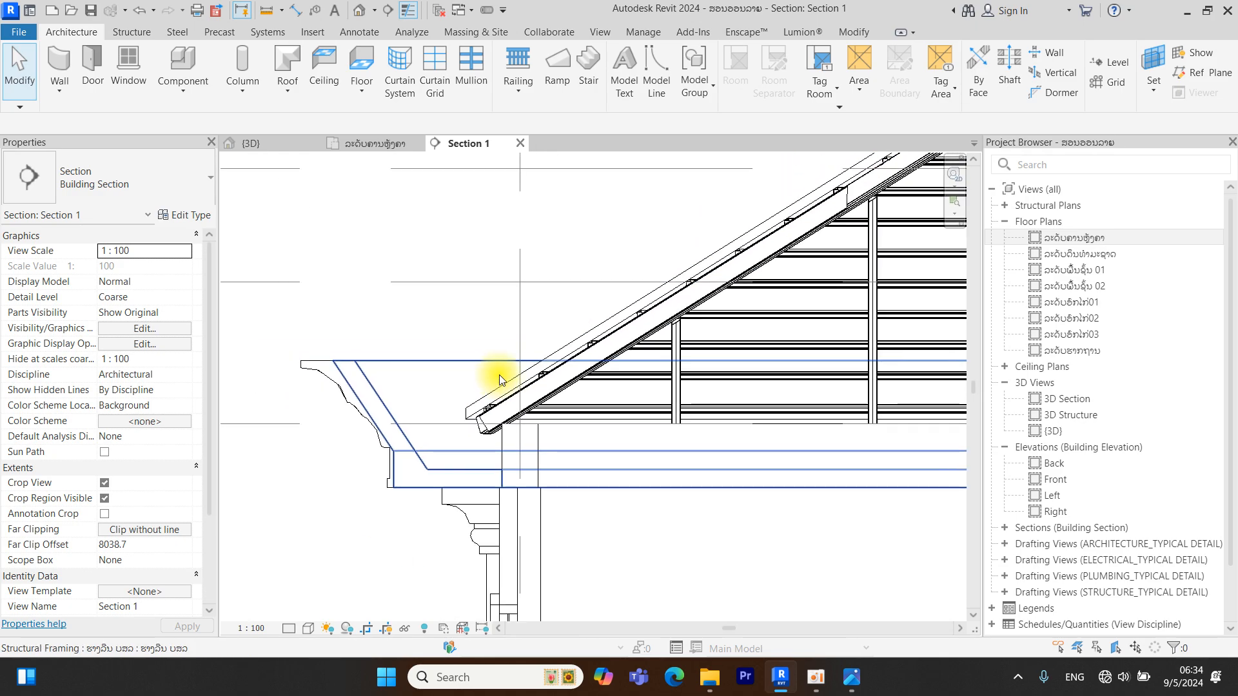
pyautogui.click(521, 143)
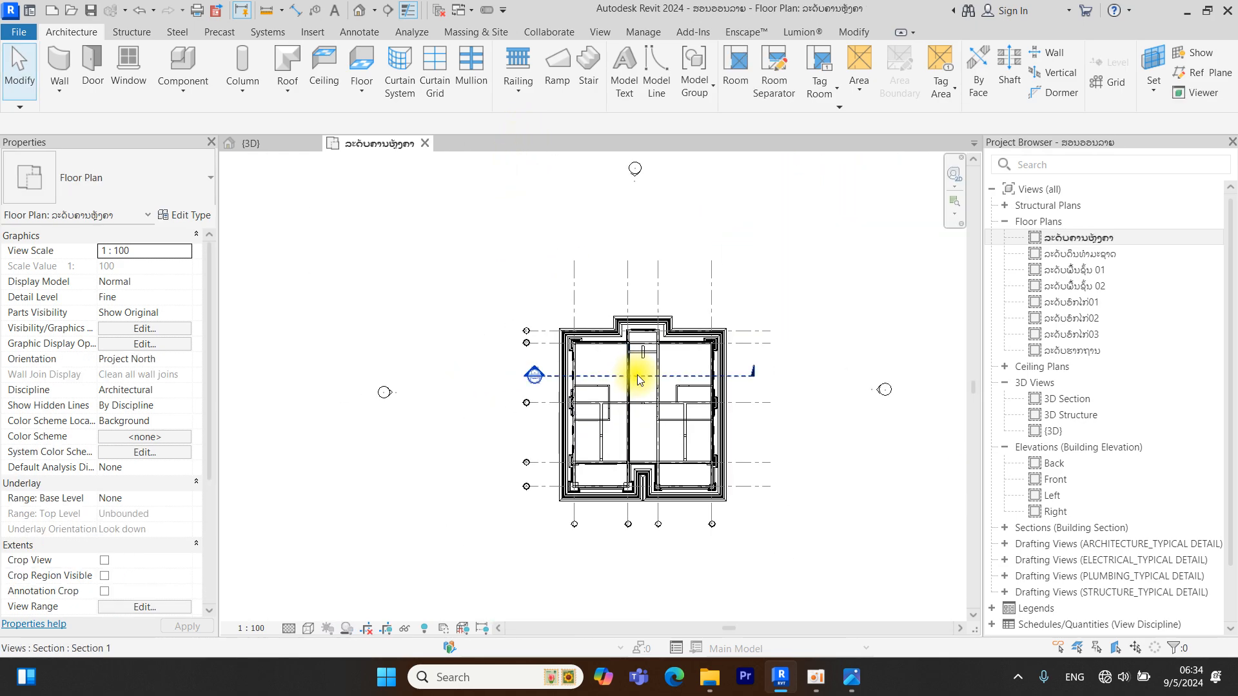
pyautogui.click(600, 376)
pyautogui.press('Escape')
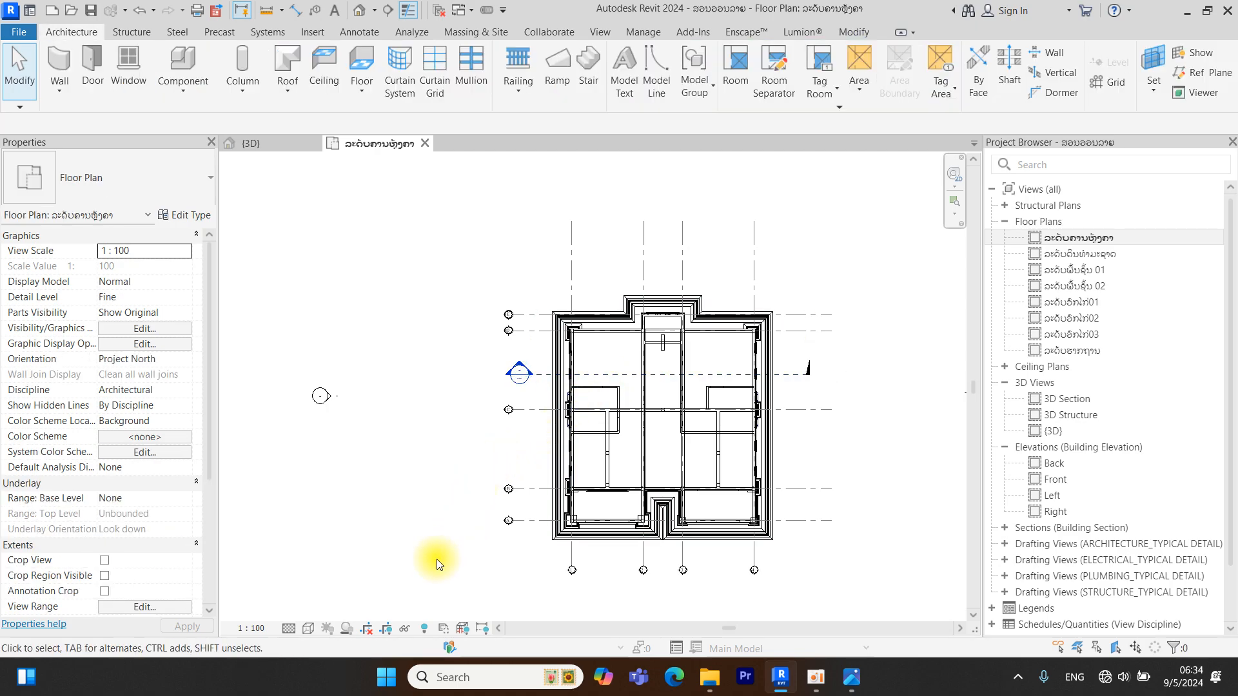
# Set the floor plan's visual style to Shaded
pyautogui.click(304, 626)
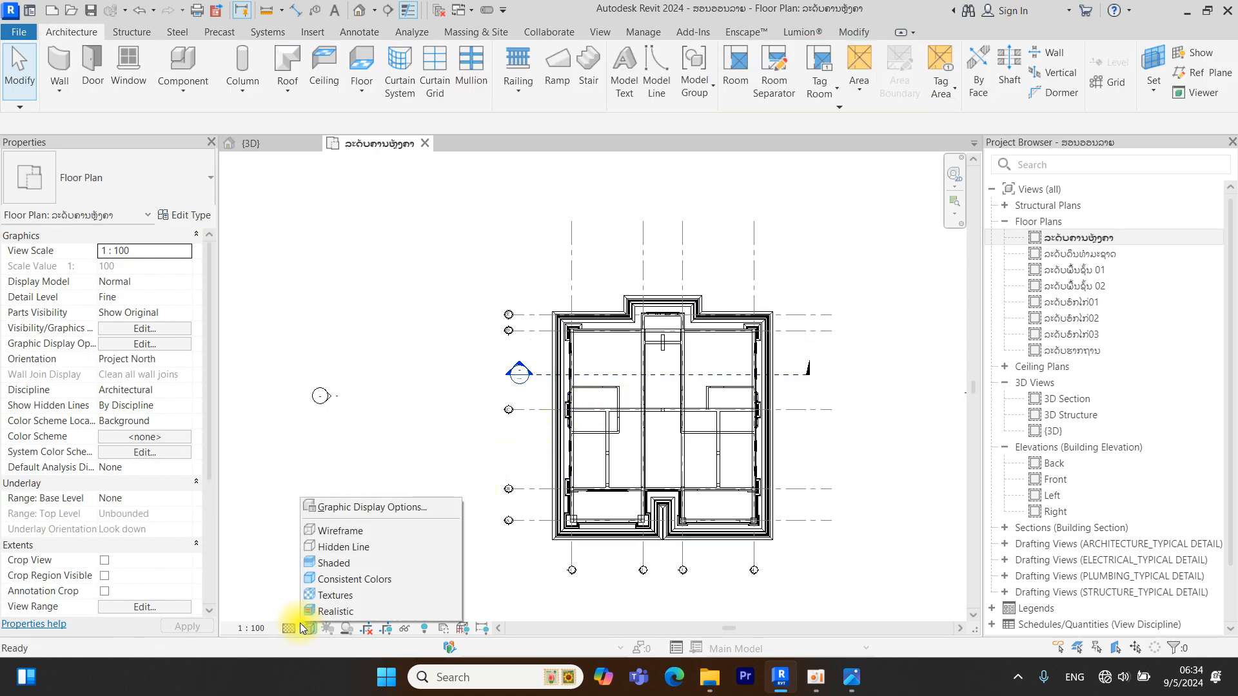
pyautogui.click(324, 563)
pyautogui.scroll(3, 633, 373)
pyautogui.scroll(-3, 633, 373)
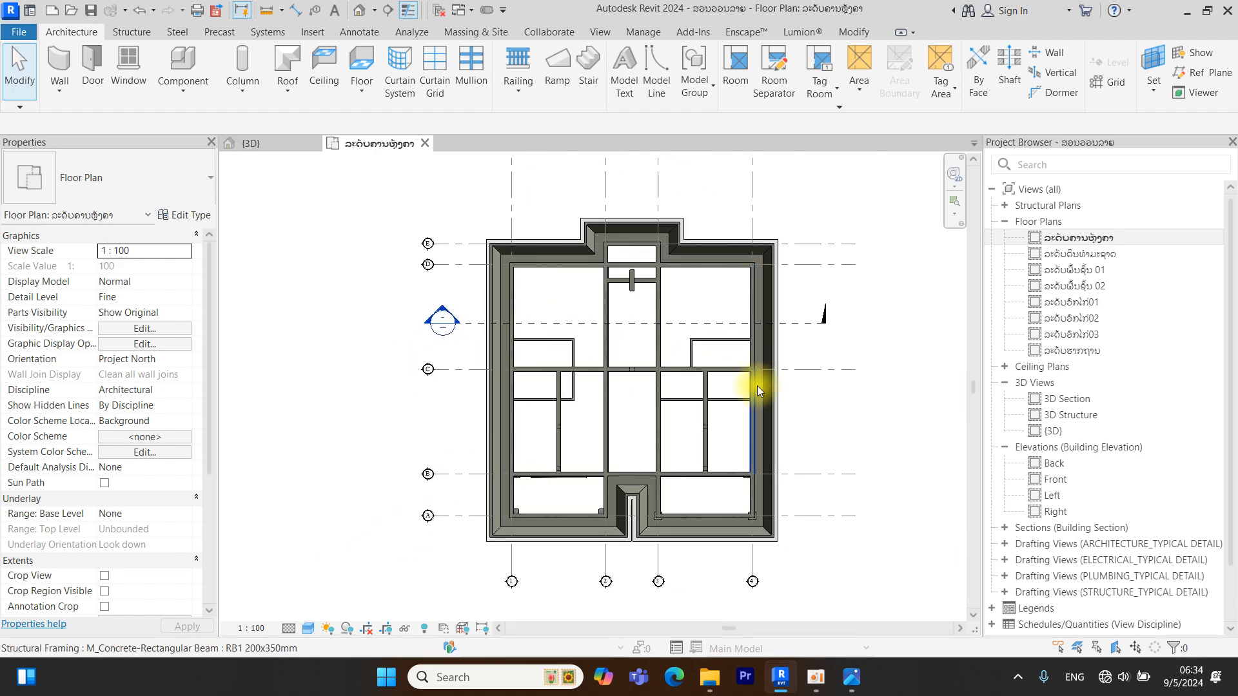
# Set the floor plan's view range to a top offset of 1800 and a cut plane offset of 1200
pyautogui.scroll(-5, 147, 366)
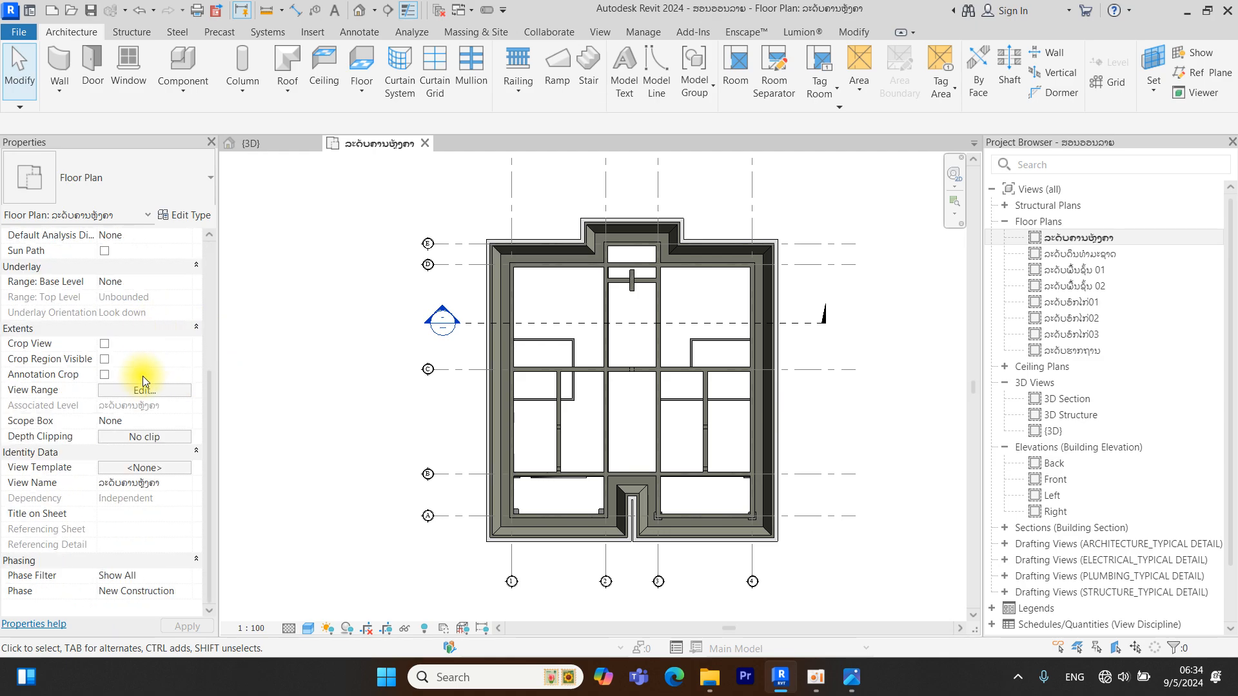
pyautogui.click(133, 389)
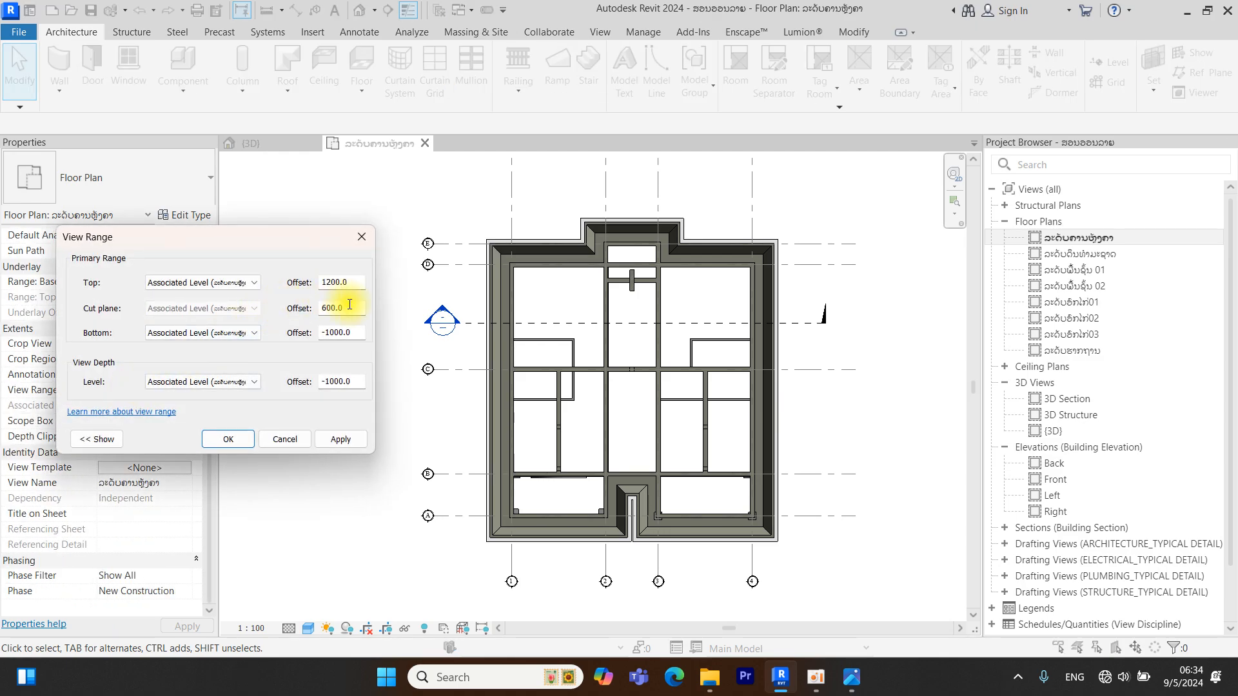
pyautogui.moveTo(348, 282); pyautogui.dragTo(308, 285)
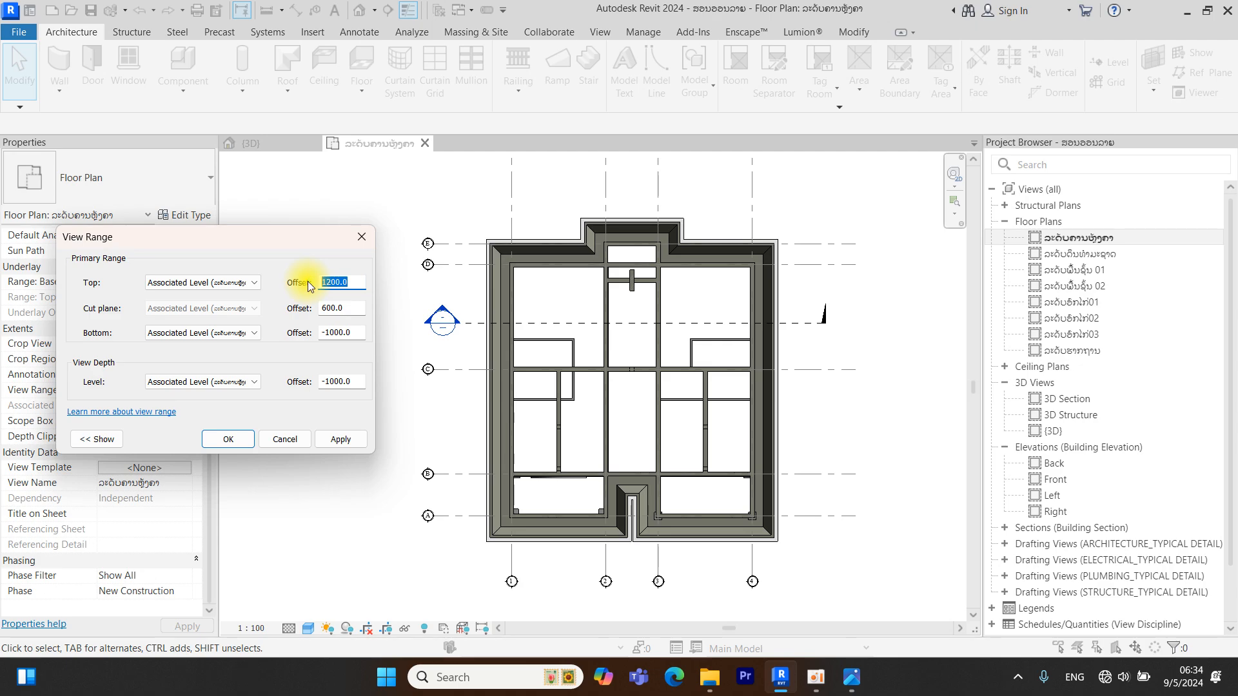
pyautogui.write('18')
pyautogui.click(353, 440)
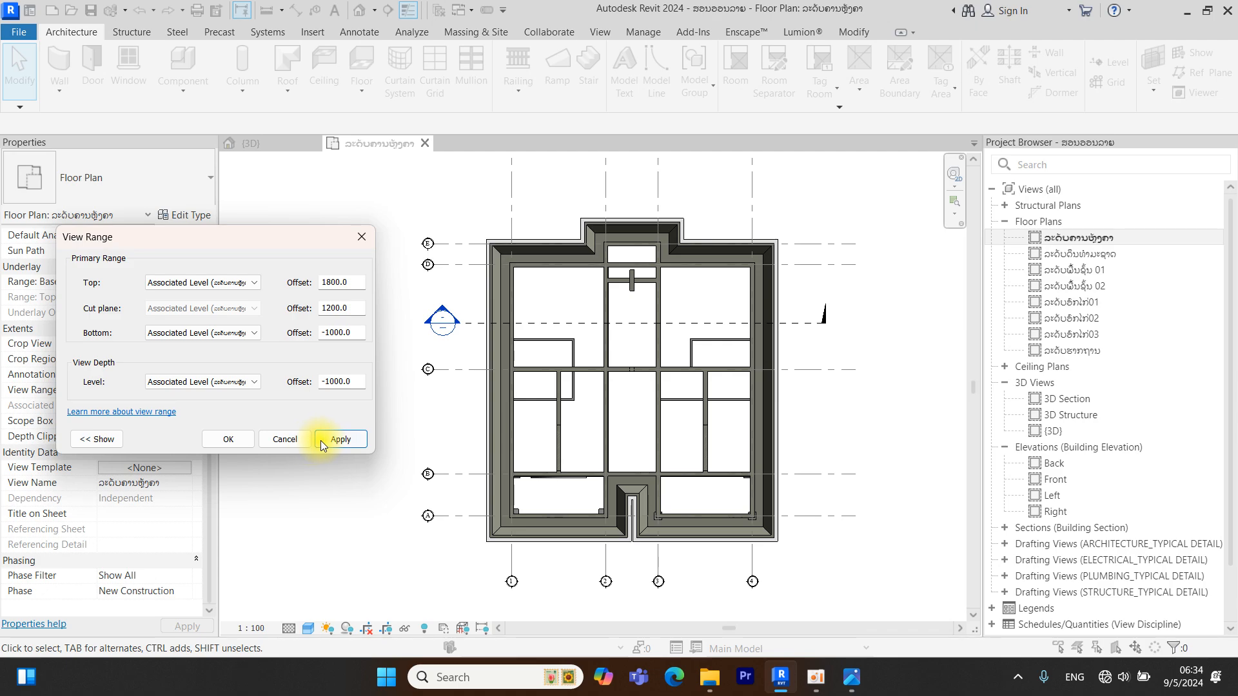
pyautogui.click(245, 441)
pyautogui.hotkey('ctrl', '2')
pyautogui.keyDown('ctrl'); pyautogui.moveTo(407, 609); pyautogui.dragTo(444, 642); pyautogui.keyUp('ctrl')
pyautogui.moveTo(431, 445); pyautogui.dragTo(424, 606)
pyautogui.moveTo(468, 555); pyautogui.dragTo(423, 606)
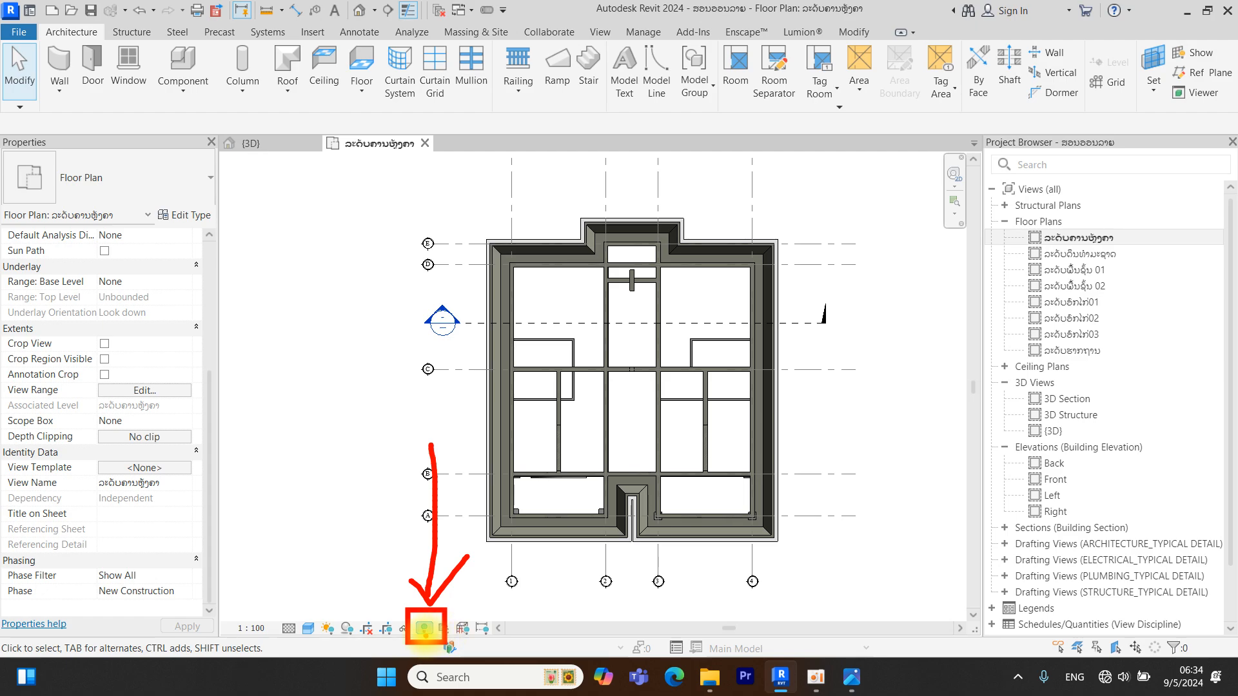
pyautogui.press('Escape')
# Reveal hidden elements in the floor plan, unhide the roof's category, and leave the reveal mode
pyautogui.click(423, 628)
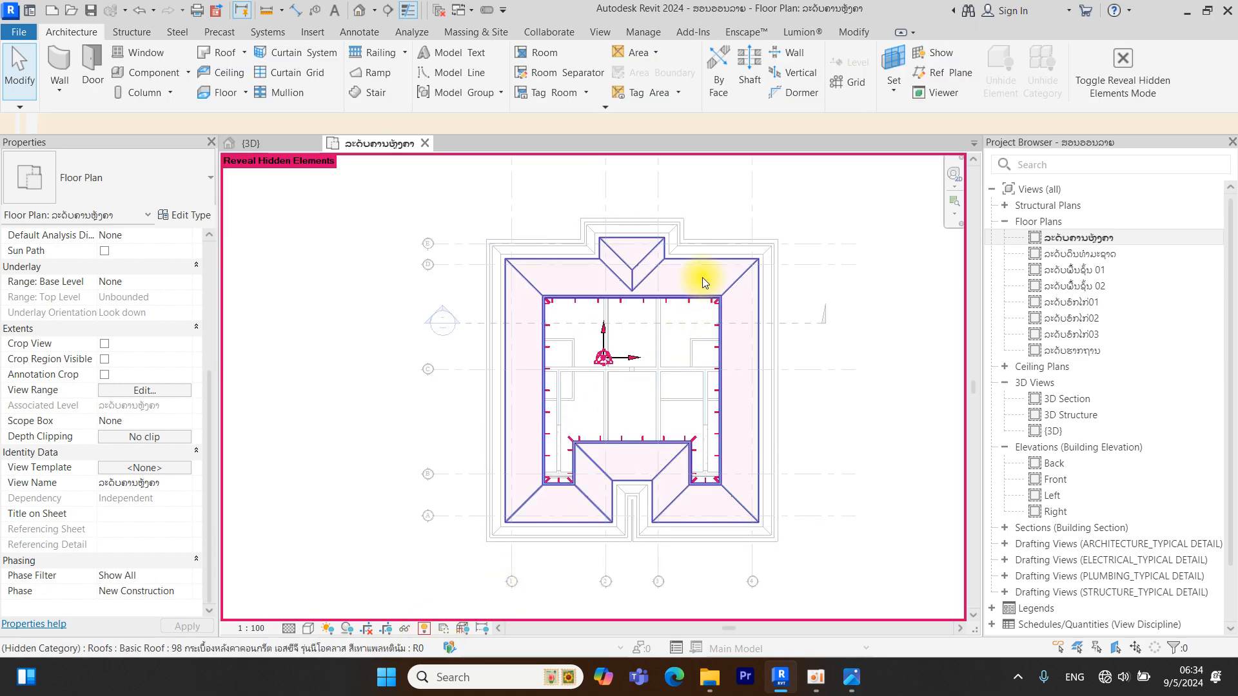
pyautogui.click(702, 277)
pyautogui.rightClick(702, 277)
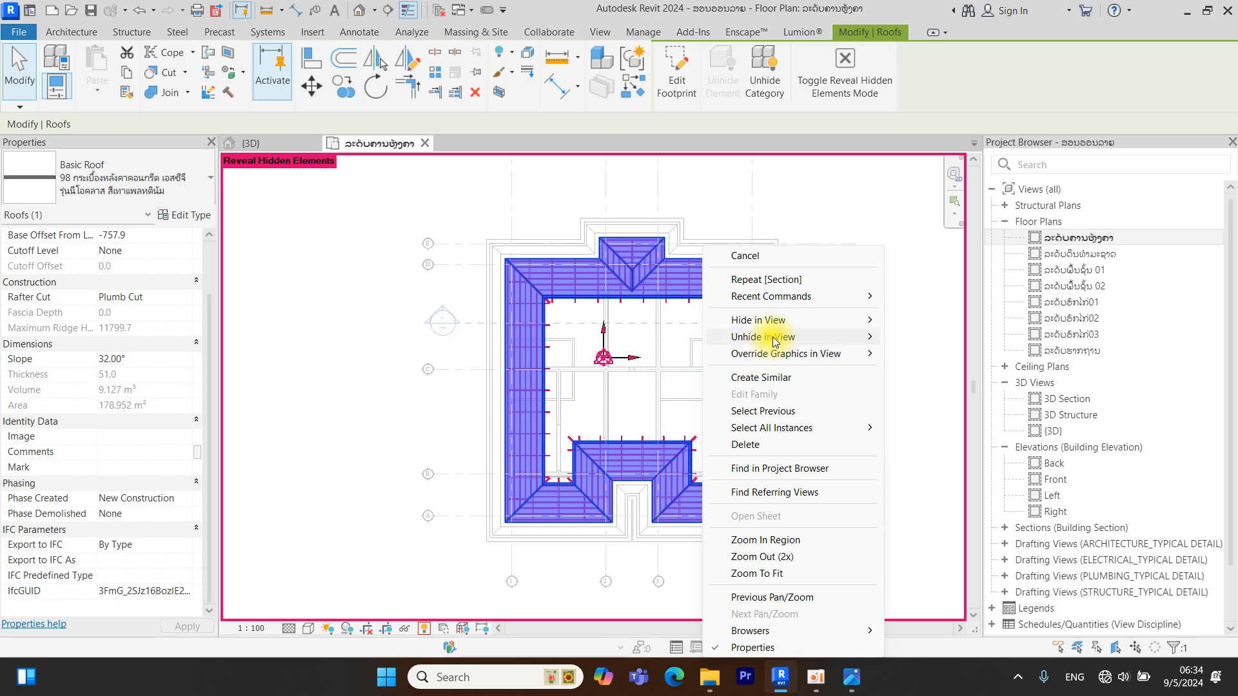
pyautogui.moveTo(775, 342)
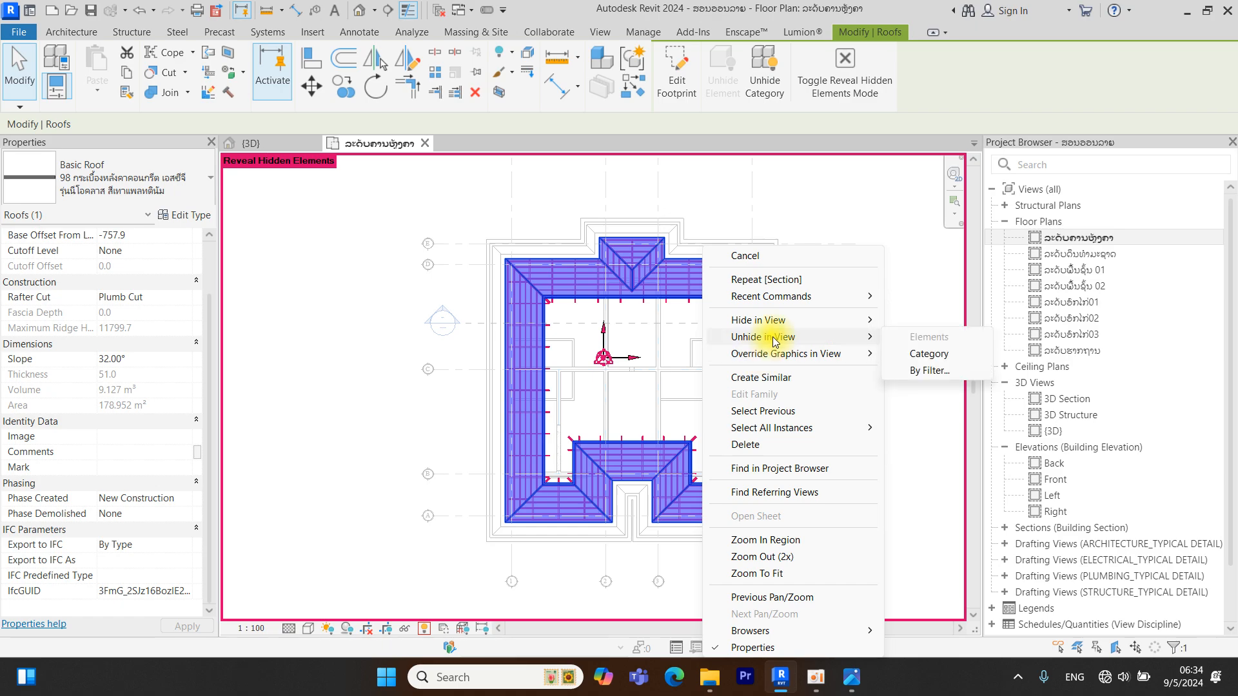
pyautogui.click(928, 353)
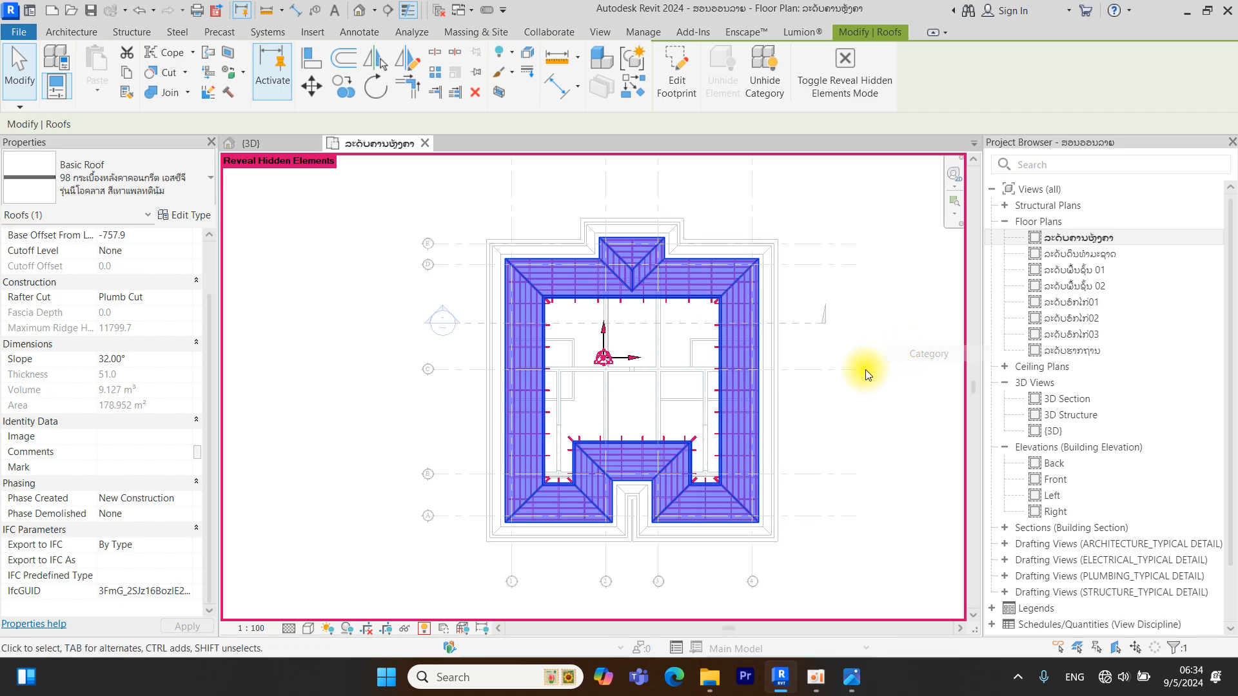
pyautogui.click(425, 630)
# Set the floor plan's visual style to Hidden Line
pyautogui.scroll(3, 682, 234)
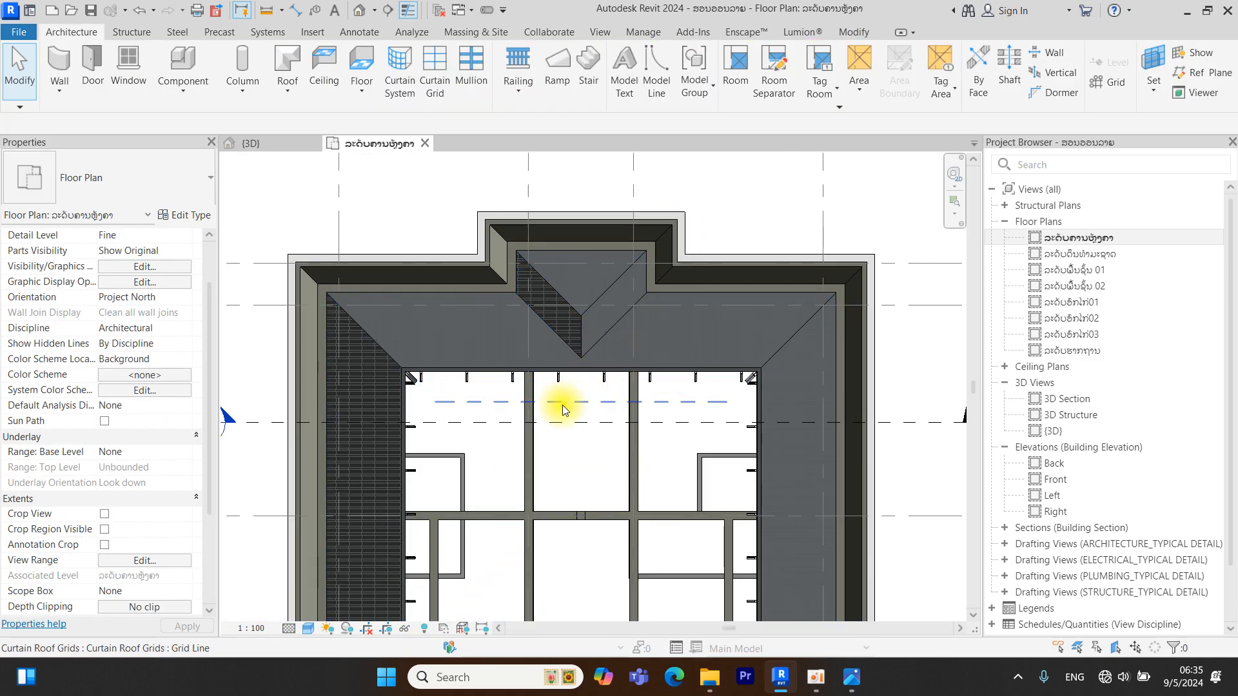
pyautogui.click(308, 629)
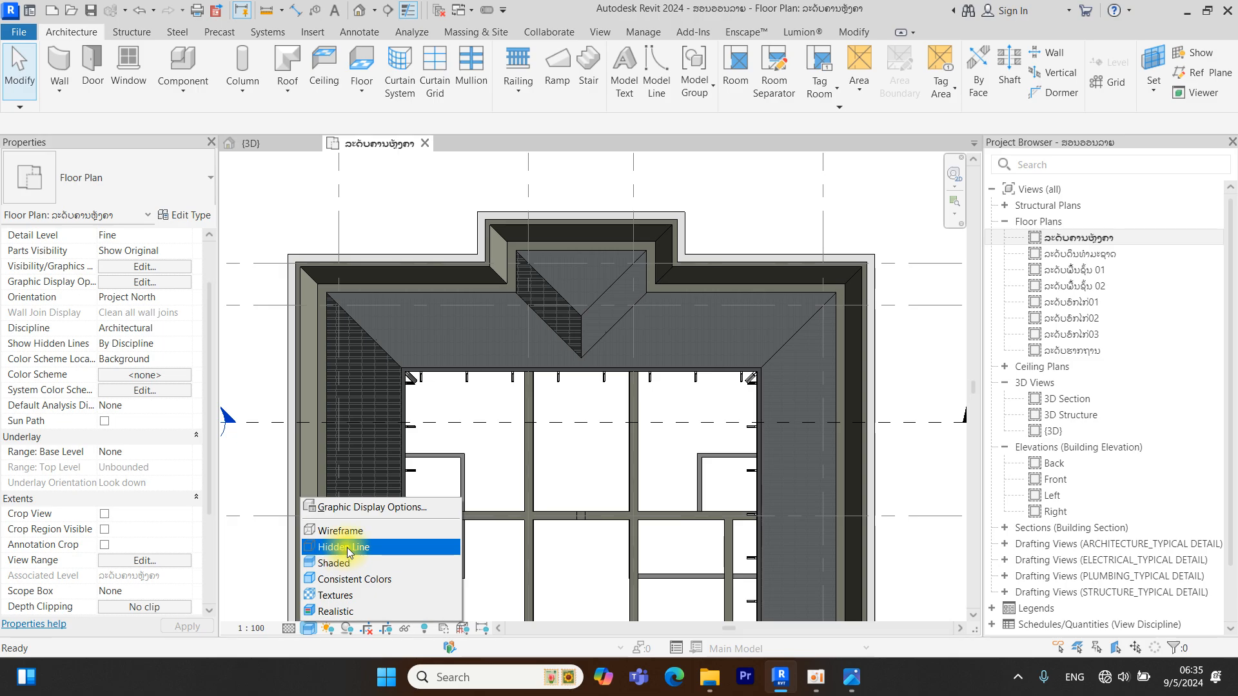
pyautogui.click(348, 553)
pyautogui.scroll(-4, 812, 393)
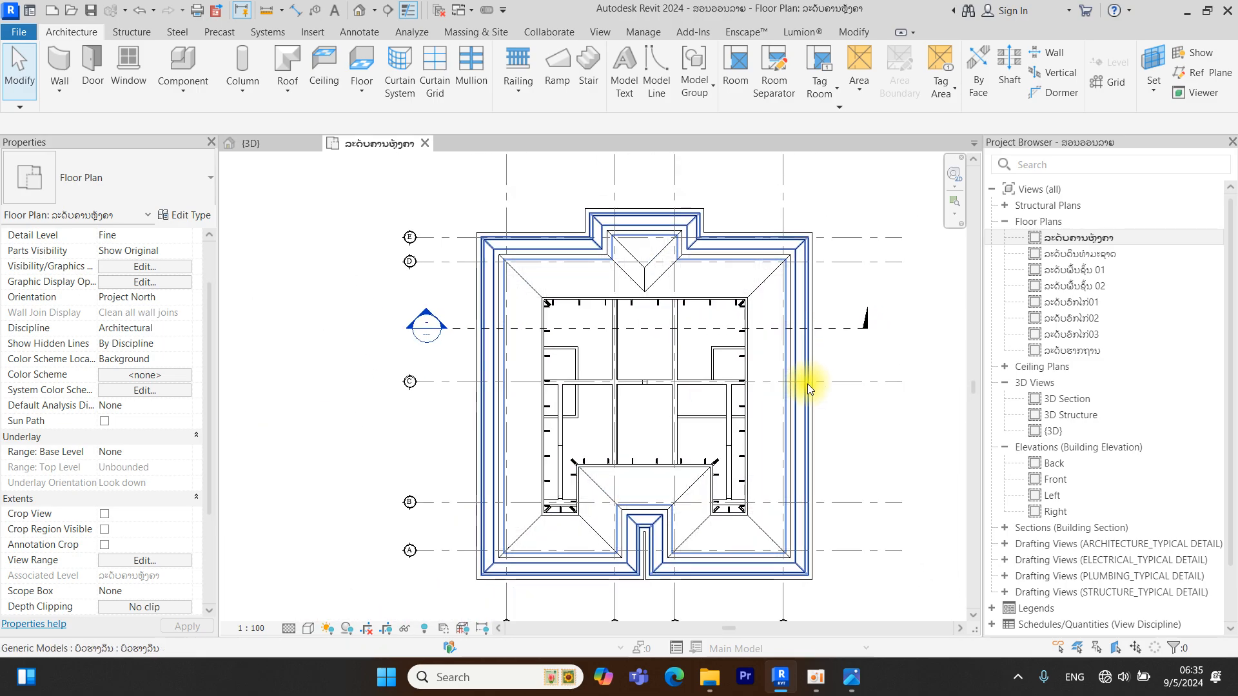
# Return to the 3D view and examine the tiled roof up close, from the home orientation and from the front corner
pyautogui.click(271, 148)
pyautogui.keyDown('shift'); pyautogui.moveTo(696, 365); pyautogui.dragTo(760, 434, button='middle'); pyautogui.keyUp('shift')
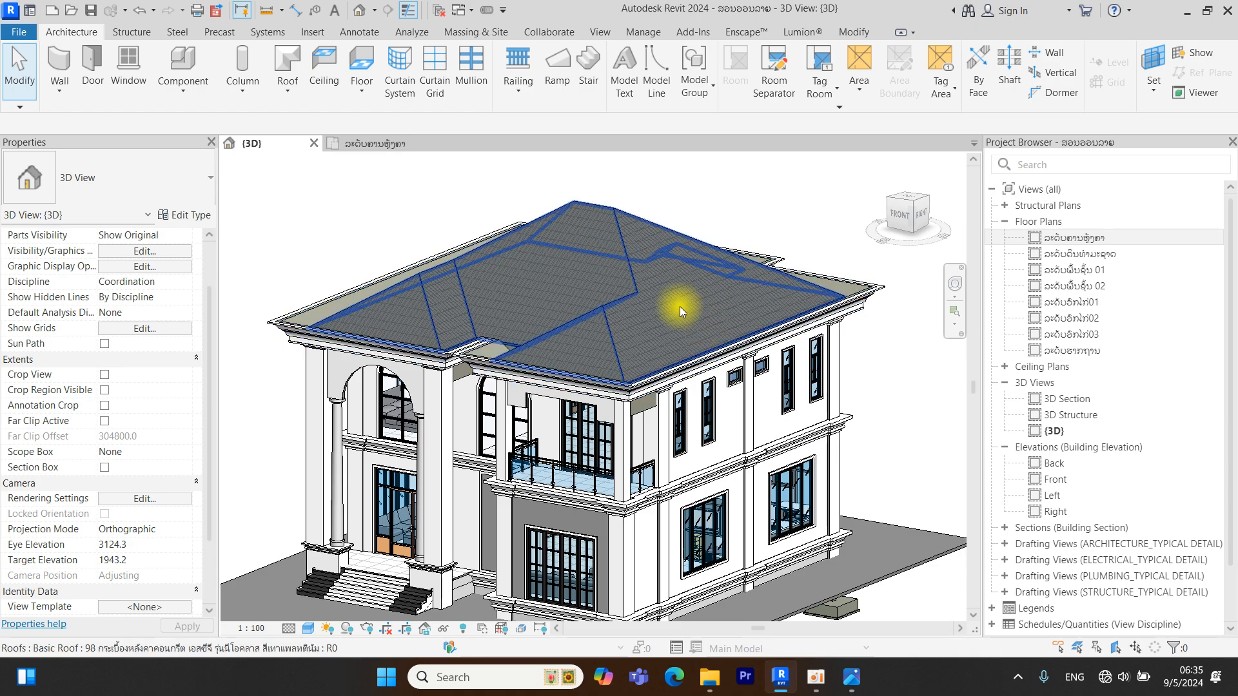
pyautogui.scroll(2, 659, 299)
pyautogui.click(659, 299)
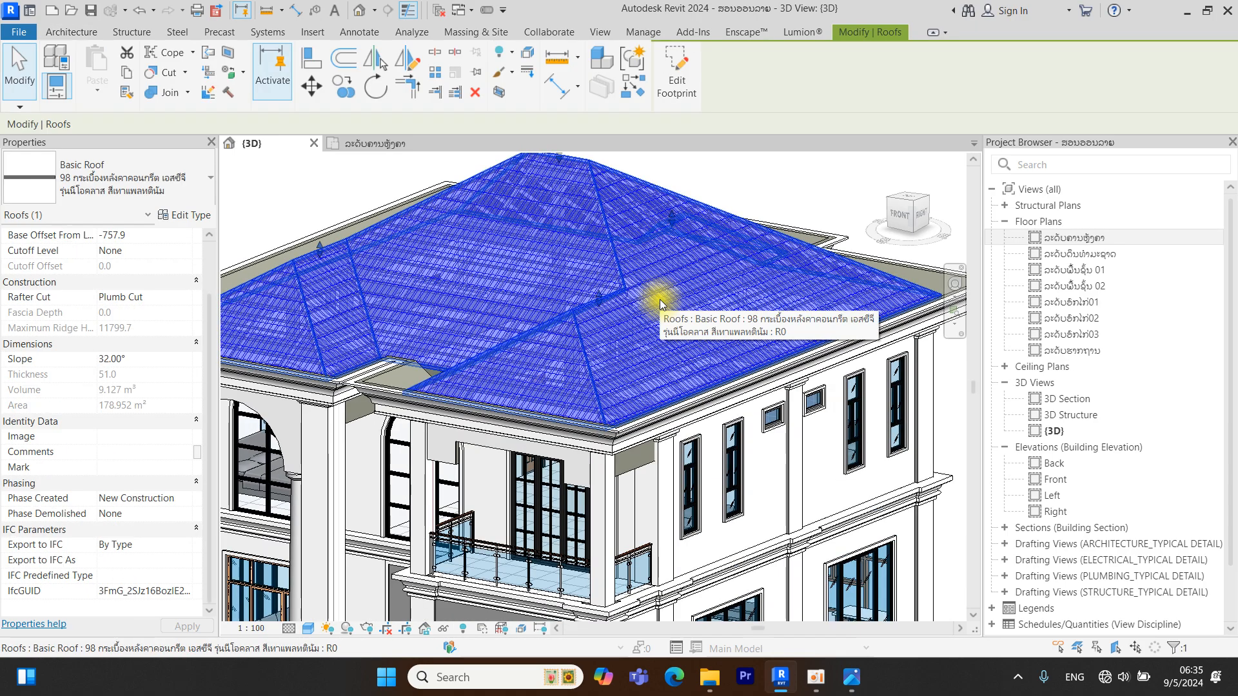
pyautogui.press('Escape')
pyautogui.scroll(-3, 659, 299)
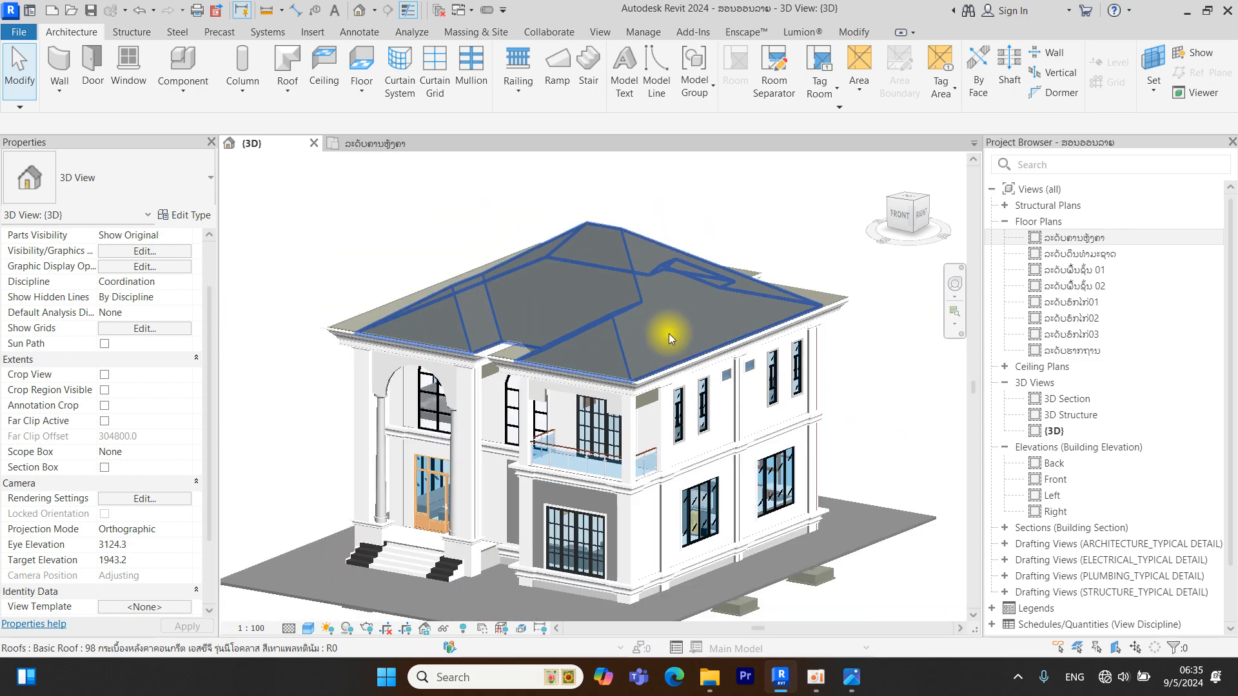
pyautogui.keyDown('shift'); pyautogui.moveTo(668, 334); pyautogui.dragTo(584, 316, button='middle'); pyautogui.keyUp('shift')
pyautogui.moveTo(845, 354); pyautogui.dragTo(829, 345, button='middle')
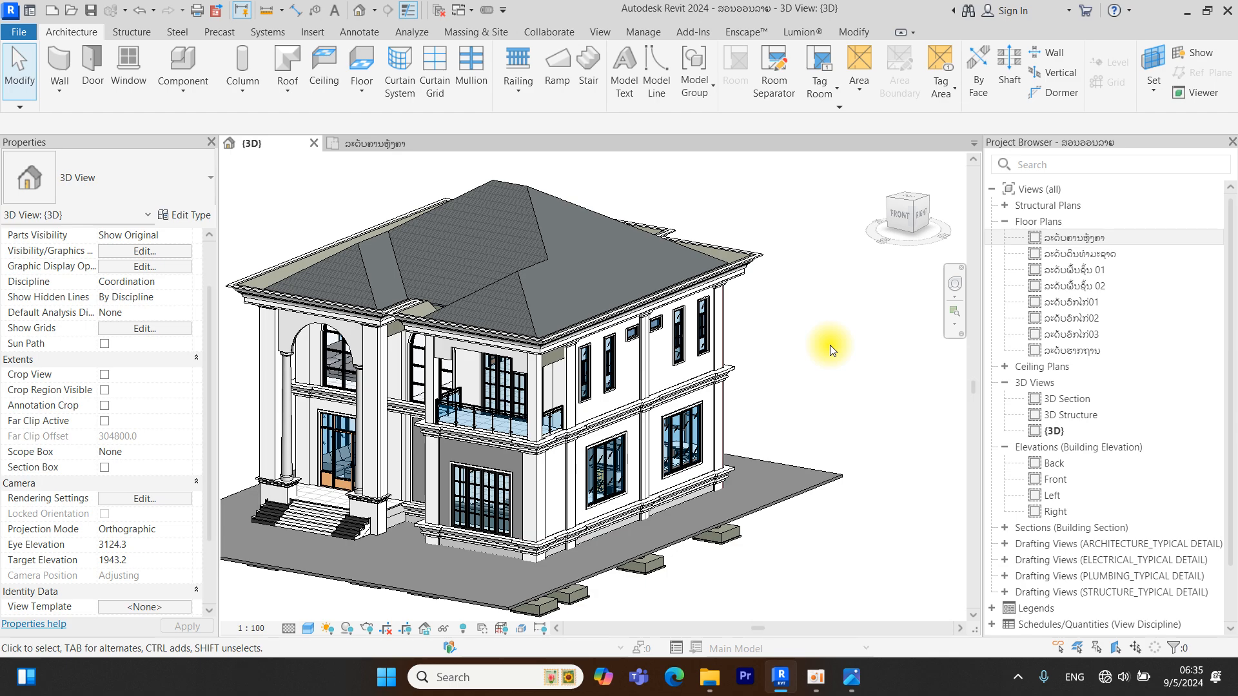
pyautogui.click(875, 164)
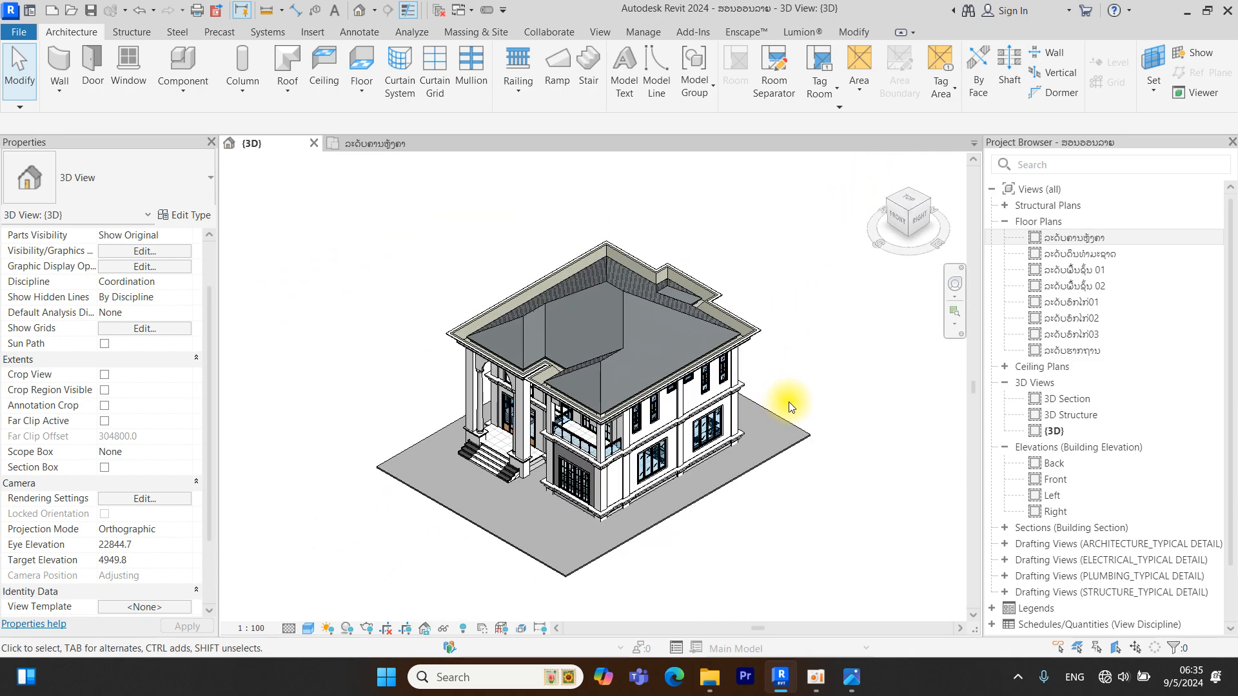
pyautogui.keyDown('shift'); pyautogui.moveTo(791, 401); pyautogui.dragTo(691, 475, button='middle'); pyautogui.keyUp('shift')
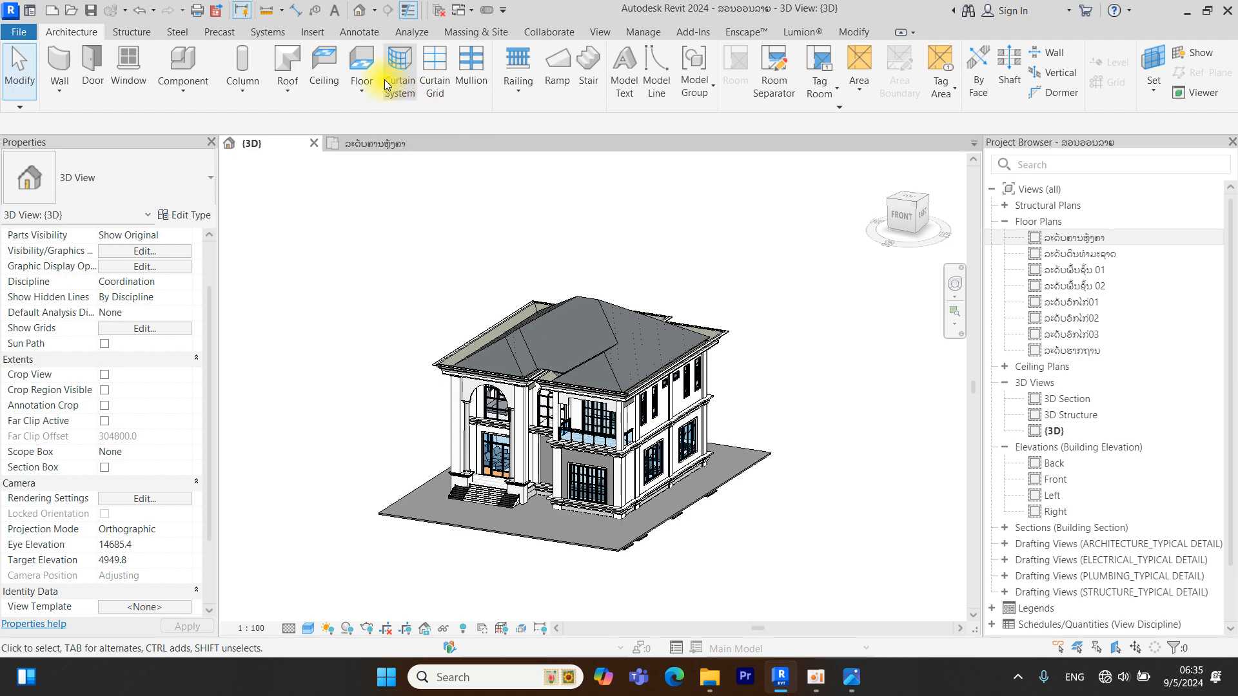
# Start loading a family and browse drive D: through tempate brong and 01 BRONG_Info Revit for Construction Drawing Course to the 01 Family folder
pyautogui.click(325, 35)
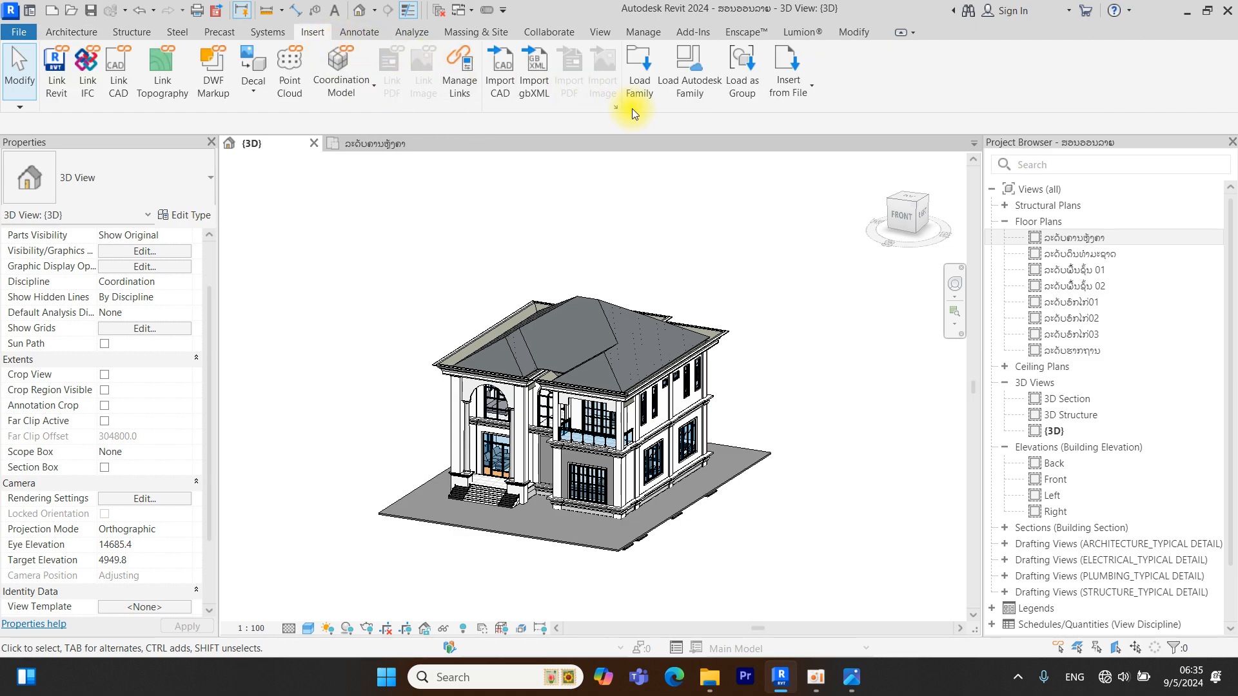
pyautogui.click(640, 80)
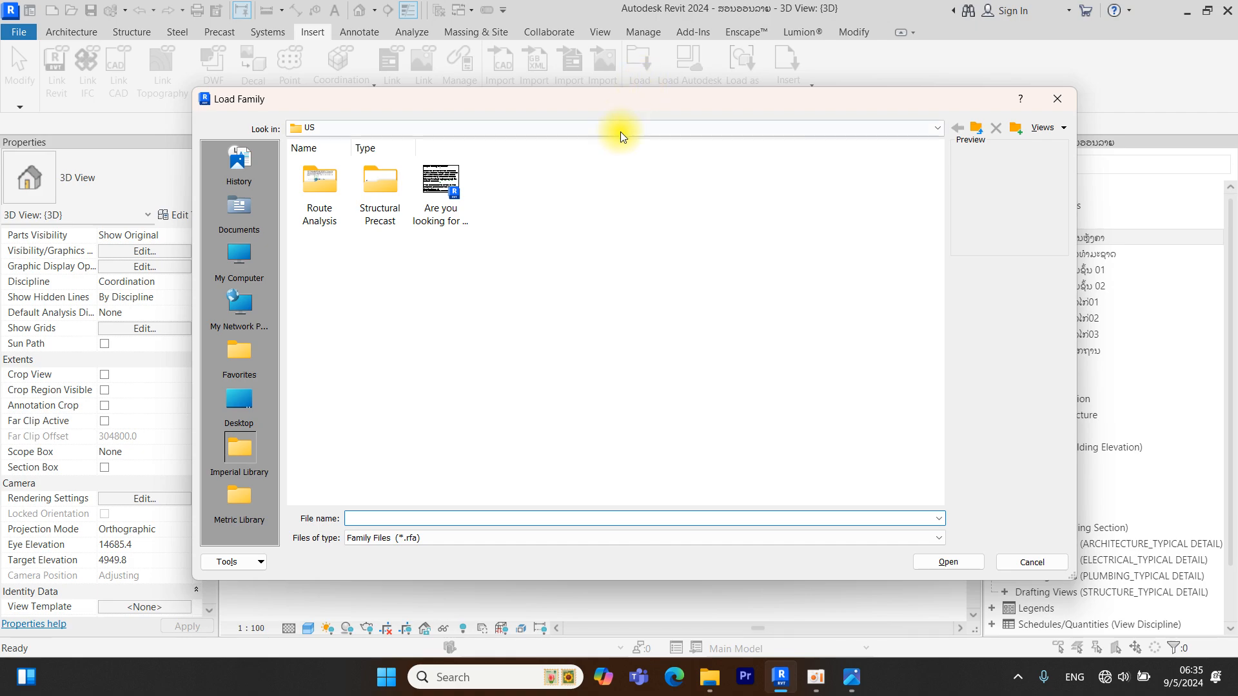
pyautogui.click(250, 264)
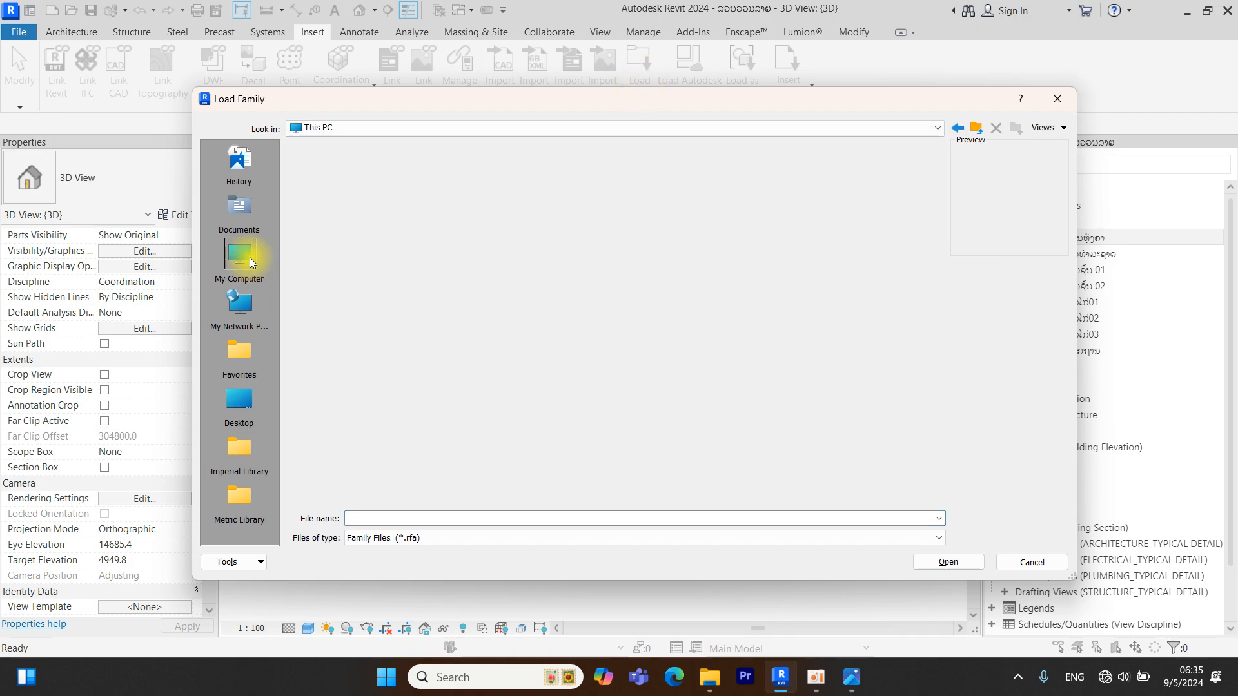
pyautogui.doubleClick(374, 222)
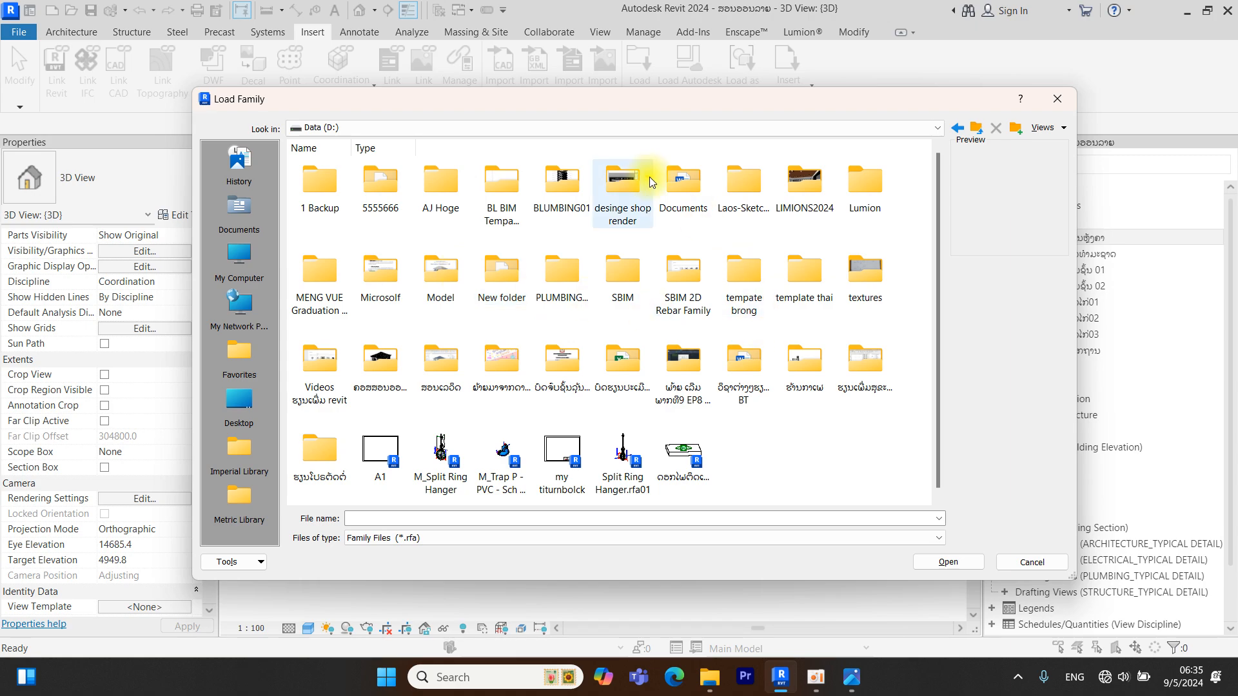
pyautogui.doubleClick(746, 281)
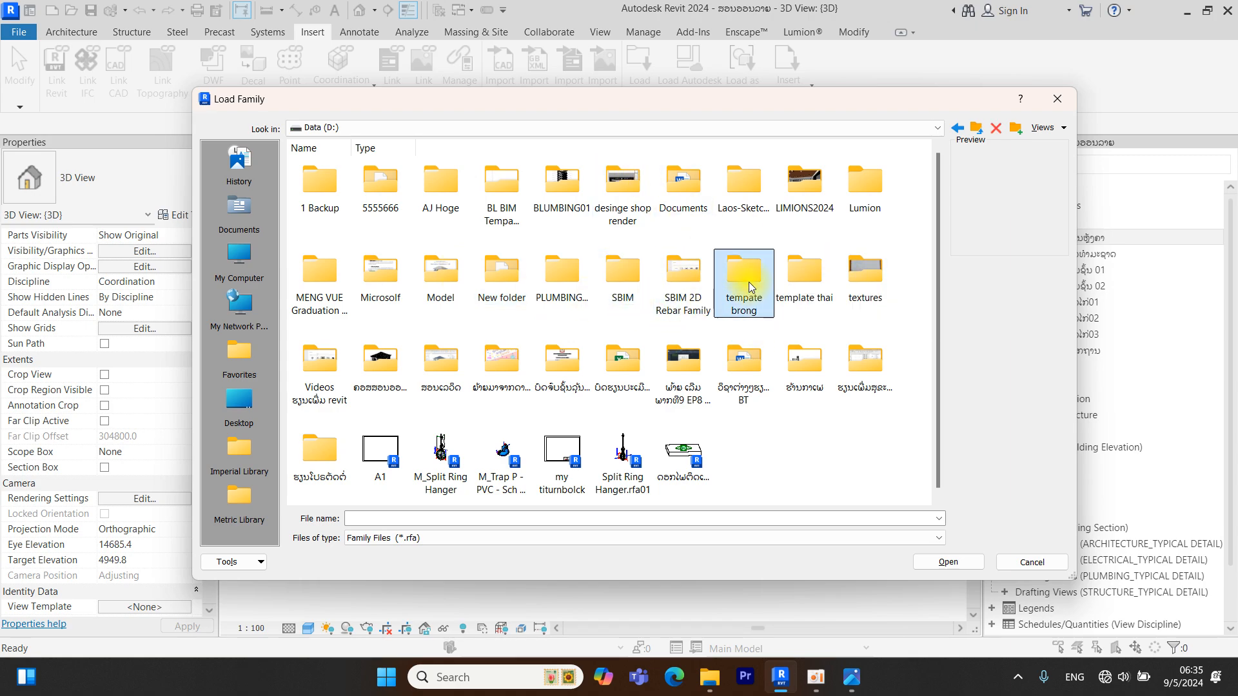
pyautogui.doubleClick(341, 188)
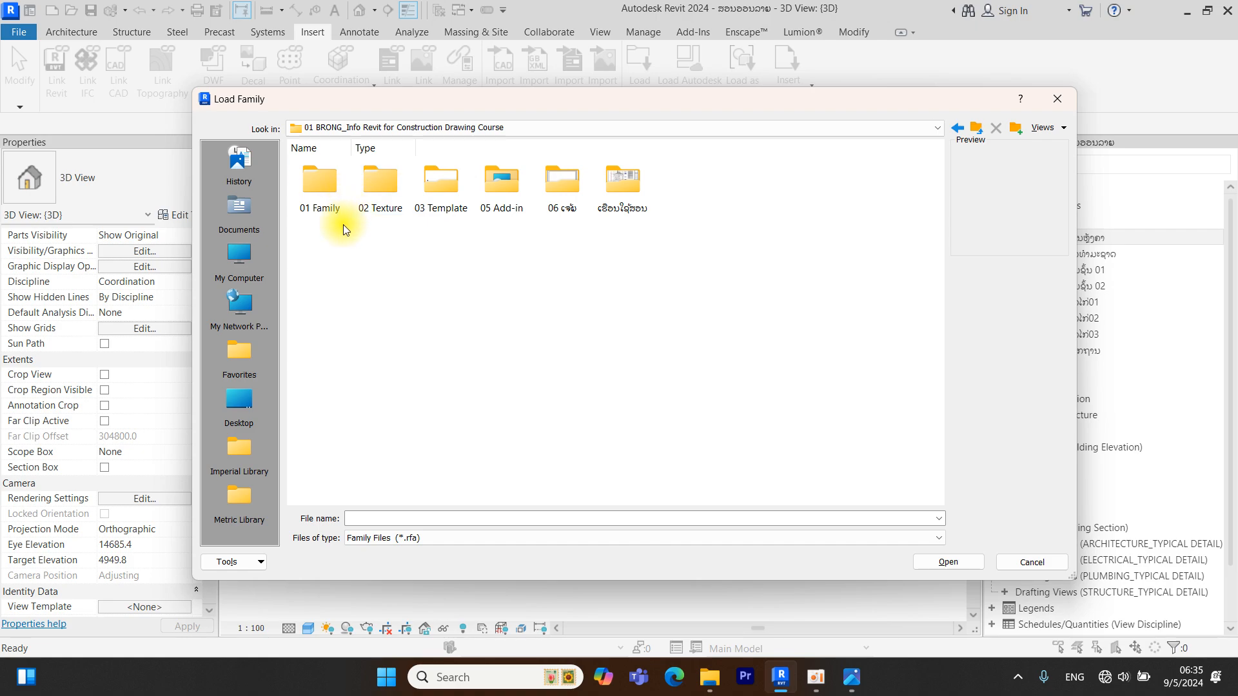
pyautogui.doubleClick(319, 190)
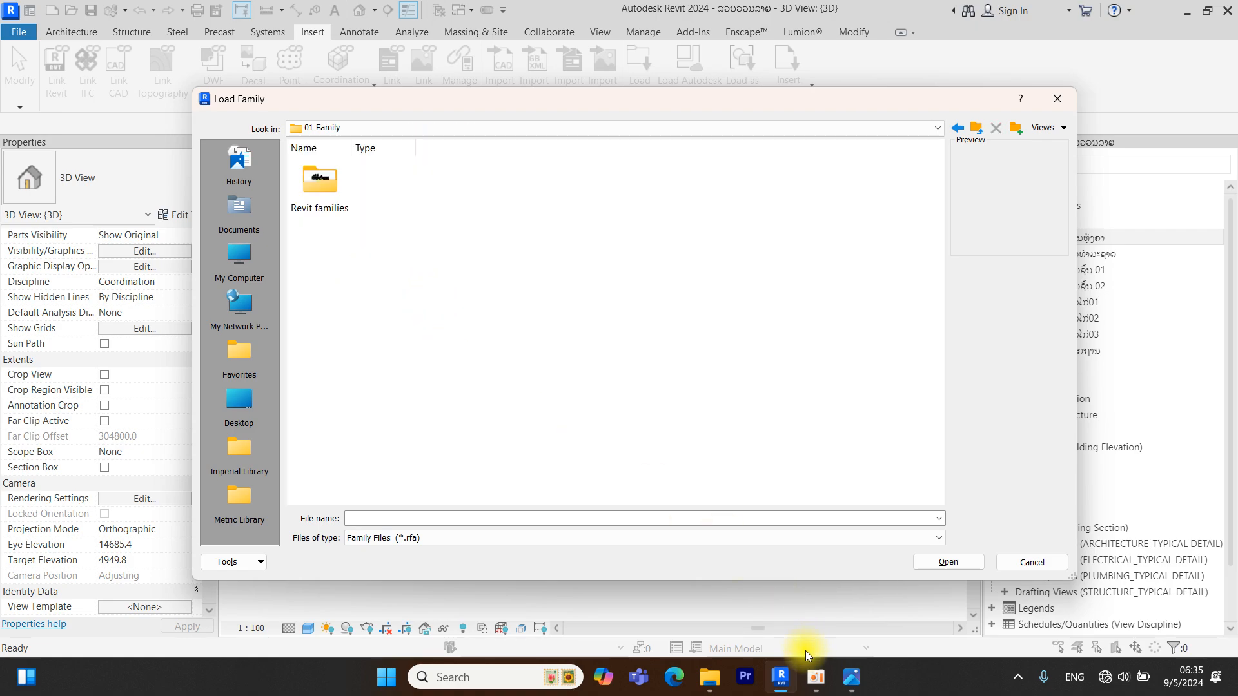
# Browse through Revit families, Roof and BBIM_Roof 2021 to the CPAC Monier folder of roof tile families
pyautogui.click(817, 679)
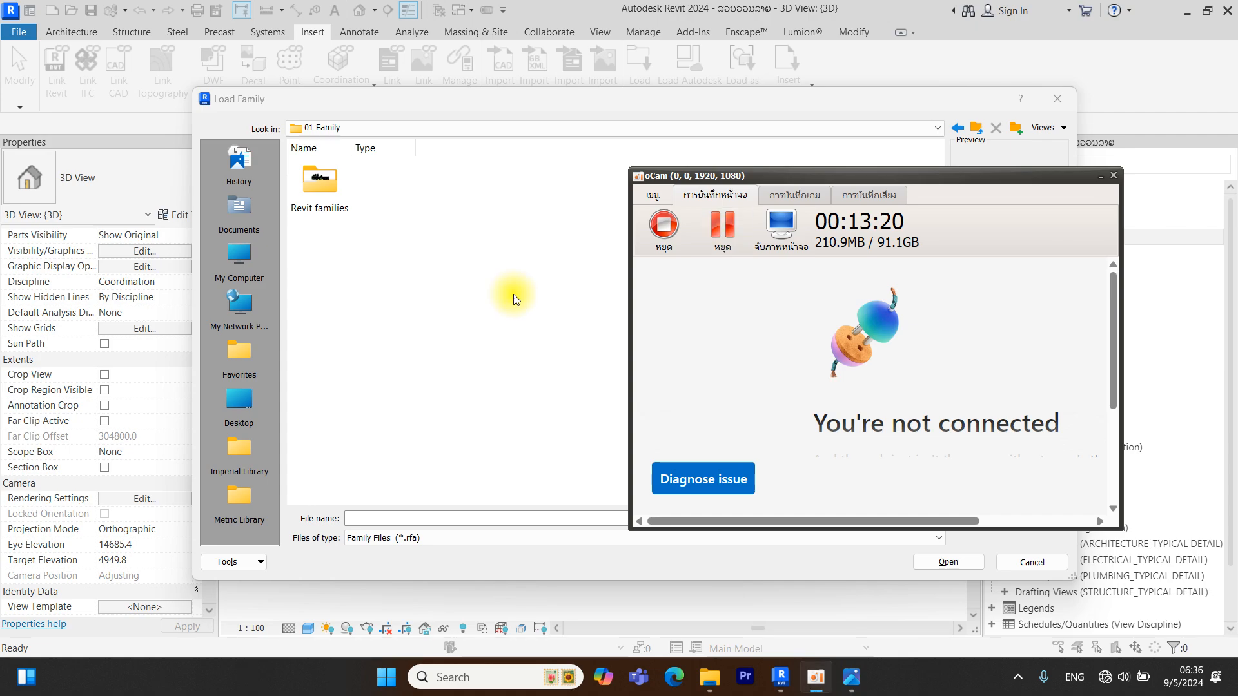
pyautogui.click(513, 299)
pyautogui.doubleClick(327, 203)
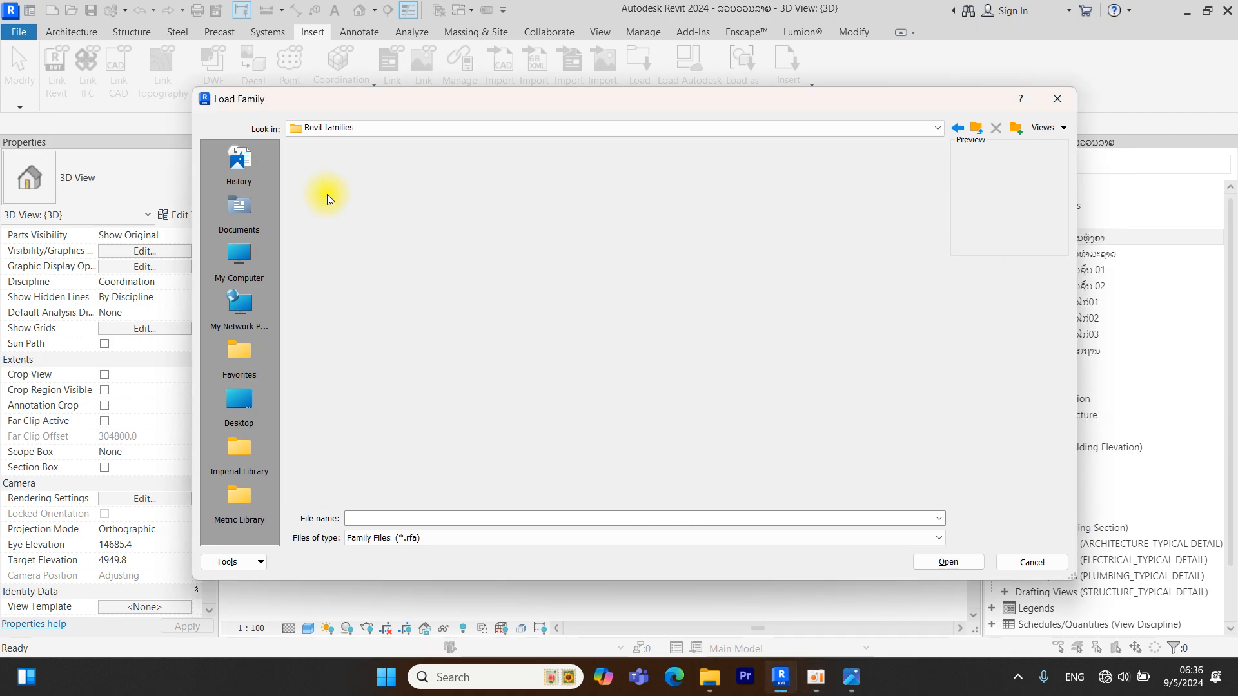
pyautogui.doubleClick(570, 367)
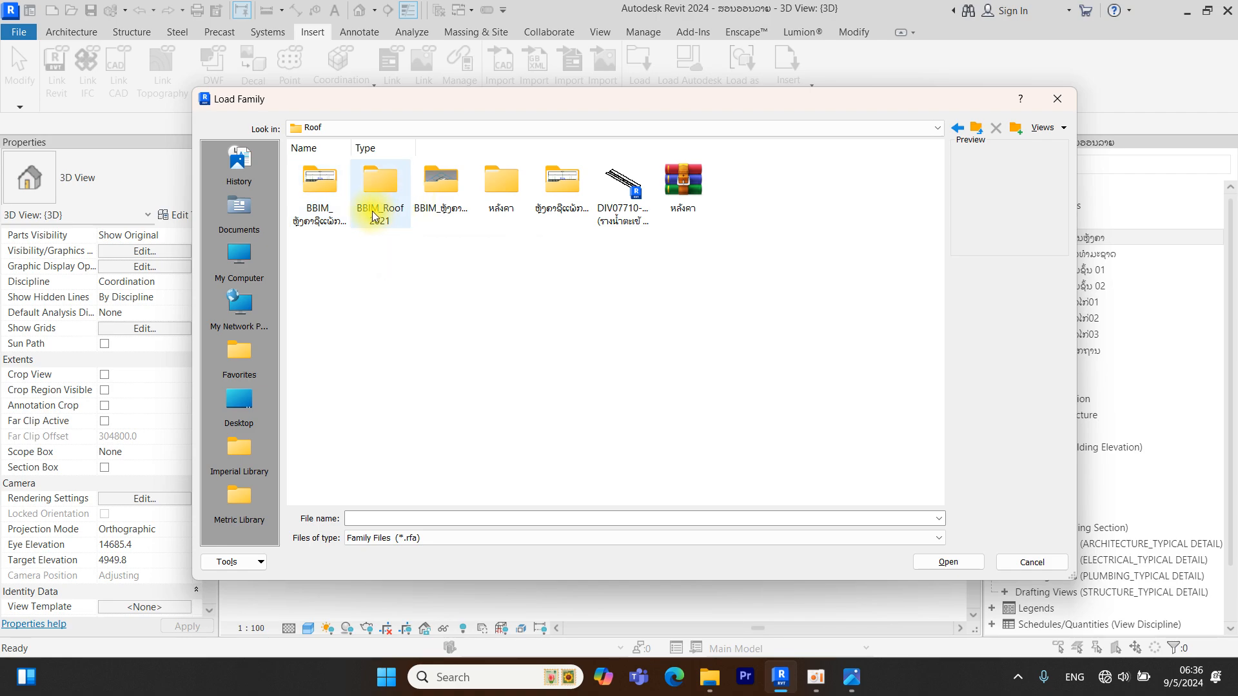
pyautogui.doubleClick(385, 180)
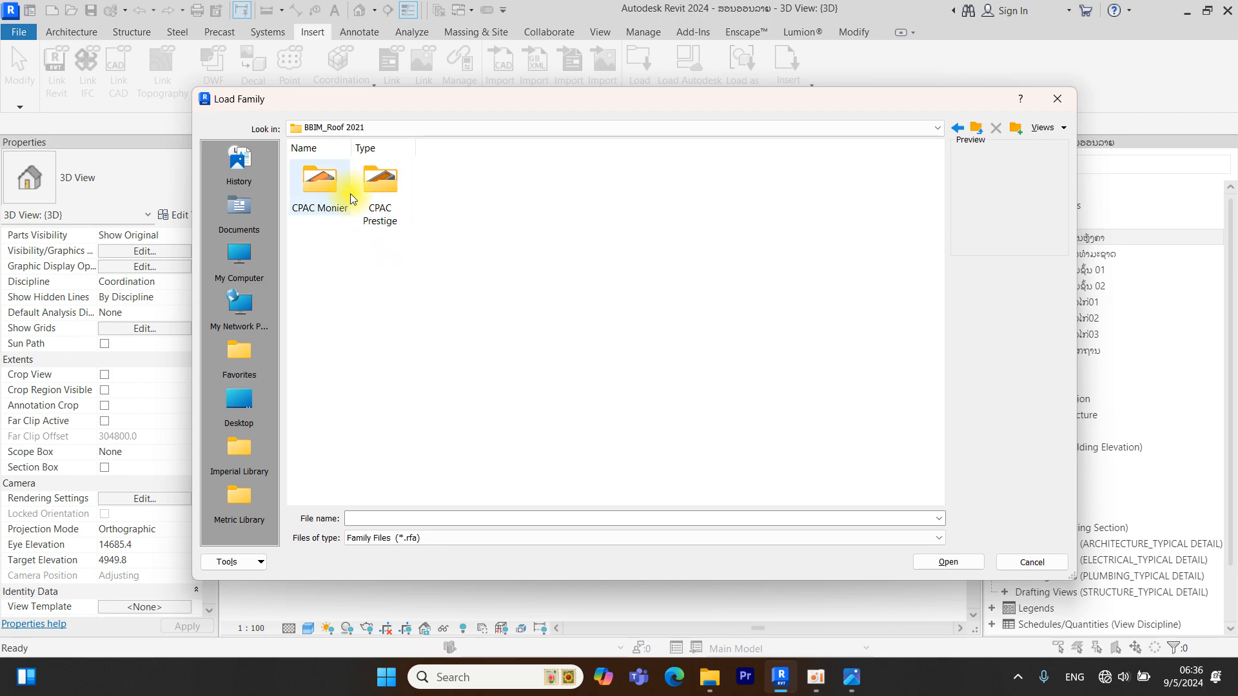
pyautogui.doubleClick(337, 176)
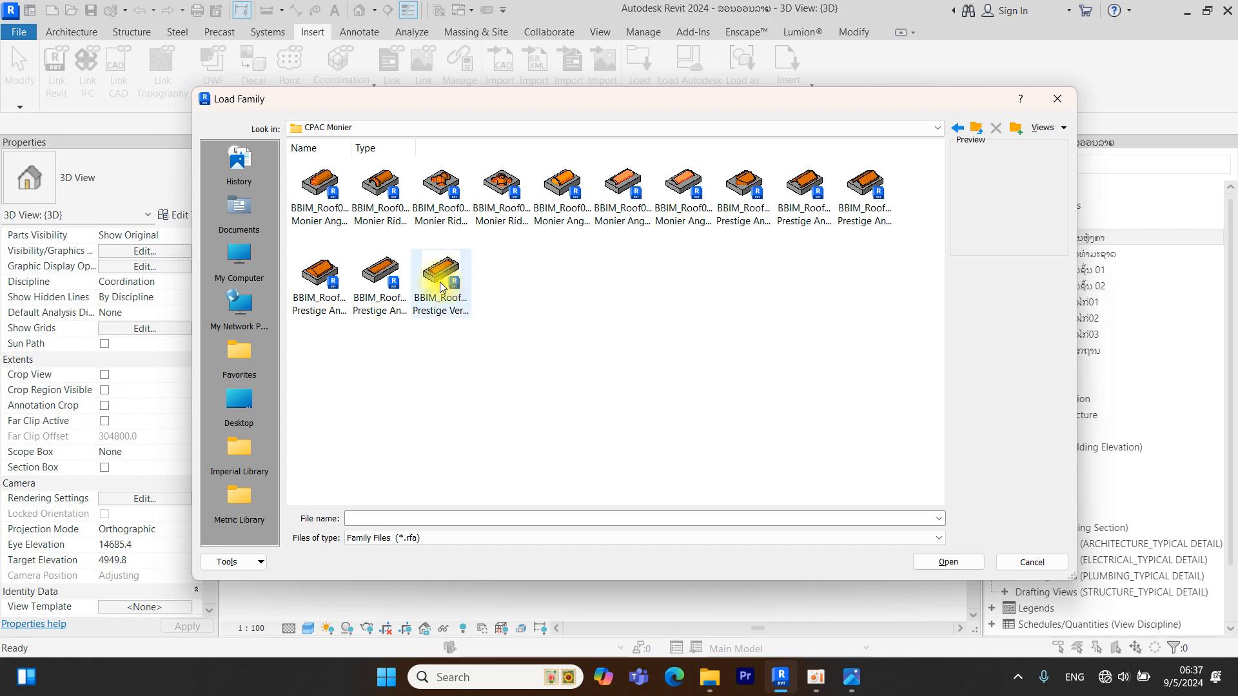
pyautogui.click(975, 129)
pyautogui.doubleClick(340, 188)
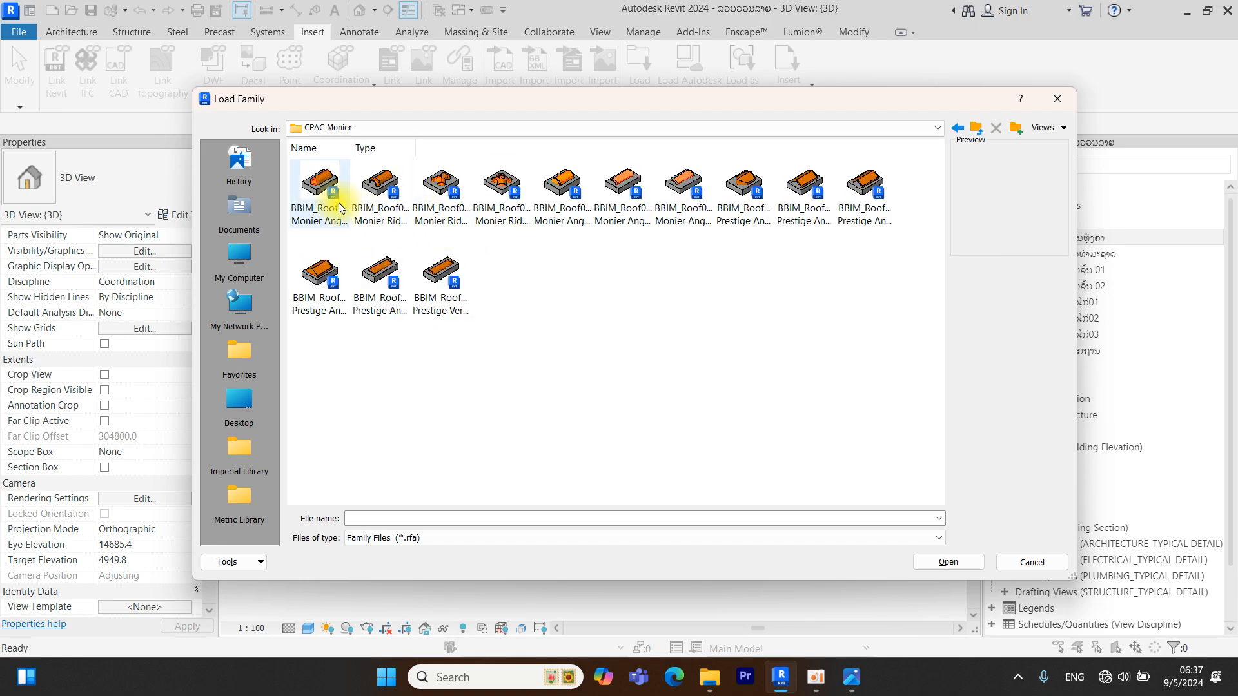
# Load the first three CPAC Monier roof families, from the angle ridge through BBIM_Roof002 Ridge to BBIM_Roof003 Ridge 3Way
pyautogui.click(342, 191)
pyautogui.click(386, 194)
pyautogui.click(447, 192)
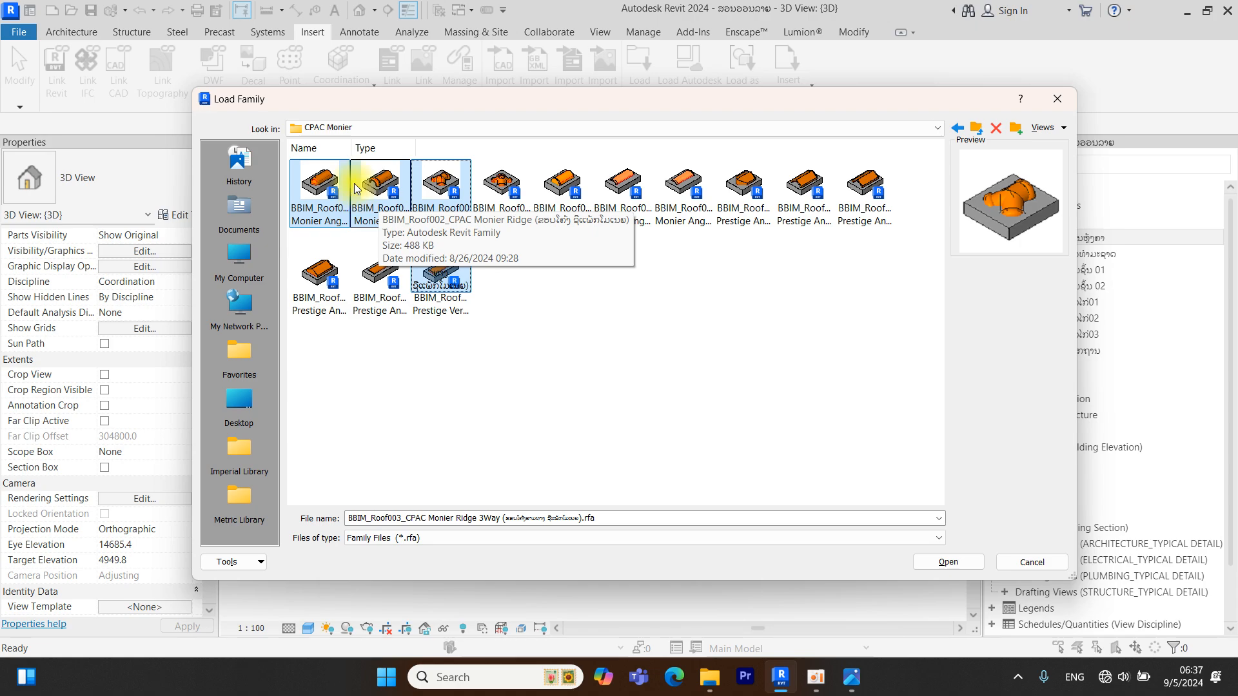
pyautogui.click(936, 558)
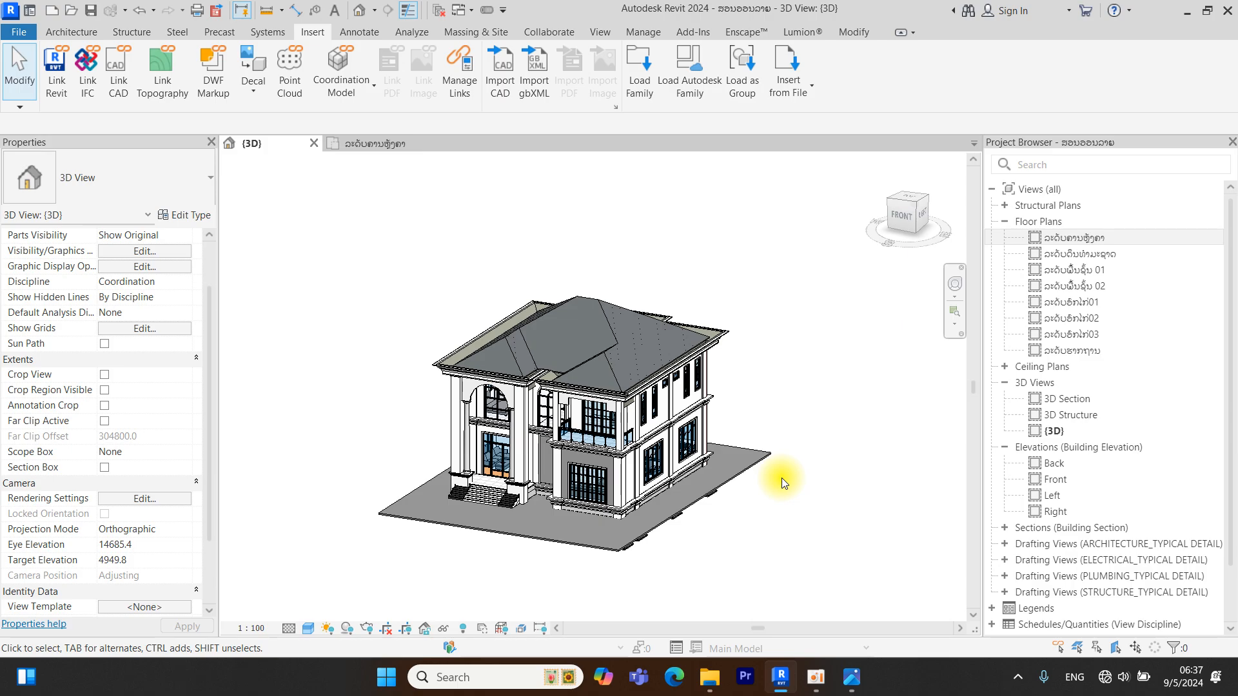
# Set the 3D view's visual style to Hidden Line and show the house from its front left corner
pyautogui.keyDown('shift'); pyautogui.moveTo(787, 432); pyautogui.dragTo(782, 500, button='middle'); pyautogui.keyUp('shift')
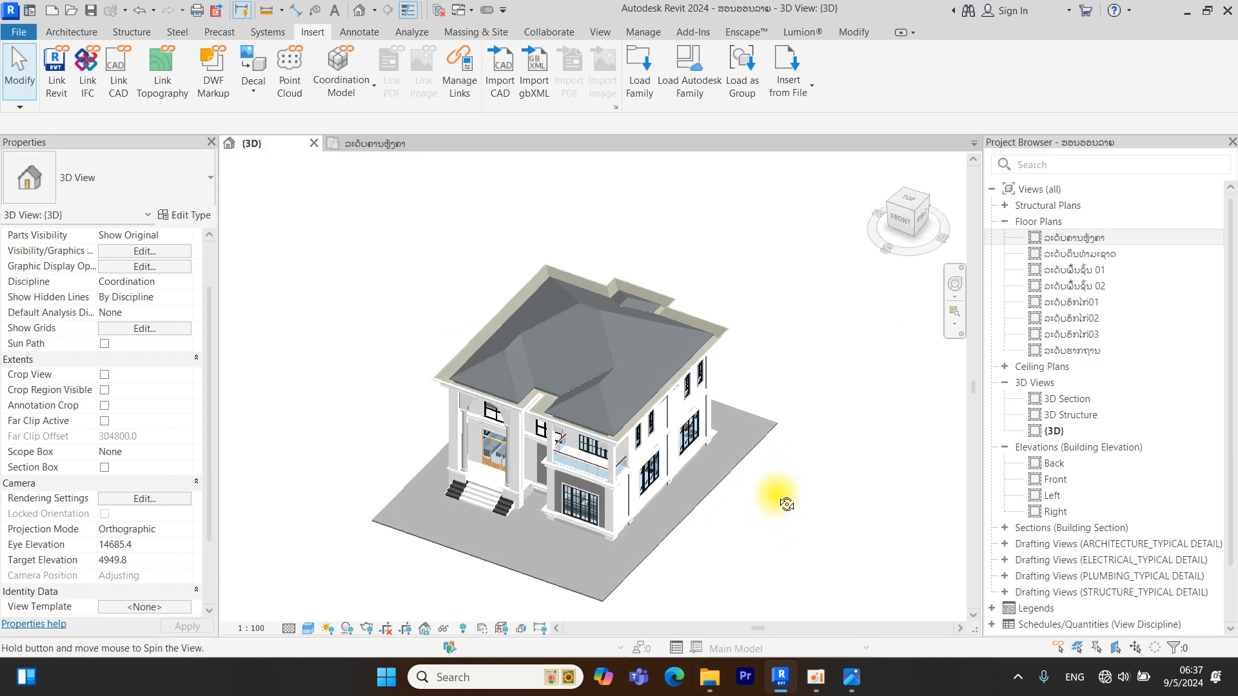
pyautogui.keyDown('shift'); pyautogui.moveTo(786, 407); pyautogui.dragTo(716, 382, button='middle'); pyautogui.keyUp('shift')
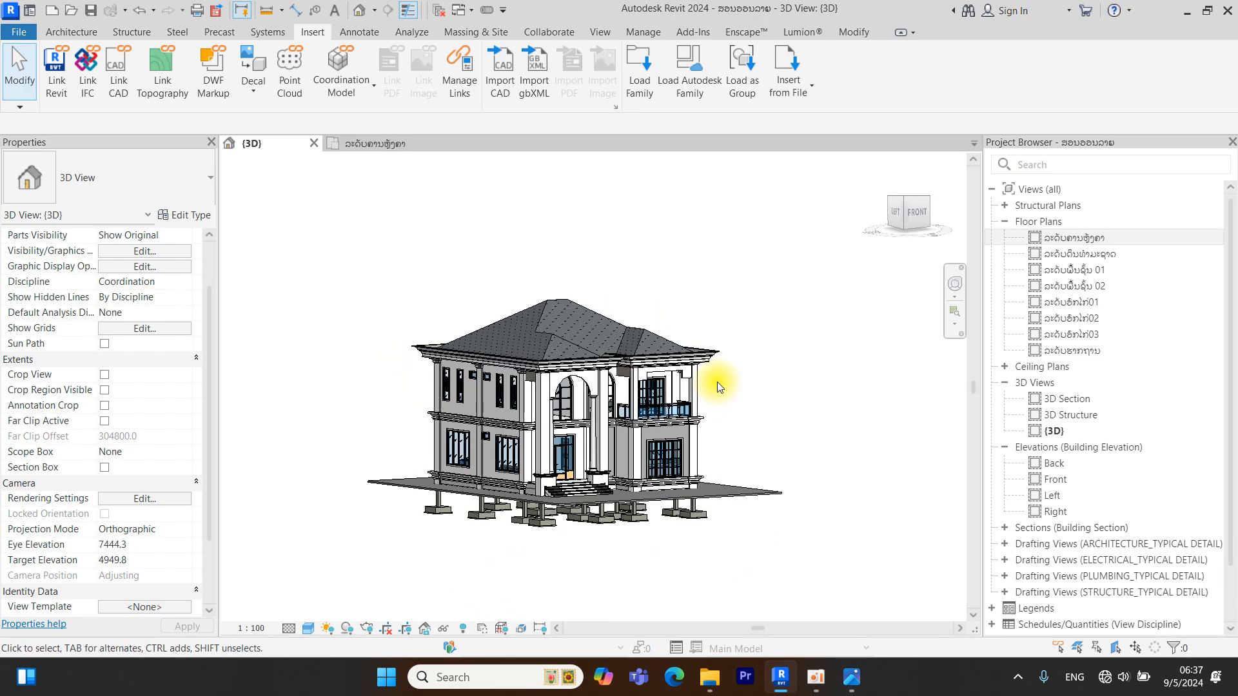
pyautogui.keyDown('shift'); pyautogui.moveTo(790, 373); pyautogui.dragTo(807, 404, button='middle'); pyautogui.keyUp('shift')
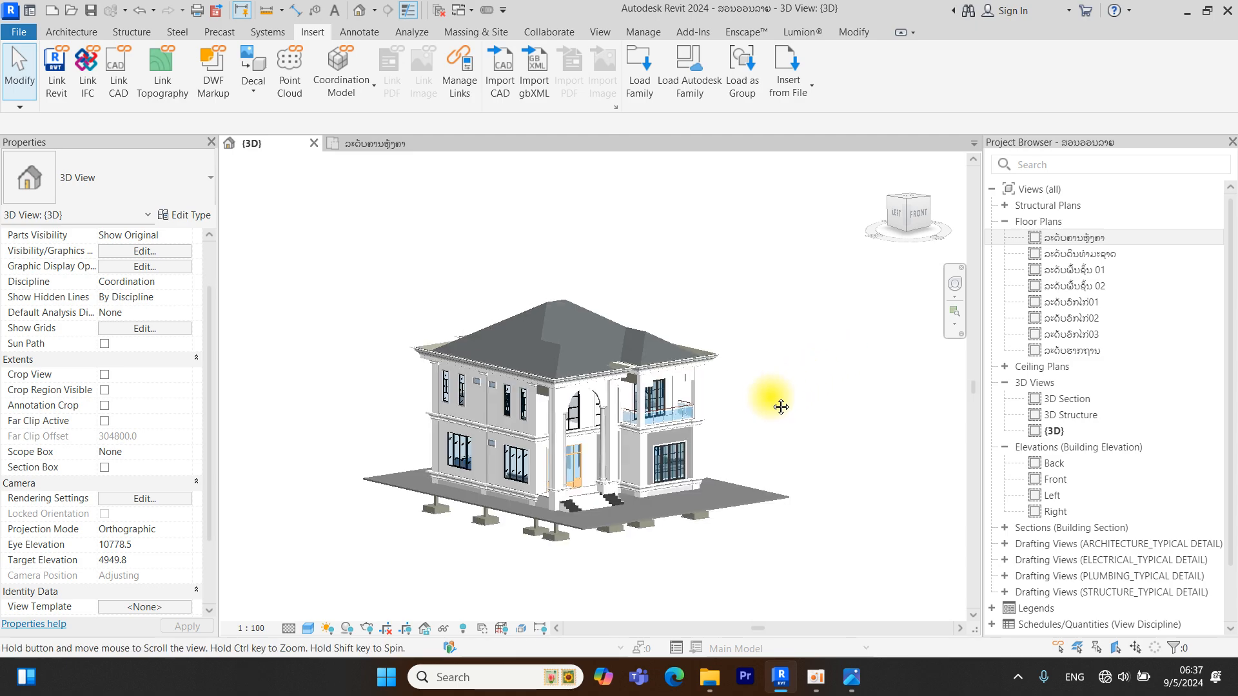
pyautogui.moveTo(768, 395); pyautogui.dragTo(800, 403, button='middle')
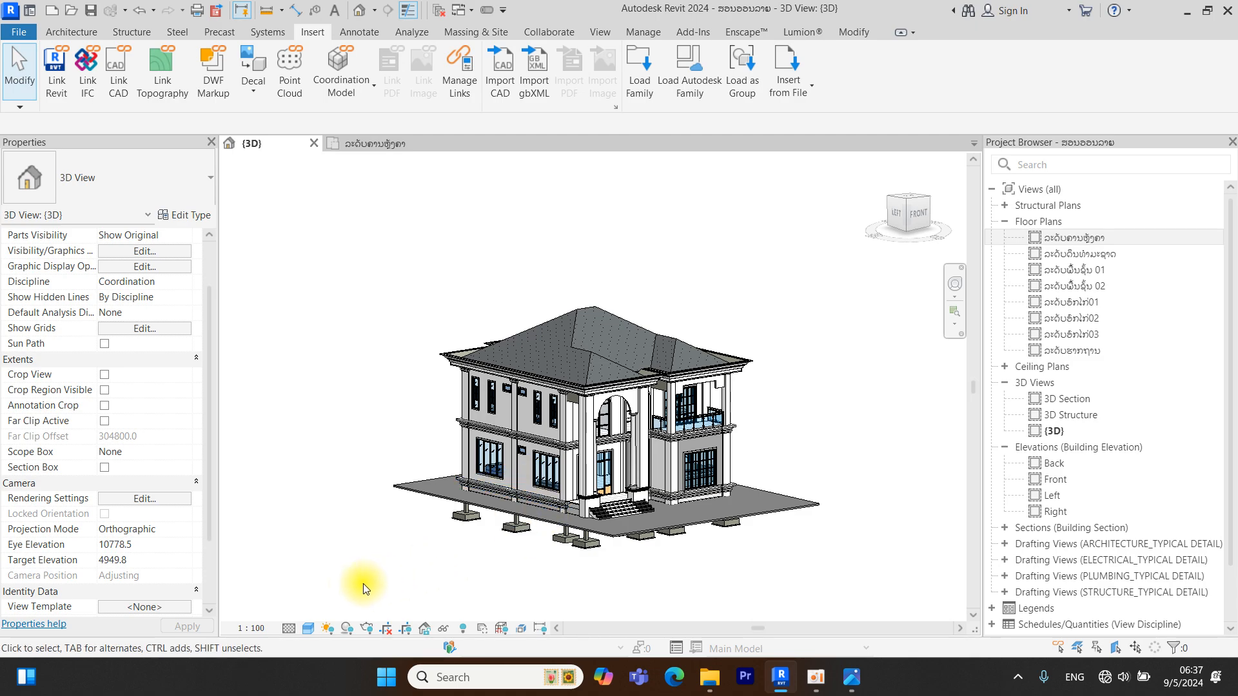
pyautogui.click(303, 629)
pyautogui.click(350, 548)
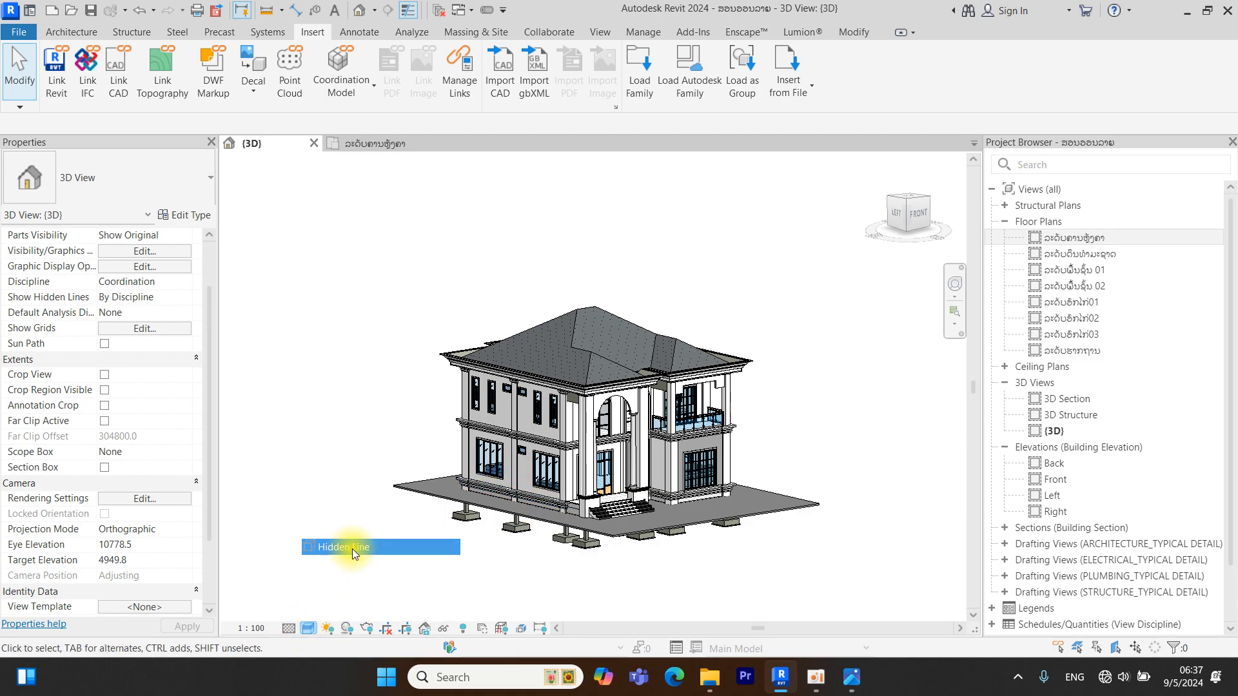
pyautogui.scroll(6, 595, 342)
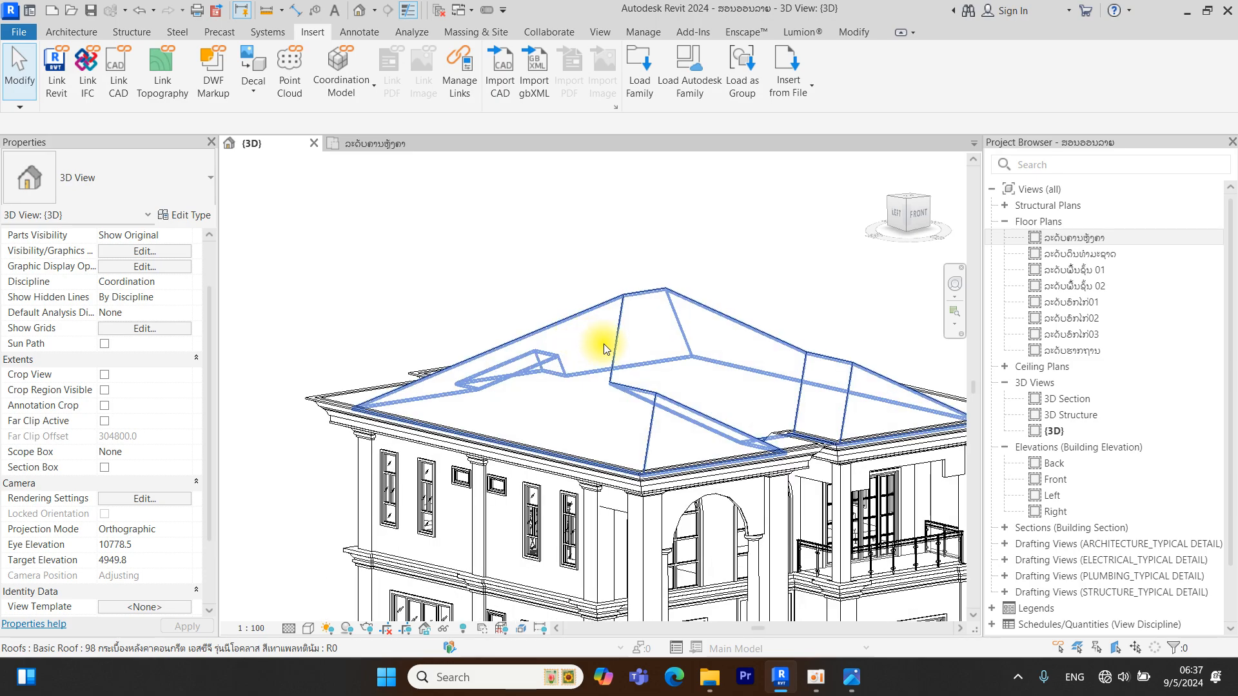
pyautogui.scroll(-8, 609, 383)
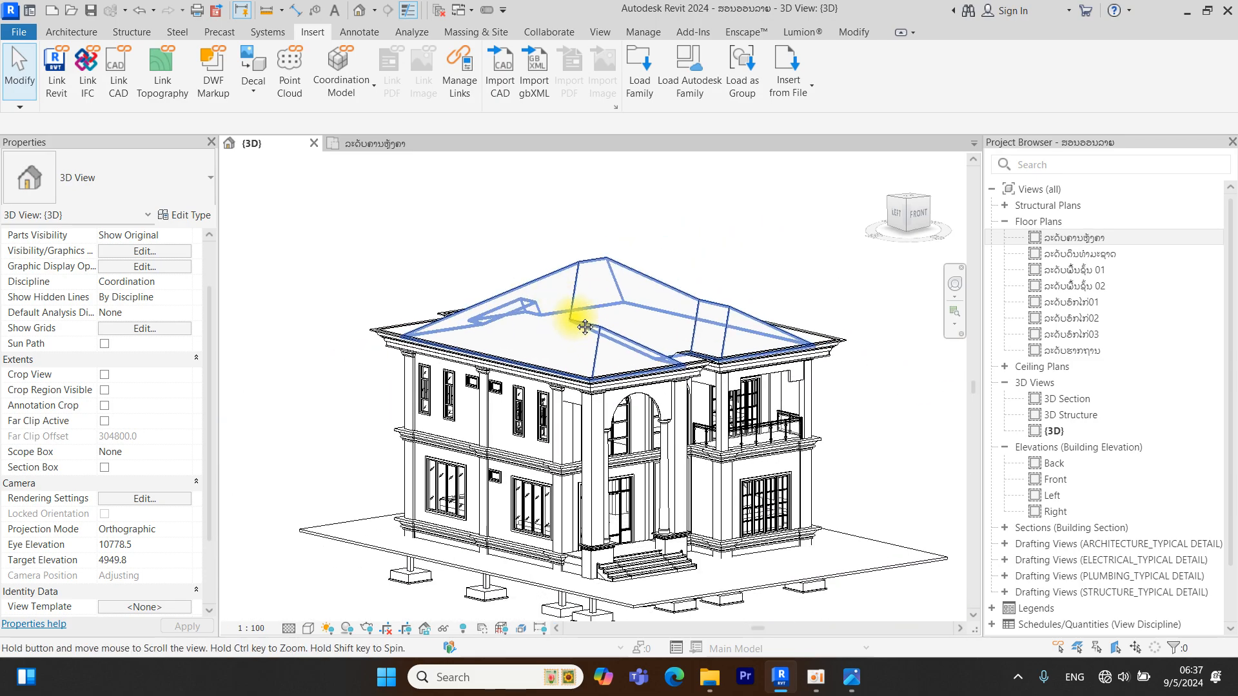
pyautogui.moveTo(910, 426); pyautogui.dragTo(897, 412, button='middle')
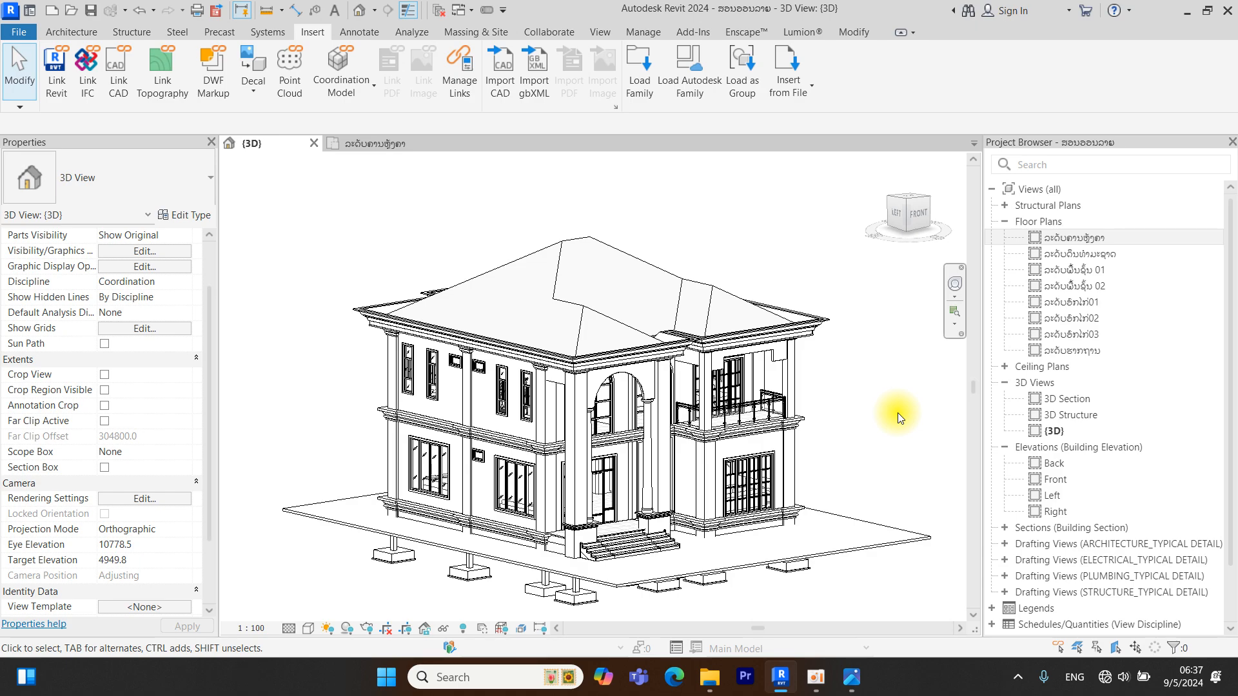
# Place three BBIM_Roof002_CPAC Monier Ridge components on the upper-storey wall faces around the front corner
pyautogui.click(67, 31)
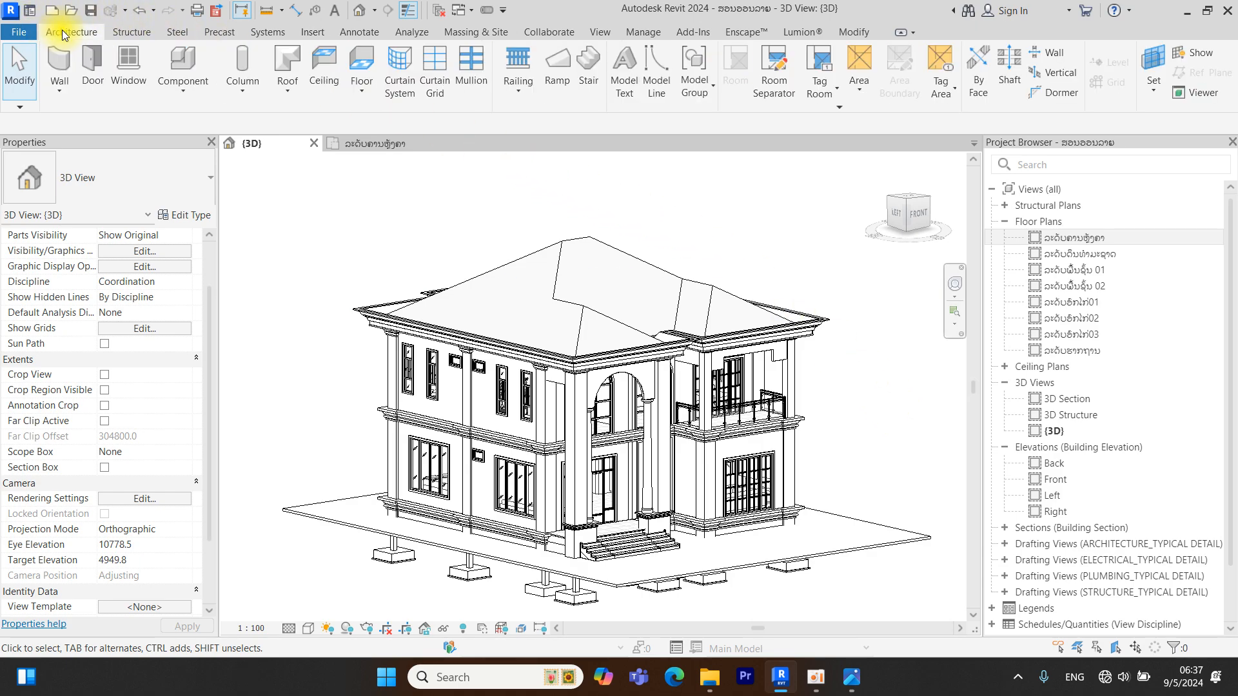
pyautogui.click(184, 65)
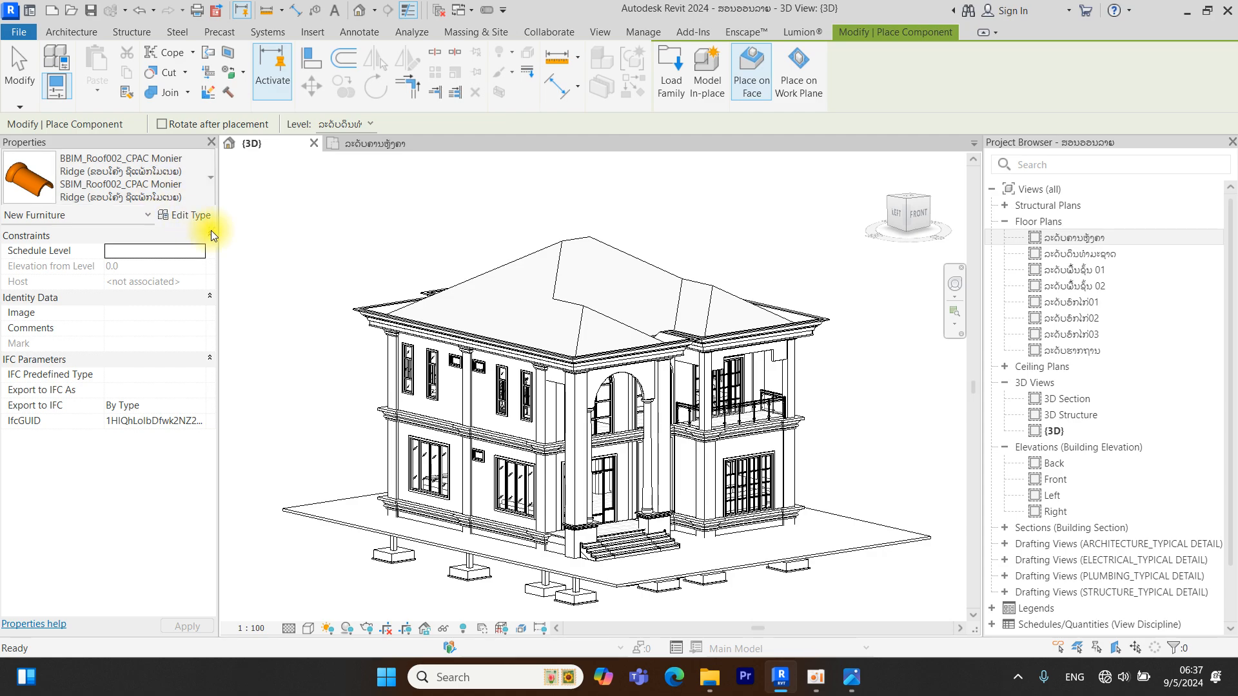
pyautogui.scroll(2, 583, 397)
pyautogui.scroll(4, 584, 396)
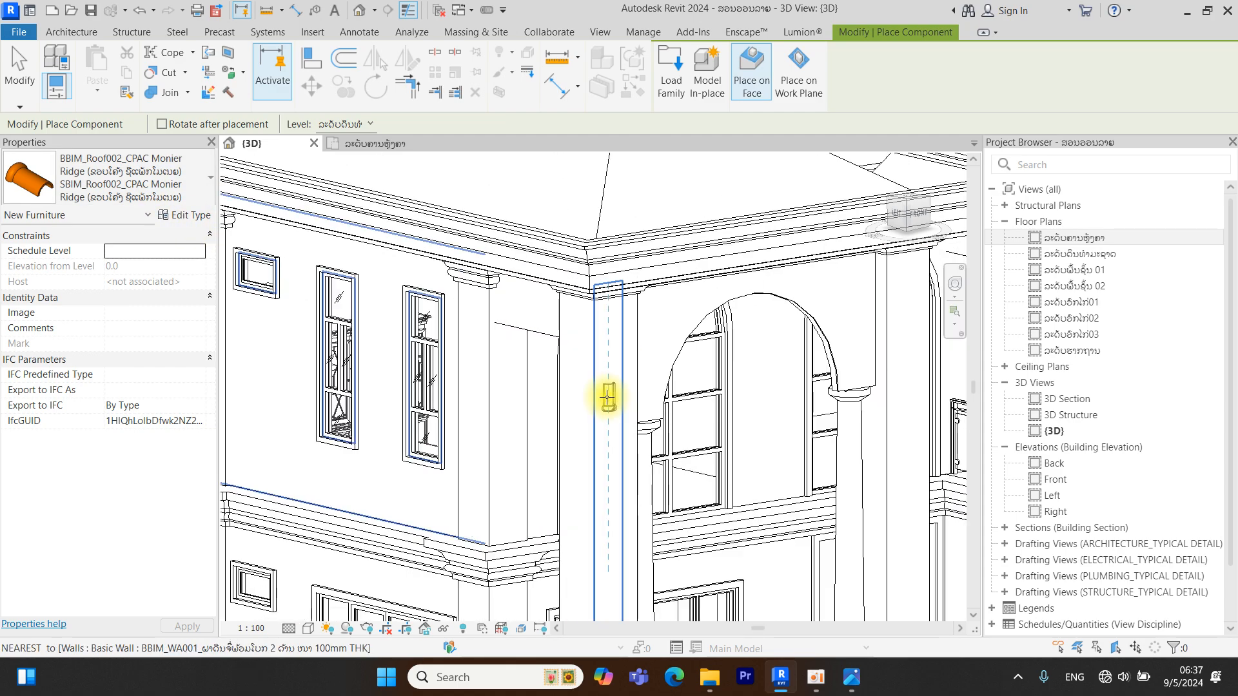
pyautogui.click(613, 366)
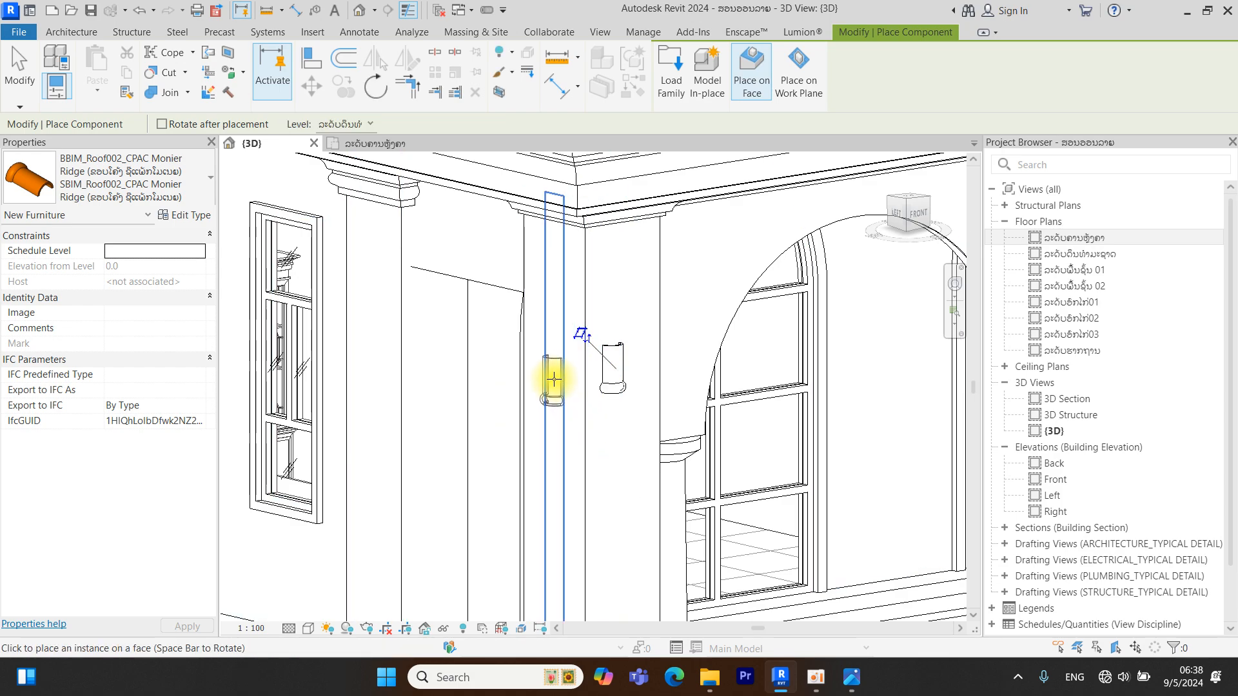
pyautogui.click(550, 376)
pyautogui.click(721, 256)
pyautogui.scroll(-3, 698, 302)
pyautogui.moveTo(698, 304); pyautogui.dragTo(686, 512, button='middle')
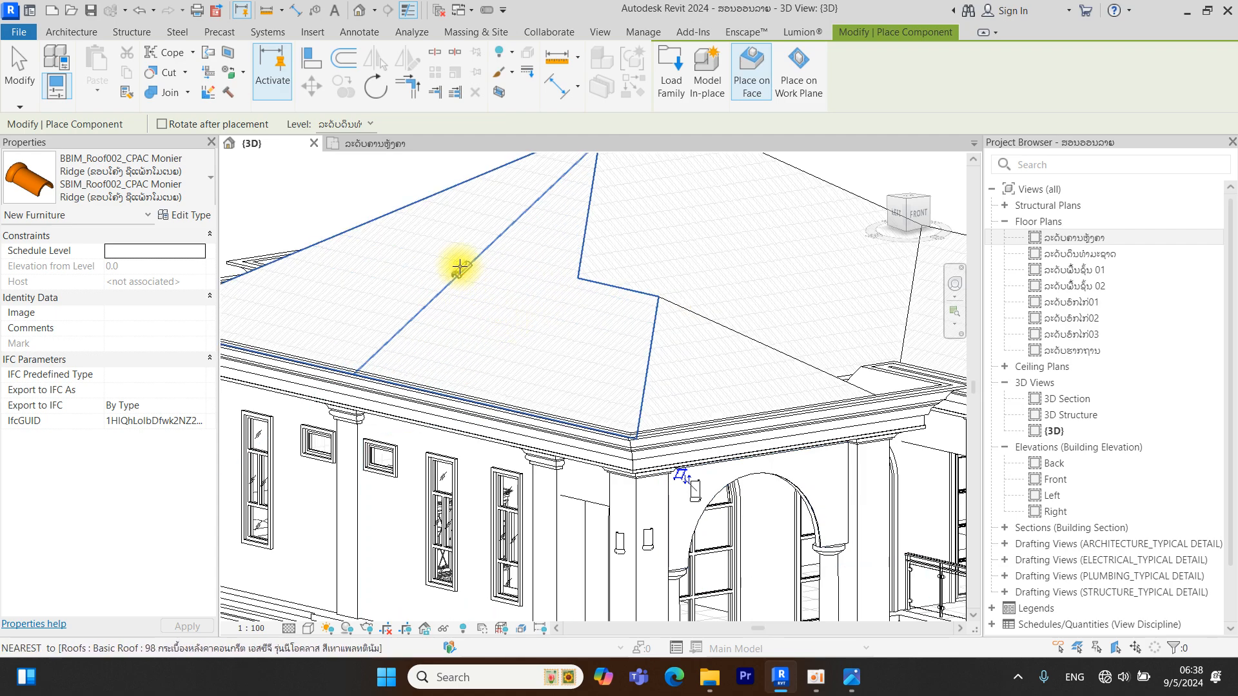
# Place one more CPAC Monier Ridge component on the sloping roof face above the side windows
pyautogui.click(459, 263)
pyautogui.scroll(-3, 541, 351)
pyautogui.moveTo(536, 378); pyautogui.dragTo(541, 366, button='middle')
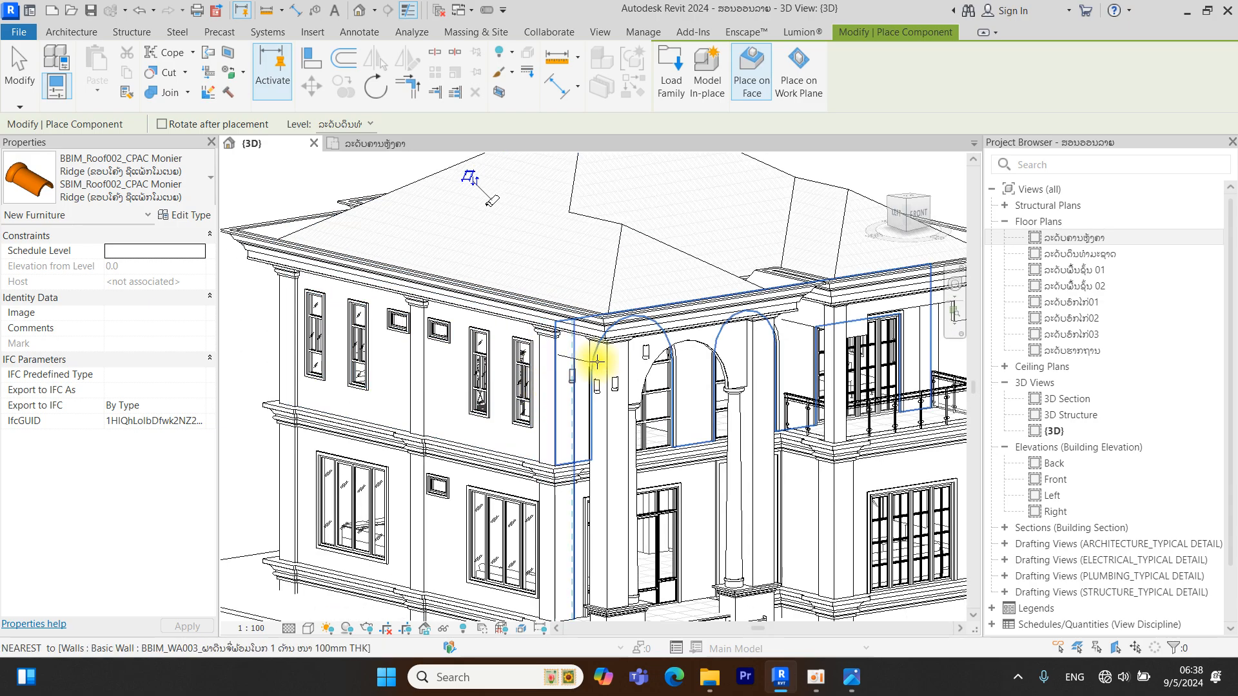
pyautogui.moveTo(621, 236); pyautogui.dragTo(621, 360, button='middle')
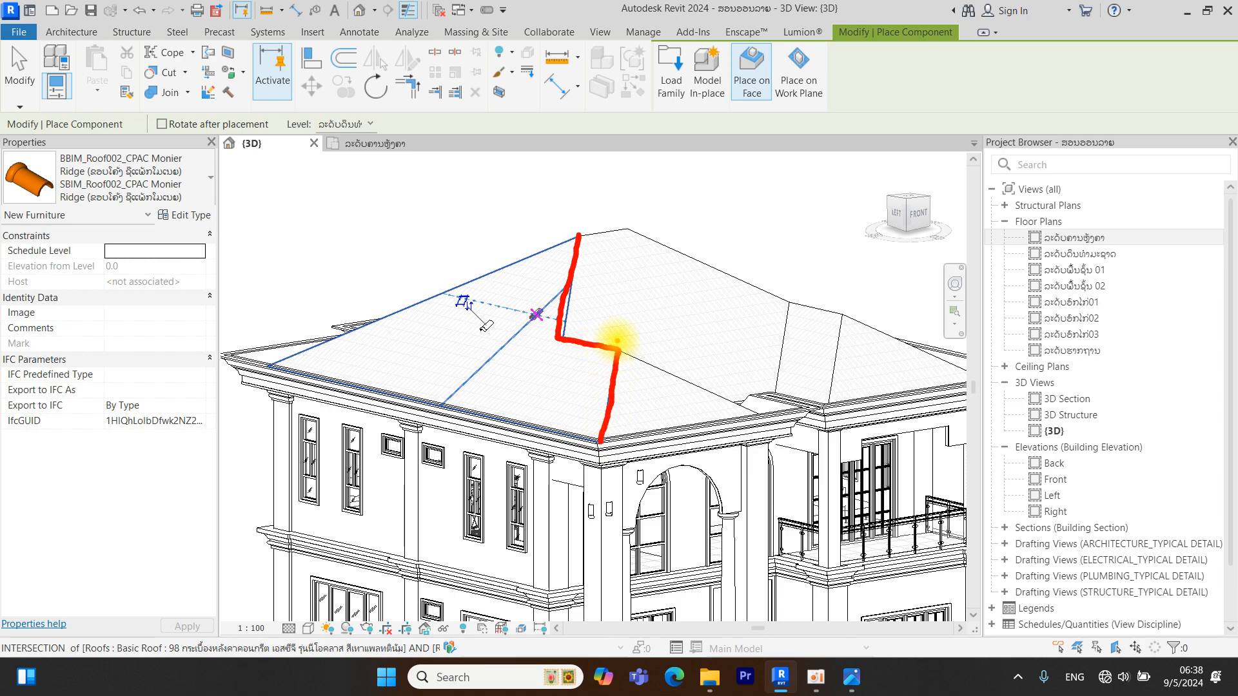
pyautogui.moveTo(696, 390); pyautogui.dragTo(802, 401)
pyautogui.moveTo(843, 318); pyautogui.dragTo(829, 396)
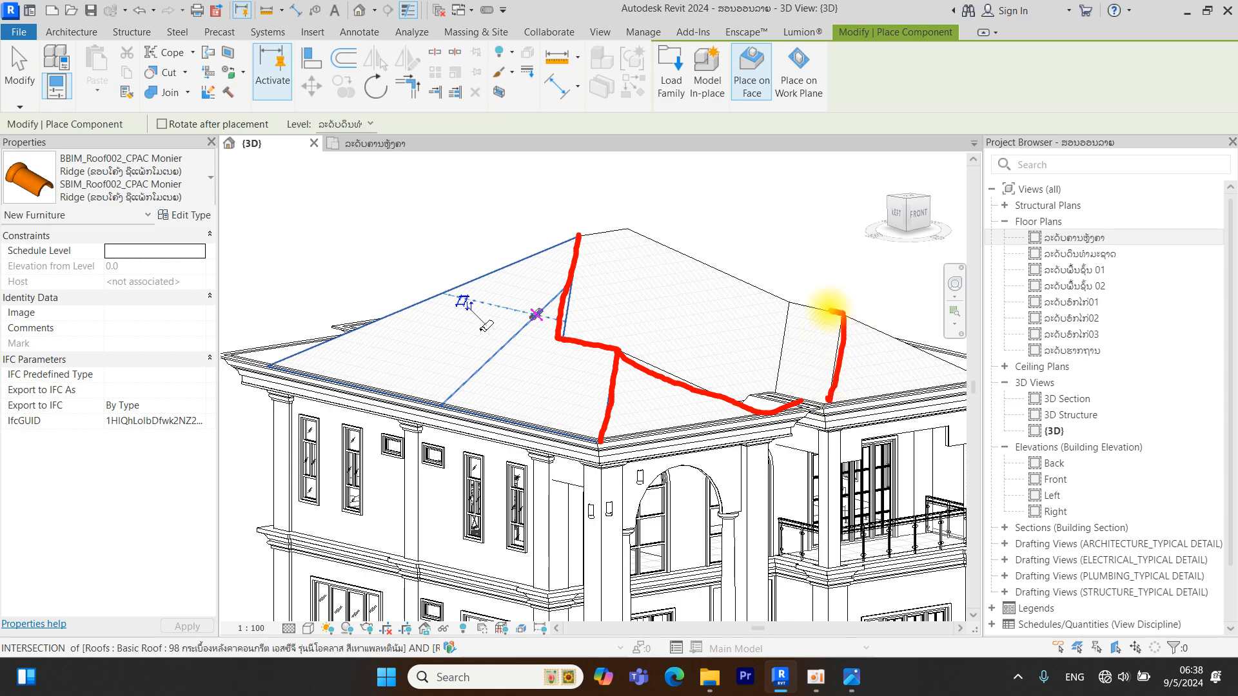
pyautogui.moveTo(780, 304); pyautogui.dragTo(681, 254)
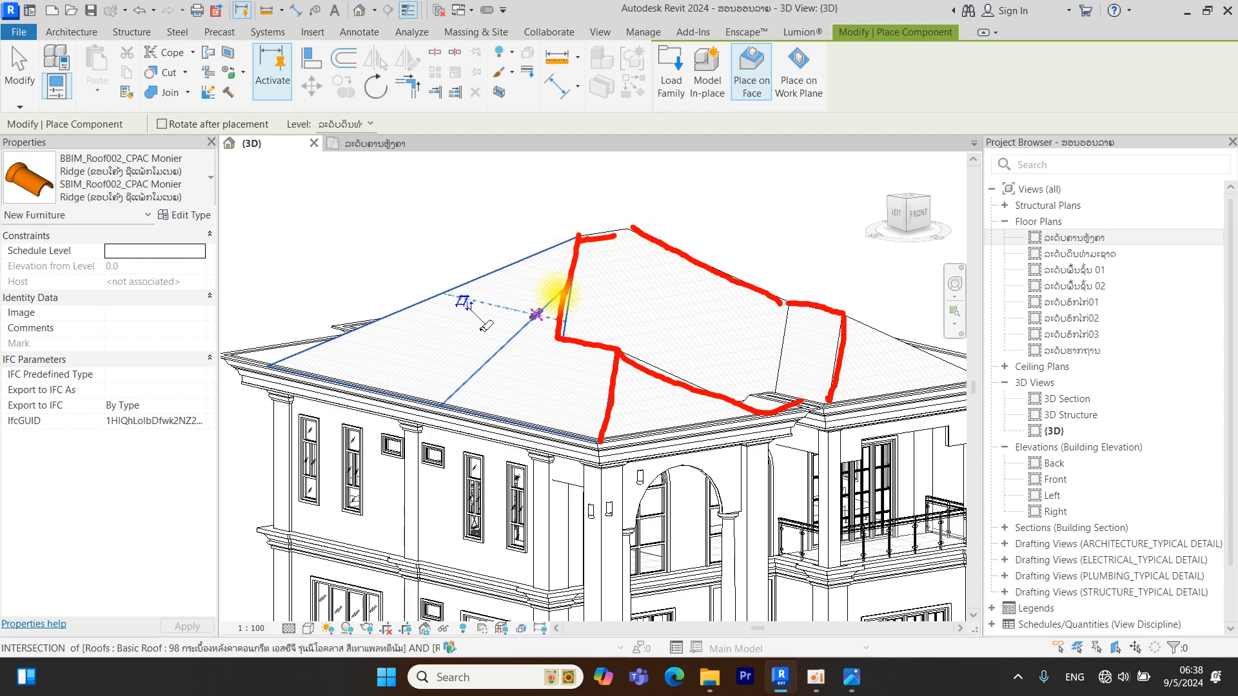
pyautogui.press('Escape')
# Delete all four placed BBIM_Roof002_CPAC Monier Ridge components from the wall and roof faces
pyautogui.moveTo(576, 390); pyautogui.dragTo(565, 294, button='middle')
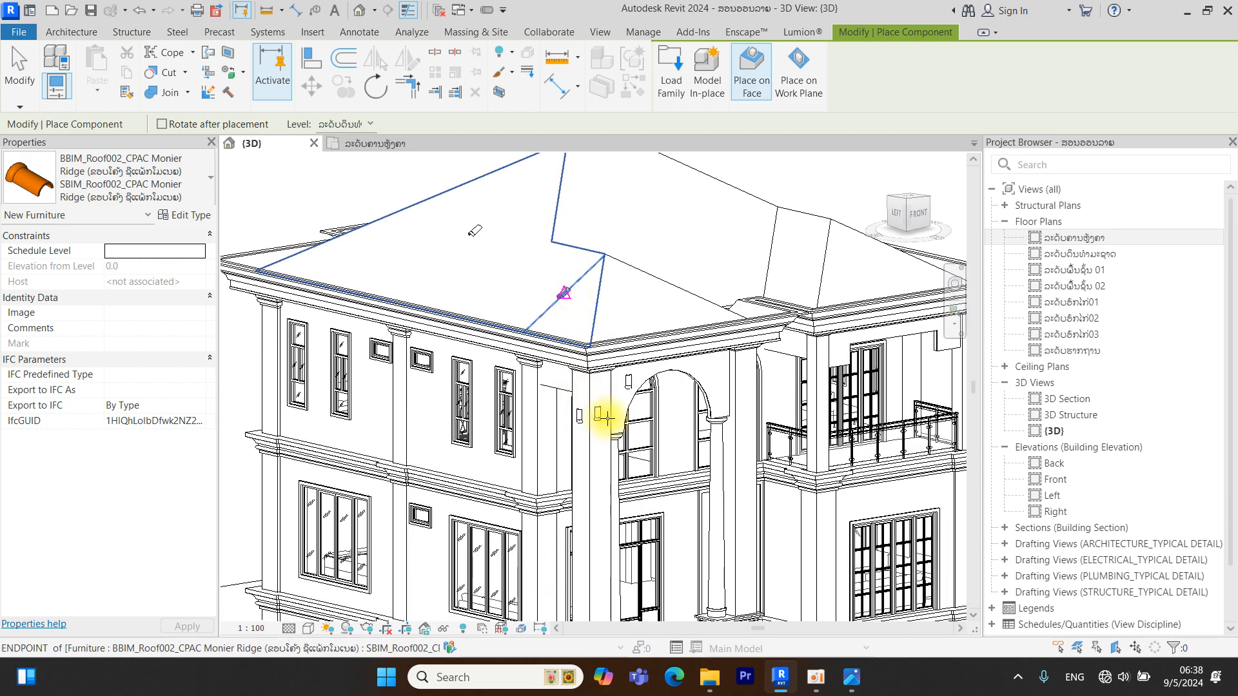
pyautogui.press('Escape')
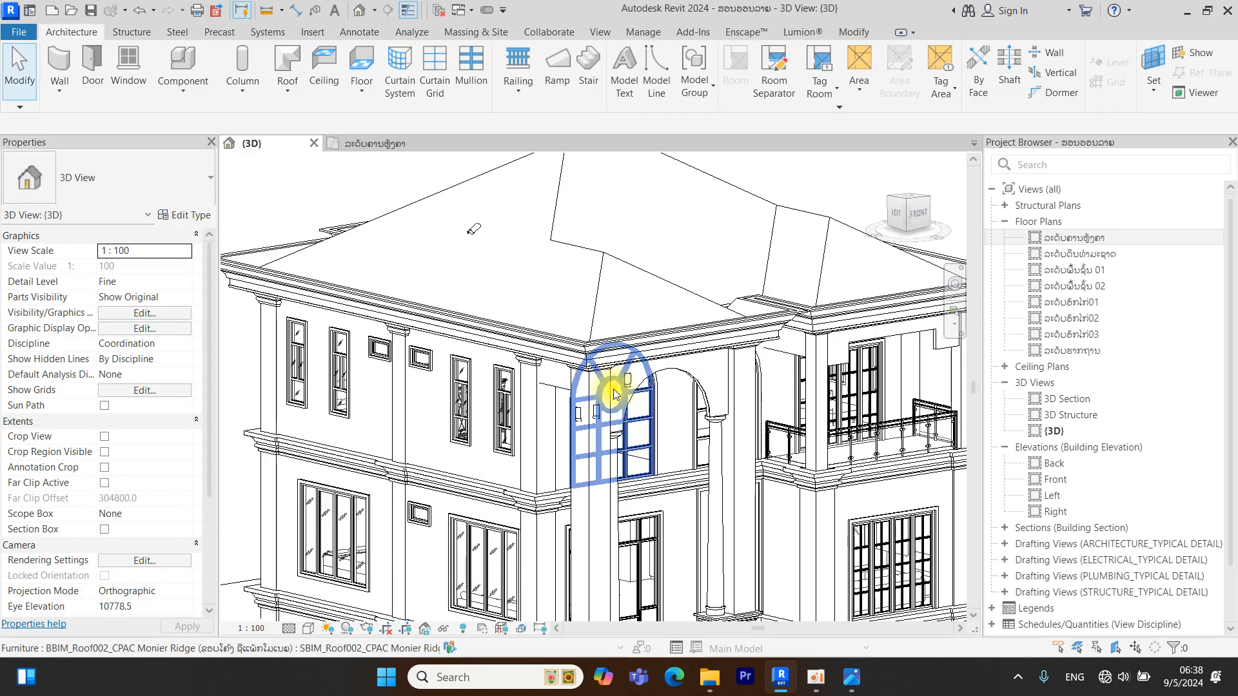
pyautogui.click(628, 381)
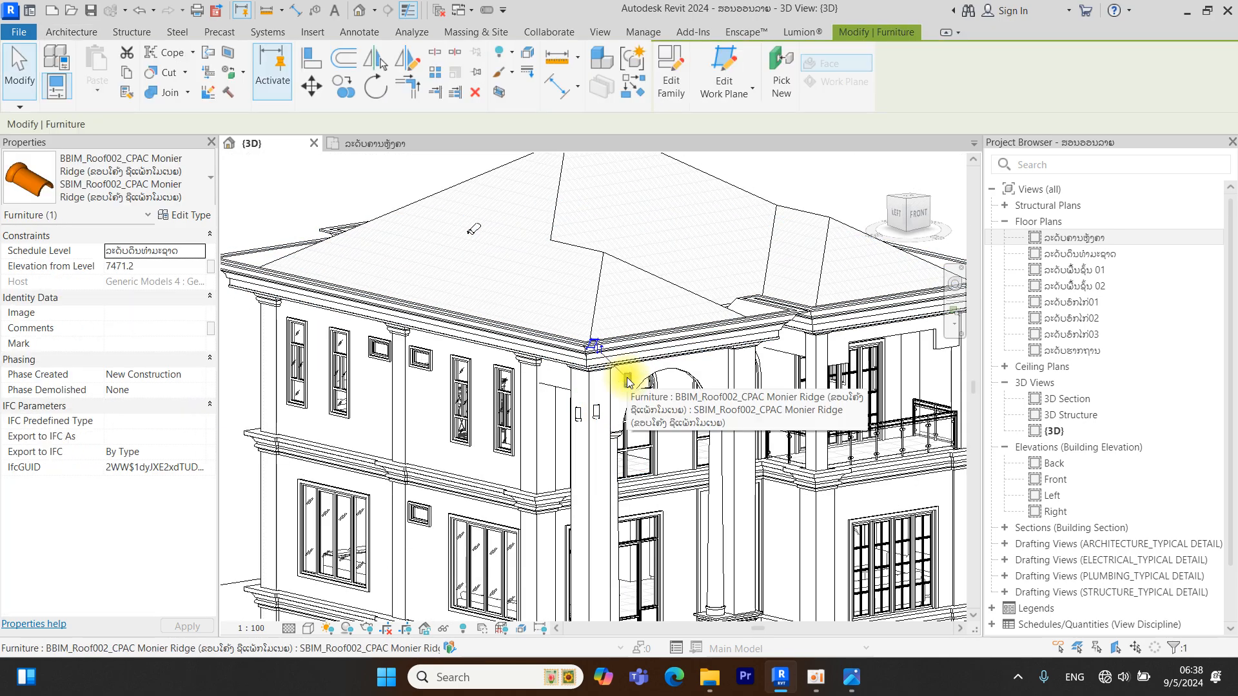
pyautogui.press('s')
pyautogui.press('a')
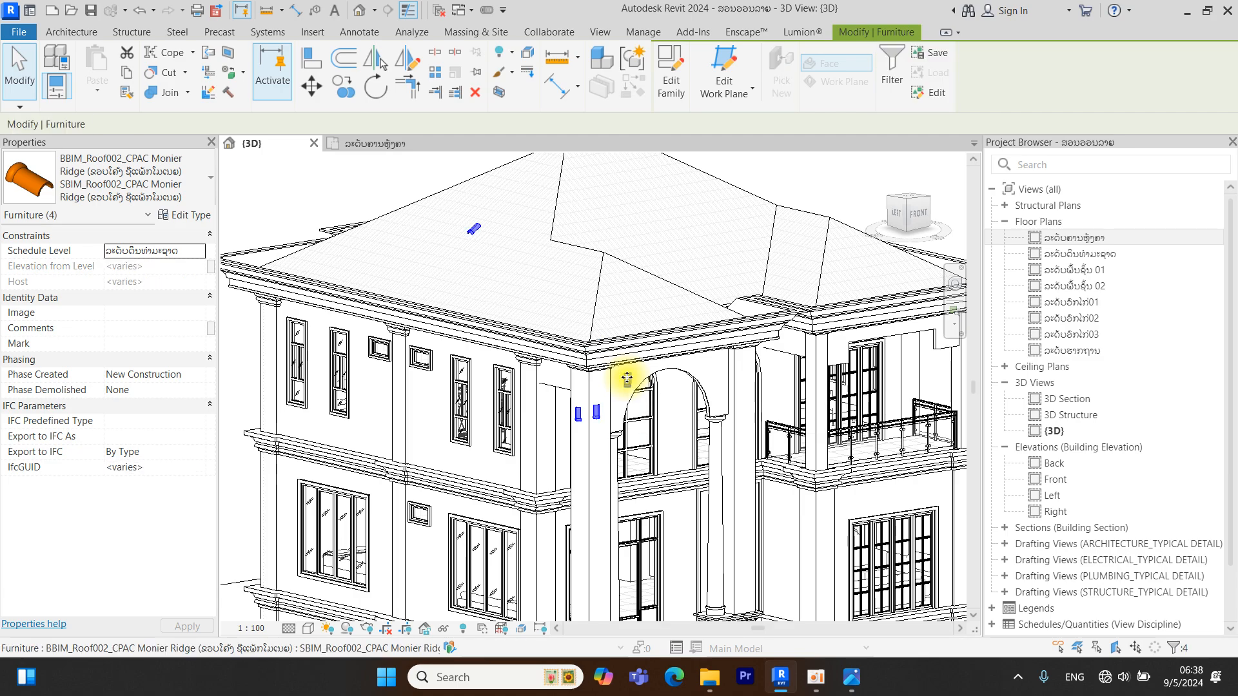
pyautogui.click(480, 94)
# With the 3D view in its Top orientation, set the work plane to the roof beam level ລະດັບຄານຫຼັງຄາ
pyautogui.keyDown('shift'); pyautogui.moveTo(641, 387); pyautogui.dragTo(663, 505, button='middle'); pyautogui.keyUp('shift')
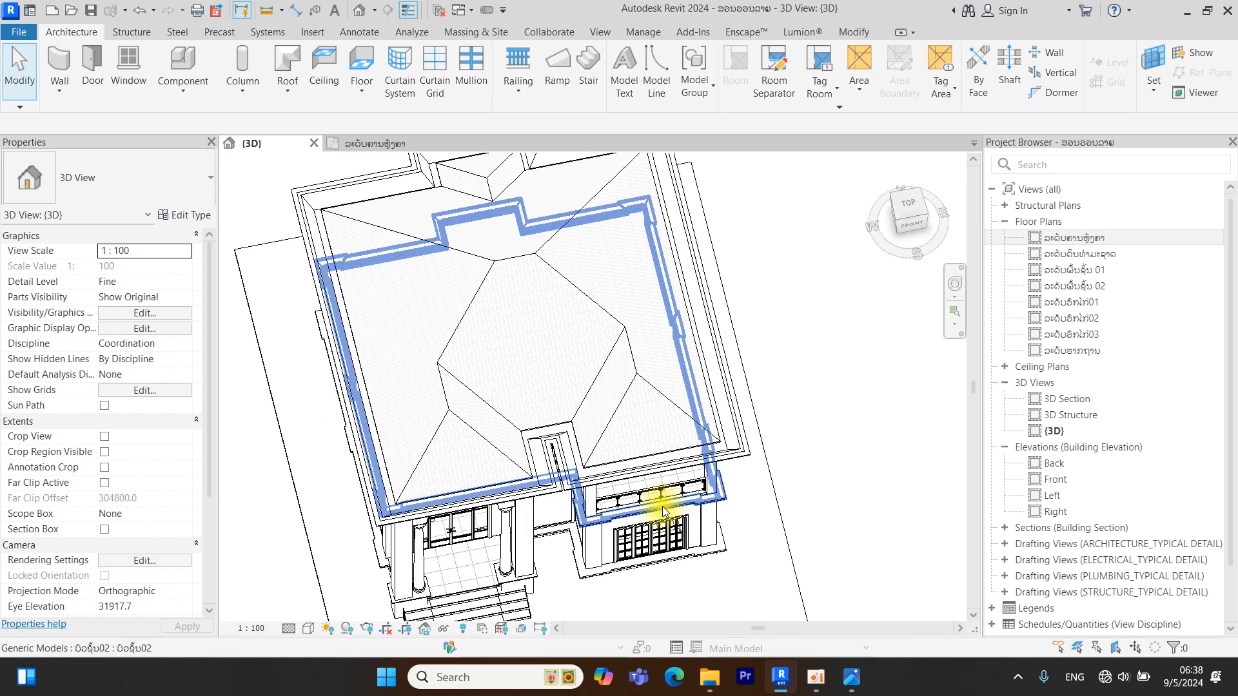
pyautogui.click(909, 206)
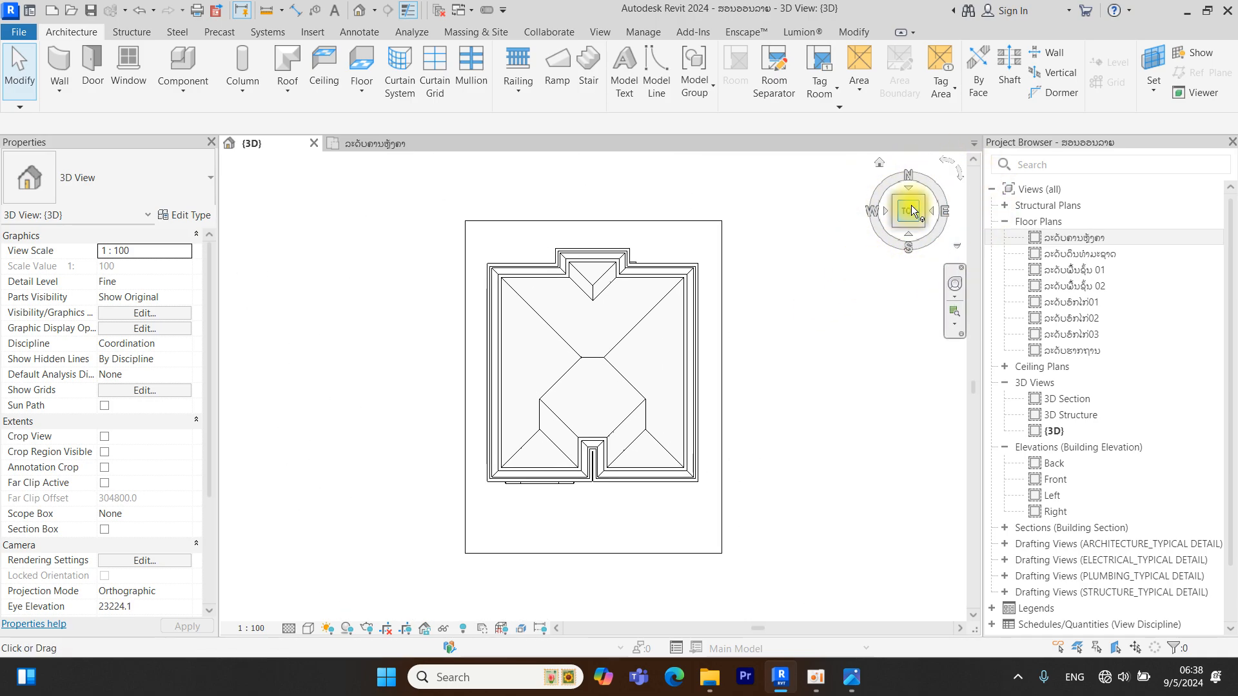
pyautogui.scroll(5, 683, 287)
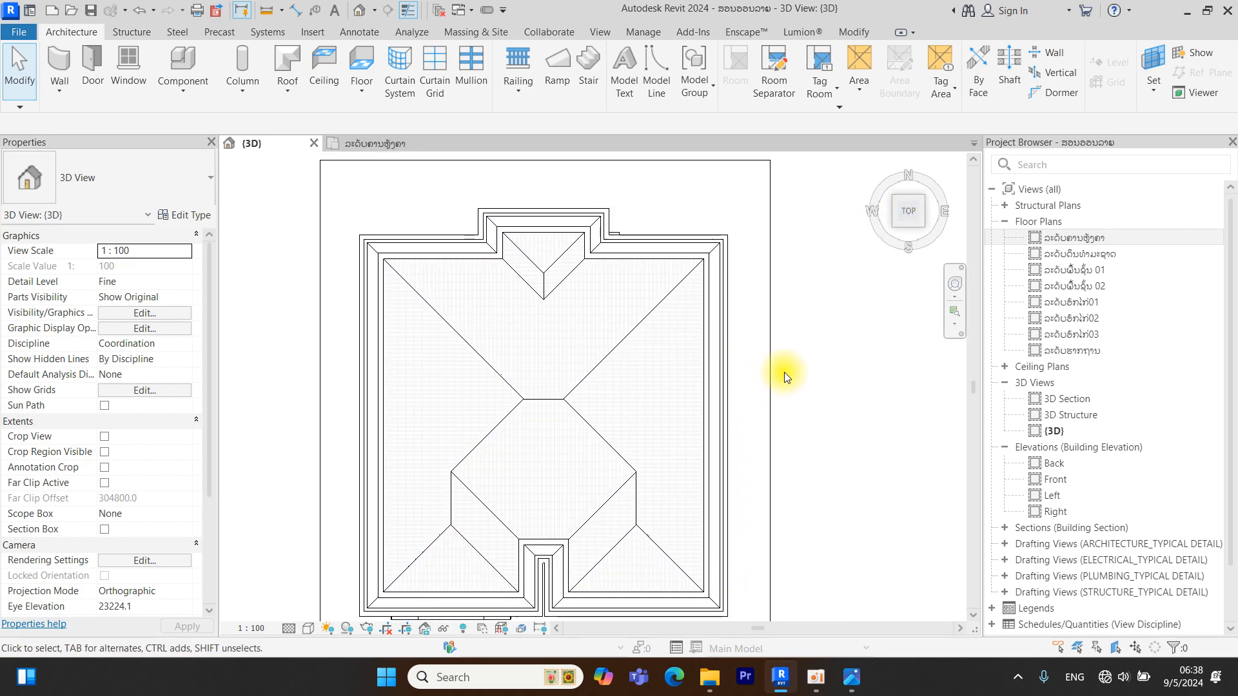
pyautogui.moveTo(829, 378); pyautogui.dragTo(812, 381, button='middle')
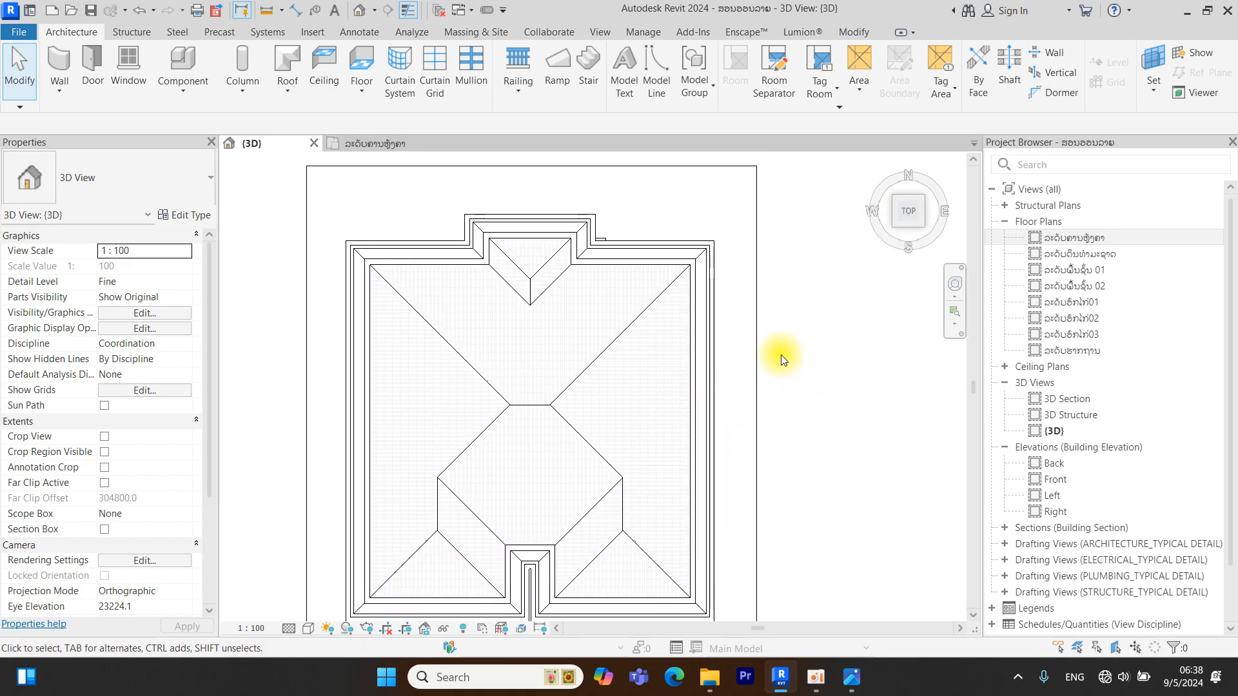
pyautogui.click(129, 32)
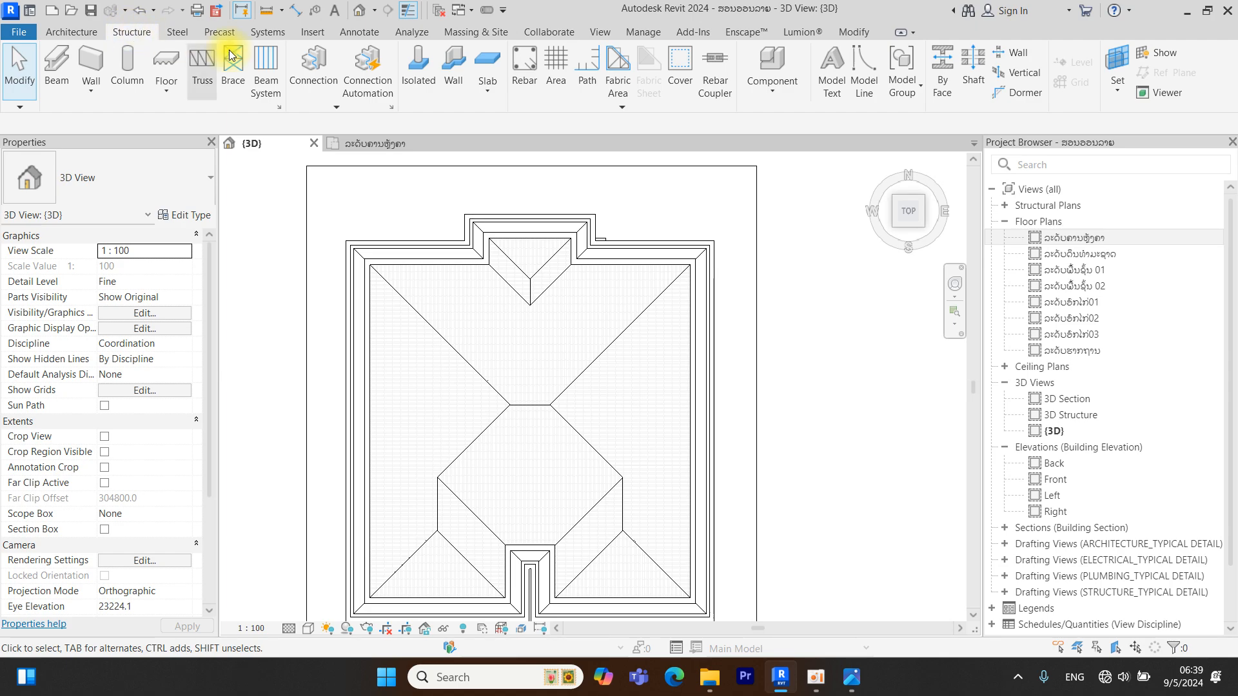
pyautogui.click(1120, 87)
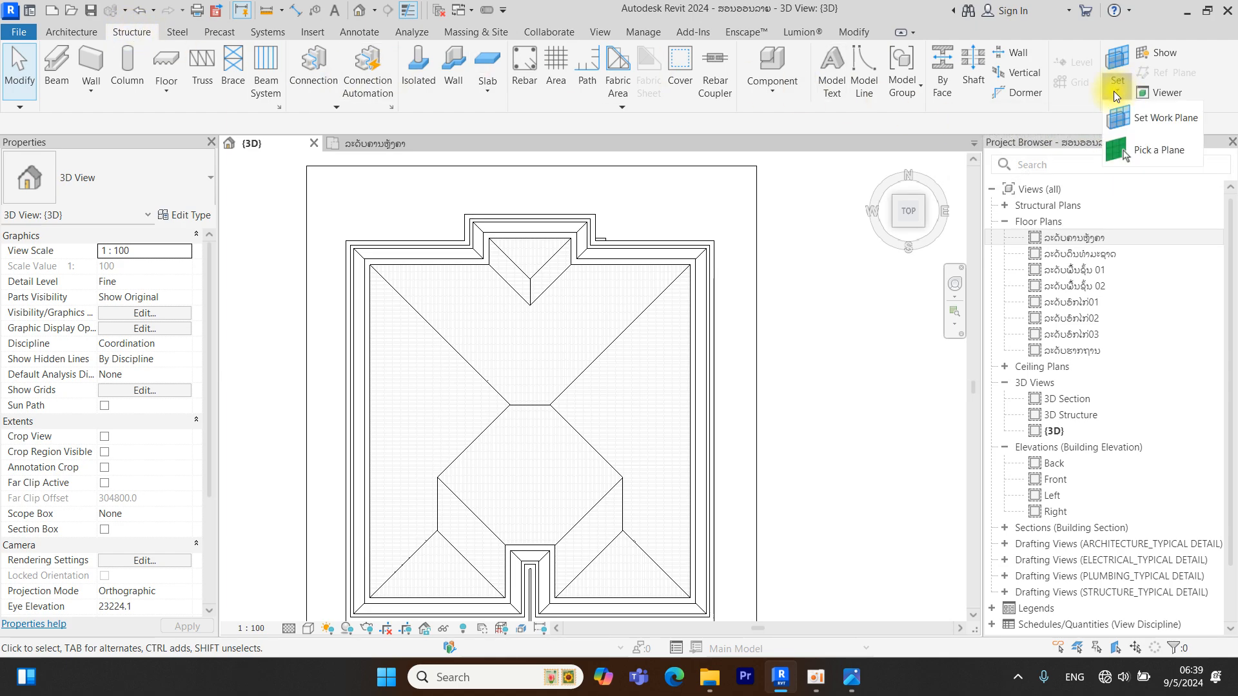
pyautogui.click(1145, 115)
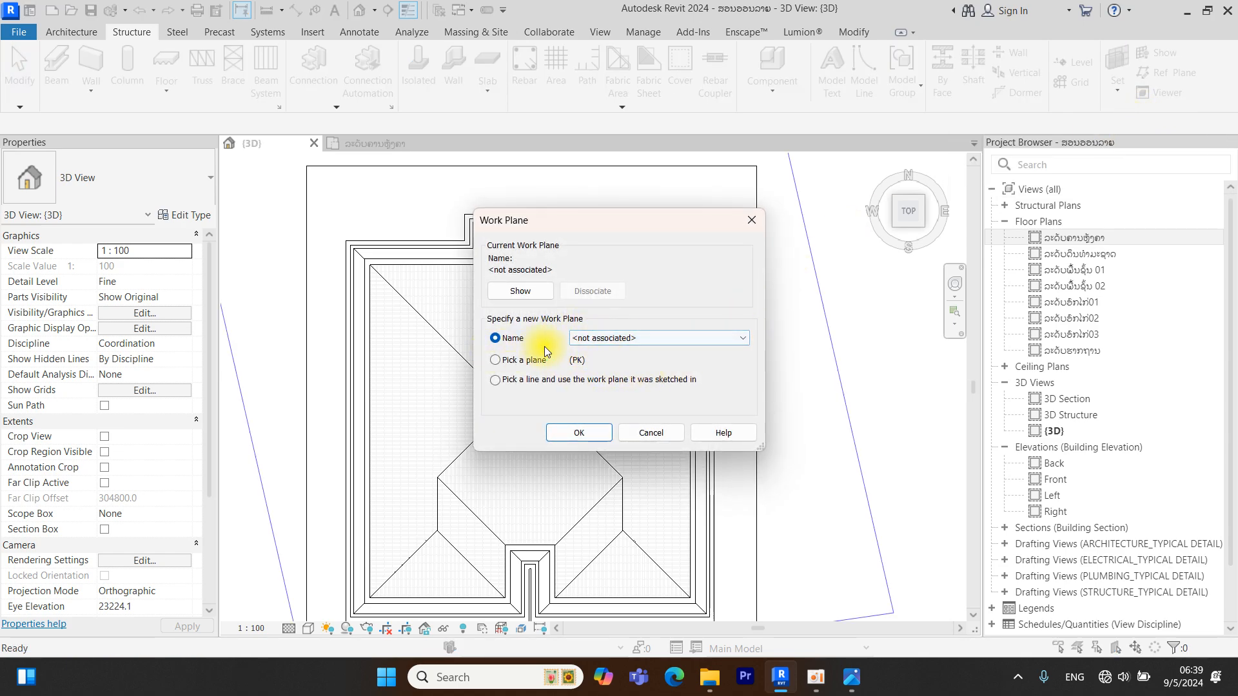
pyautogui.click(742, 343)
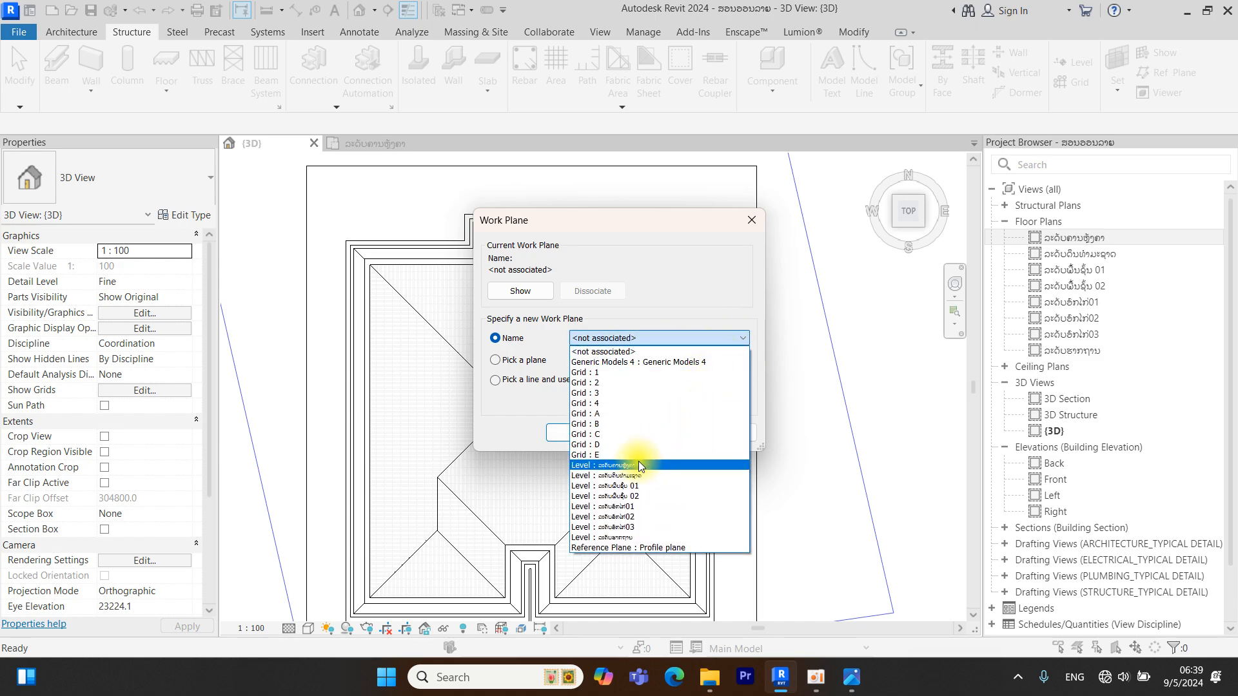
pyautogui.click(638, 461)
pyautogui.click(589, 438)
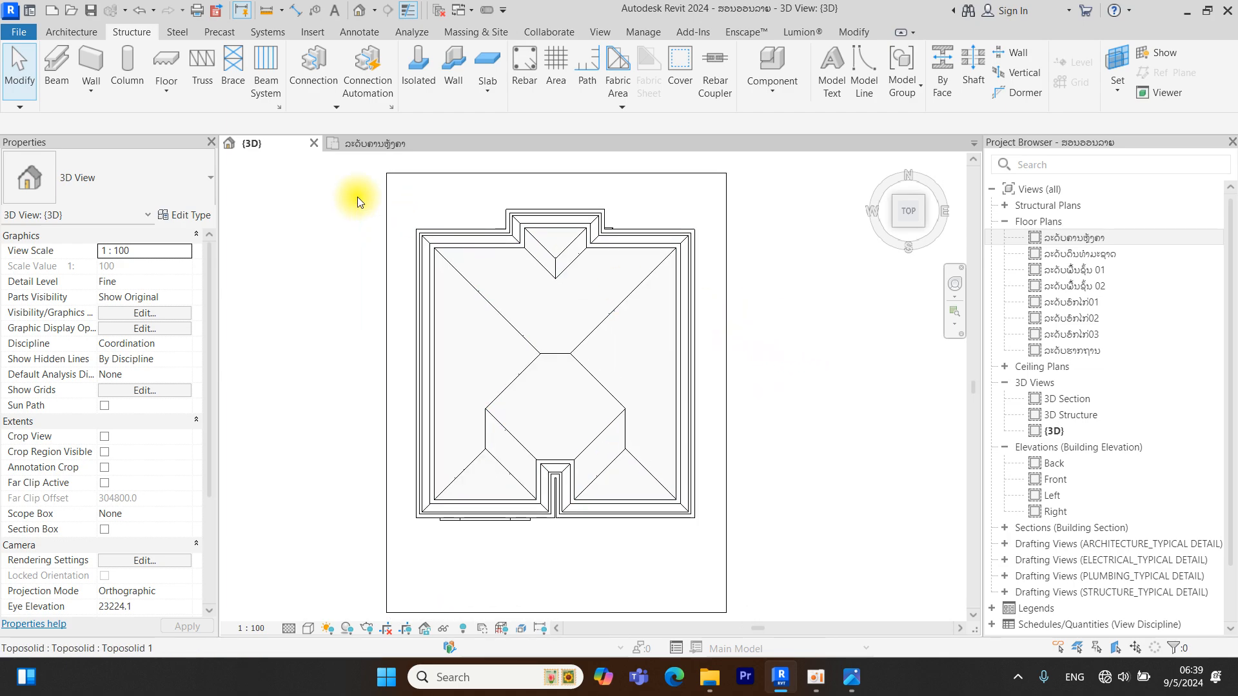
# Start the Beam command with type SHS-Square Hollow Section 40x40x2.5SHS, 3D Snapping on and Pick Lines as the drawing mode
pyautogui.click(54, 67)
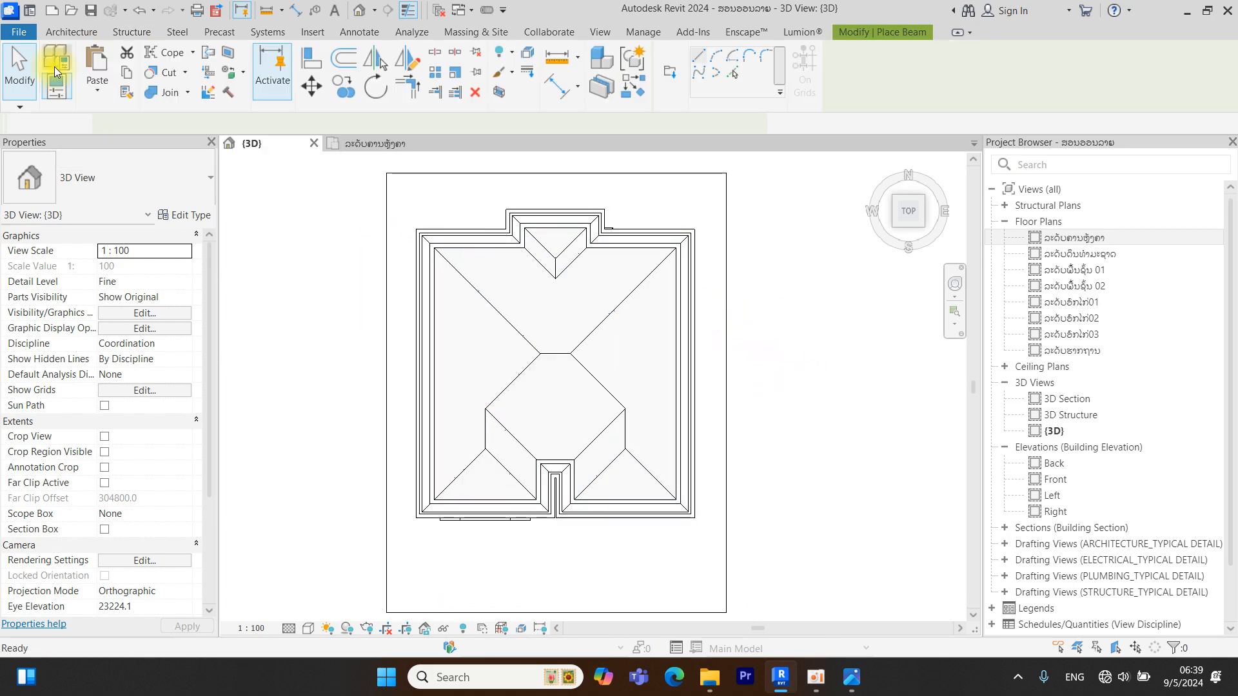
pyautogui.click(122, 167)
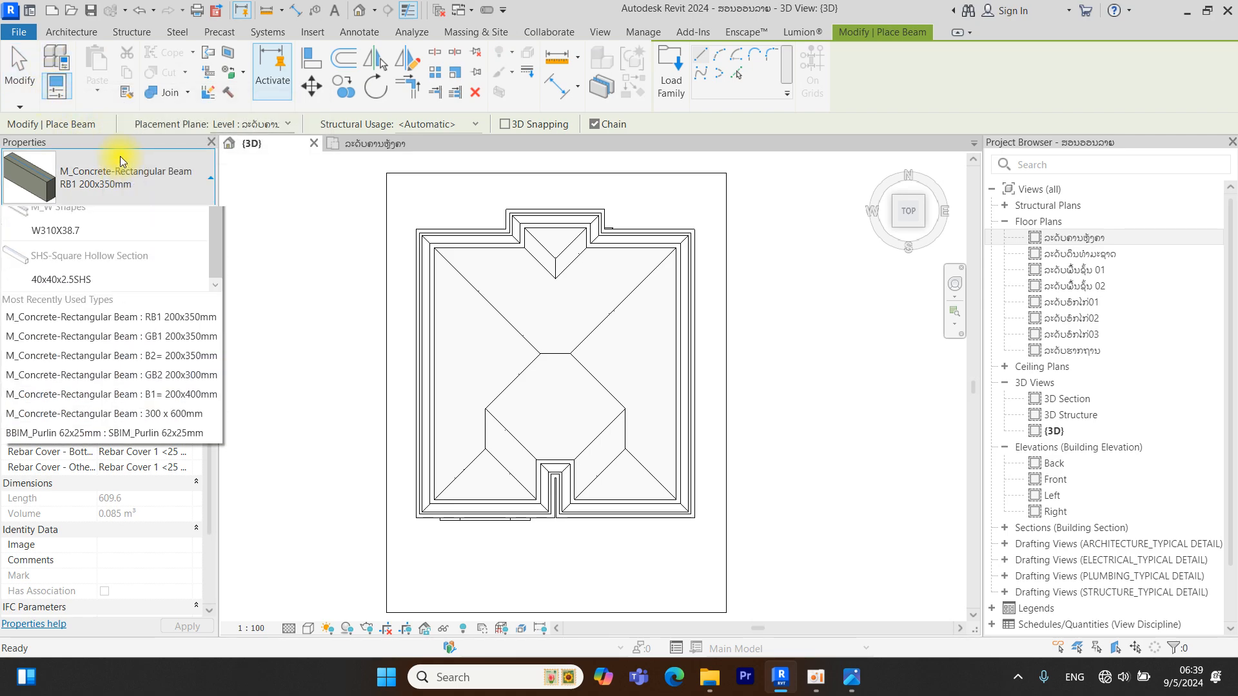
pyautogui.scroll(3, 67, 318)
pyautogui.scroll(-3, 67, 319)
pyautogui.scroll(3, 67, 319)
pyautogui.scroll(-3, 110, 277)
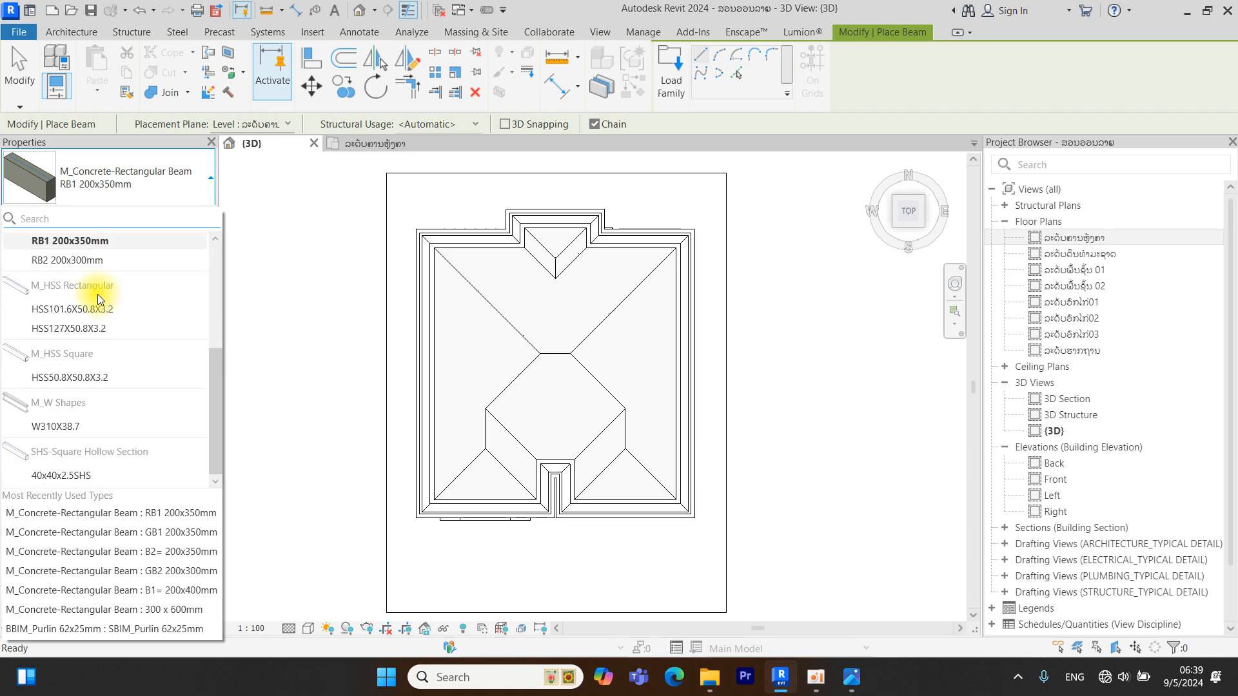
pyautogui.moveTo(36, 478)
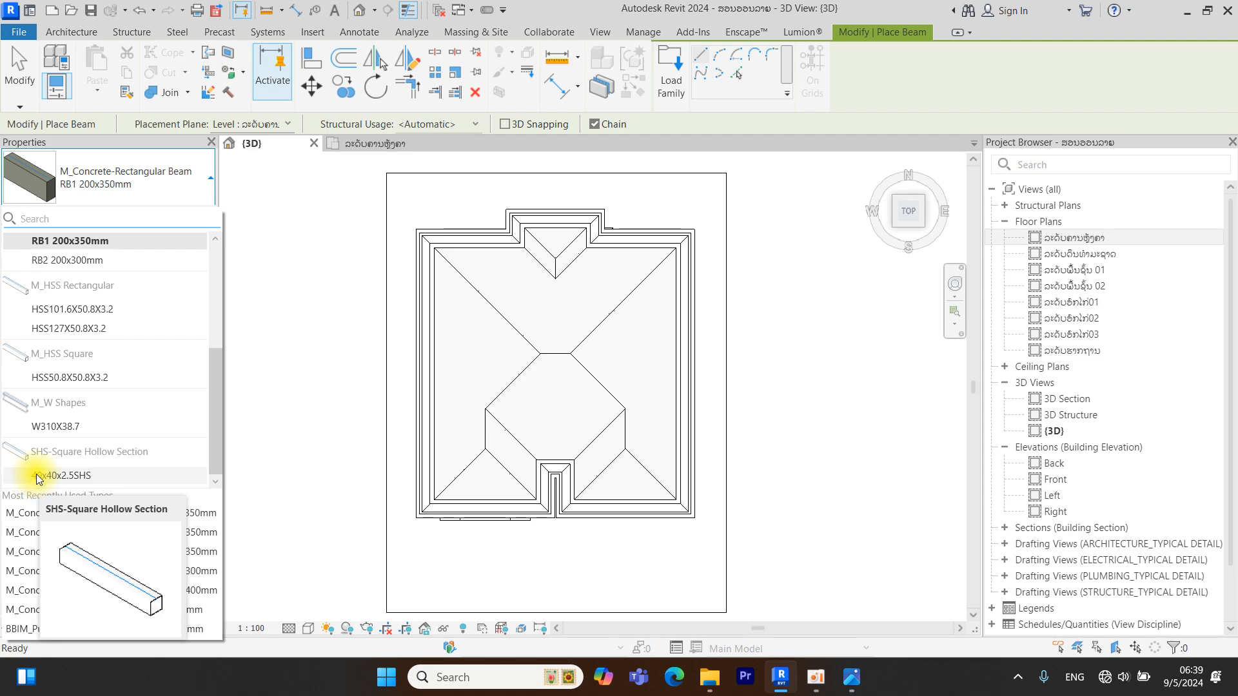
pyautogui.click(36, 478)
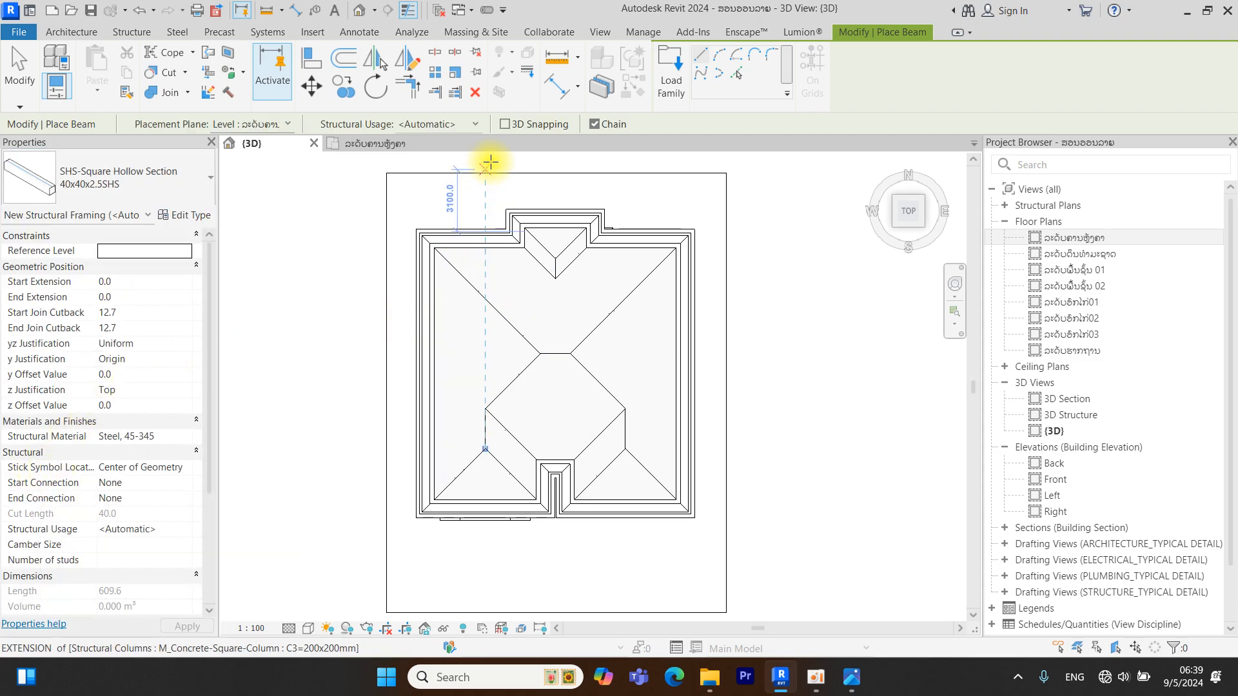
pyautogui.click(505, 124)
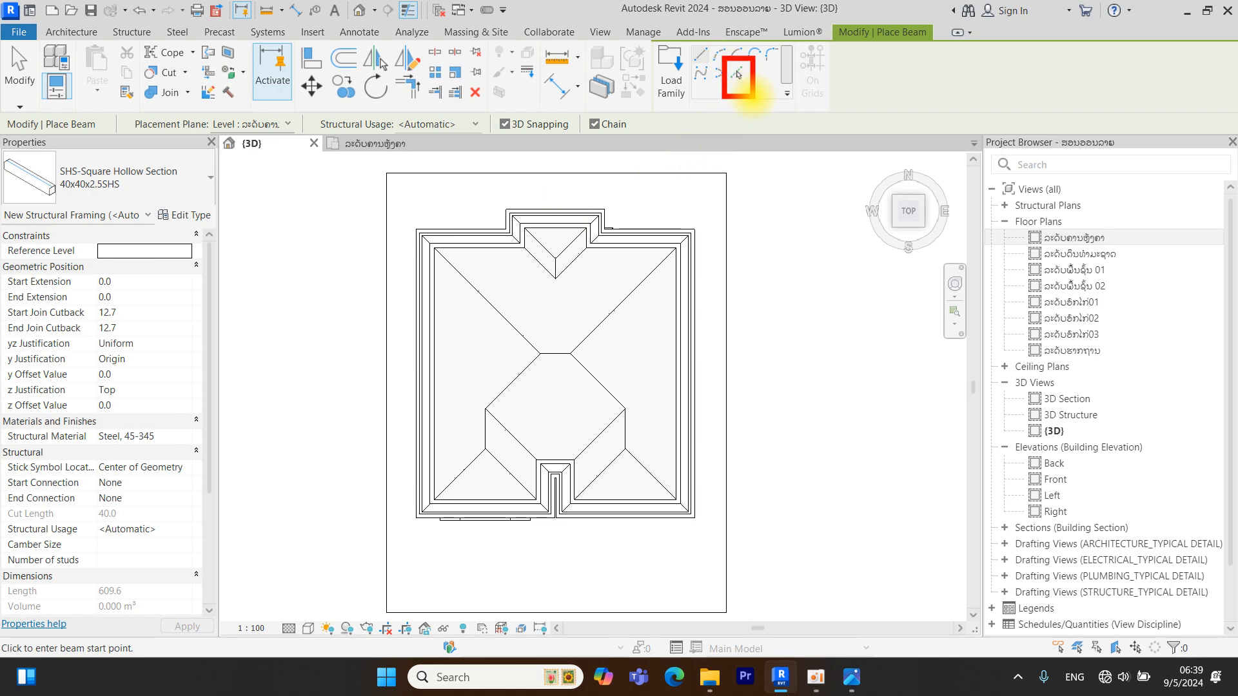
pyautogui.click(737, 75)
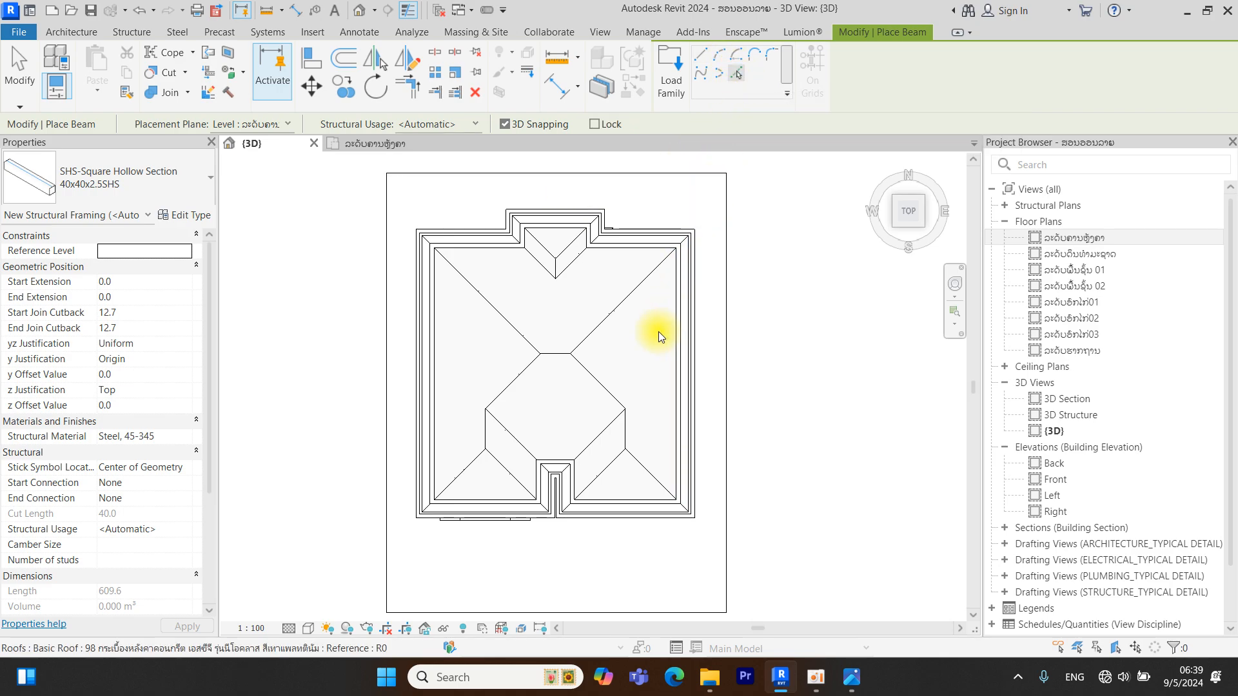
# Place hollow-section beams along the main roof's rear right hip and its short top ridge by picking their edges
pyautogui.scroll(10, 596, 330)
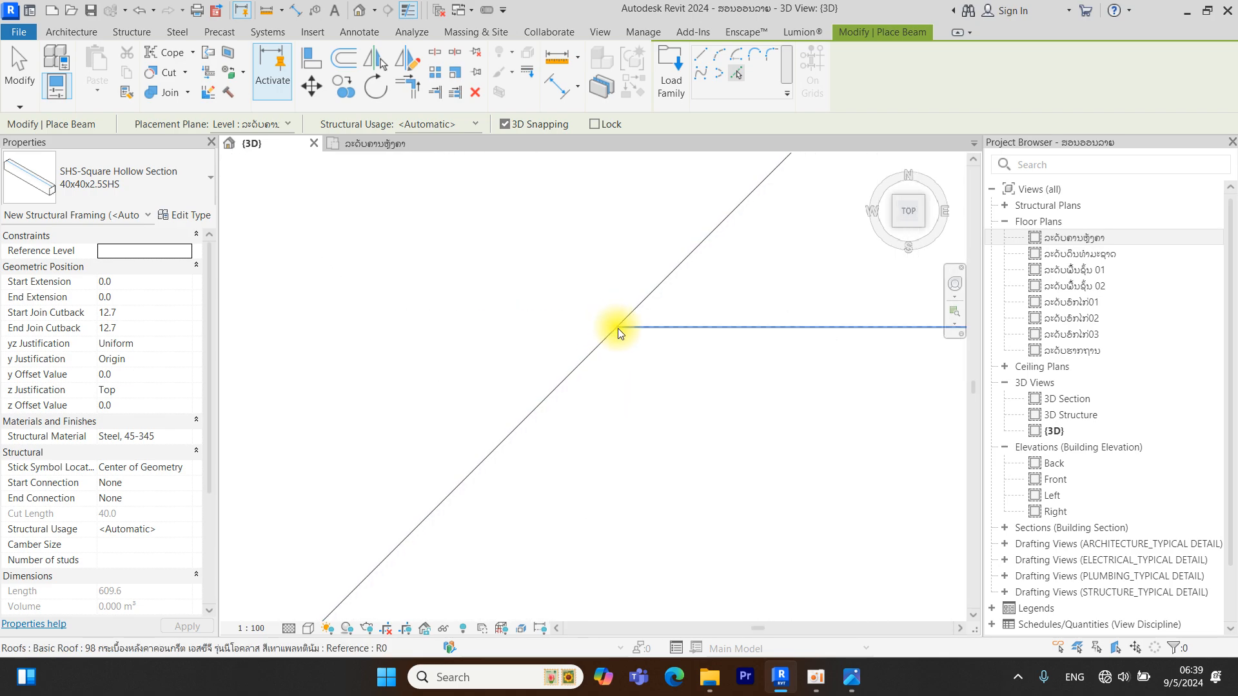
pyautogui.scroll(3, 612, 326)
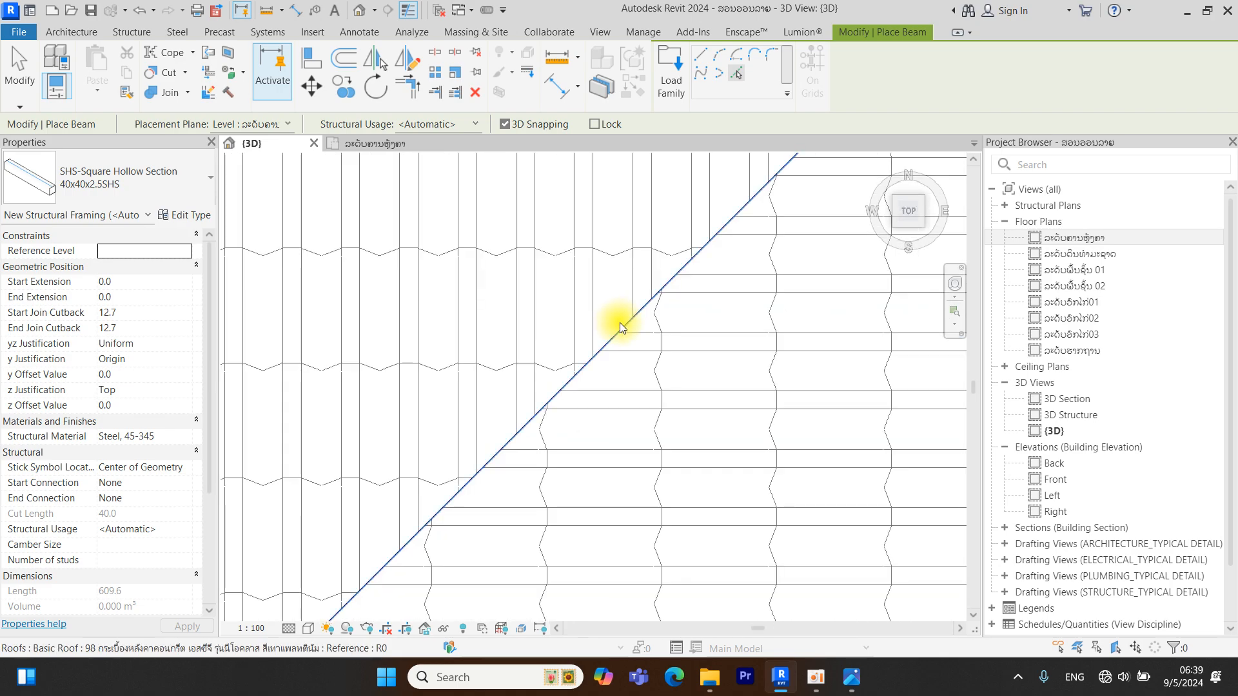
pyautogui.click(620, 322)
pyautogui.scroll(-6, 620, 324)
pyautogui.moveTo(397, 514); pyautogui.dragTo(571, 434, button='middle')
pyautogui.scroll(3, 564, 388)
pyautogui.scroll(4, 563, 387)
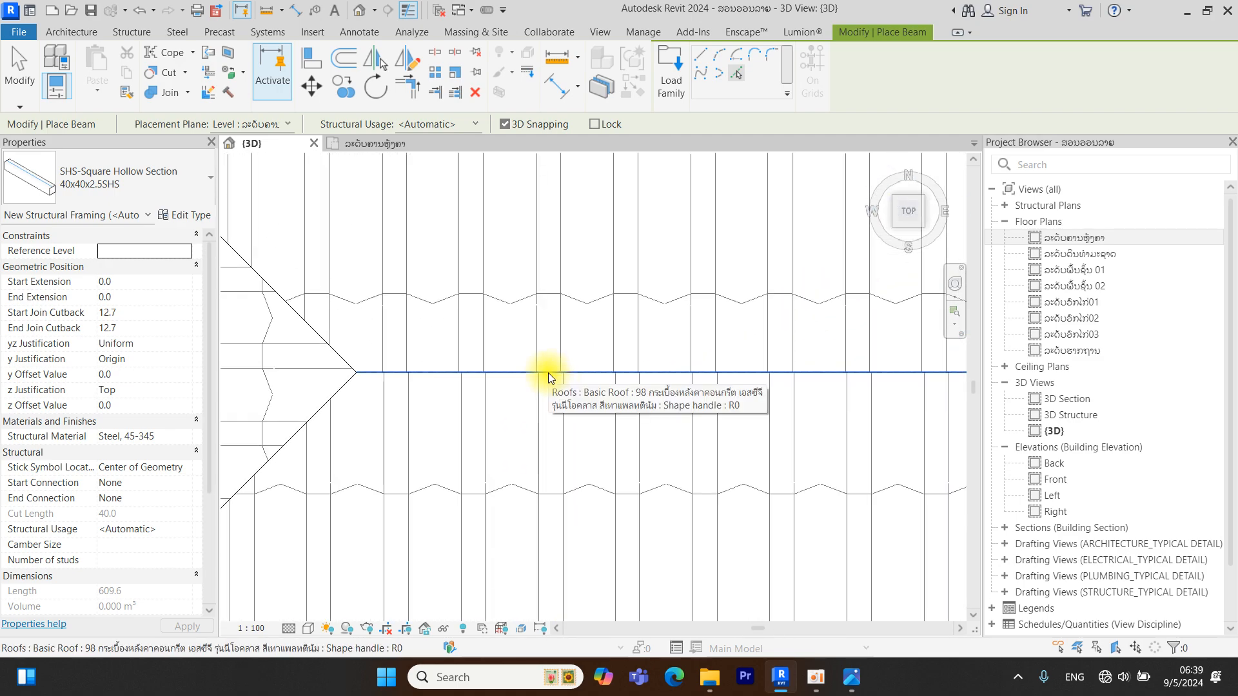
pyautogui.click(548, 372)
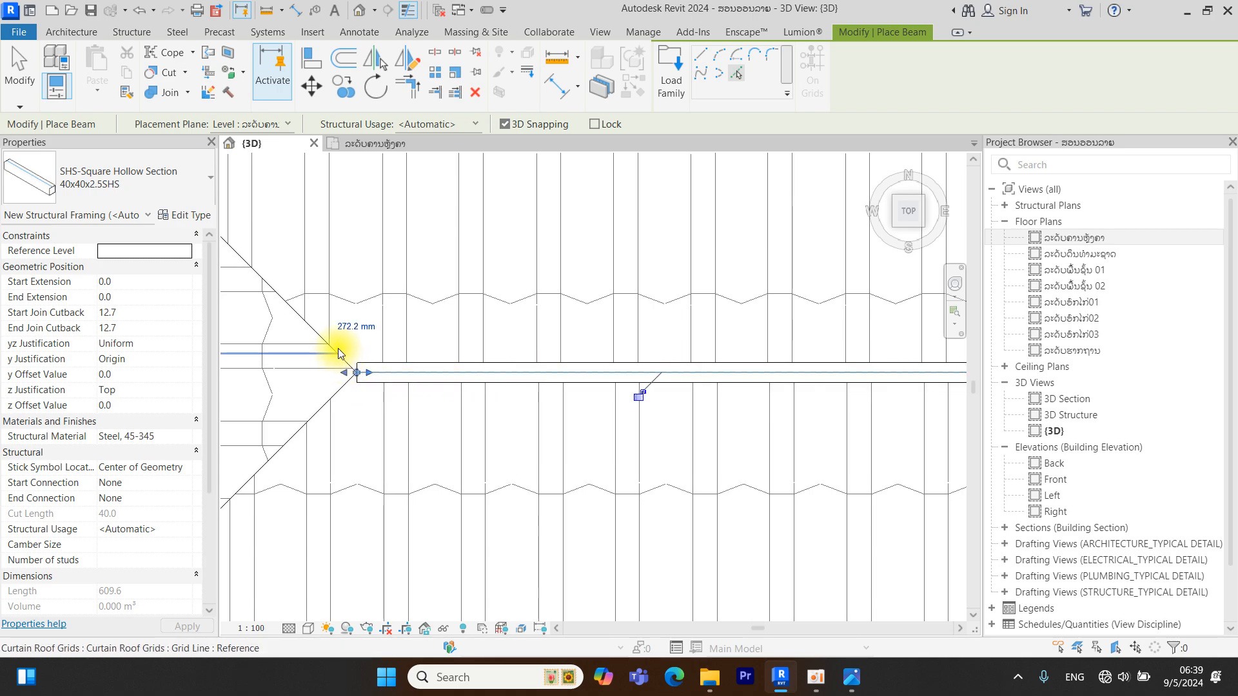
# Place beams along the rear left and front left hips that meet the left end of the top ridge
pyautogui.click(315, 330)
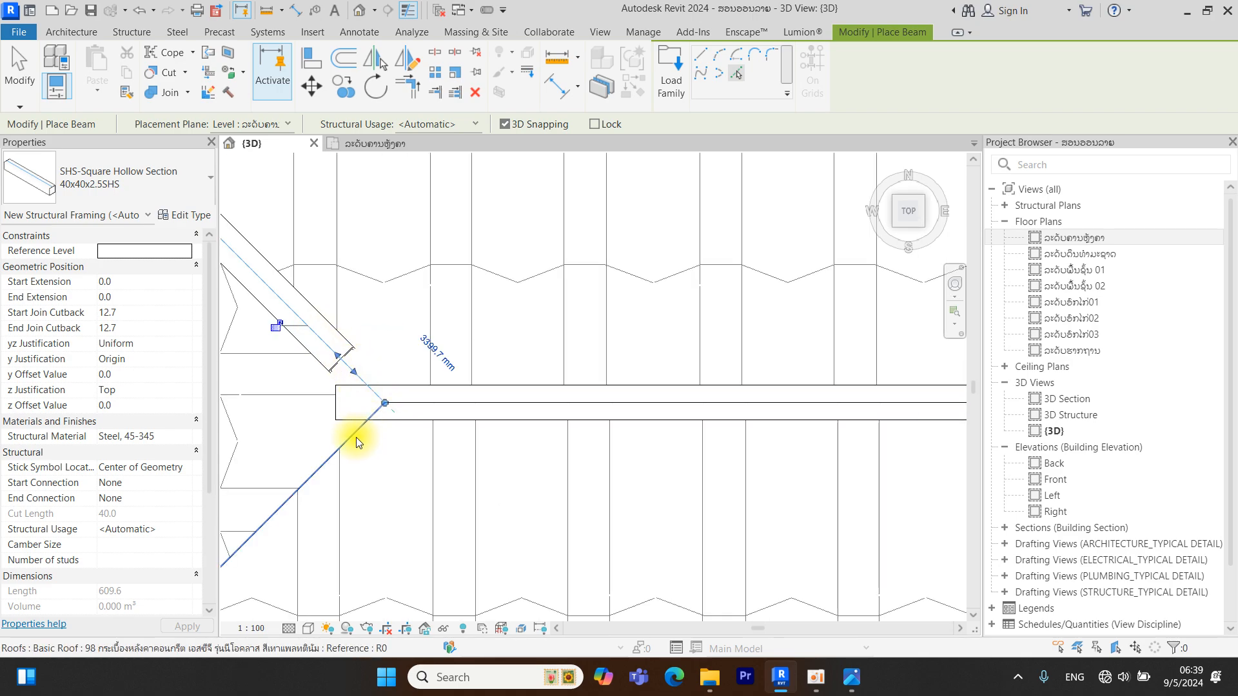
pyautogui.scroll(-9, 451, 419)
pyautogui.moveTo(530, 472); pyautogui.dragTo(545, 358, button='middle')
pyautogui.scroll(6, 619, 315)
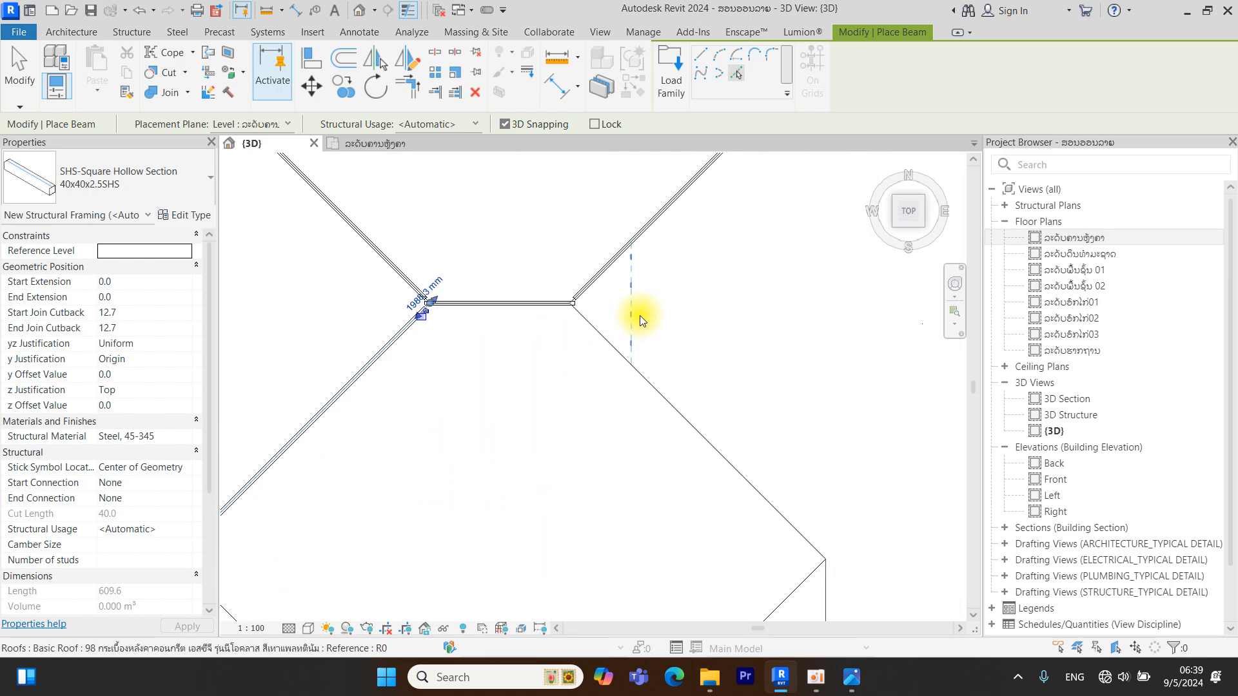
pyautogui.click(481, 299)
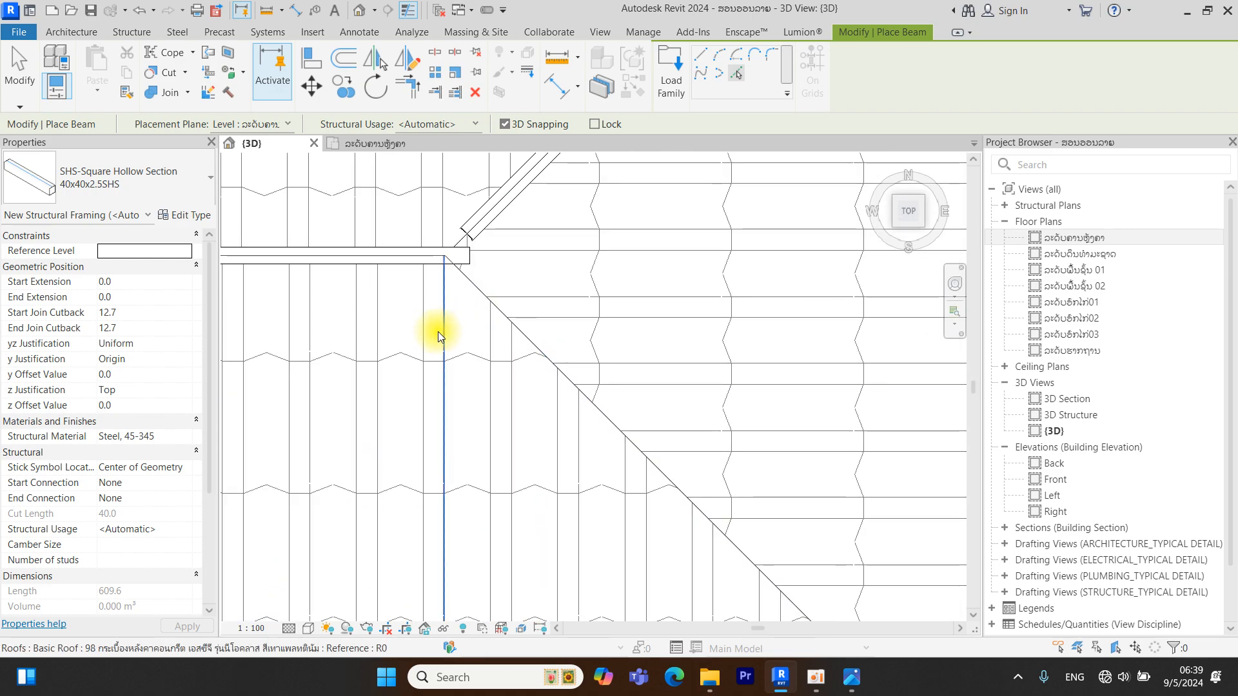
pyautogui.hotkey('ctrl', 'z')
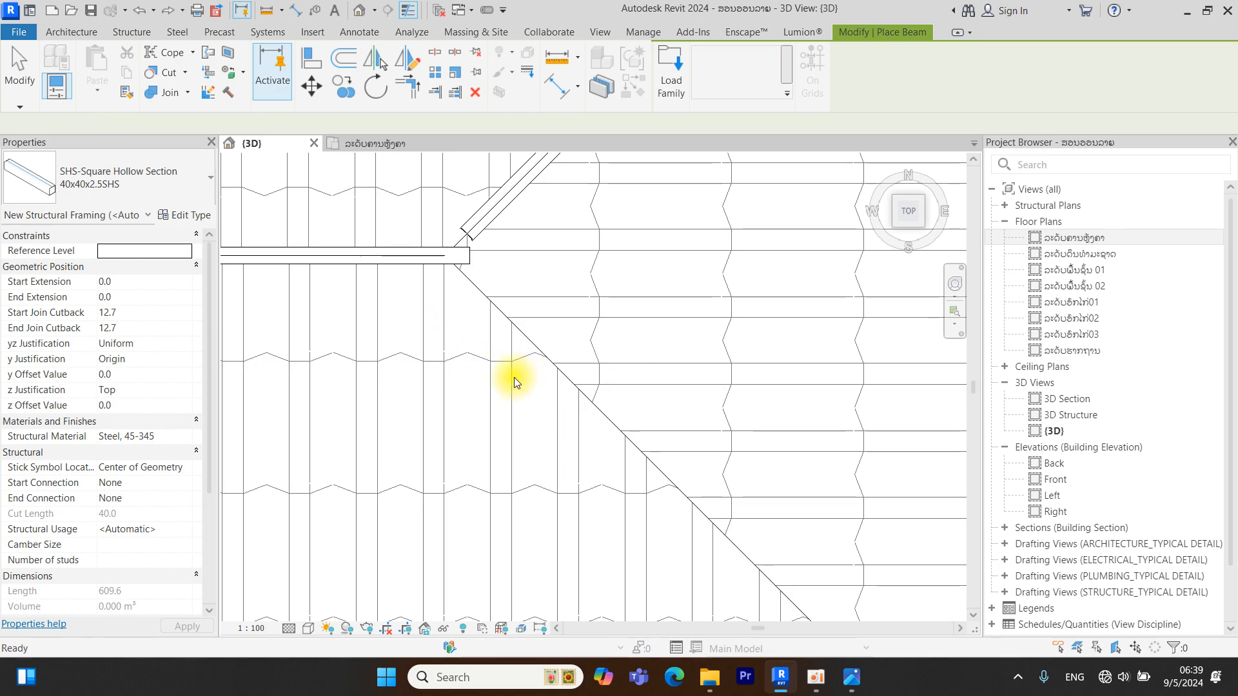
pyautogui.click(494, 304)
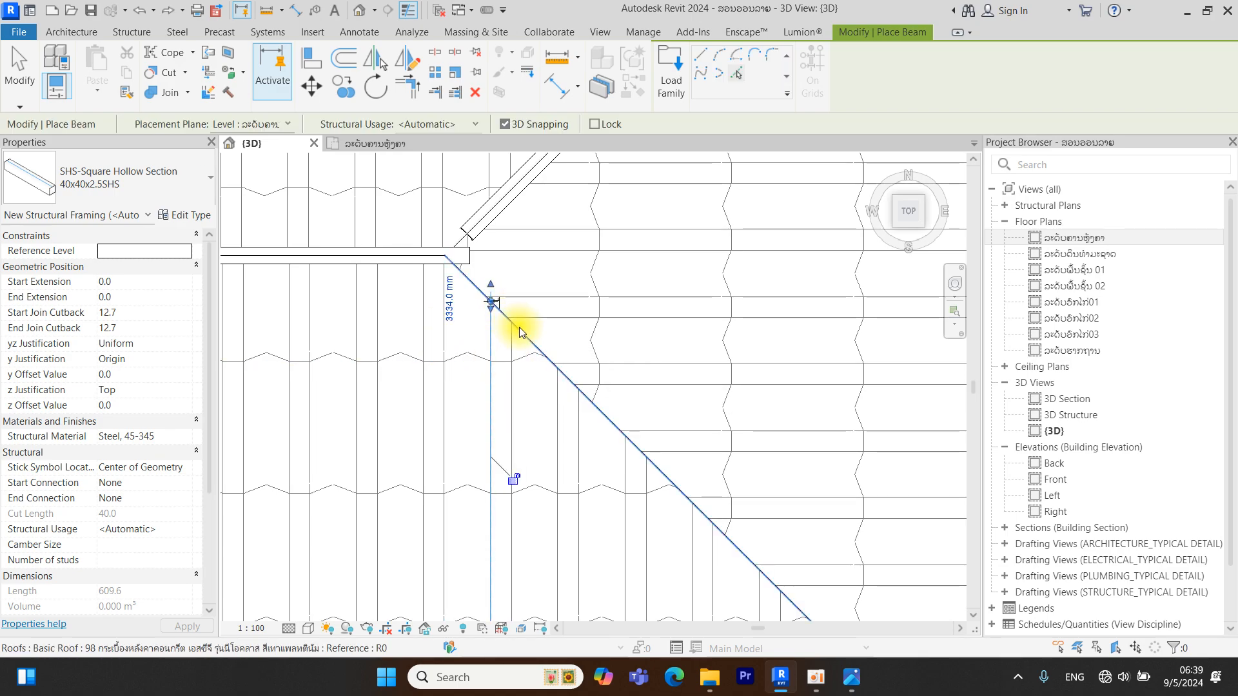
pyautogui.hotkey('ctrl', 'z')
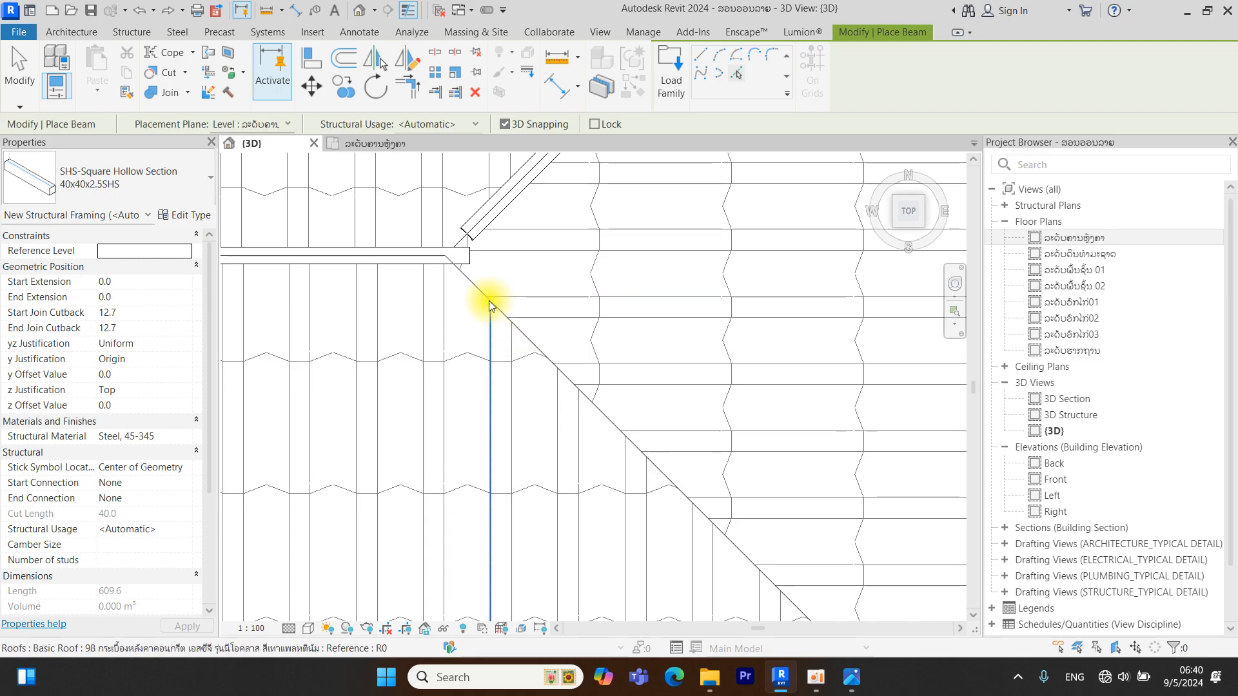
# Place beams along the front right hip below the top ridge and along the right wing's ridge that runs on from it
pyautogui.scroll(2, 477, 288)
pyautogui.scroll(2, 474, 281)
pyautogui.click(474, 281)
pyautogui.scroll(-5, 560, 344)
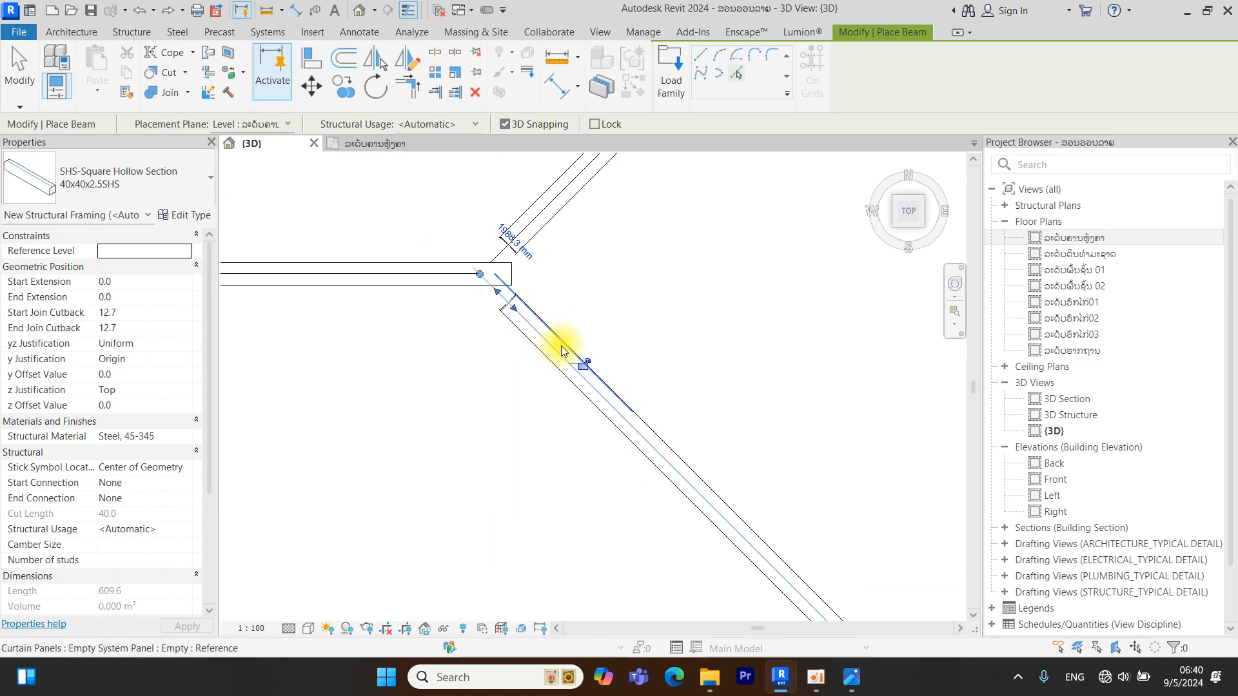
pyautogui.scroll(-3, 582, 365)
pyautogui.scroll(5, 631, 367)
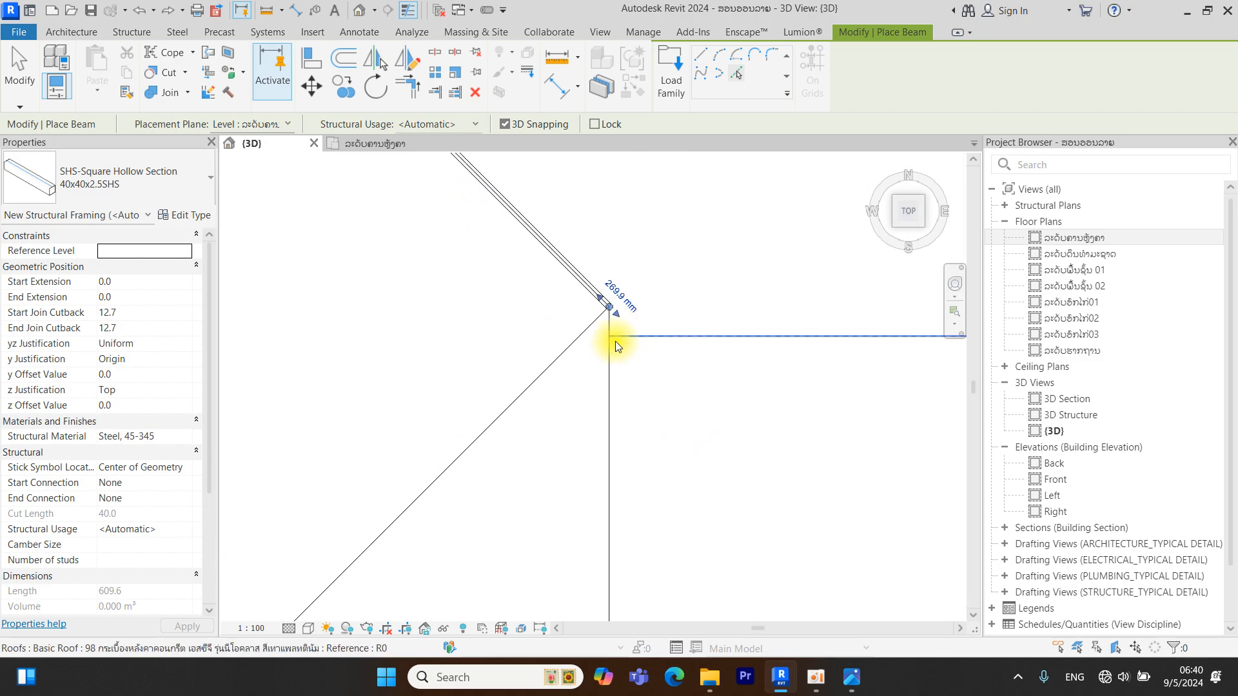
pyautogui.scroll(3, 613, 350)
pyautogui.click(599, 317)
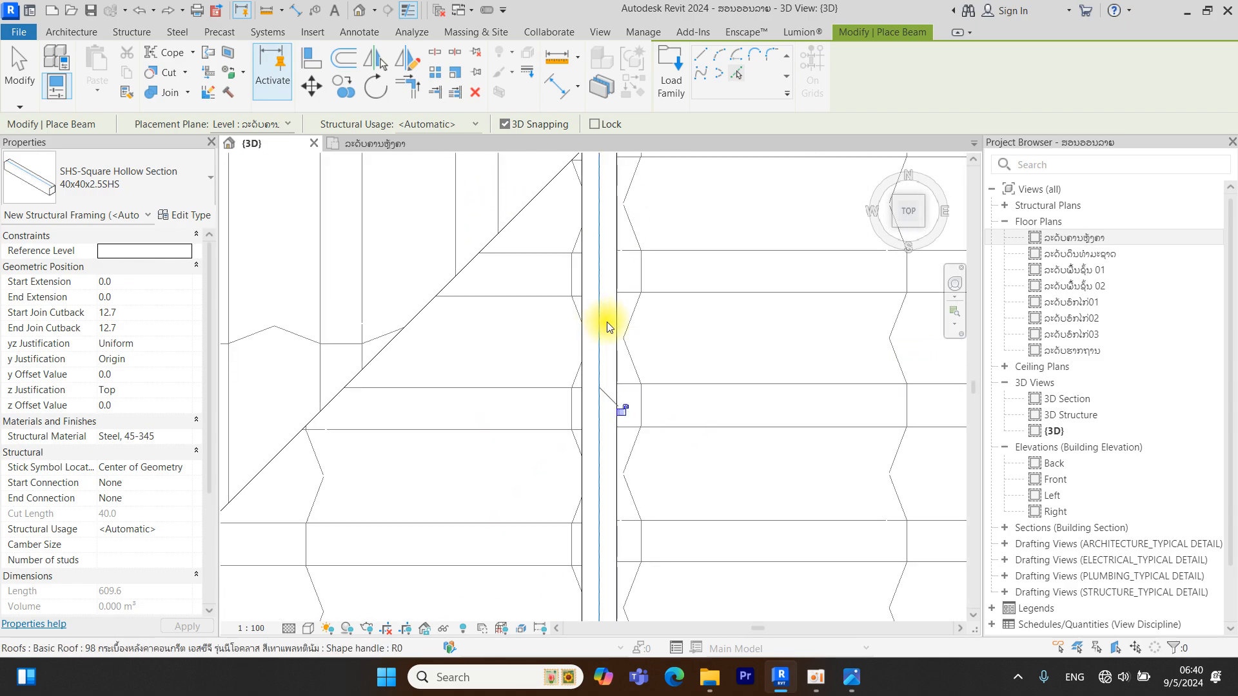
# Place beams along the two hips that branch from the front end of the right wing's ridge
pyautogui.scroll(-3, 644, 372)
pyautogui.scroll(-3, 651, 385)
pyautogui.scroll(3, 520, 520)
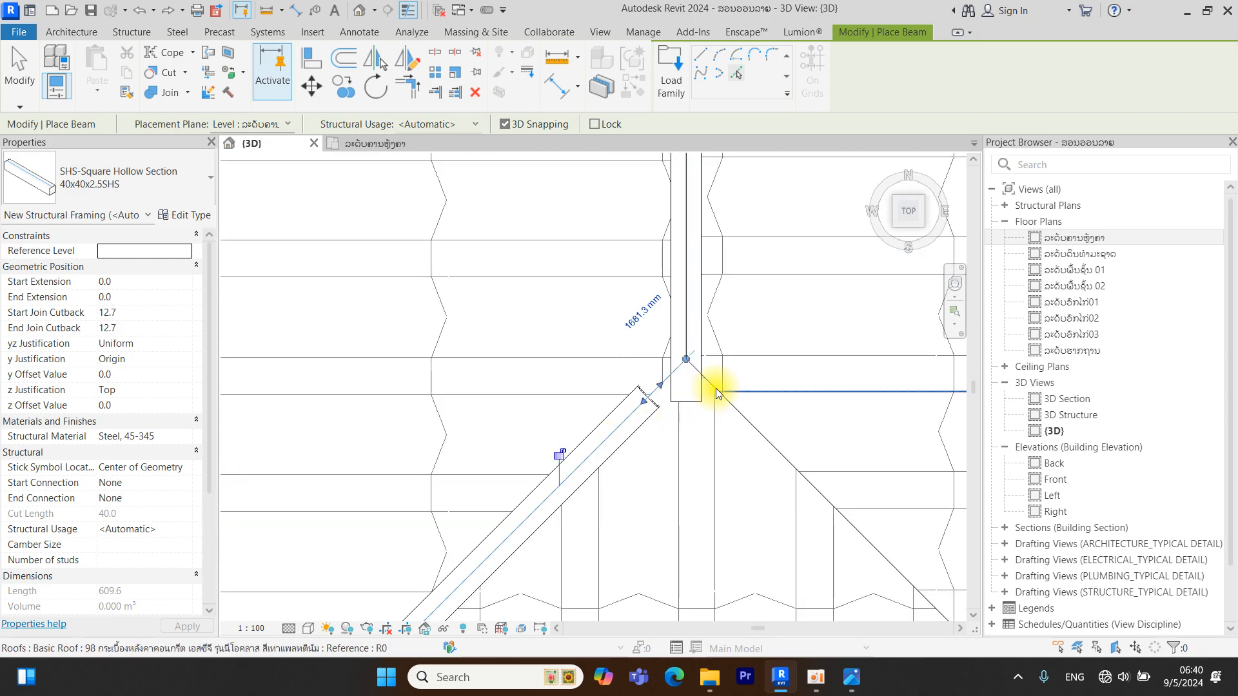
pyautogui.scroll(2, 760, 435)
pyautogui.click(761, 435)
pyautogui.scroll(-6, 686, 393)
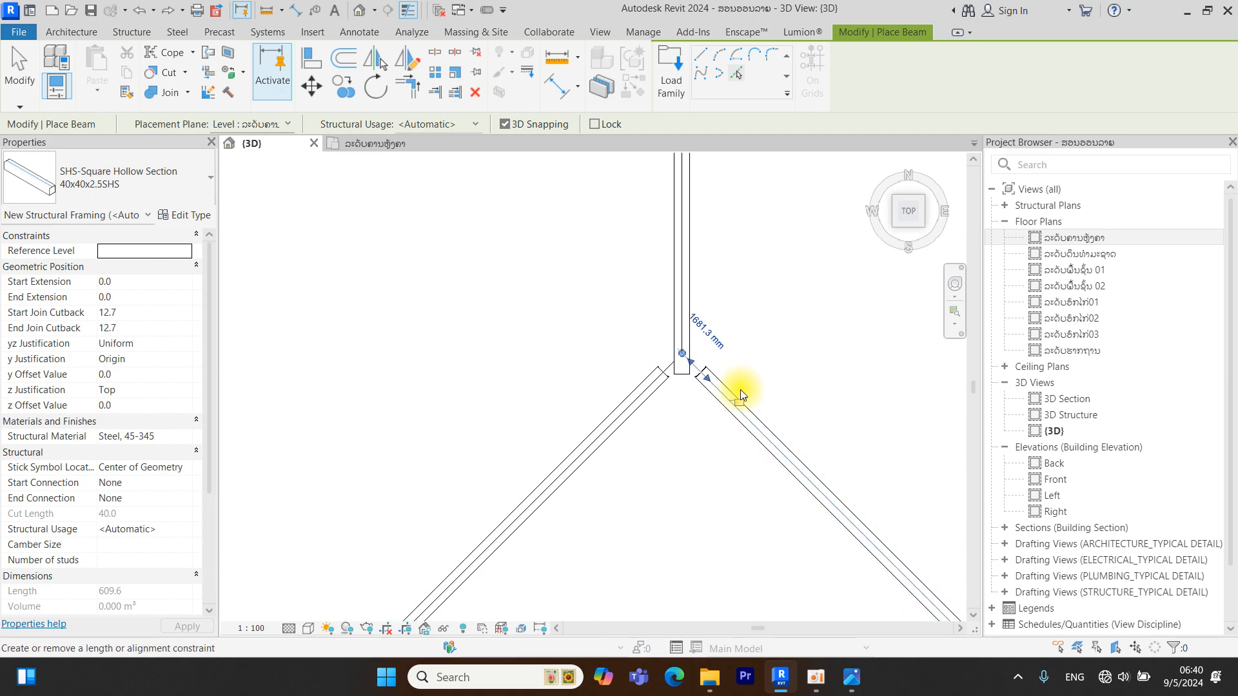
# Place beams along the left wing's ridge and the two hips that branch from its front end
pyautogui.scroll(6, 603, 400)
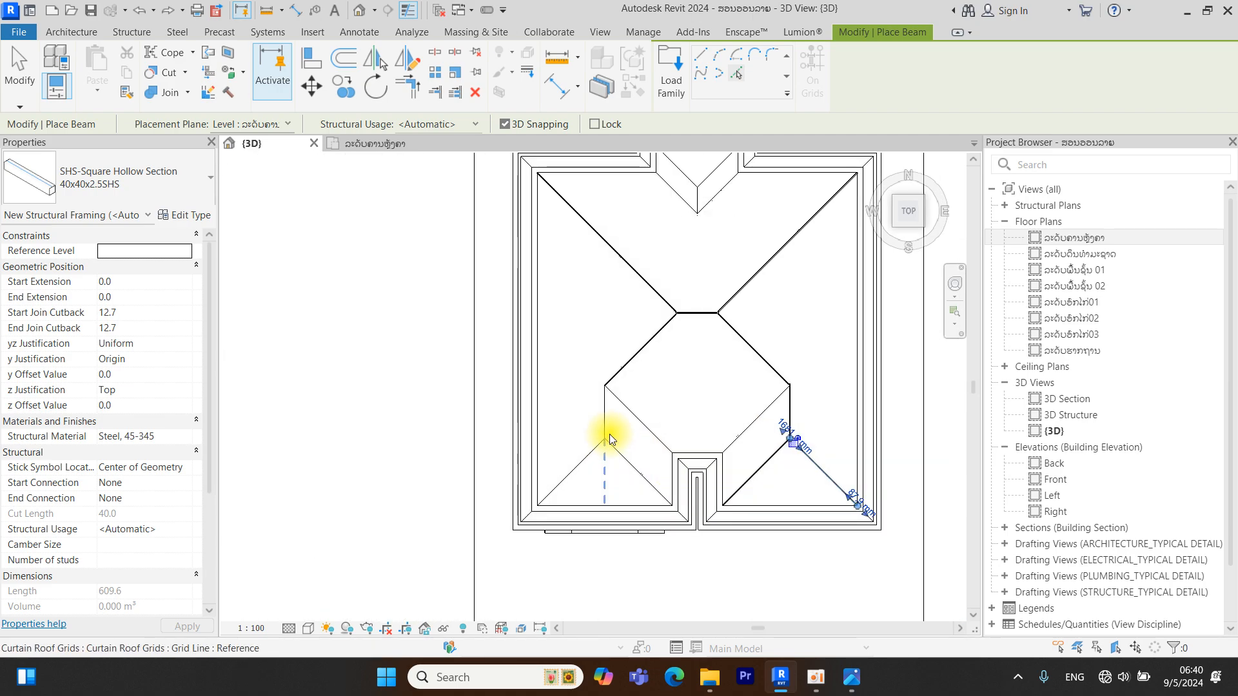
pyautogui.scroll(-4, 605, 365)
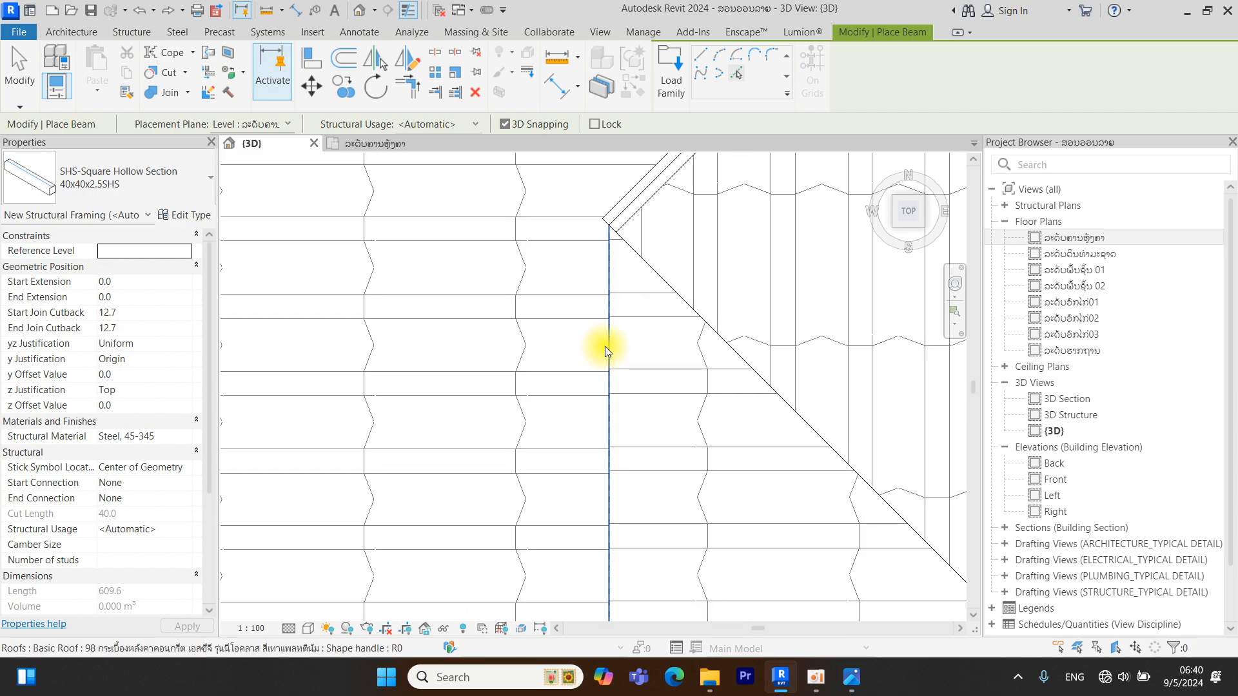
pyautogui.moveTo(641, 442); pyautogui.dragTo(635, 286, button='middle')
pyautogui.scroll(5, 655, 319)
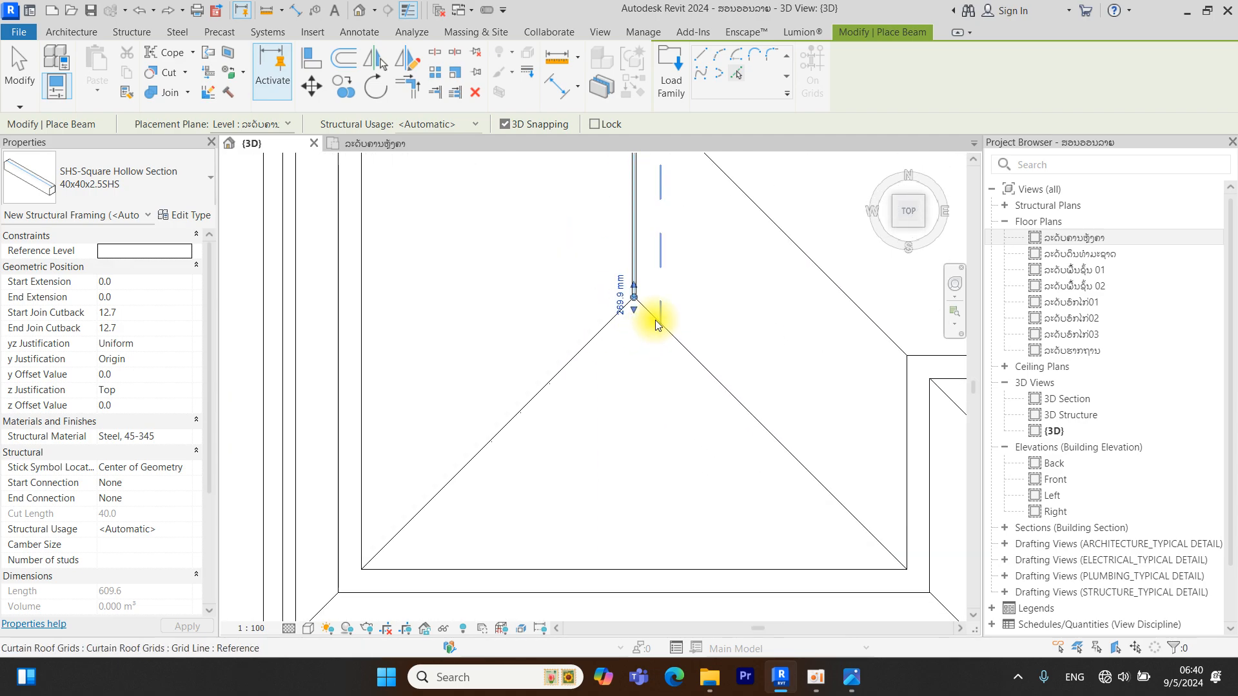
pyautogui.click(641, 295)
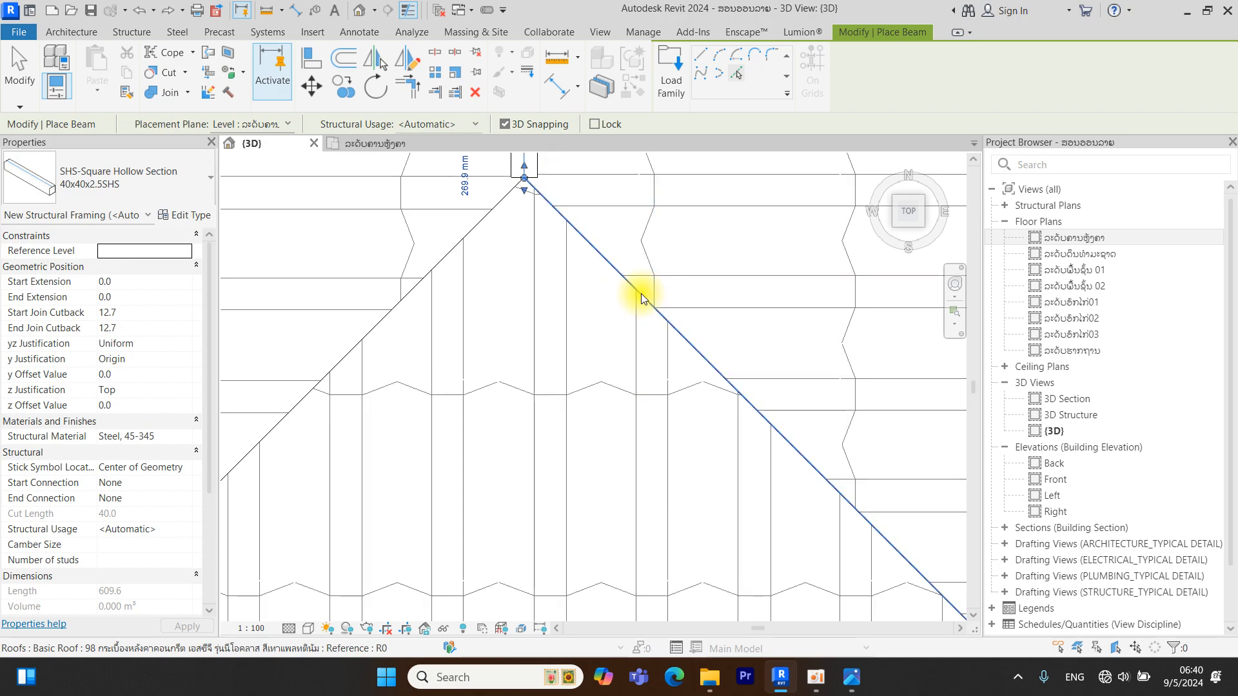
pyautogui.click(449, 266)
pyautogui.scroll(-5, 571, 298)
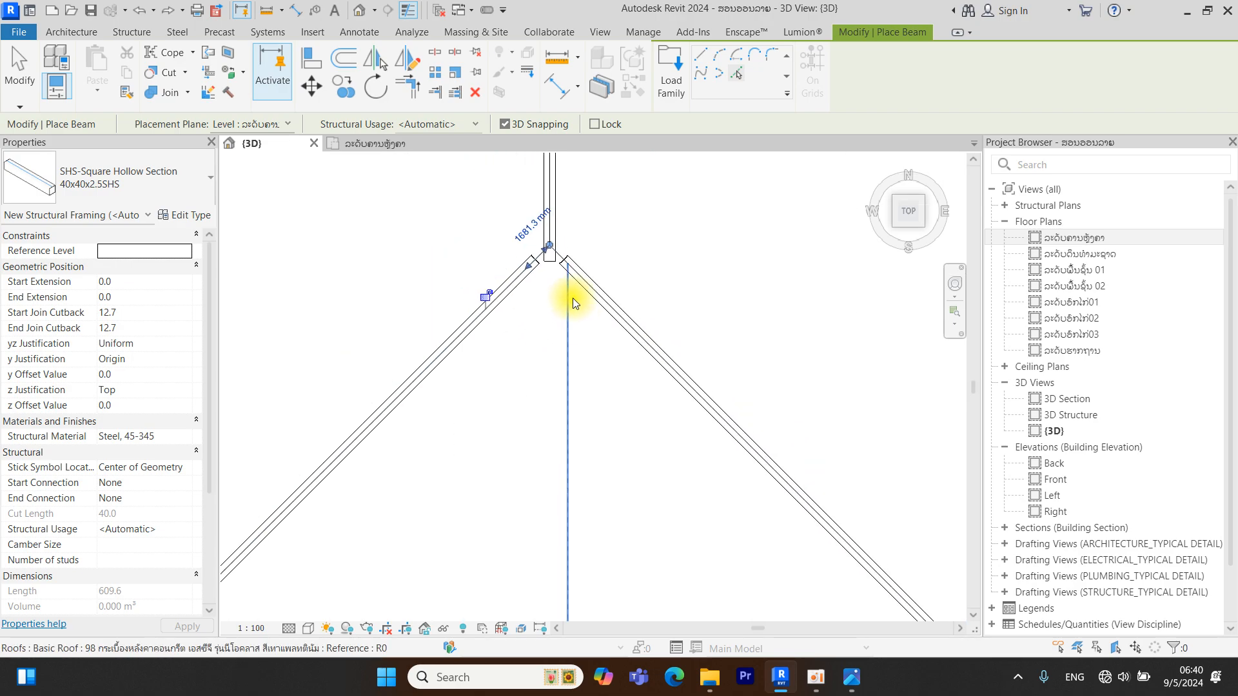
# Place beams along the left and right hips of the small rear projection's roof
pyautogui.moveTo(608, 298); pyautogui.dragTo(654, 304, button='middle')
pyautogui.scroll(6, 654, 304)
pyautogui.click(535, 382)
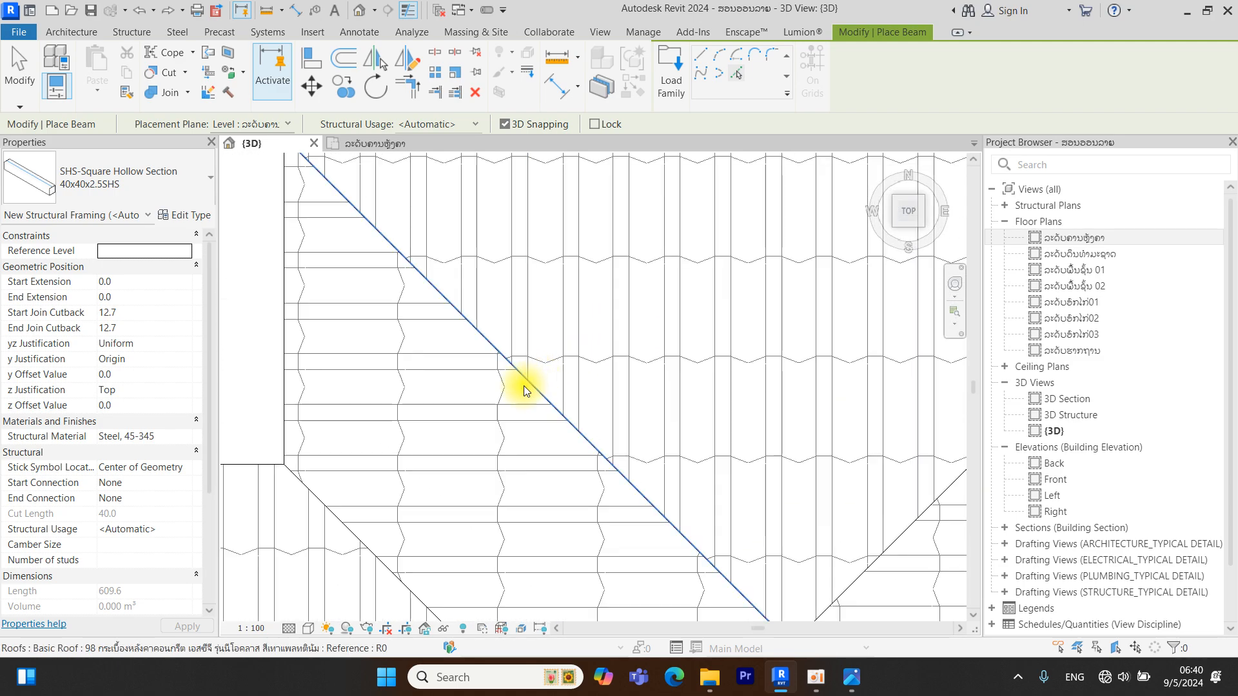
pyautogui.scroll(-3, 760, 492)
pyautogui.scroll(3, 818, 497)
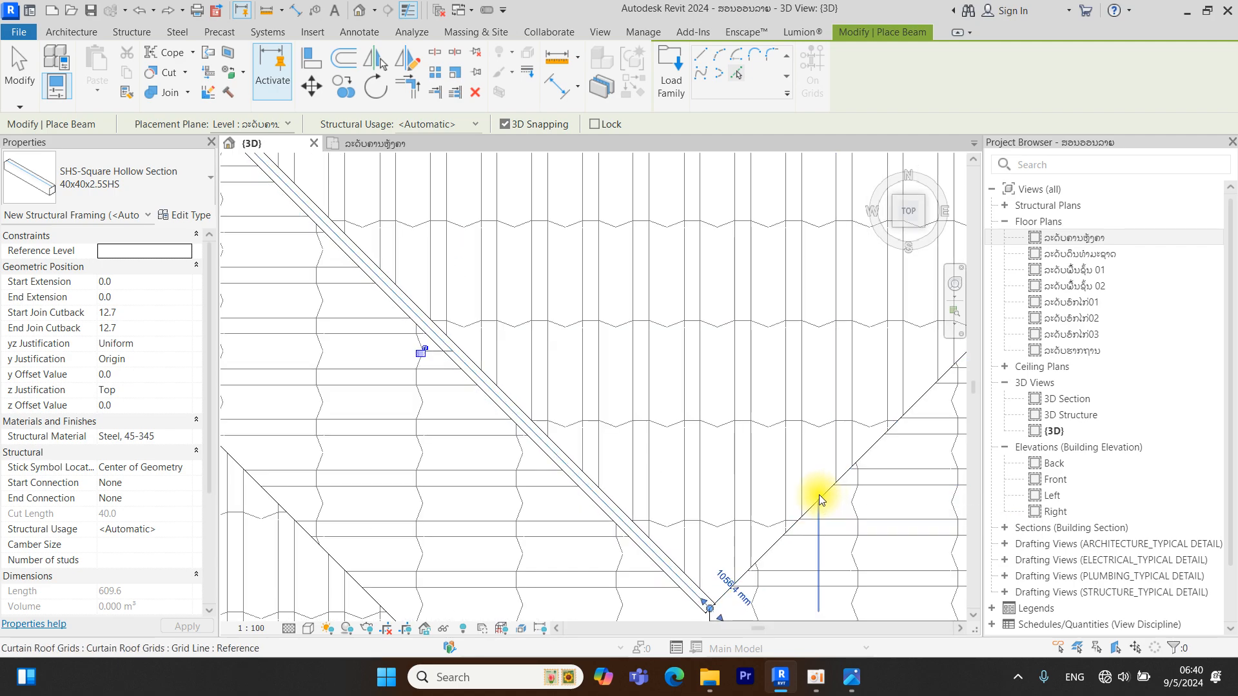
pyautogui.scroll(2, 823, 494)
pyautogui.click(827, 491)
# Place a beam along the short ridge of the small rear projection, running from where its two hips meet
pyautogui.scroll(-3, 759, 473)
pyautogui.scroll(-2, 760, 472)
pyautogui.moveTo(712, 499); pyautogui.dragTo(632, 315, button='middle')
pyautogui.scroll(5, 631, 395)
pyautogui.scroll(-6, 626, 384)
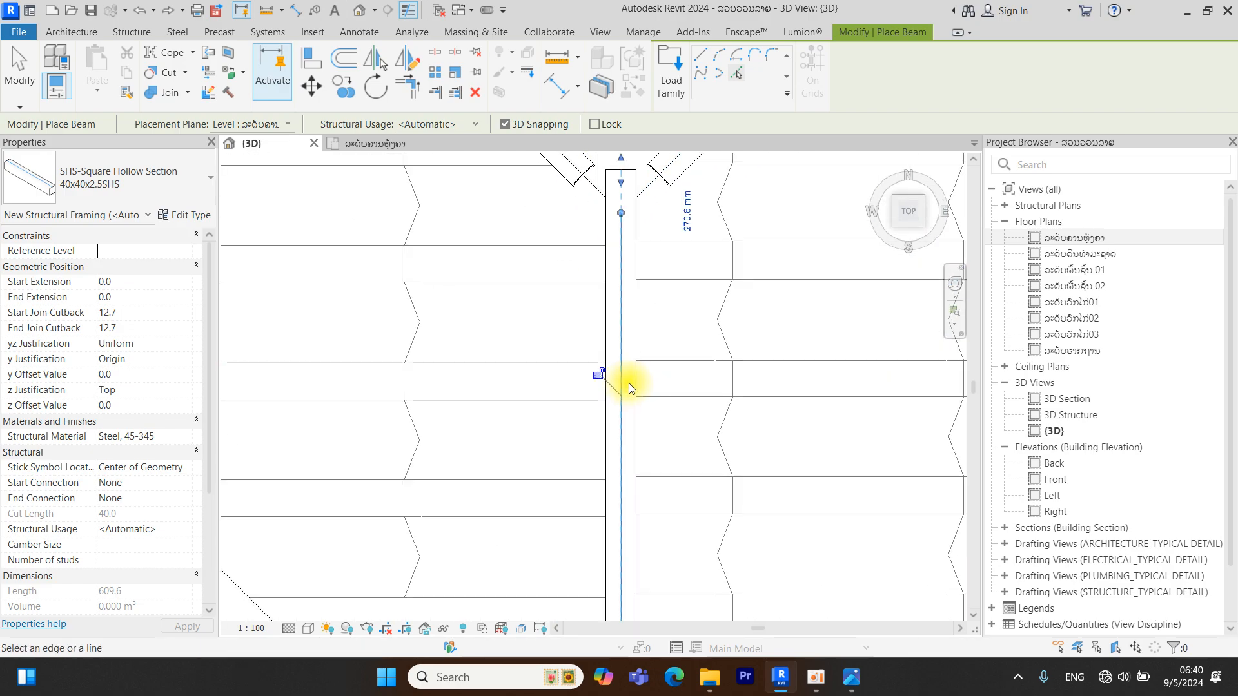
pyautogui.scroll(-1, 660, 444)
pyautogui.moveTo(660, 443); pyautogui.dragTo(554, 273, button='middle')
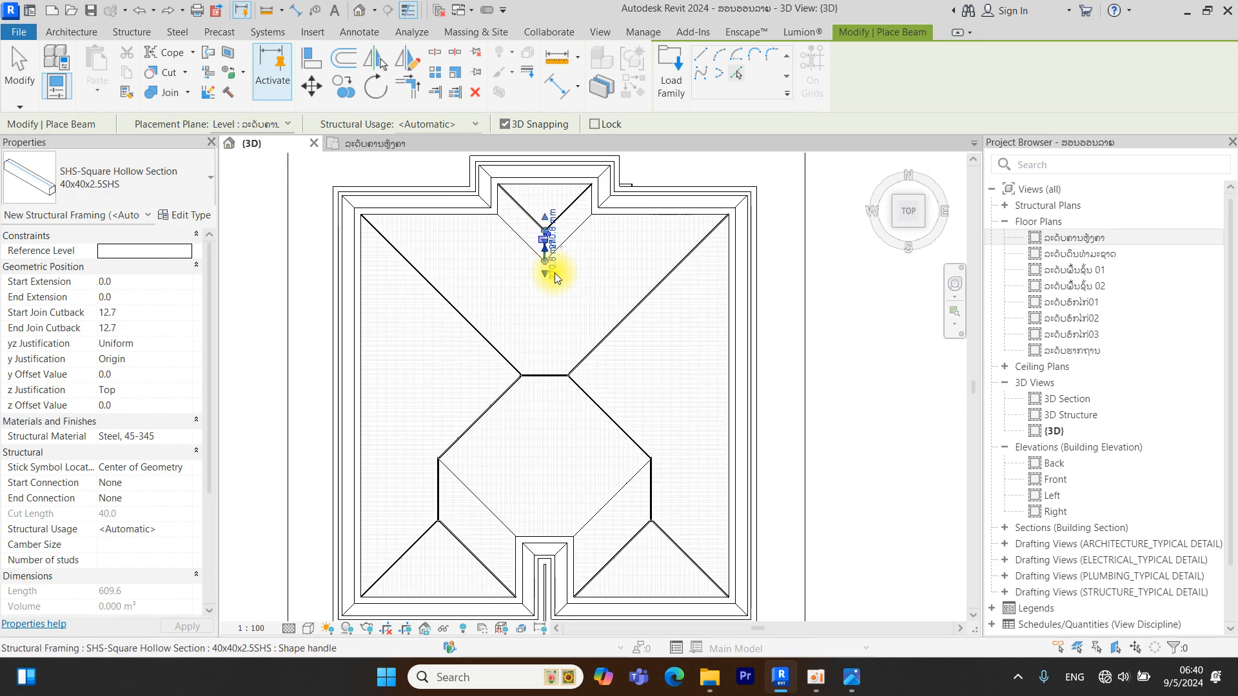
pyautogui.scroll(-1, 682, 489)
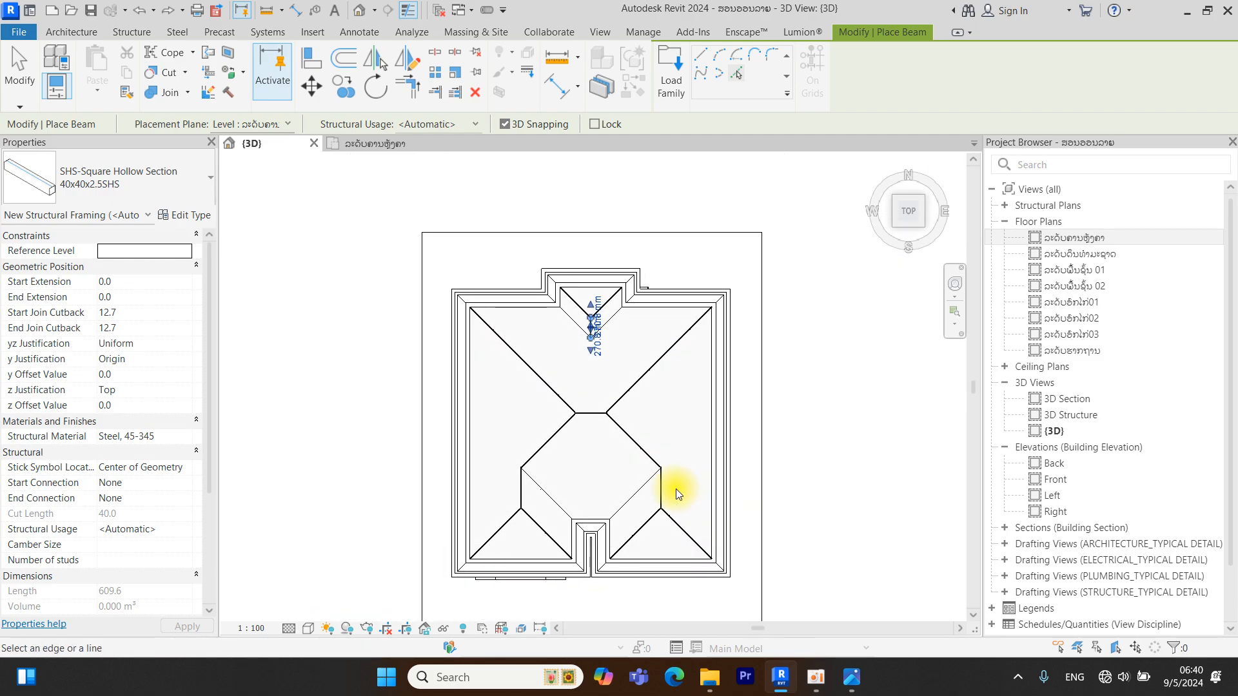
pyautogui.moveTo(635, 437); pyautogui.dragTo(628, 397, button='middle')
pyautogui.press('Escape')
pyautogui.press('Escape')
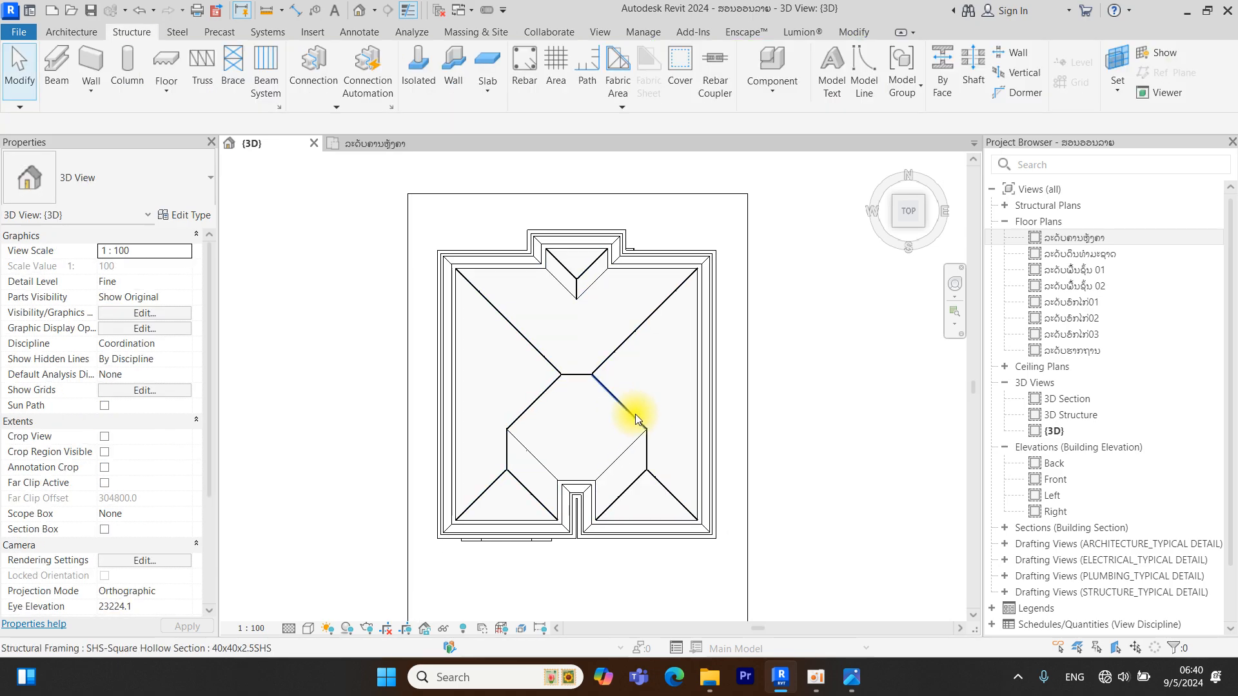
# Start placing the CPAC Monier Ridge component in the top view of the roof
pyautogui.scroll(6, 564, 269)
pyautogui.scroll(4, 574, 258)
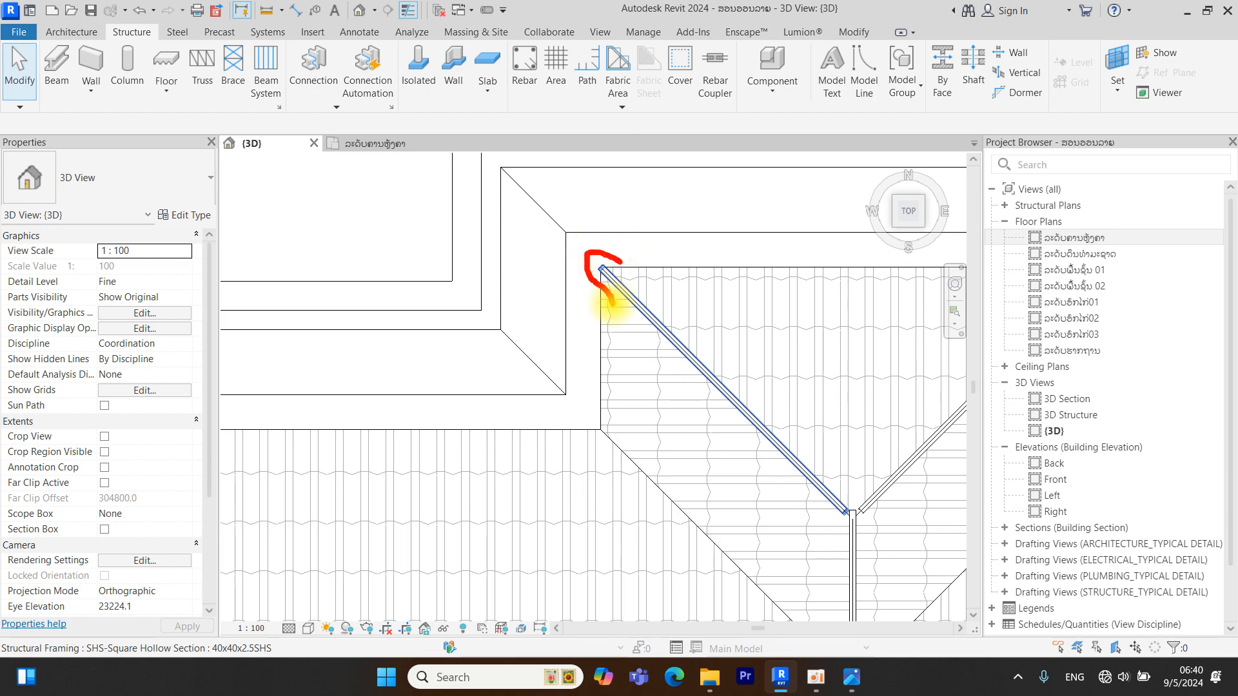
pyautogui.scroll(-8, 594, 306)
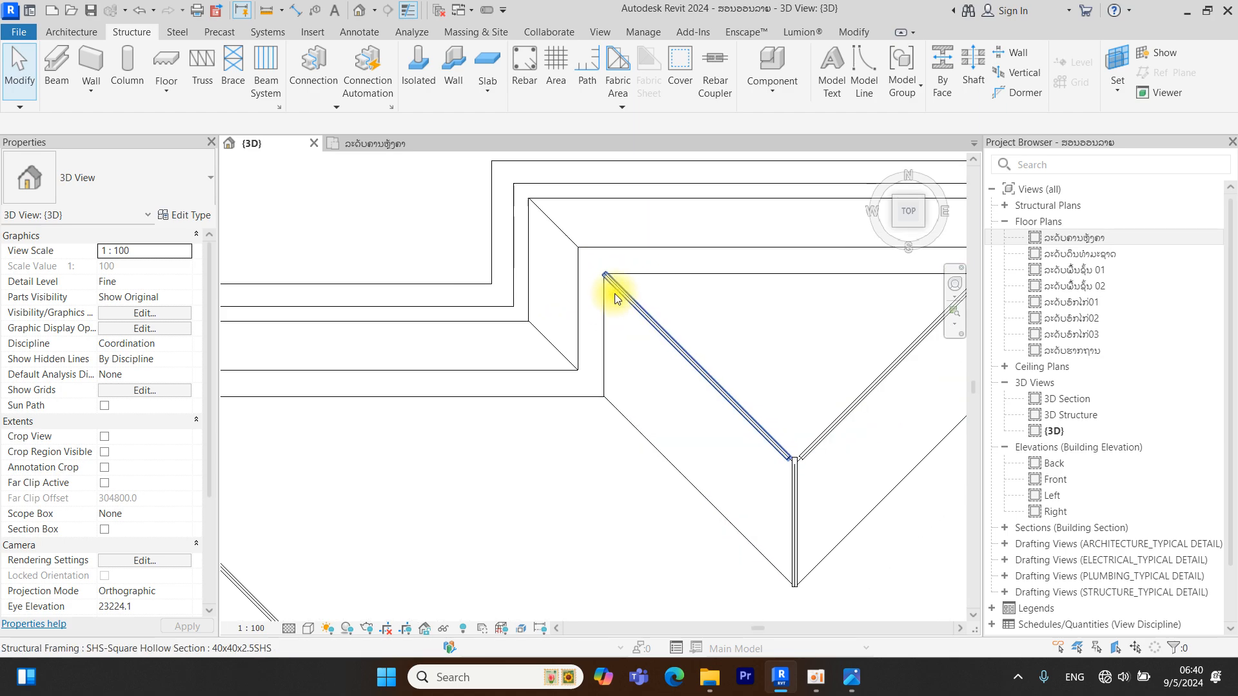
pyautogui.moveTo(543, 416); pyautogui.dragTo(582, 336, button='middle')
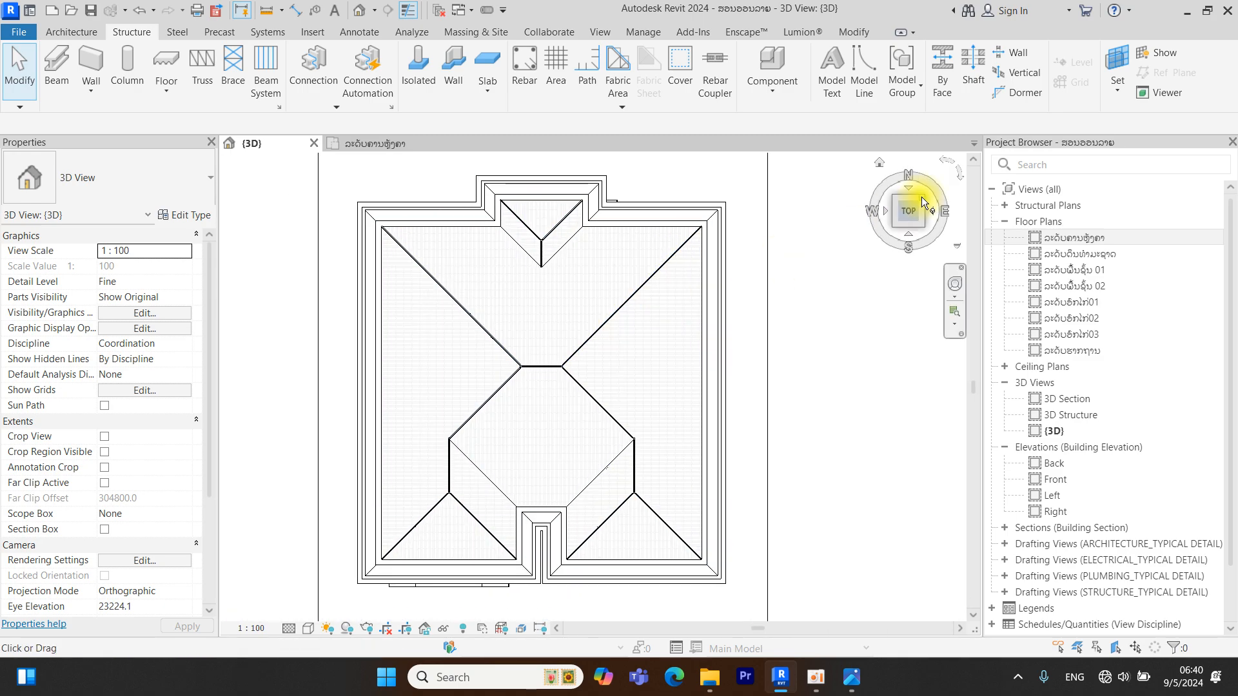
pyautogui.click(917, 211)
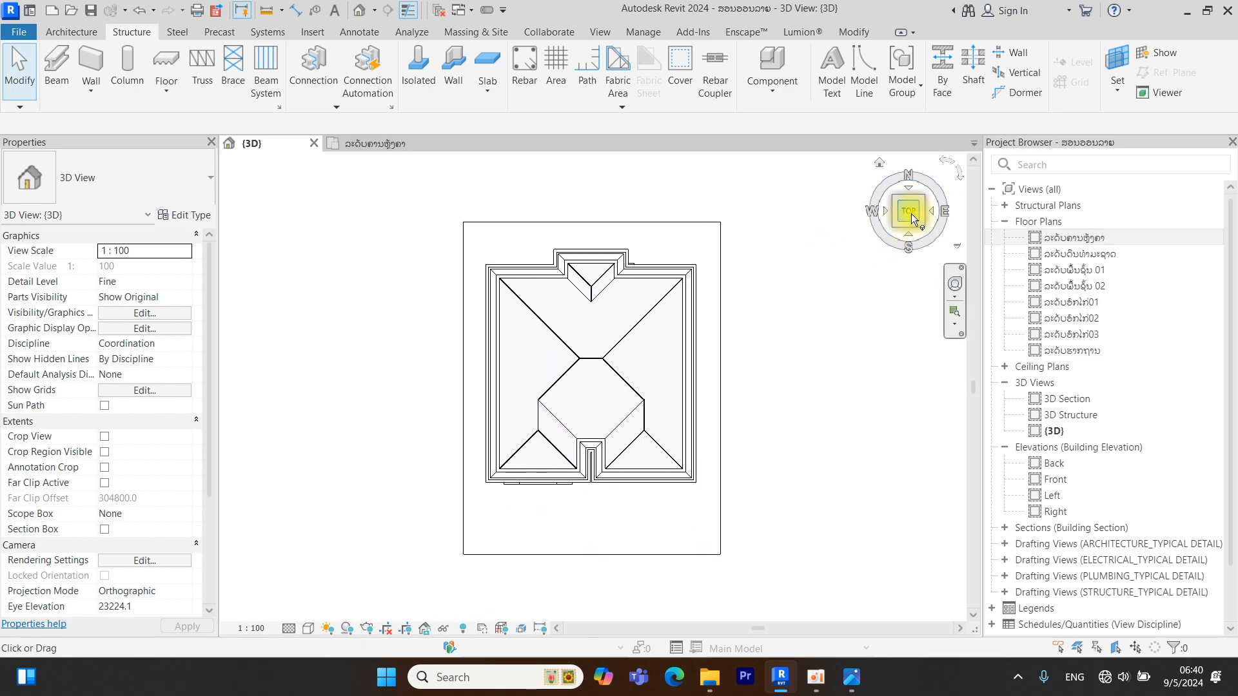
pyautogui.scroll(3, 666, 243)
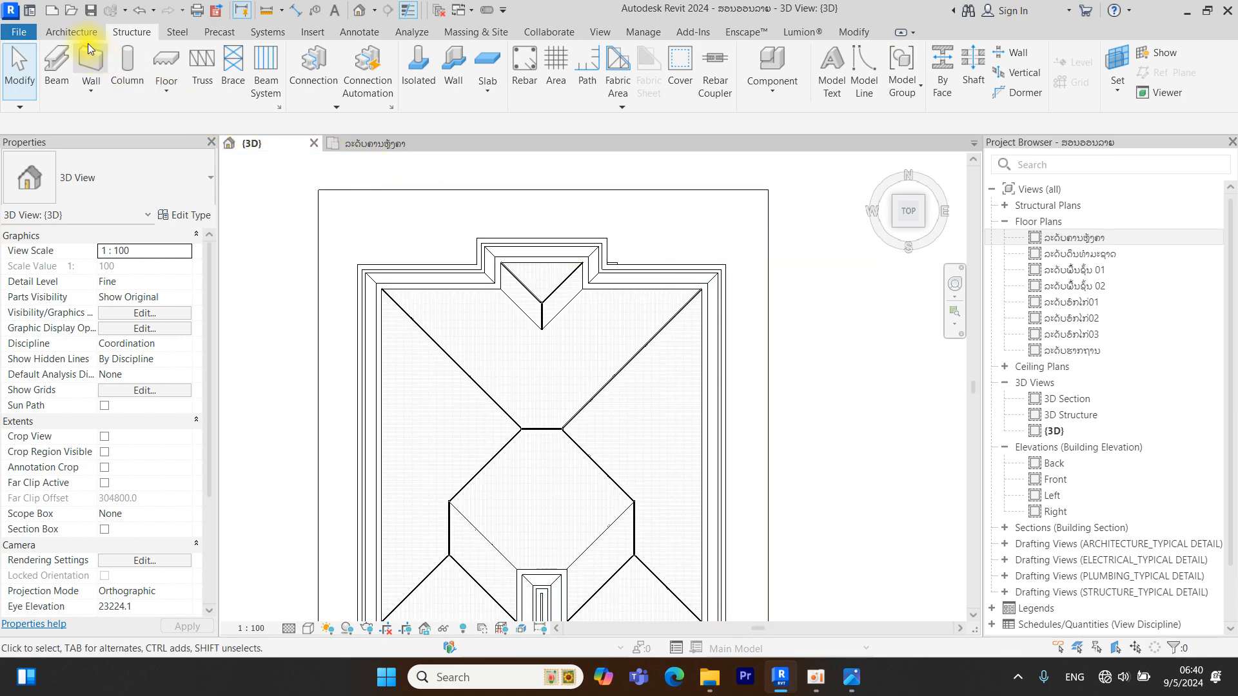
pyautogui.click(76, 32)
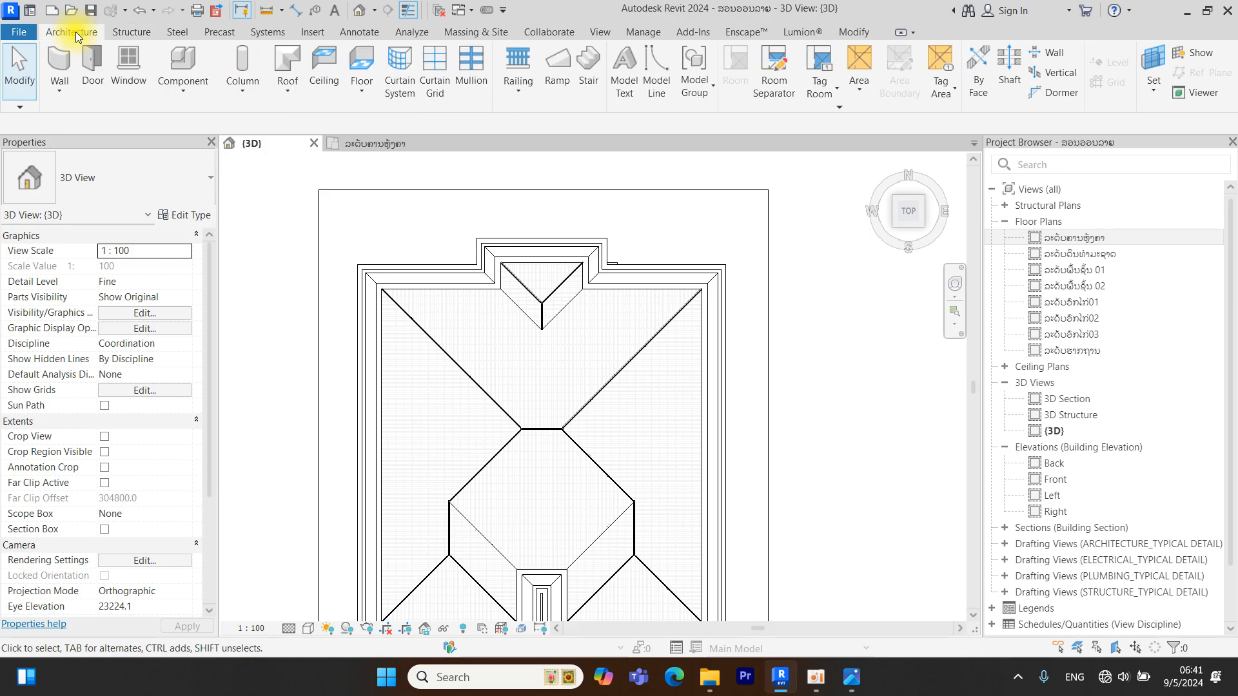
pyautogui.click(179, 58)
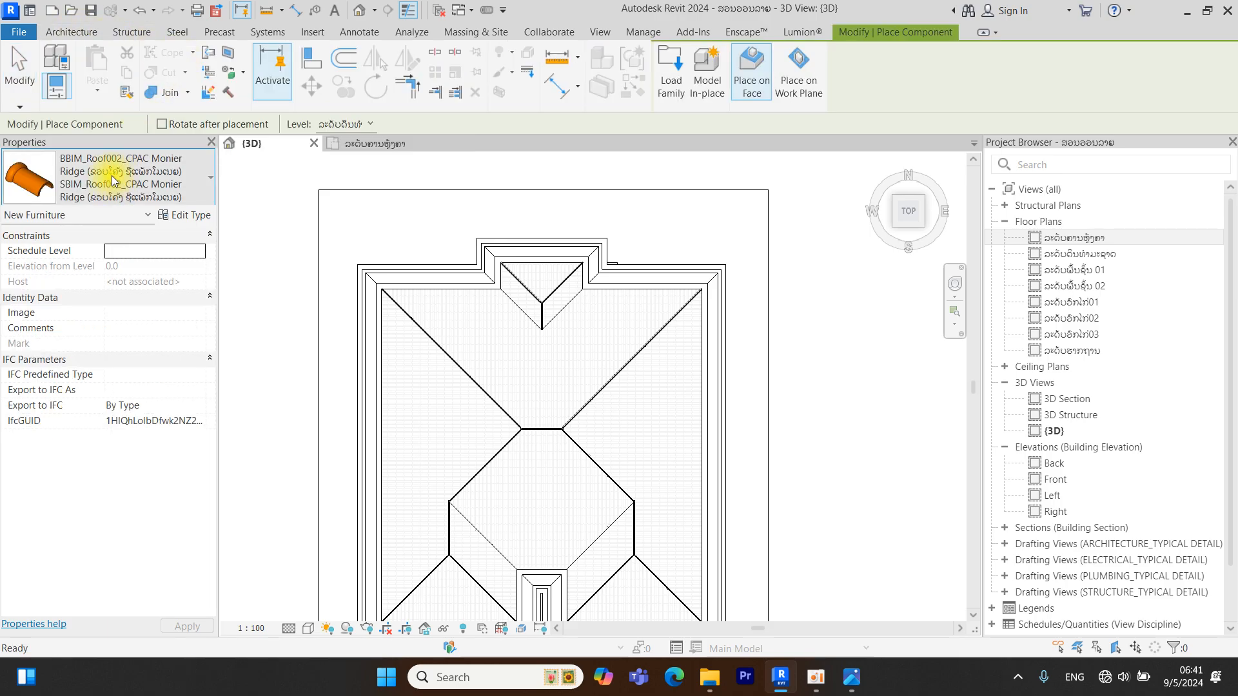
# Place a SBIM_Roof001_CPAC Monier Angle Hip End tile on the lower end of the upper dormer's left hip, rotated along the hip
pyautogui.click(107, 181)
pyautogui.scroll(5, 60, 270)
pyautogui.scroll(-2, 63, 294)
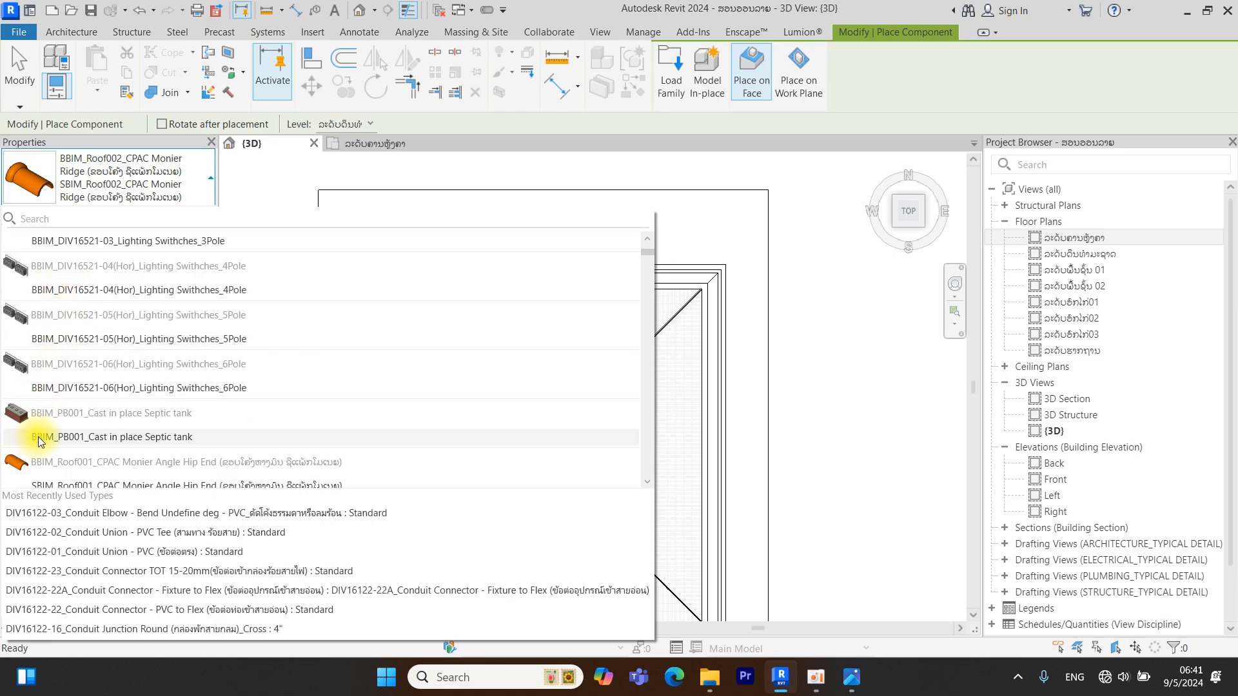
pyautogui.scroll(-2, 45, 422)
pyautogui.moveTo(219, 319)
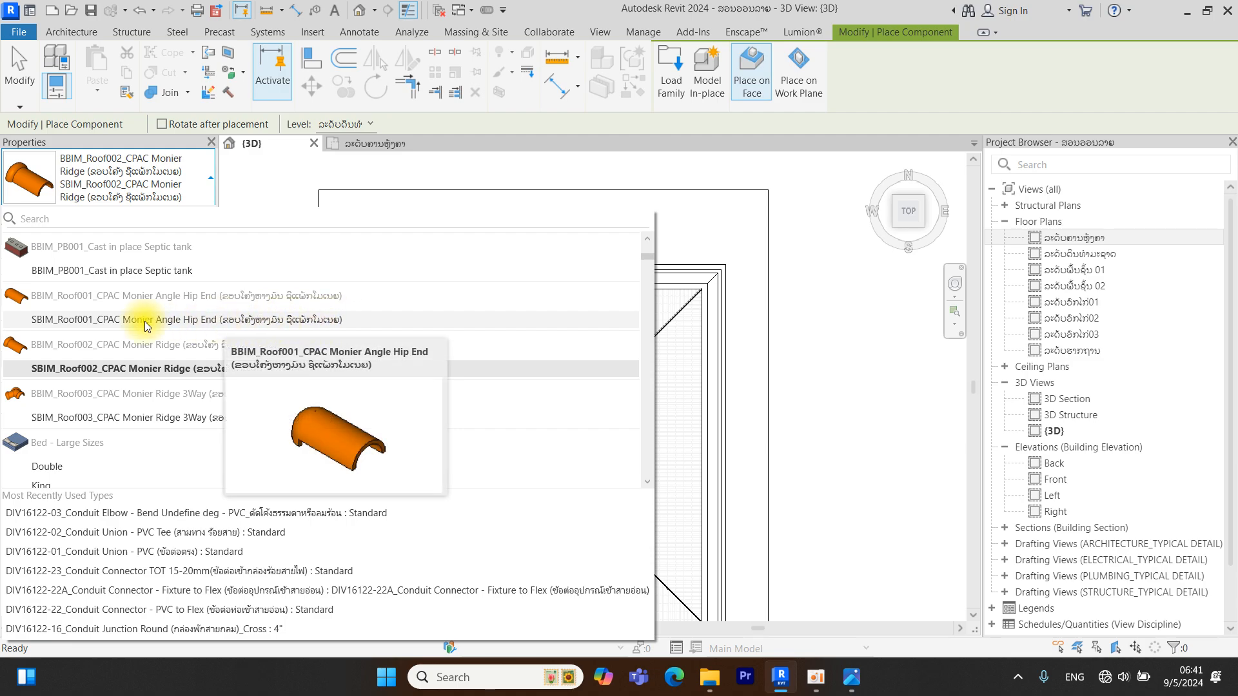
pyautogui.click(128, 320)
pyautogui.scroll(3, 533, 252)
pyautogui.scroll(6, 528, 252)
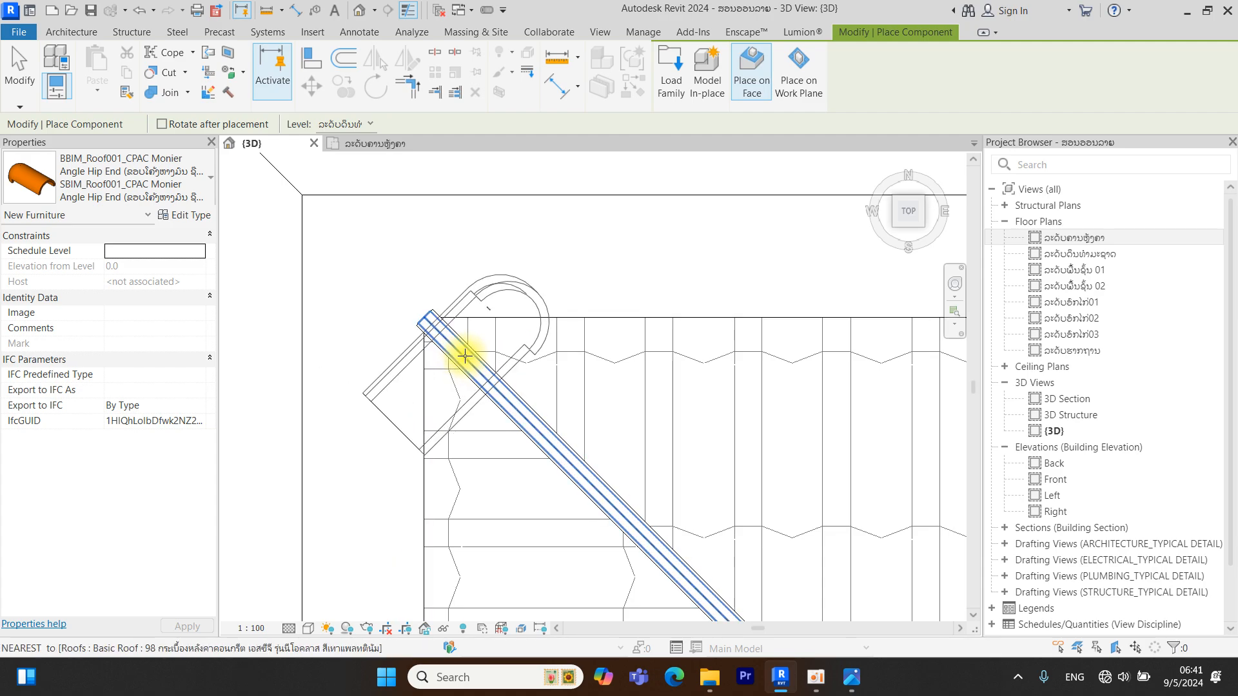
pyautogui.press('space')
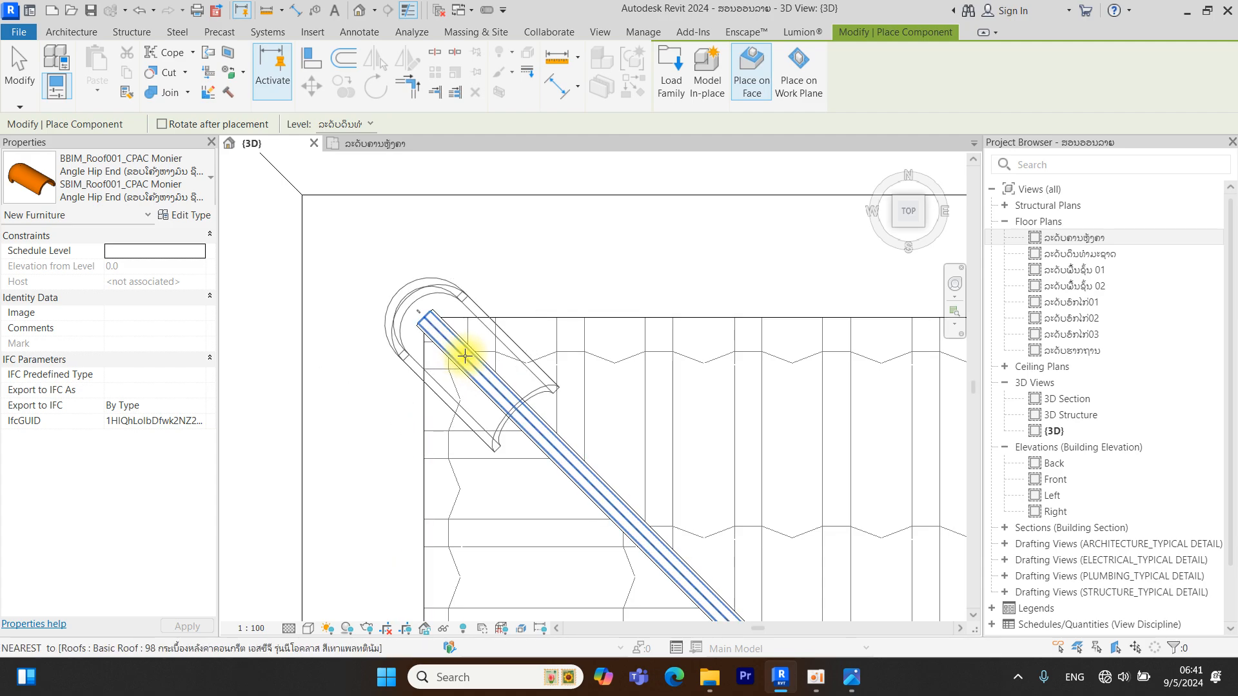
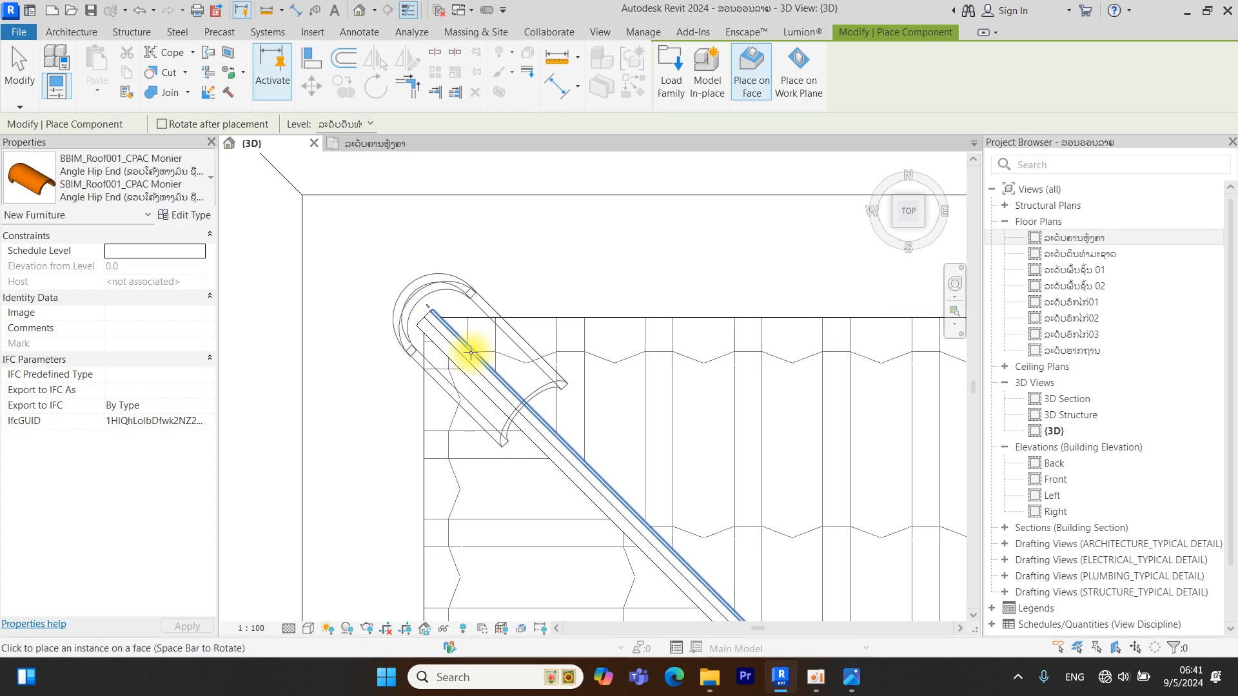
pyautogui.click(471, 360)
# Place another Angle Hip End tile on the lower end of the upper dormer's right hip, aligned with the hip
pyautogui.scroll(-4, 549, 336)
pyautogui.moveTo(640, 357); pyautogui.dragTo(162, 273, button='middle')
pyautogui.scroll(2, 575, 243)
pyautogui.scroll(5, 574, 244)
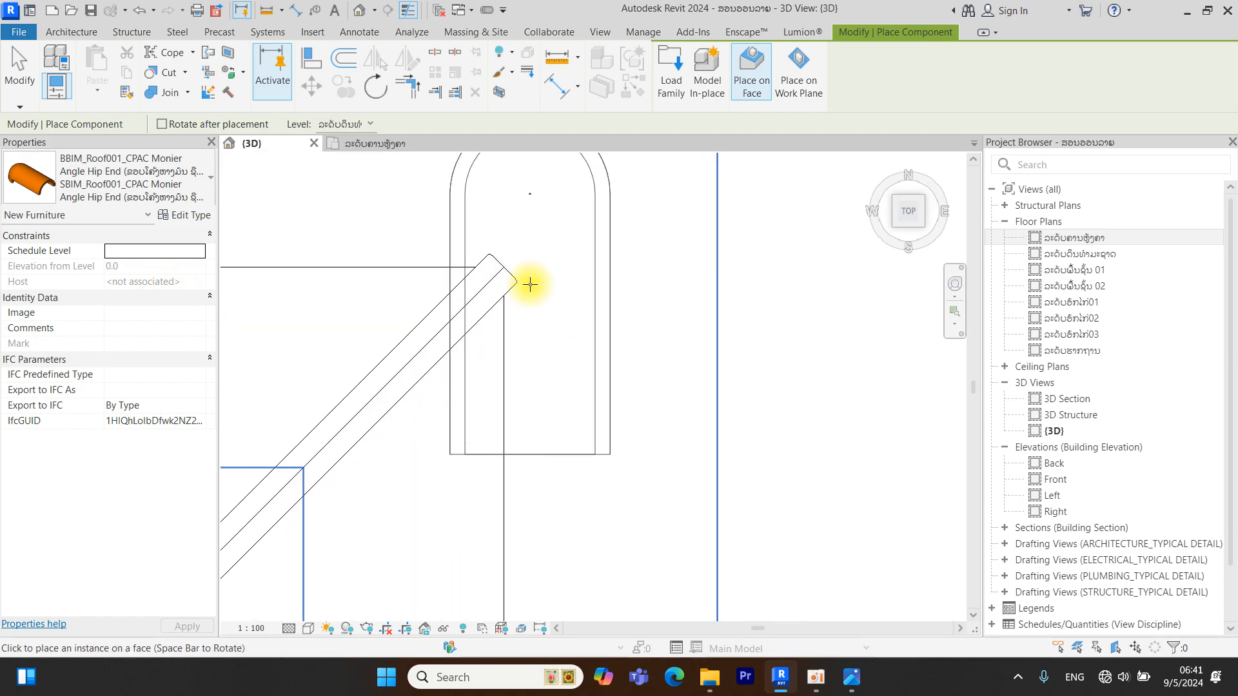
pyautogui.press('space')
pyautogui.press('space')
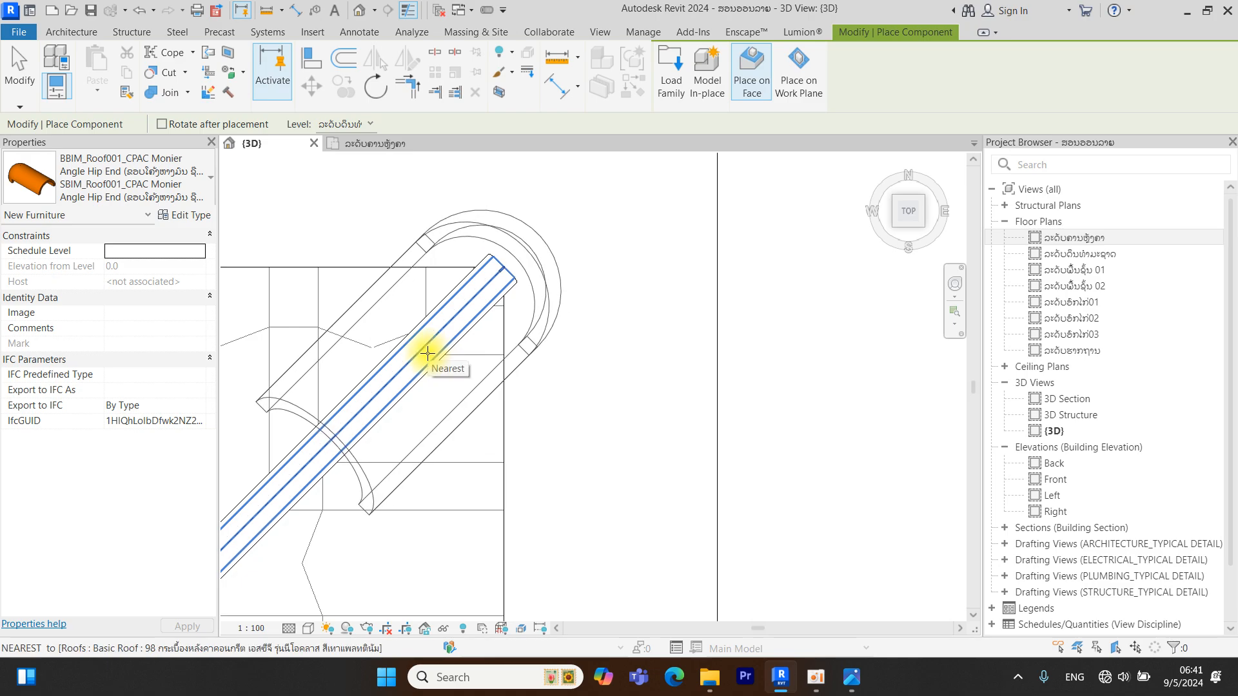
# Place an Angle Hip End tile at the main roof's upper-right corner, aligned with its hip
pyautogui.scroll(-8, 428, 354)
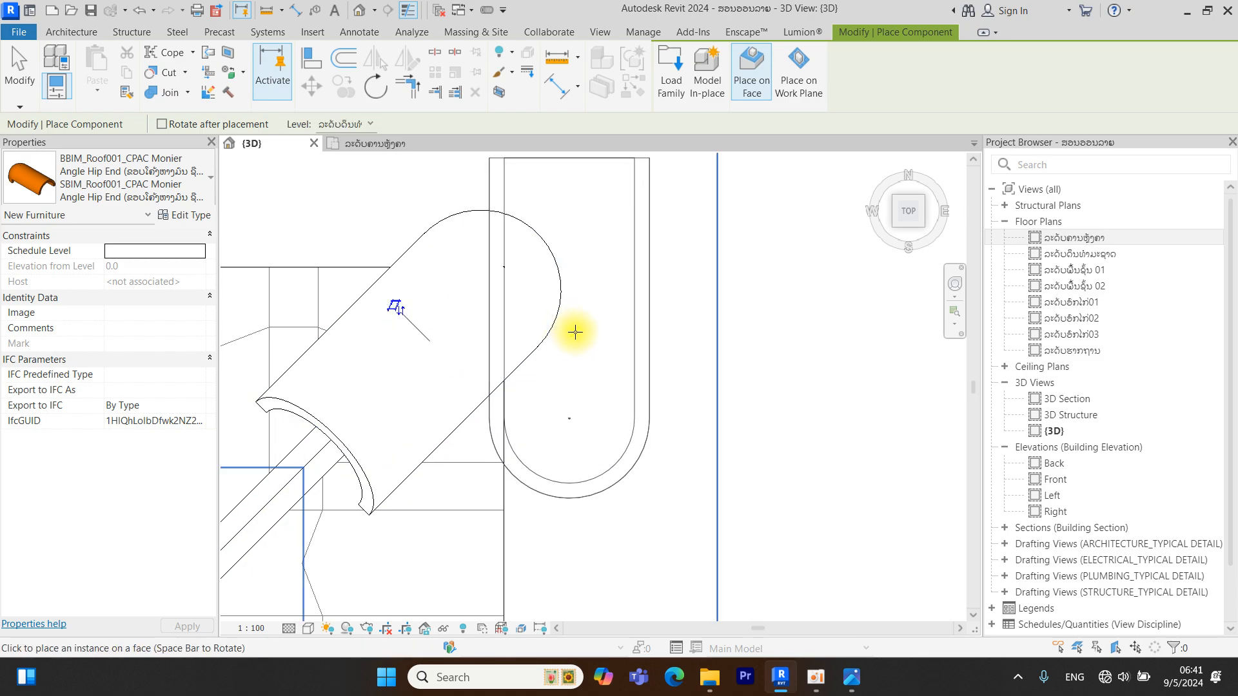
pyautogui.scroll(10, 616, 335)
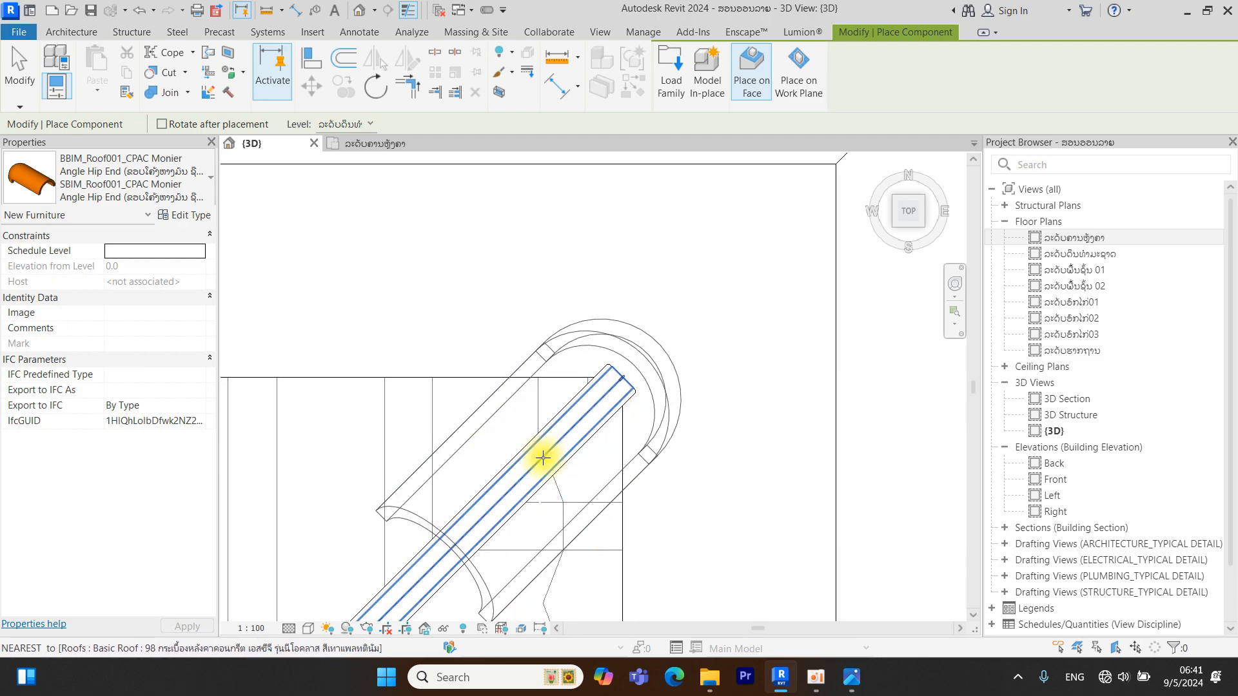
pyautogui.scroll(-5, 541, 458)
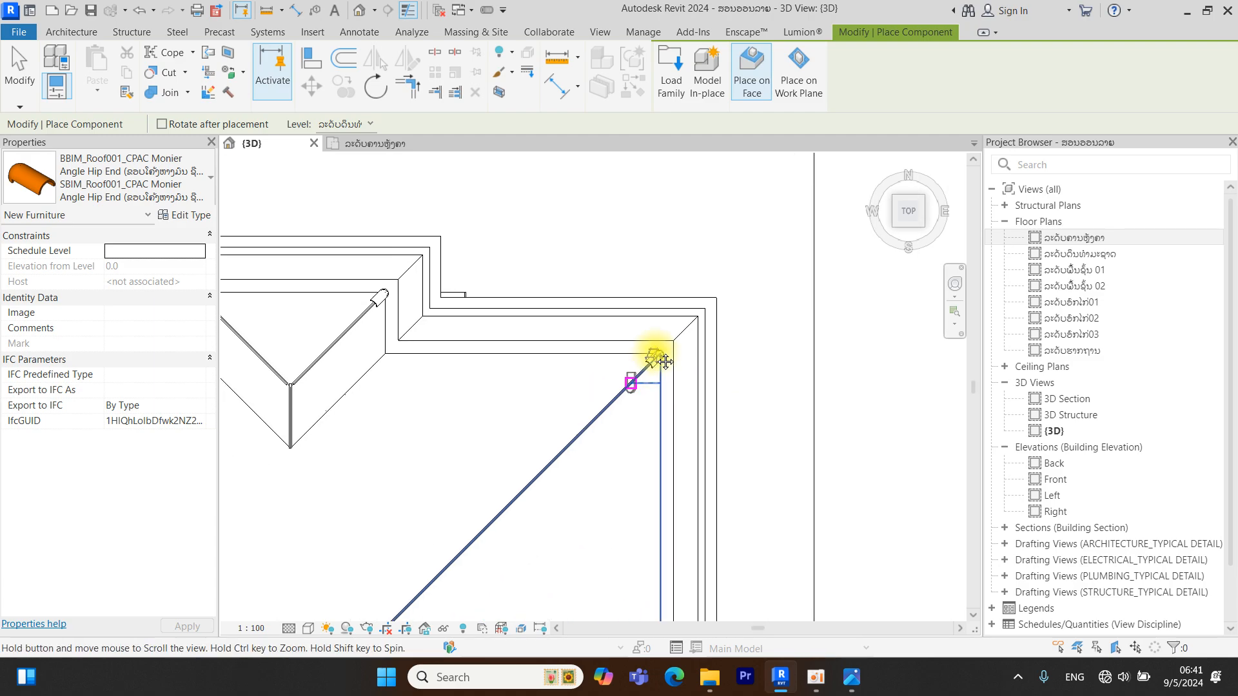
# Place an Angle Hip End tile at the outer corner of the roof's lower-right wing, rotated to follow the hip
pyautogui.scroll(-2, 673, 465)
pyautogui.moveTo(690, 577); pyautogui.dragTo(687, 268, button='middle')
pyautogui.moveTo(676, 468); pyautogui.dragTo(594, 335, button='middle')
pyautogui.scroll(6, 610, 465)
pyautogui.press('space')
pyautogui.scroll(2, 580, 425)
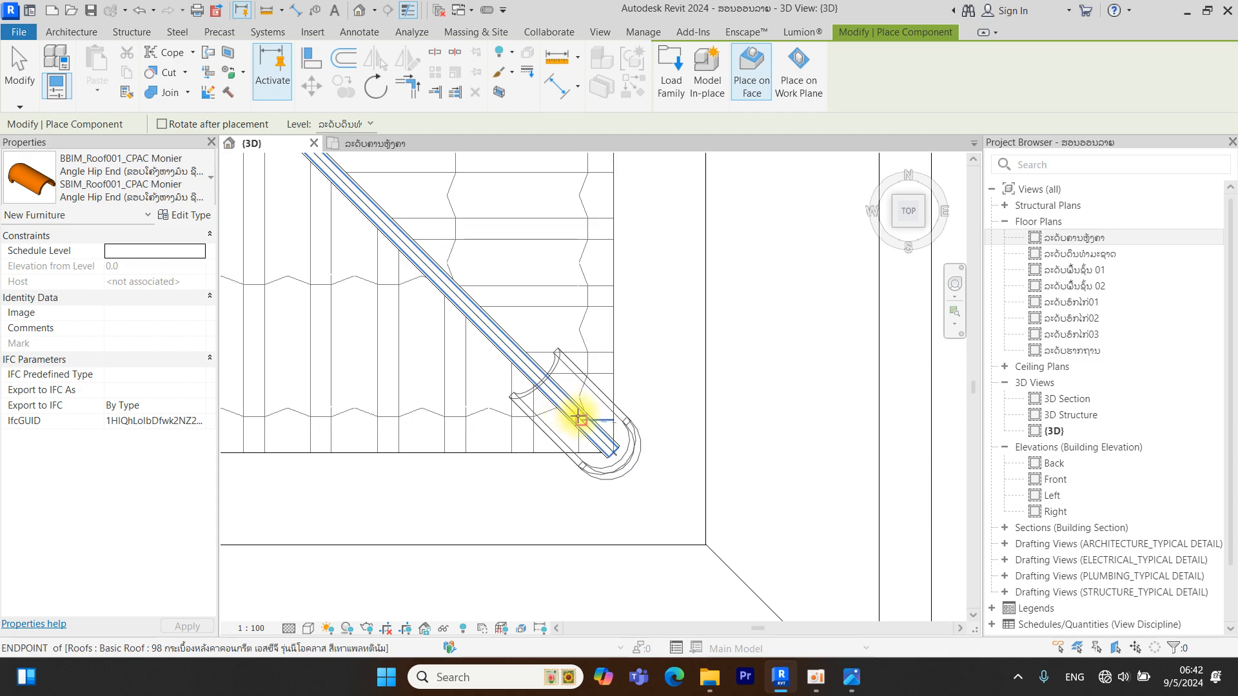
# Place an Angle Hip End tile at the inner corner of the lower-right wing, rotated to follow its hip
pyautogui.scroll(-5, 588, 398)
pyautogui.scroll(5, 285, 381)
pyautogui.scroll(3, 285, 381)
pyautogui.moveTo(320, 384); pyautogui.dragTo(854, 389, button='middle')
pyautogui.scroll(4, 763, 392)
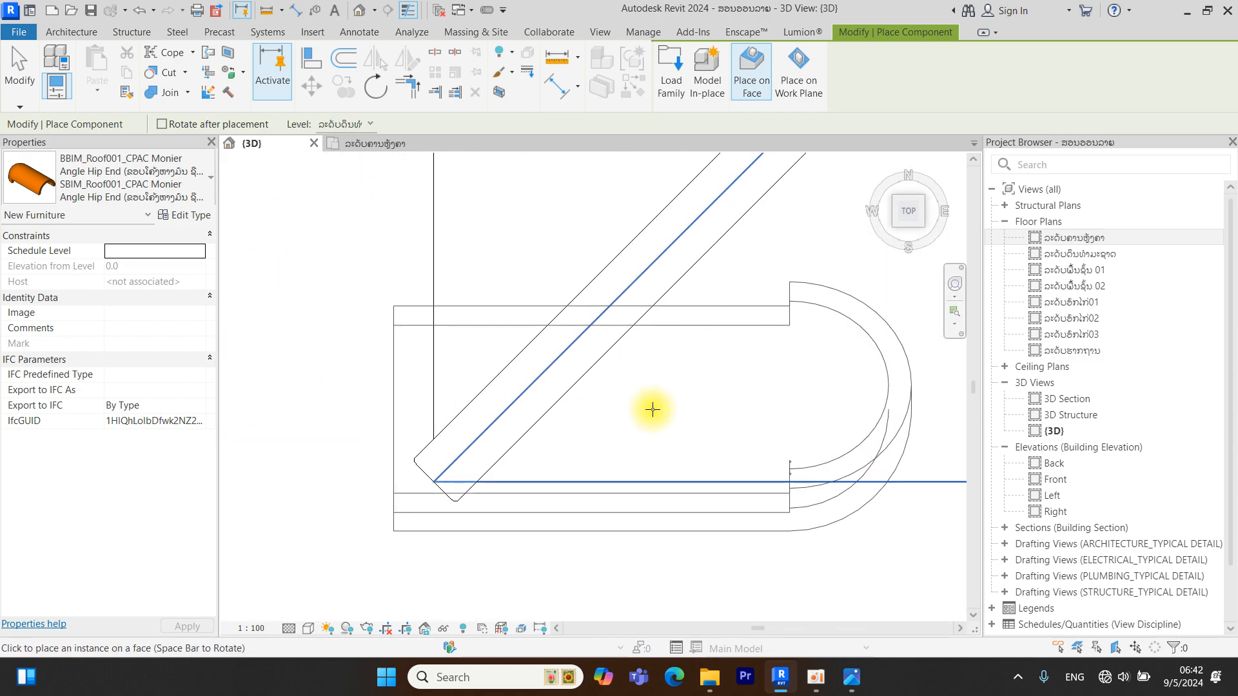
pyautogui.press('space')
pyautogui.press('space')
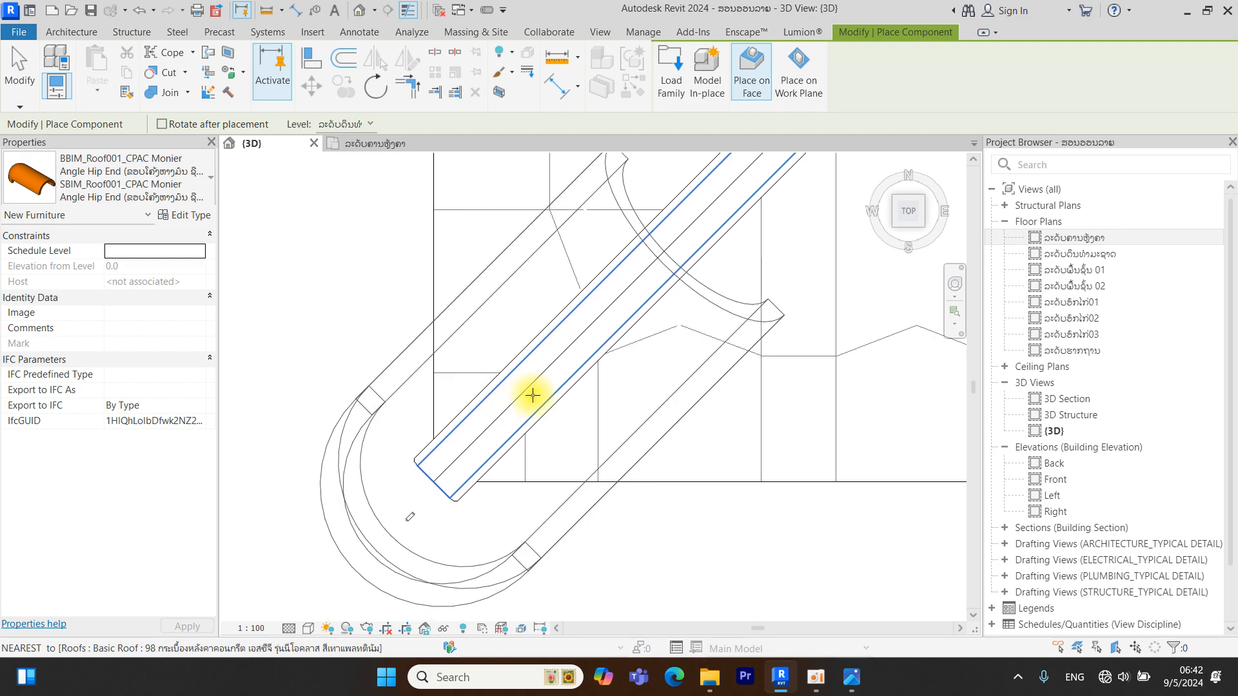
pyautogui.click(552, 358)
# Place an Angle Hip End tile at the outer corner of the roof's lower-left wing, along the hip
pyautogui.scroll(-5, 555, 354)
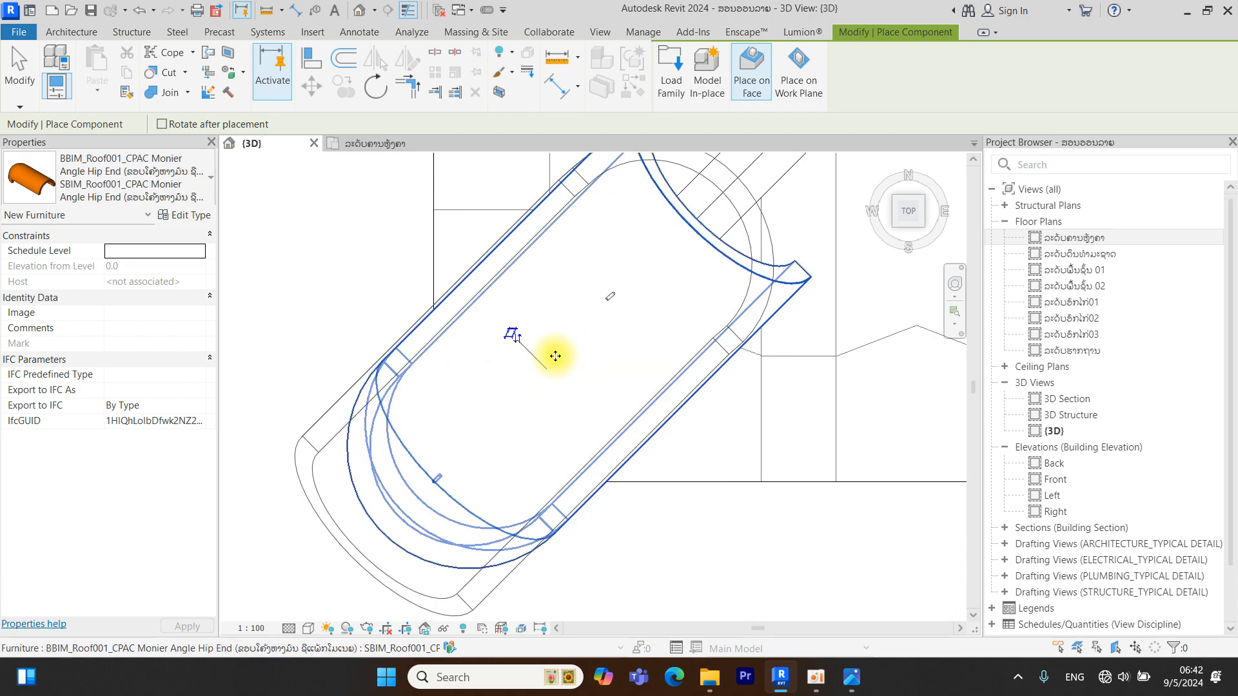
pyautogui.scroll(-3, 660, 354)
pyautogui.moveTo(651, 329); pyautogui.dragTo(685, 567, button='middle')
pyautogui.moveTo(645, 470); pyautogui.dragTo(825, 618, button='middle')
pyautogui.scroll(-3, 583, 462)
pyautogui.moveTo(539, 500); pyautogui.dragTo(669, 275, button='middle')
pyautogui.scroll(5, 470, 420)
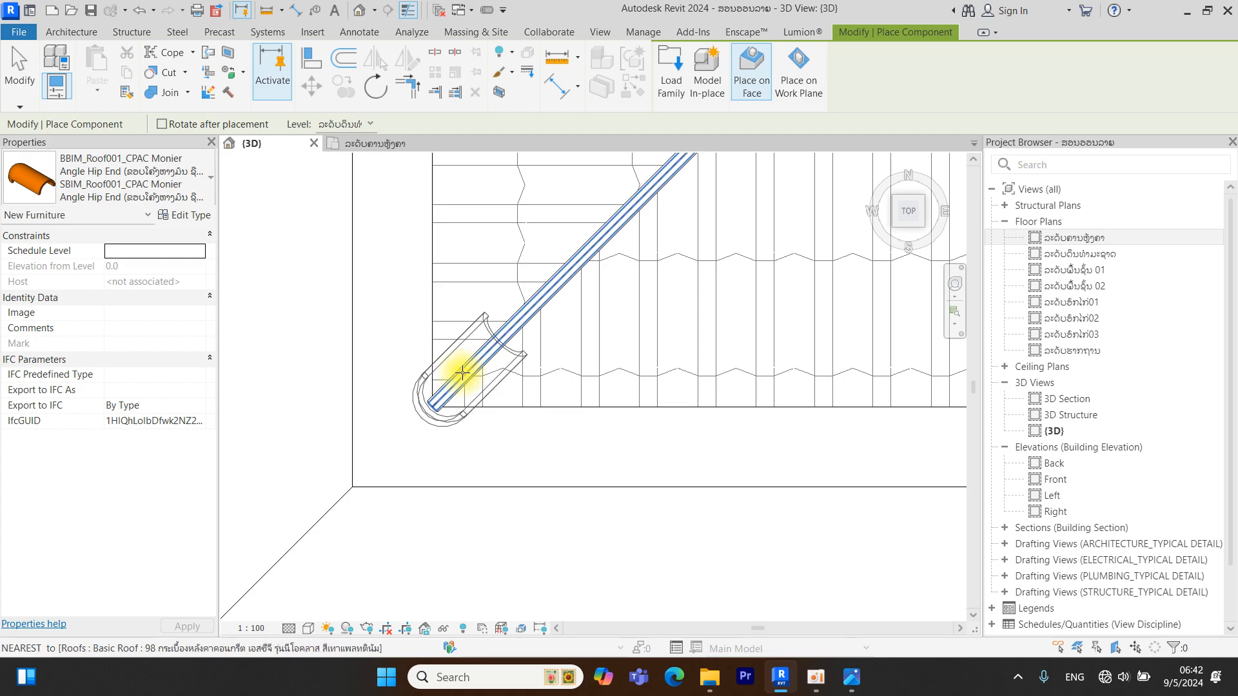
pyautogui.click(463, 372)
# Place an Angle Hip End tile at the inner corner of the lower-left wing, rotated along the hip, and finish placing components
pyautogui.scroll(-4, 619, 382)
pyautogui.moveTo(742, 374); pyautogui.dragTo(23, 357, button='middle')
pyautogui.scroll(2, 635, 304)
pyautogui.scroll(2, 678, 317)
pyautogui.press('space')
pyautogui.press('space')
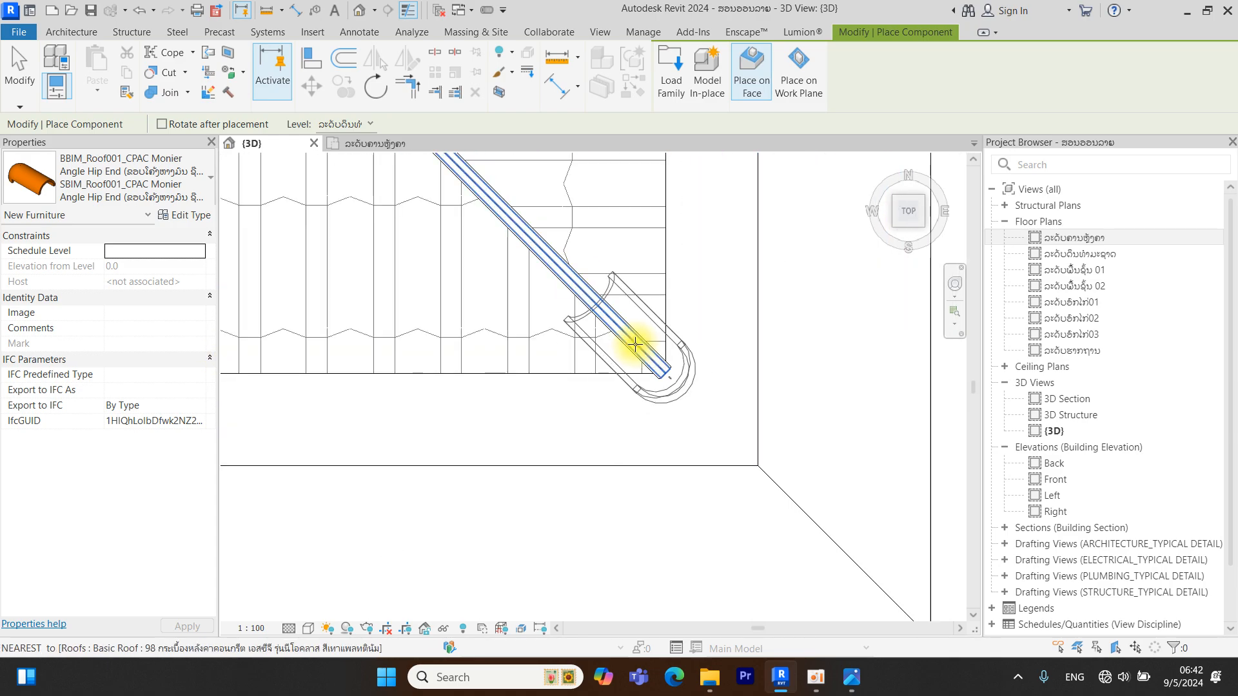
pyautogui.scroll(-5, 725, 342)
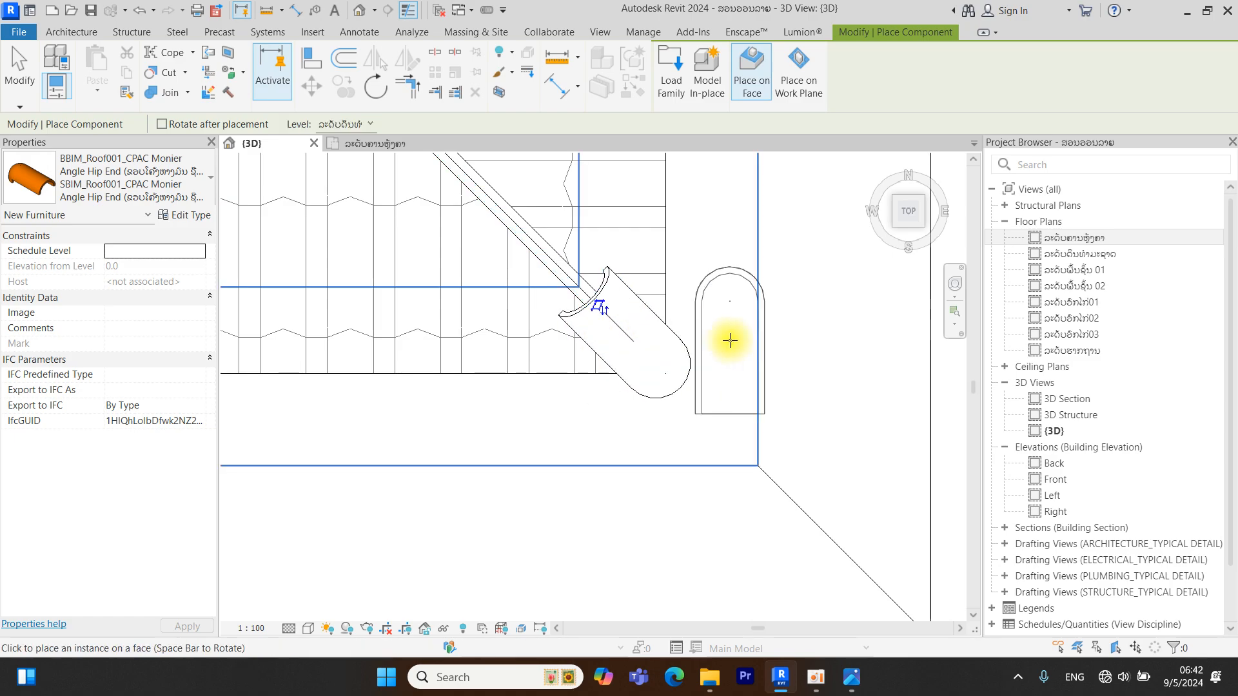
pyautogui.scroll(-4, 722, 350)
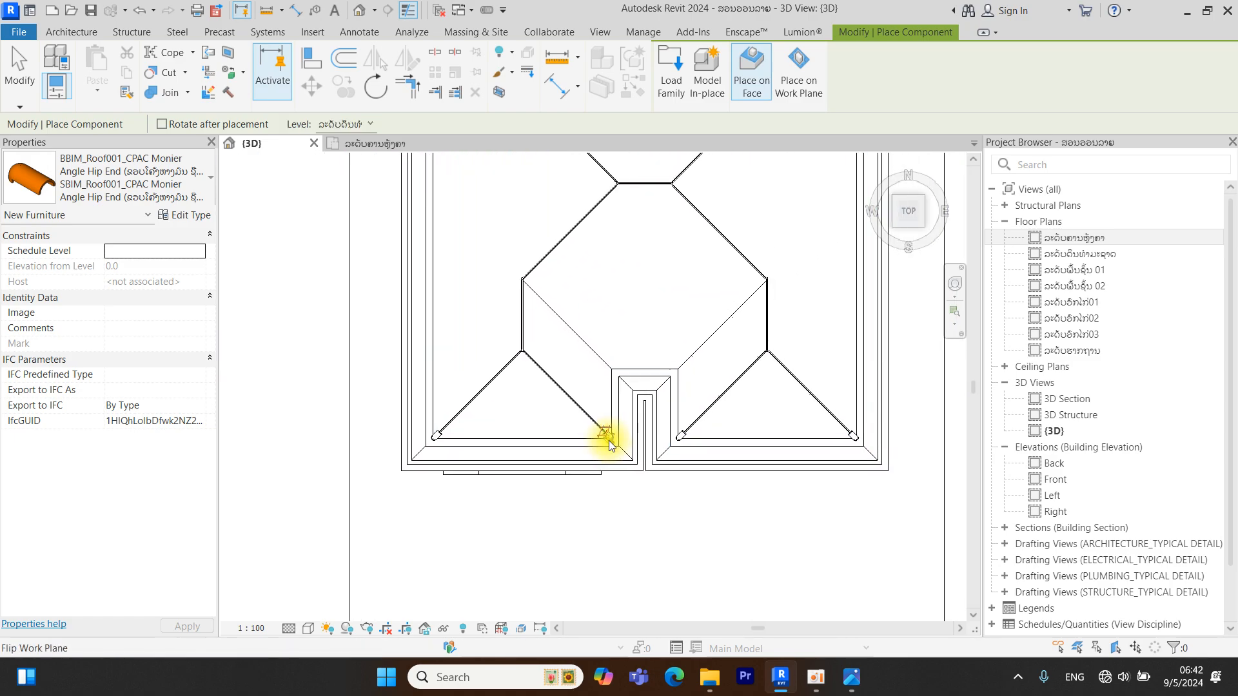
pyautogui.press('Escape')
pyautogui.press('Escape')
# Place a SBIM_Roof002_CPAC Monier Ridge tile directly behind the hip end tile on the upper dormer's left hip
pyautogui.scroll(-2, 602, 428)
pyautogui.scroll(4, 517, 208)
pyautogui.scroll(4, 620, 200)
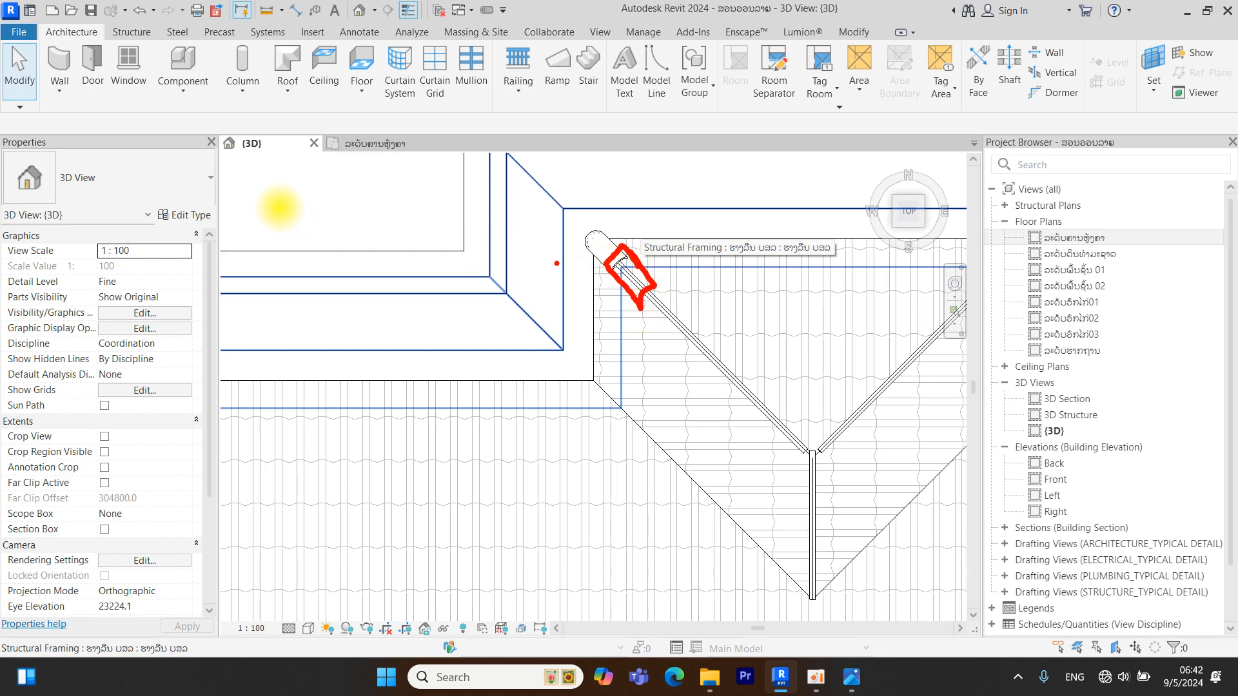
pyautogui.click(182, 64)
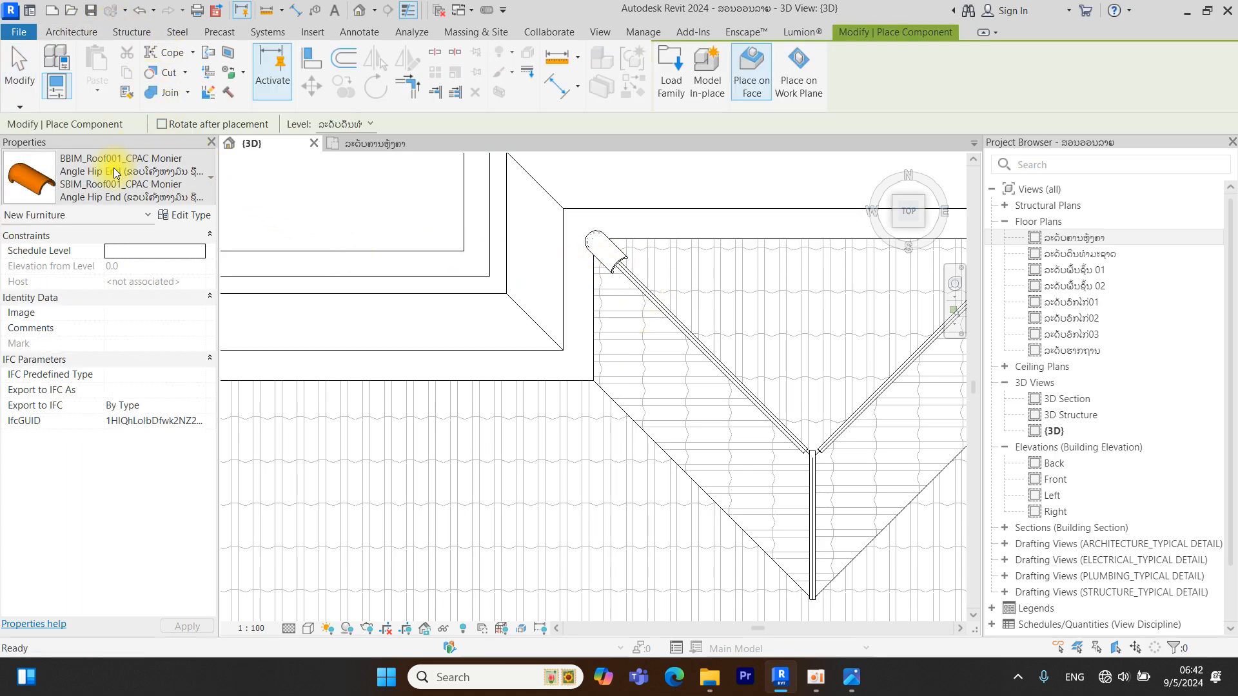
pyautogui.click(115, 173)
pyautogui.moveTo(215, 321)
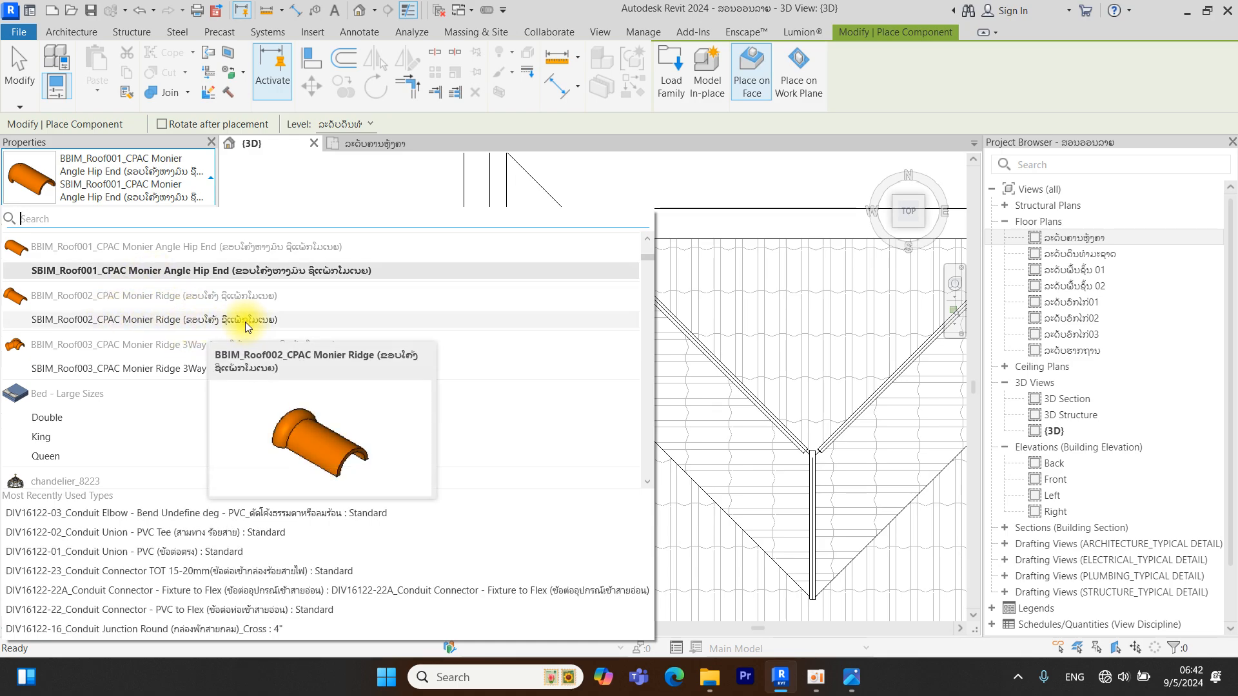
pyautogui.click(246, 322)
pyautogui.scroll(5, 618, 256)
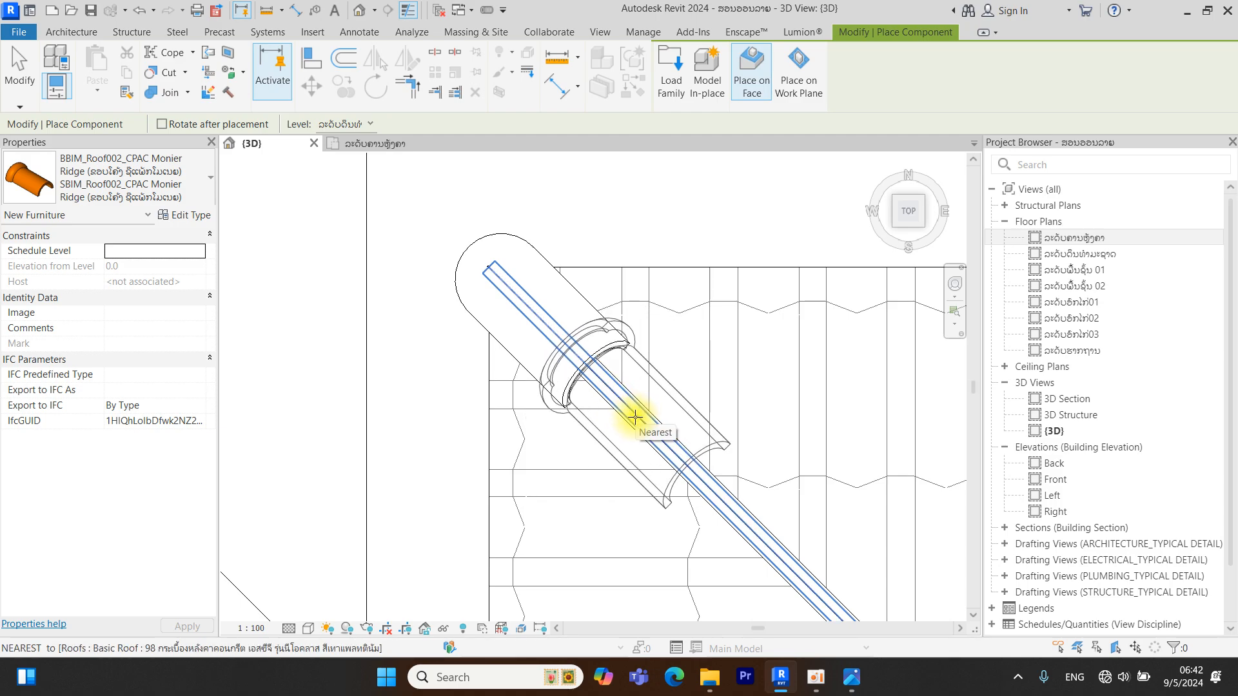
pyautogui.click(635, 418)
pyautogui.press('Escape')
pyautogui.press('Escape')
# Create a linear, grouped array of the ridge tile along the dormer's left hip with 2 members spaced about 300 mm apart
pyautogui.scroll(-5, 678, 403)
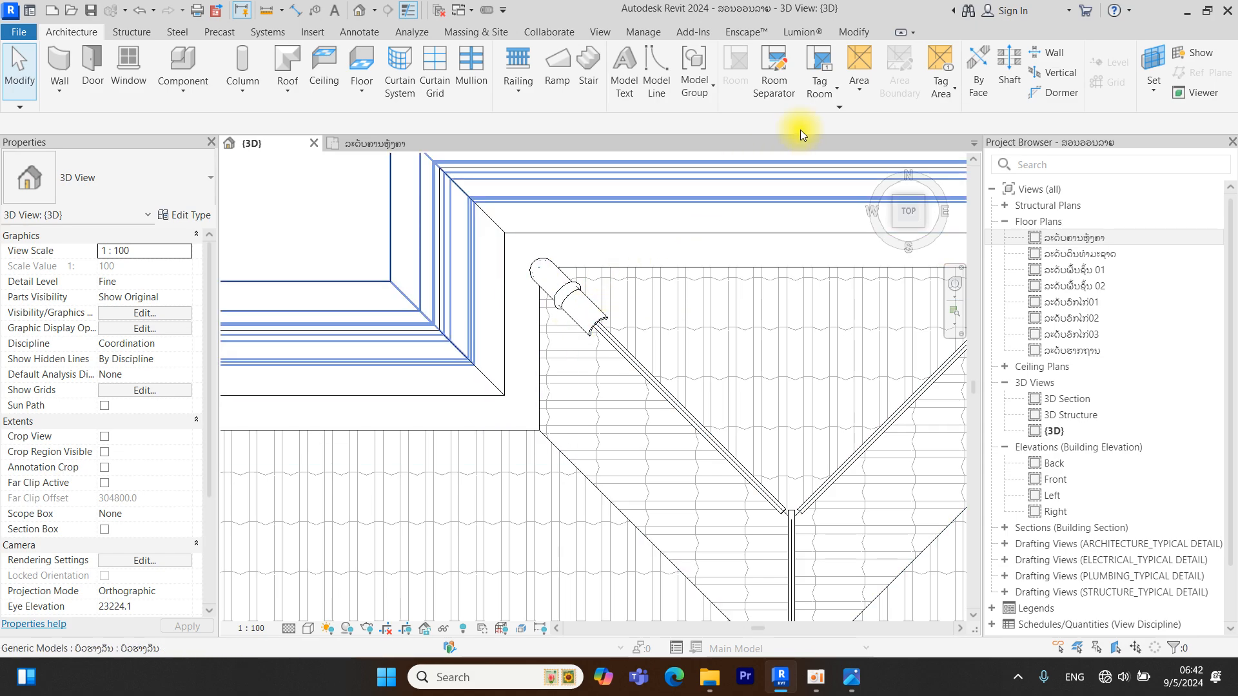
pyautogui.click(854, 32)
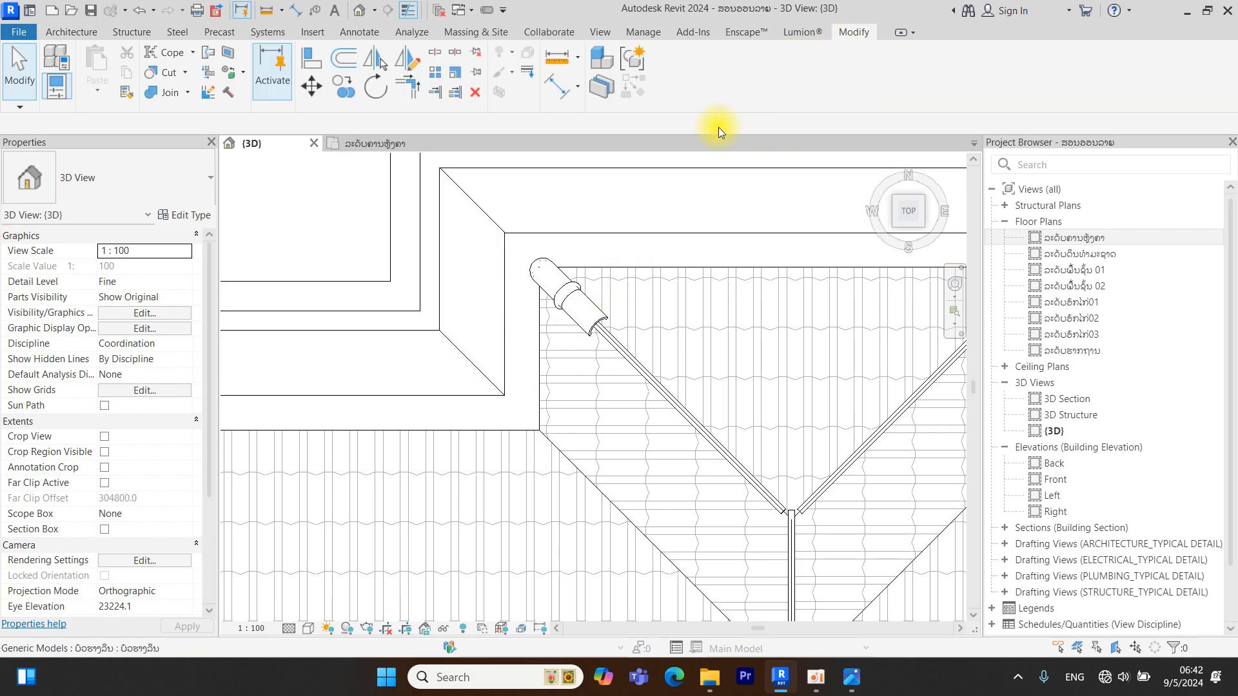
pyautogui.click(577, 308)
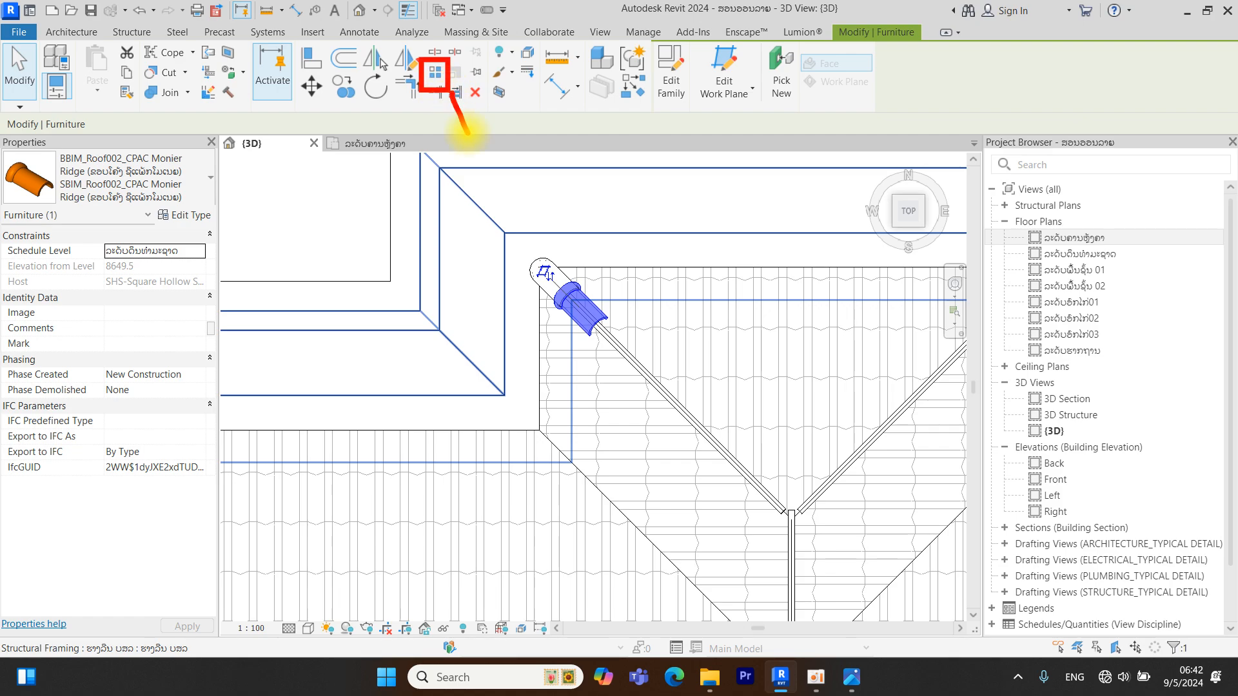
pyautogui.click(433, 71)
pyautogui.scroll(3, 599, 329)
pyautogui.scroll(2, 610, 321)
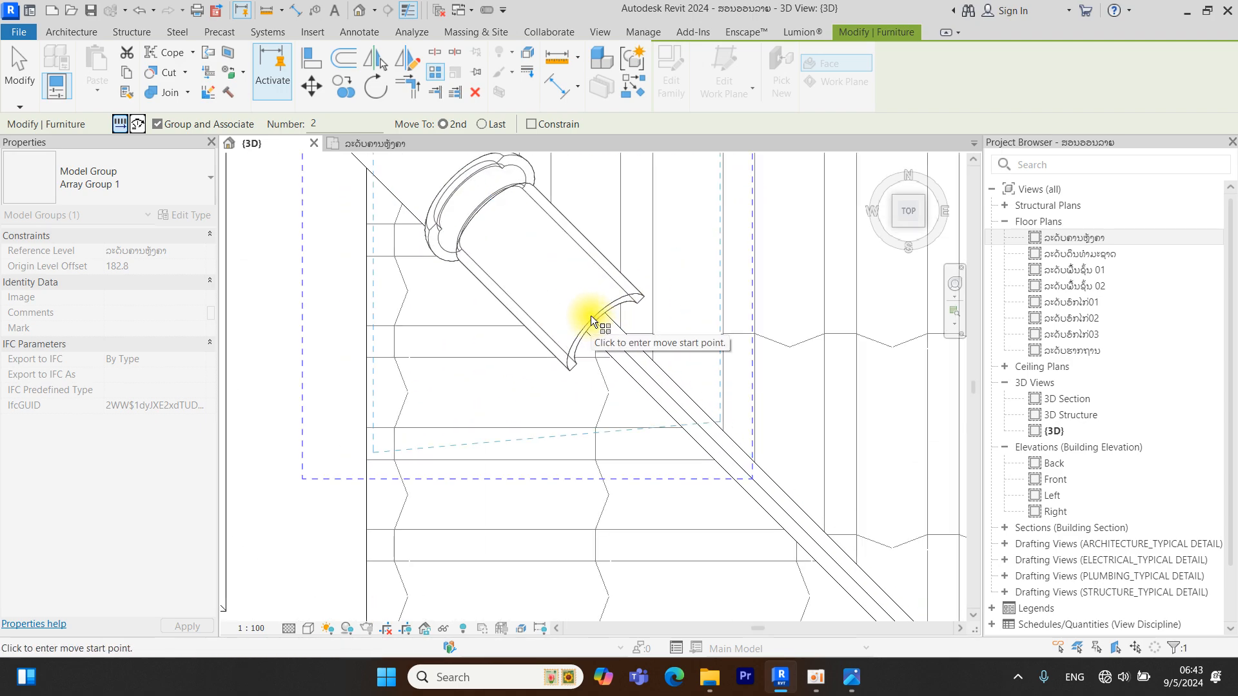
pyautogui.click(590, 316)
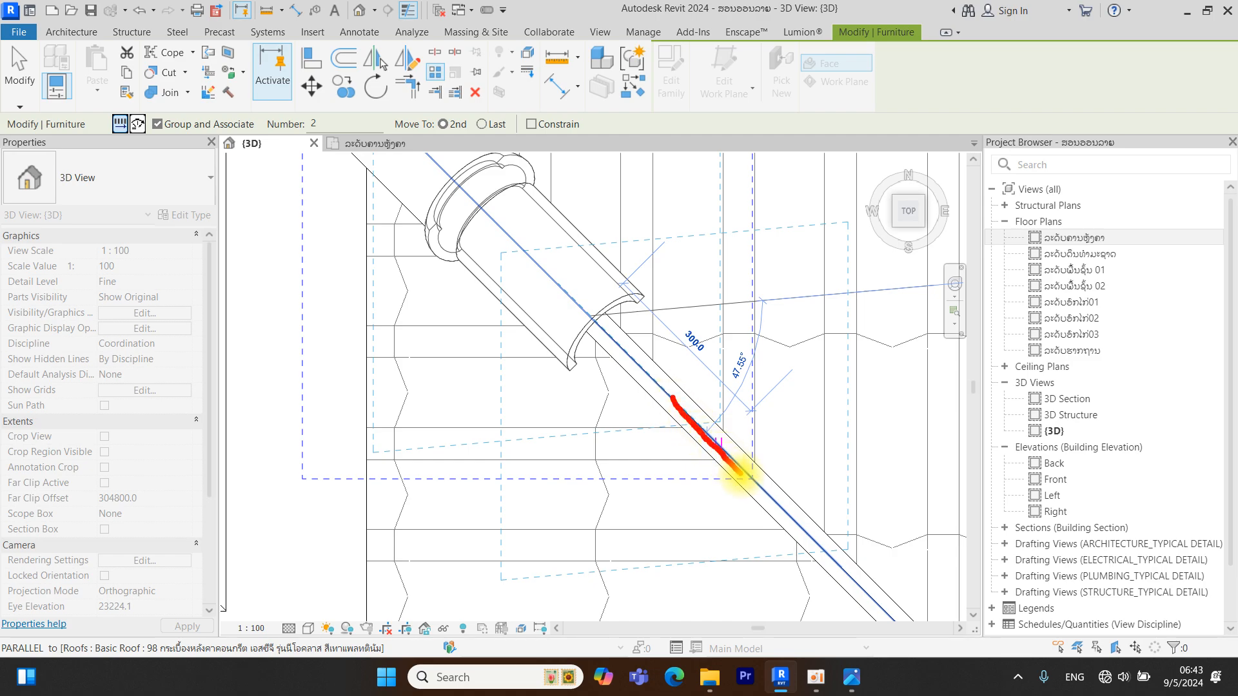
pyautogui.click(714, 449)
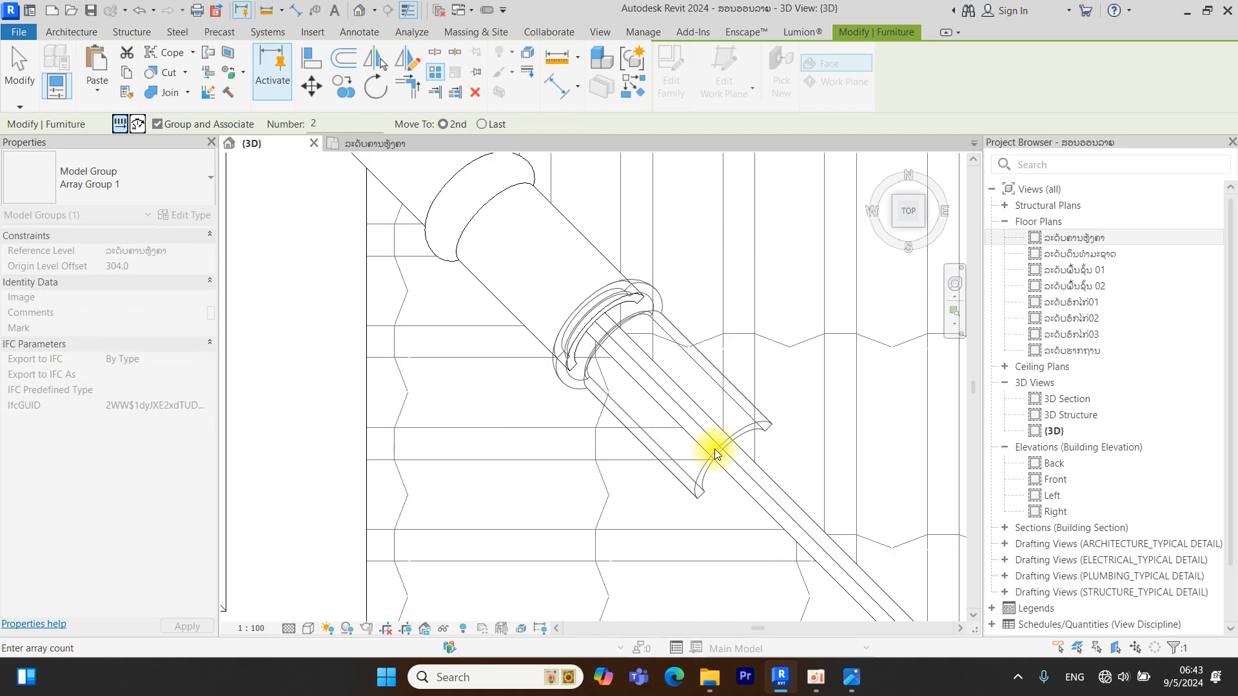
pyautogui.press('Escape')
# Nudge the second arrayed ridge tile slightly to the left to align it with the first tile
pyautogui.click(631, 309)
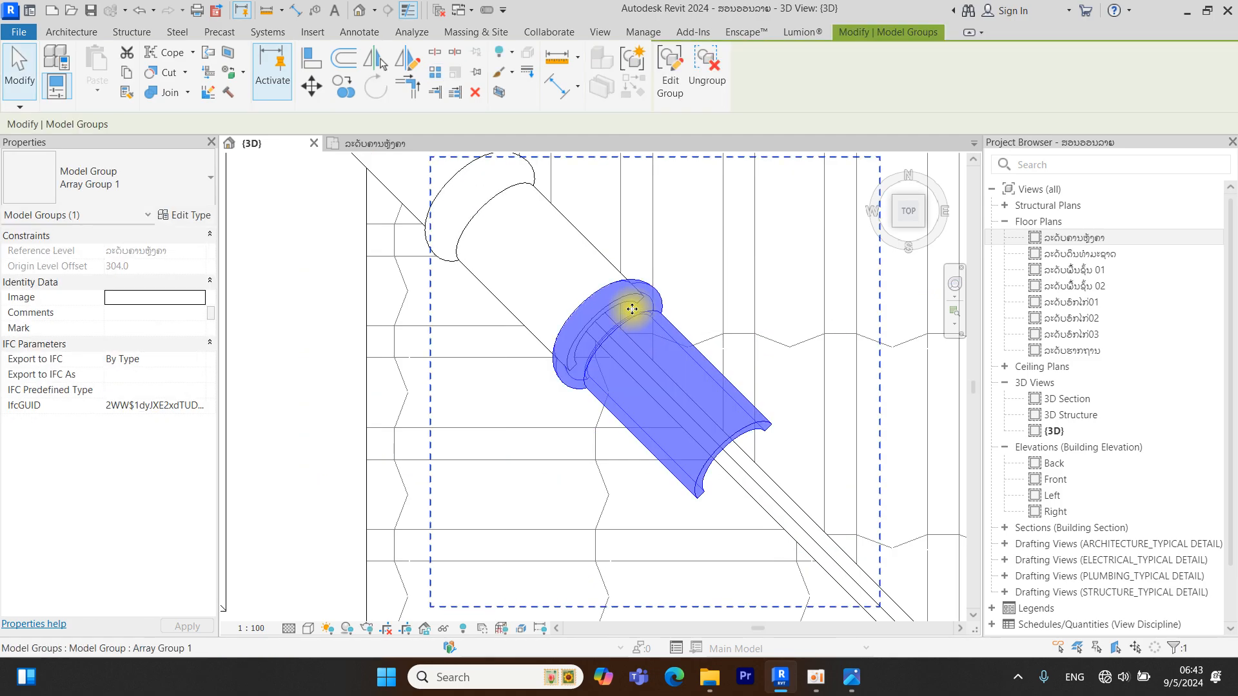
pyautogui.scroll(2, 631, 309)
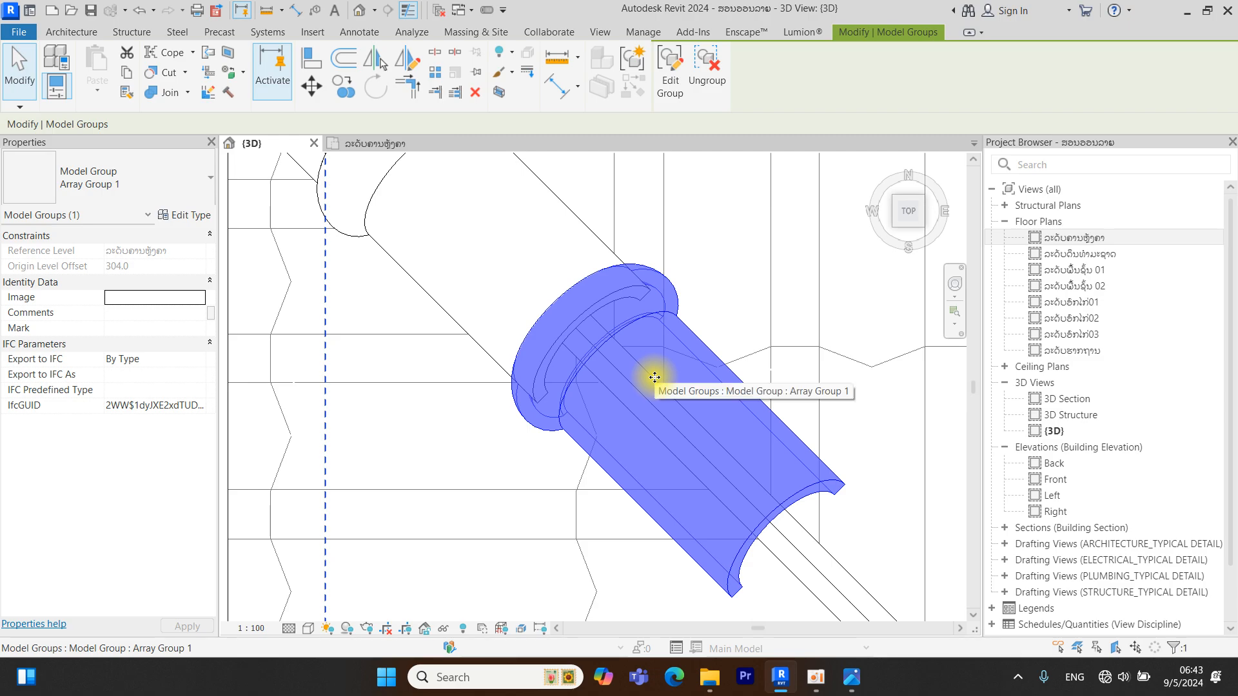
pyautogui.press('Left')
pyautogui.press('Left')
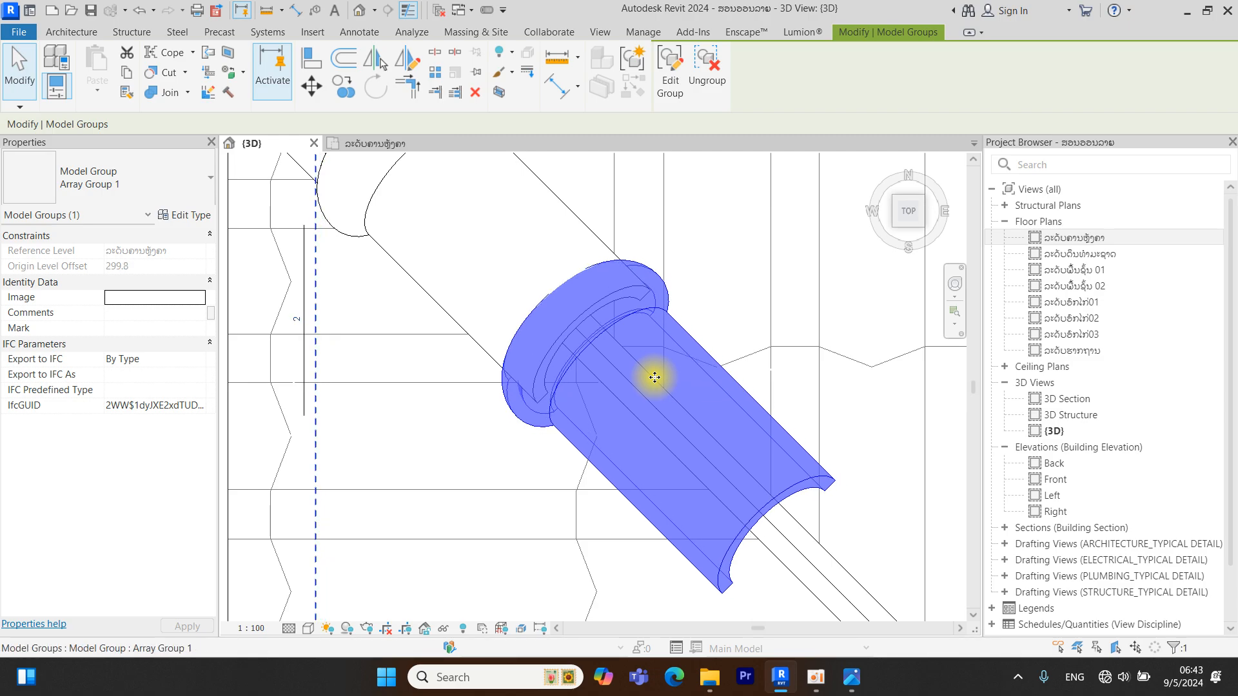
pyautogui.scroll(-5, 655, 370)
pyautogui.press('Escape')
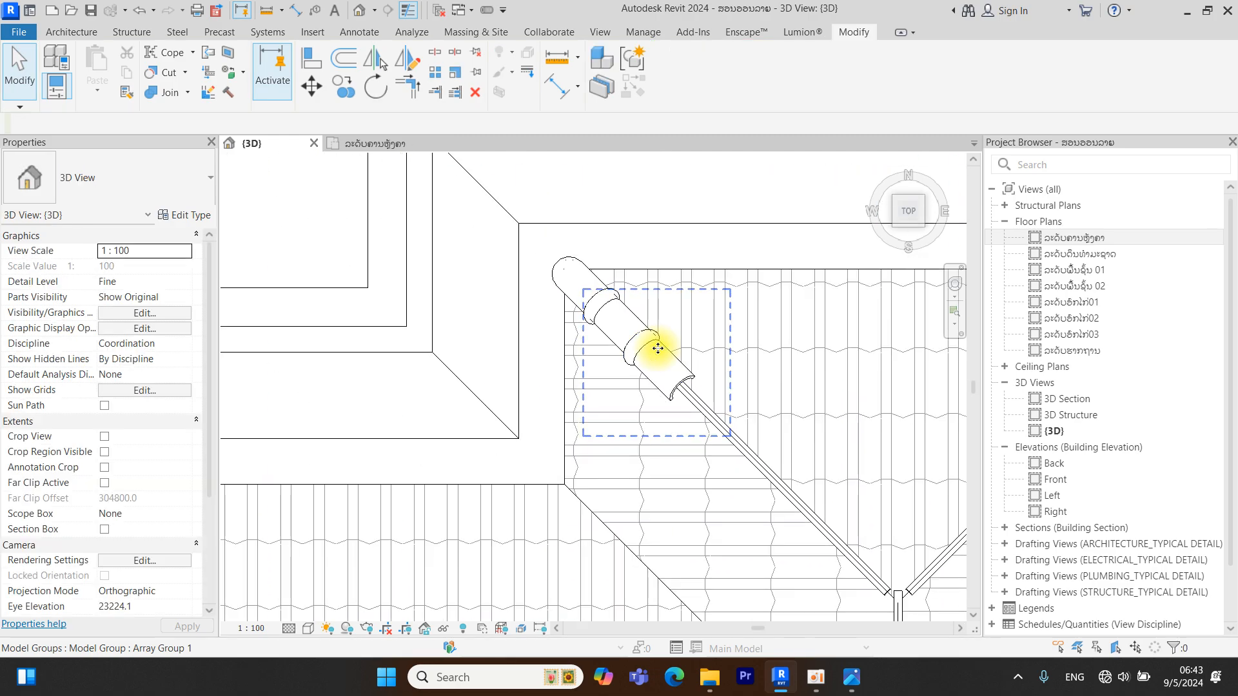
# Set the ridge tile array on the dormer's left hip to 6 members
pyautogui.click(653, 356)
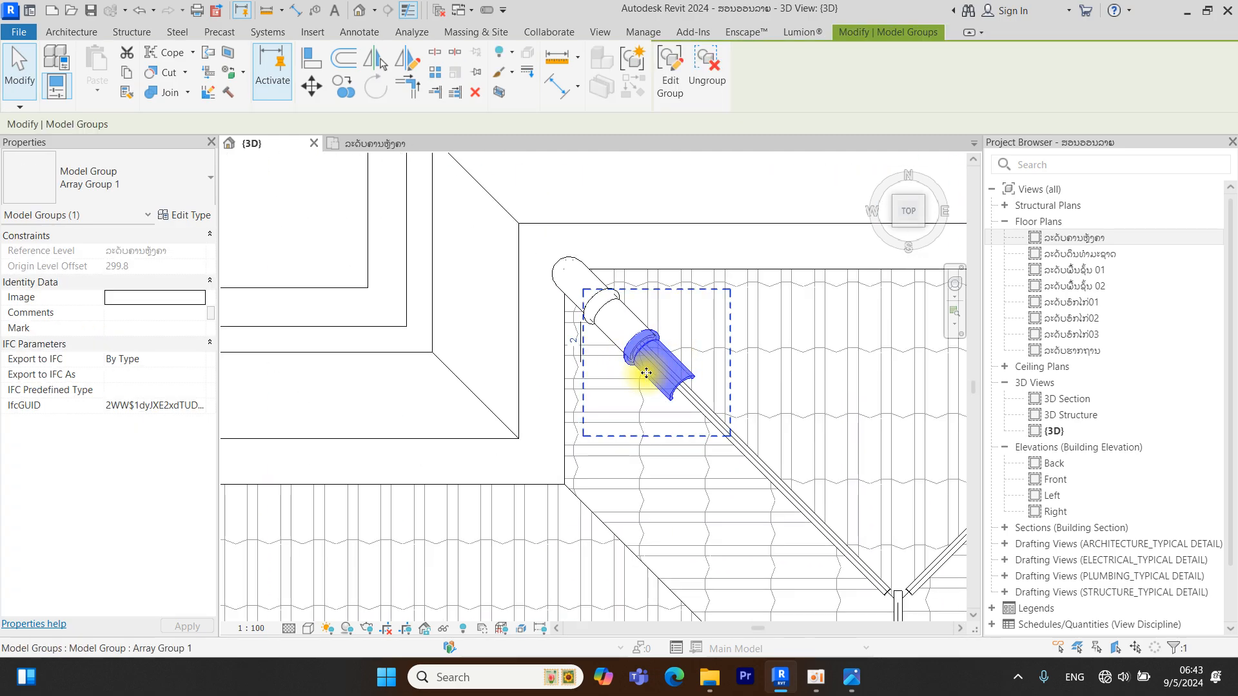
pyautogui.click(575, 348)
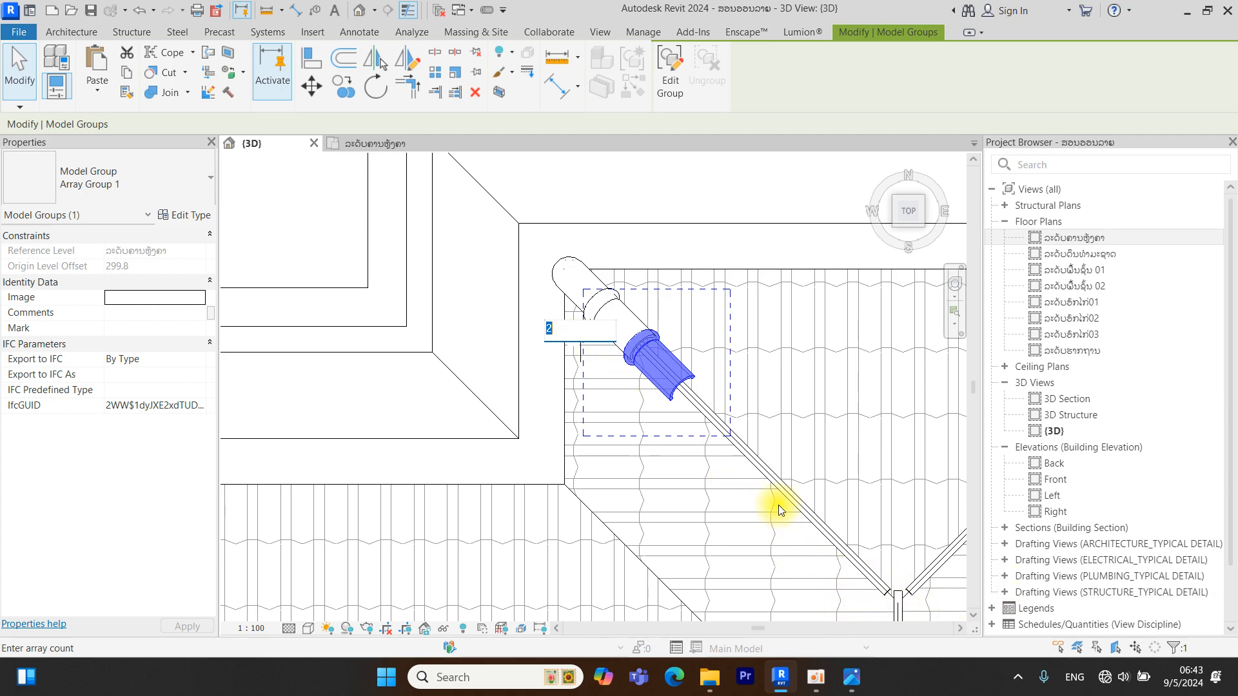
pyautogui.press('Return')
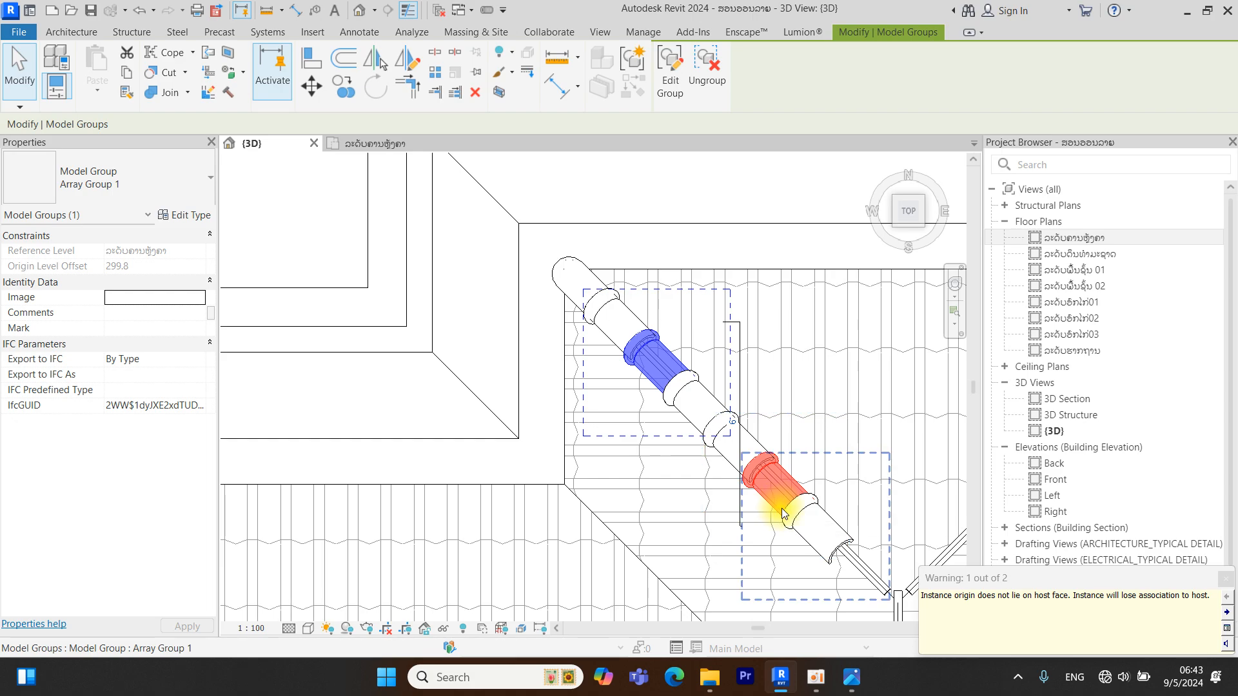
# Set the ridge tile array on the upper dormer's left hip to 7 members
pyautogui.moveTo(781, 512); pyautogui.dragTo(629, 443, button='middle')
pyautogui.click(575, 351)
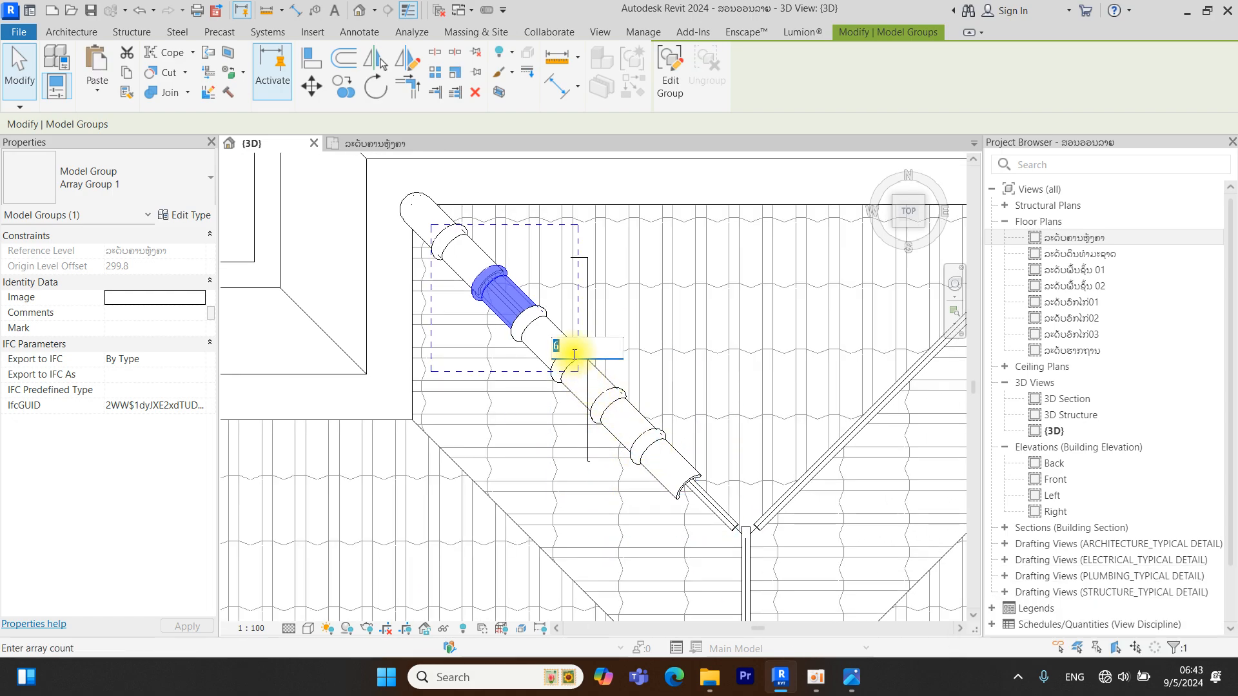
pyautogui.press('Return')
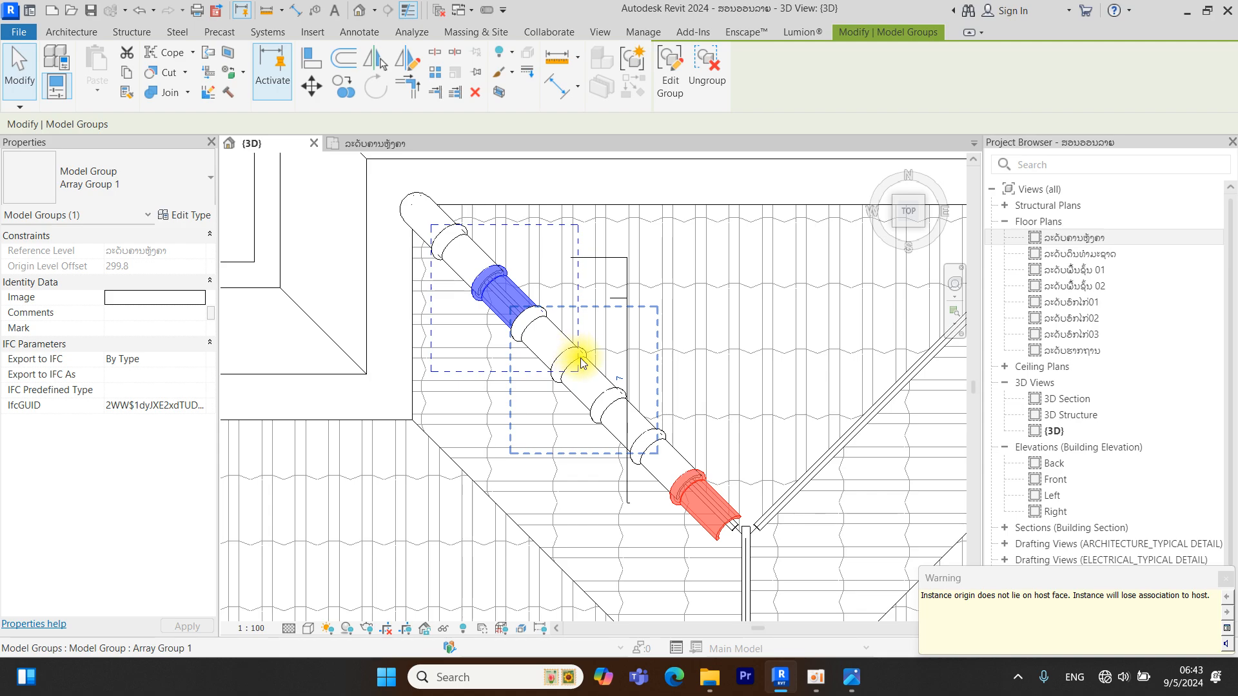
# Nudge the lowest ridge tile of the dormer's left hip array slightly up and to the right to align the row with the hip
pyautogui.scroll(3, 740, 560)
pyautogui.moveTo(730, 545); pyautogui.dragTo(598, 467, button='middle')
pyautogui.click(585, 413)
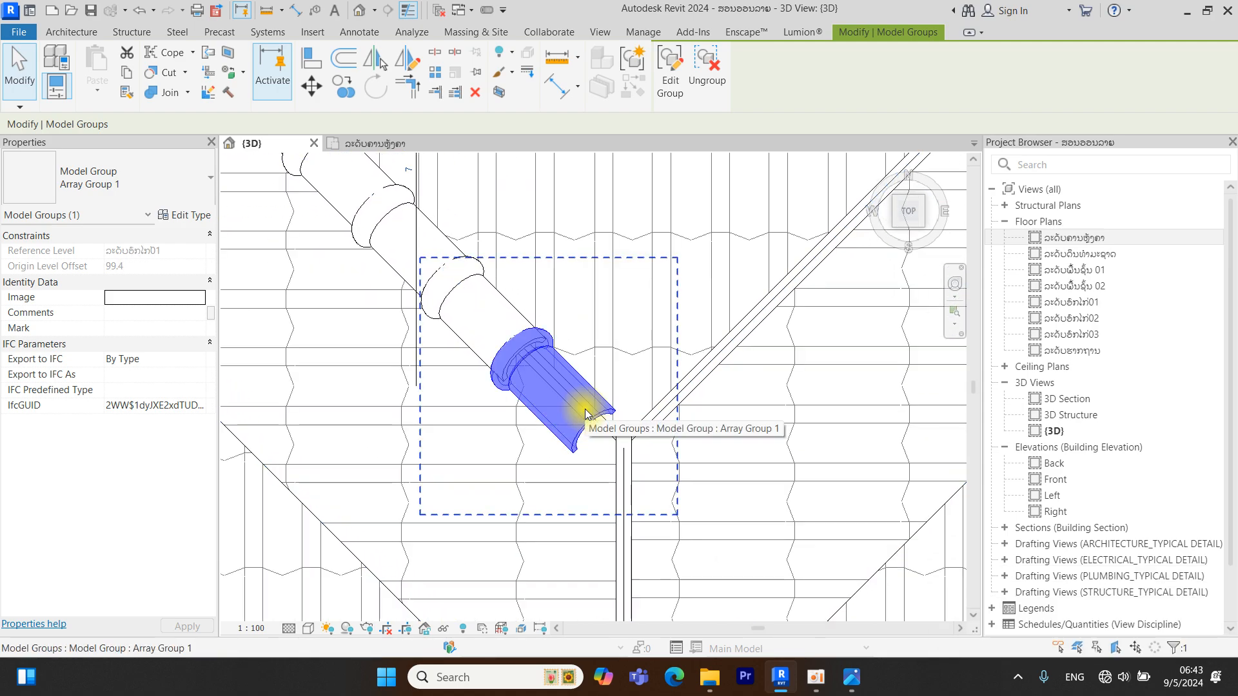
pyautogui.press('Up')
pyautogui.press('Up')
pyautogui.press('Right')
pyautogui.press('Down')
pyautogui.press('Right')
pyautogui.press('Escape')
pyautogui.scroll(-2, 624, 385)
pyautogui.scroll(-3, 624, 384)
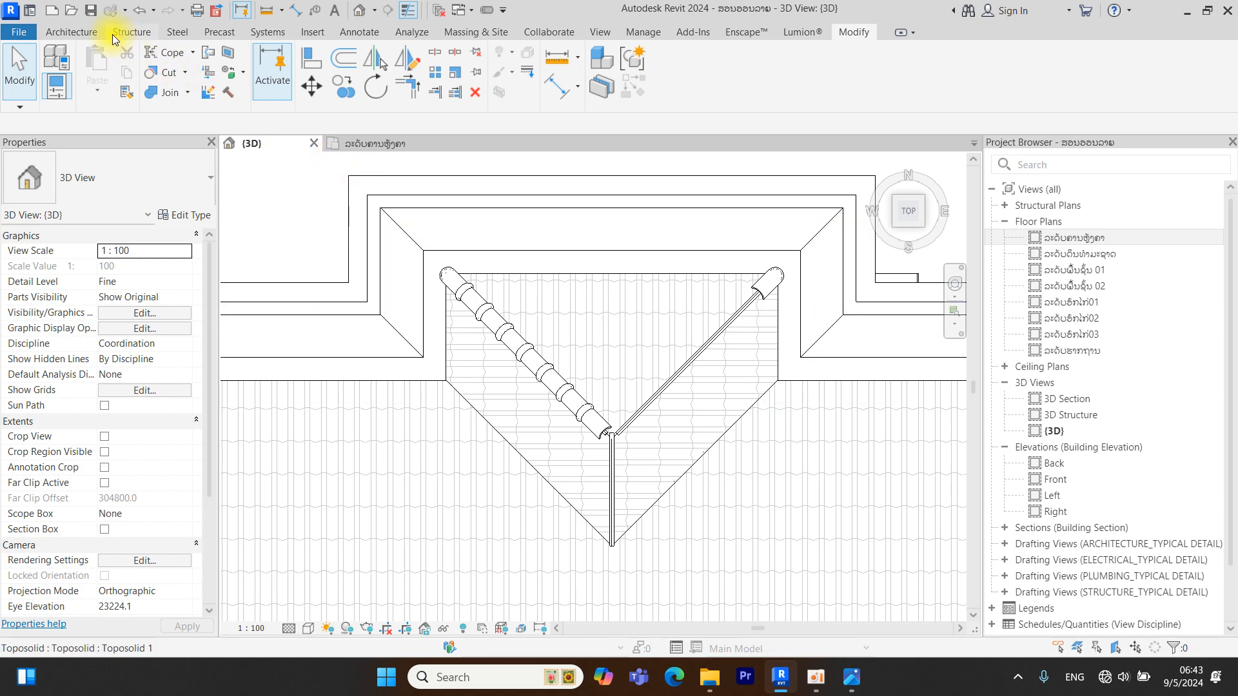
# Place a SBIM_Roof002_CPAC Monier Ridge tile directly behind the hip end tile on the upper dormer's right hip
pyautogui.click(77, 31)
pyautogui.click(204, 57)
pyautogui.scroll(5, 746, 283)
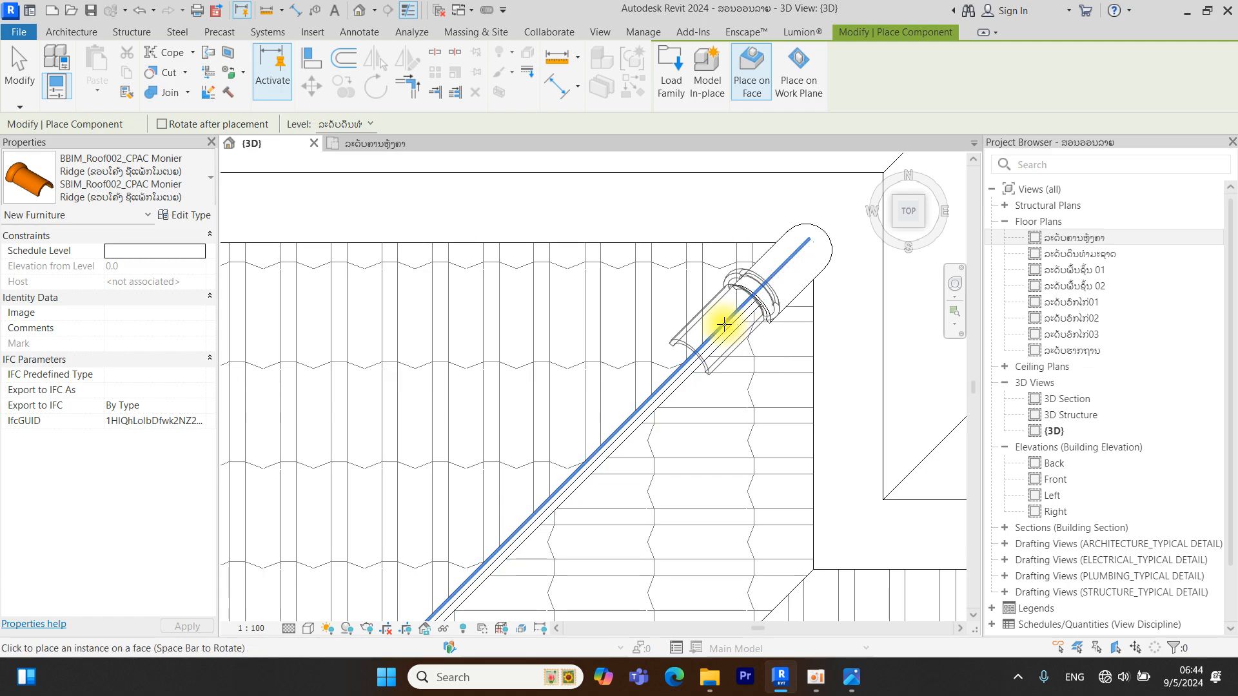
pyautogui.scroll(4, 724, 327)
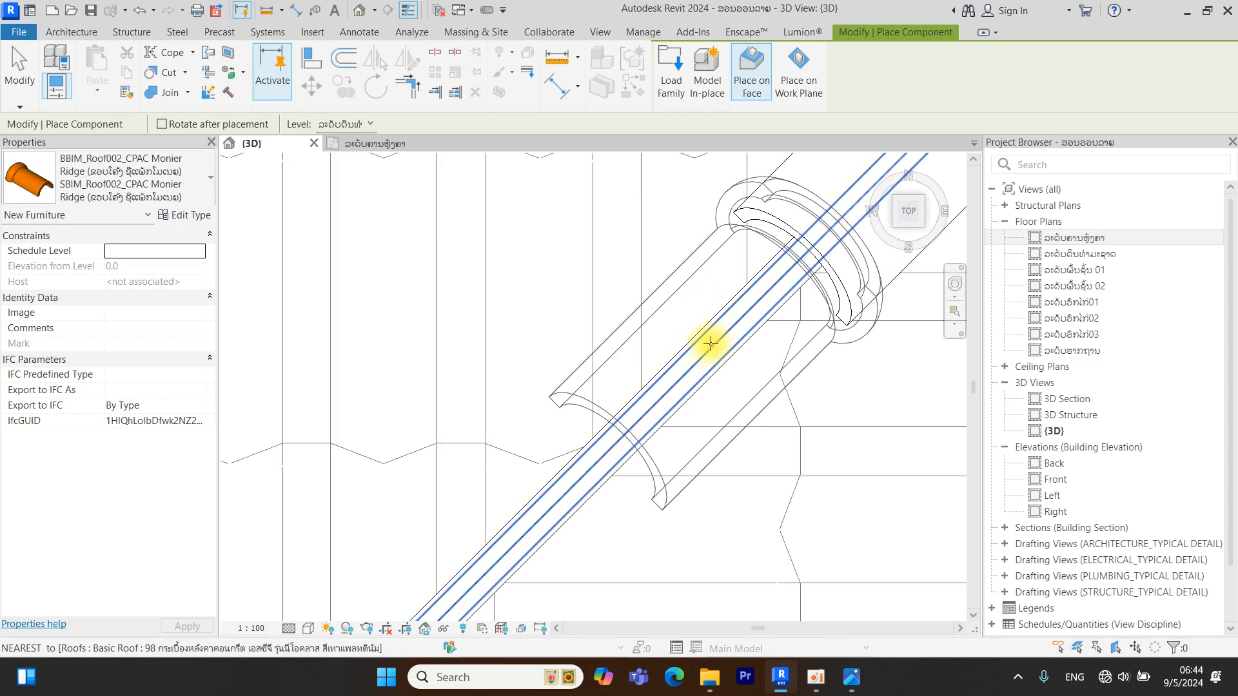
pyautogui.click(709, 345)
pyautogui.scroll(-3, 709, 346)
pyautogui.press('Escape')
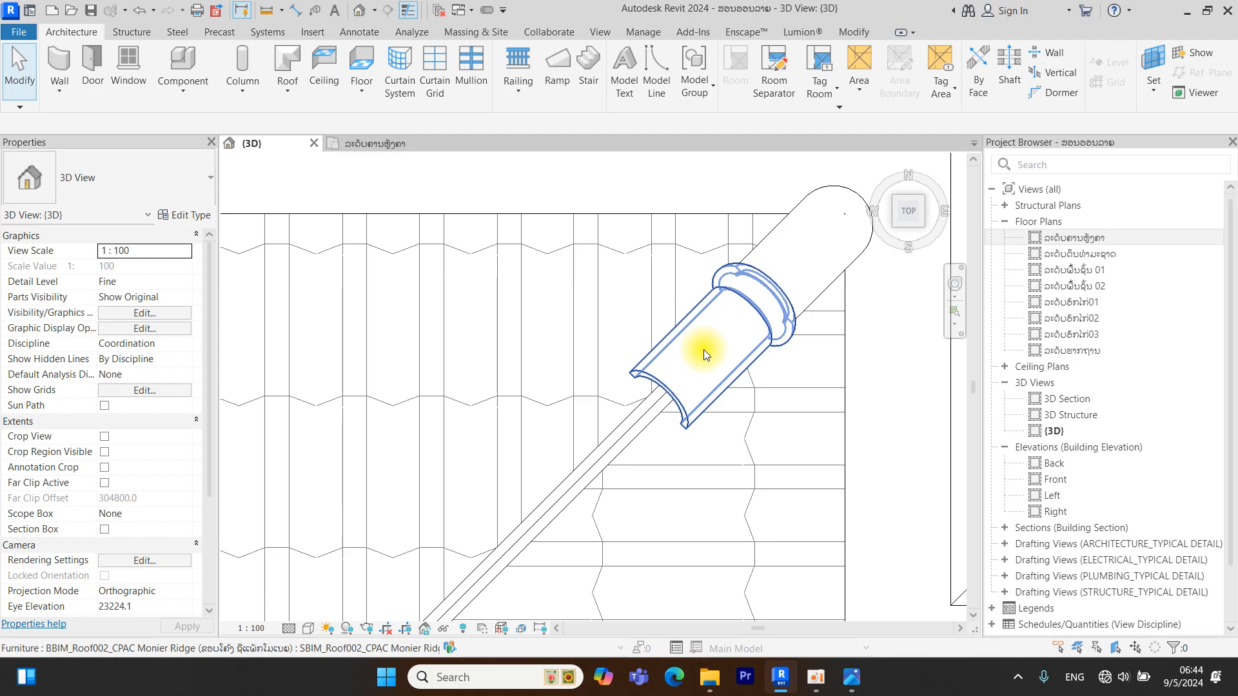
# Create a linear, grouped array of the ridge tile down the dormer's right hip with 2 members, moved to the 2nd
pyautogui.click(703, 350)
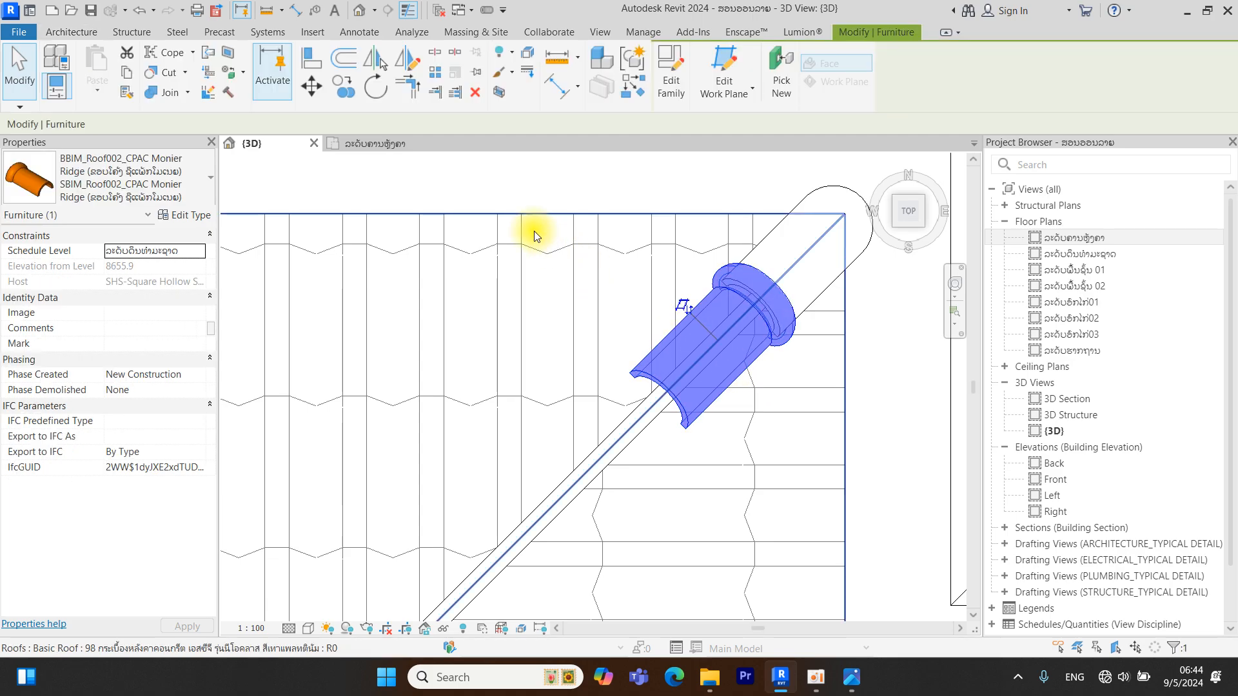
pyautogui.click(437, 73)
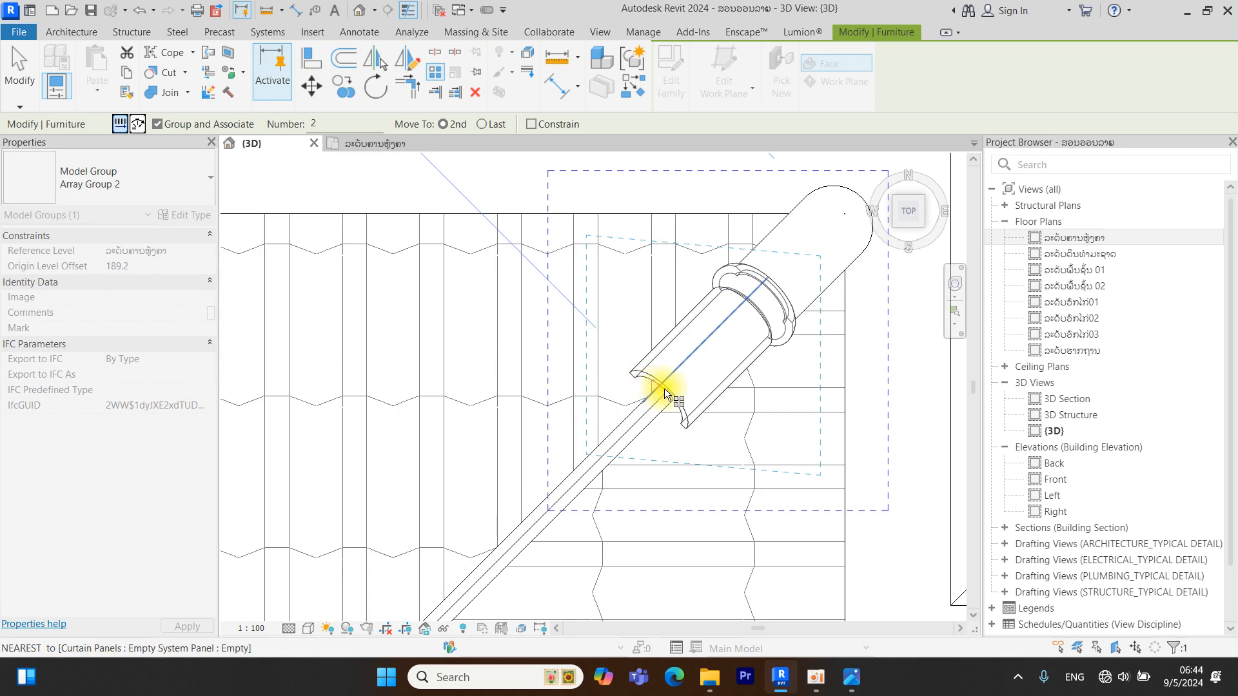
pyautogui.scroll(2, 670, 391)
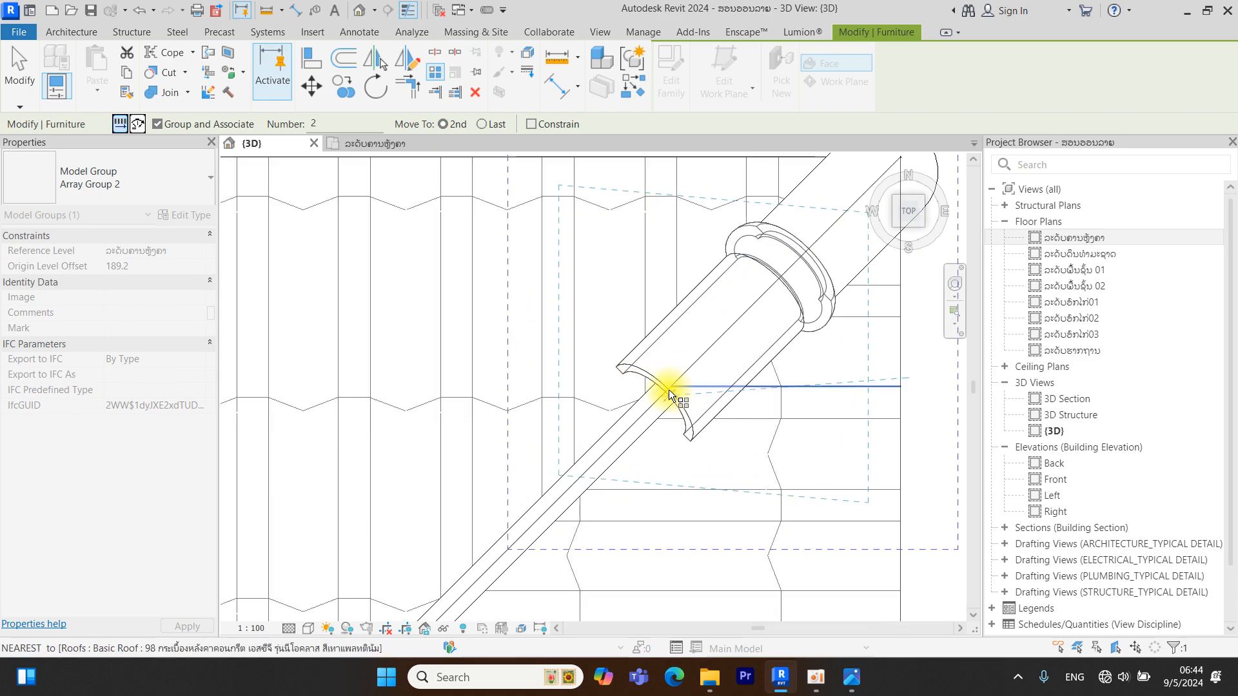
pyautogui.click(668, 391)
pyautogui.scroll(-2, 587, 475)
pyautogui.moveTo(581, 488); pyautogui.dragTo(597, 438, button='middle')
pyautogui.scroll(1, 599, 436)
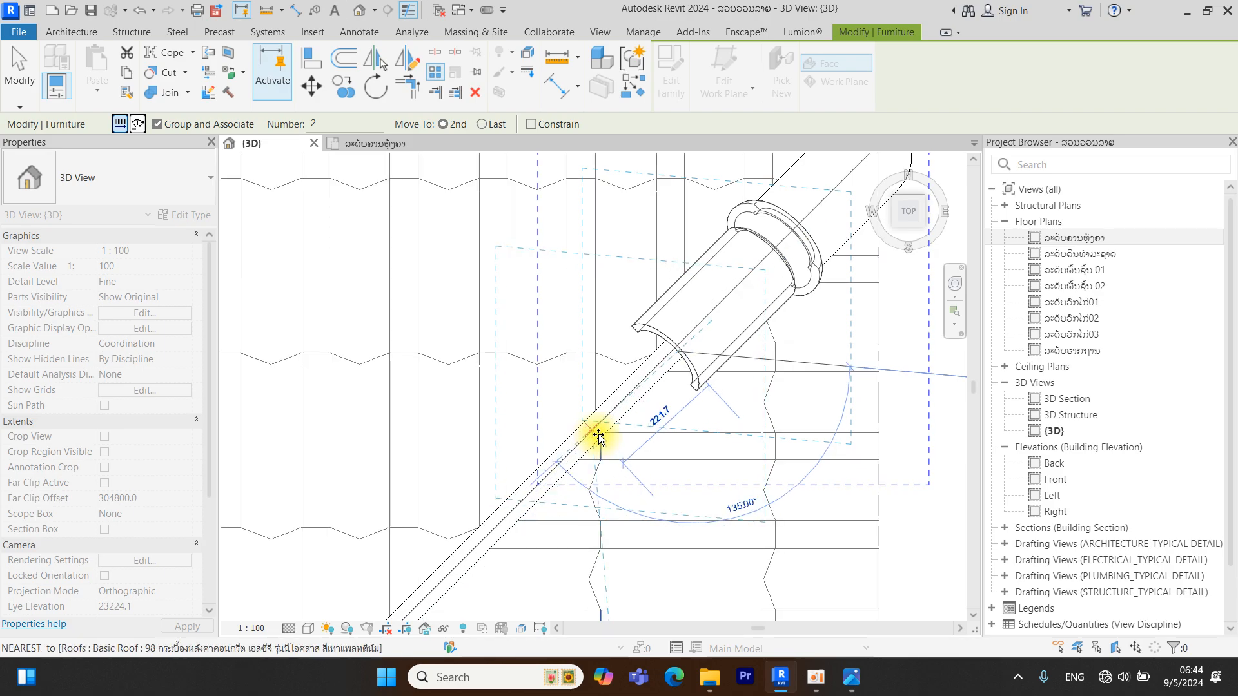
pyautogui.scroll(3, 593, 436)
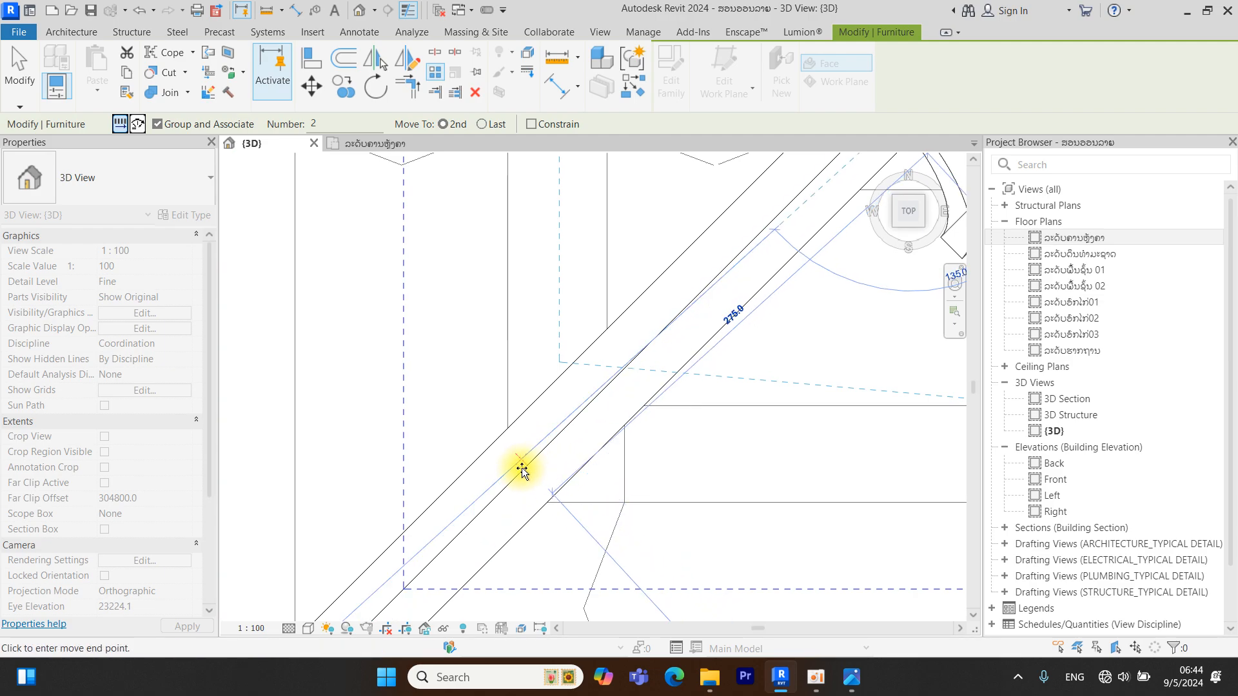
pyautogui.click(507, 501)
pyautogui.scroll(-2, 559, 434)
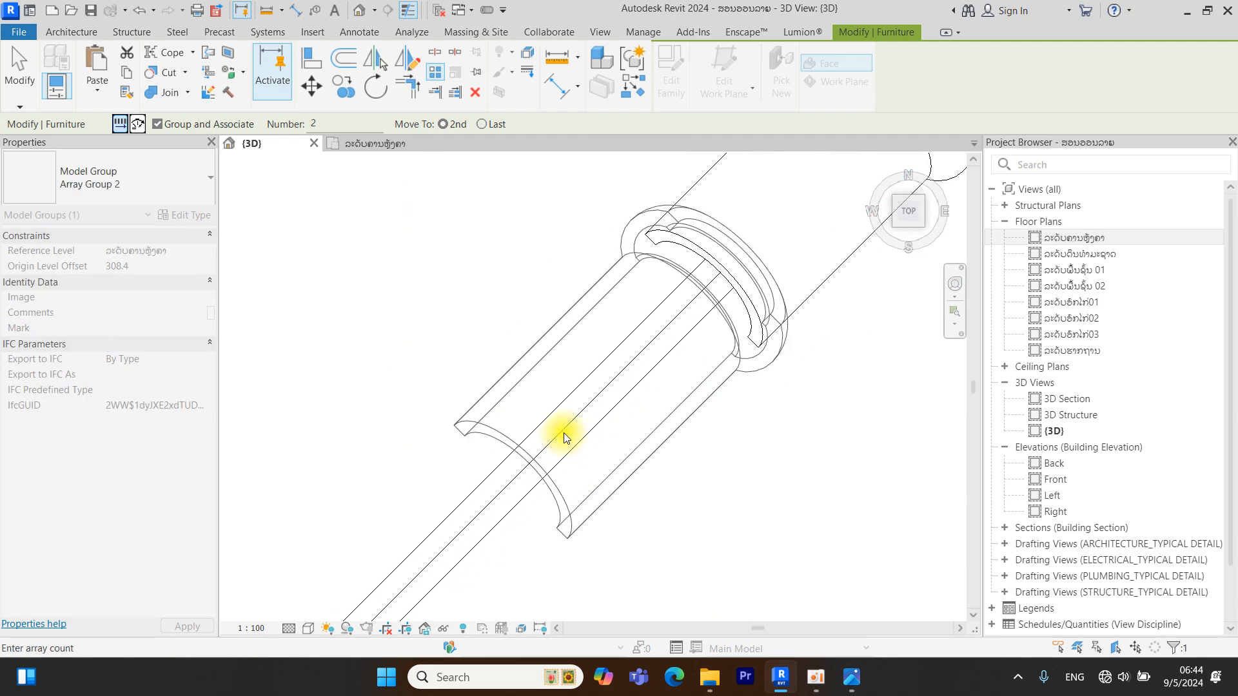
pyautogui.press('Escape')
pyautogui.press('Escape')
# Set the ridge tile array on the dormer's right hip to 7 members
pyautogui.click(578, 410)
pyautogui.scroll(-4, 578, 407)
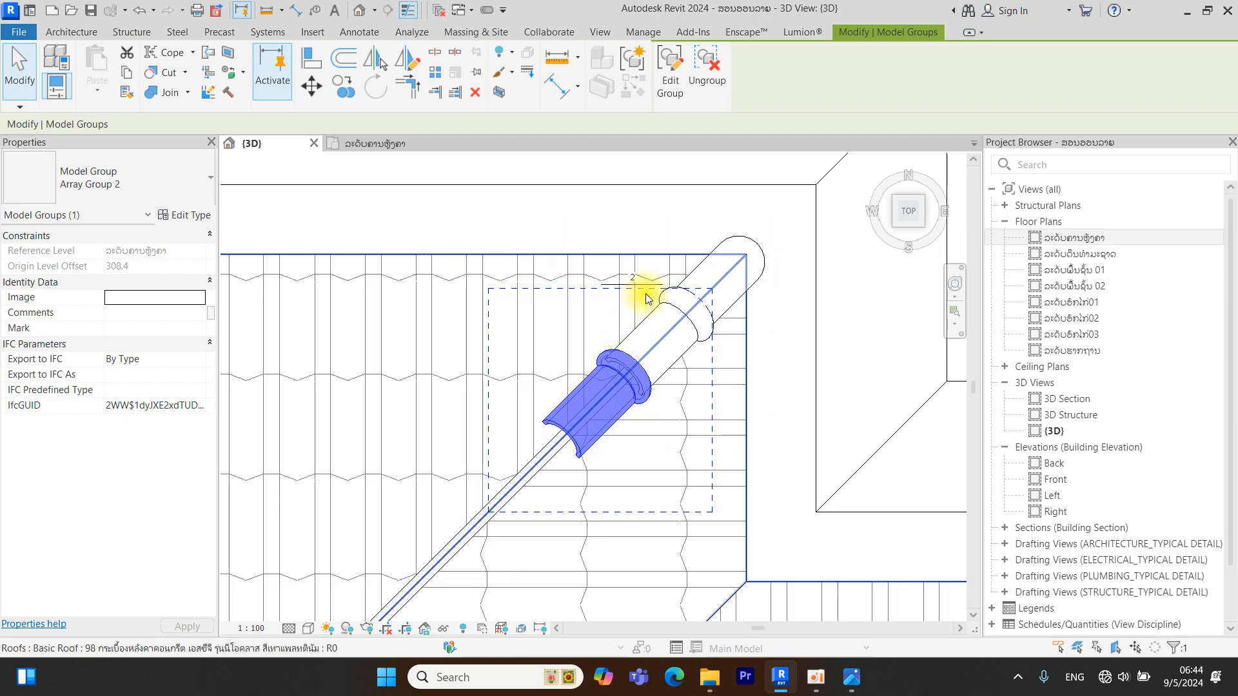
pyautogui.click(628, 279)
pyautogui.press('Return')
pyautogui.scroll(-4, 609, 312)
pyautogui.moveTo(616, 324); pyautogui.dragTo(689, 233, button='middle')
pyautogui.scroll(3, 508, 460)
# Nudge the lowest ridge tile of the dormer's right hip array slightly right and up so the row follows the hip
pyautogui.click(493, 465)
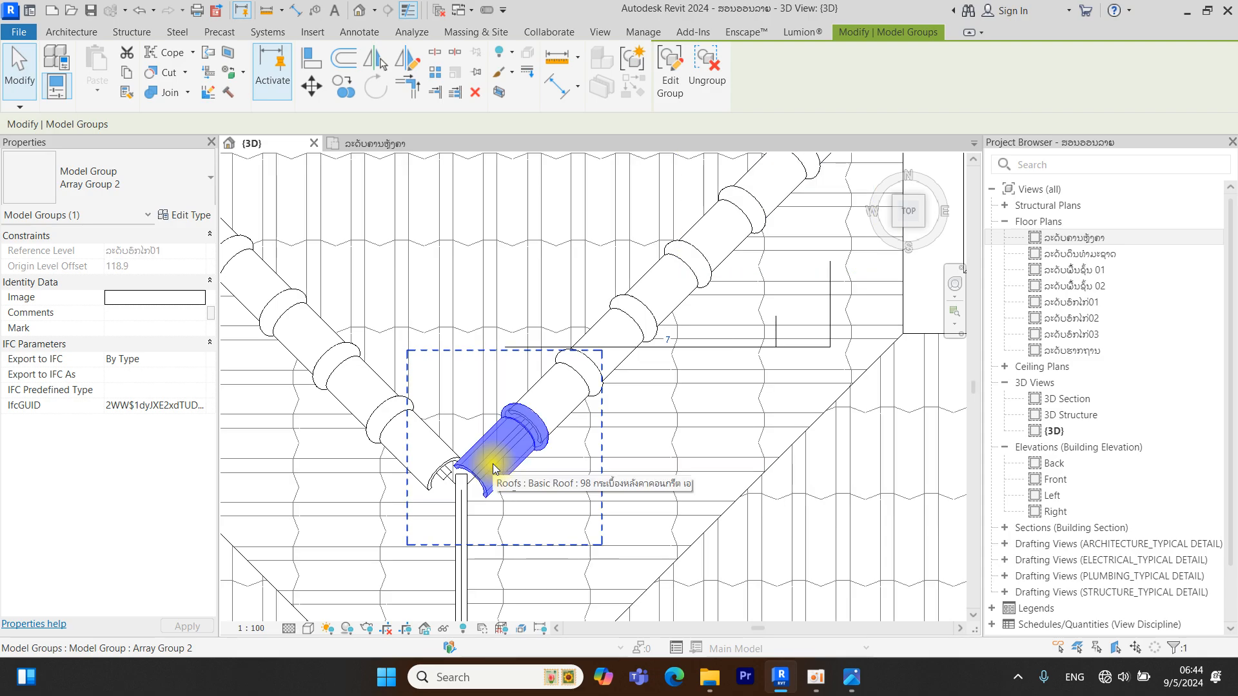
pyautogui.press('Right')
pyautogui.press('Up')
pyautogui.press('Right')
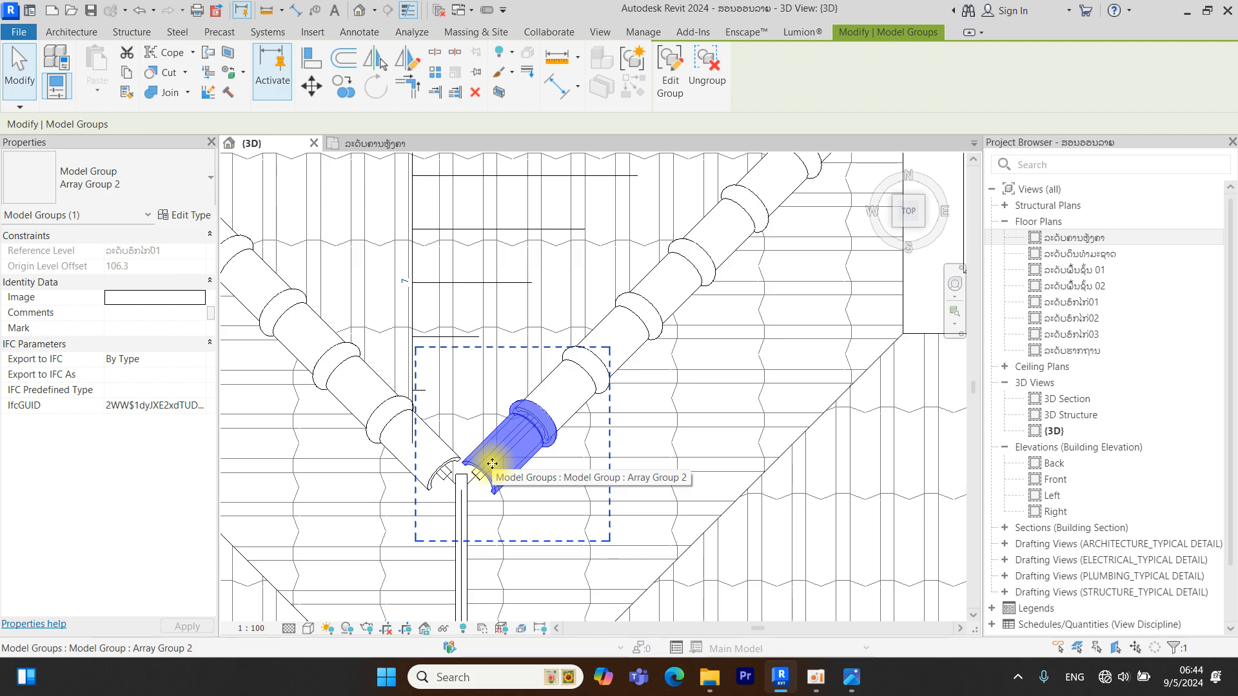
pyautogui.press('Right')
pyautogui.press('Up')
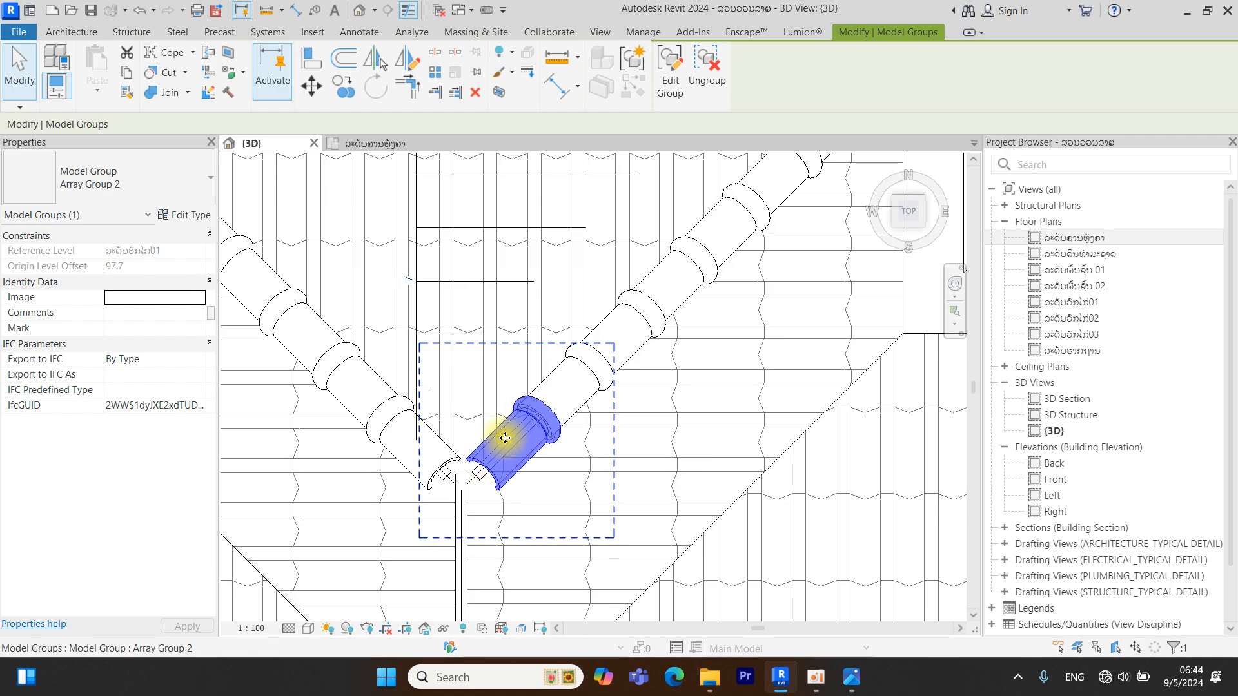
pyautogui.scroll(-3, 504, 439)
pyautogui.moveTo(506, 437); pyautogui.dragTo(526, 386, button='middle')
pyautogui.press('Escape')
pyautogui.scroll(-6, 553, 408)
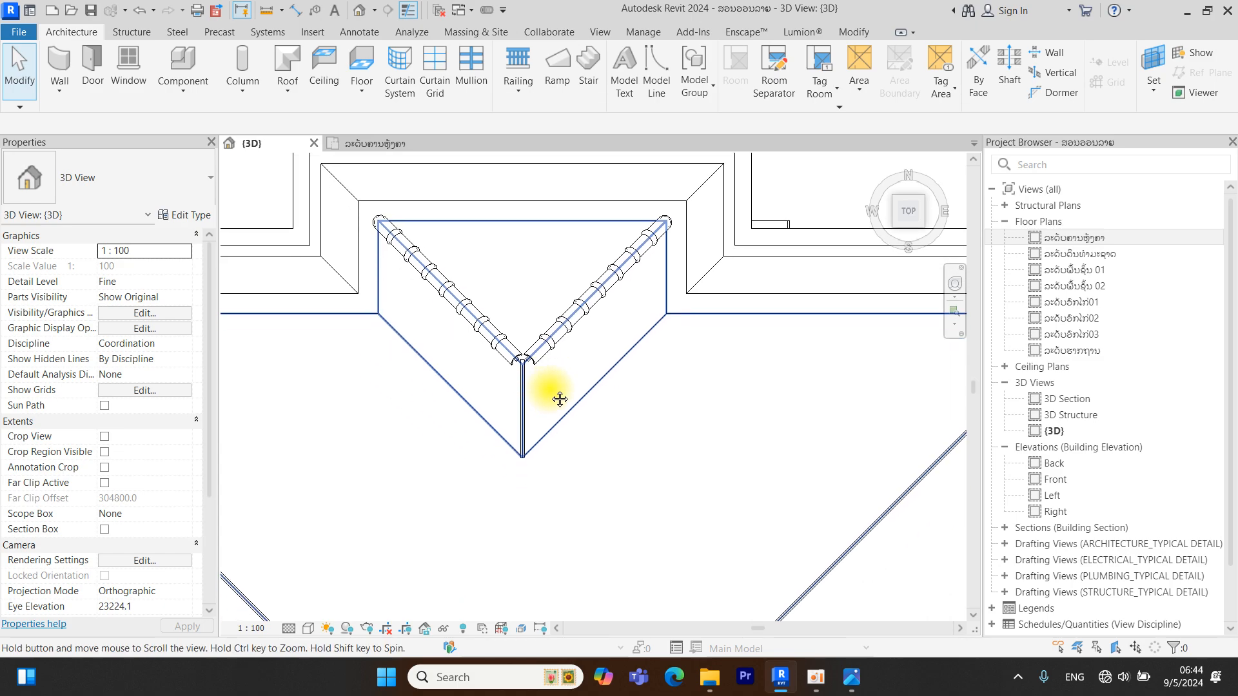
# Place a SBIM_Roof002_CPAC Monier Ridge tile, rotated to follow the hip, behind the hip end tile on the main roof's upper-right hip
pyautogui.scroll(5, 548, 380)
pyautogui.scroll(-5, 503, 233)
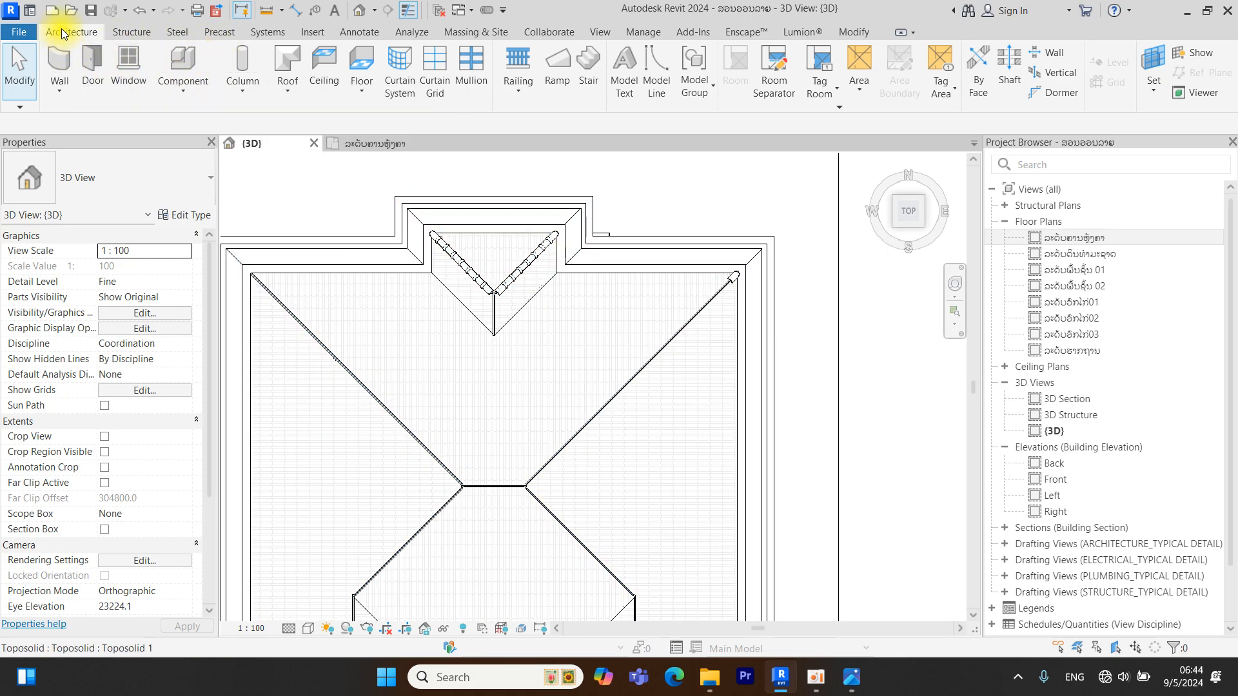
pyautogui.click(169, 61)
pyautogui.scroll(5, 731, 271)
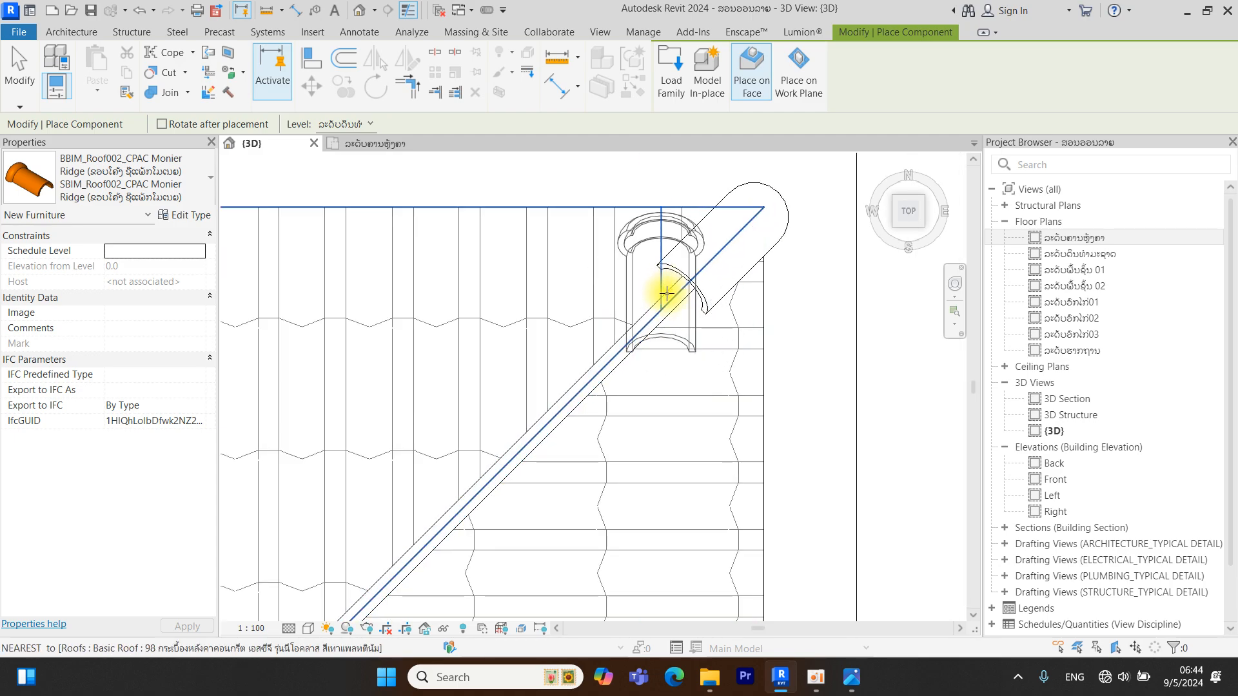
pyautogui.press('space')
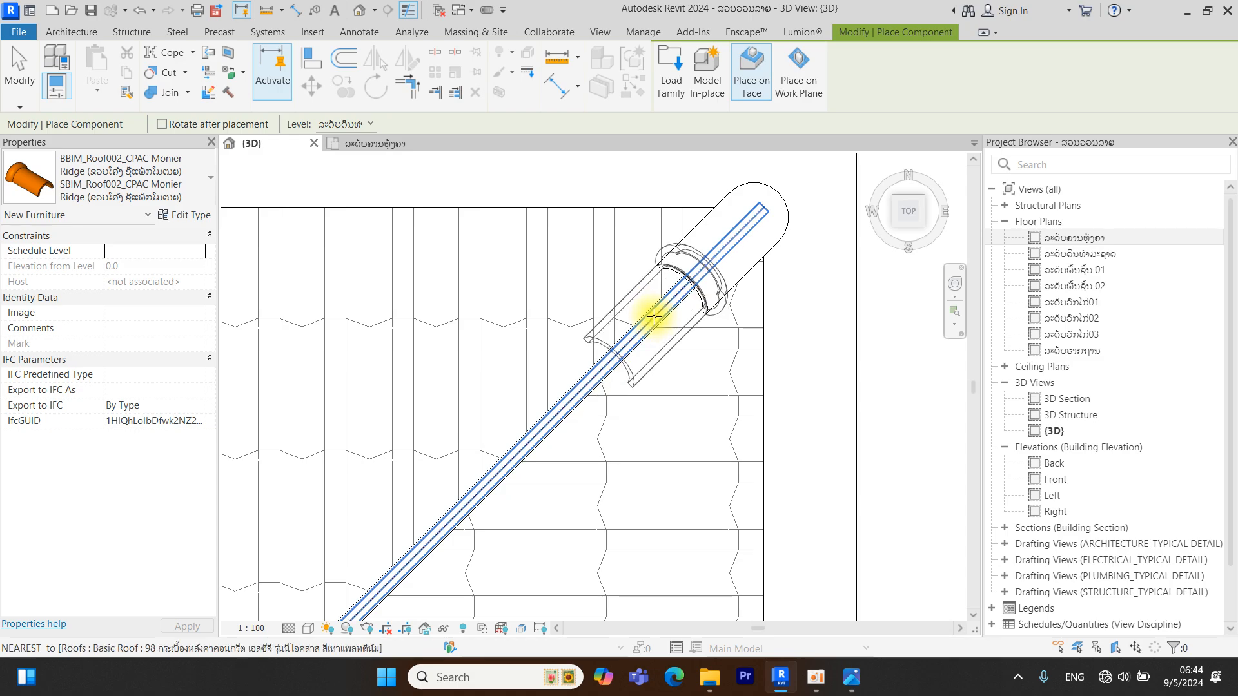
pyautogui.scroll(2, 654, 319)
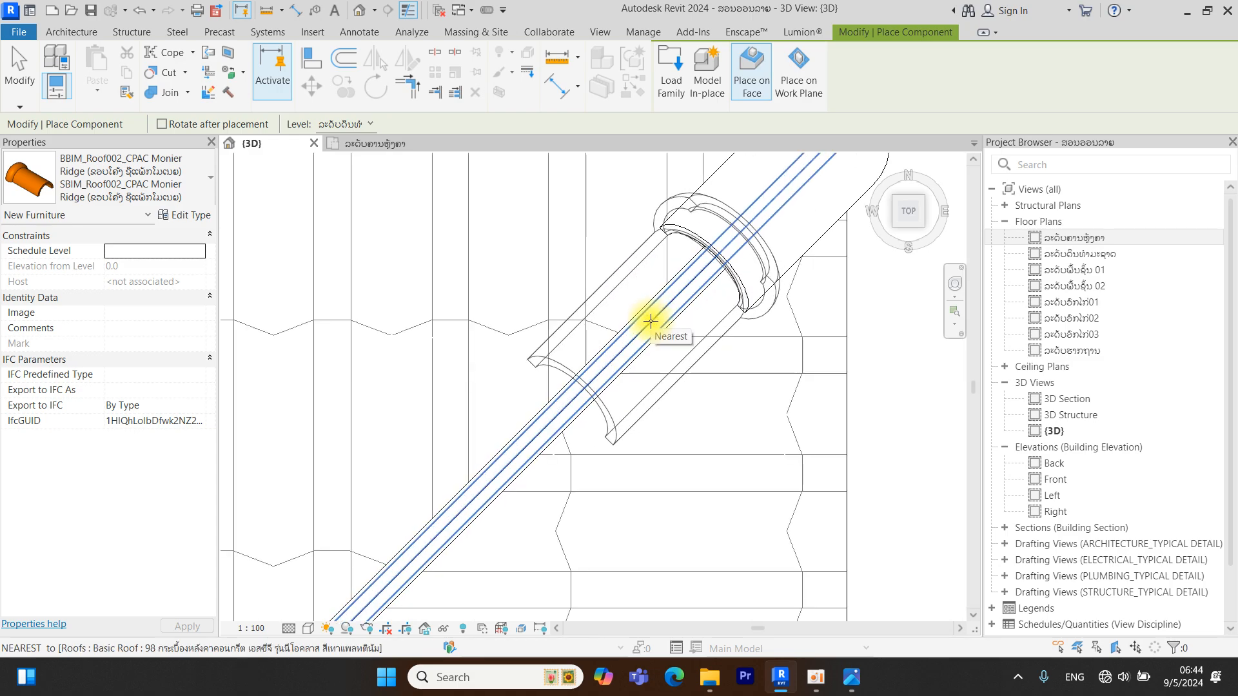
pyautogui.click(650, 320)
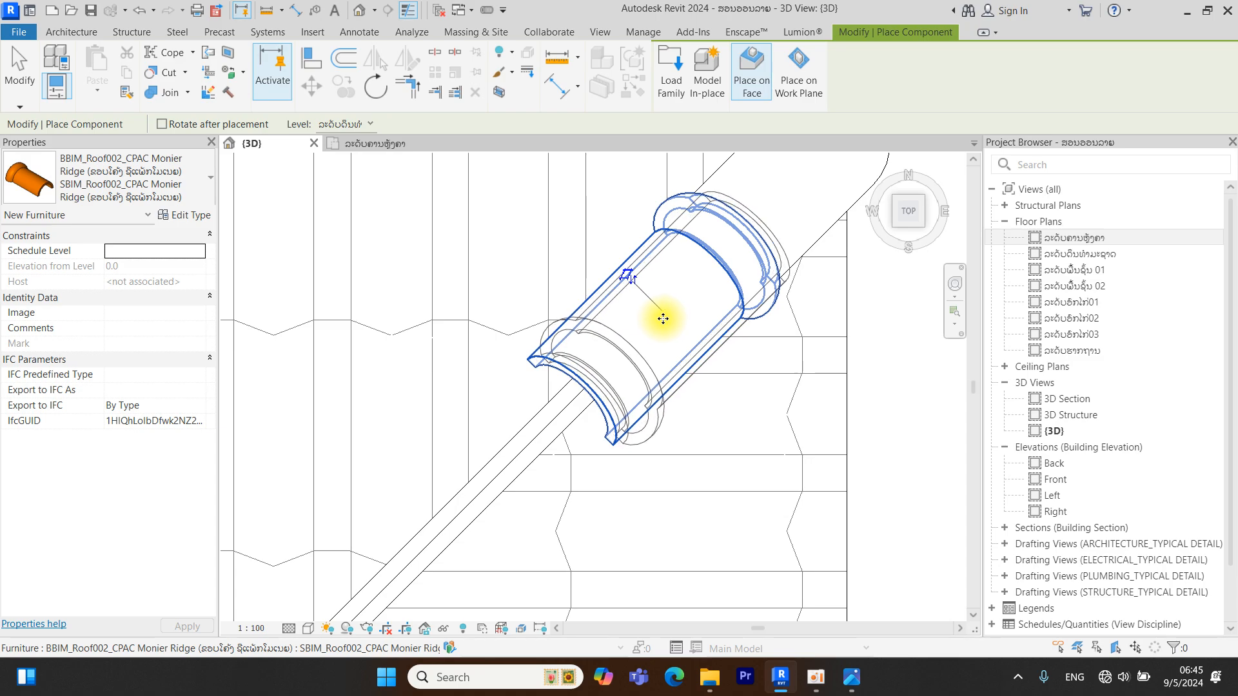
pyautogui.press('Escape')
# Create a linear, grouped array of the ridge tile down the main roof's upper-right hip with 2 members
pyautogui.click(662, 319)
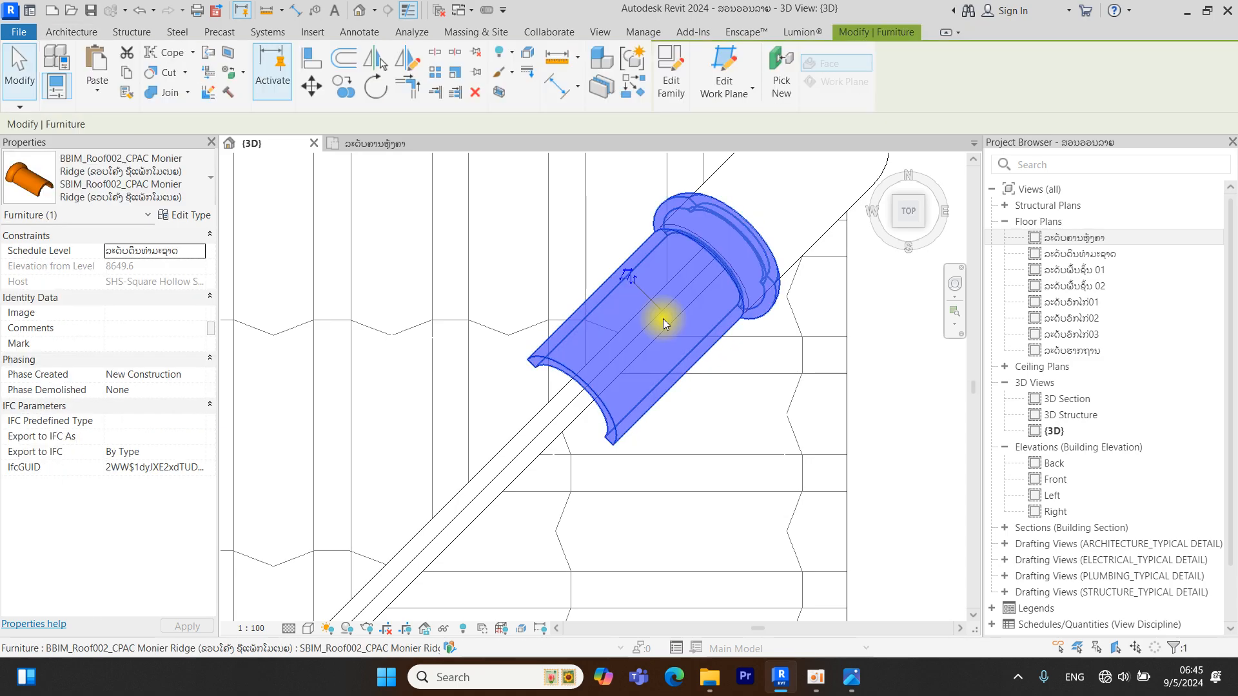
pyautogui.click(436, 71)
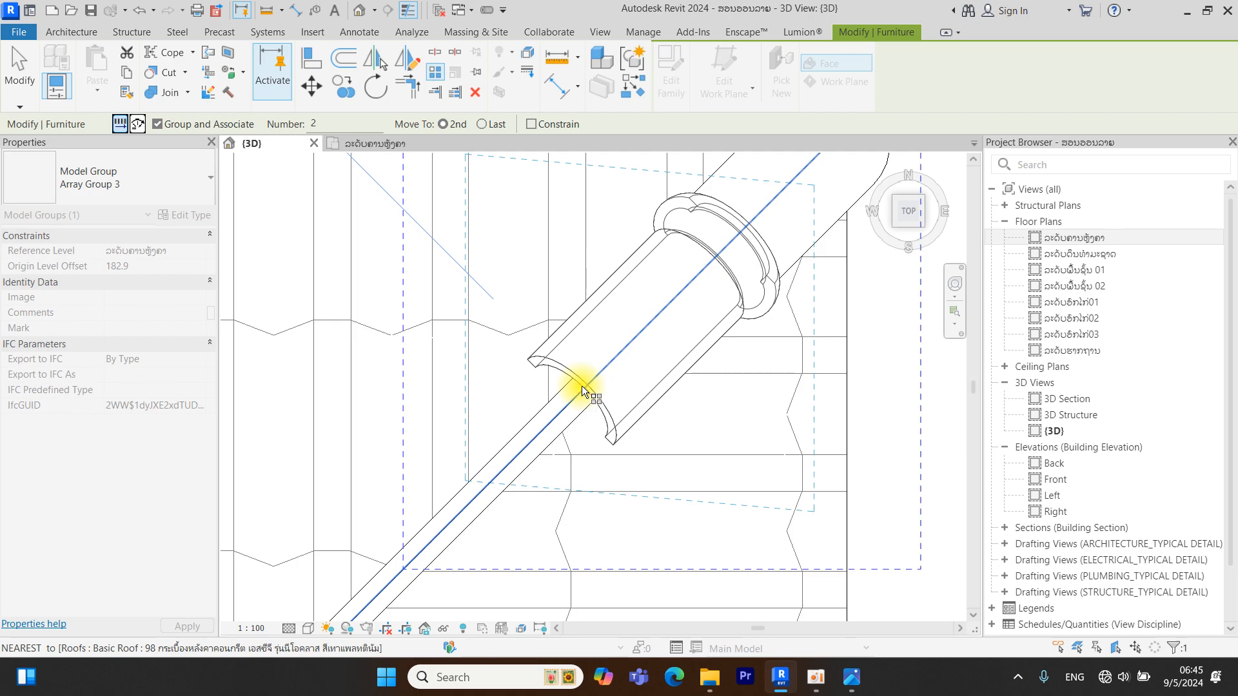
pyautogui.click(581, 386)
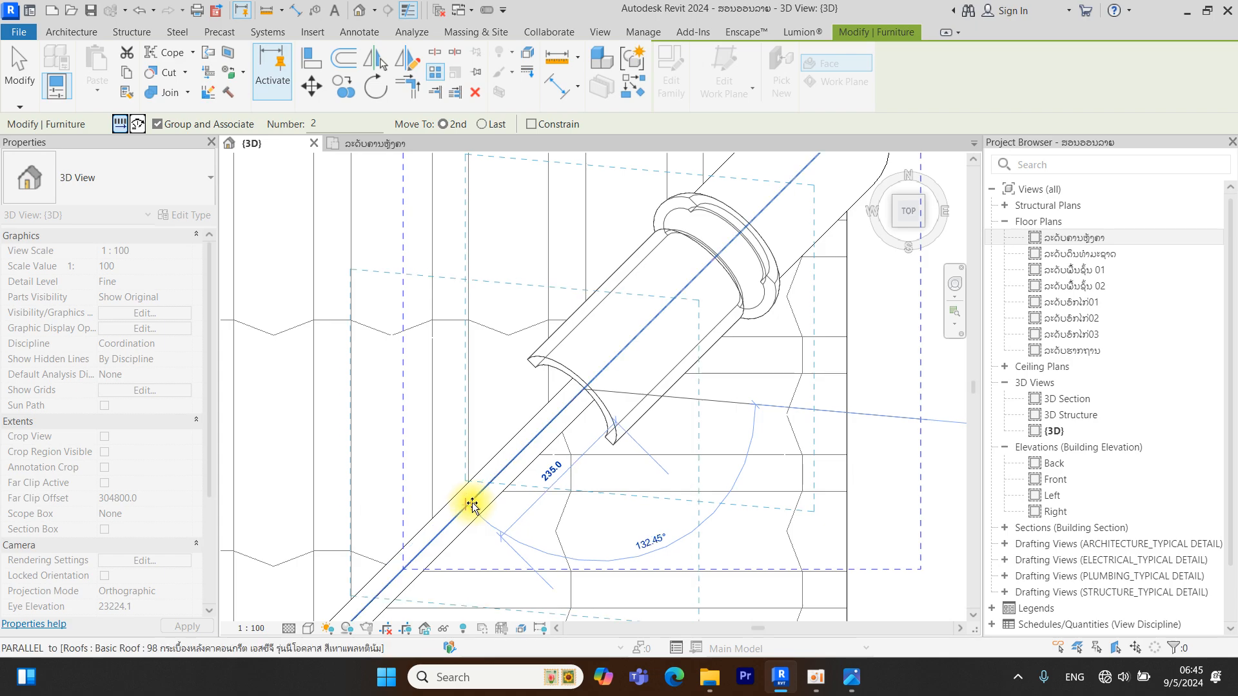
pyautogui.click(448, 530)
pyautogui.press('Return')
pyautogui.scroll(-4, 547, 470)
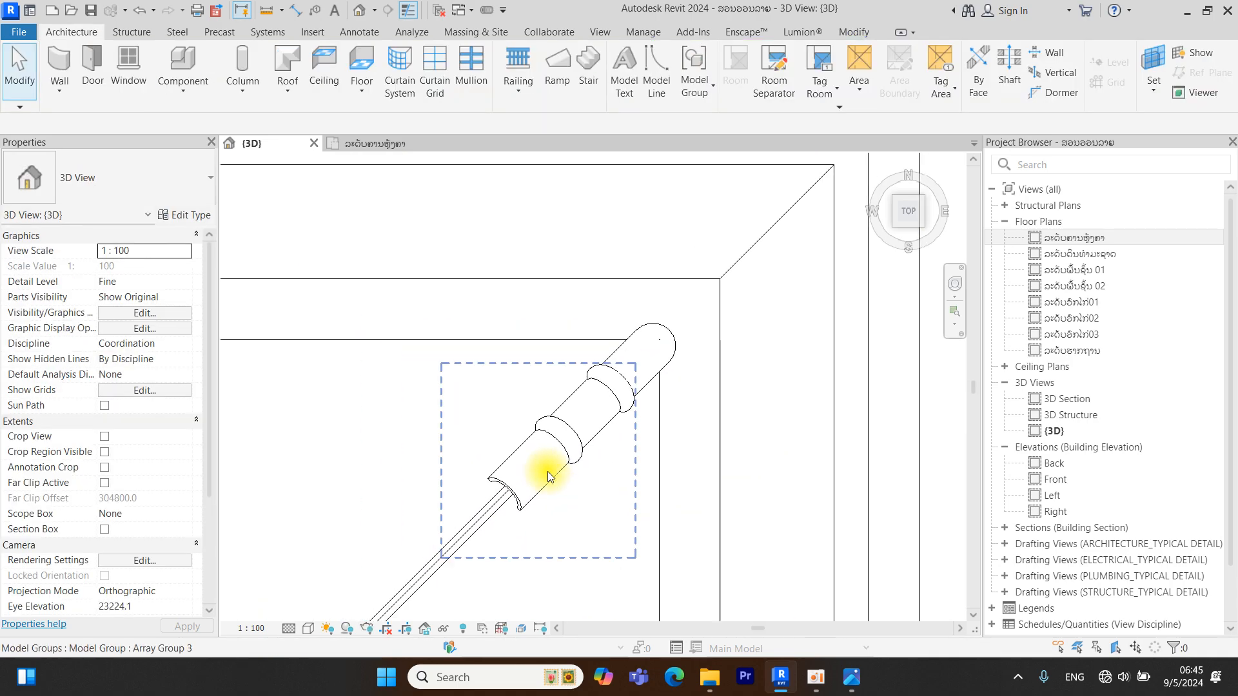
# Adjust the member count of the main roof's upper-right hip array, trying 35, 32 and 29 and settling on 28
pyautogui.click(620, 379)
pyautogui.scroll(-5, 620, 379)
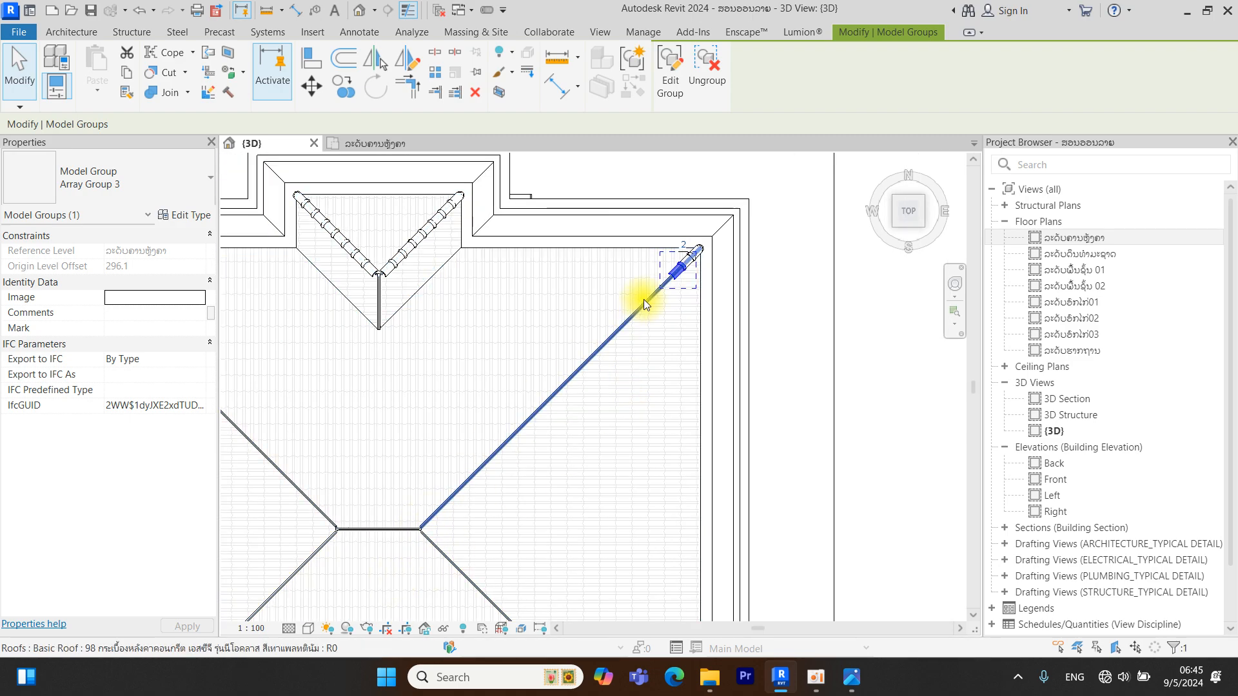
pyautogui.click(685, 244)
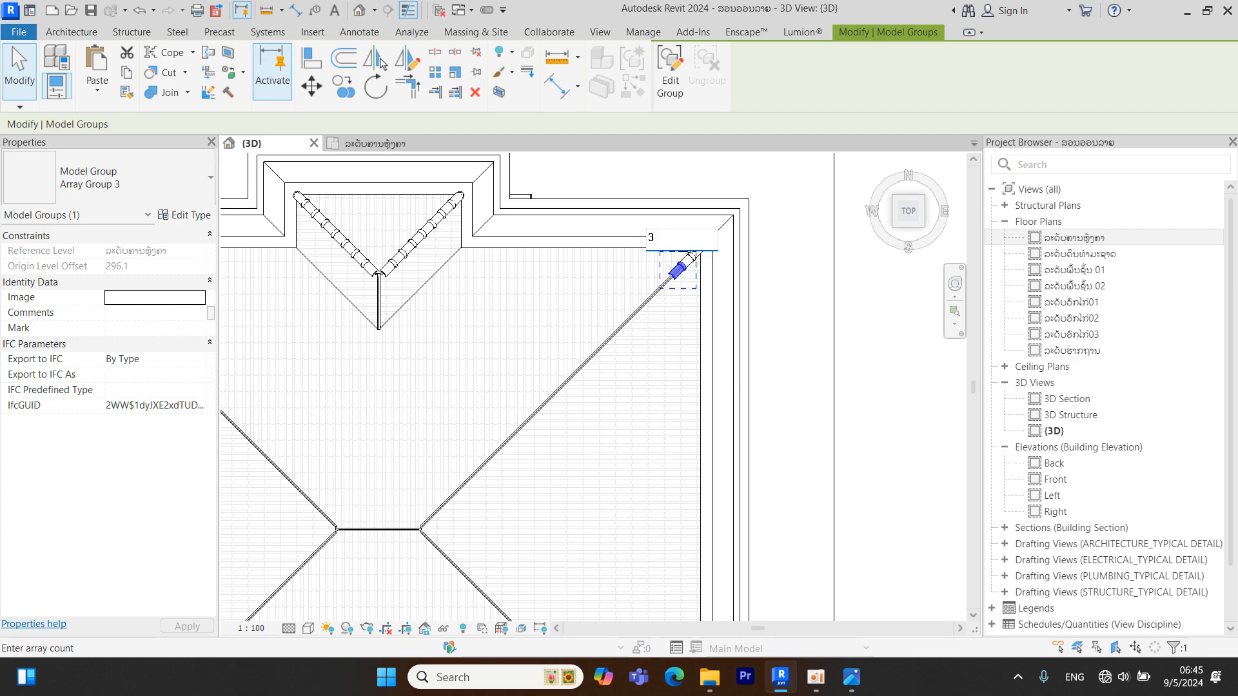
pyautogui.press('Return')
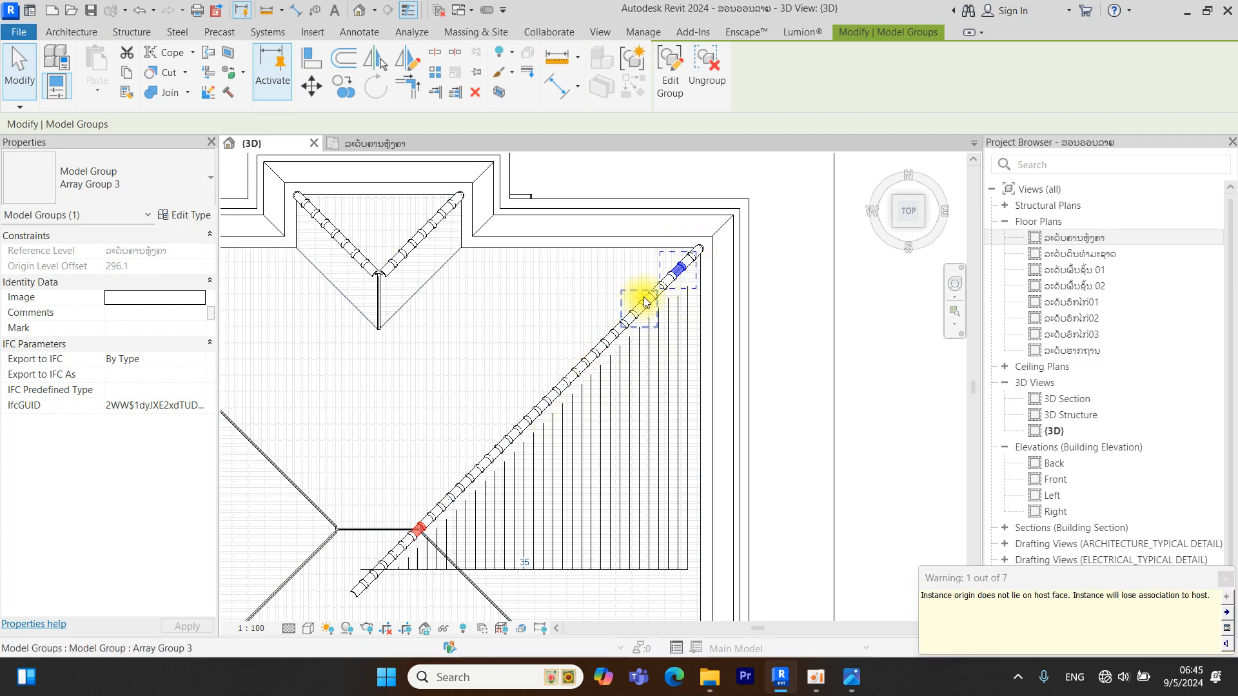
pyautogui.click(524, 563)
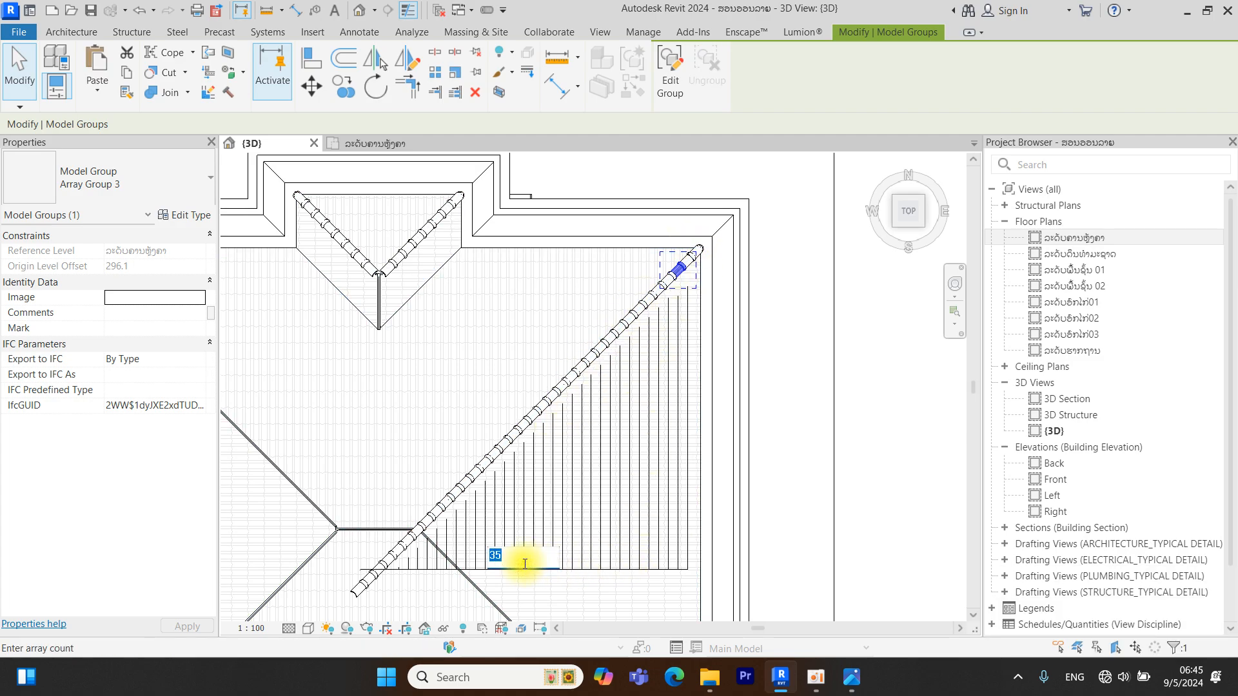
pyautogui.write('32')
pyautogui.press('Return')
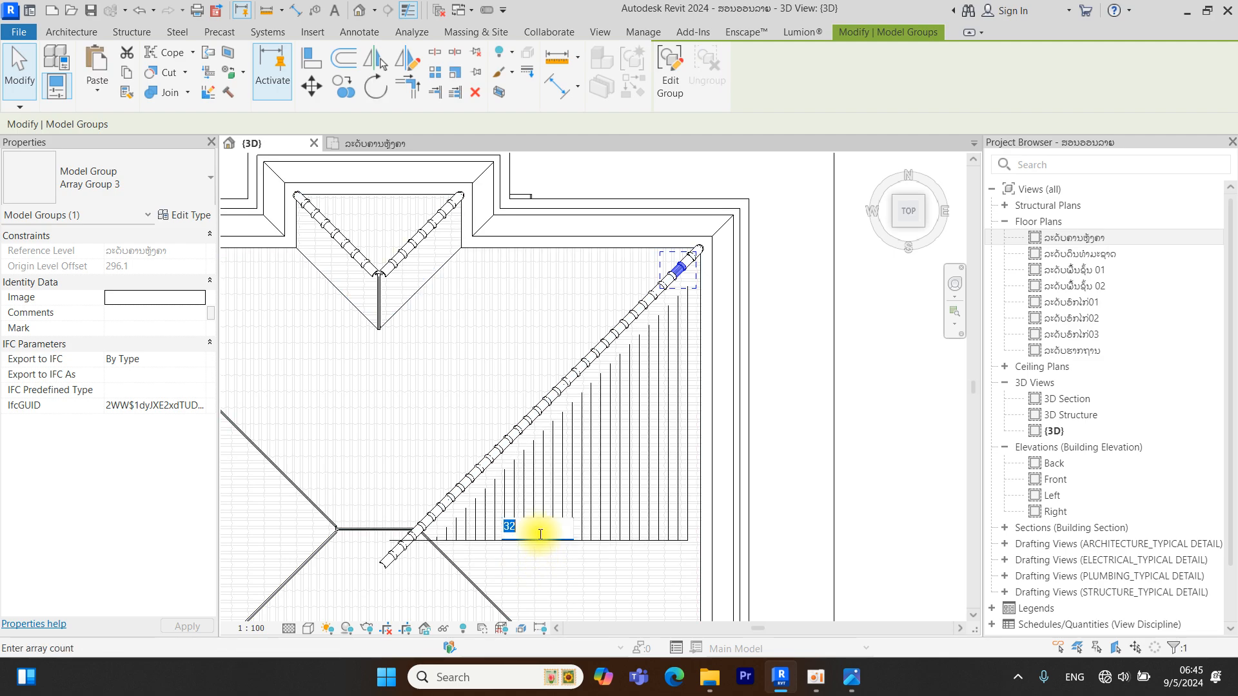
pyautogui.write('29')
pyautogui.press('Return')
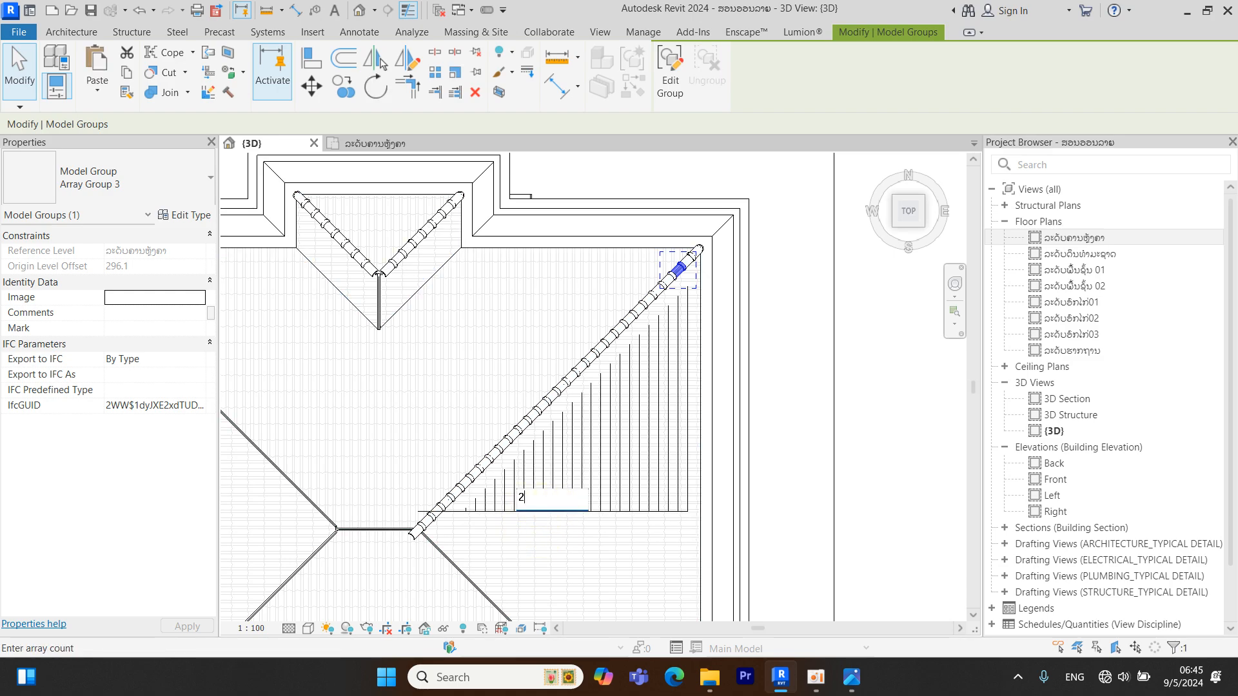
pyautogui.write('28')
pyautogui.press('Return')
pyautogui.scroll(6, 423, 540)
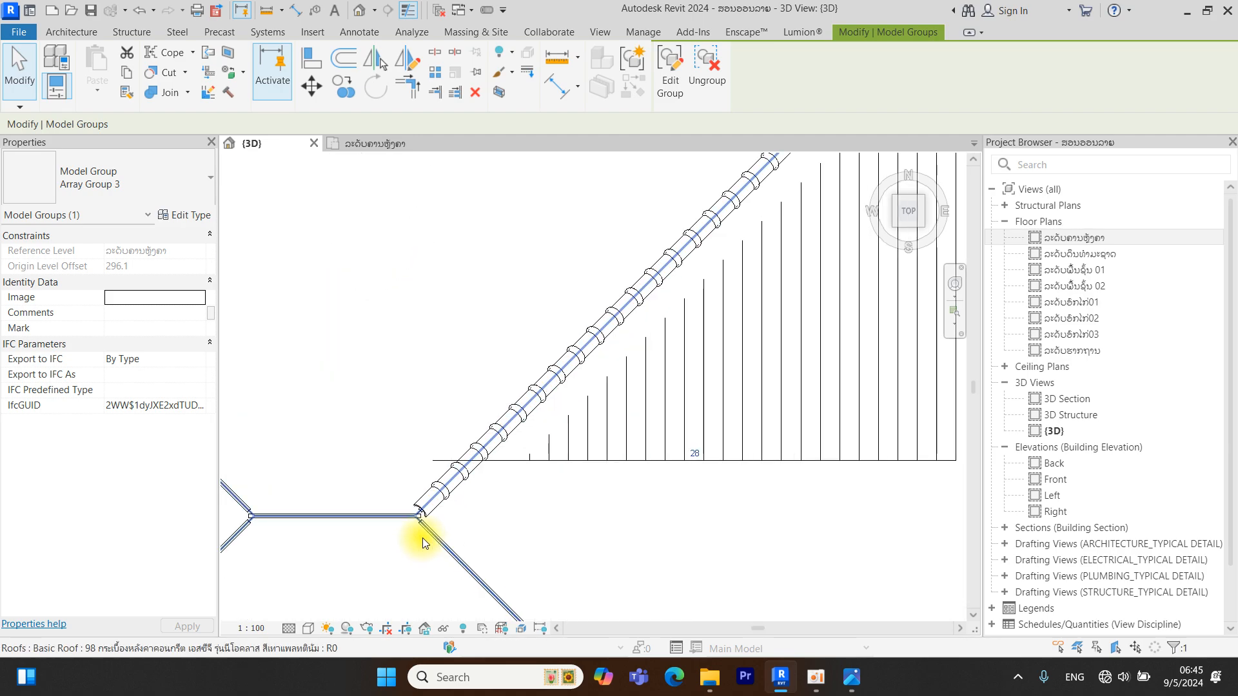
pyautogui.scroll(-6, 432, 490)
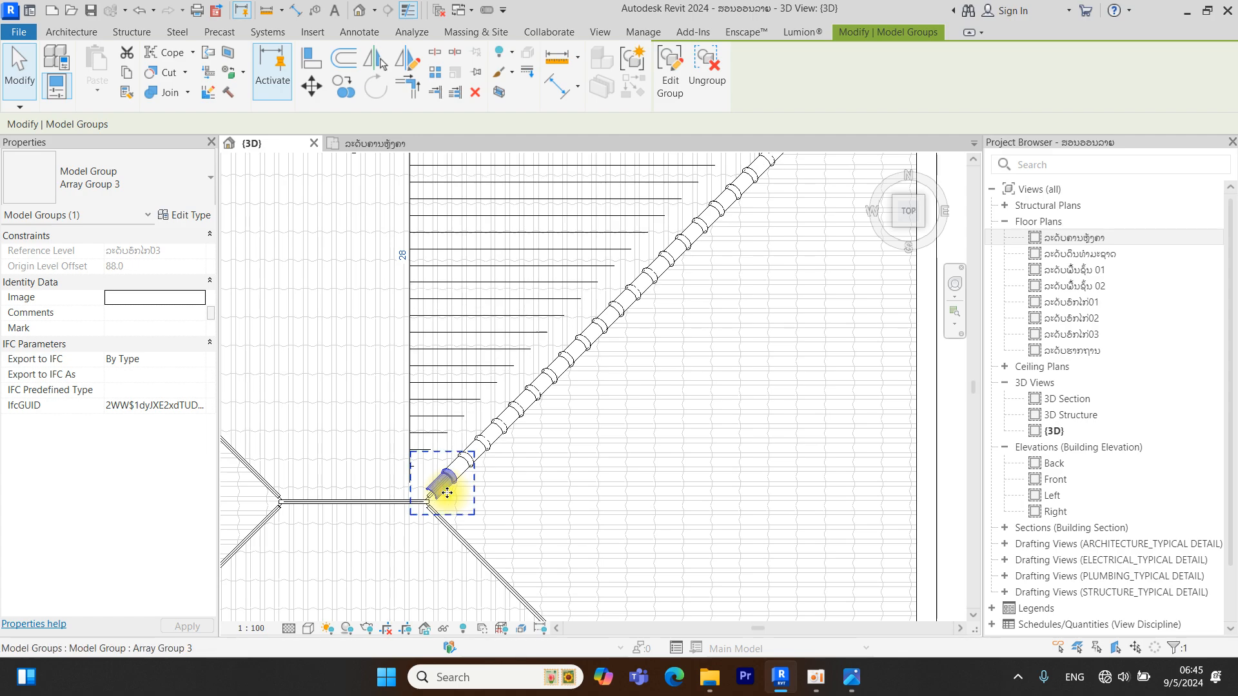
# Nudge the innermost ridge tile of the main roof's upper-right hip array slightly left so the row follows the hip
pyautogui.scroll(5, 445, 490)
pyautogui.scroll(4, 437, 488)
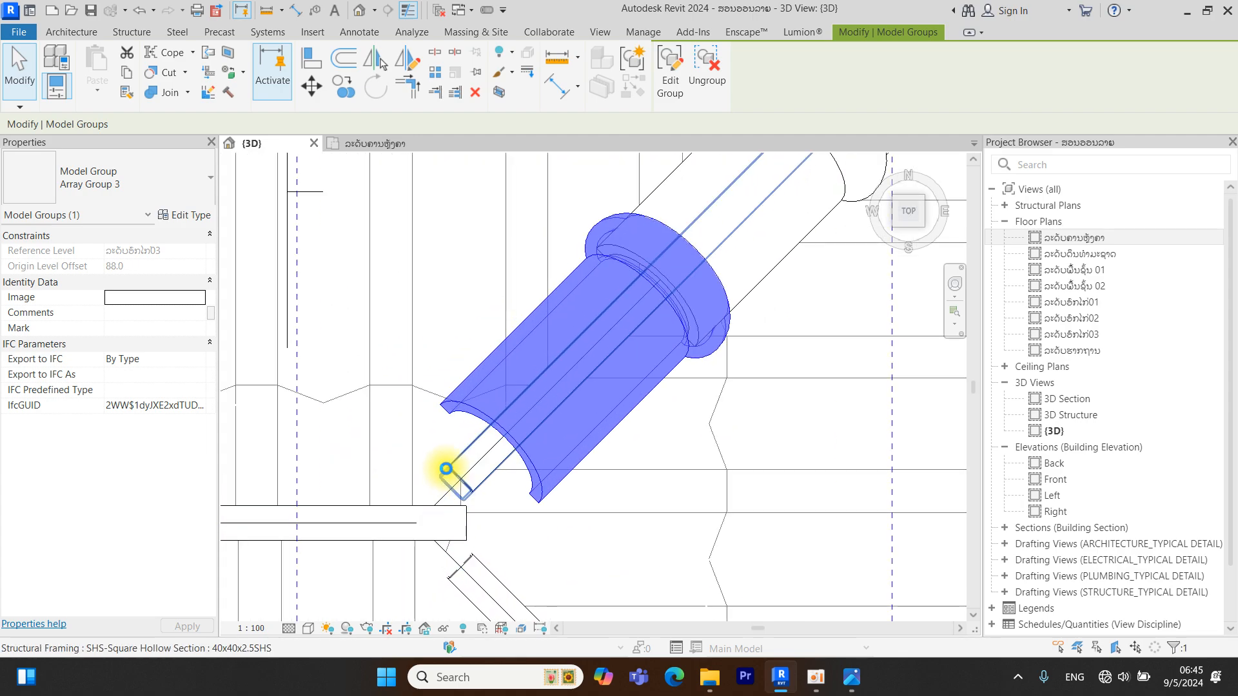
pyautogui.click(447, 473)
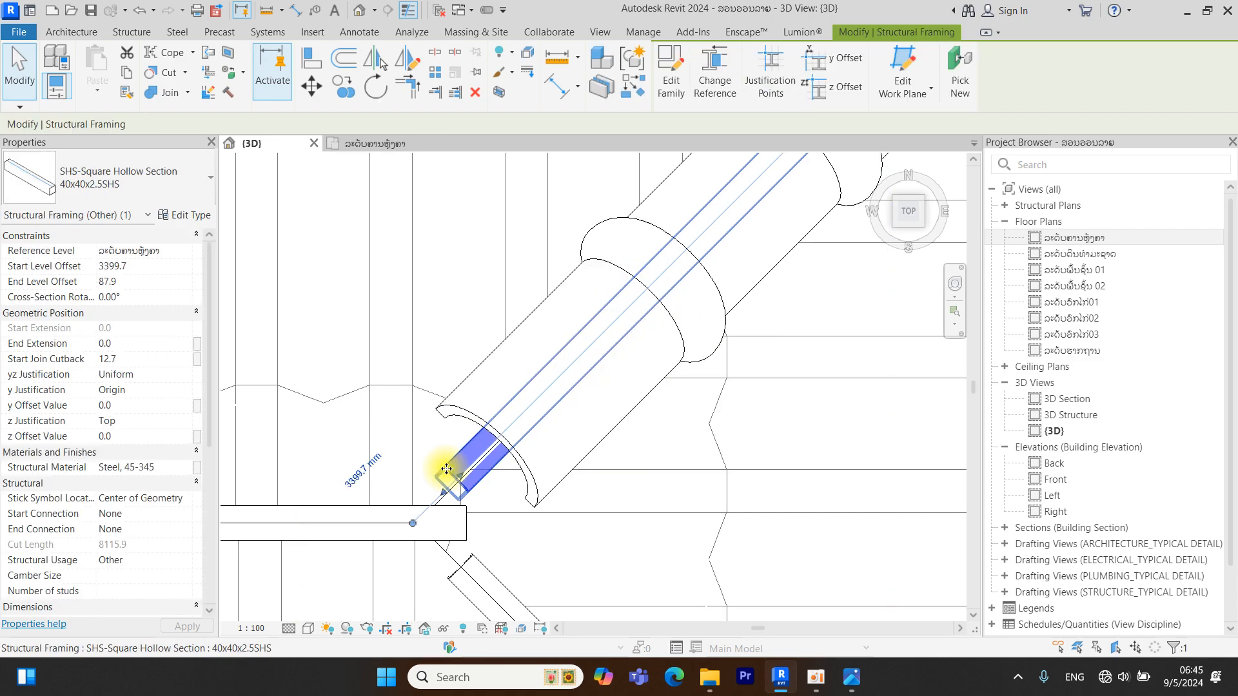
pyautogui.press('Escape')
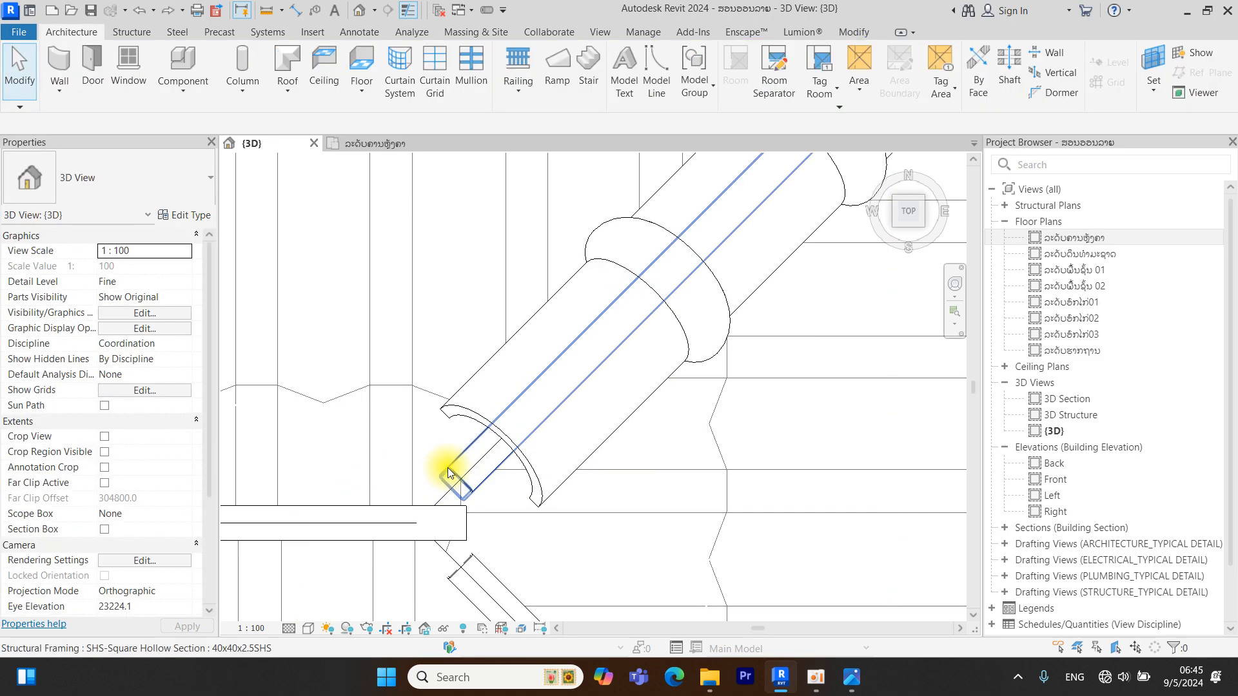
pyautogui.click(477, 397)
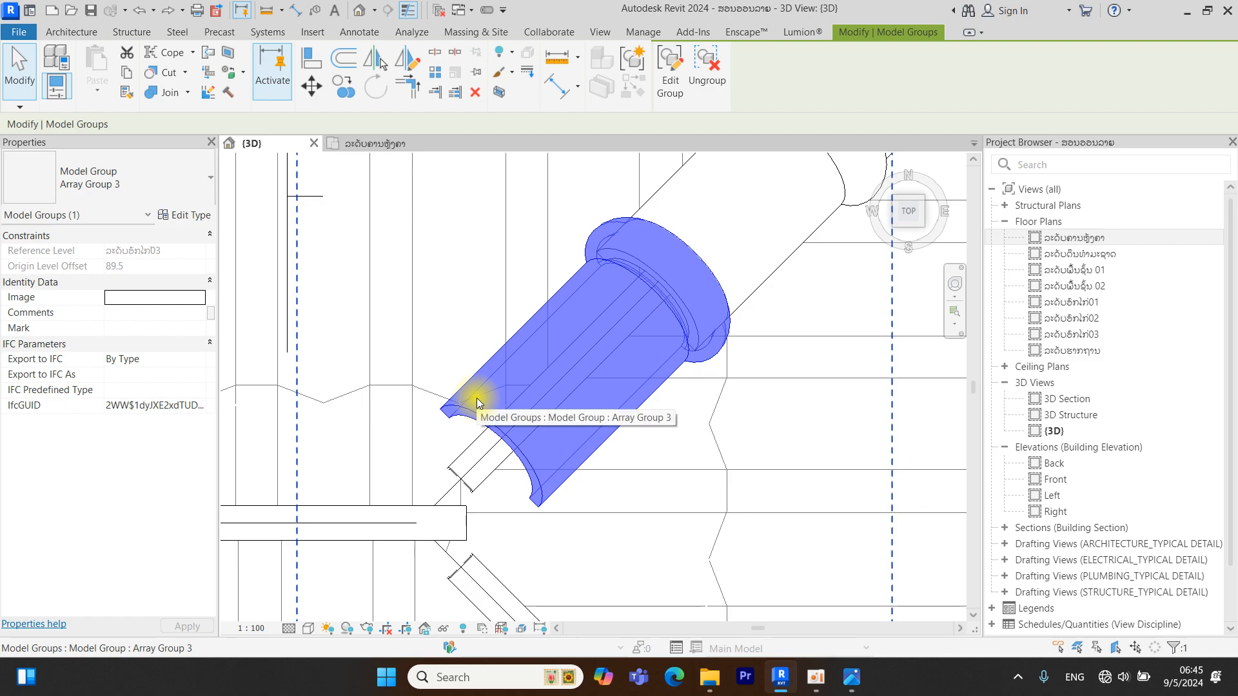
pyautogui.press('Left')
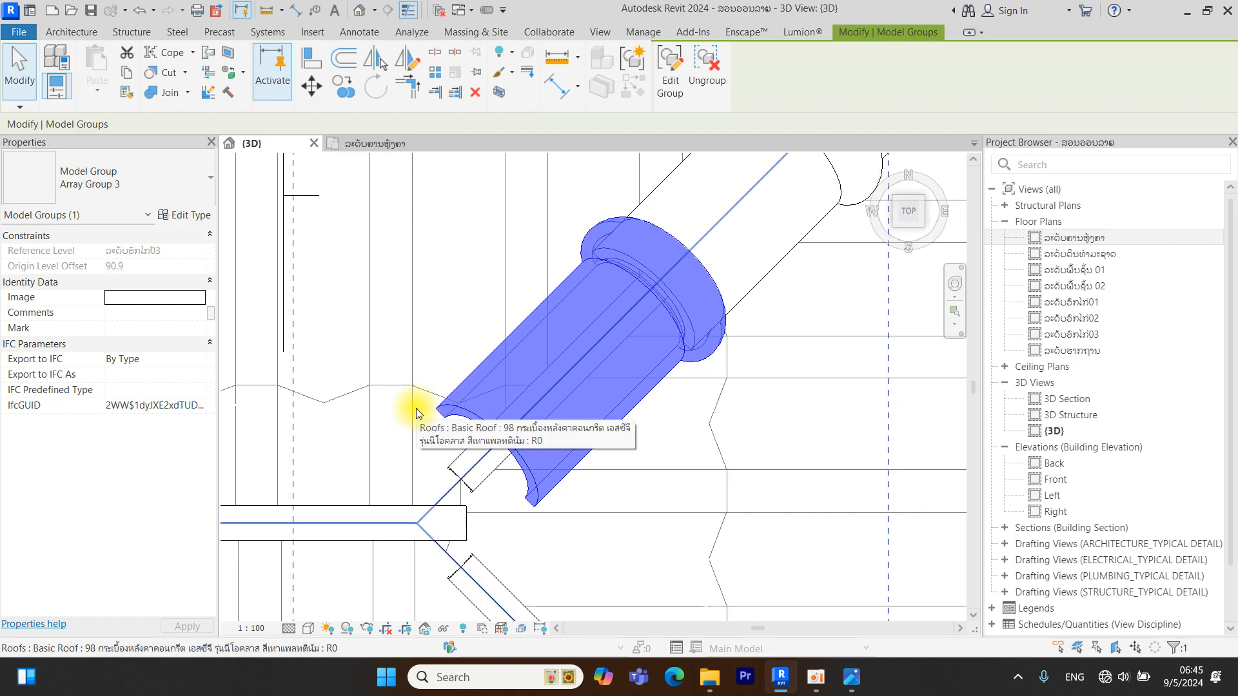
pyautogui.scroll(-4, 506, 416)
pyautogui.press('Escape')
pyautogui.scroll(-4, 523, 426)
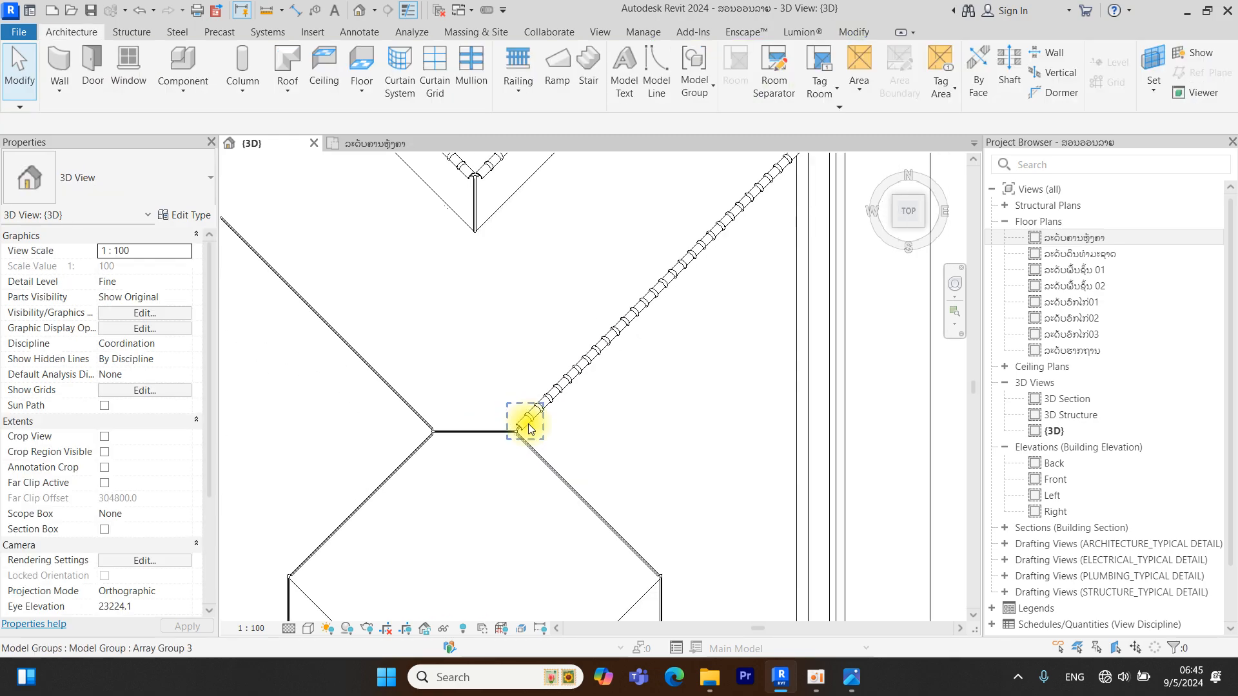
# Mirror all ridge tile groups of the main roof's upper-right hip onto the upper-left hip, using a drawn vertical axis and keeping the originals
pyautogui.click(521, 410)
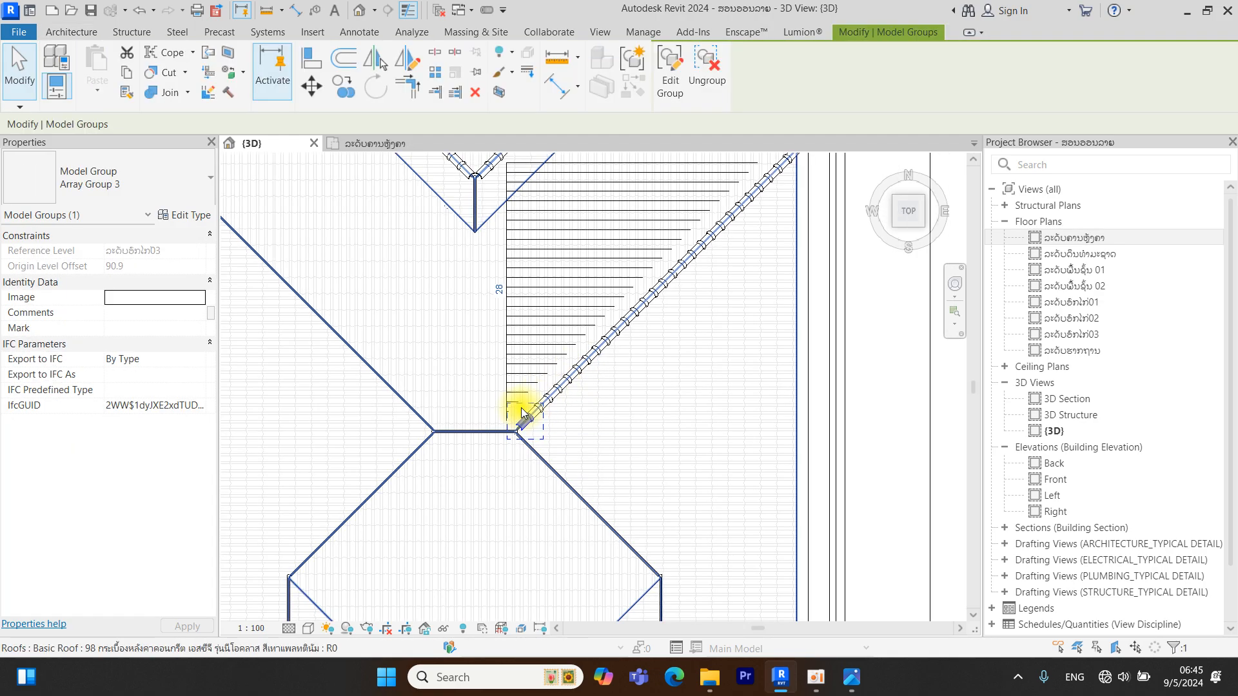
pyautogui.scroll(-5, 522, 410)
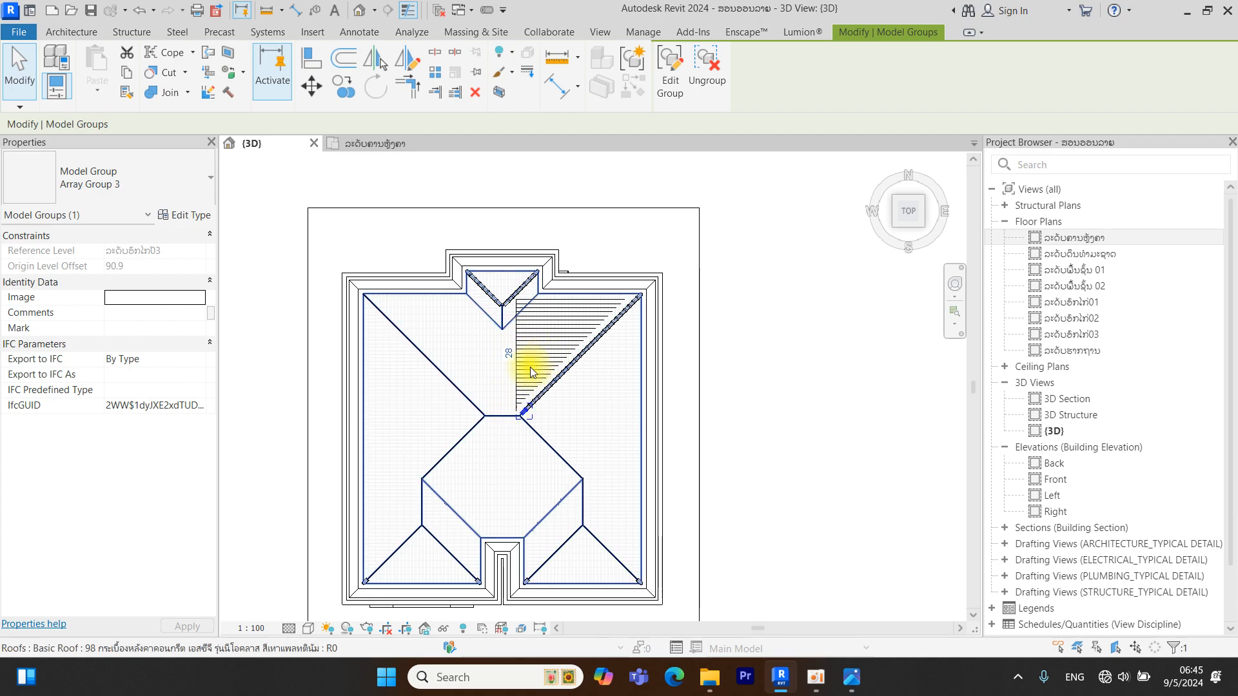
pyautogui.scroll(2, 567, 378)
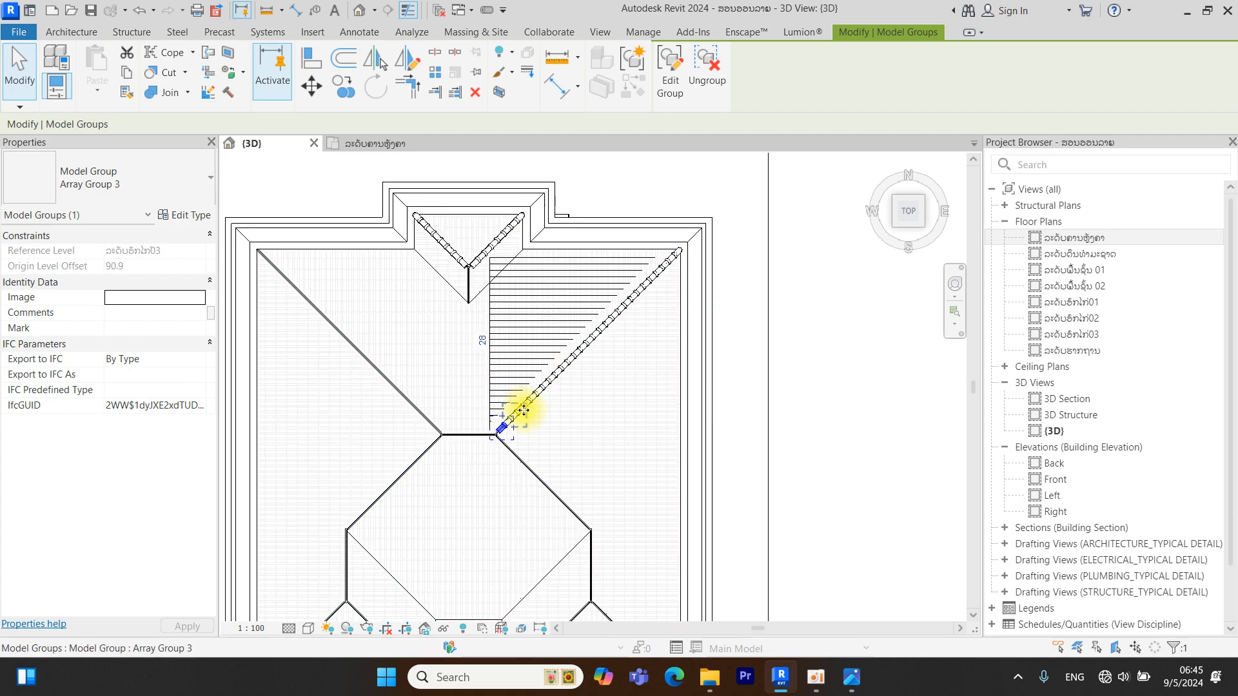
pyautogui.press('s')
pyautogui.press('a')
pyautogui.scroll(-3, 520, 407)
pyautogui.scroll(4, 484, 455)
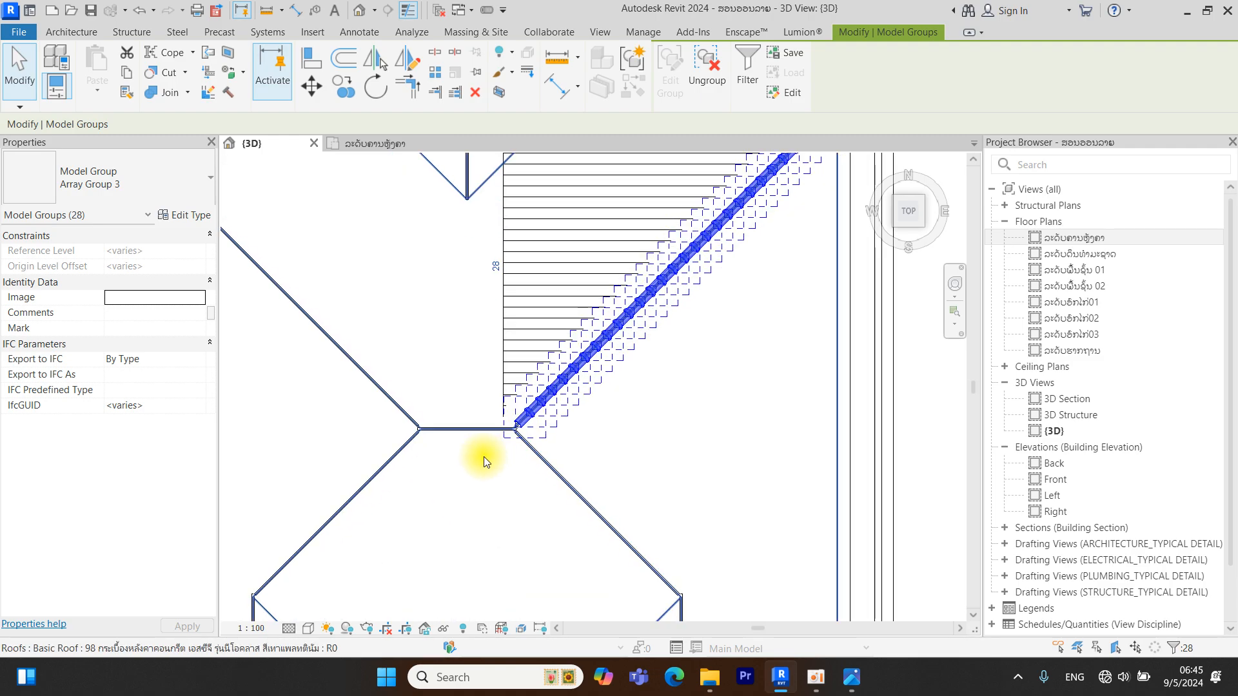
pyautogui.scroll(-3, 483, 456)
pyautogui.moveTo(366, 286); pyautogui.dragTo(384, 372)
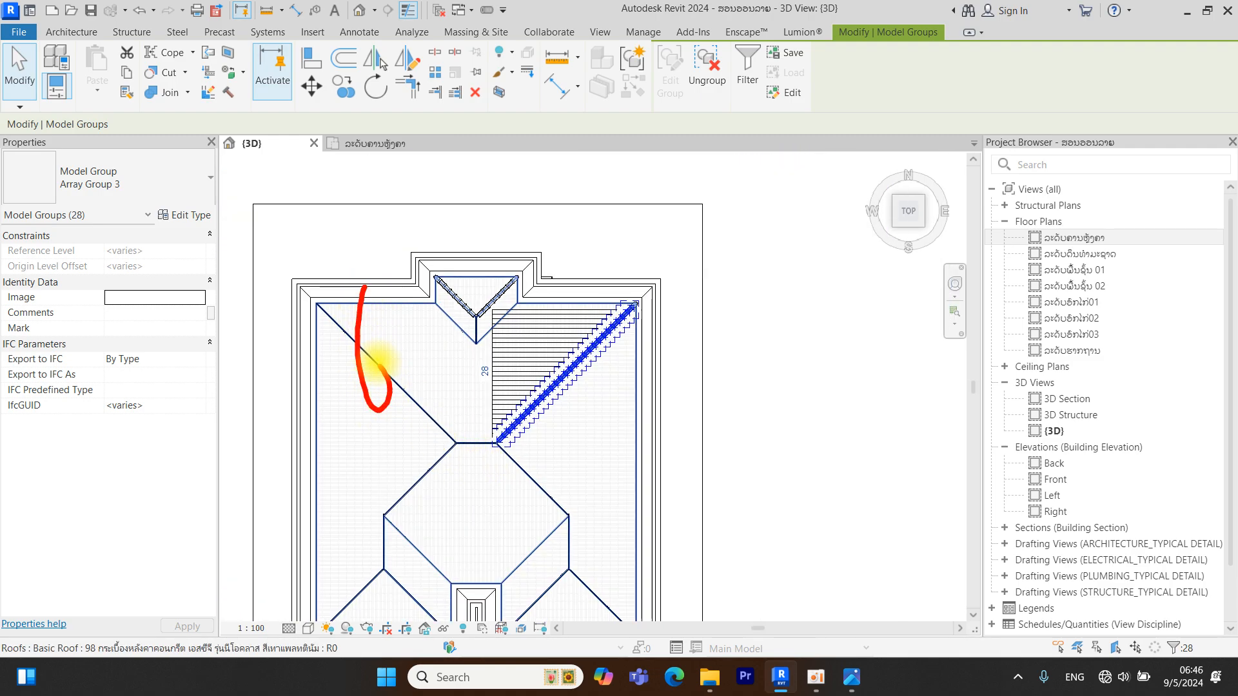
pyautogui.press('Escape')
pyautogui.click(411, 64)
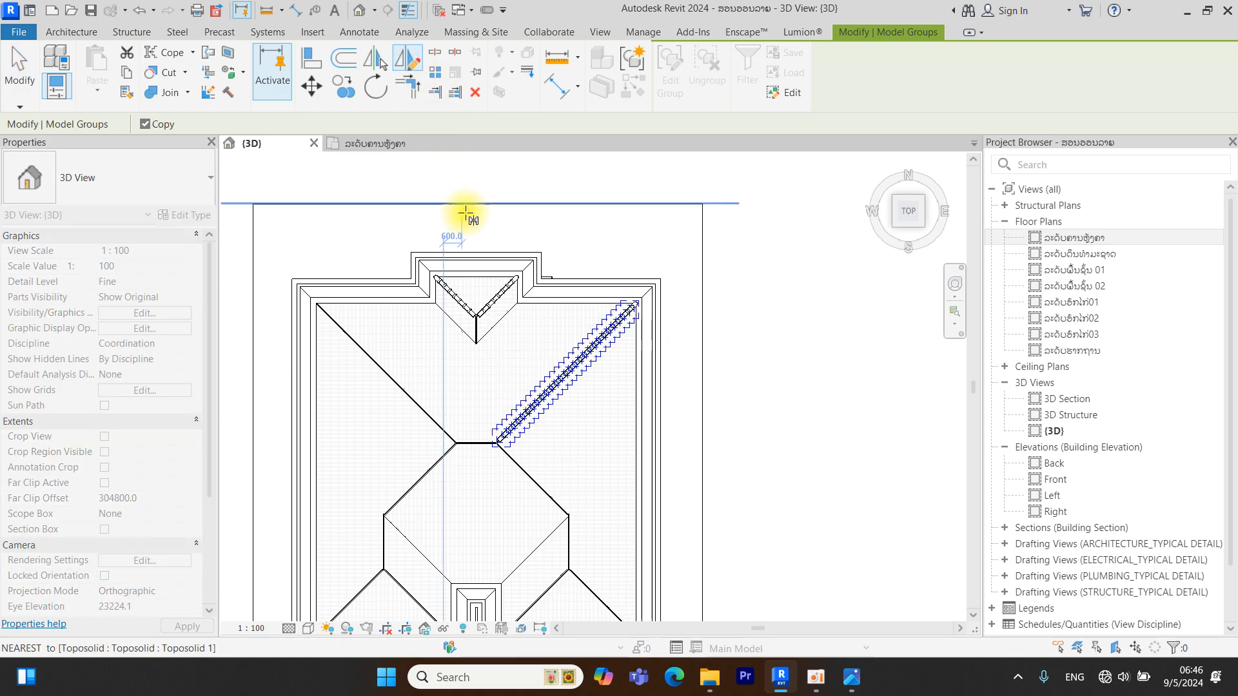
pyautogui.scroll(2, 465, 207)
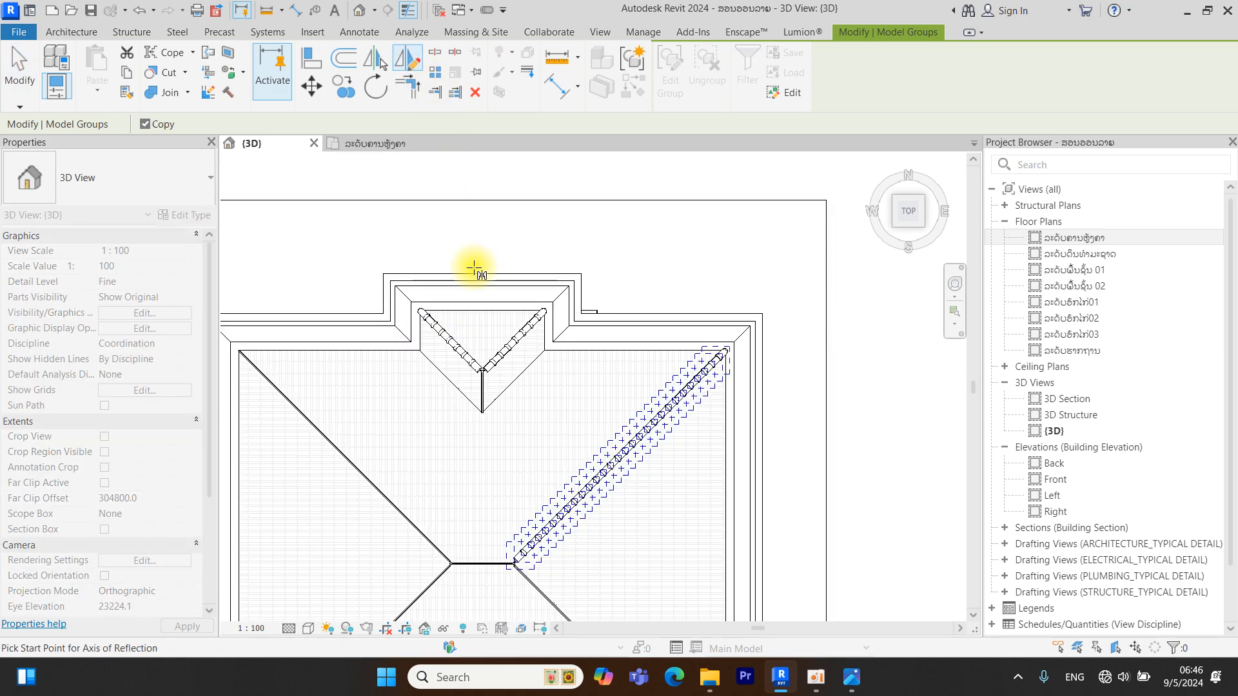
pyautogui.click(480, 226)
pyautogui.moveTo(337, 368); pyautogui.dragTo(422, 366, button='middle')
pyautogui.scroll(6, 339, 361)
pyautogui.press('Escape')
pyautogui.scroll(-4, 349, 370)
pyautogui.moveTo(401, 448); pyautogui.dragTo(306, 181, button='middle')
pyautogui.moveTo(482, 353); pyautogui.dragTo(525, 567, button='middle')
pyautogui.scroll(-4, 517, 494)
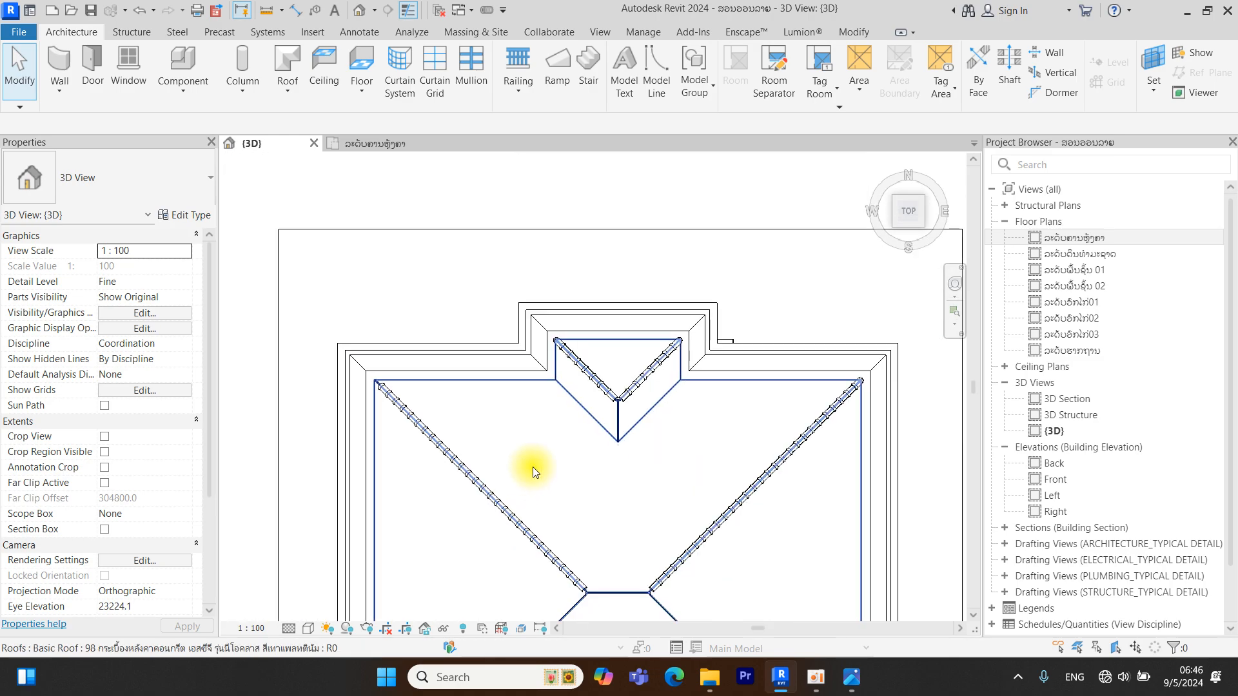
# Place a CPAC Monier Angle Hip End tile like the dormer's, rotated to follow the hip, at the outer end of the main roof's upper-left hip
pyautogui.scroll(3, 553, 337)
pyautogui.click(553, 338)
pyautogui.click(588, 91)
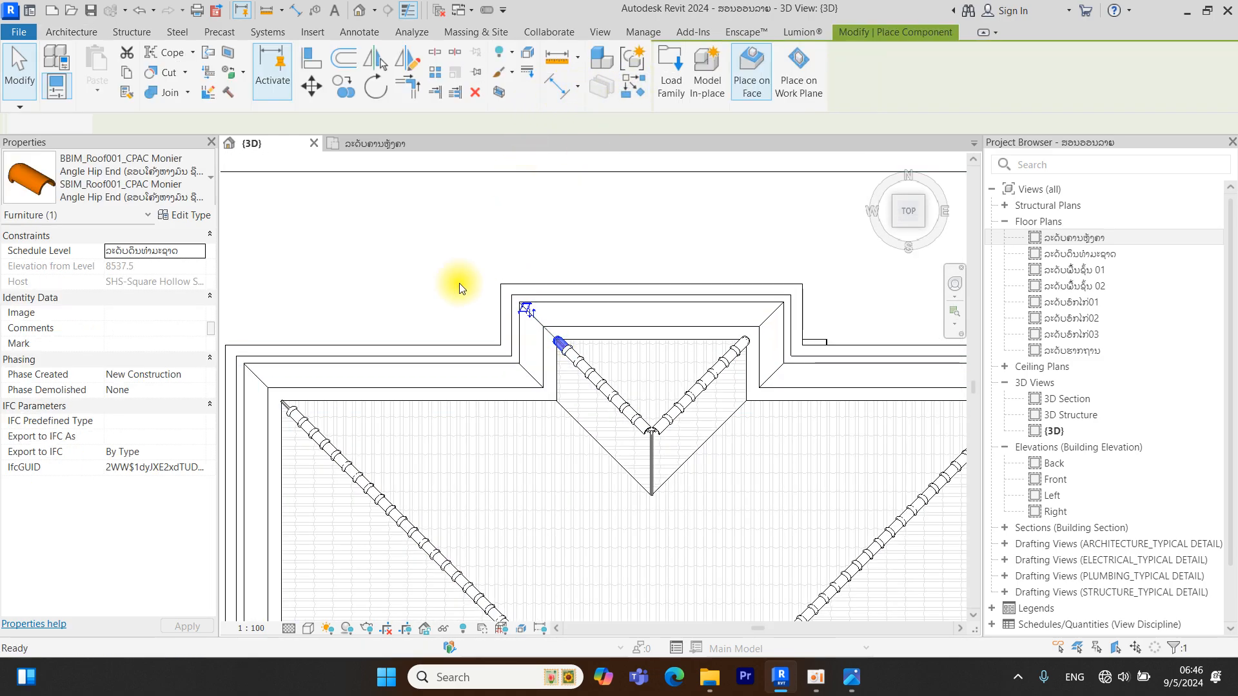
pyautogui.moveTo(300, 416); pyautogui.dragTo(458, 487, button='middle')
pyautogui.scroll(7, 458, 487)
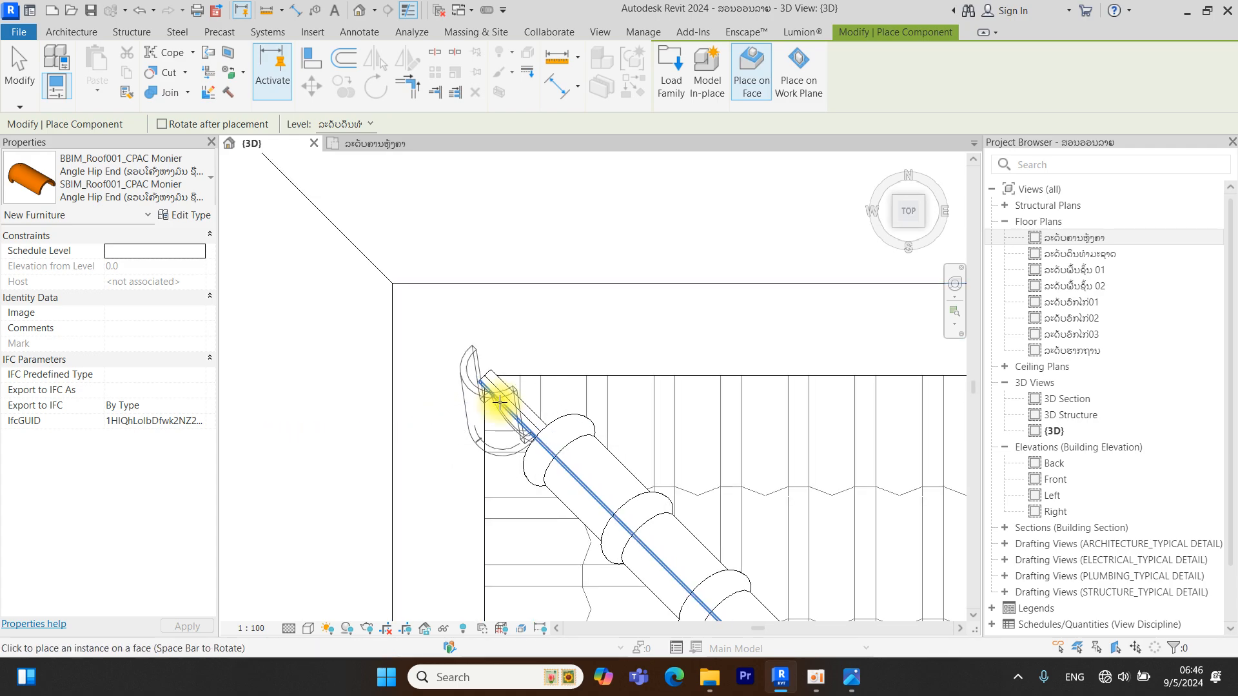
pyautogui.press('space')
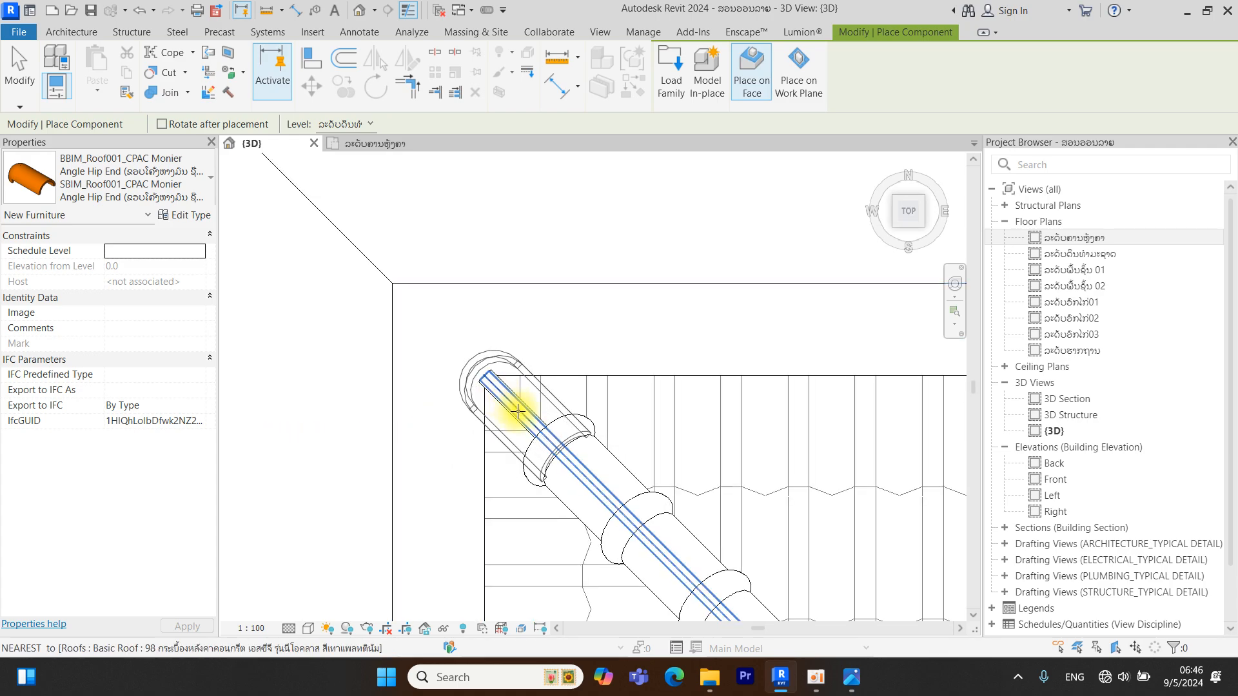
pyautogui.press('Escape')
pyautogui.click(610, 477)
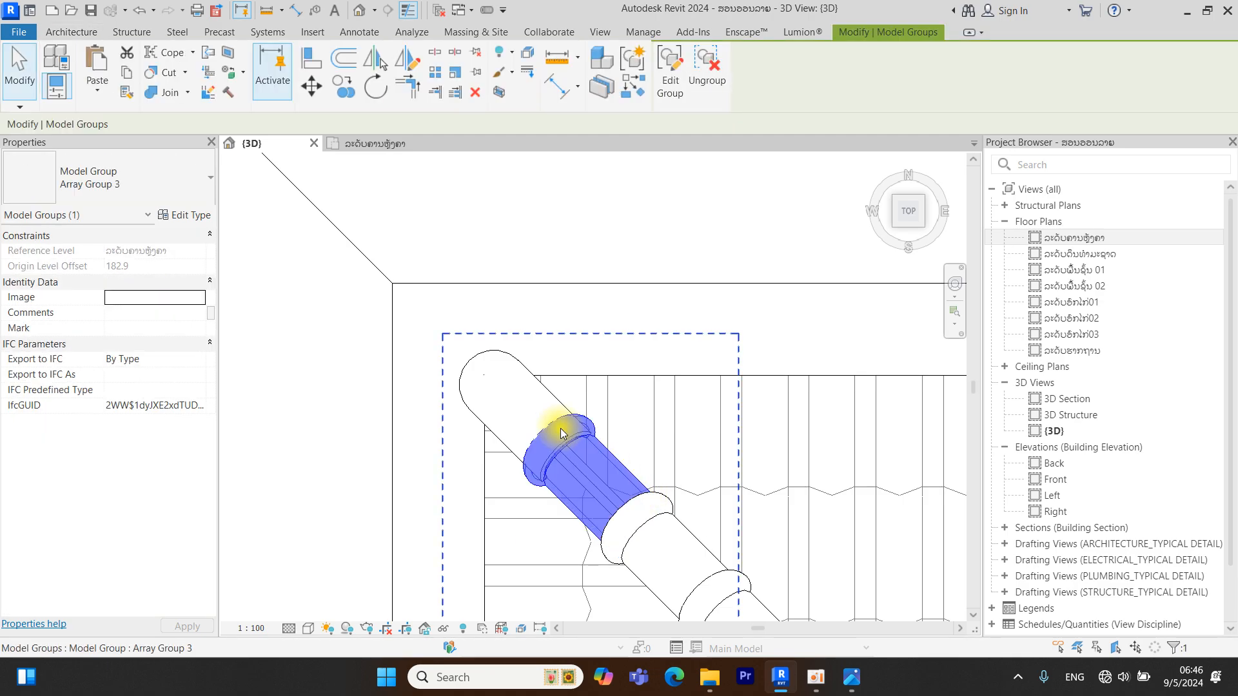
pyautogui.press('Escape')
# Place a SBIM_Roof002_CPAC Monier Ridge tile, rotated to follow the hip, behind the hip end tile at the roof's lower-left corner
pyautogui.scroll(-8, 562, 450)
pyautogui.moveTo(602, 505); pyautogui.dragTo(419, 191, button='middle')
pyautogui.scroll(-3, 451, 229)
pyautogui.moveTo(562, 398); pyautogui.dragTo(503, 334, button='middle')
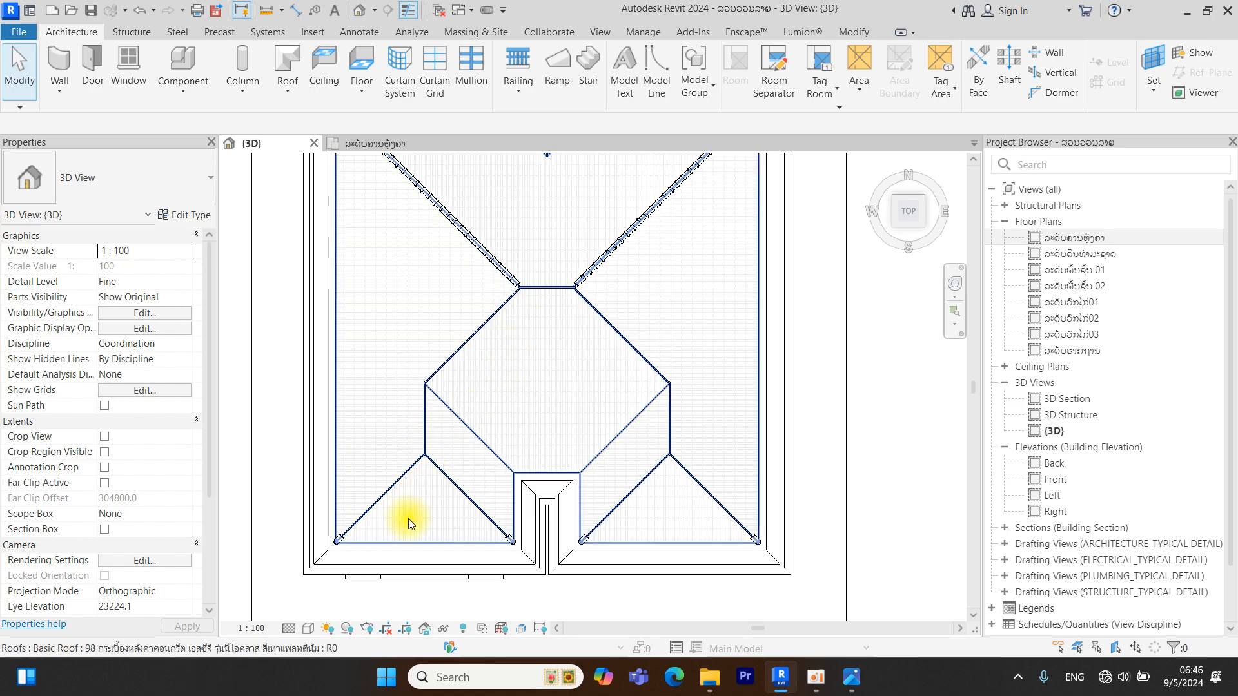
pyautogui.scroll(-3, 473, 316)
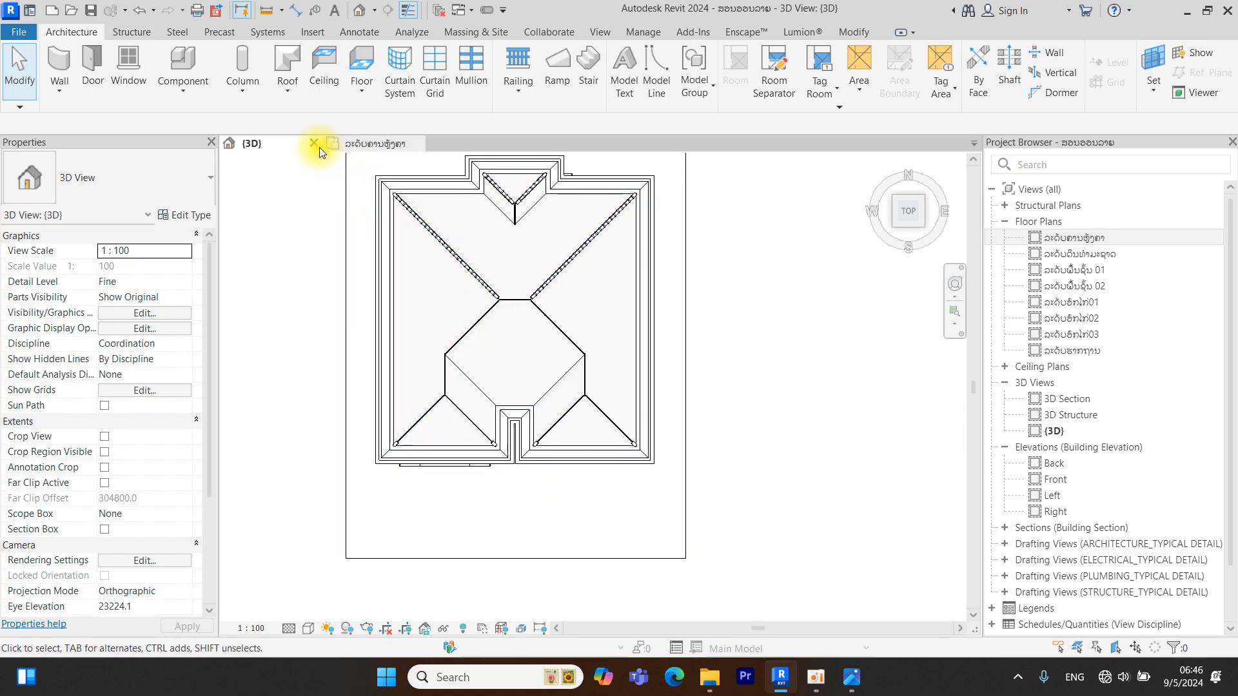
pyautogui.click(188, 94)
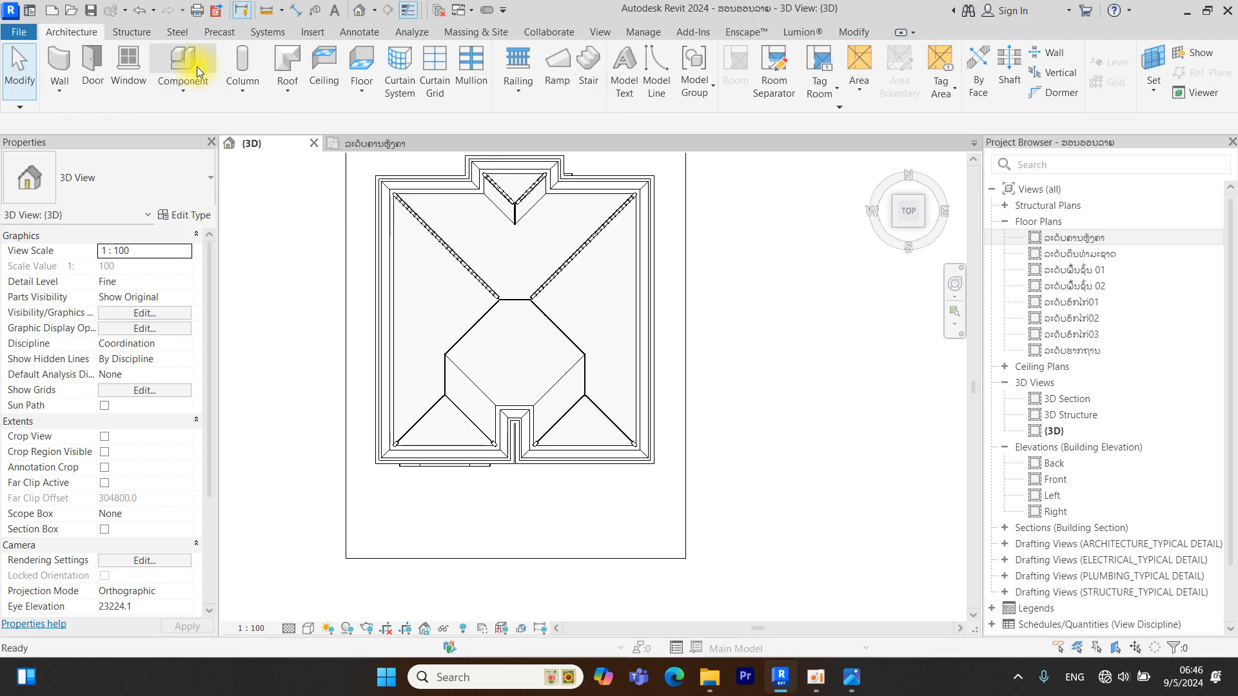
pyautogui.click(196, 65)
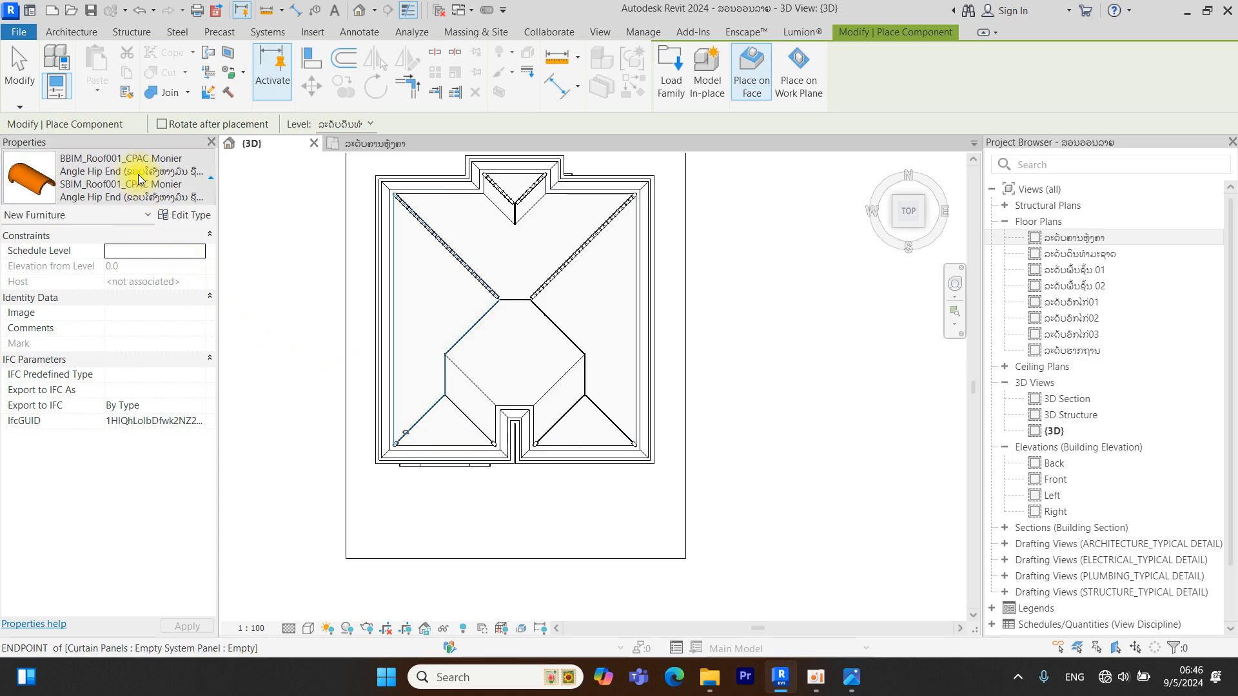
pyautogui.click(161, 174)
pyautogui.click(54, 318)
pyautogui.scroll(4, 394, 438)
pyautogui.scroll(6, 394, 438)
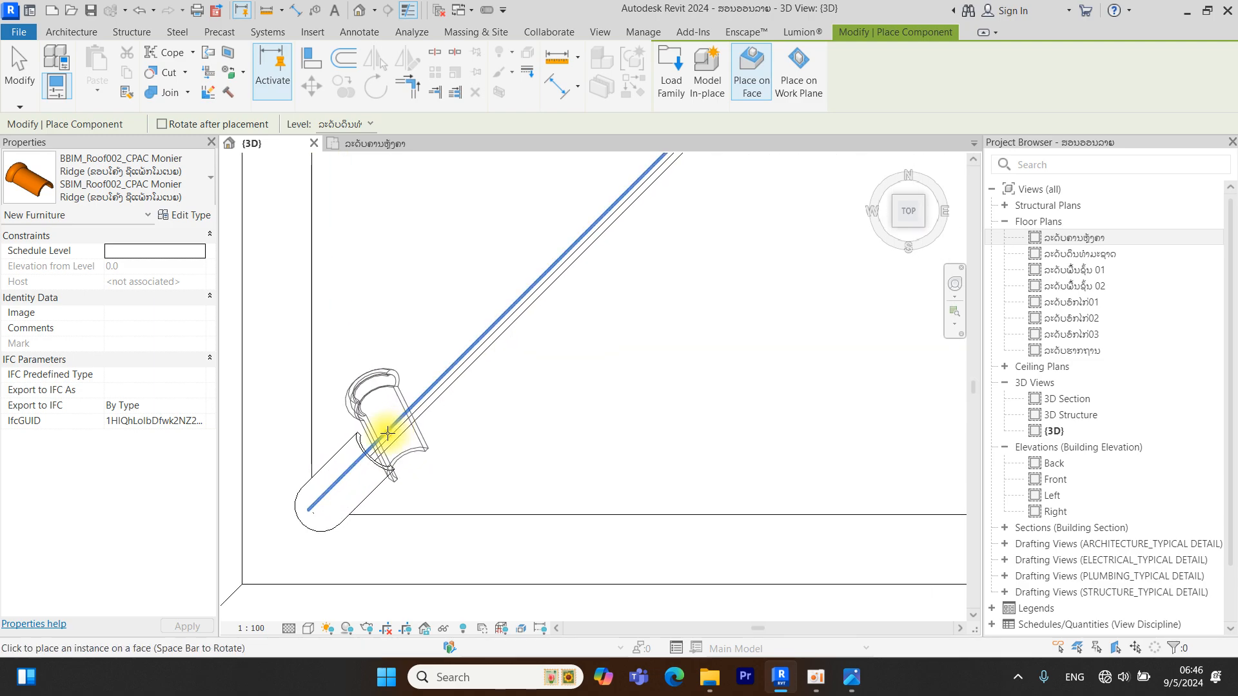
pyautogui.moveTo(541, 443); pyautogui.dragTo(540, 430, button='middle')
pyautogui.scroll(2, 539, 429)
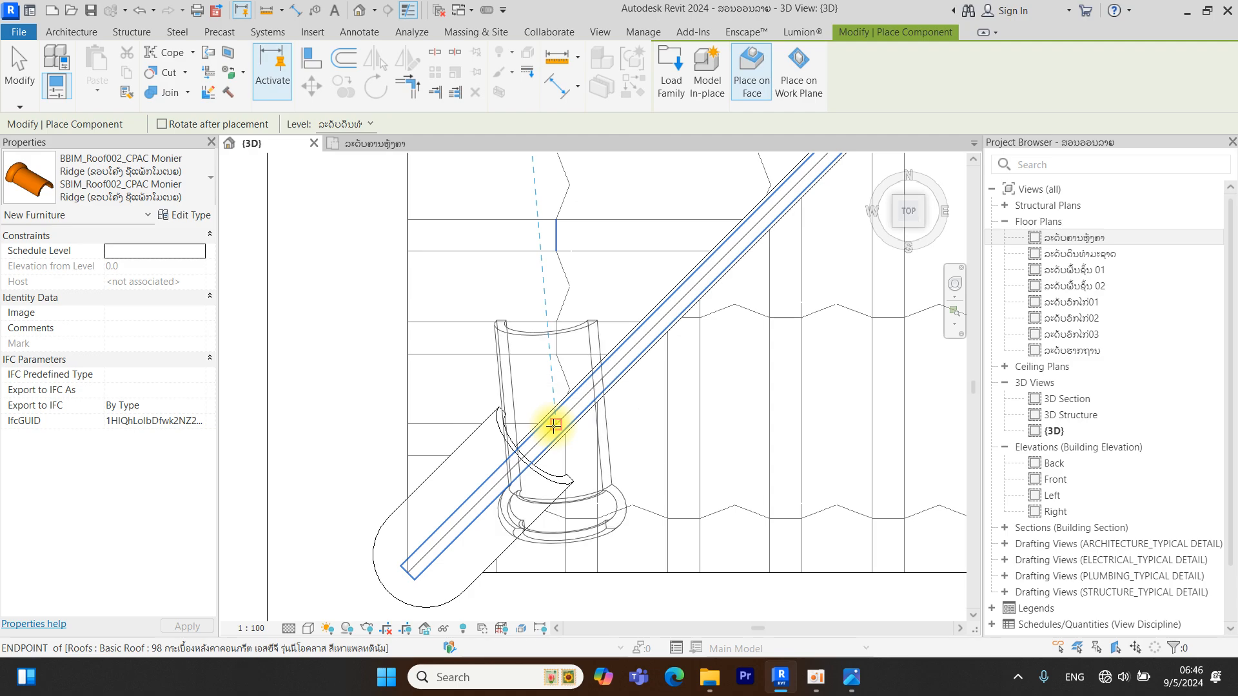
pyautogui.click(589, 397)
pyautogui.scroll(-6, 588, 397)
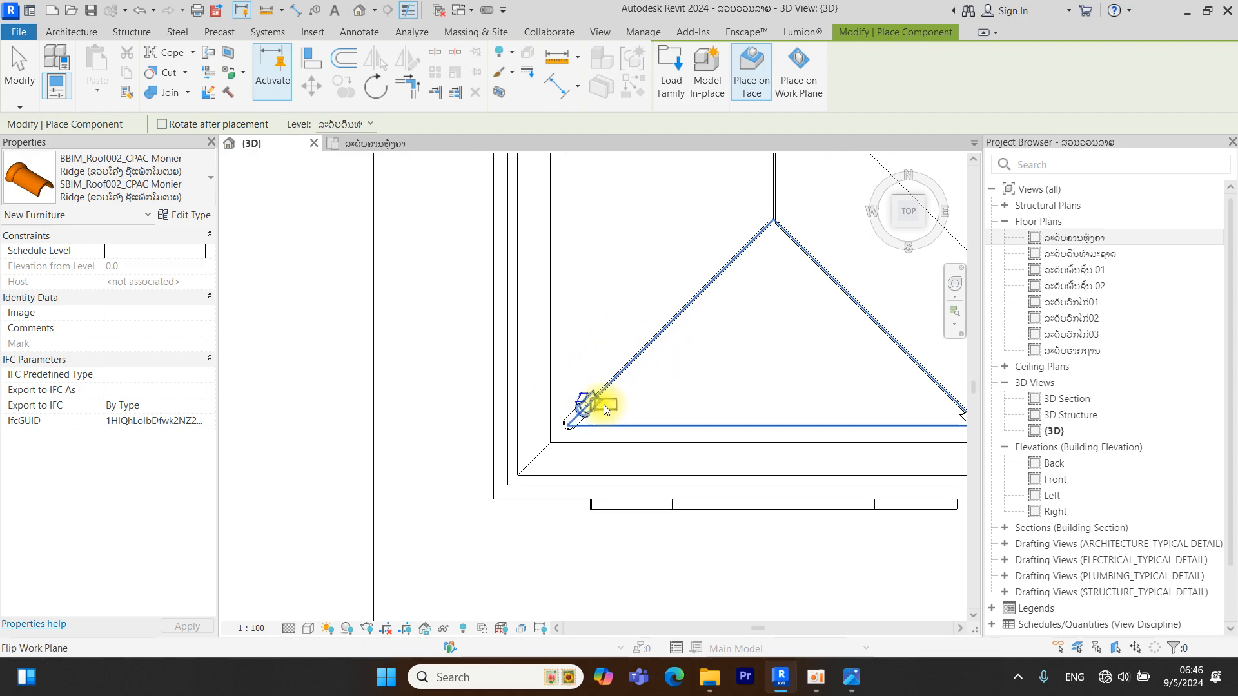
pyautogui.press('Escape')
pyautogui.press('Escape')
# Create a linear, grouped array of the lower-left corner's ridge tile up its hip with 2 members, spaced one tile apart
pyautogui.scroll(4, 601, 407)
pyautogui.click(589, 403)
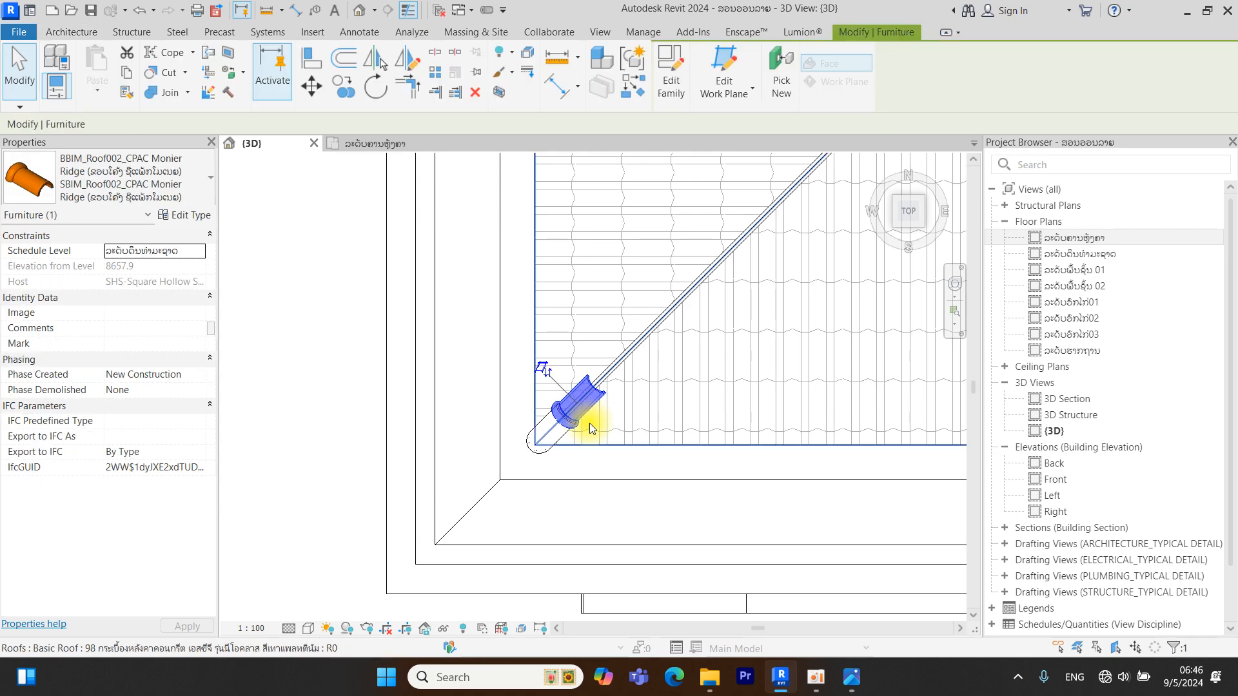
pyautogui.click(407, 58)
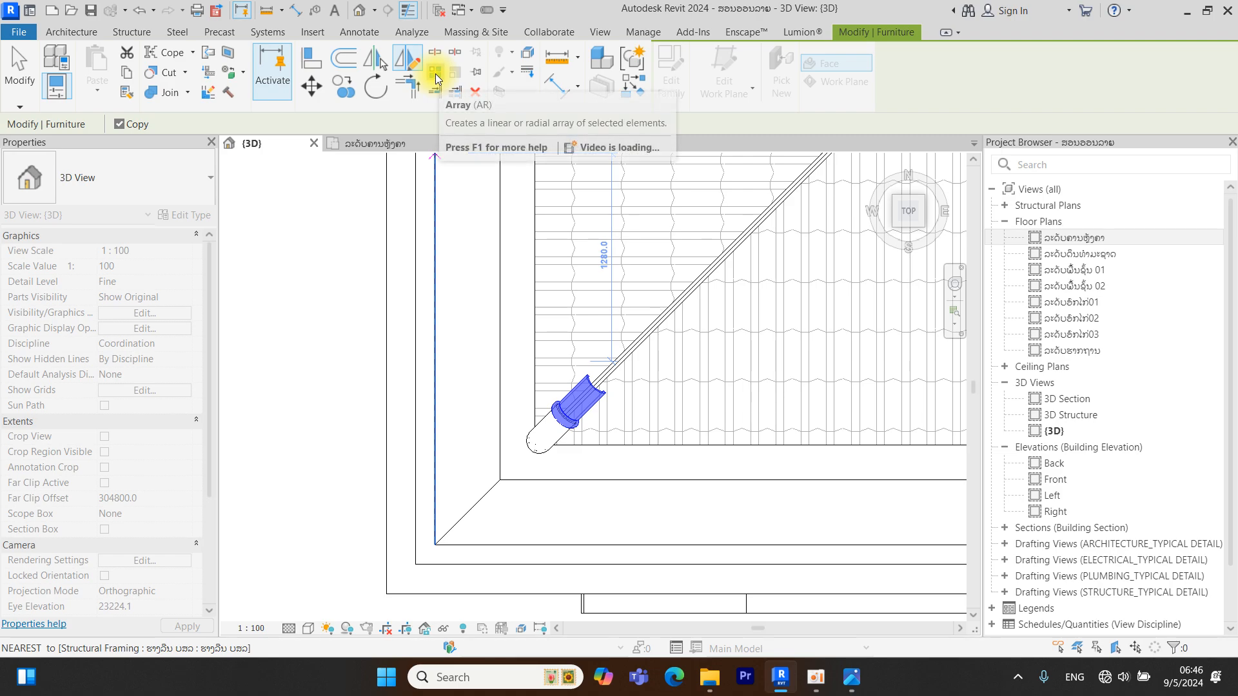
pyautogui.click(435, 74)
pyautogui.scroll(5, 581, 361)
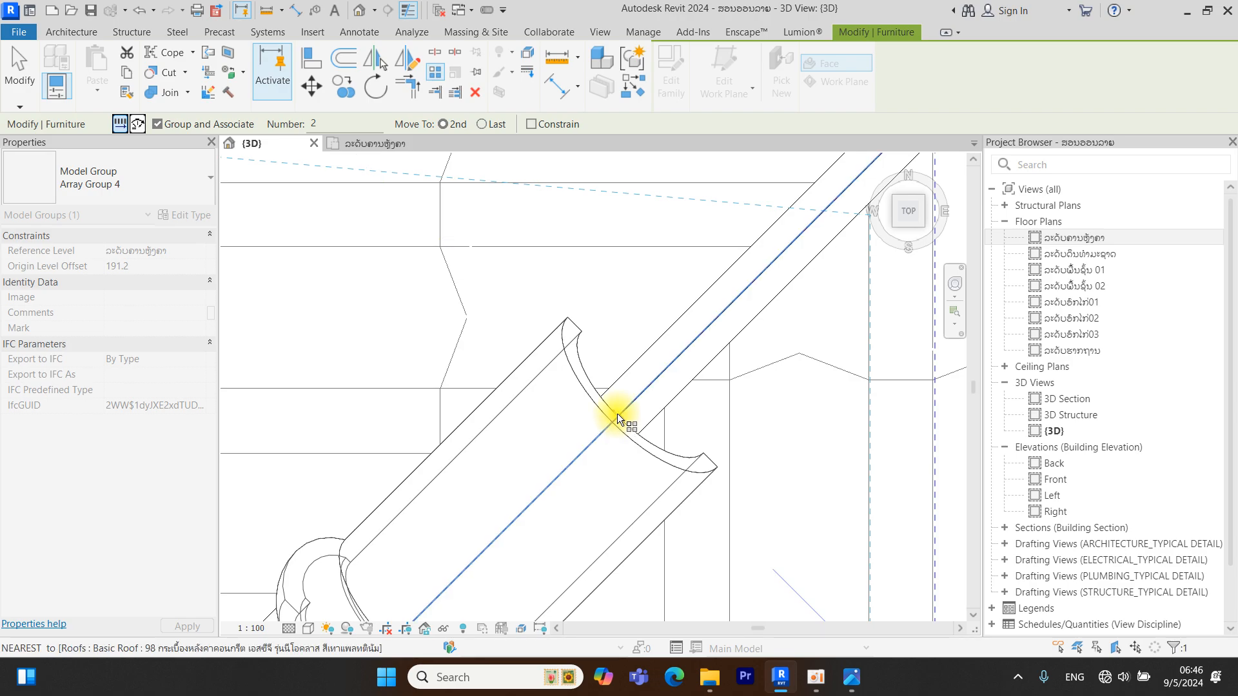
pyautogui.click(616, 418)
pyautogui.scroll(-3, 741, 290)
pyautogui.scroll(2, 645, 371)
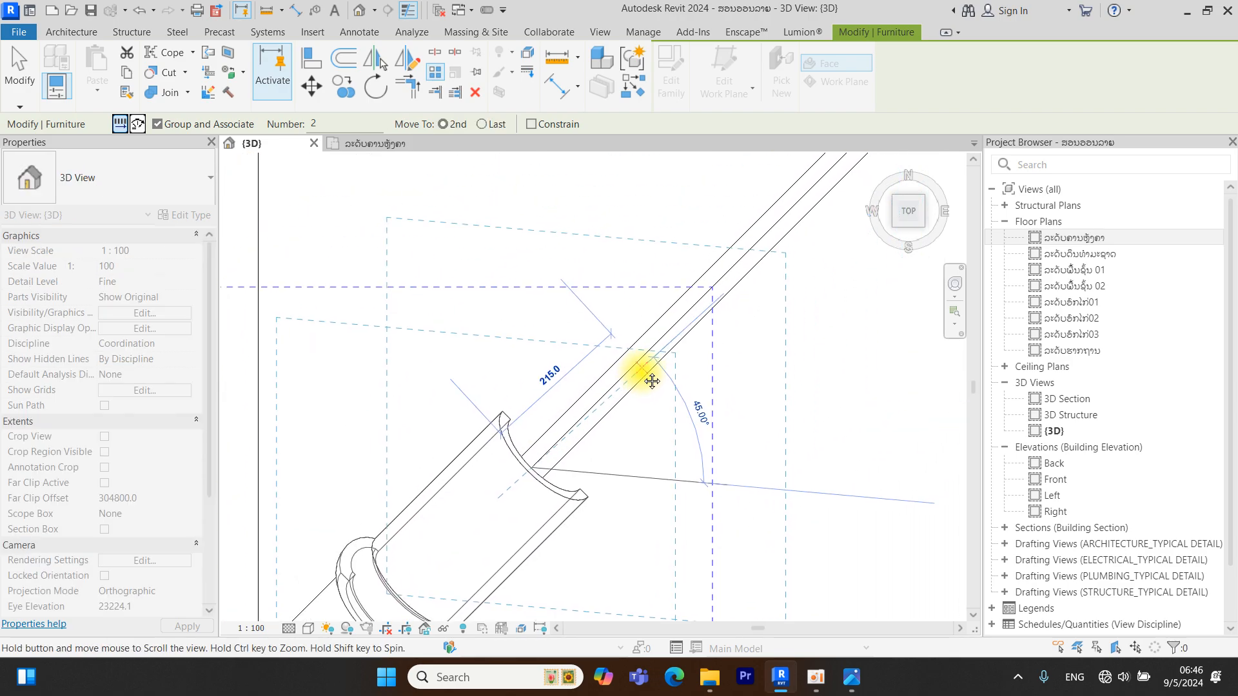
pyautogui.click(671, 326)
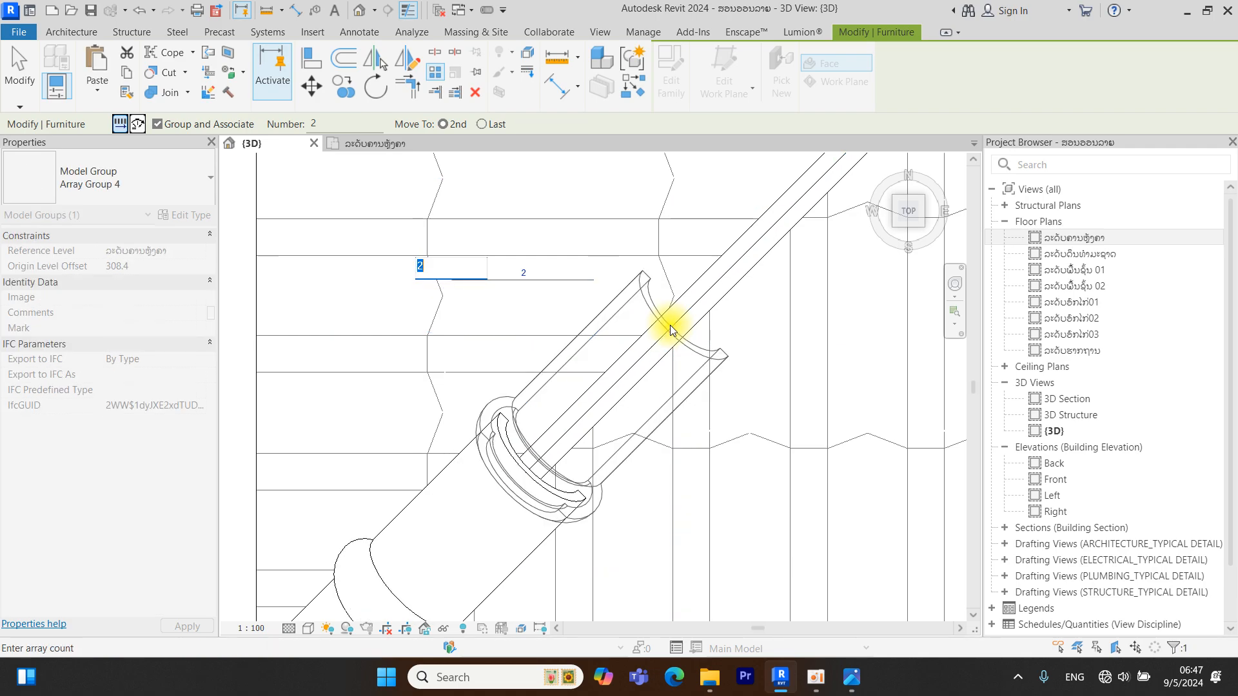
pyautogui.press('Escape')
# Raise the member count of the lower-left corner's hip array, trying 9 and then 13
pyautogui.scroll(-2, 669, 341)
pyautogui.click(627, 319)
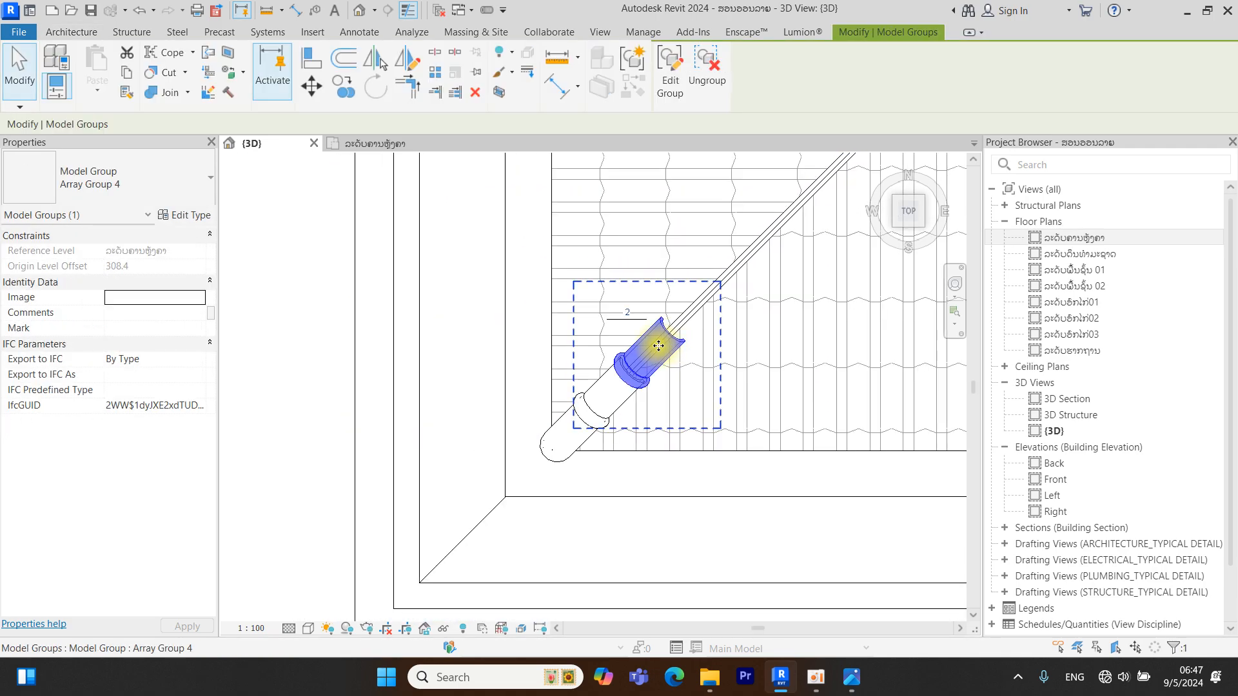
pyautogui.scroll(-3, 542, 432)
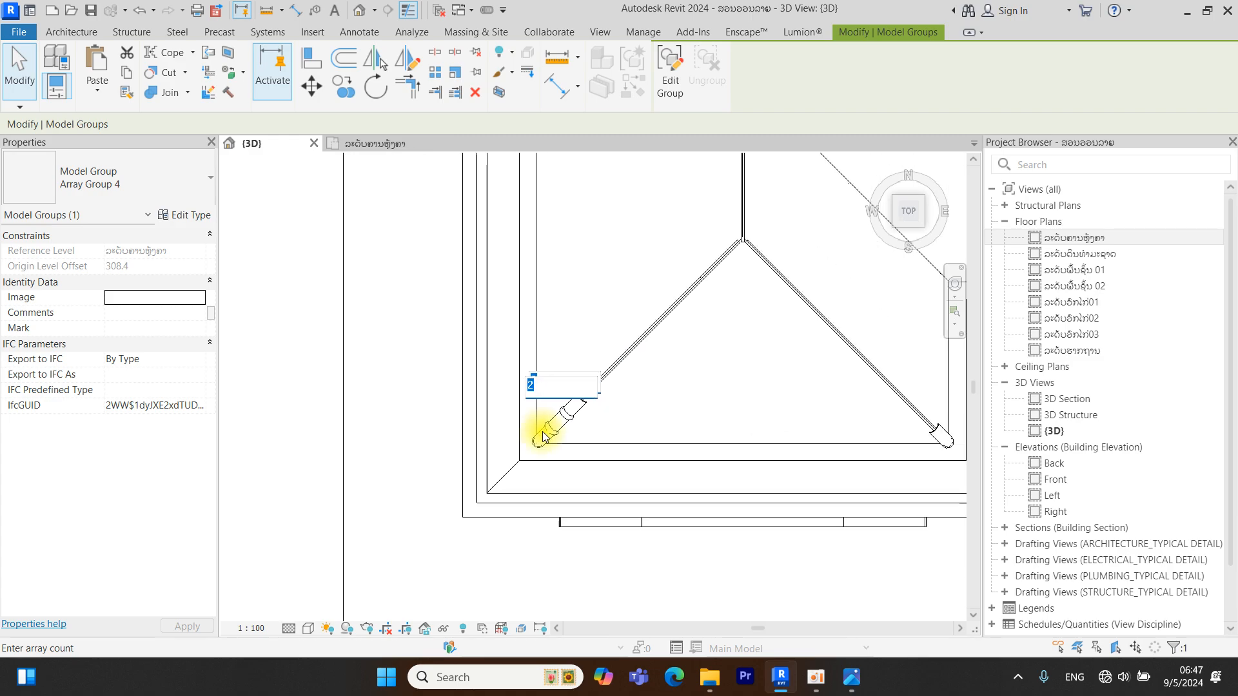
pyautogui.press('Return')
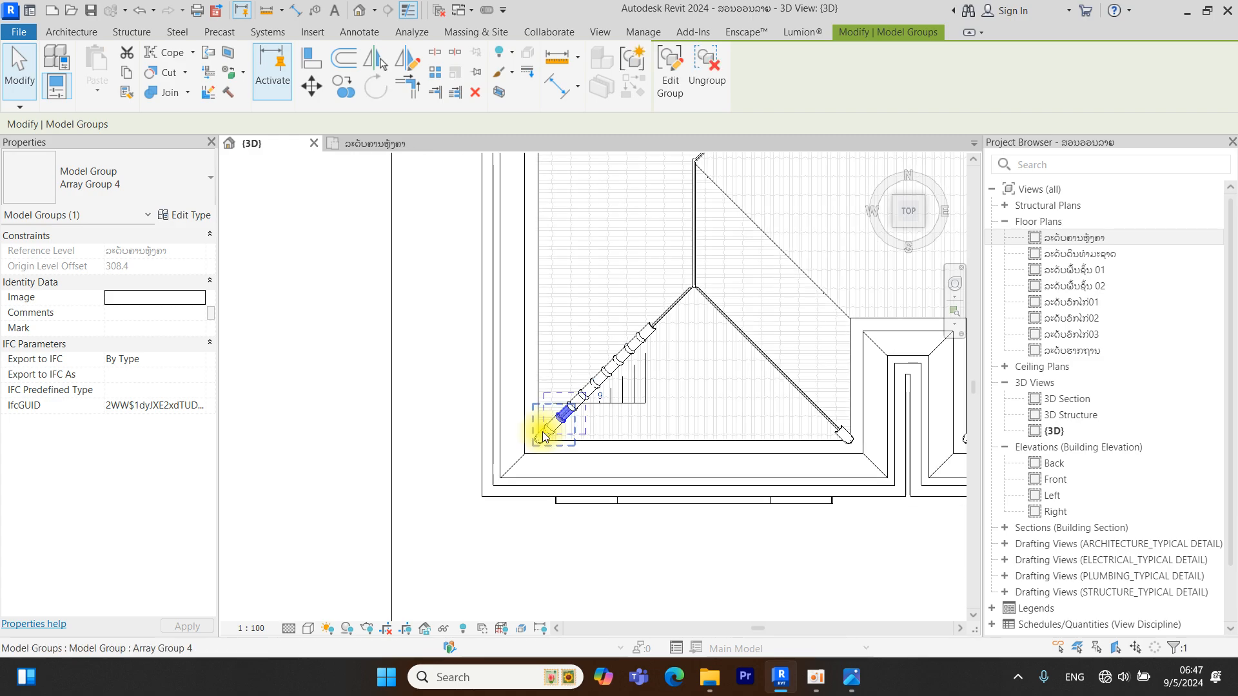
pyautogui.click(595, 398)
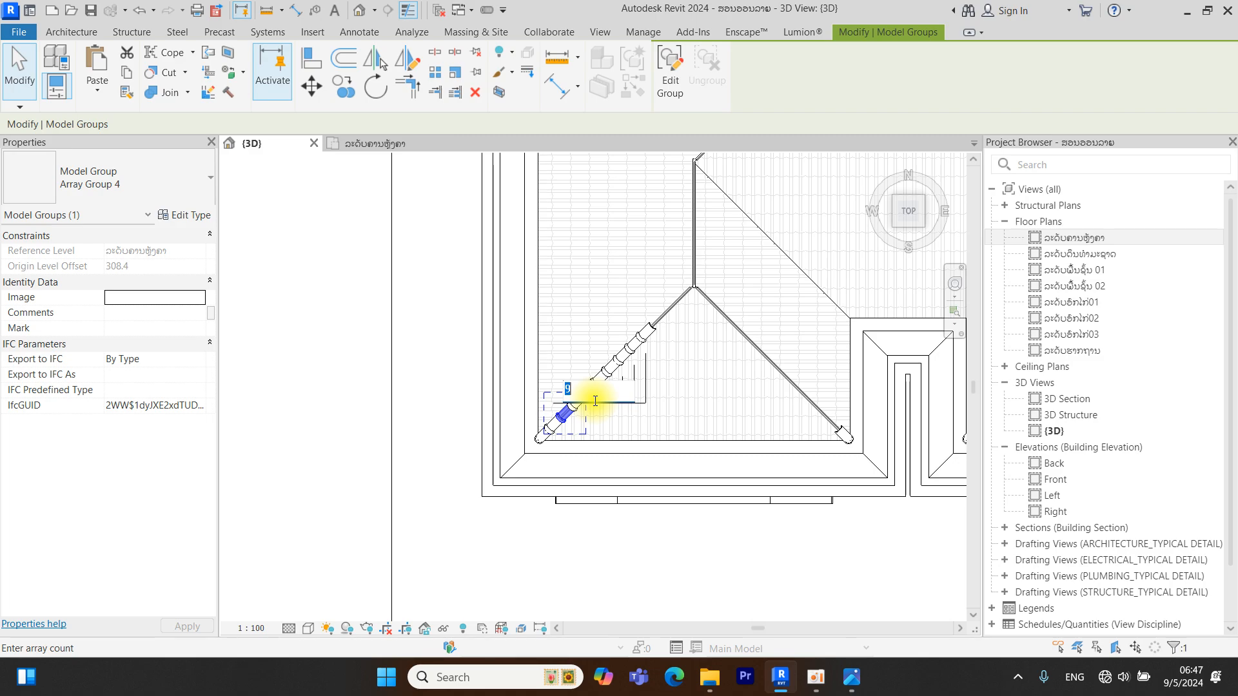
pyautogui.press('Return')
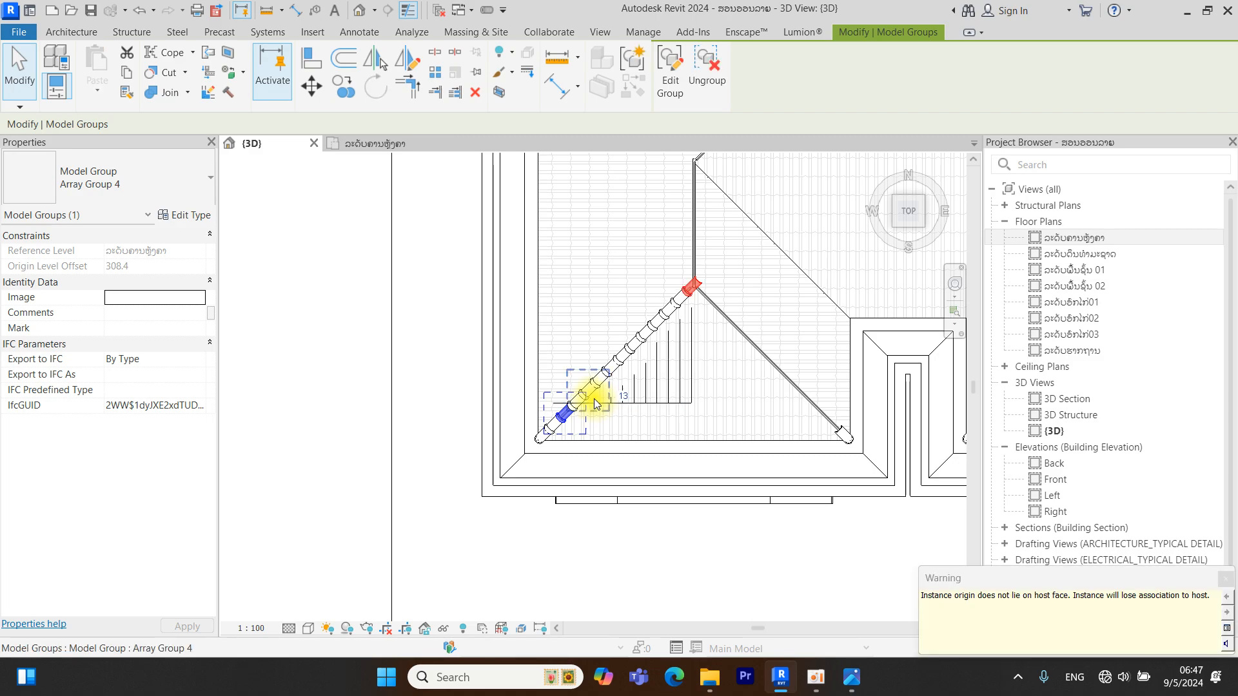
# Set the member count of the lower-left corner's hip array to 12
pyautogui.click(629, 394)
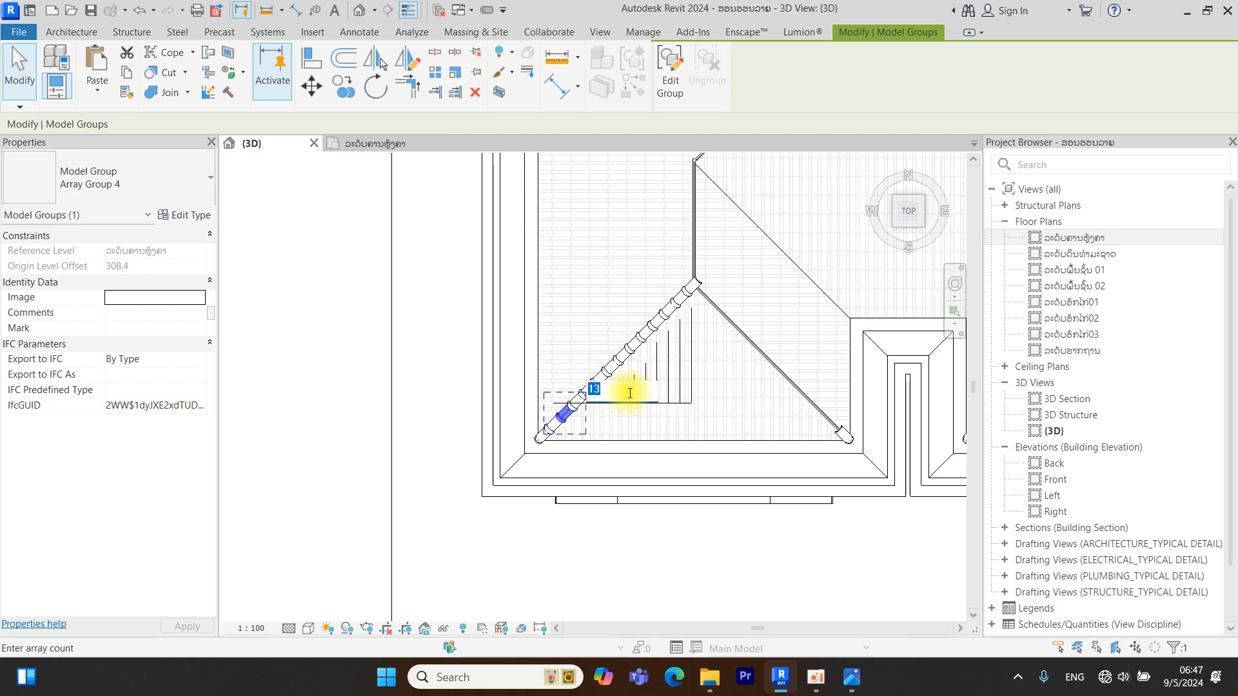
pyautogui.write('12')
pyautogui.press('Return')
pyautogui.scroll(5, 683, 287)
pyautogui.scroll(-3, 665, 307)
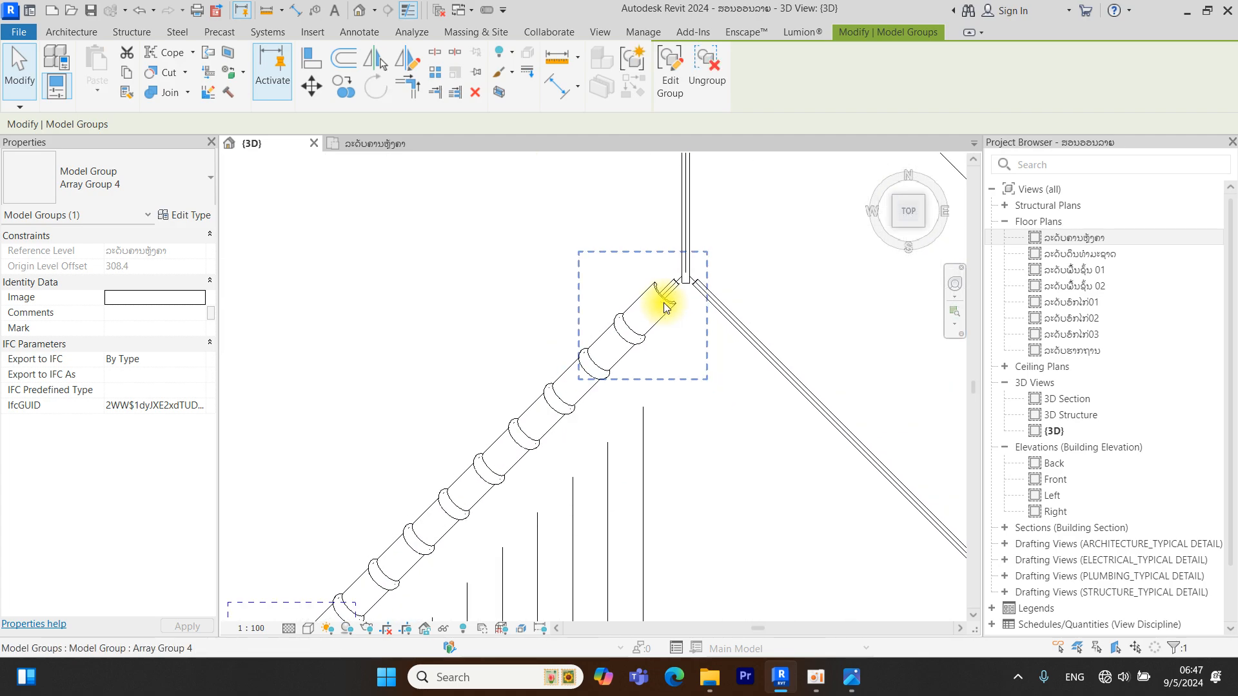
# Adjust the uppermost tile of the lower-left hip array, nudging it slightly closer to the point where the two hips meet
pyautogui.moveTo(666, 308); pyautogui.dragTo(656, 301)
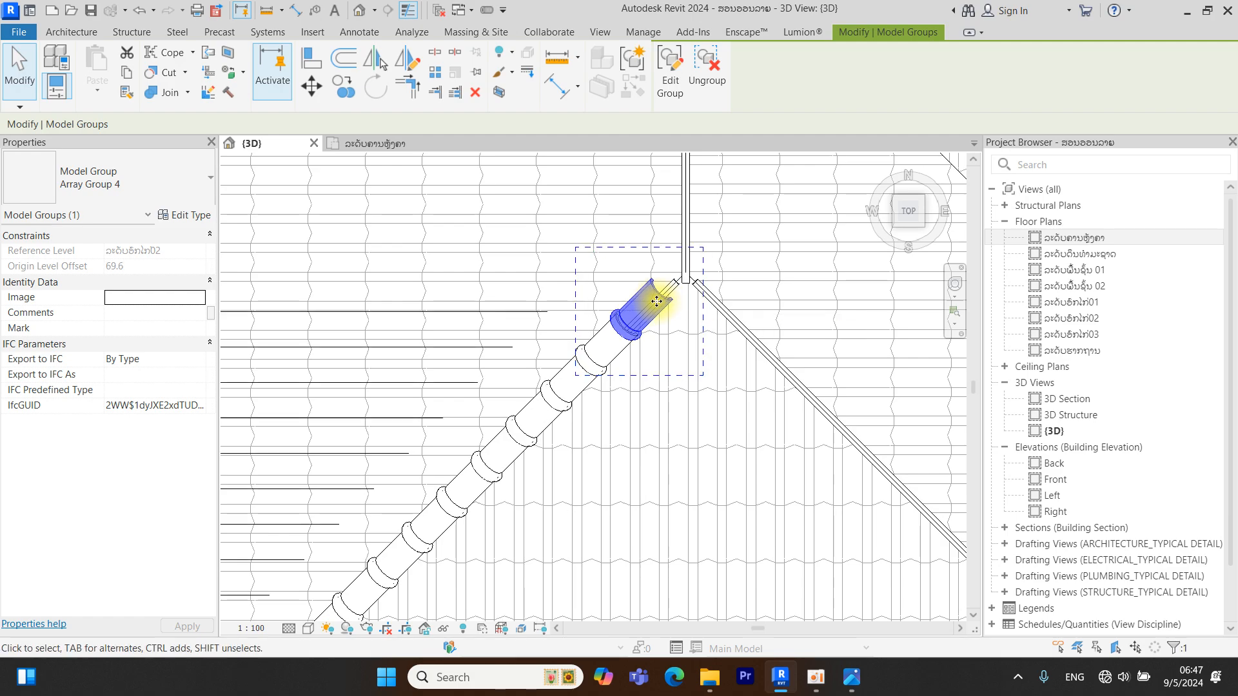
pyautogui.press('Right')
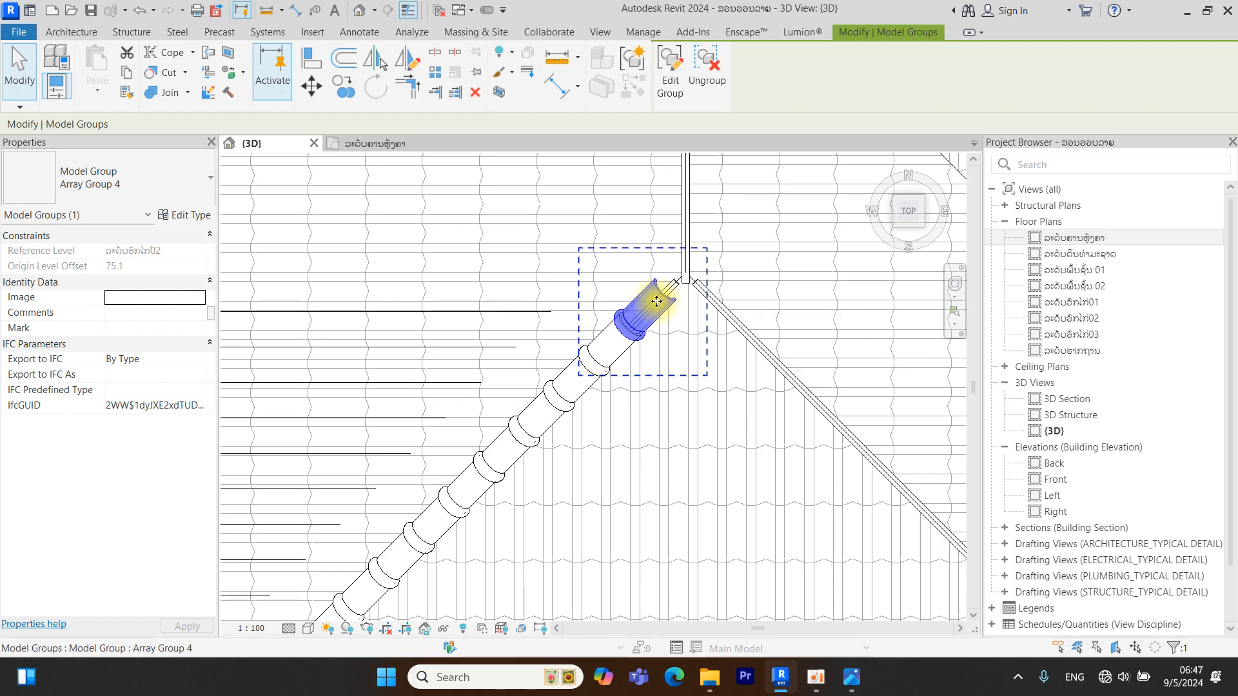
pyautogui.press('Right')
pyautogui.press('Right')
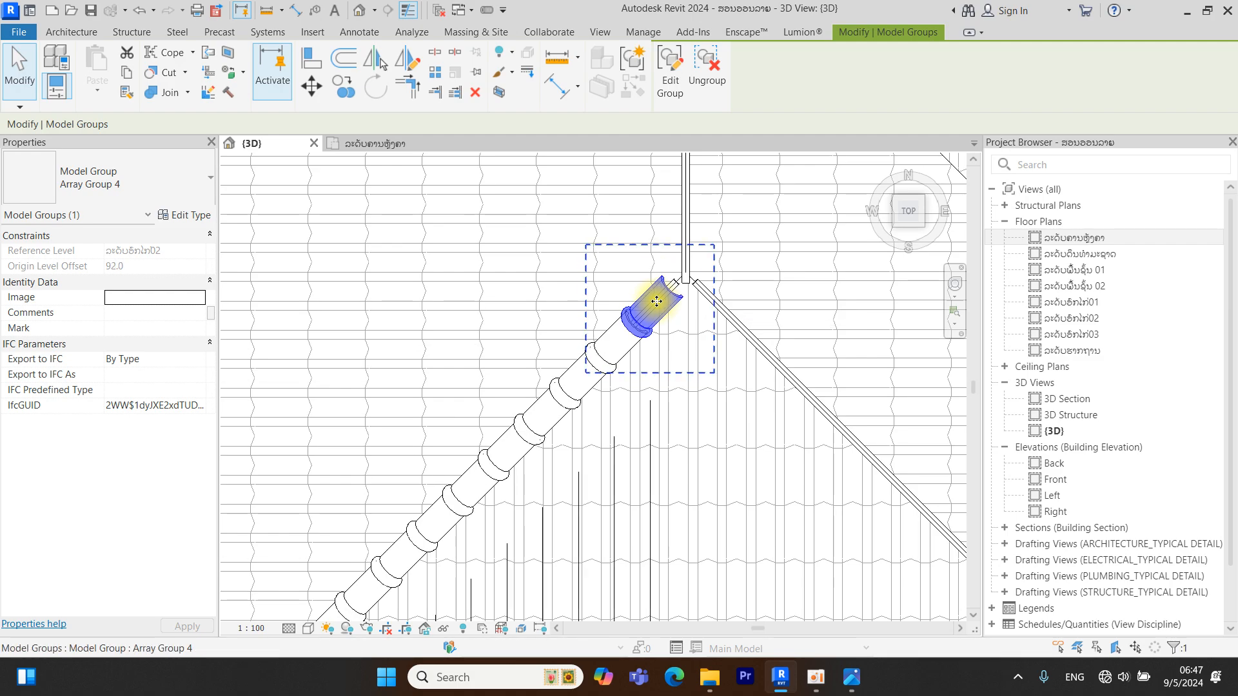
pyautogui.scroll(-2, 657, 302)
pyautogui.click(676, 331)
# Mirror a copy of the whole 12-tile hip array onto the adjoining hip, about a vertical axis through the lower-left hips' apex
pyautogui.click(668, 305)
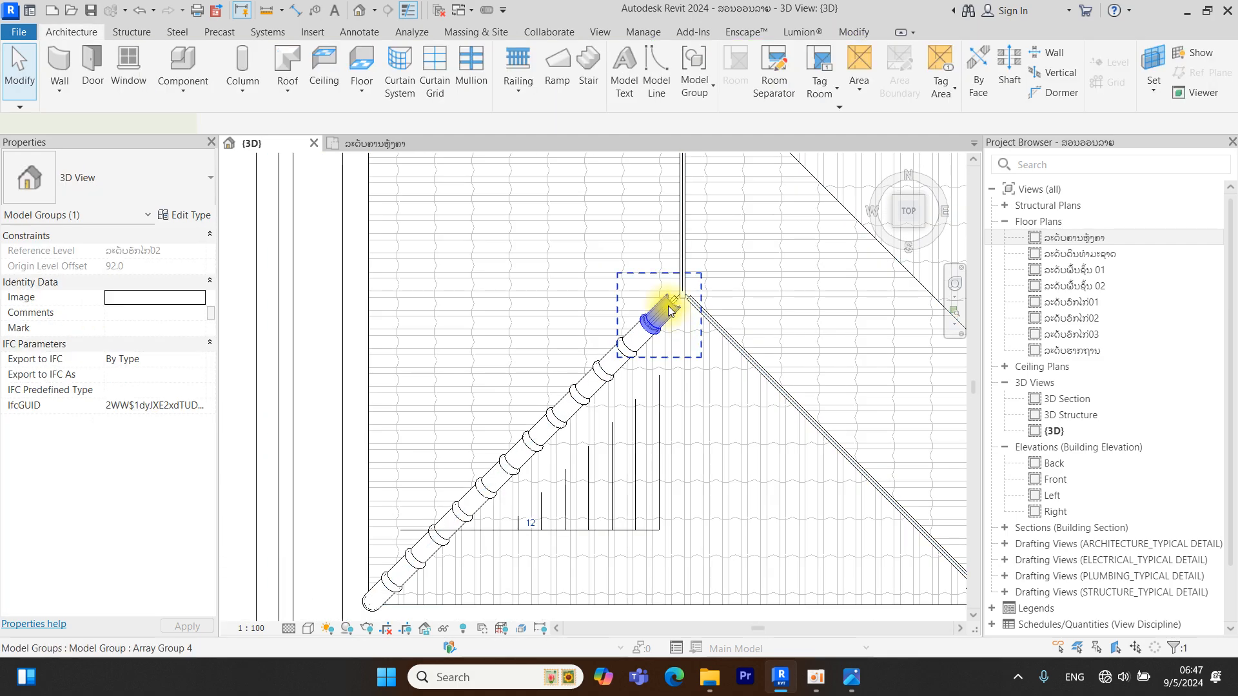
pyautogui.press('Tab')
pyautogui.click(668, 305)
pyautogui.scroll(-2, 668, 305)
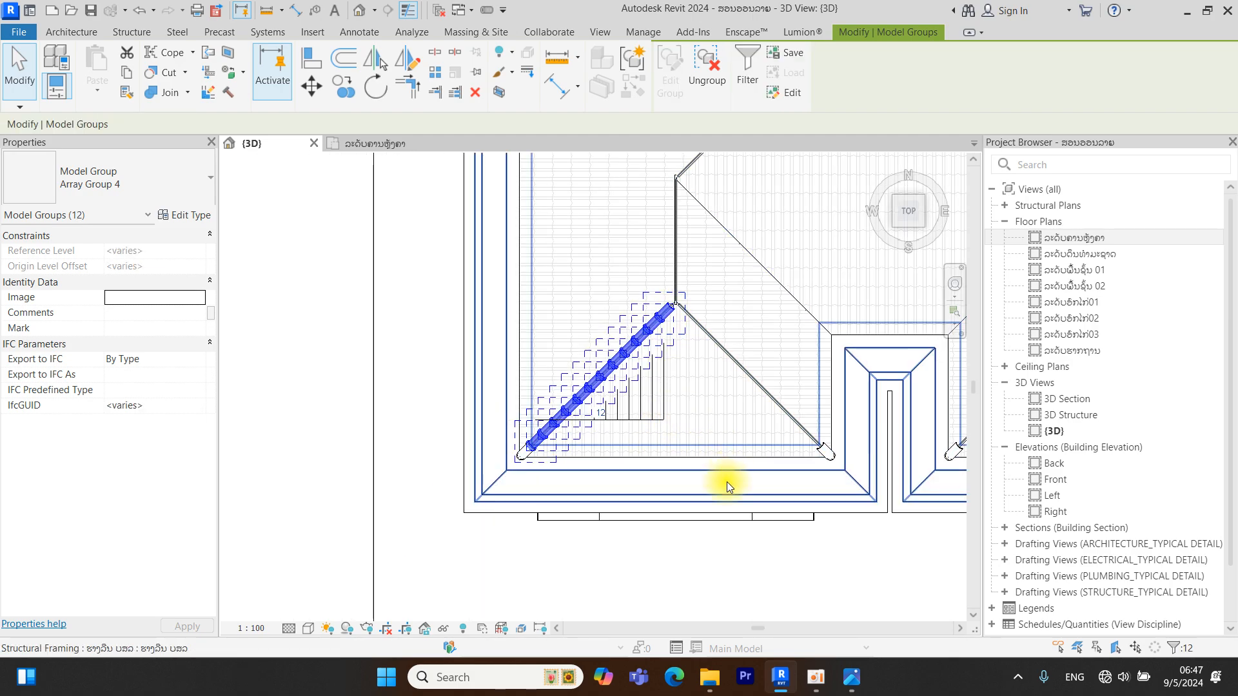
pyautogui.click(412, 64)
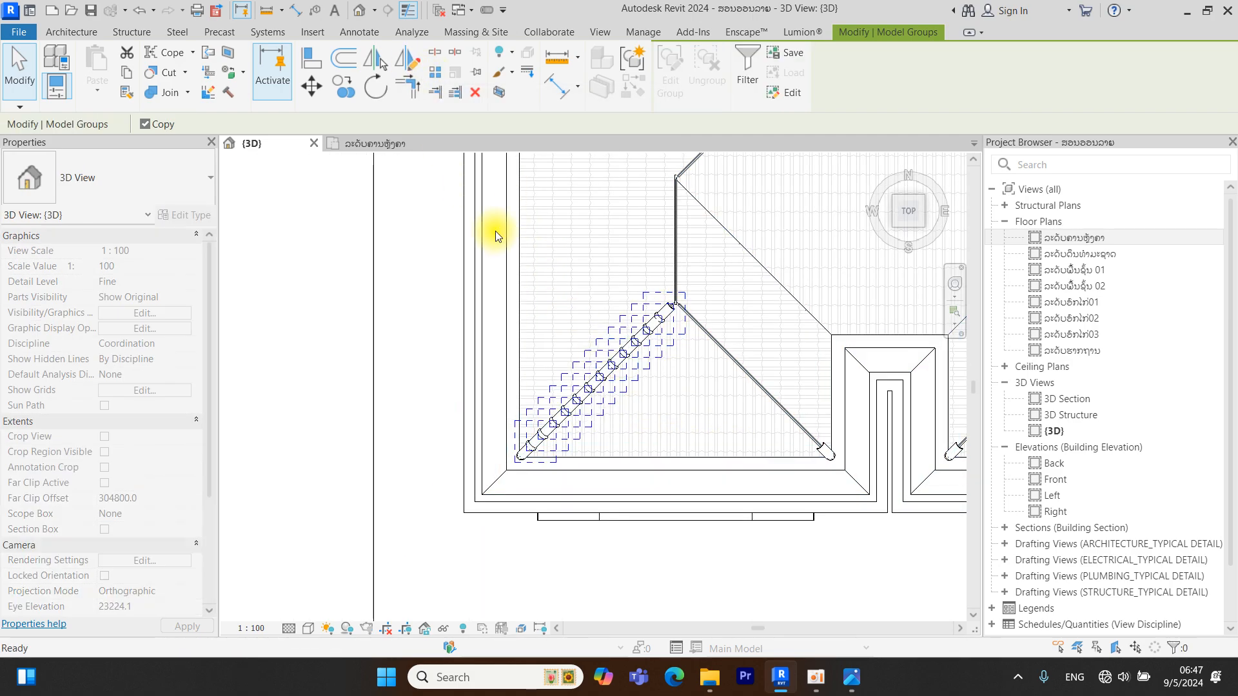
pyautogui.click(676, 514)
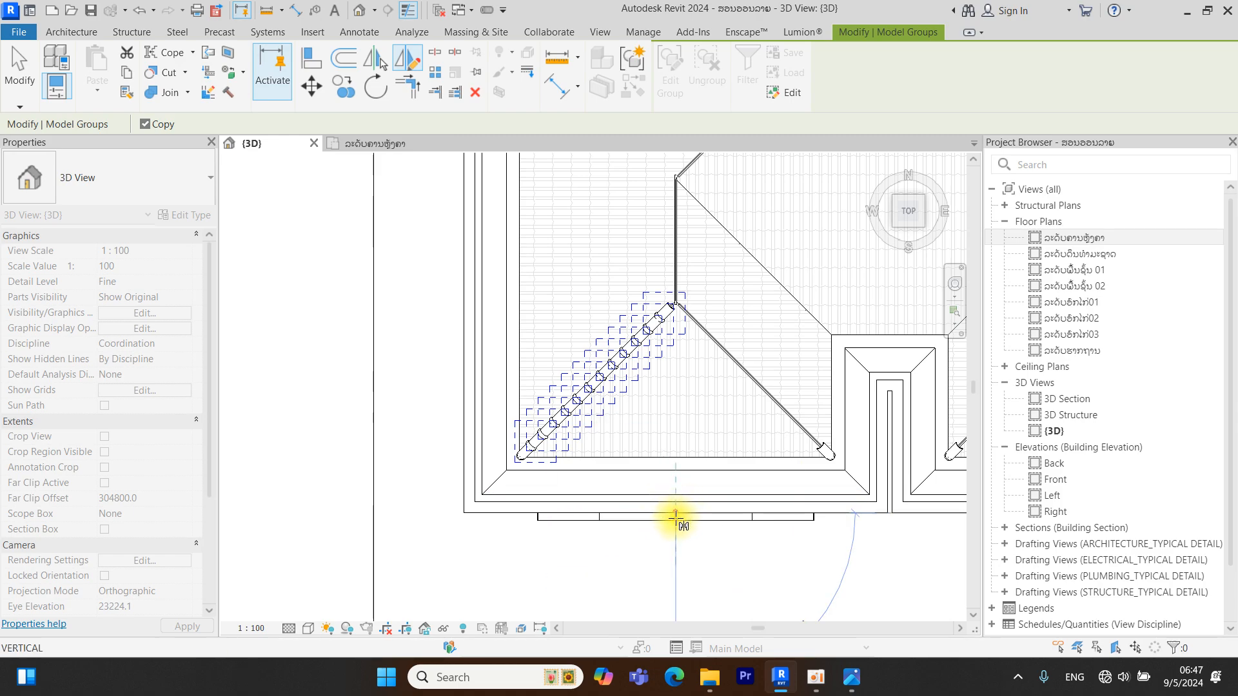
pyautogui.click(681, 566)
# Mirror a copy of both lower-left hip arrays onto the lower-right hips, about a vertical axis through the midpoint of the central recessed roof edge
pyautogui.moveTo(803, 497); pyautogui.dragTo(702, 490, button='middle')
pyautogui.scroll(-2, 702, 490)
pyautogui.scroll(4, 602, 354)
pyautogui.keyDown('ctrl'); pyautogui.click(600, 352); pyautogui.keyUp('ctrl')
pyautogui.press('a')
pyautogui.scroll(-3, 619, 387)
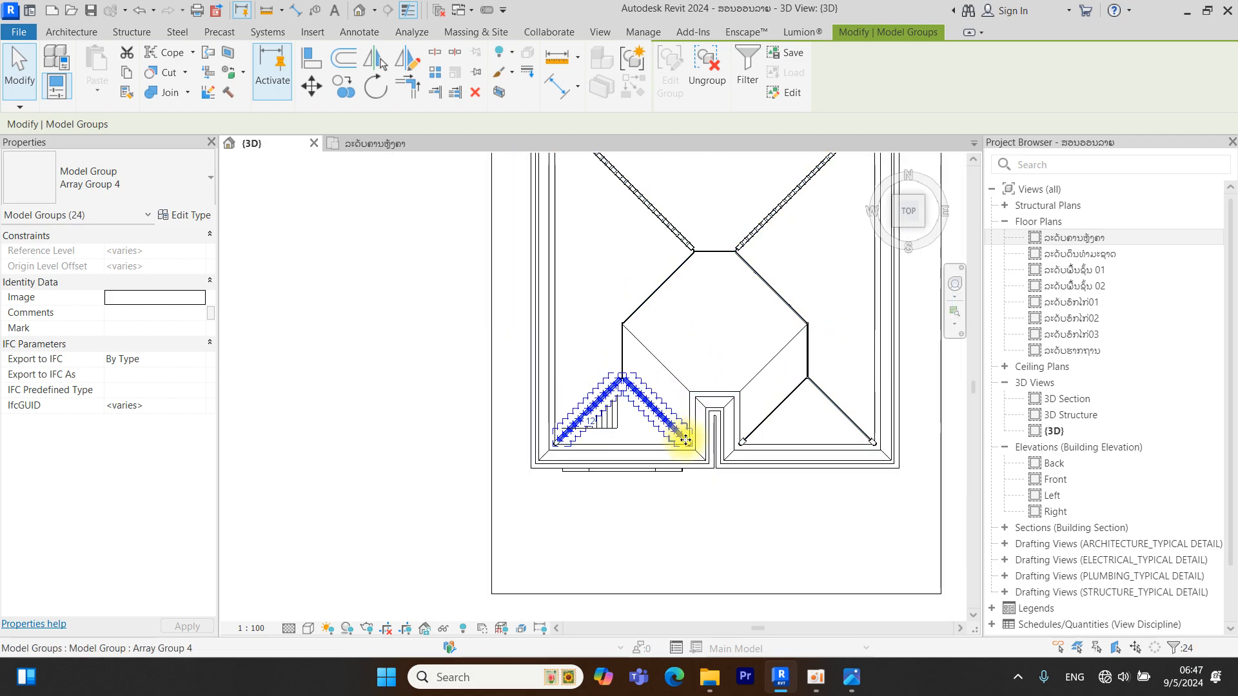
pyautogui.click(416, 60)
pyautogui.scroll(2, 560, 370)
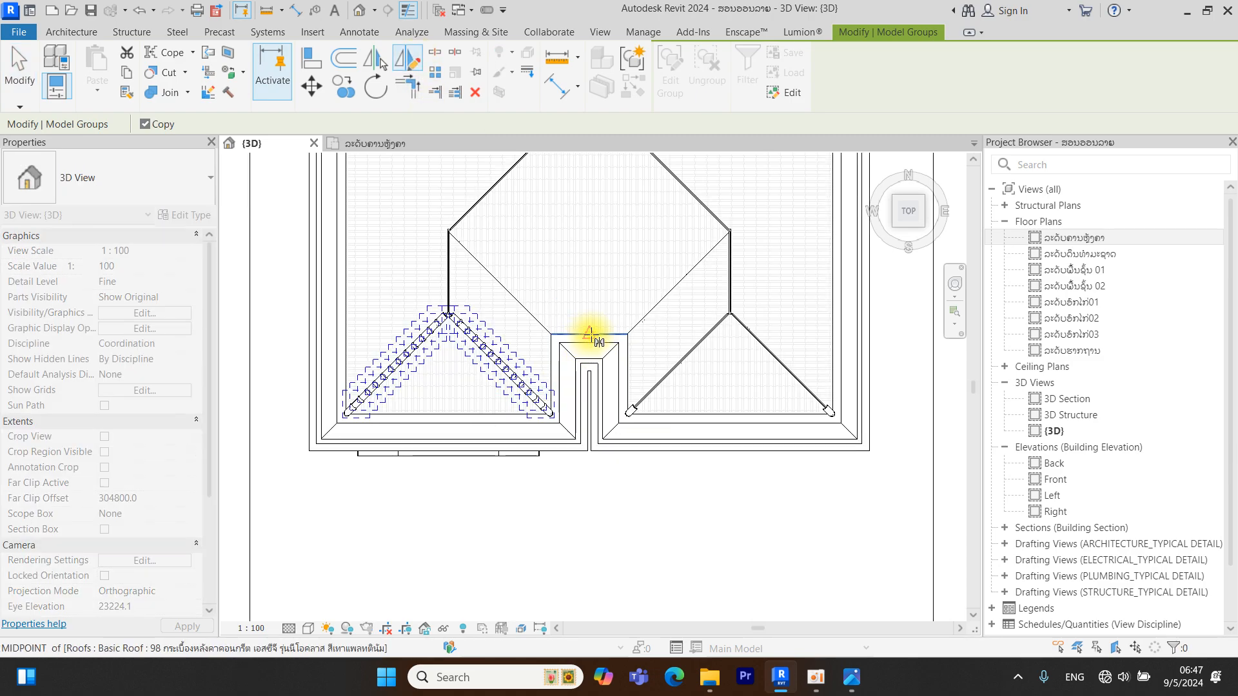
pyautogui.click(591, 334)
pyautogui.click(587, 301)
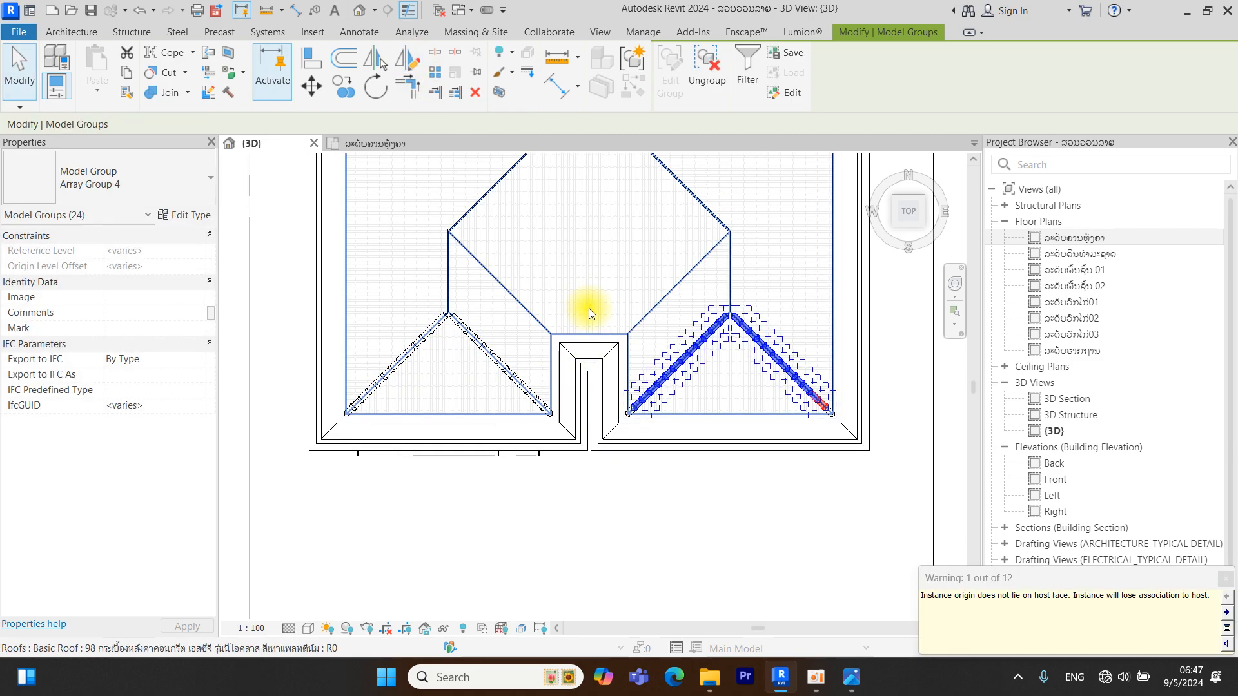
pyautogui.press('Escape')
# Examine the mirrored ridge tiles along the lower hips and their apexes in the top view
pyautogui.scroll(4, 738, 348)
pyautogui.scroll(-2, 746, 332)
pyautogui.scroll(-3, 746, 386)
pyautogui.scroll(1, 752, 415)
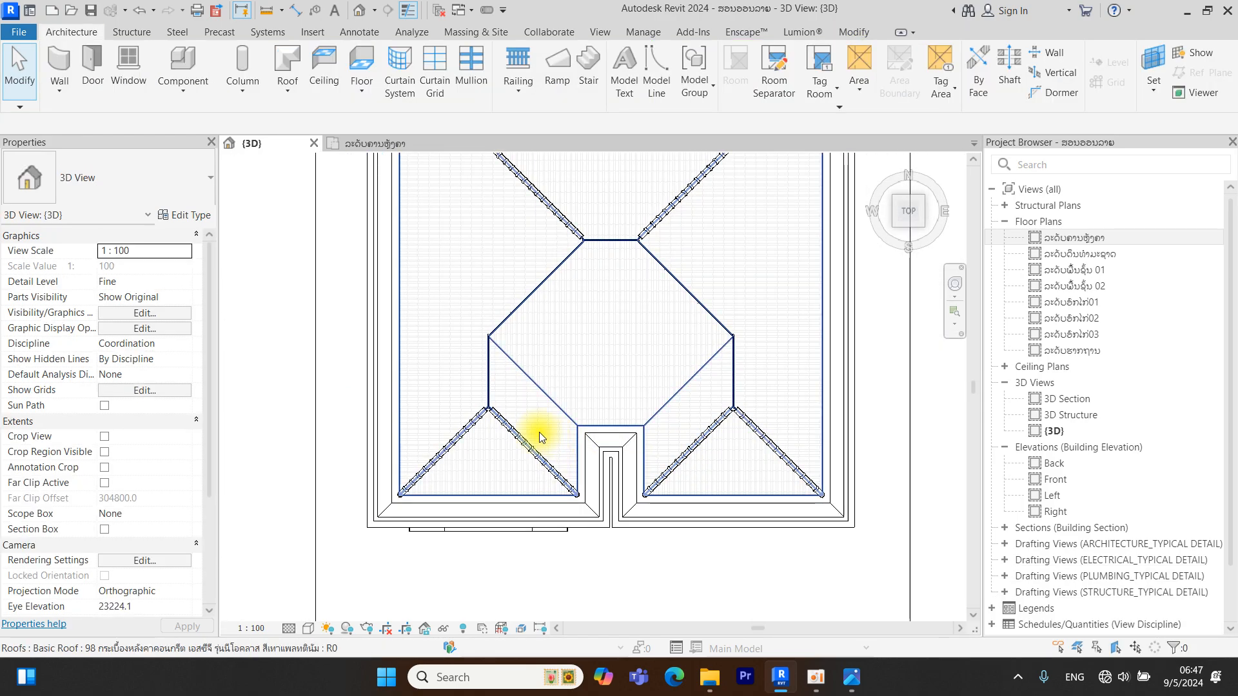
pyautogui.scroll(5, 468, 388)
pyautogui.scroll(-5, 474, 380)
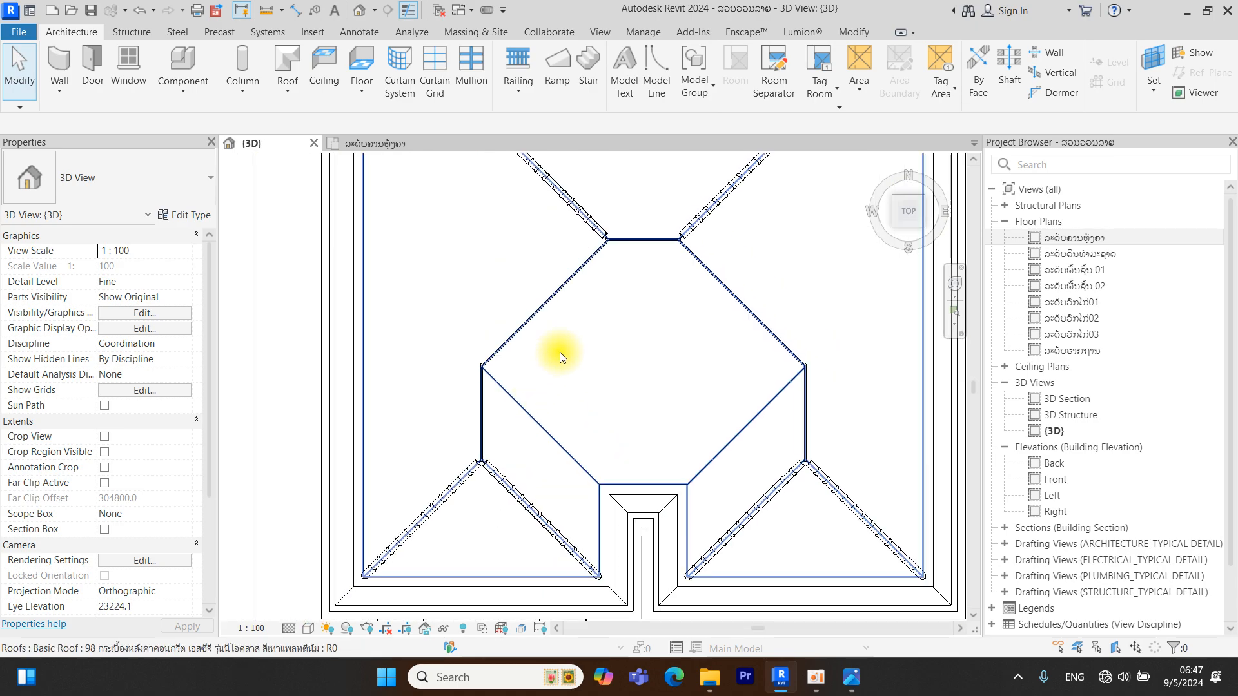
pyautogui.scroll(-2, 591, 334)
pyautogui.scroll(4, 502, 445)
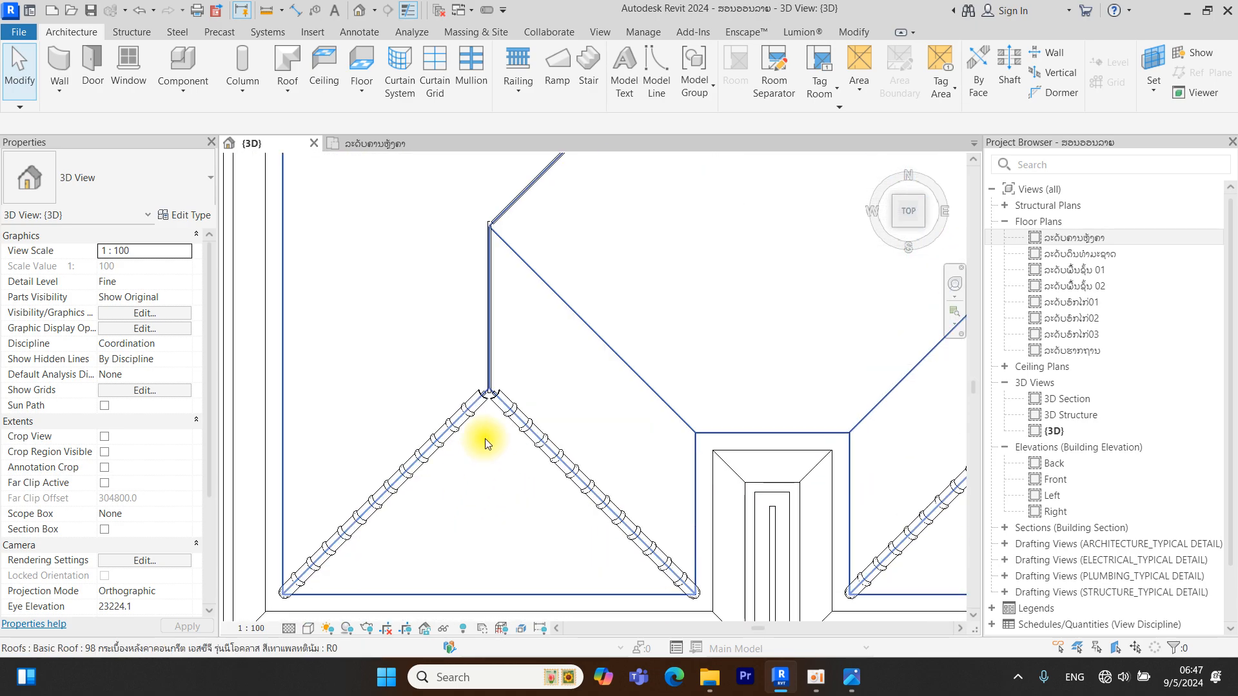
# Place a SBIM_Roof003_CPAC Monier Ridge 3Way tile at the lower-left hips' apex, rotated to join both hips and the vertical ridge
pyautogui.click(180, 55)
pyautogui.click(132, 205)
pyautogui.click(102, 323)
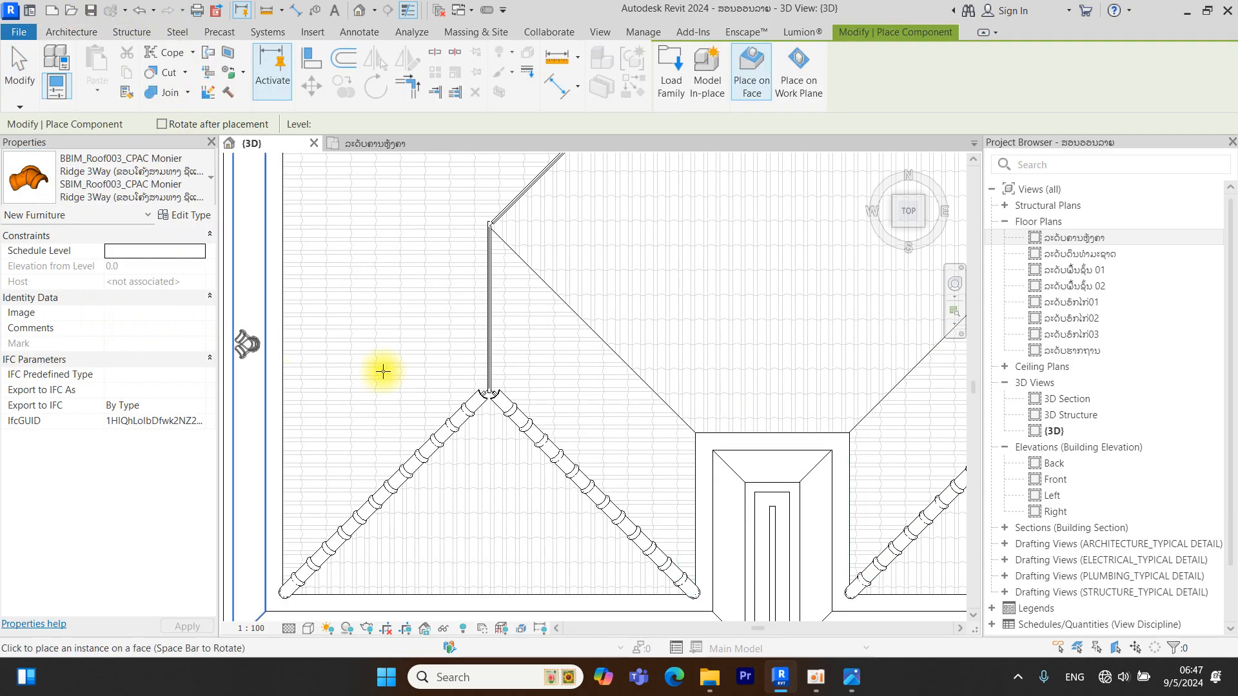
pyautogui.scroll(5, 489, 395)
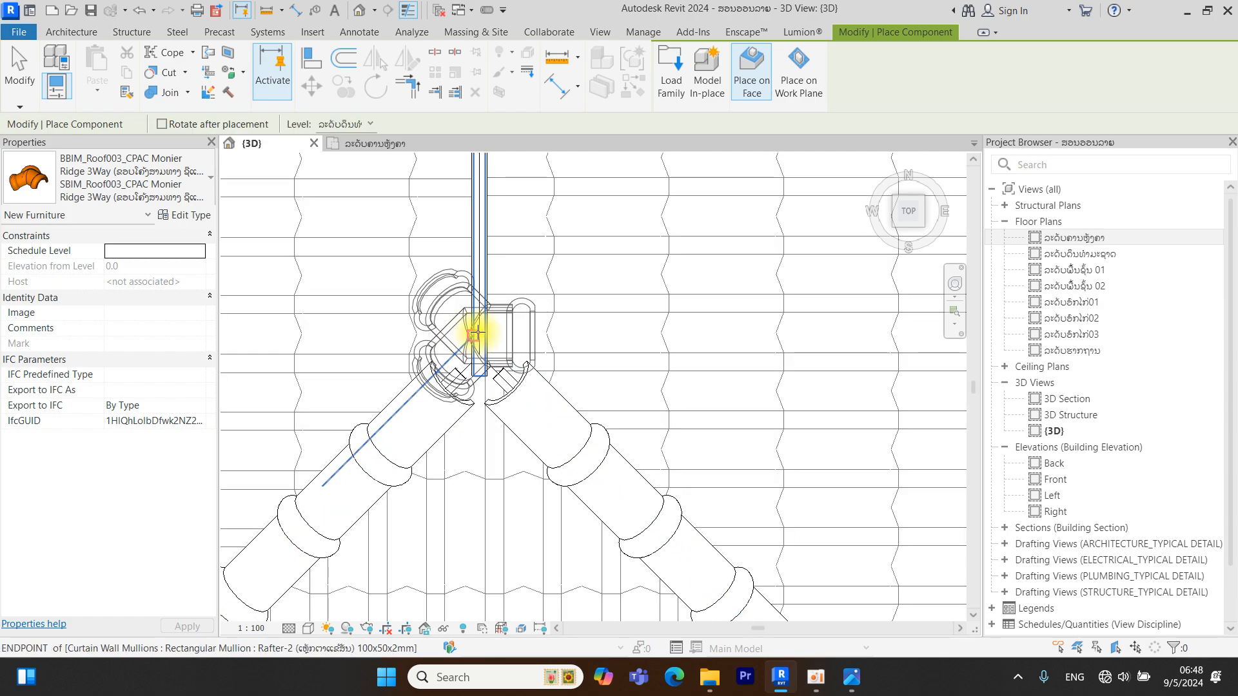
pyautogui.scroll(3, 475, 334)
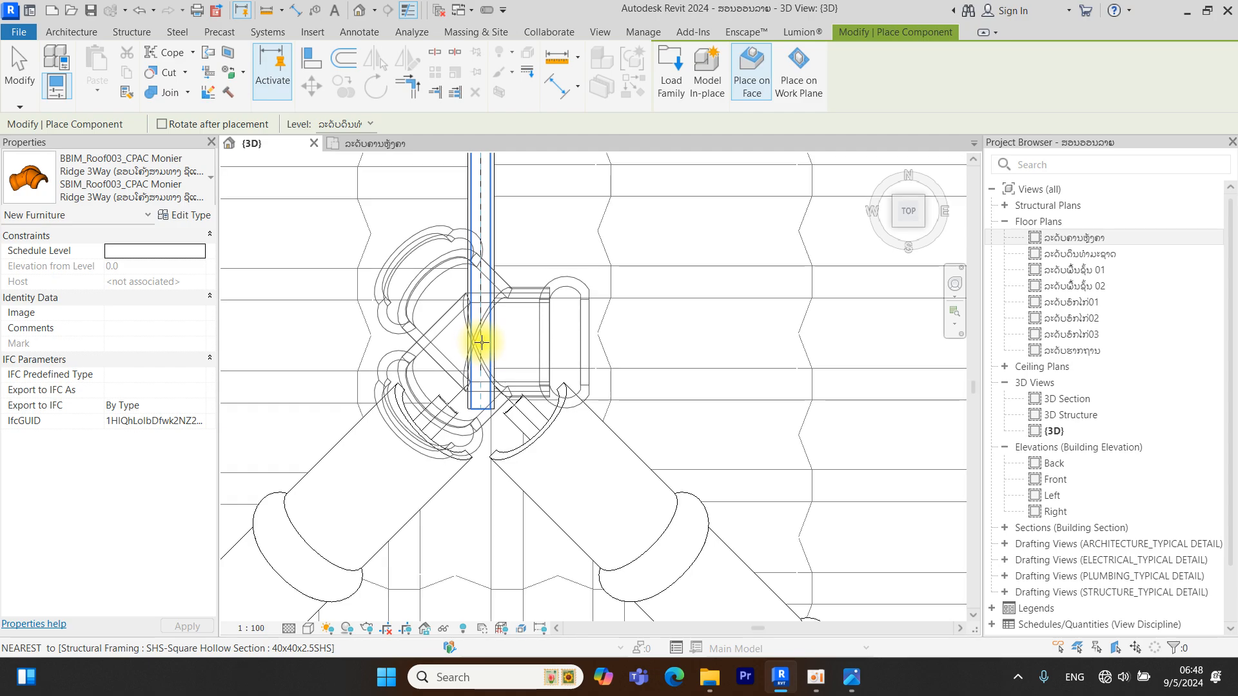
pyautogui.press('space')
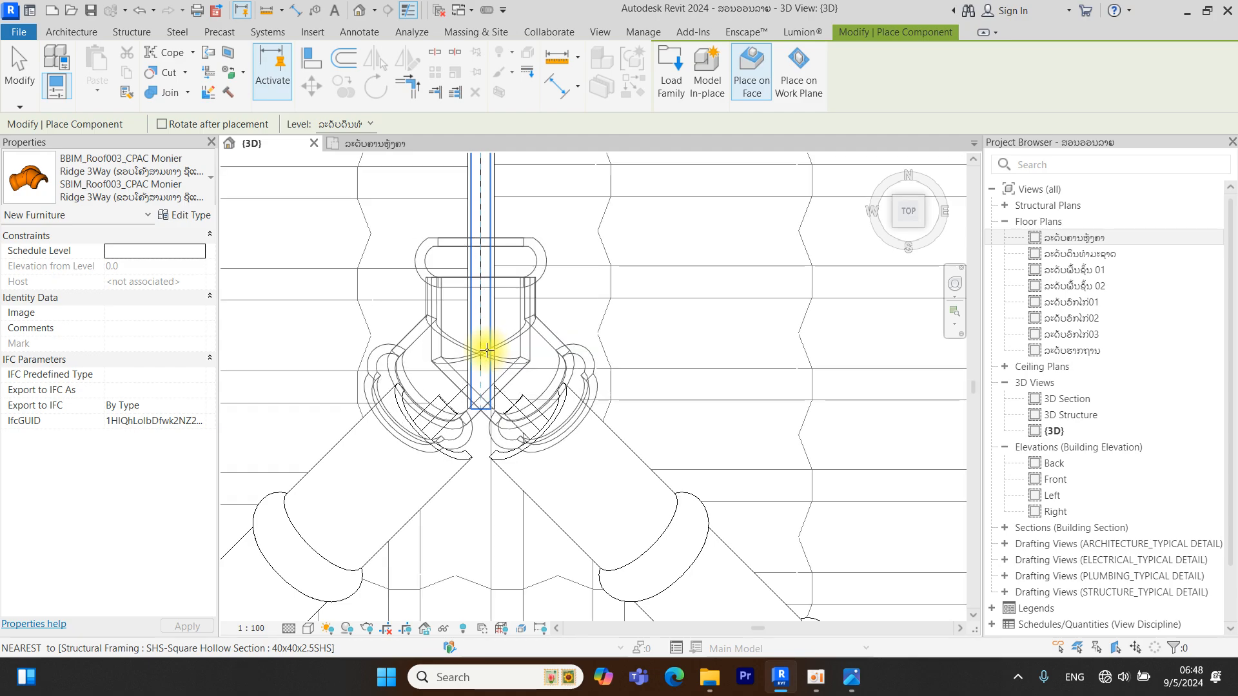
pyautogui.click(479, 381)
pyautogui.scroll(-3, 562, 380)
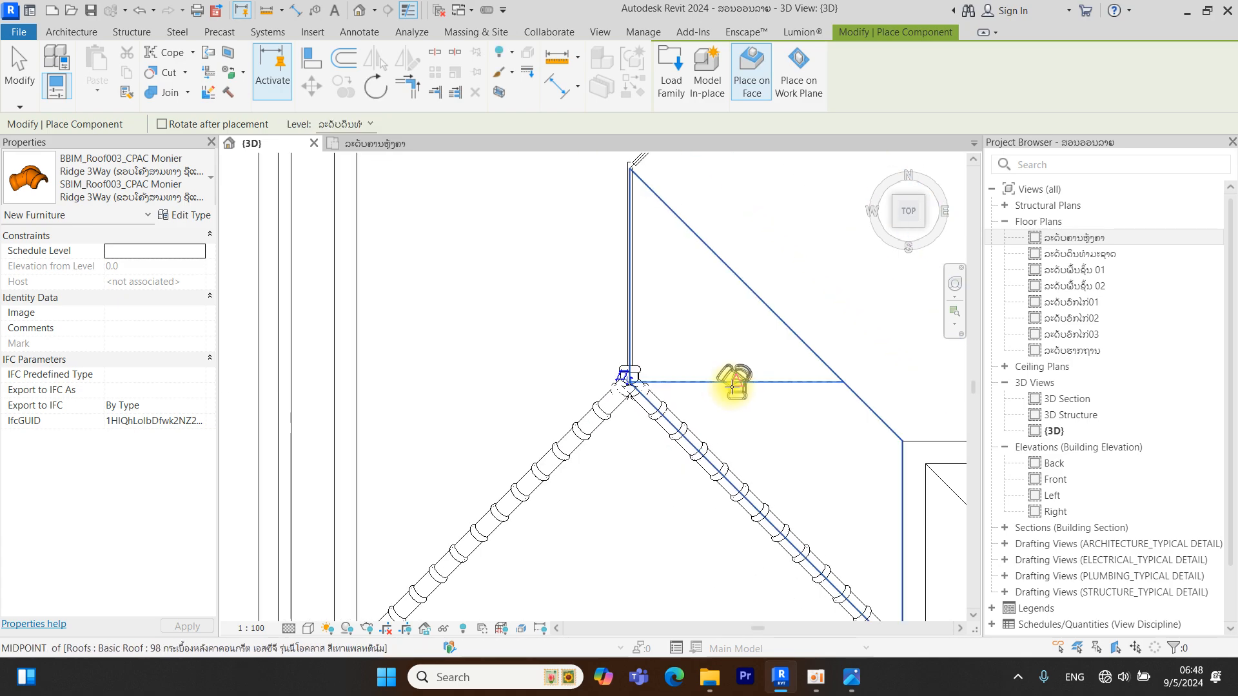
pyautogui.press('Escape')
pyautogui.press('Escape')
# Mirror a copy of the Ridge 3Way tile to the lower-right hips' apex, about the roof's vertical centre axis
pyautogui.scroll(-3, 613, 385)
pyautogui.moveTo(577, 375); pyautogui.dragTo(293, 321, button='middle')
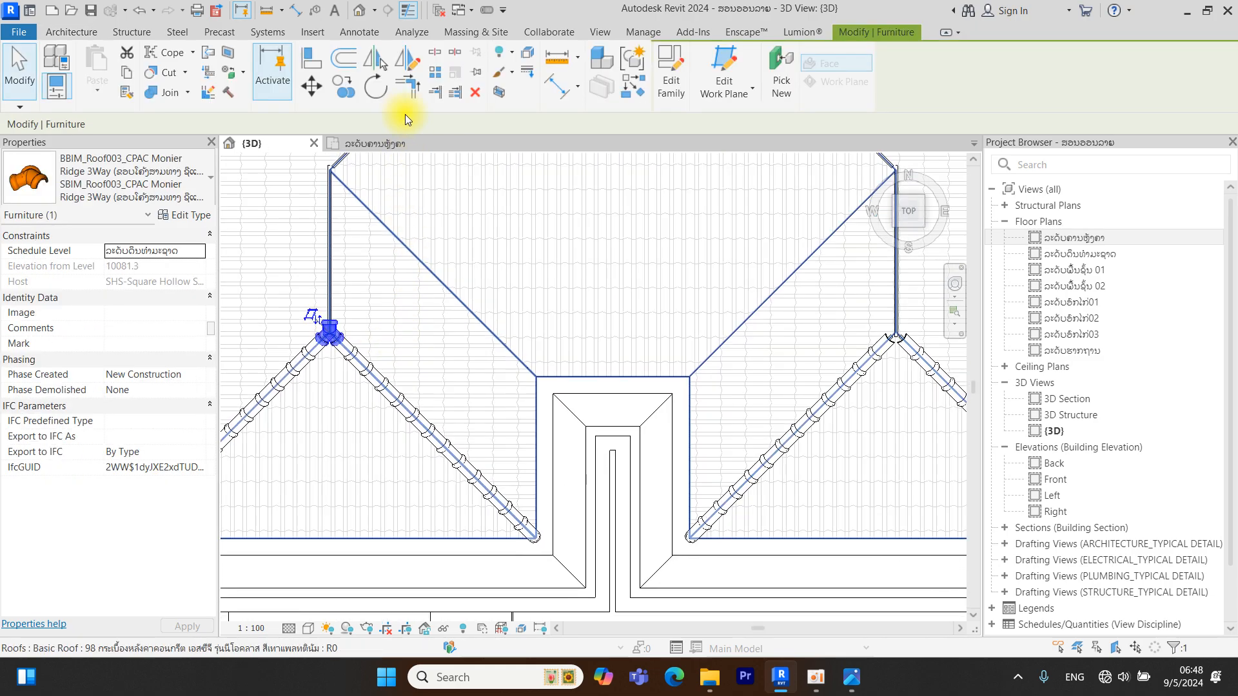
pyautogui.click(407, 58)
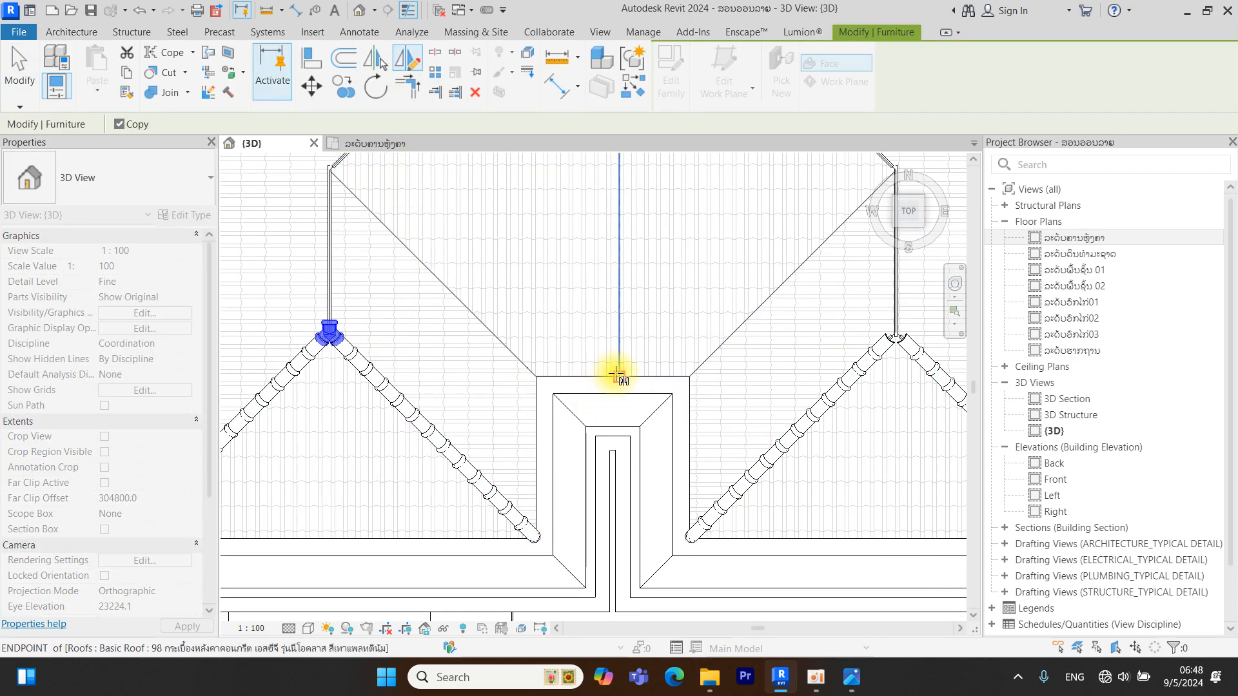
pyautogui.click(609, 425)
pyautogui.click(613, 466)
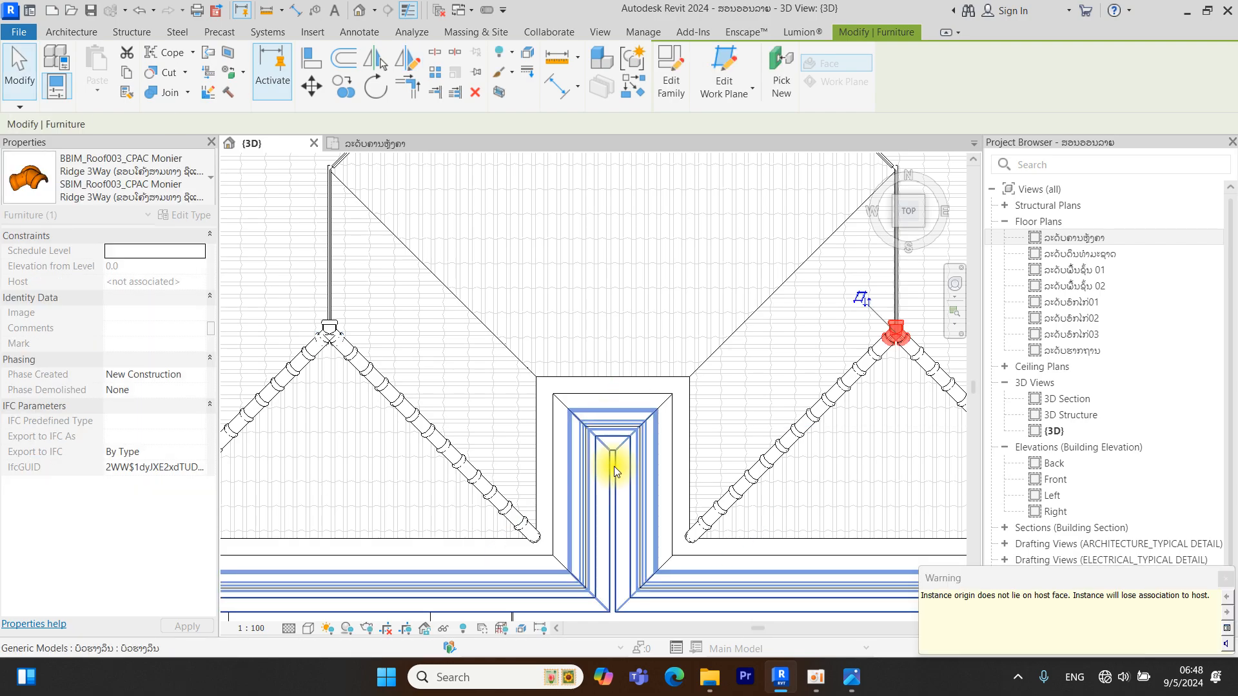
pyautogui.scroll(-2, 789, 402)
pyautogui.press('Escape')
# Nudge the Ridge 3Way tile at the lower-right apex one increment down toward the hip tiles
pyautogui.scroll(6, 789, 380)
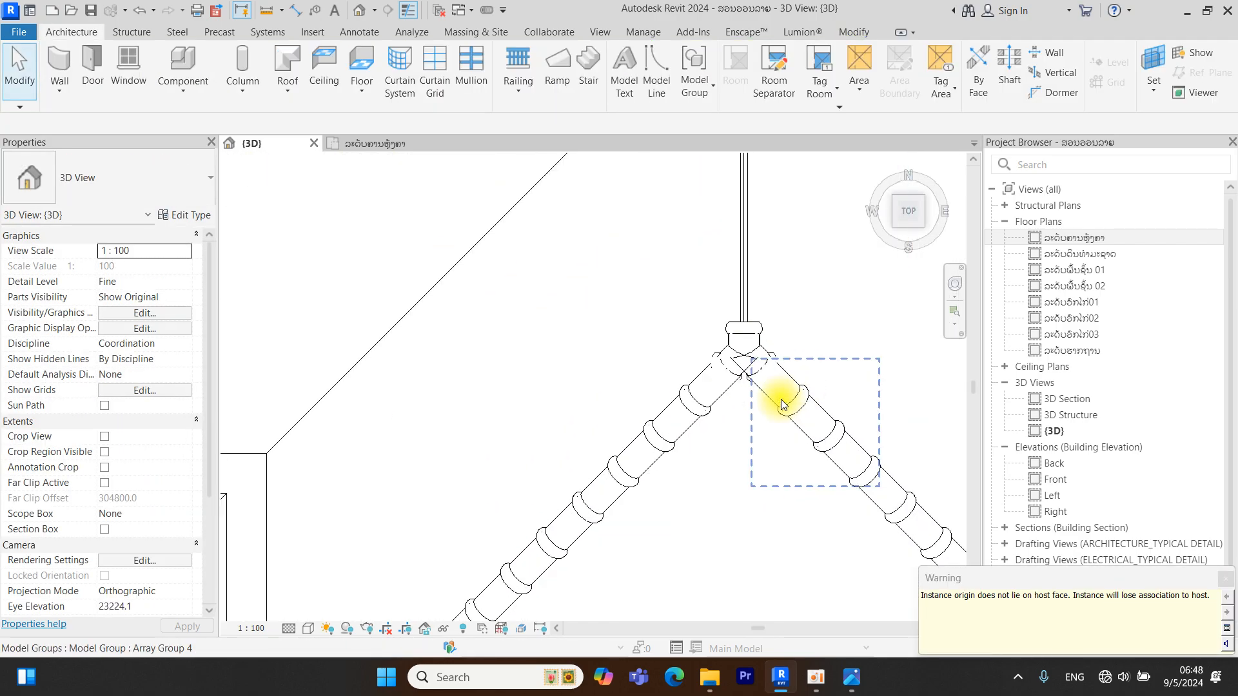
pyautogui.click(787, 389)
pyautogui.scroll(2, 722, 308)
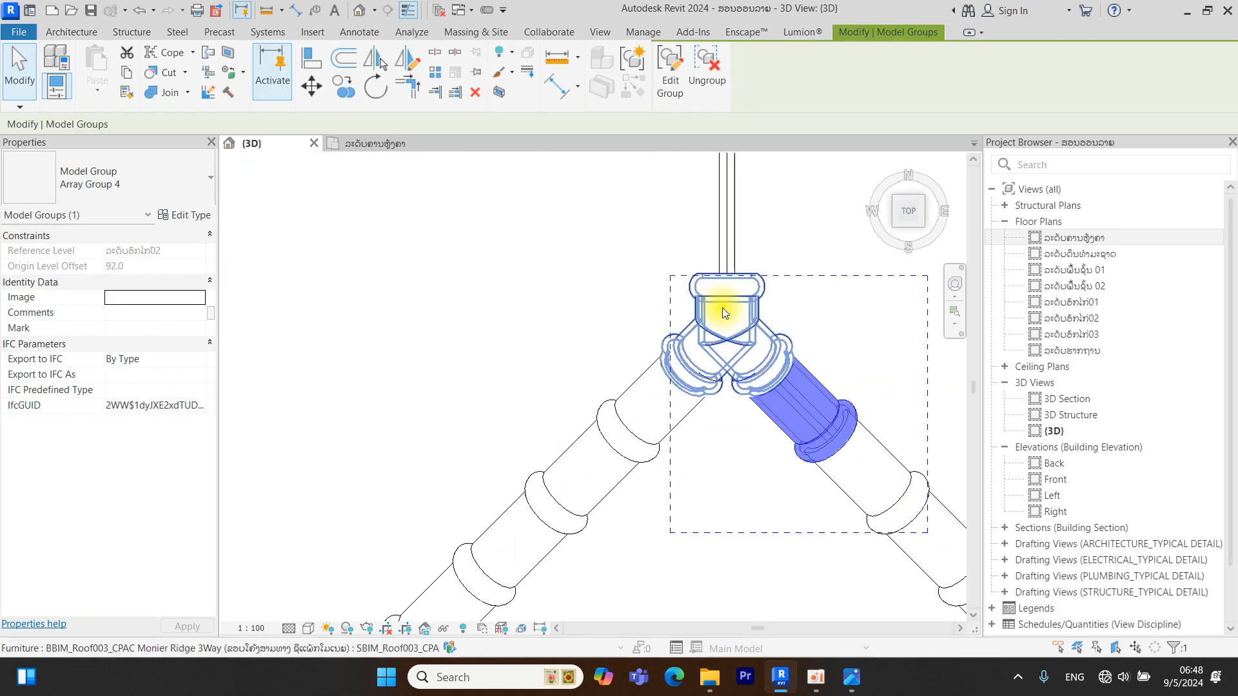
pyautogui.click(722, 307)
pyautogui.click(666, 414)
pyautogui.click(734, 334)
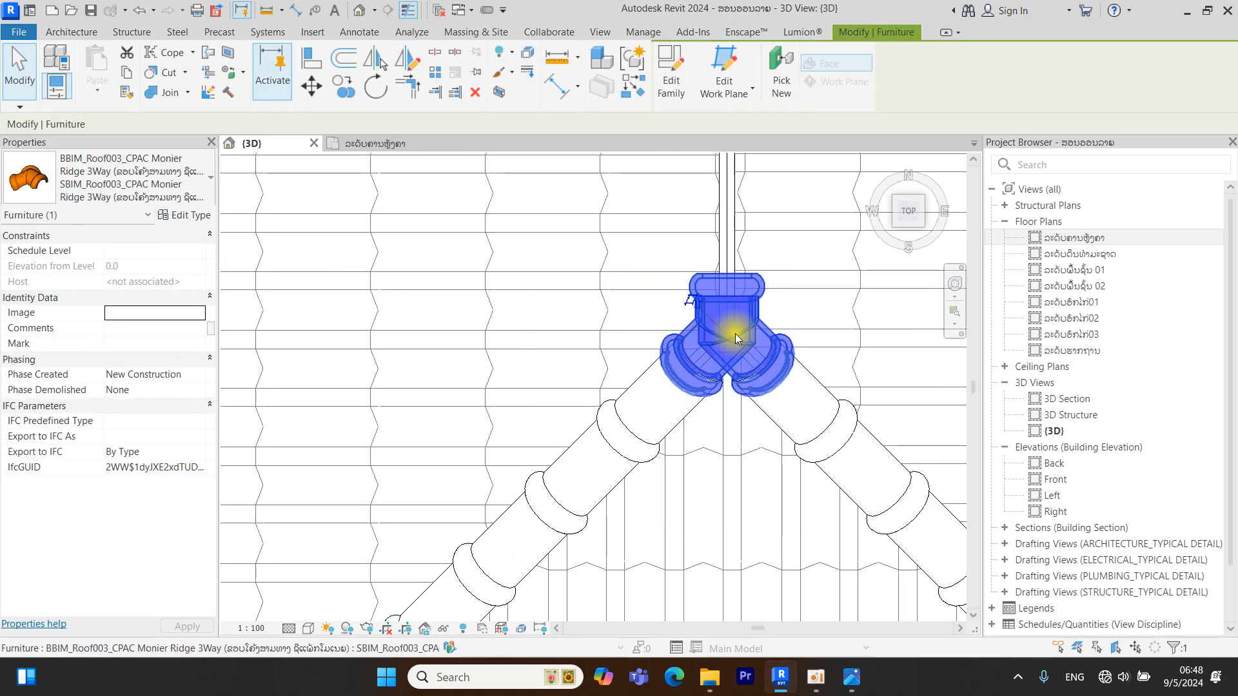
pyautogui.press('Down')
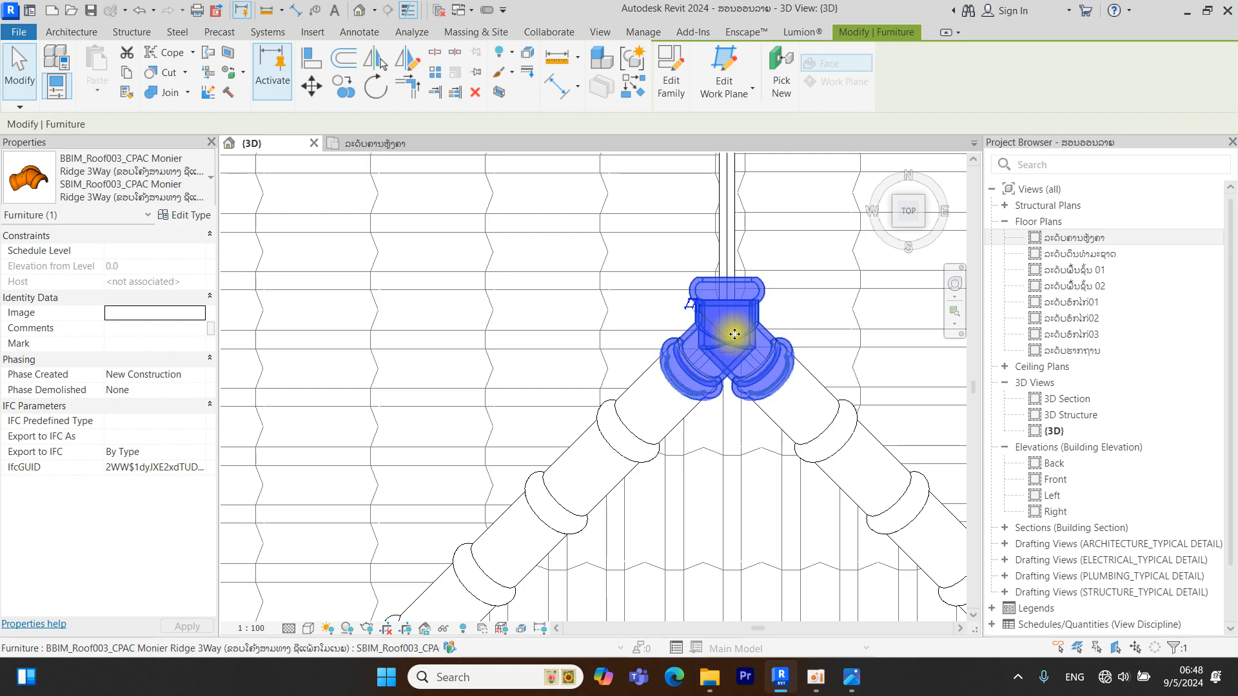
pyautogui.scroll(-2, 734, 334)
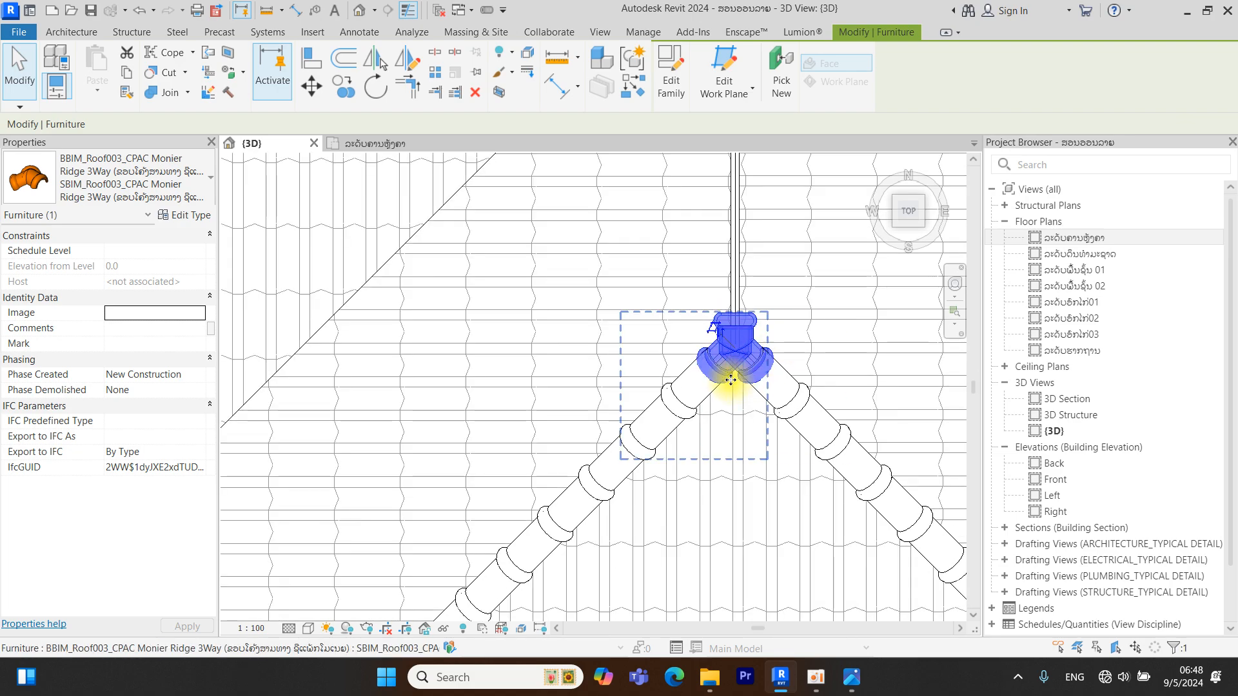
pyautogui.press('Escape')
# Place a SBIM_Roof002_CPAC Monier Ridge tile on the left vertical ridge, rotated along it and overlapping the Ridge 3Way tile
pyautogui.scroll(-4, 815, 353)
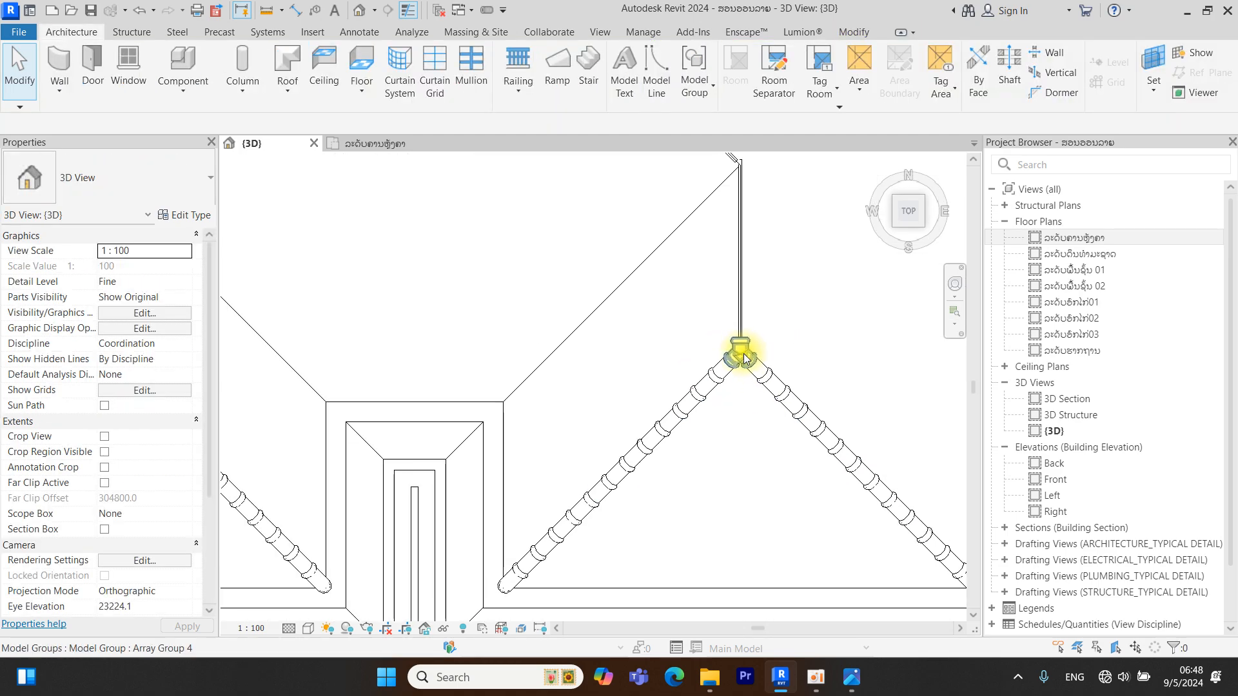
pyautogui.moveTo(798, 359); pyautogui.dragTo(740, 404, button='middle')
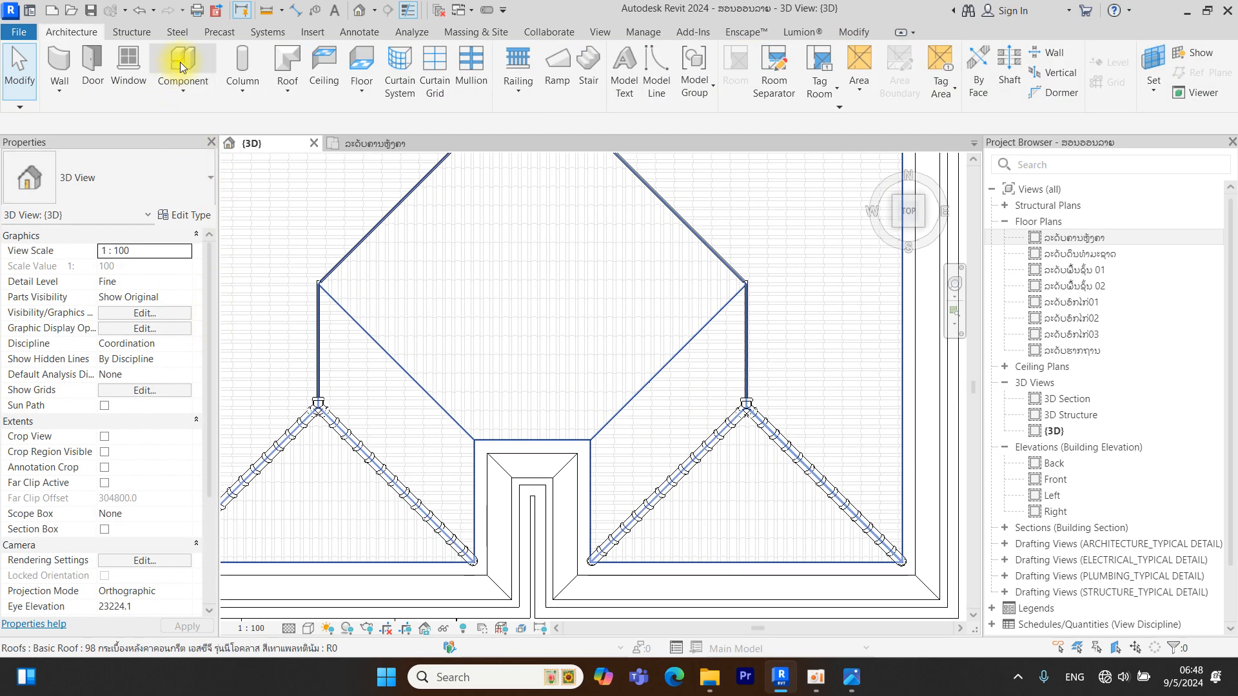
pyautogui.click(179, 61)
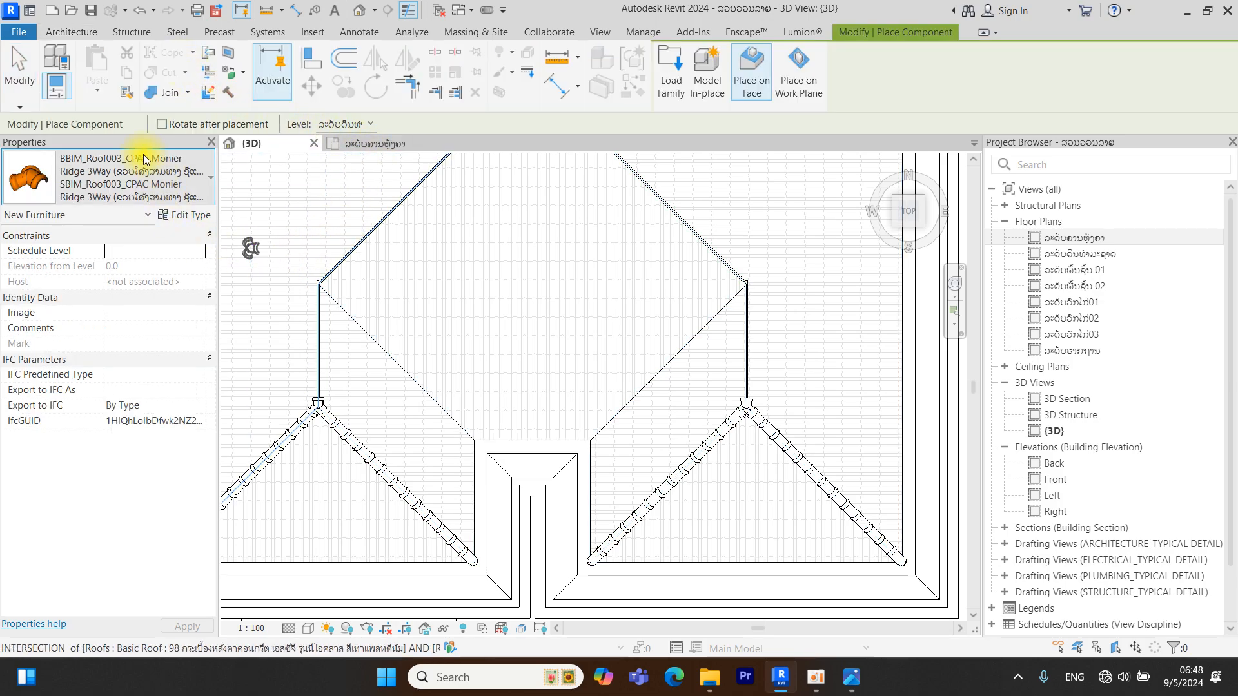
pyautogui.click(138, 162)
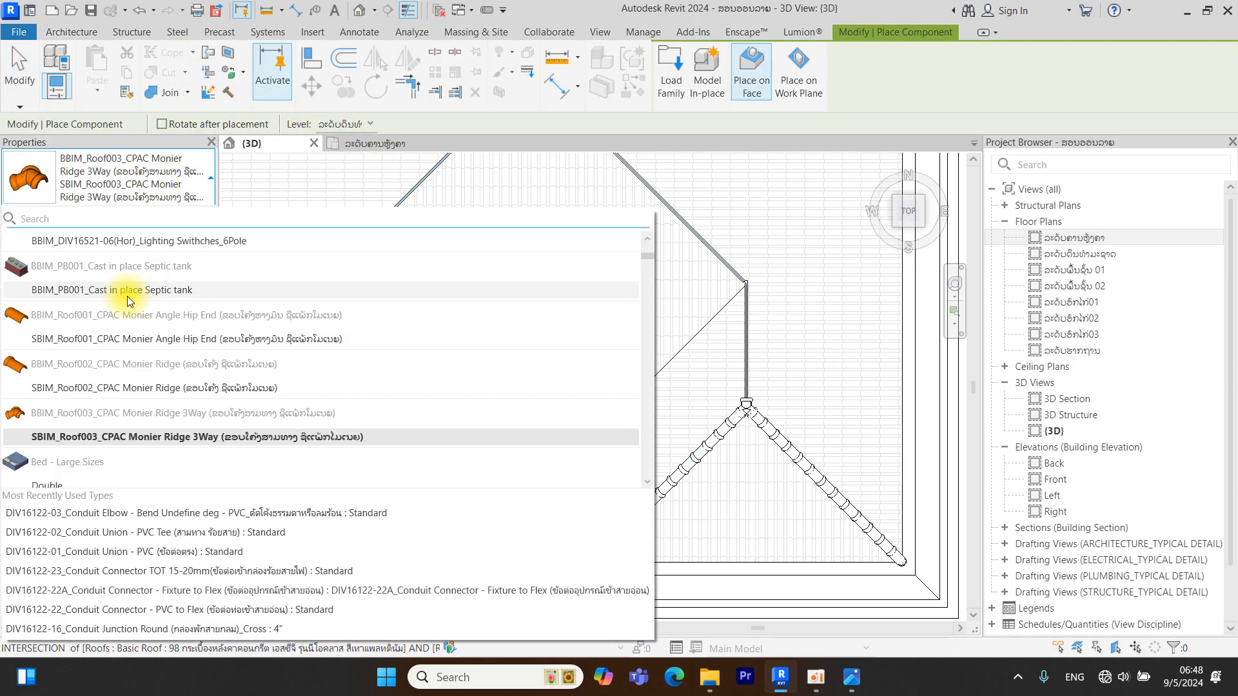
pyautogui.click(161, 387)
pyautogui.scroll(6, 510, 451)
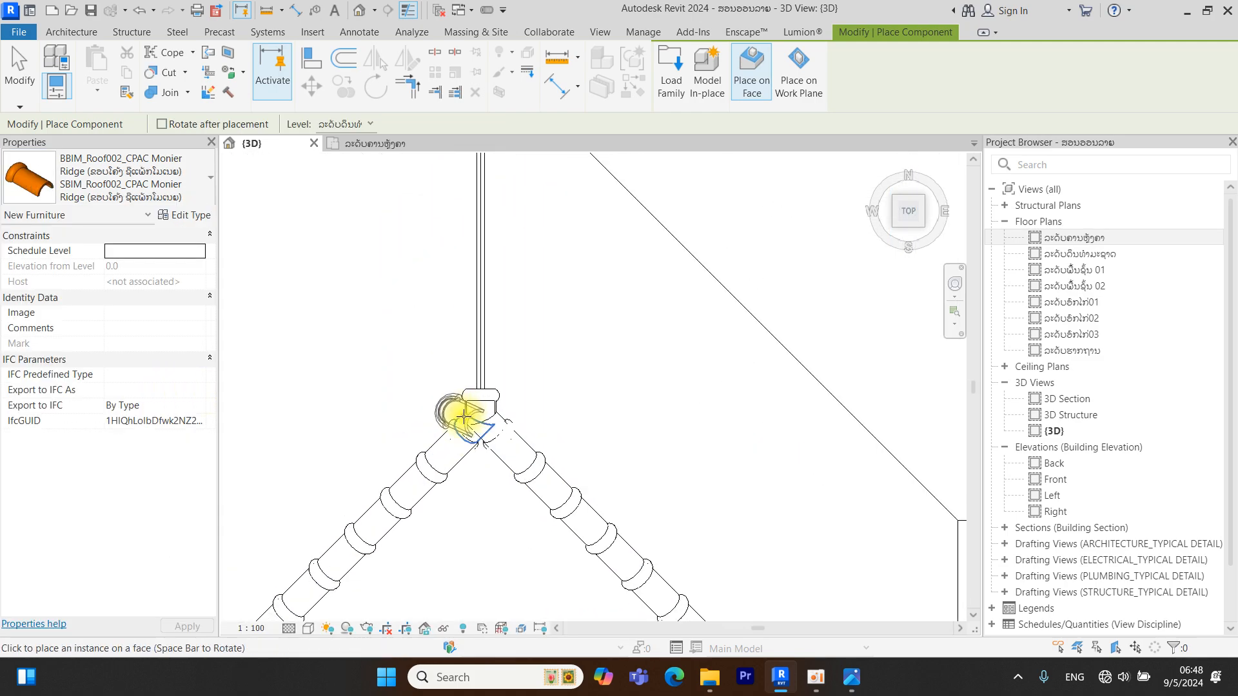
pyautogui.scroll(2, 482, 374)
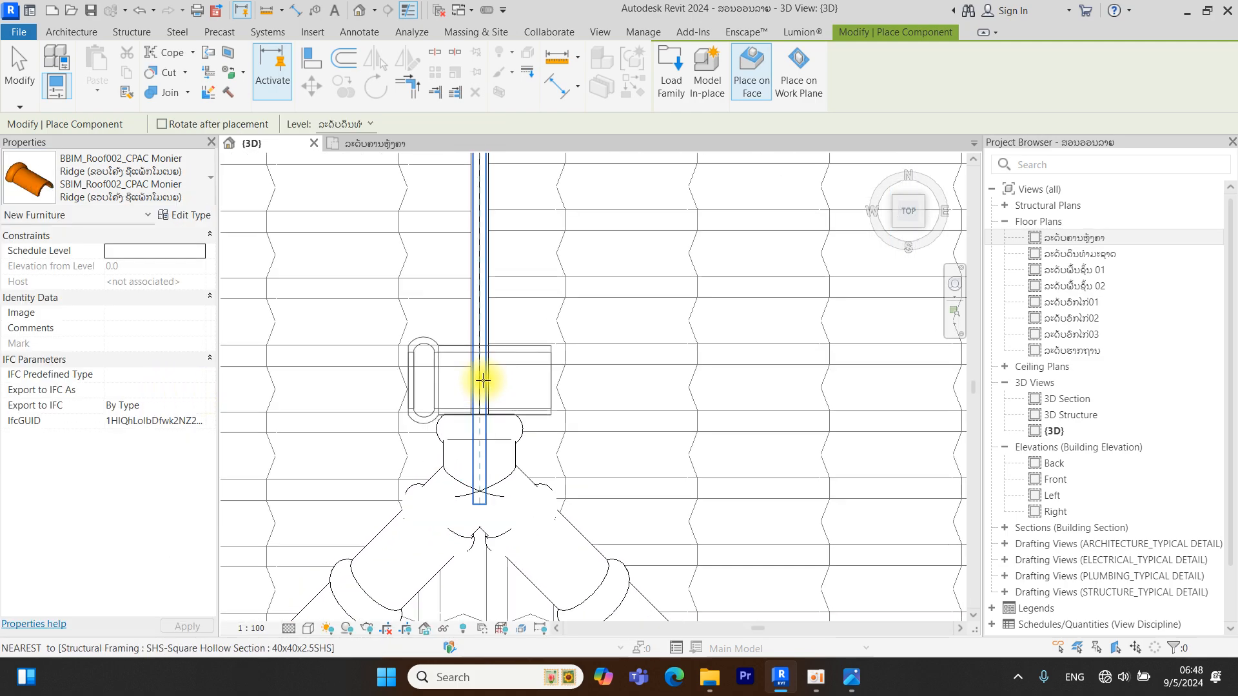
pyautogui.press('space')
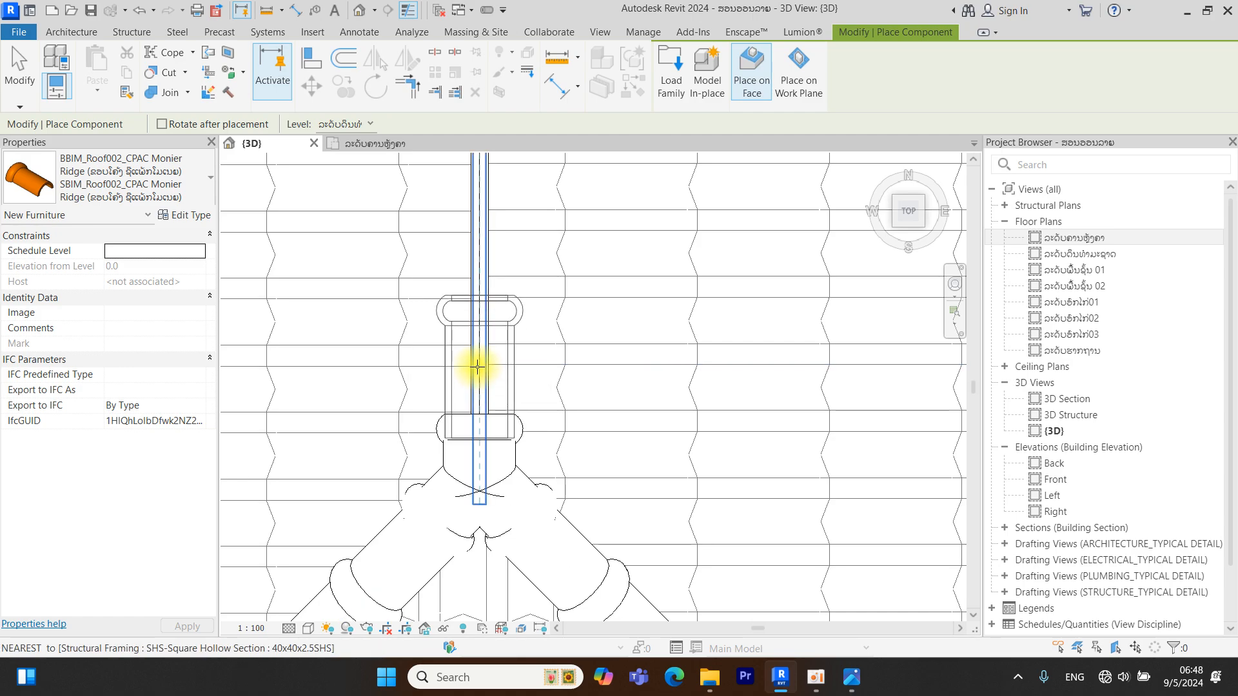
pyautogui.scroll(-3, 492, 351)
pyautogui.scroll(2, 514, 360)
pyautogui.moveTo(514, 360); pyautogui.dragTo(556, 440, button='middle')
pyautogui.scroll(2, 544, 428)
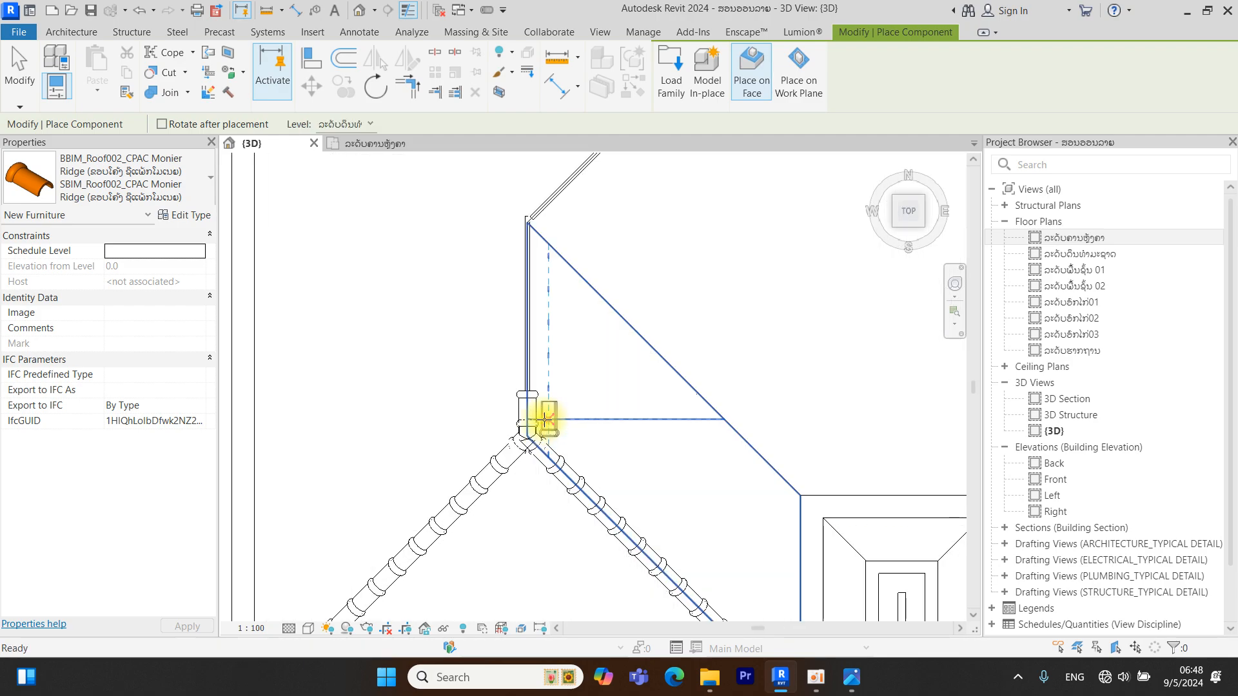
pyautogui.press('Escape')
pyautogui.press('Escape')
# Array the new Ridge tile upward along the left vertical ridge, with the second tile one tile length above the first
pyautogui.click(536, 401)
pyautogui.click(398, 96)
pyautogui.scroll(5, 526, 401)
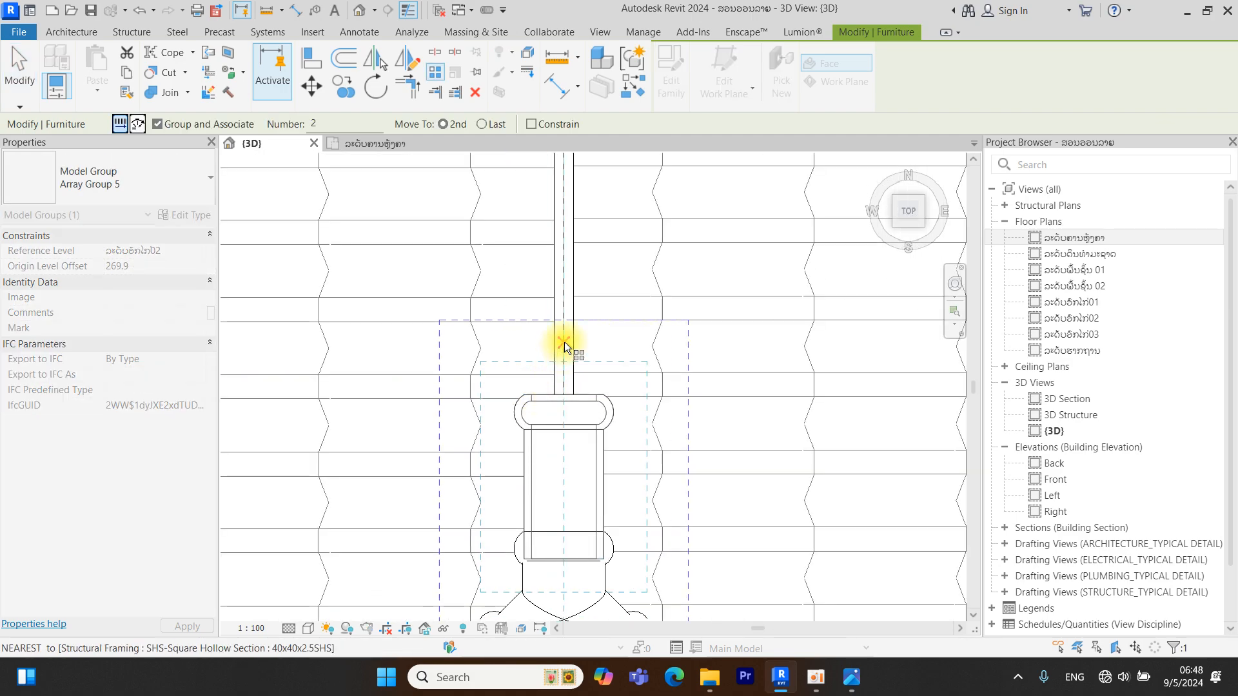
pyautogui.click(564, 390)
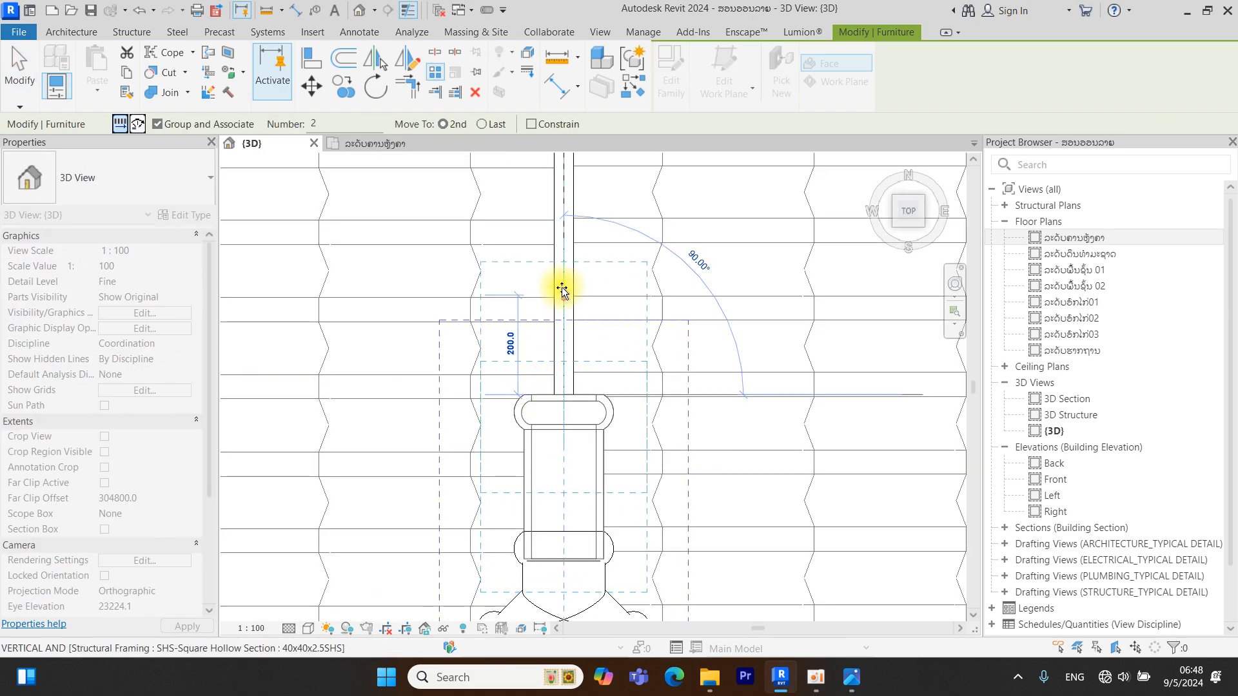
pyautogui.click(563, 245)
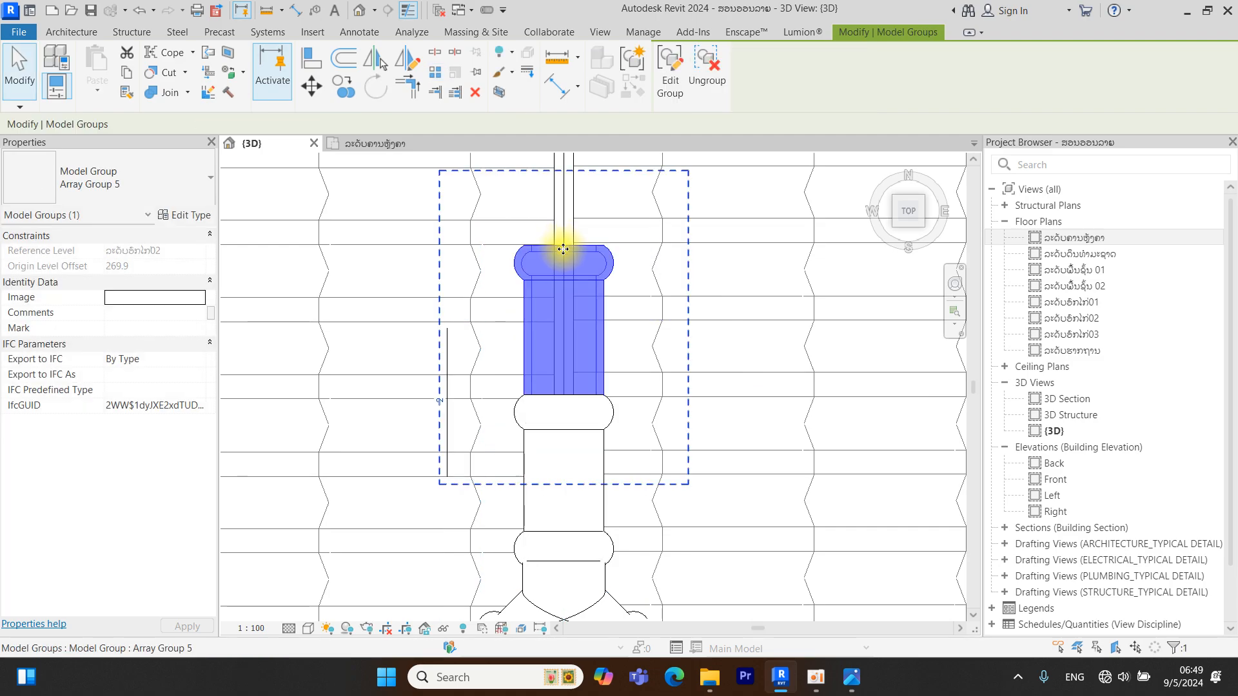
# Set the left vertical ridge's tile array count to 6
pyautogui.scroll(-2, 548, 277)
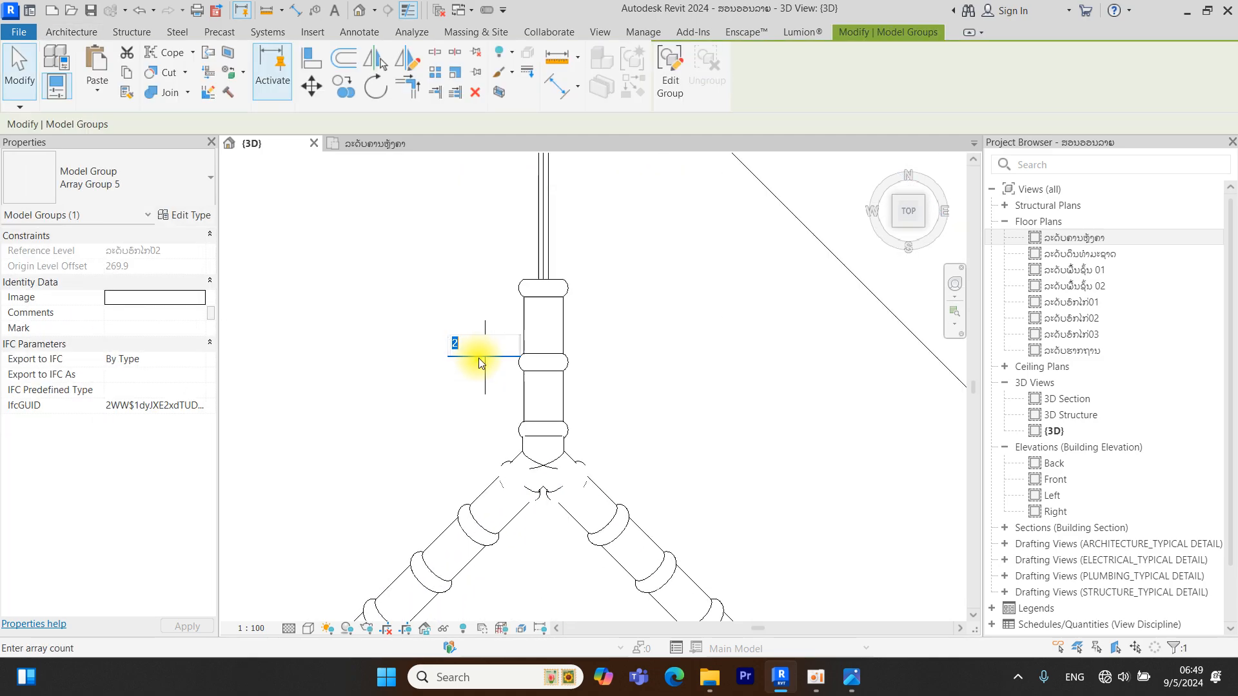
pyautogui.scroll(-5, 478, 357)
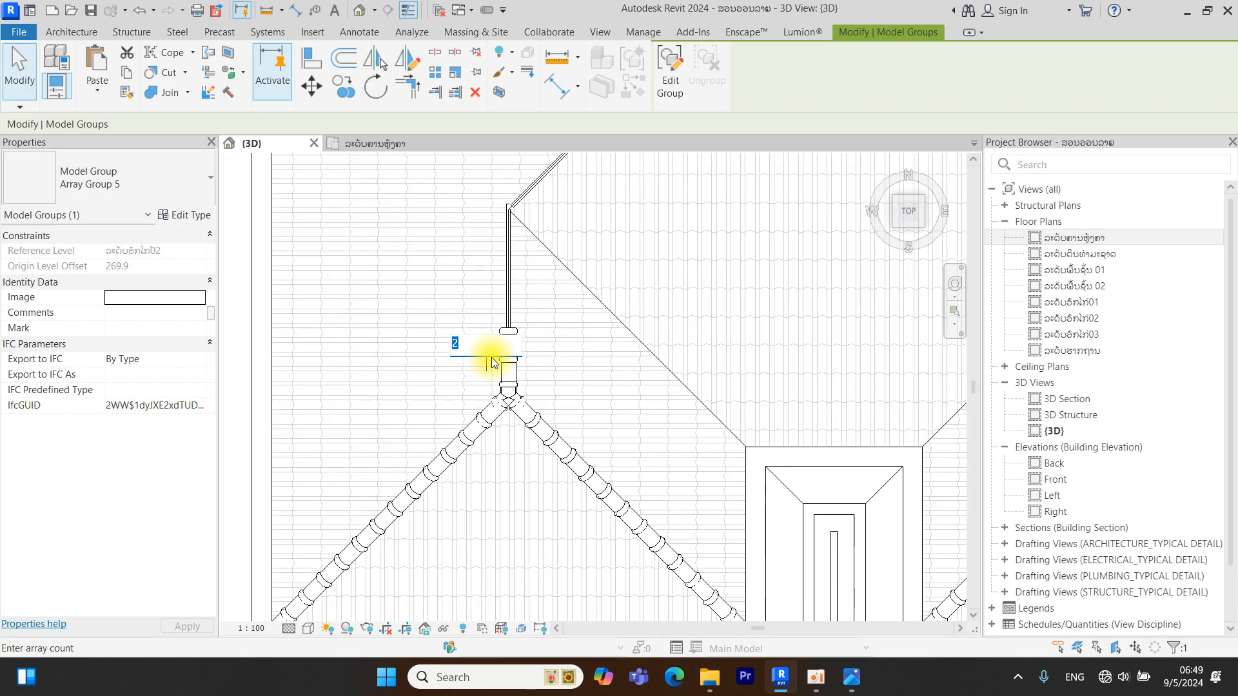
pyautogui.write('4')
pyautogui.press('Return')
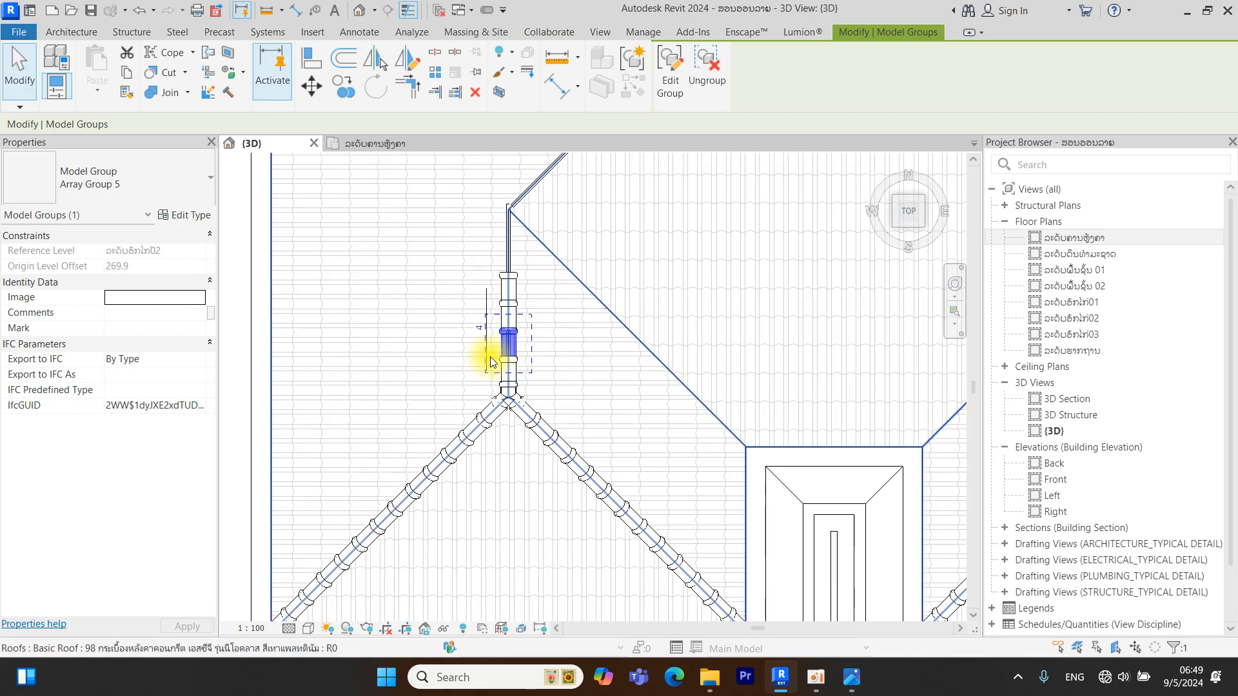
pyautogui.click(477, 324)
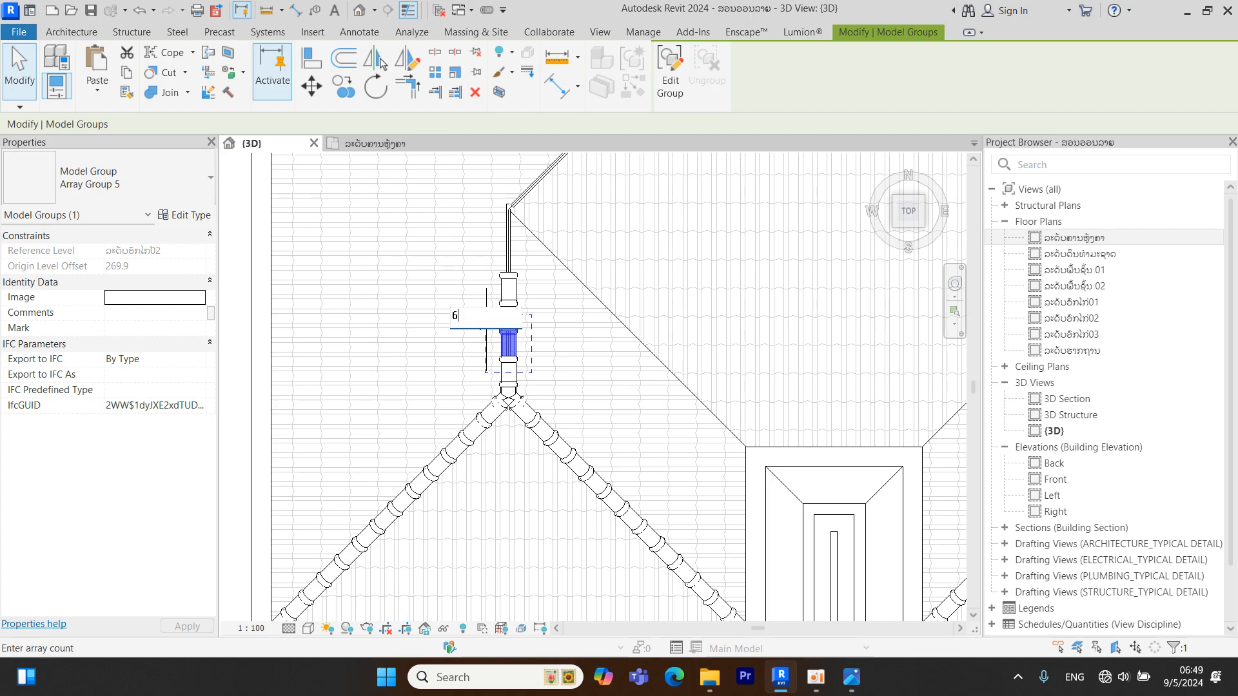
pyautogui.press('Return')
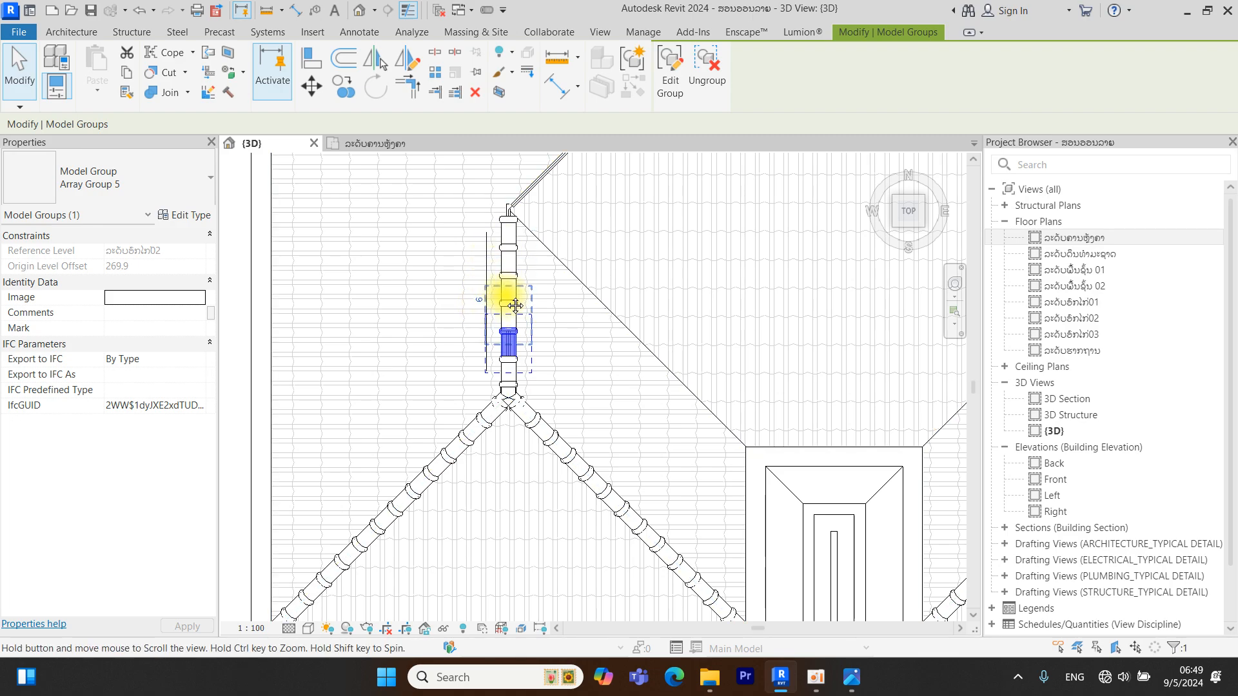
pyautogui.moveTo(515, 303); pyautogui.dragTo(501, 370, button='middle')
pyautogui.press('Escape')
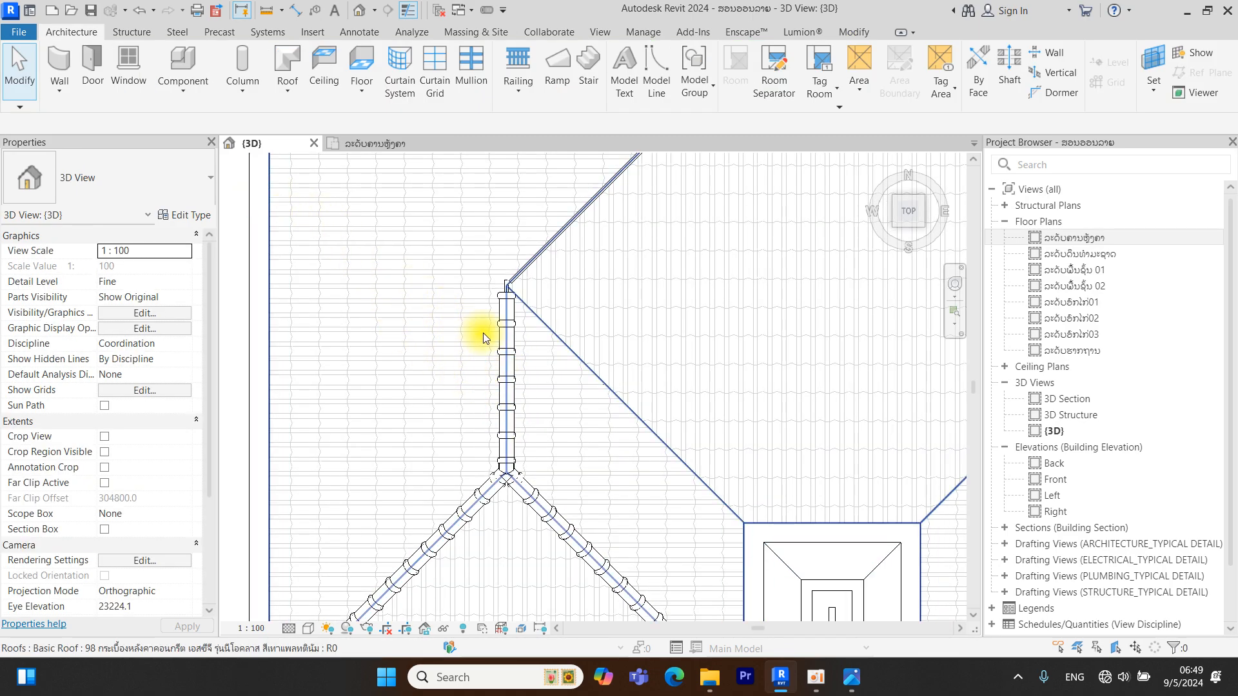
# Select all tiles of the left vertical ridge's array and mirror a copy to the right ridge about the roof's vertical centre axis
pyautogui.click(514, 314)
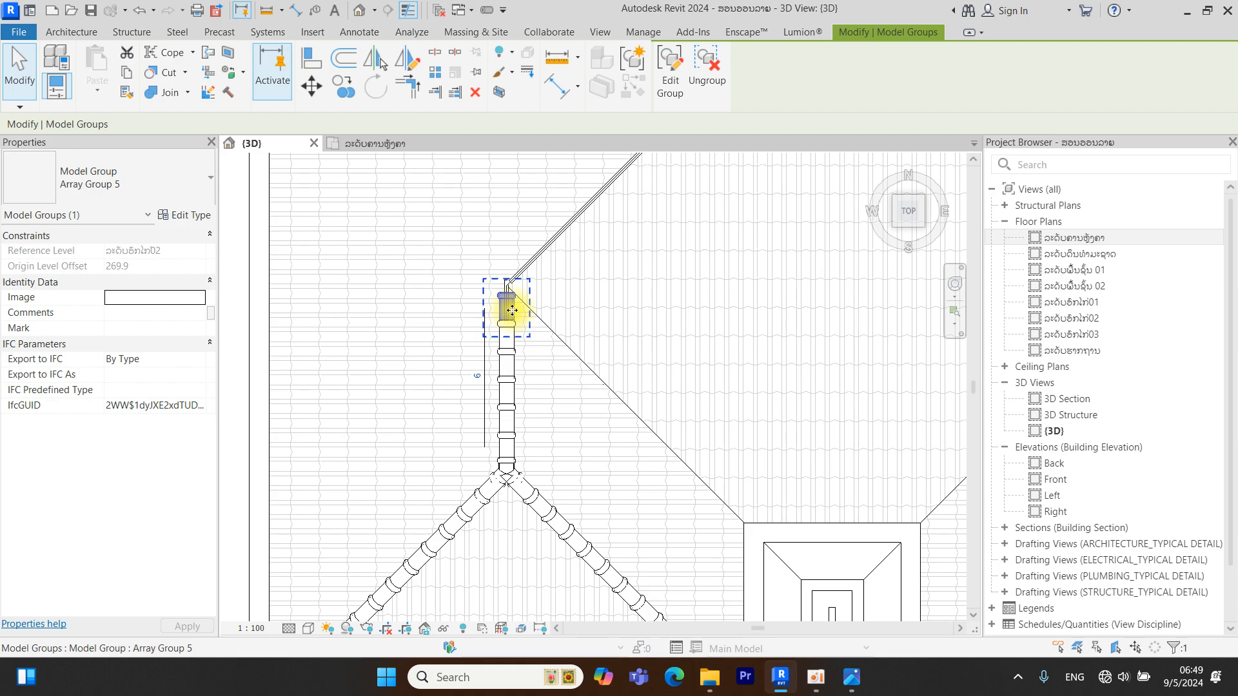
pyautogui.press('s')
pyautogui.press('a')
pyautogui.scroll(-3, 516, 316)
pyautogui.click(408, 67)
pyautogui.scroll(6, 677, 351)
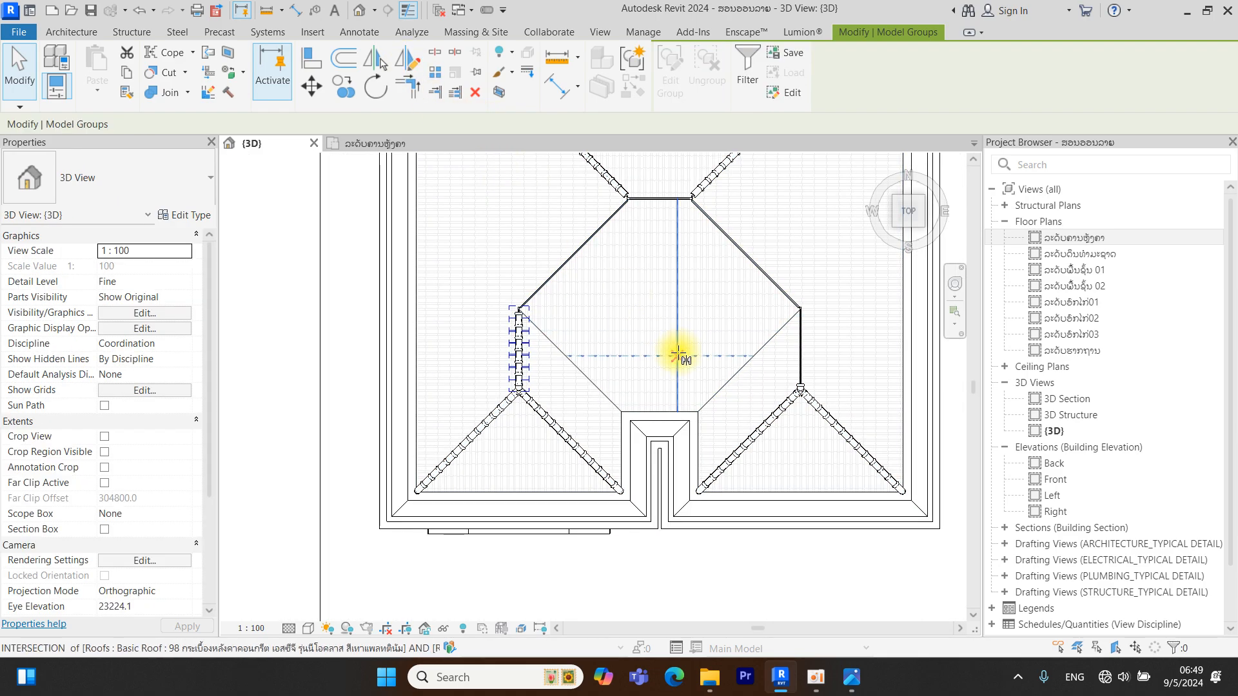
pyautogui.click(649, 491)
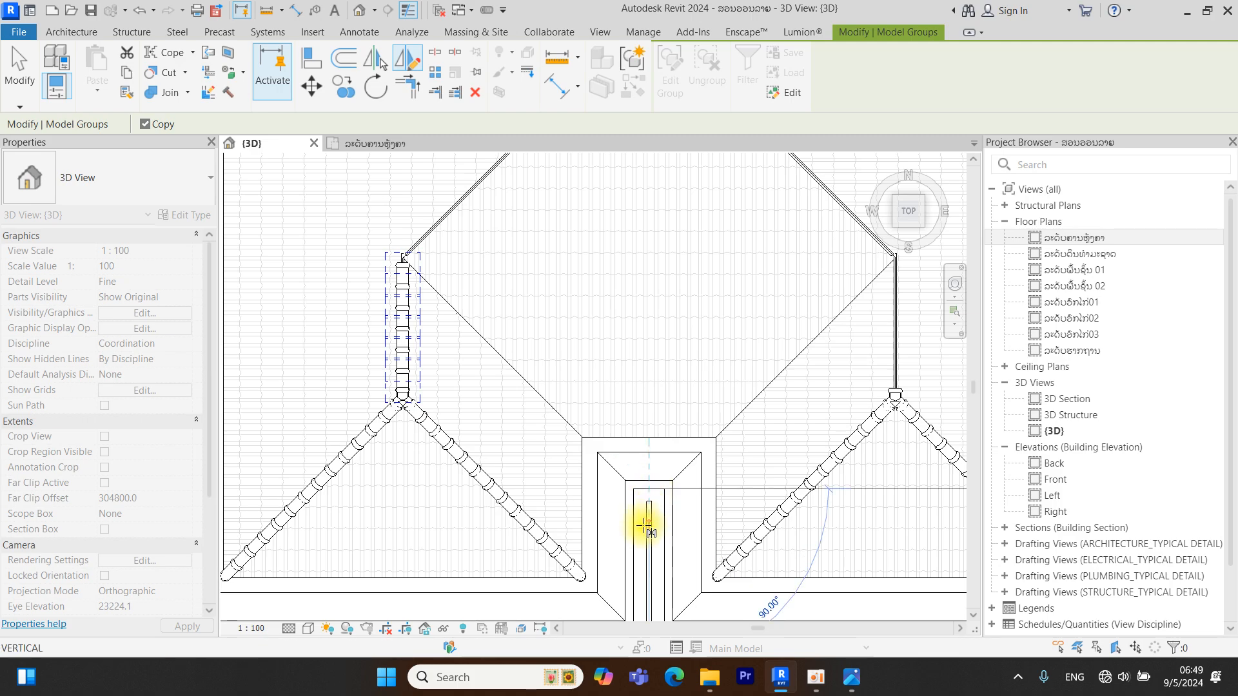
pyautogui.click(643, 527)
pyautogui.press('Escape')
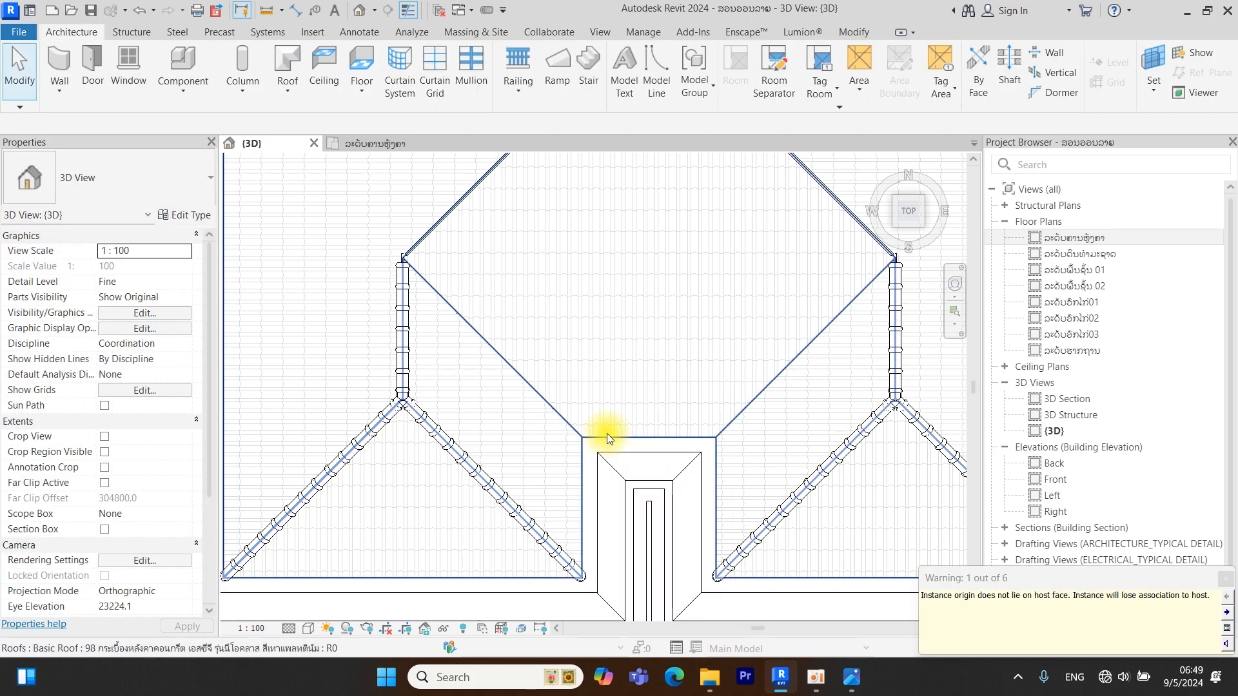
# Nudge the top tile of the left vertical ridge's array upward to stretch the array toward the ridge's upper end
pyautogui.moveTo(488, 385); pyautogui.dragTo(497, 397, button='middle')
pyautogui.scroll(4, 493, 387)
pyautogui.click(485, 361)
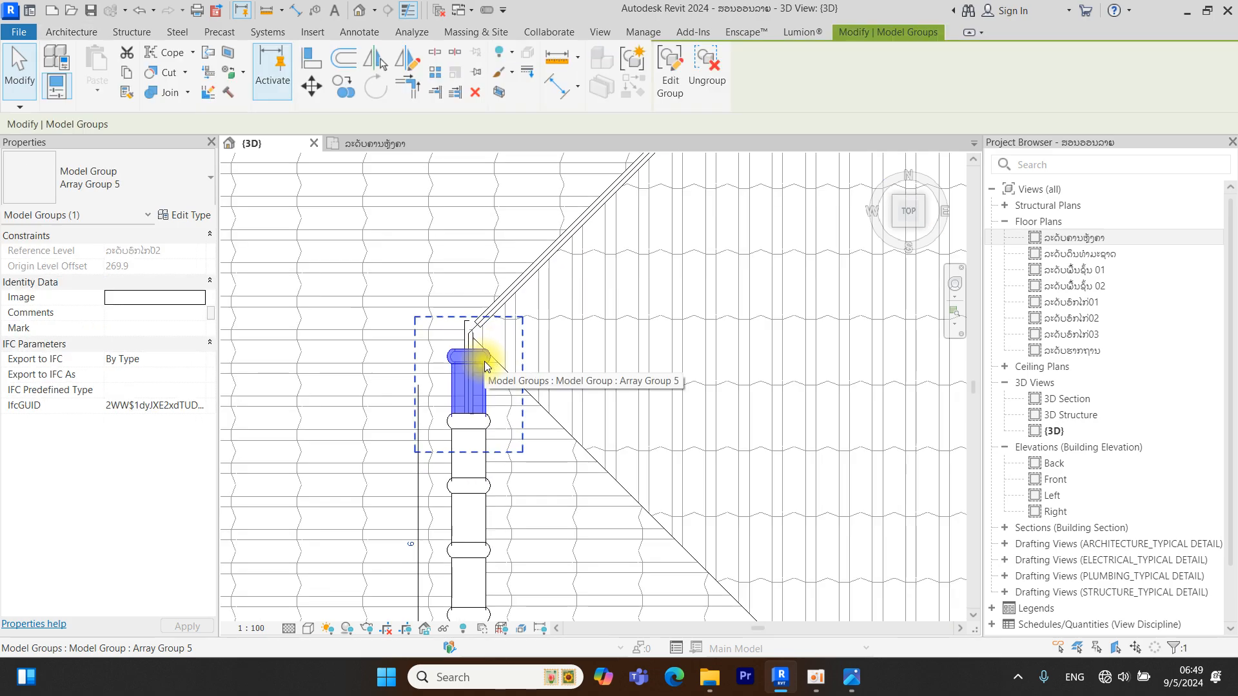
pyautogui.press('Up')
pyautogui.press('Up')
pyautogui.press('Up')
pyautogui.press('Up')
pyautogui.press('Up')
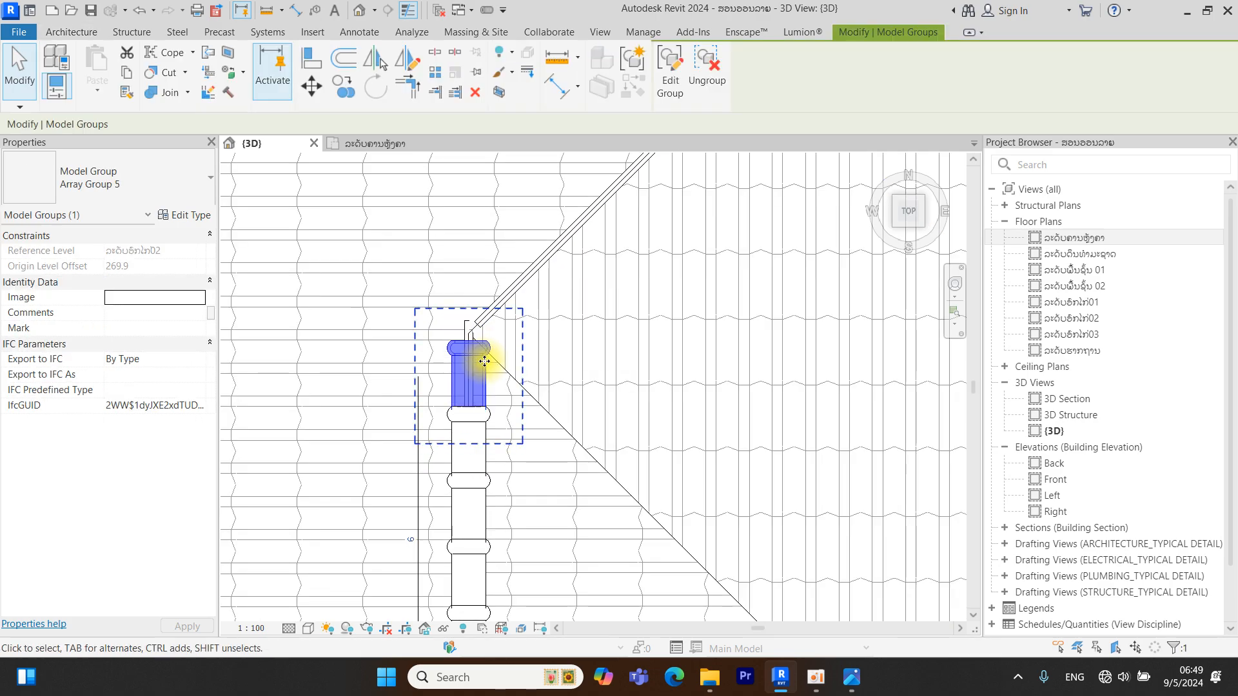
# Try to nudge only the top tile of the mirrored right vertical ridge upward, and undo the nudge
pyautogui.scroll(-4, 484, 361)
pyautogui.moveTo(791, 429); pyautogui.dragTo(363, 404, button='middle')
pyautogui.scroll(2, 540, 351)
pyautogui.click(569, 356)
pyautogui.press('Up')
pyautogui.press('Up')
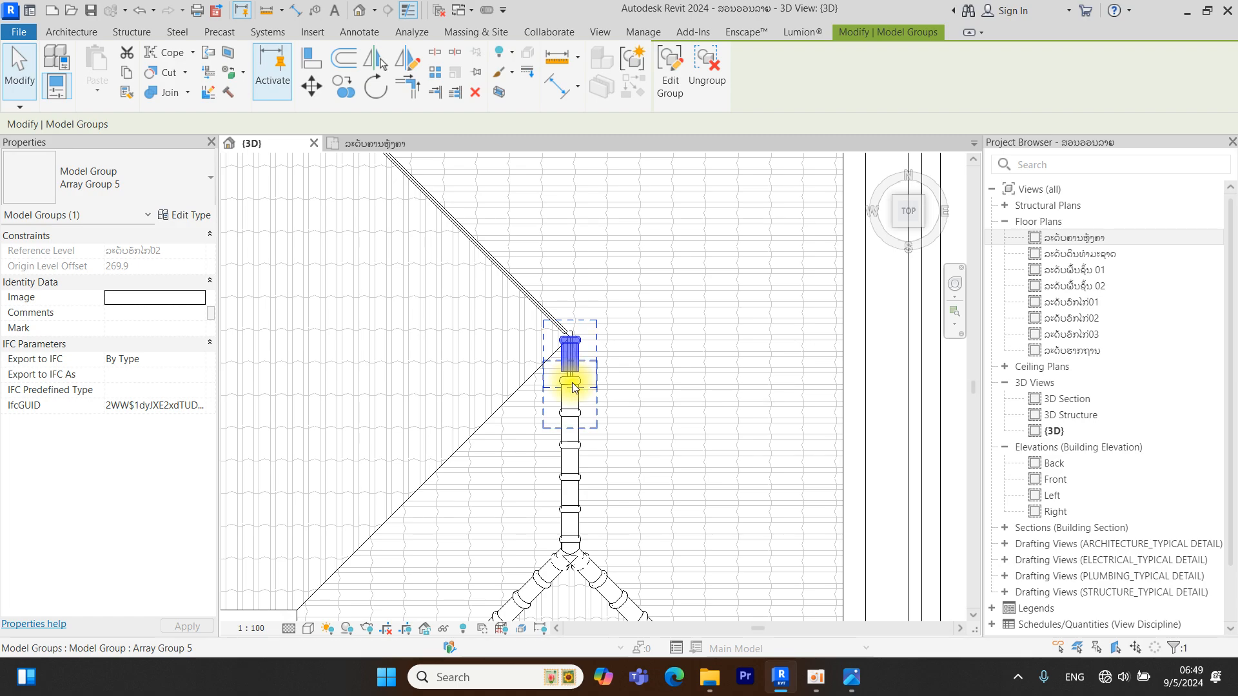
pyautogui.hotkey('ctrl', 'z')
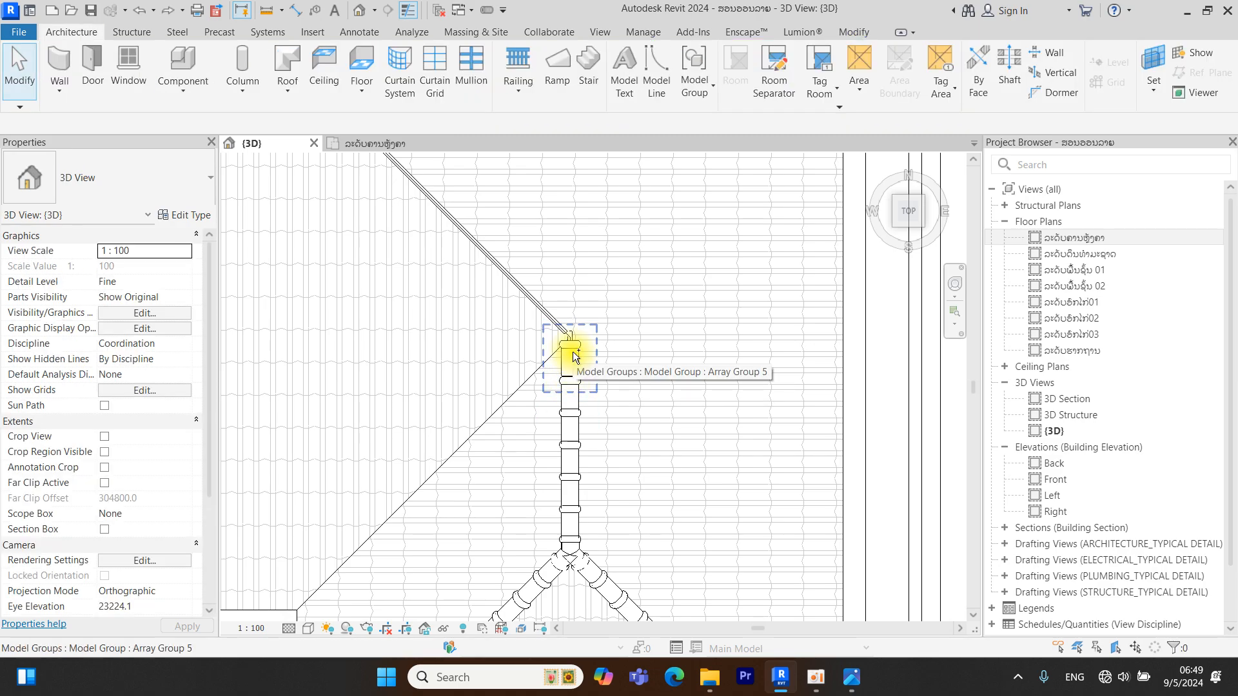
# Select all six Ridge tiles on the right vertical ridge and nudge them up together
pyautogui.click(574, 357)
pyautogui.keyDown('ctrl'); pyautogui.click(571, 424); pyautogui.keyUp('ctrl')
pyautogui.keyDown('ctrl'); pyautogui.click(571, 493); pyautogui.keyUp('ctrl')
pyautogui.keyDown('ctrl'); pyautogui.click(574, 511); pyautogui.keyUp('ctrl')
pyautogui.press('Up')
pyautogui.press('Up')
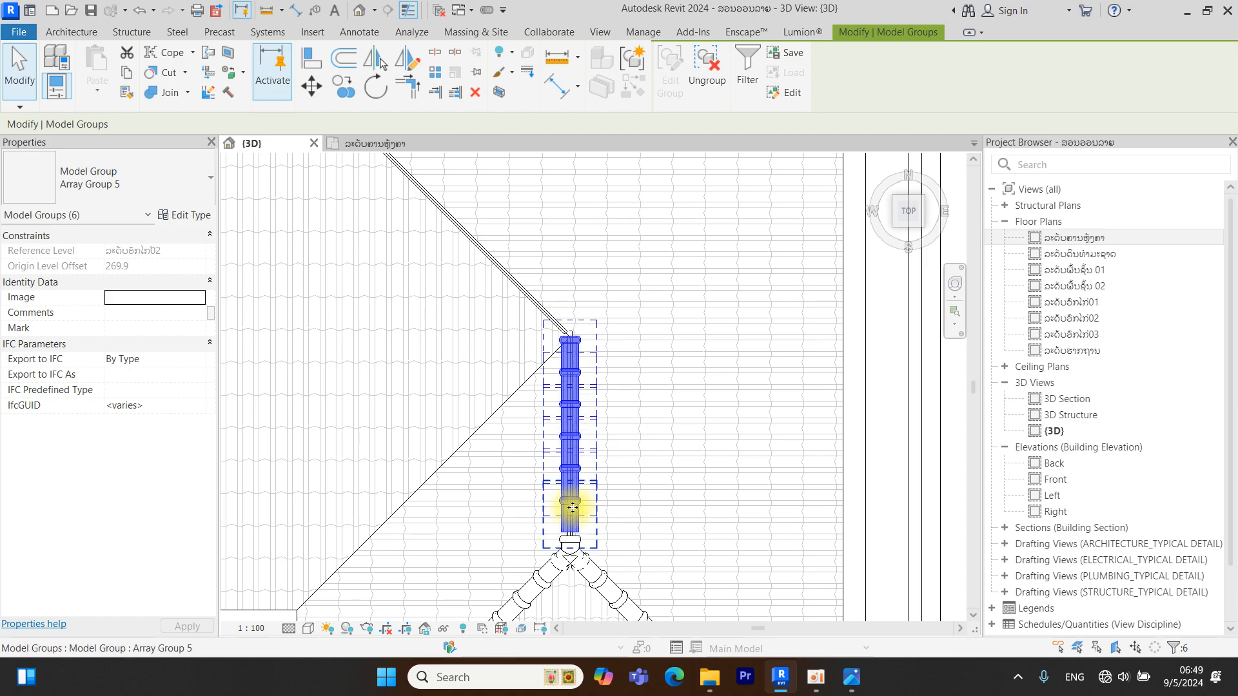
# Nudge the right vertical ridge's tiles down one increment each, working from the lowest tile up, keeping them evenly spaced
pyautogui.click(577, 521)
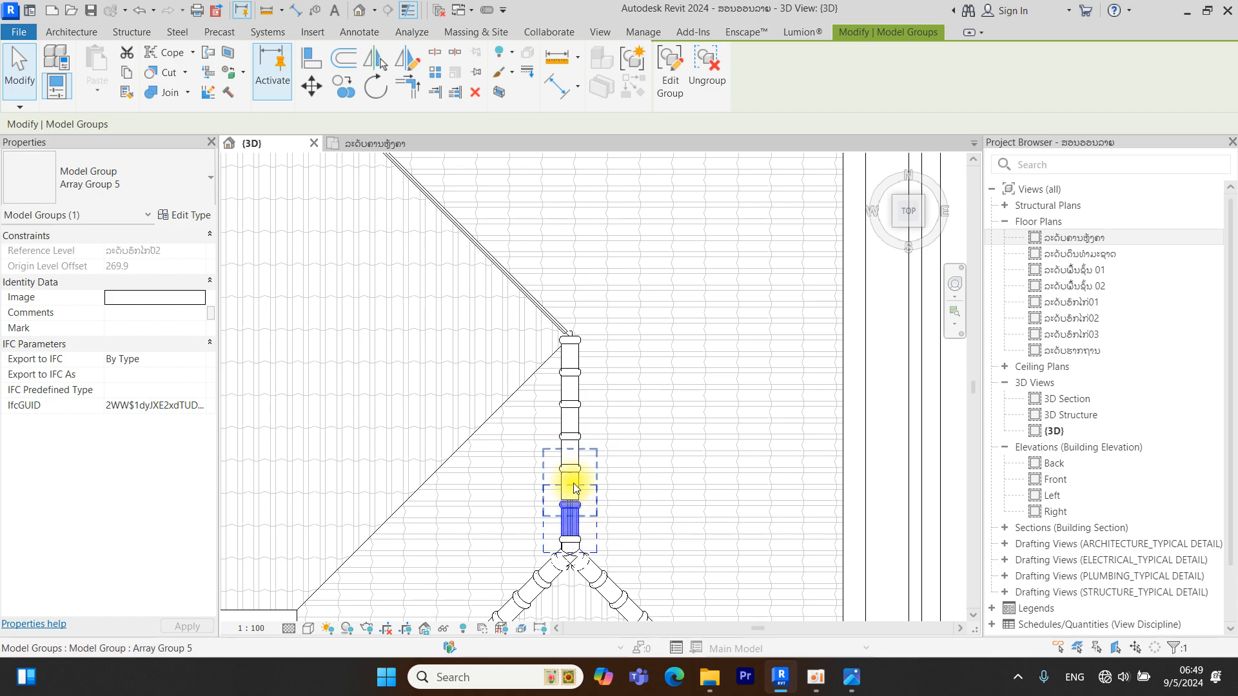
pyautogui.click(566, 459)
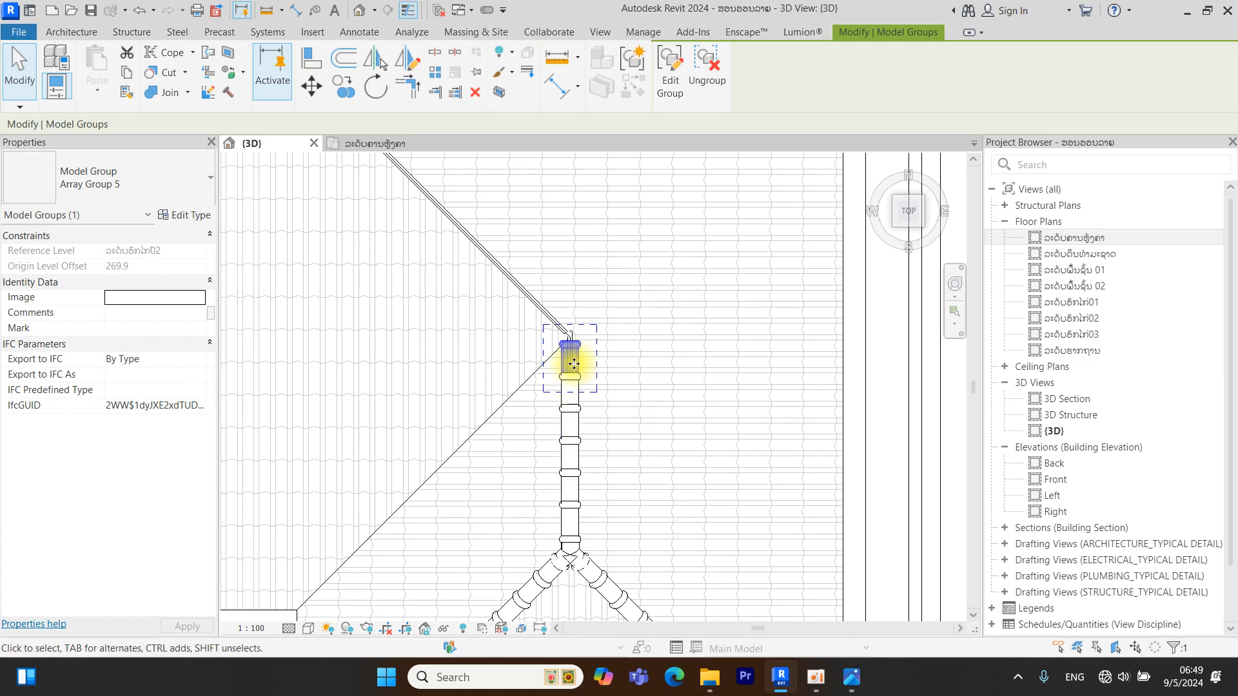
pyautogui.scroll(2, 567, 539)
pyautogui.click(567, 522)
pyautogui.scroll(-3, 576, 258)
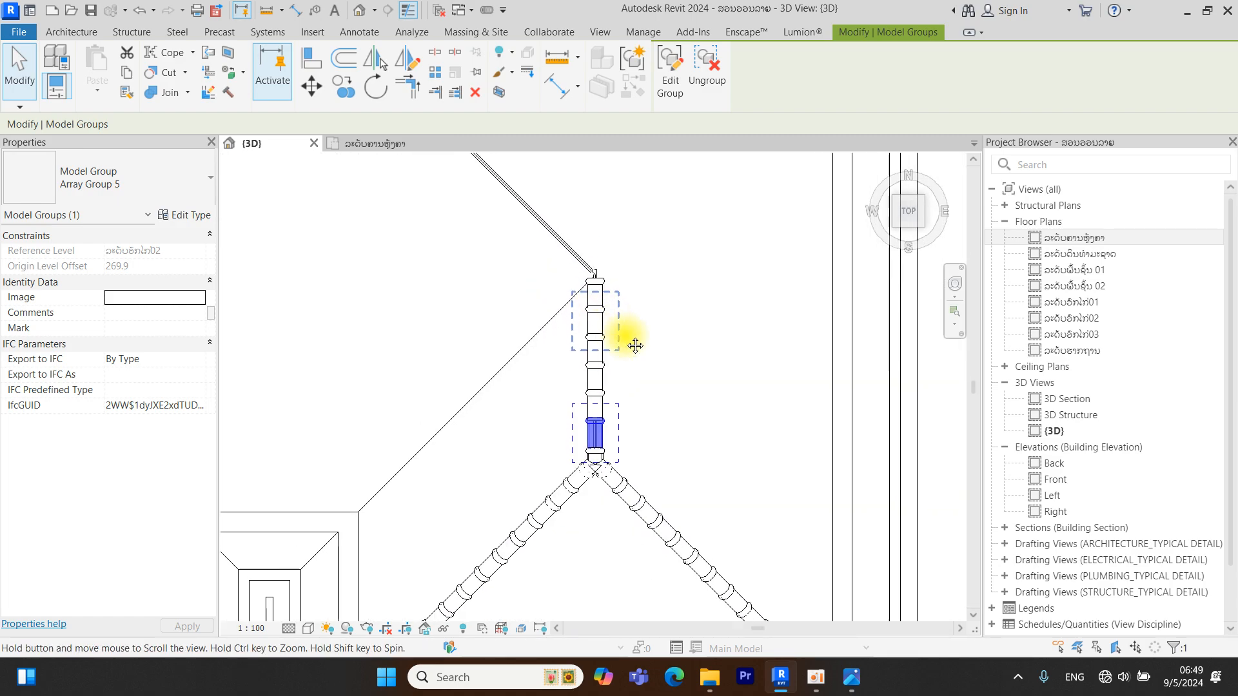
# Ungroup the array group holding the top Ridge tile of the right vertical ridge
pyautogui.click(787, 350)
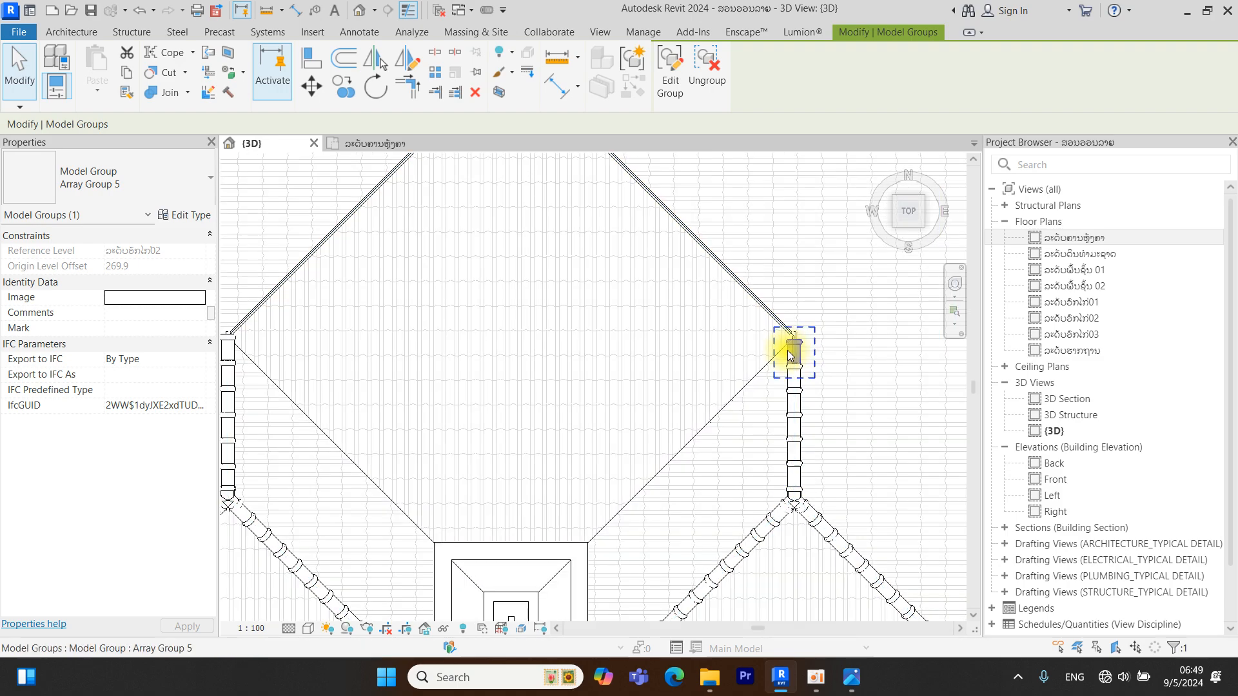
pyautogui.click(699, 66)
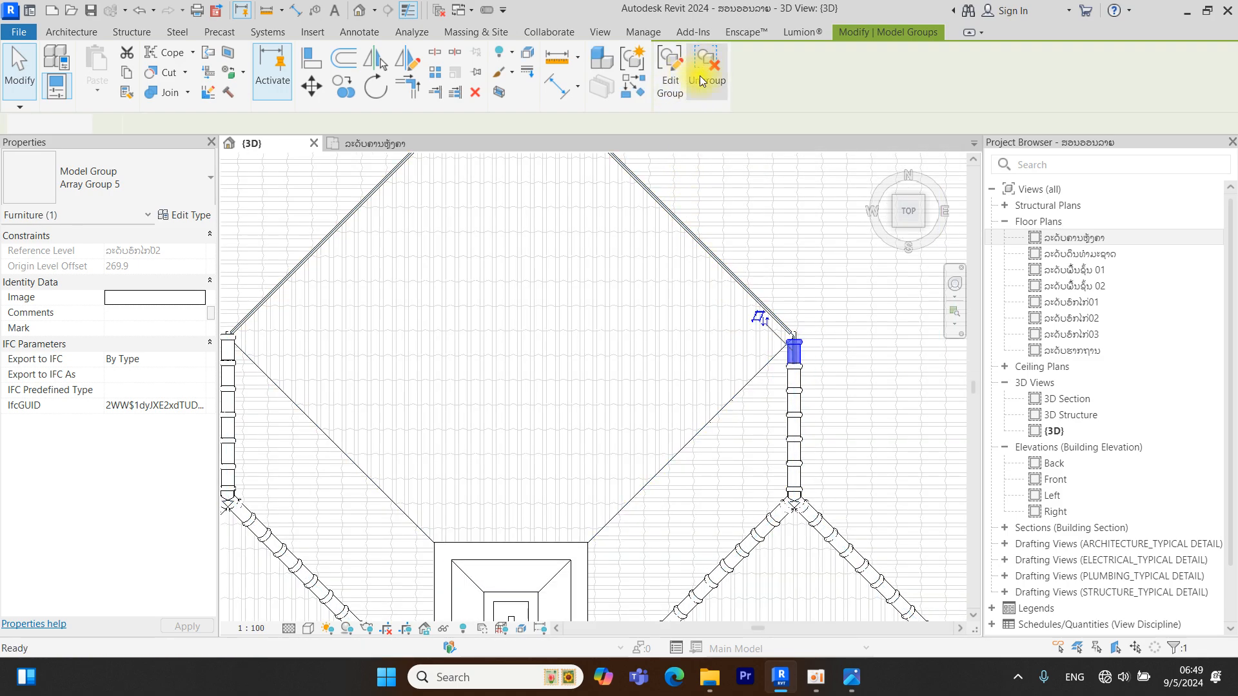
# Try placing similar CPAC Monier Ridge tiles, rotated in line, at the lower end of the upper right diagonal ridge
pyautogui.click(643, 83)
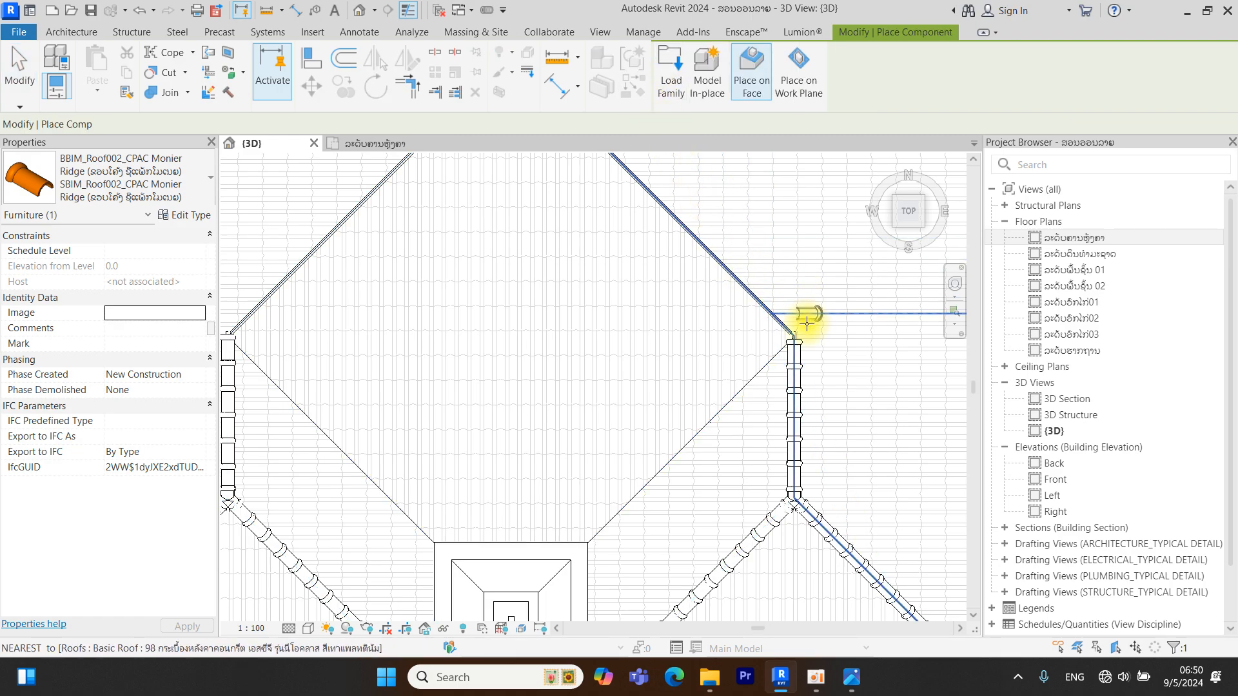
pyautogui.scroll(5, 799, 323)
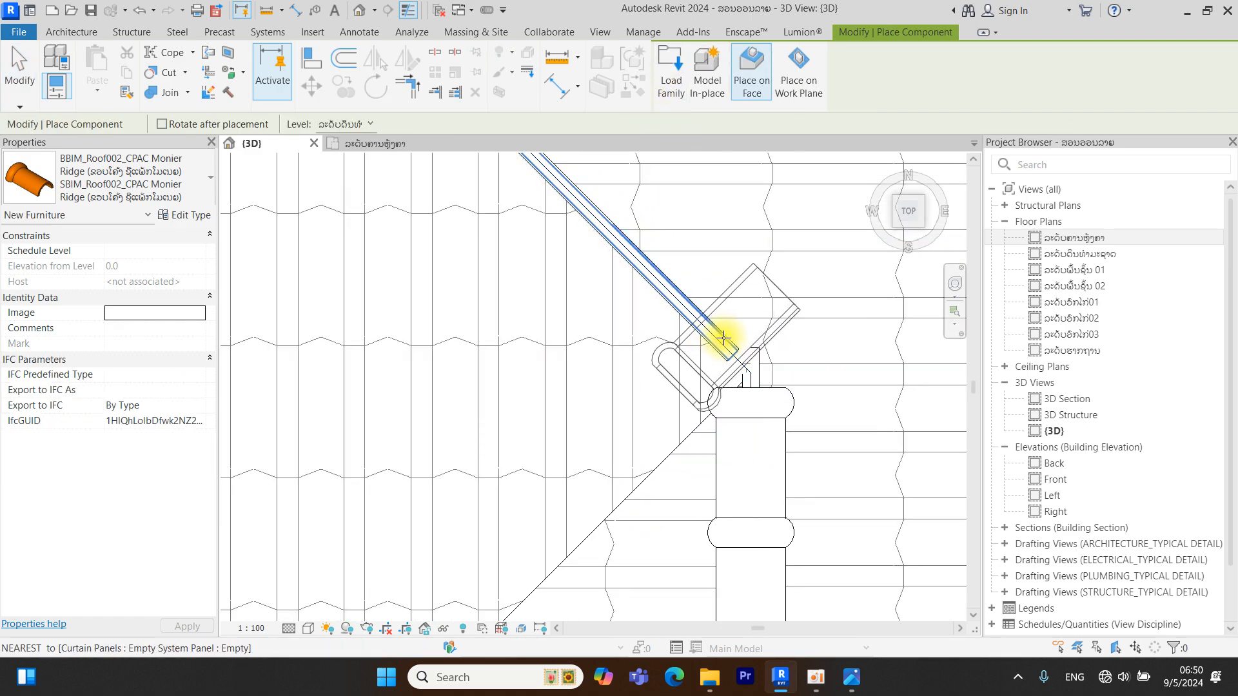
pyautogui.press('space')
pyautogui.press('space')
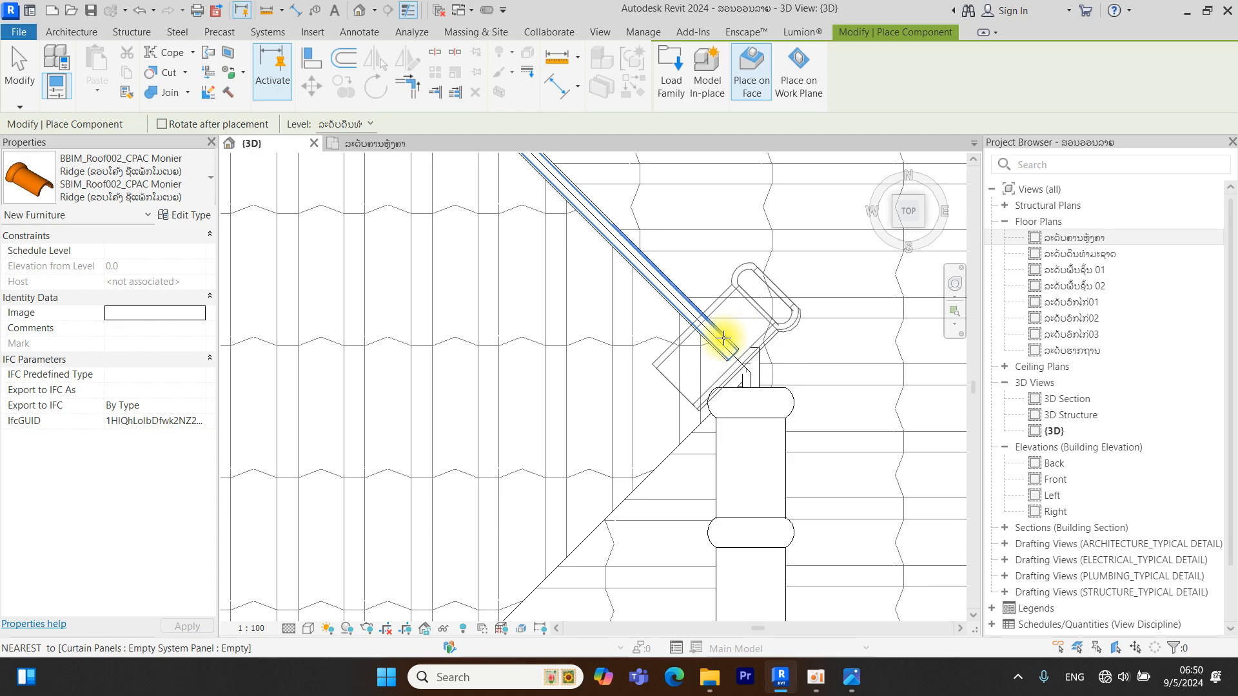
pyautogui.press('space')
pyautogui.press('space')
pyautogui.press('space')
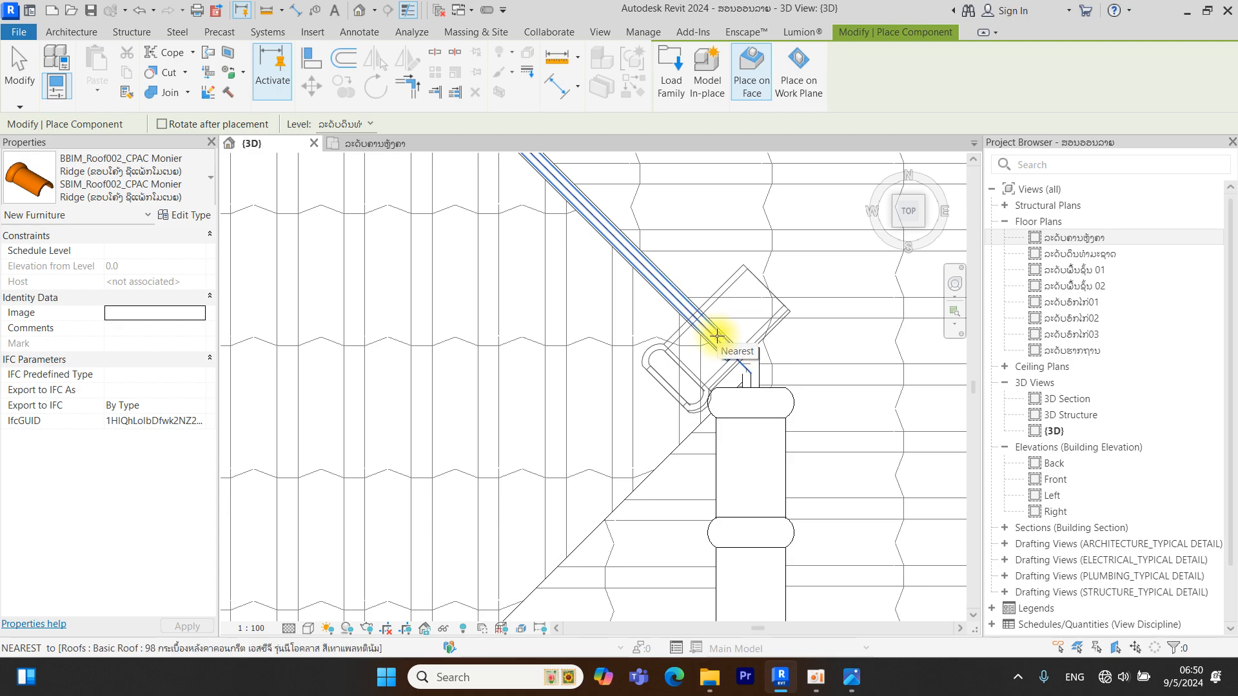
pyautogui.press('space')
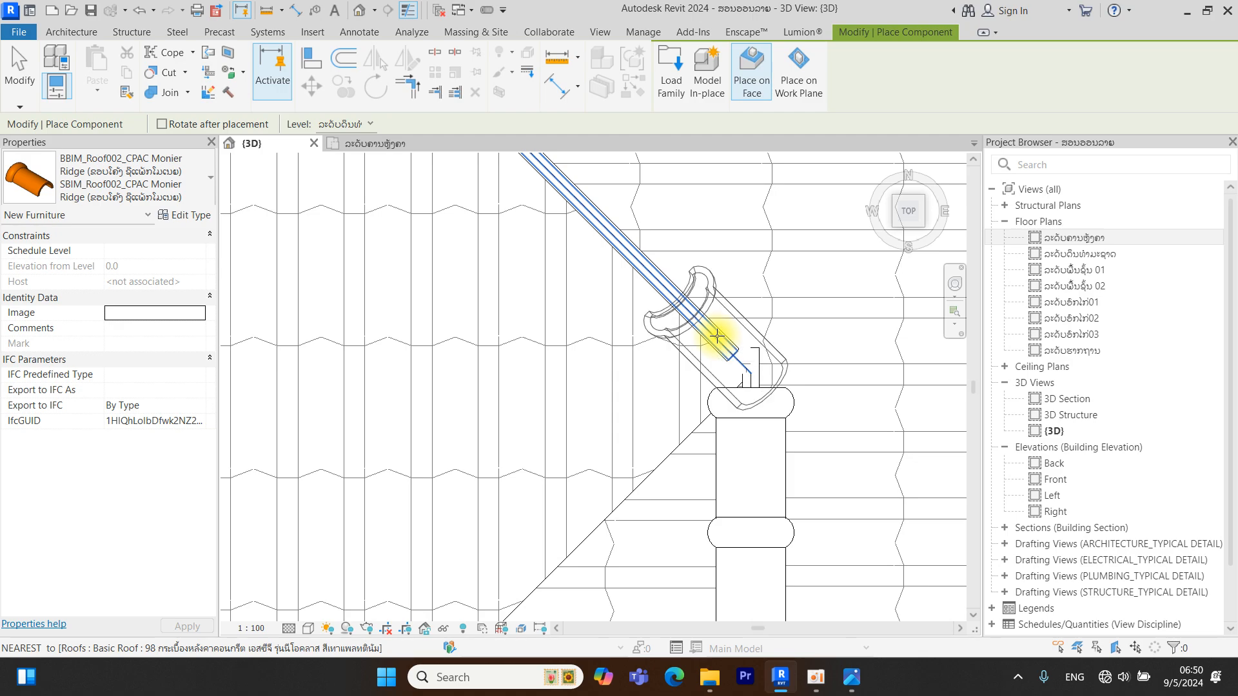
pyautogui.click(702, 343)
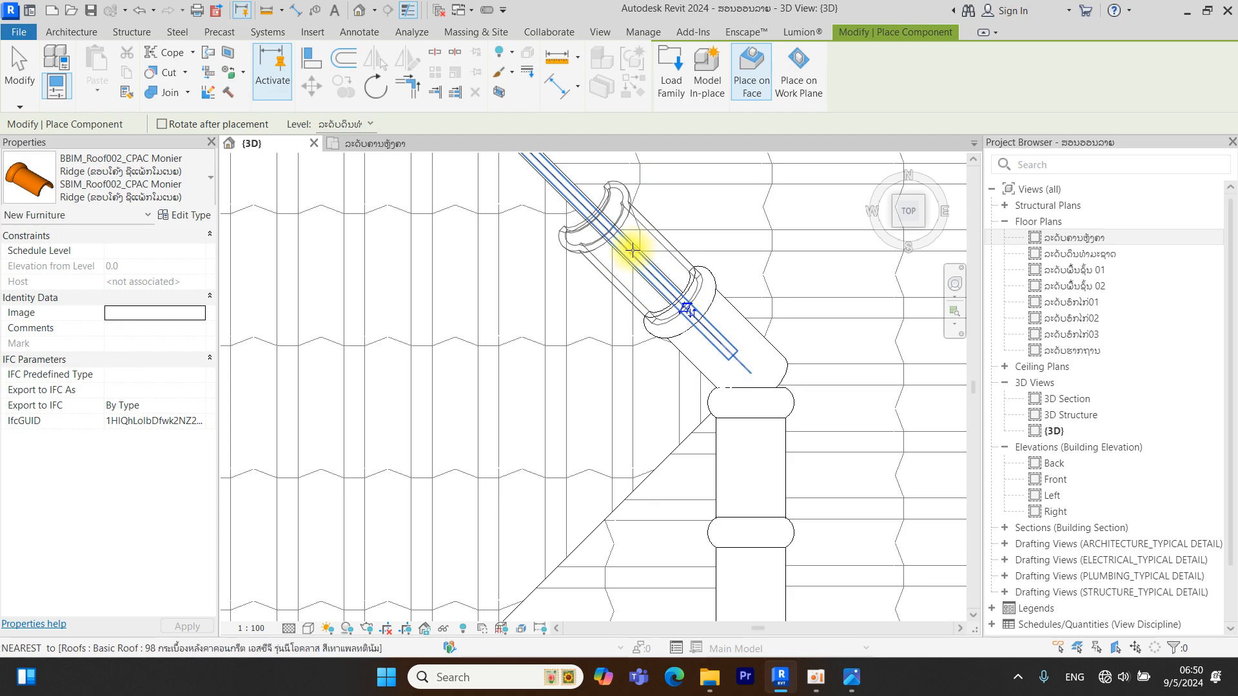
pyautogui.click(633, 252)
# Try adding further Ridge tiles above the first ones on the right diagonal ridge, and delete the last tile placed
pyautogui.scroll(-2, 638, 254)
pyautogui.moveTo(672, 313); pyautogui.dragTo(783, 438, button='middle')
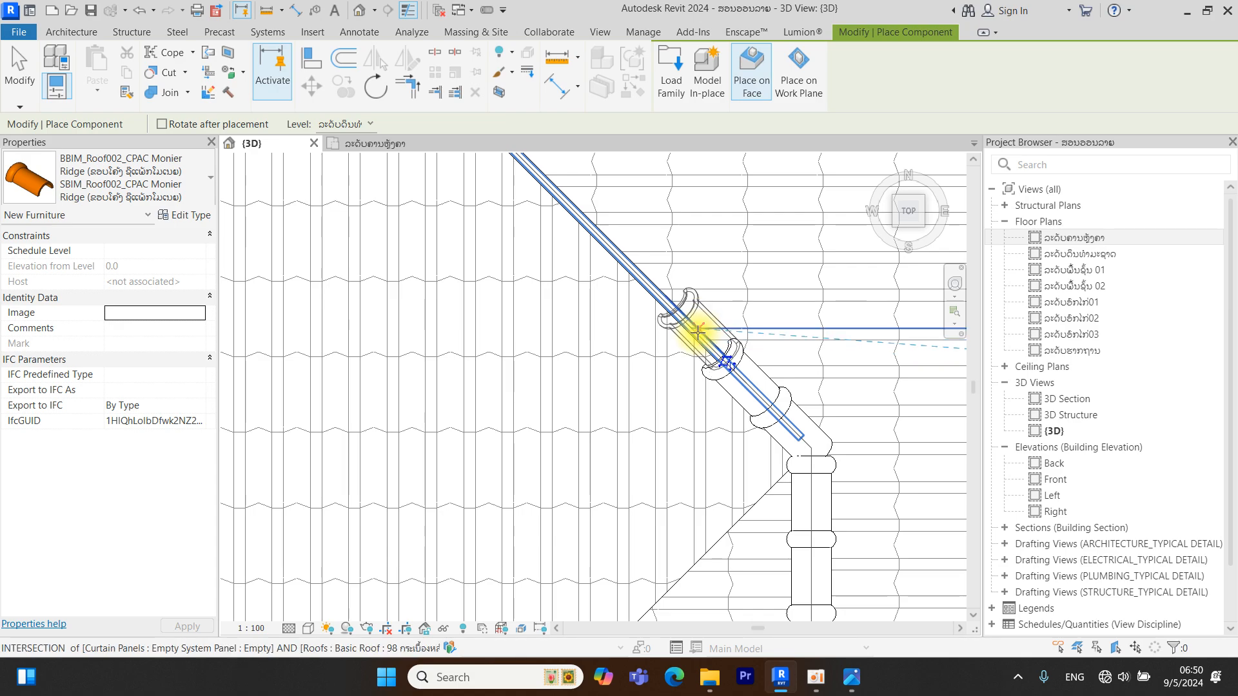
pyautogui.scroll(4, 696, 329)
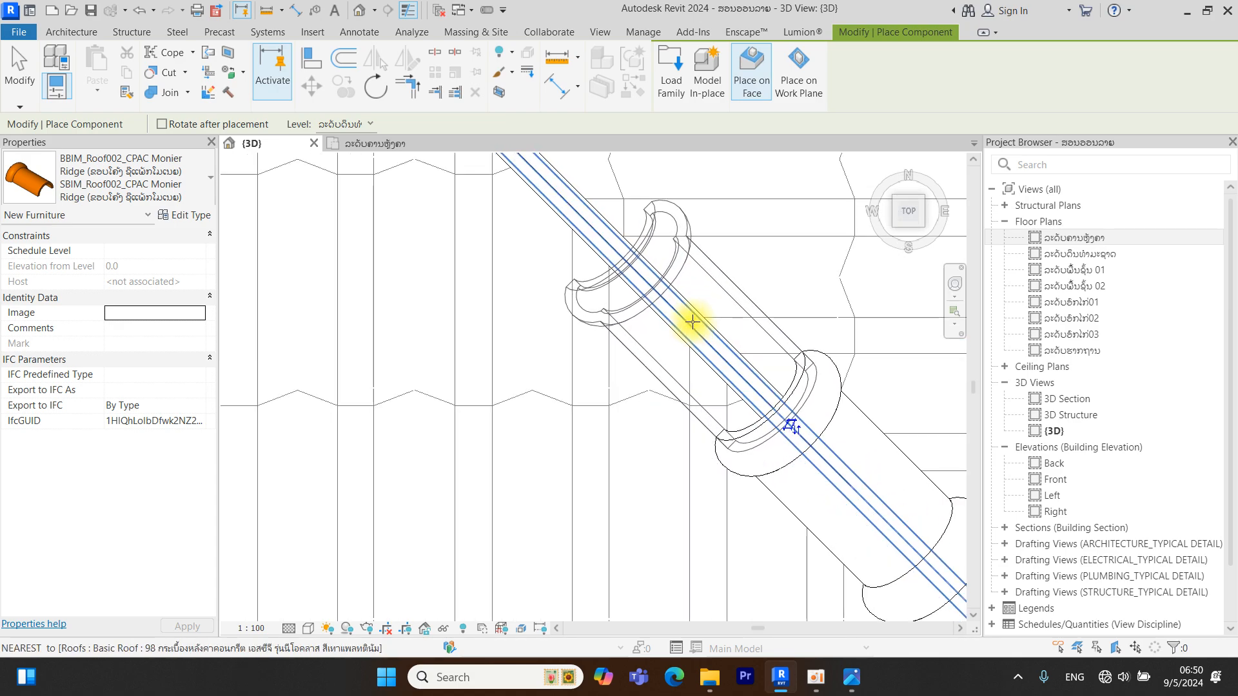
pyautogui.scroll(-3, 694, 326)
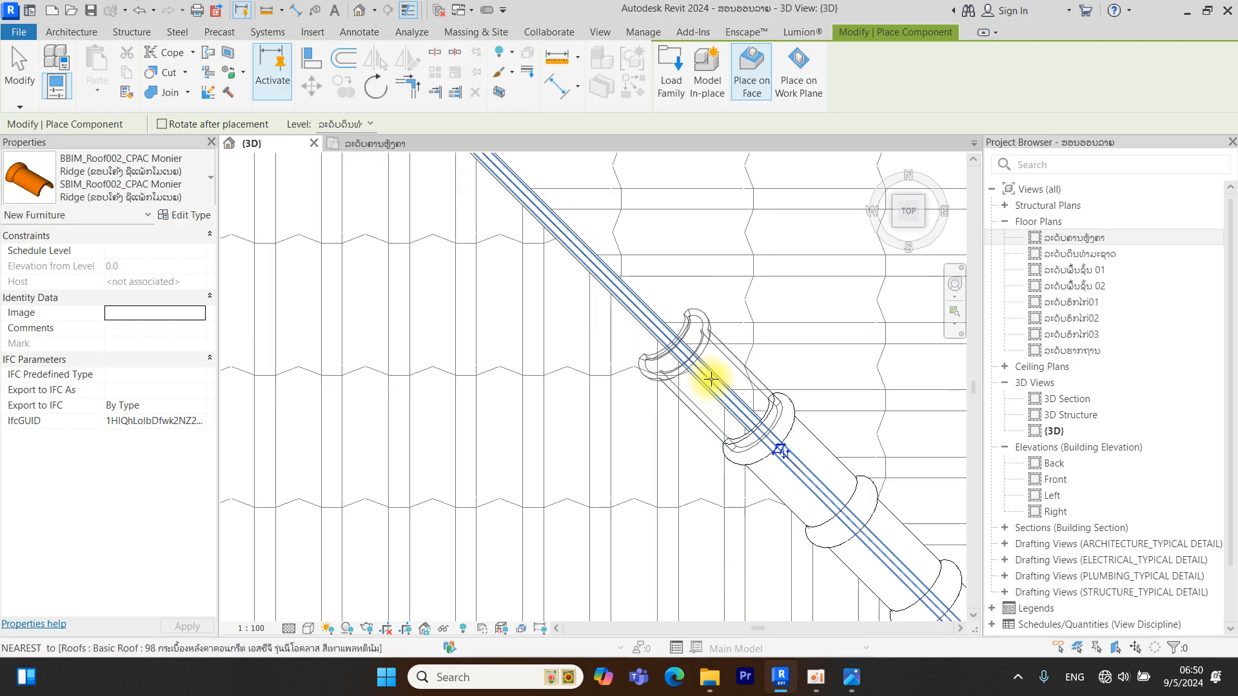
pyautogui.click(713, 382)
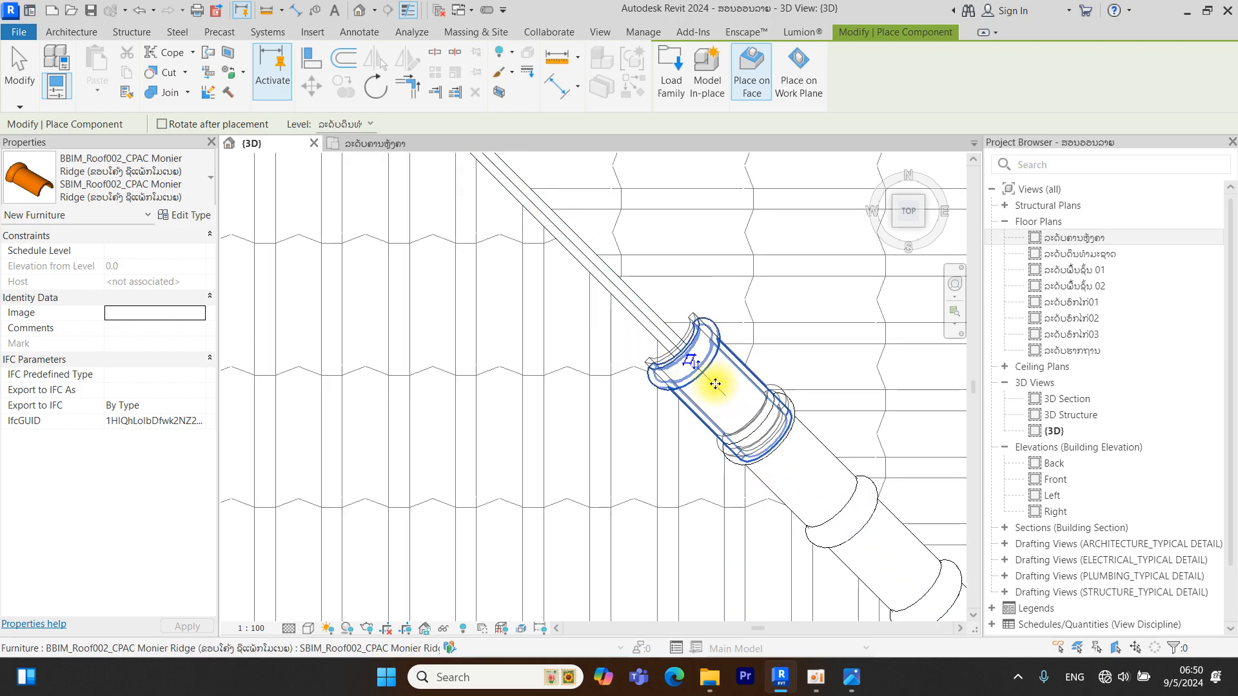
pyautogui.press('Escape')
pyautogui.click(689, 379)
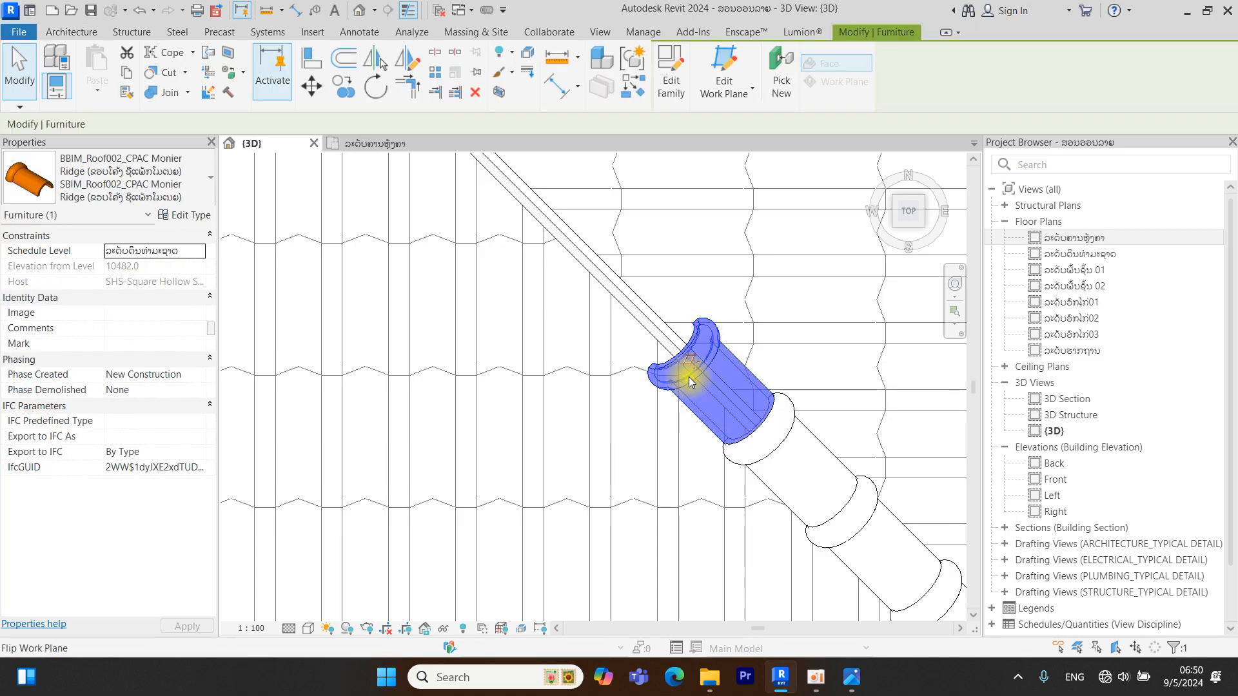
pyautogui.press('Delete')
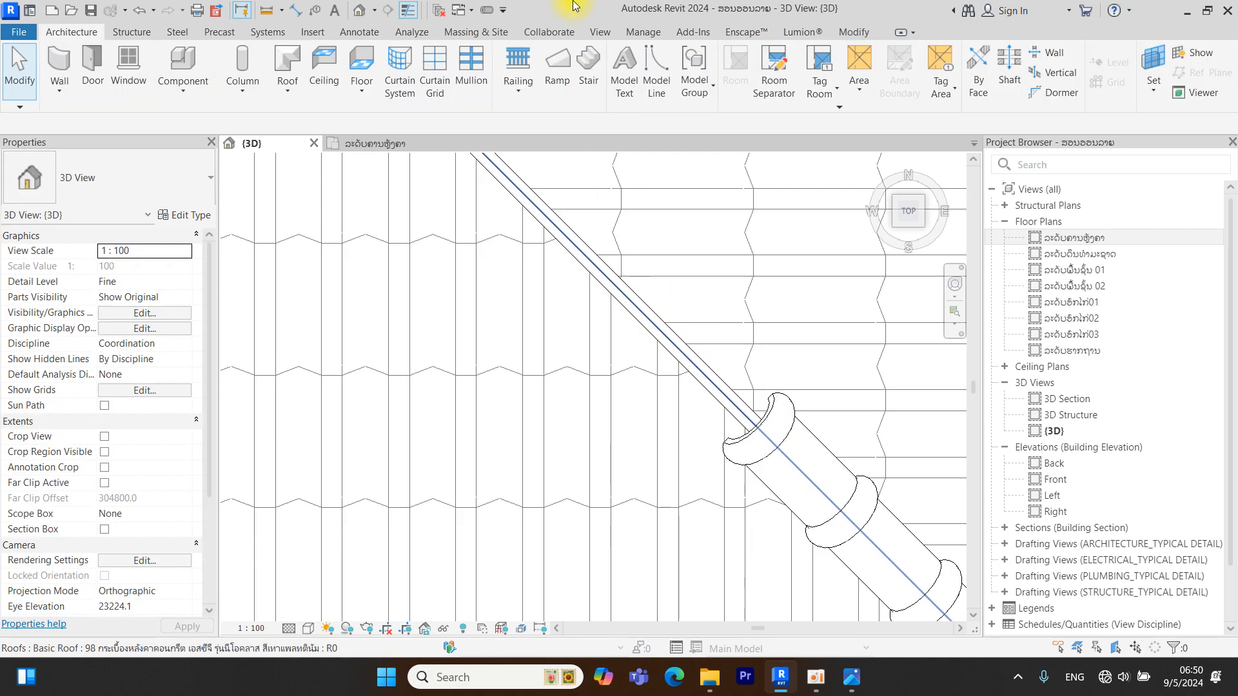
pyautogui.click(816, 676)
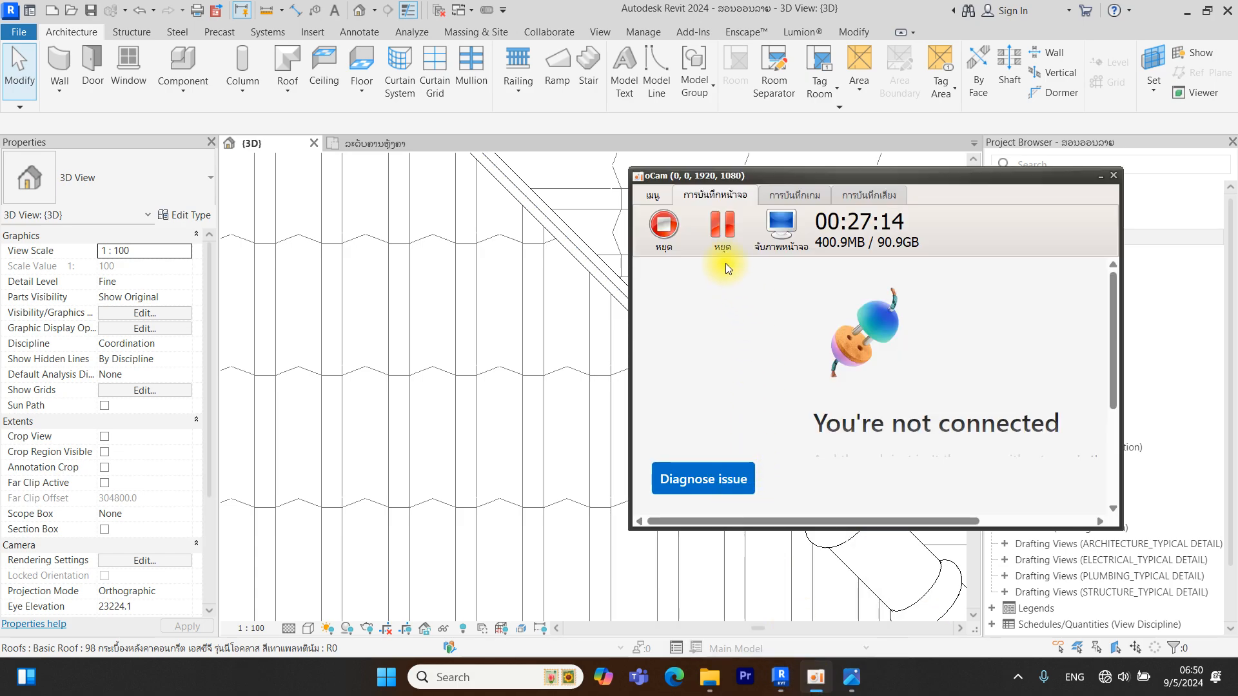
pyautogui.click(580, 310)
# Try placing a similar Ridge tile, rotated in line, directly above the uppermost tile on the right diagonal ridge
pyautogui.scroll(3, 705, 430)
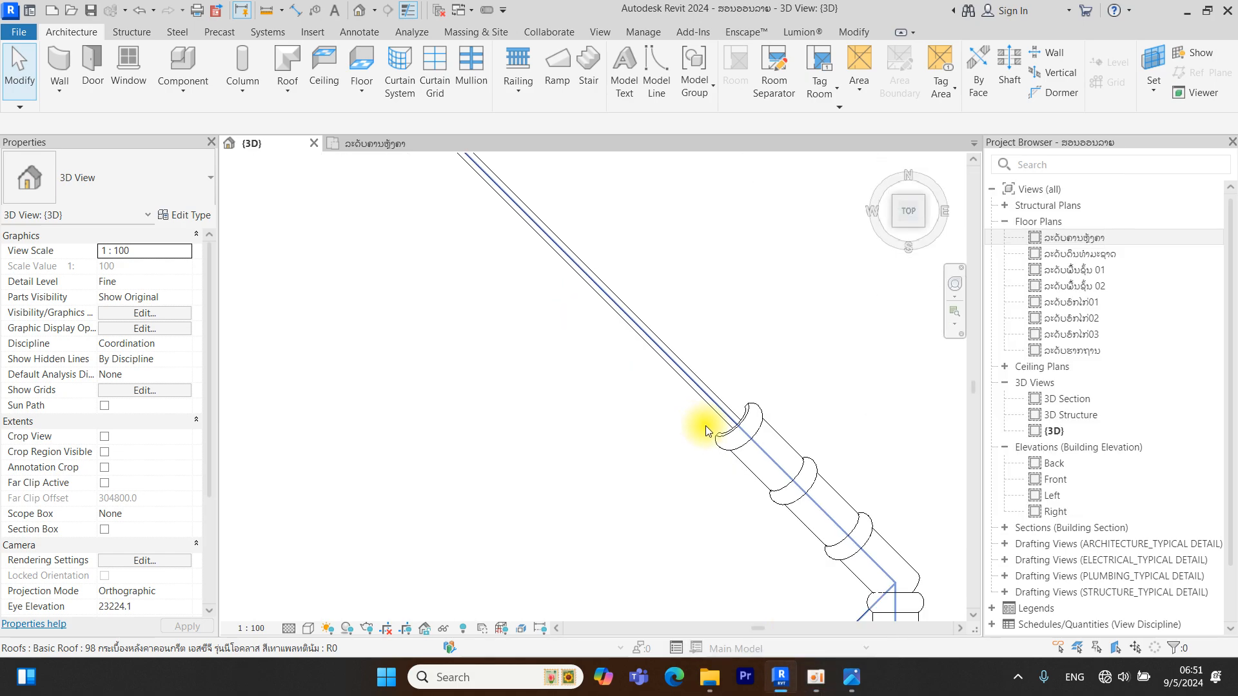
pyautogui.moveTo(706, 430); pyautogui.dragTo(656, 334, button='middle')
pyautogui.click(659, 339)
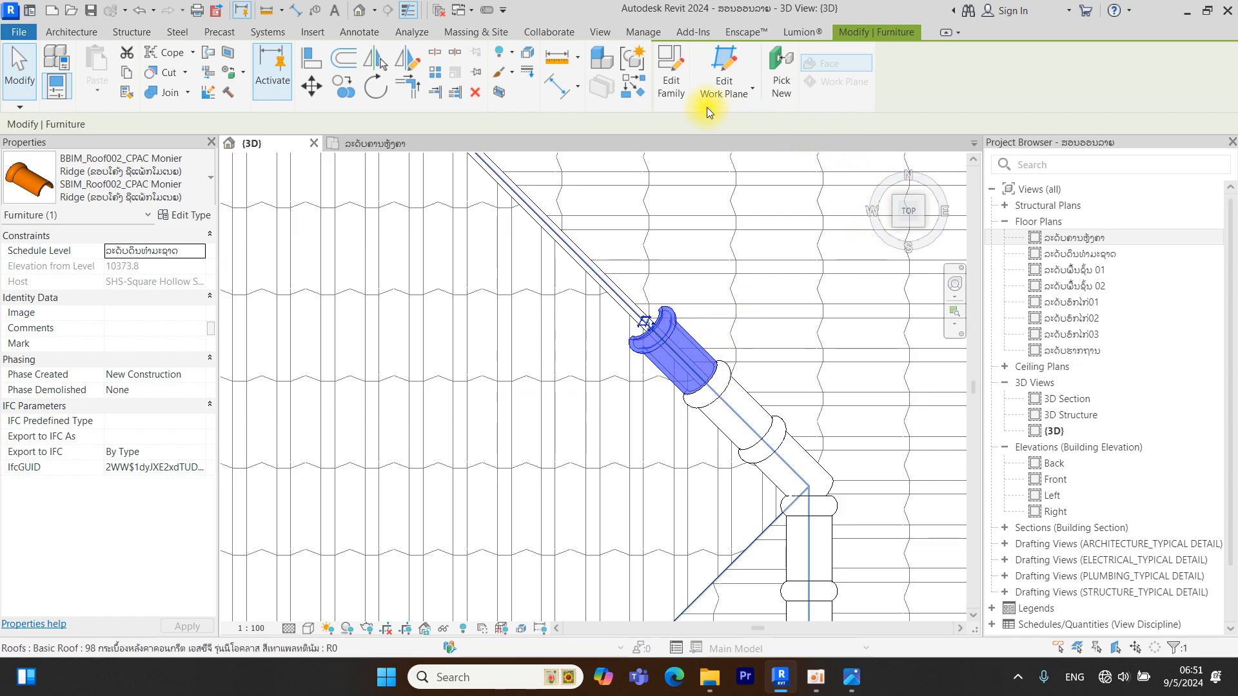
pyautogui.click(629, 86)
pyautogui.scroll(5, 645, 306)
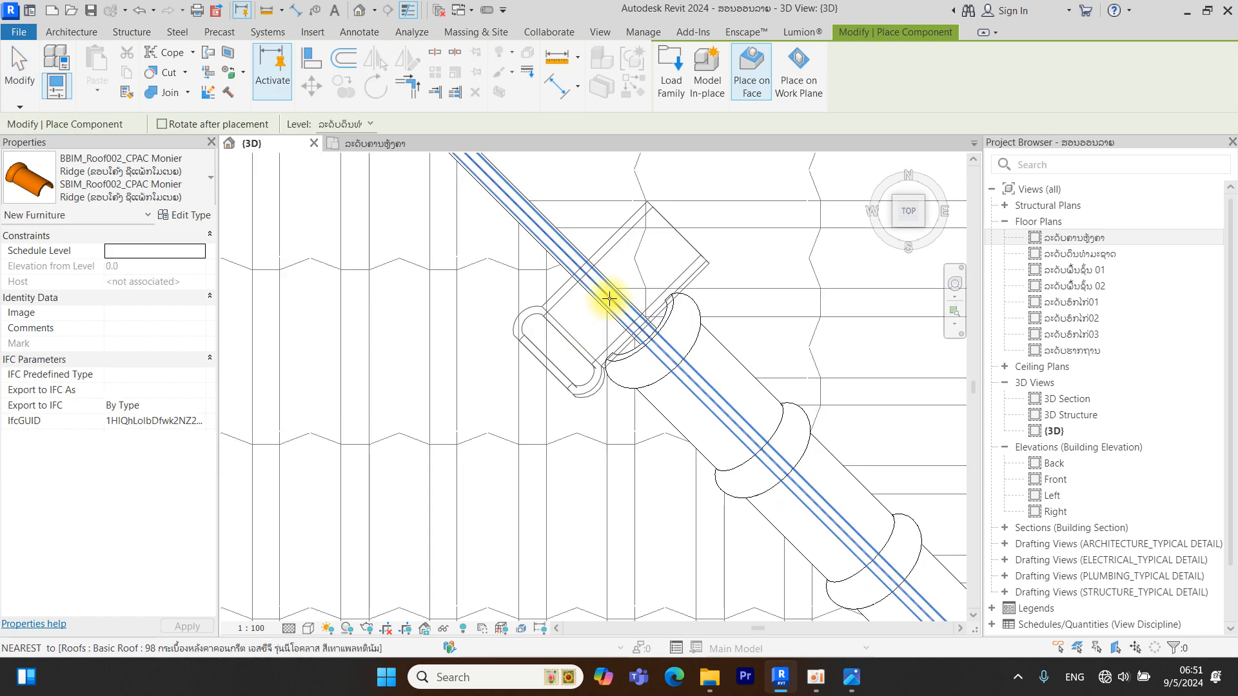
pyautogui.press('space')
pyautogui.press('space')
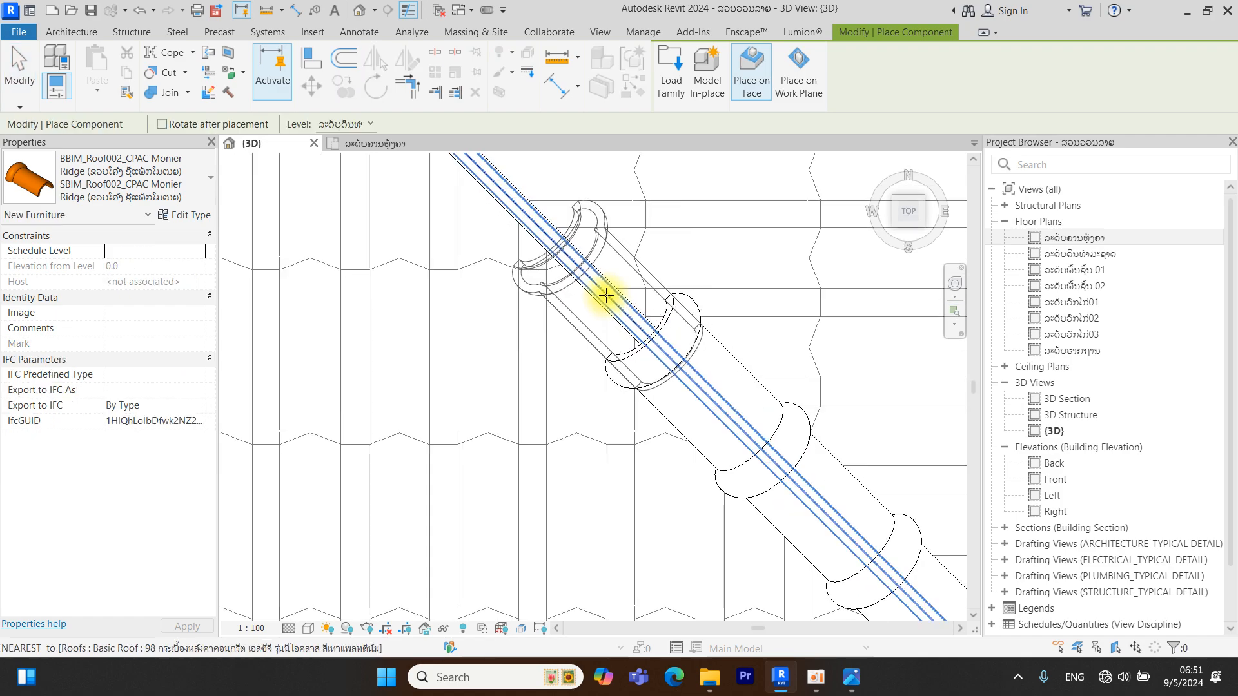
pyautogui.click(596, 286)
pyautogui.scroll(-2, 595, 286)
pyautogui.moveTo(595, 286); pyautogui.dragTo(715, 440, button='middle')
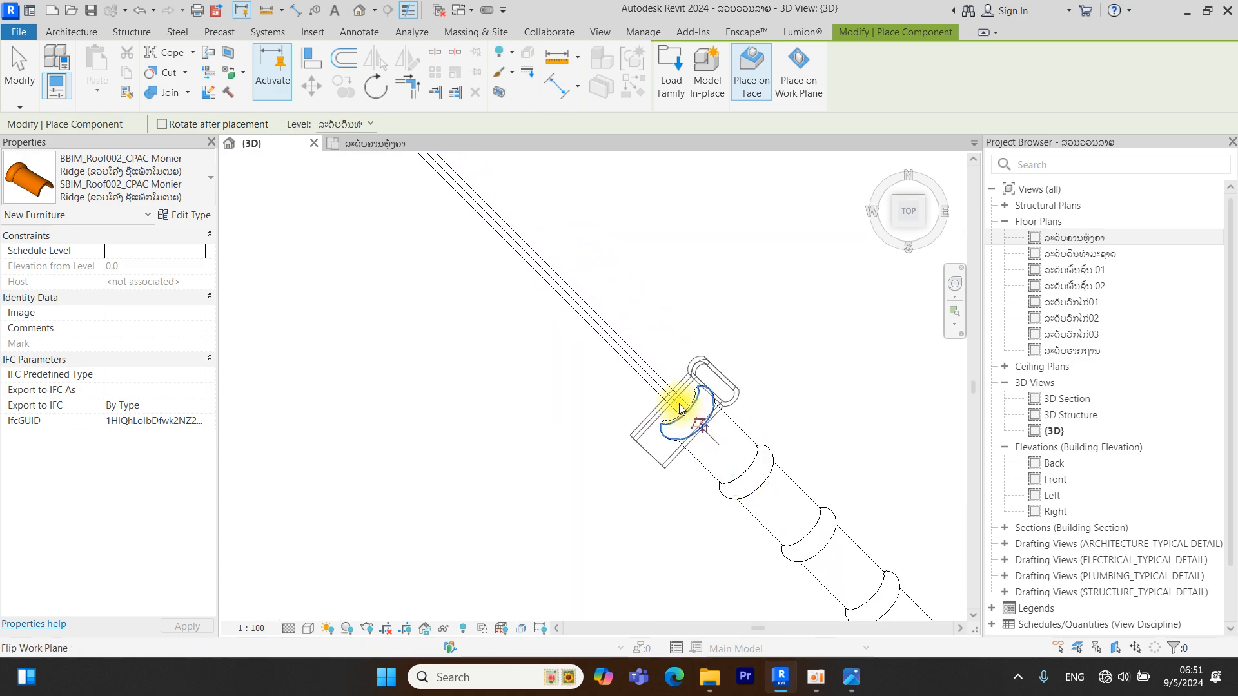
# Try continuing the row of Ridge tiles end to end along the middle of the right diagonal ridge
pyautogui.scroll(3, 651, 375)
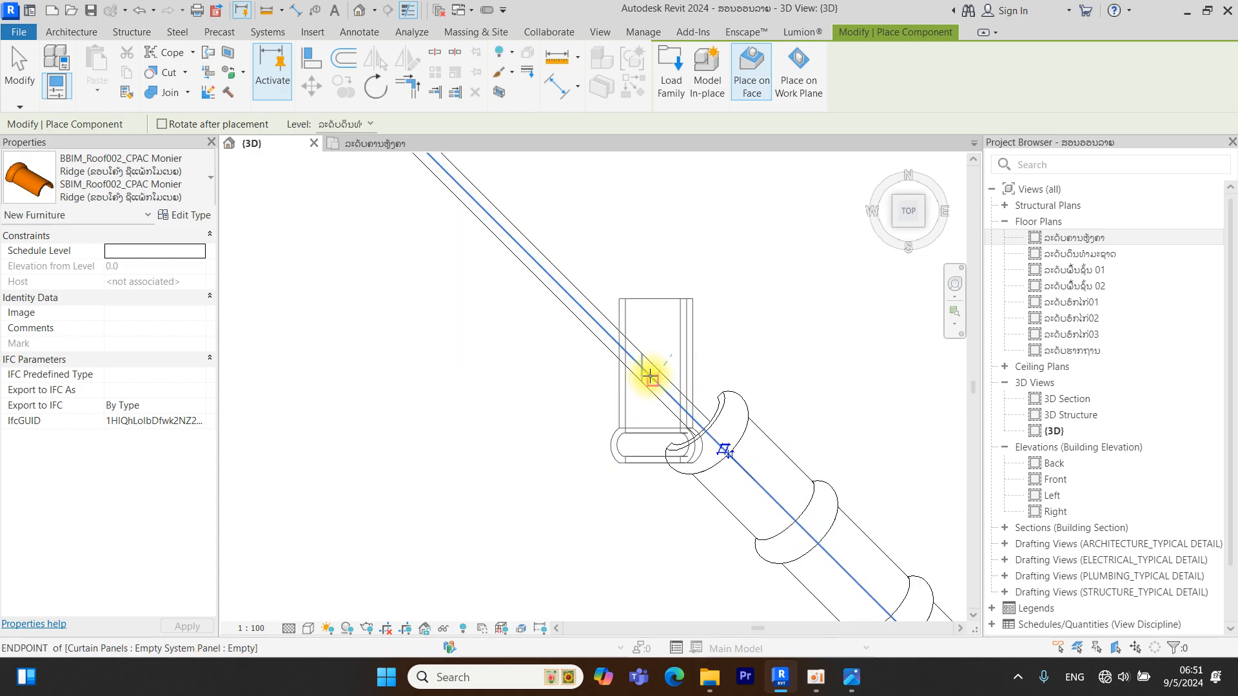
pyautogui.scroll(-1, 645, 374)
pyautogui.click(642, 374)
pyautogui.click(561, 292)
pyautogui.moveTo(599, 344); pyautogui.dragTo(853, 611, button='middle')
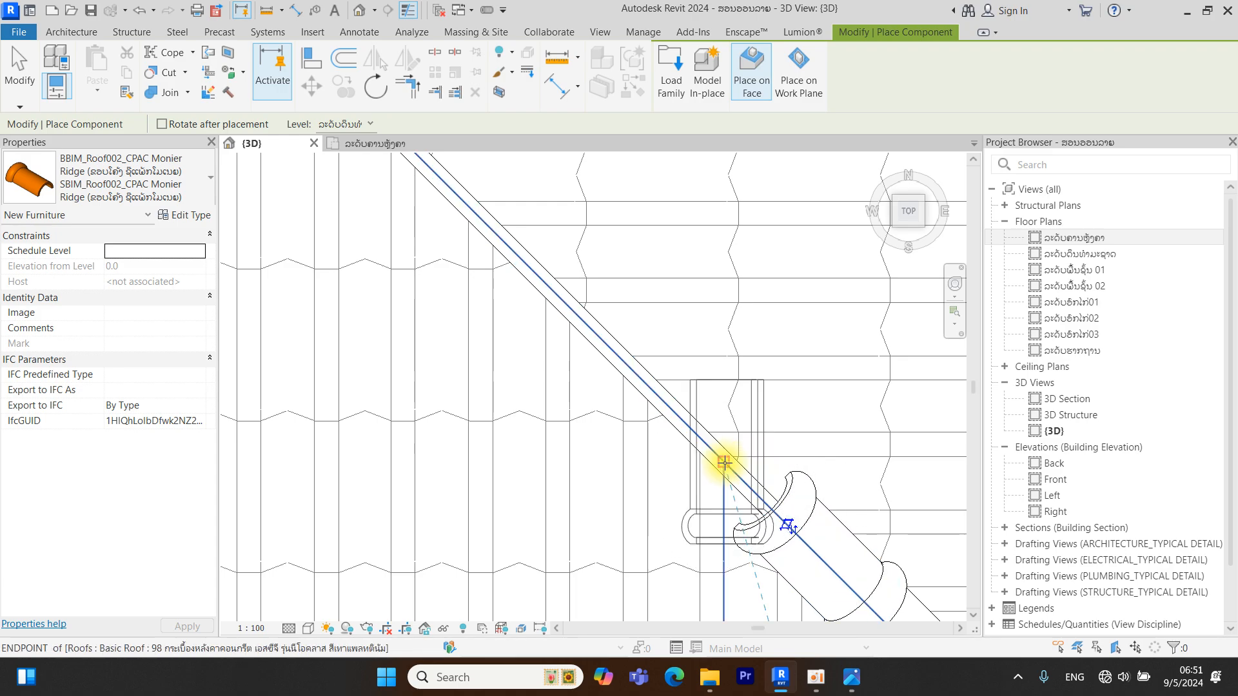
pyautogui.click(720, 458)
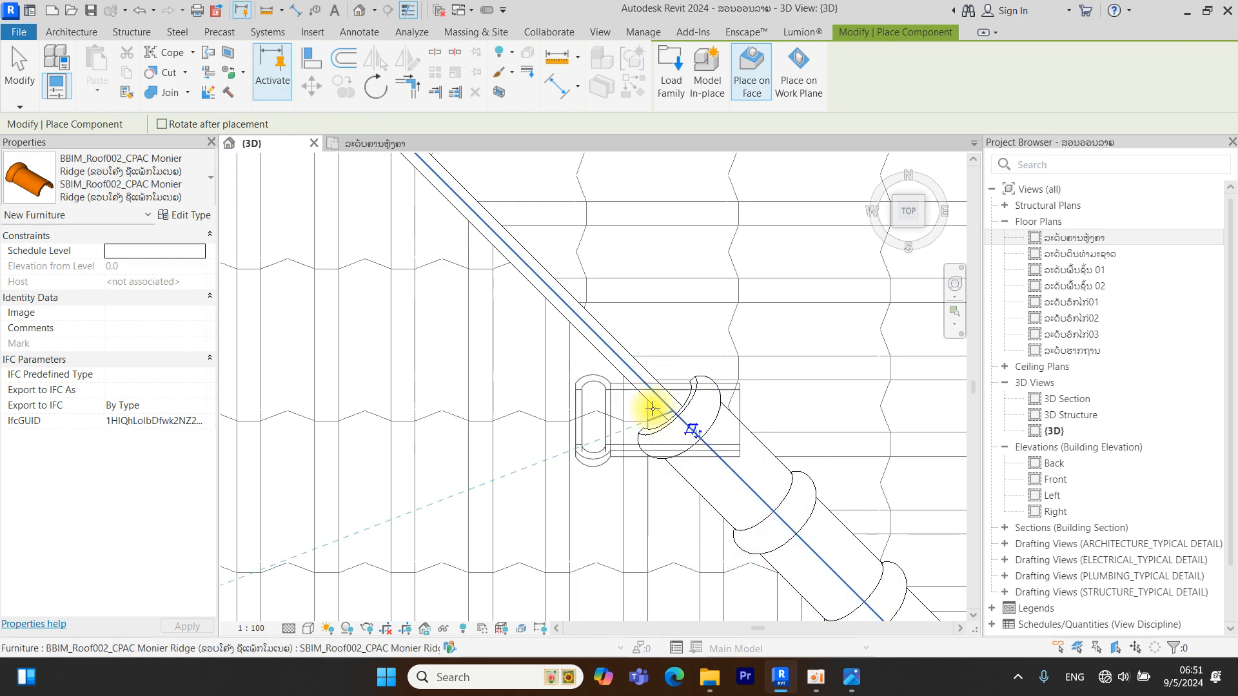
pyautogui.click(628, 363)
pyautogui.moveTo(680, 415); pyautogui.dragTo(881, 611, button='middle')
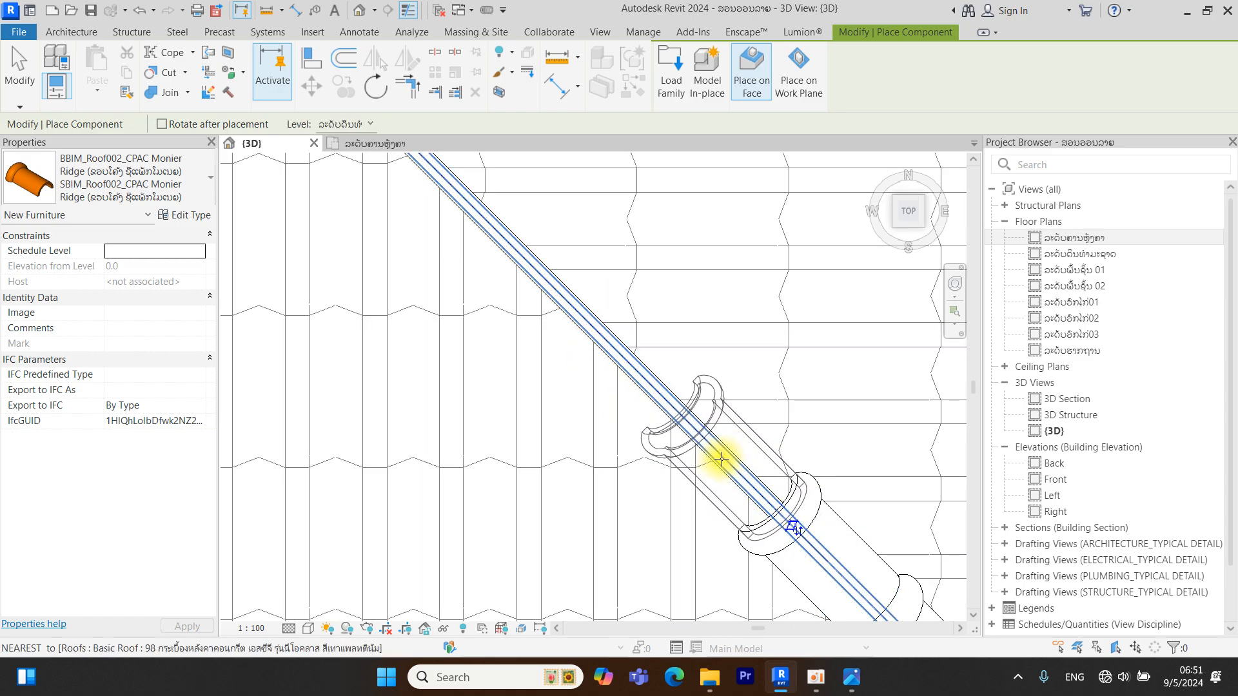
# Try extending the row of Ridge tiles toward the right diagonal's junction with the horizontal ridge
pyautogui.click(721, 458)
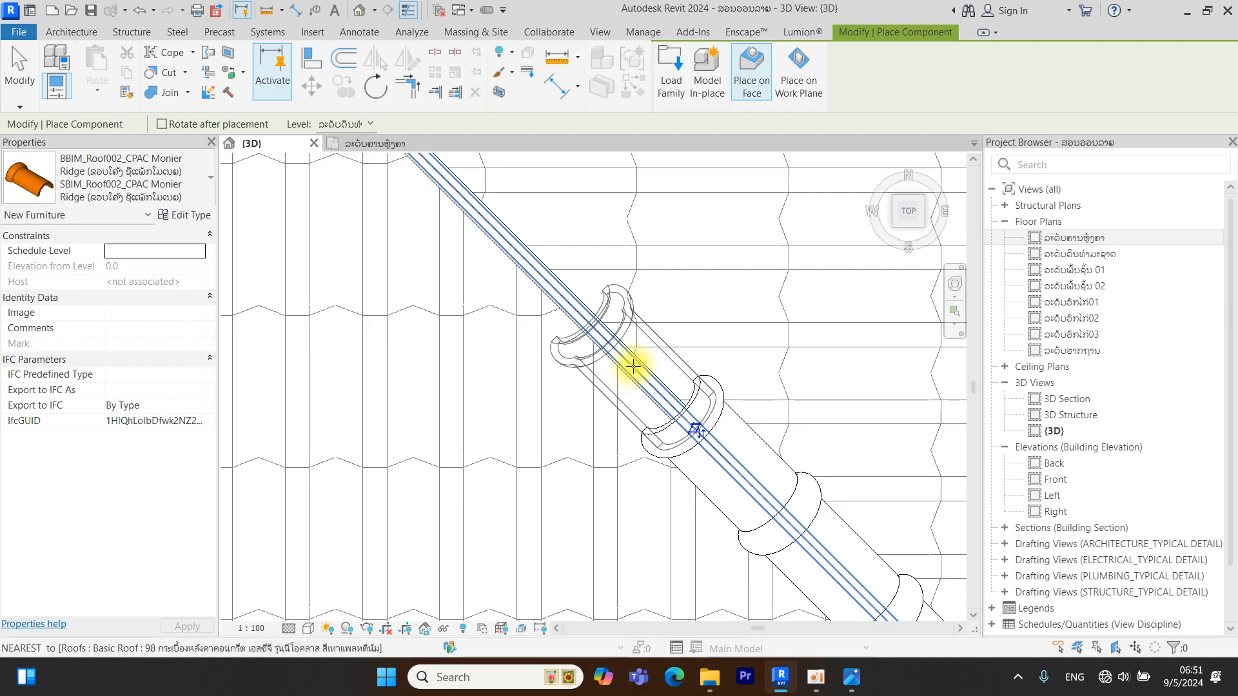
pyautogui.click(632, 365)
pyautogui.moveTo(632, 366); pyautogui.dragTo(823, 588, button='middle')
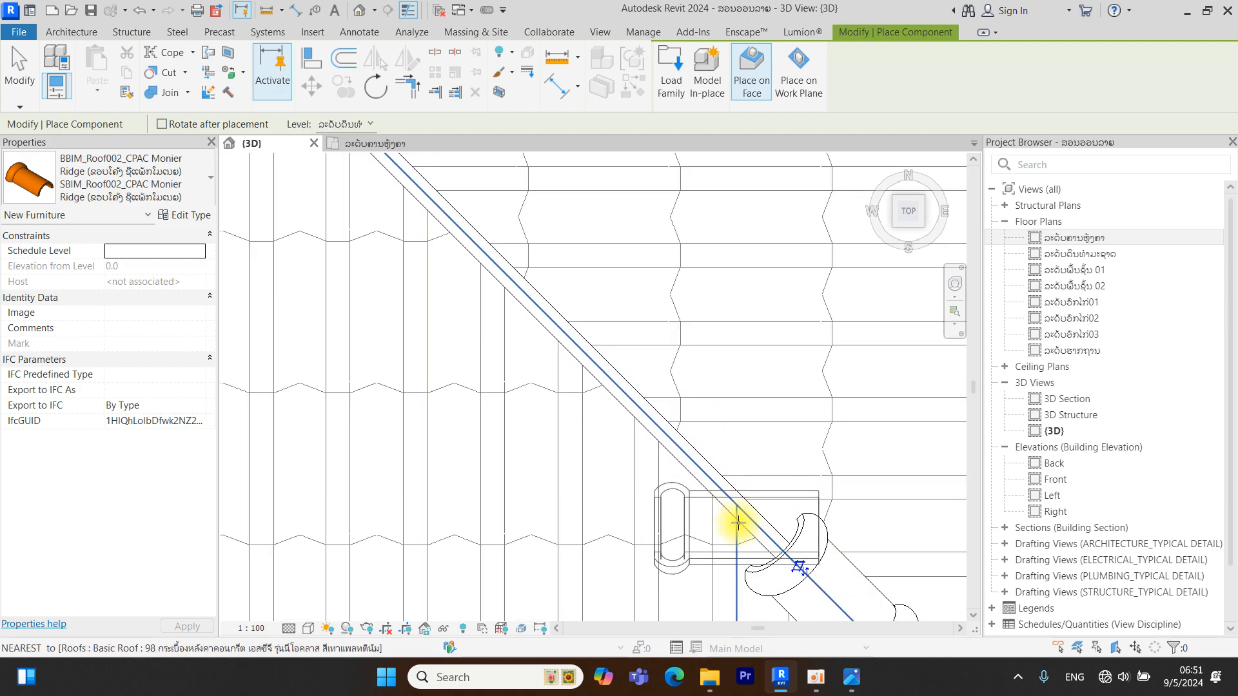
pyautogui.click(735, 504)
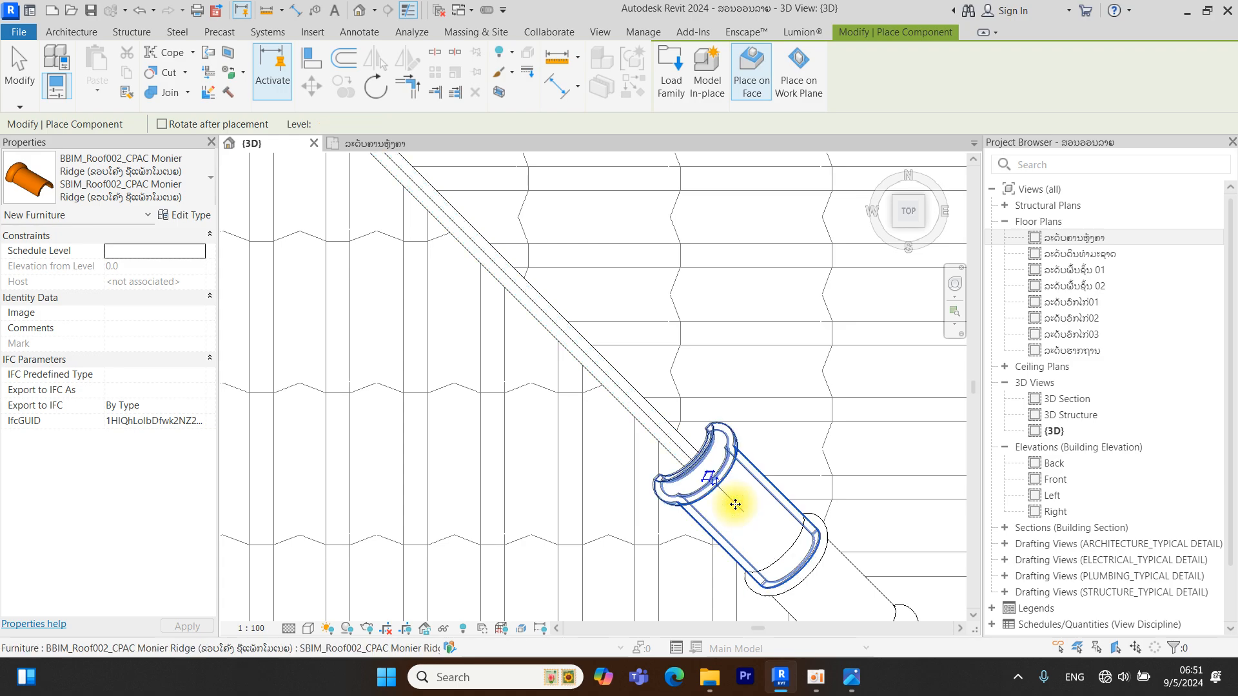
pyautogui.click(649, 413)
pyautogui.moveTo(650, 414); pyautogui.dragTo(802, 537, button='middle')
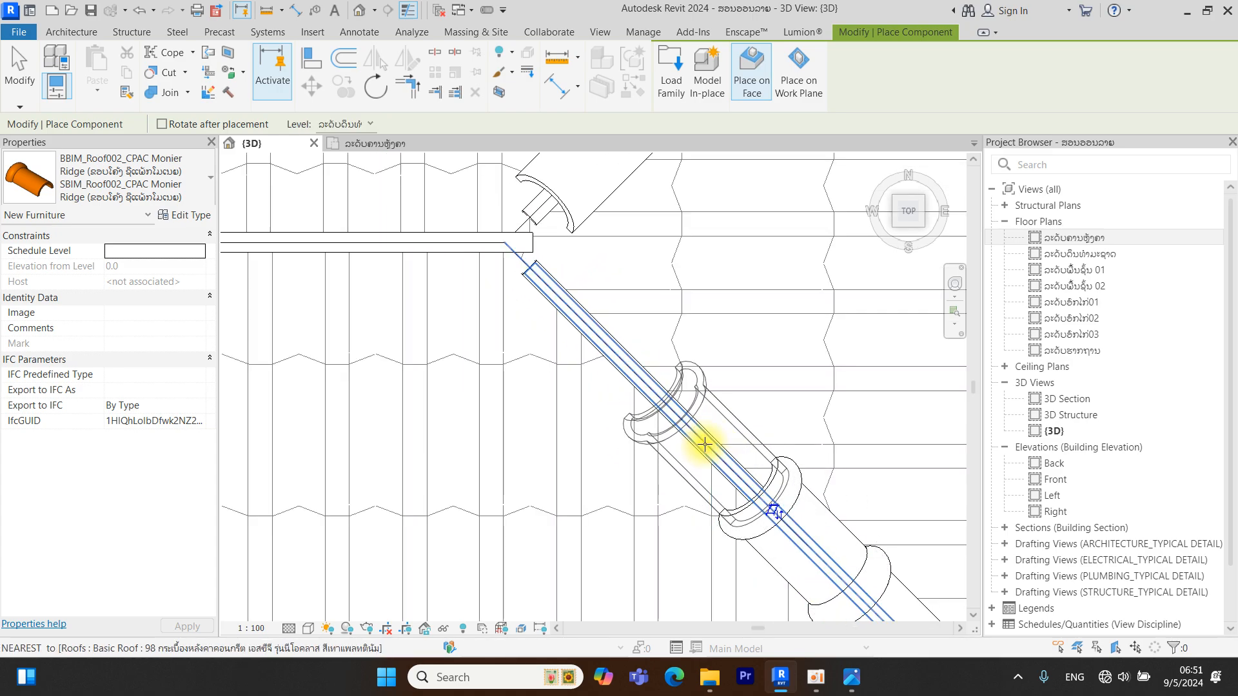
pyautogui.click(704, 445)
pyautogui.scroll(-2, 657, 346)
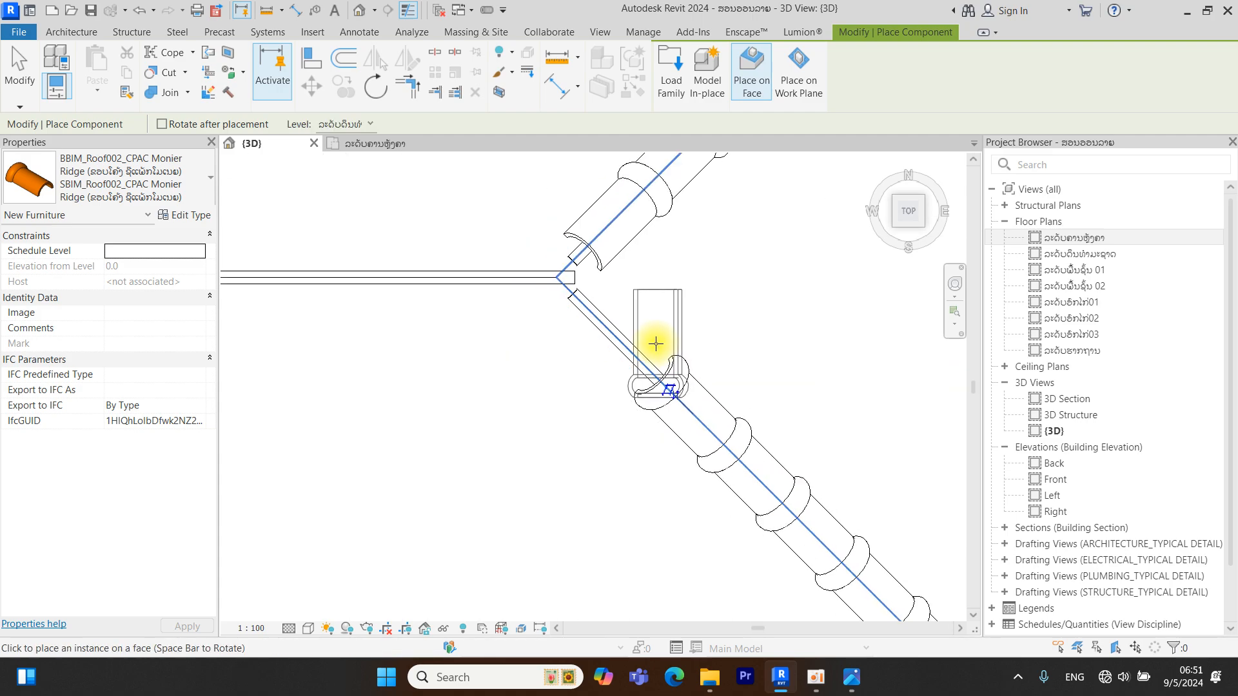
pyautogui.scroll(-2, 607, 338)
pyautogui.moveTo(624, 254); pyautogui.dragTo(626, 324, button='middle')
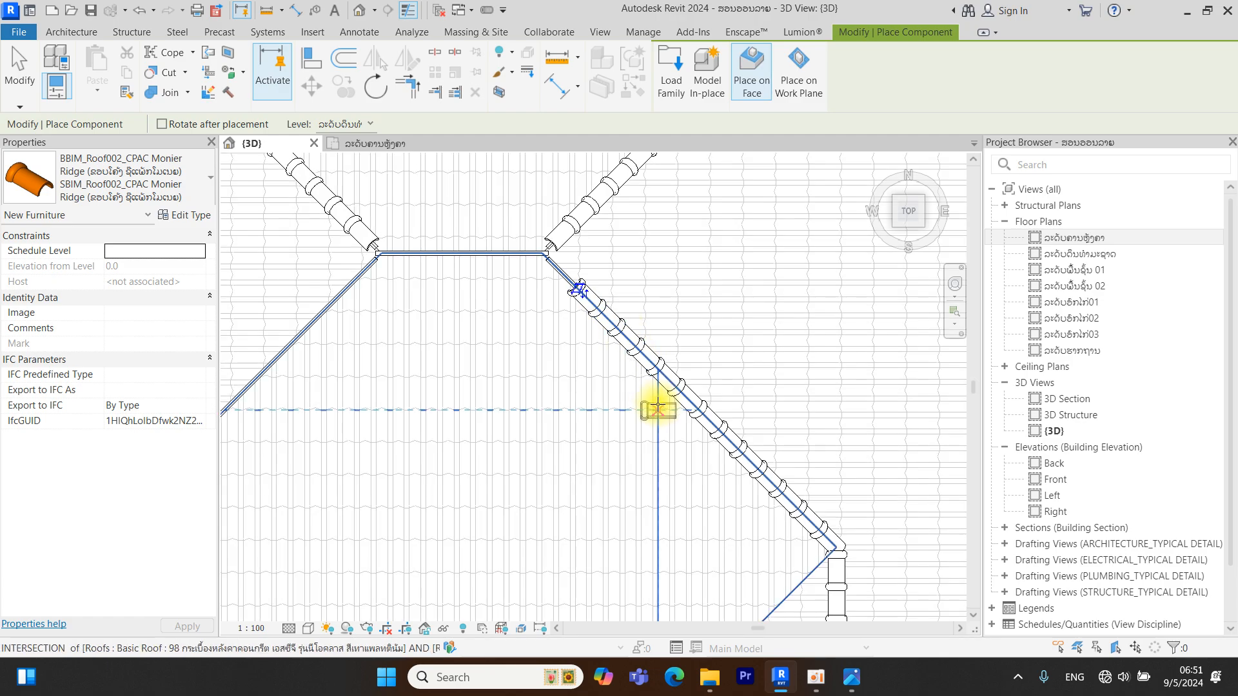
# End the tile placement and undo all the individually placed Ridge tiles along the right diagonal ridge
pyautogui.click(662, 418)
pyautogui.scroll(5, 662, 418)
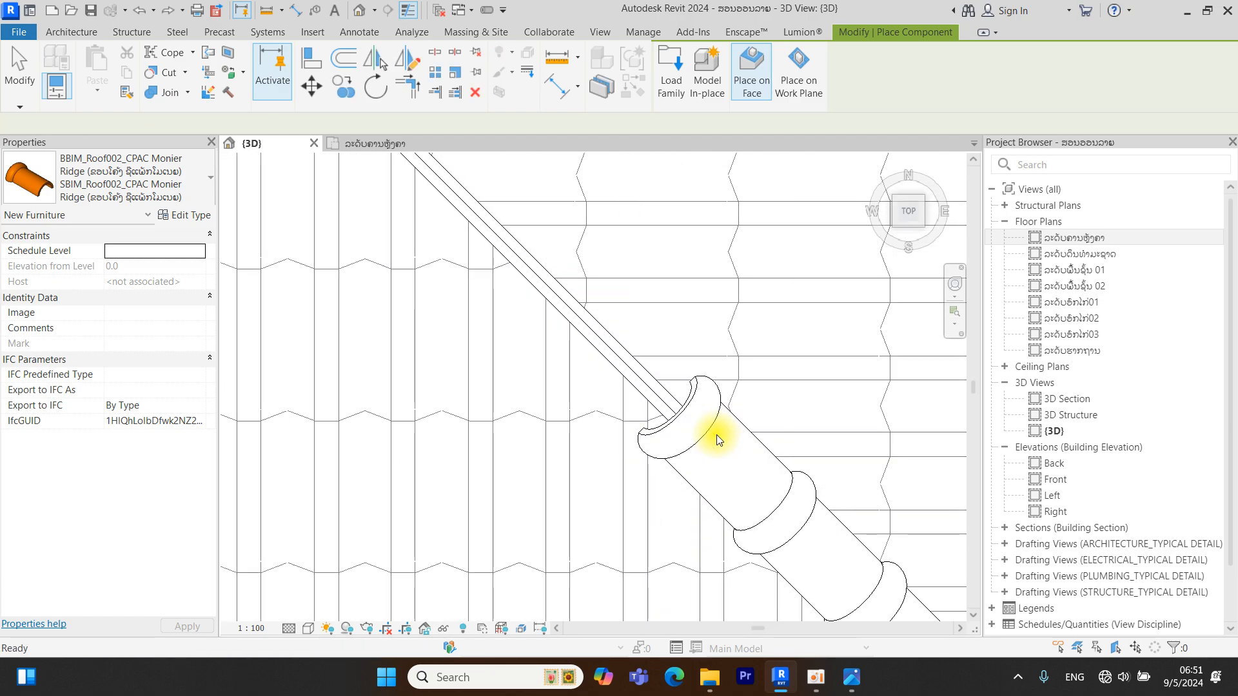
pyautogui.moveTo(718, 436); pyautogui.dragTo(746, 448, button='middle')
pyautogui.scroll(-3, 741, 445)
pyautogui.scroll(2, 743, 446)
pyautogui.press('Escape')
pyautogui.press('Escape')
pyautogui.scroll(2, 746, 448)
pyautogui.scroll(-3, 746, 447)
pyautogui.scroll(3, 745, 447)
pyautogui.hotkey('ctrl', 'z')
pyautogui.scroll(-5, 783, 345)
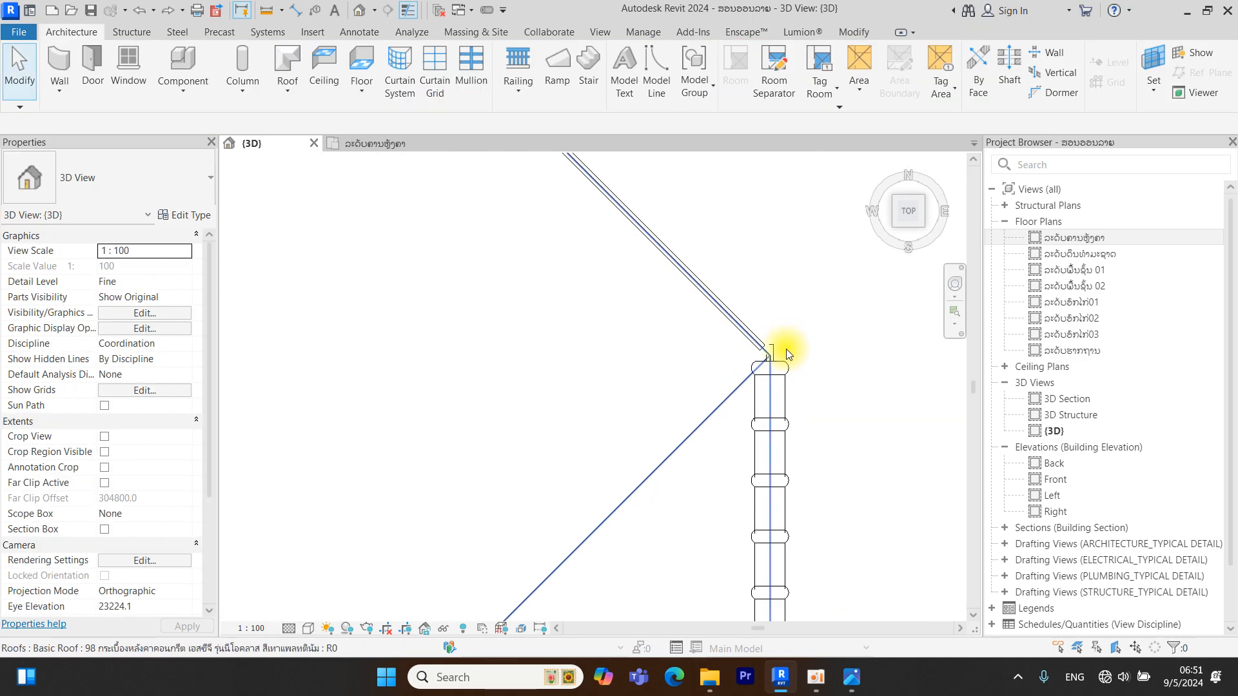
# Place a CPAC Monier Ridge tile, rotated in line, at the upper end of the left diagonal ridge
pyautogui.scroll(-3, 794, 405)
pyautogui.scroll(3, 796, 391)
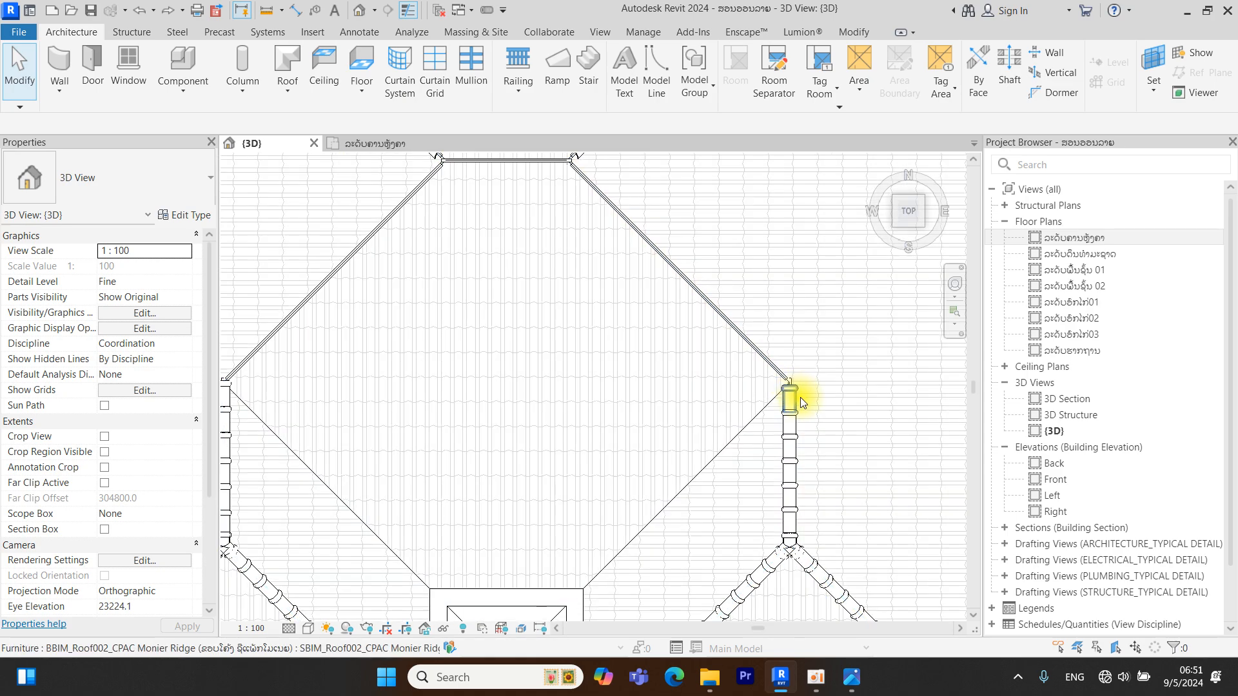
pyautogui.scroll(-2, 831, 429)
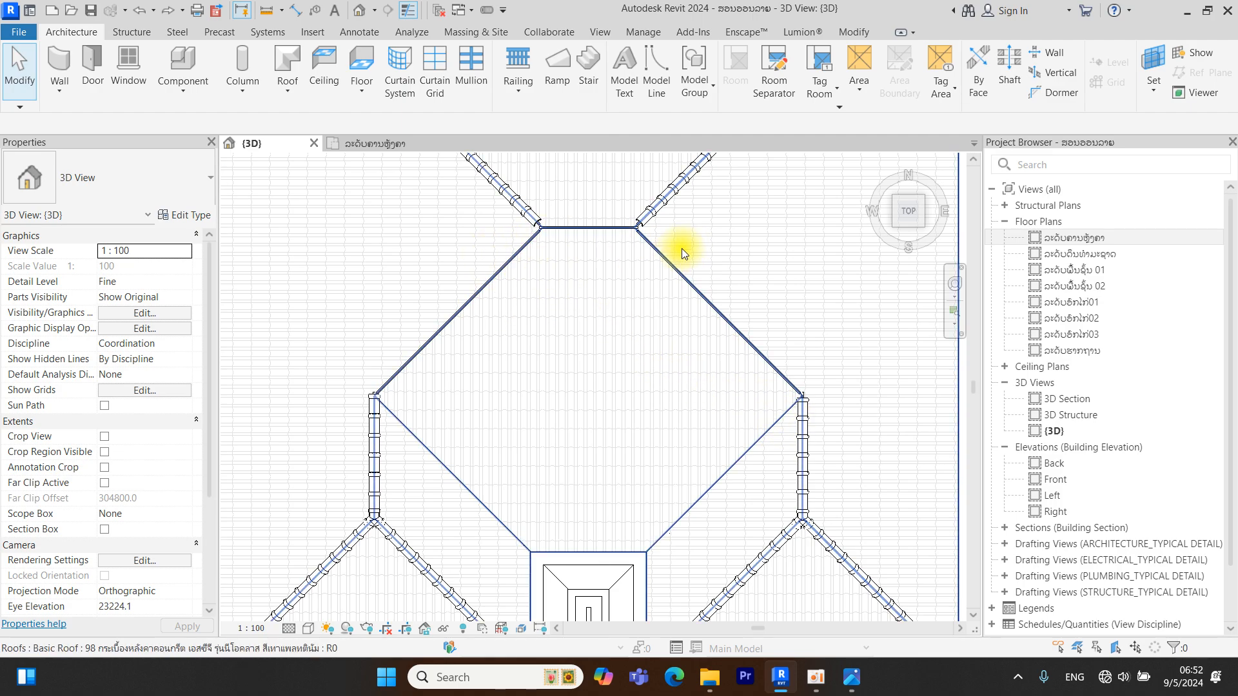
pyautogui.click(182, 63)
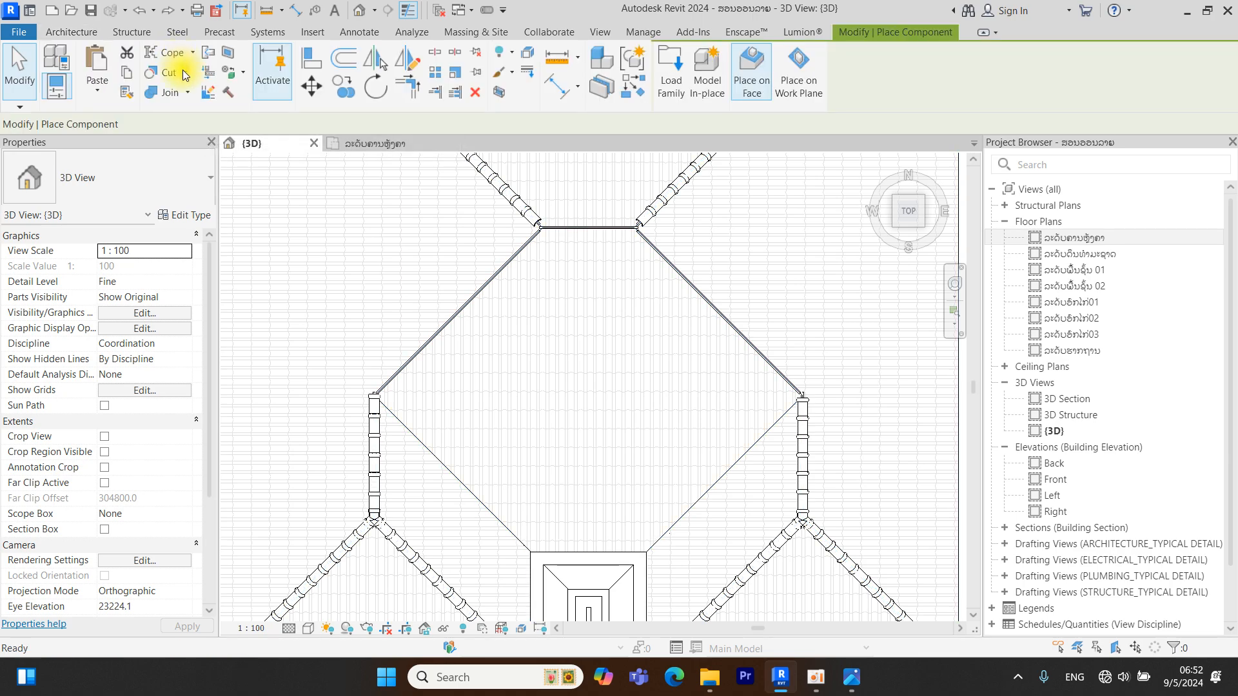
pyautogui.scroll(2, 530, 234)
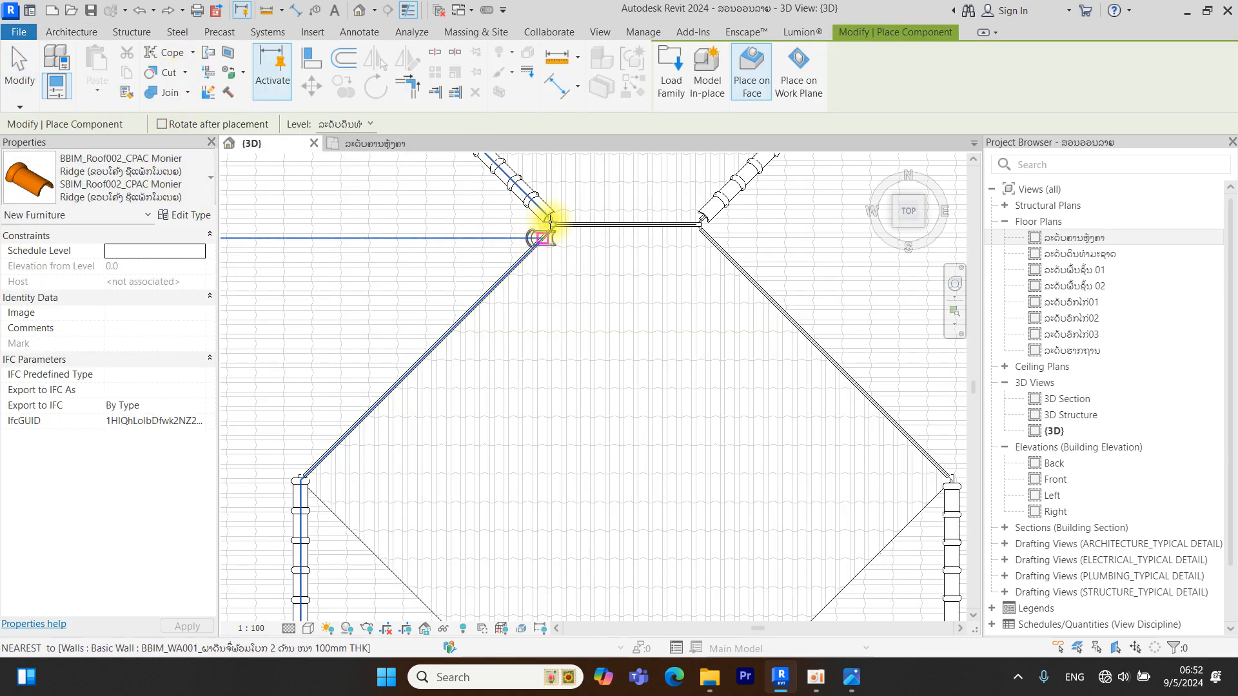
pyautogui.scroll(5, 544, 221)
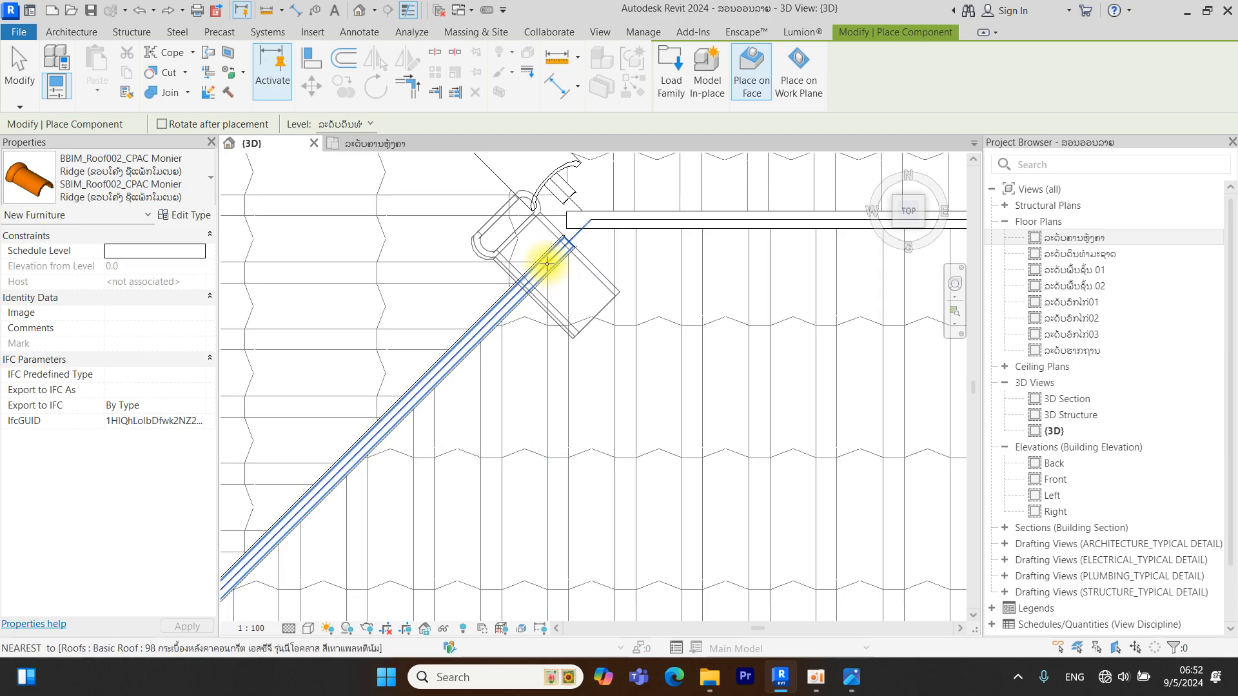
pyautogui.press('space')
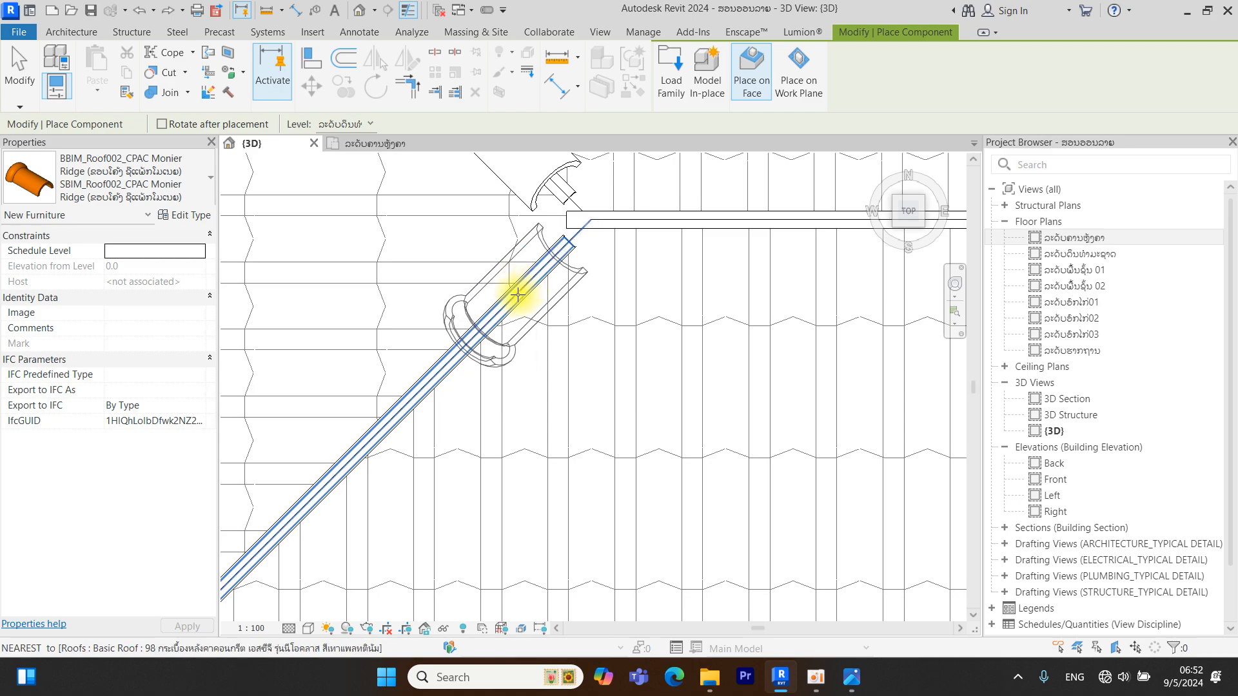
pyautogui.click(514, 299)
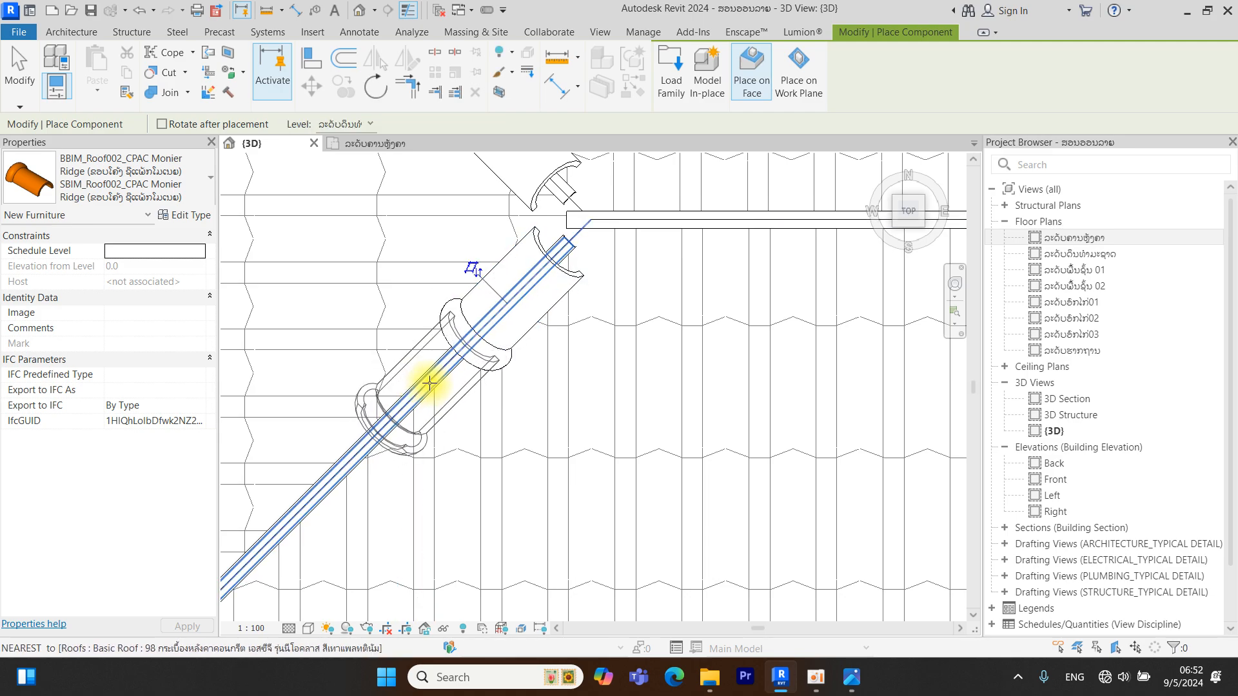
# Place a second Ridge tile directly below the first on the left diagonal ridge and end the placement
pyautogui.click(423, 388)
pyautogui.moveTo(413, 405); pyautogui.dragTo(534, 310, button='middle')
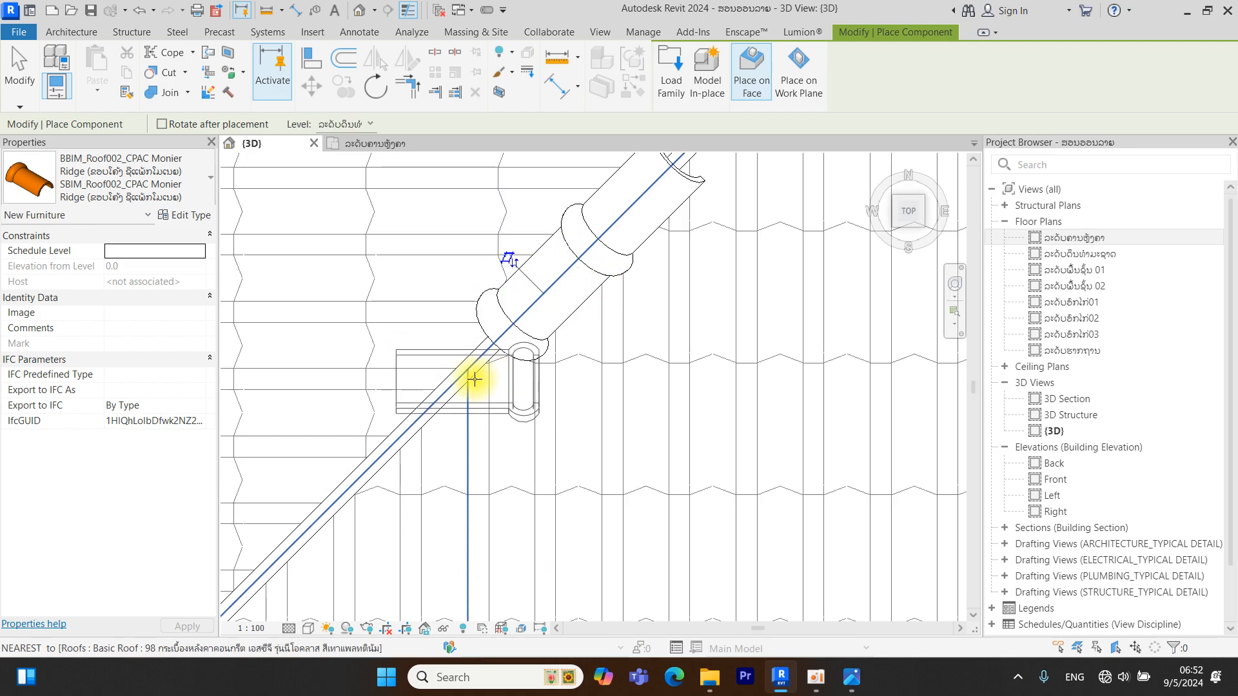
pyautogui.scroll(-5, 659, 345)
pyautogui.press('Escape')
pyautogui.press('Escape')
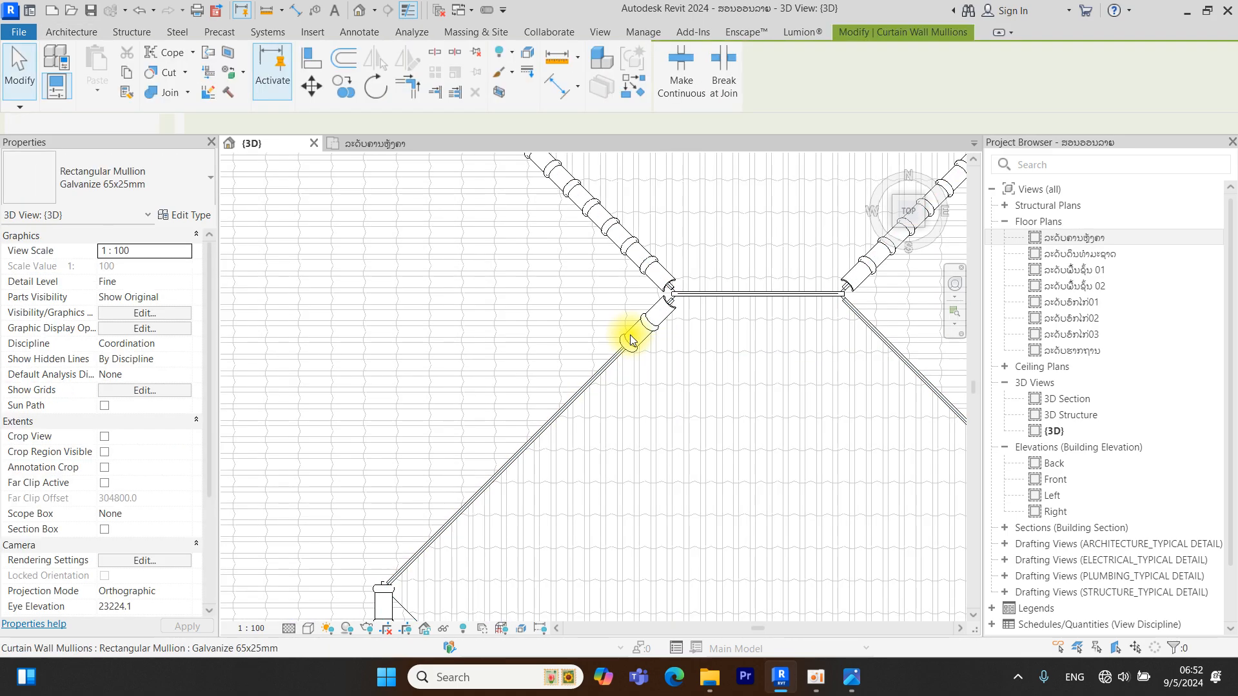
# Array the lower Ridge tile one tile length down the left diagonal ridge, grouped, with 2 items spaced to the 2nd
pyautogui.click(631, 337)
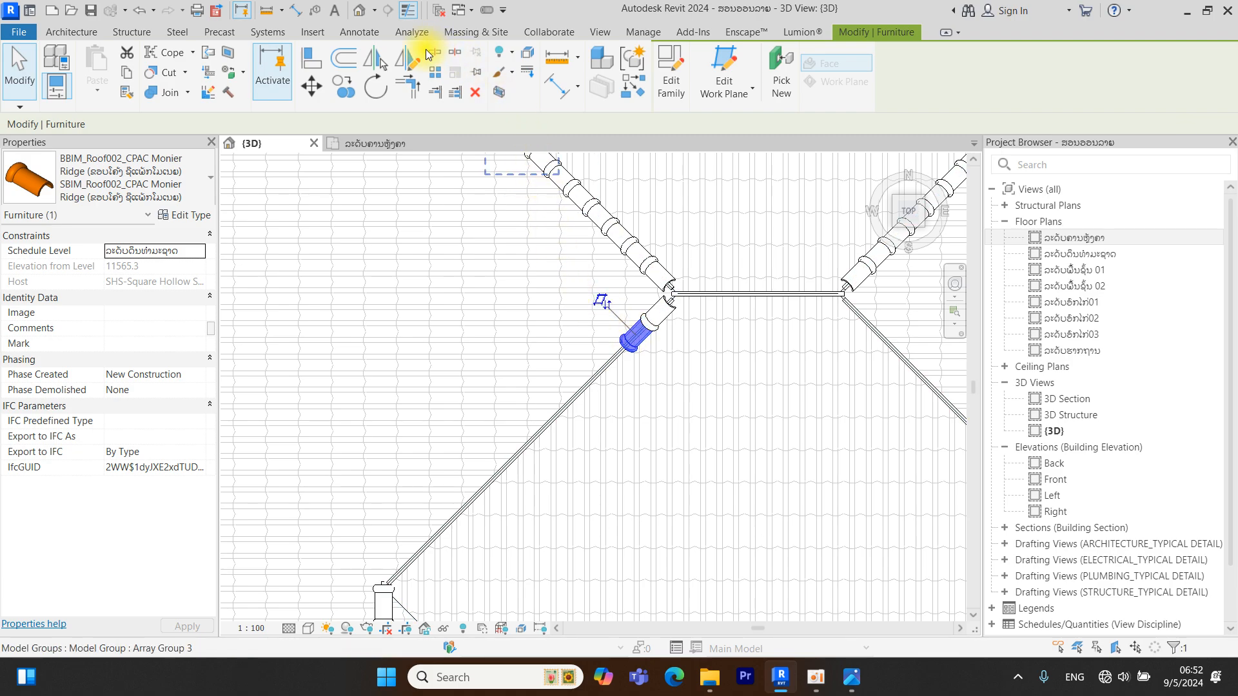
pyautogui.click(438, 72)
pyautogui.scroll(6, 626, 355)
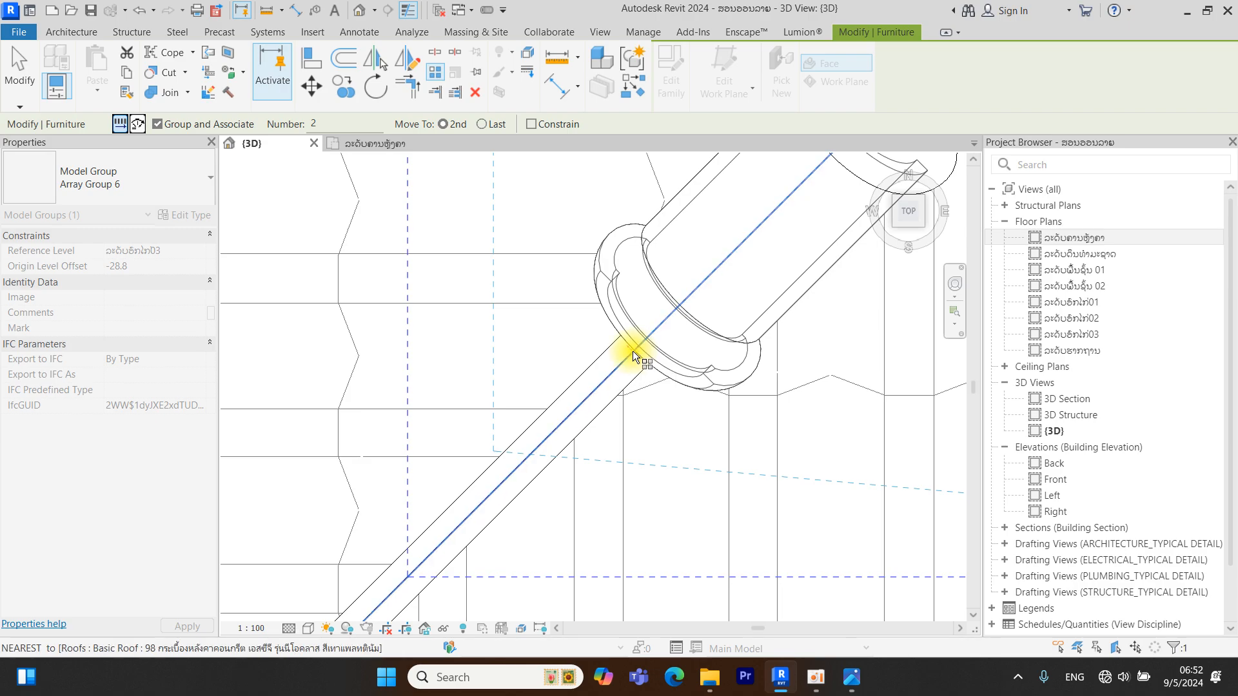
pyautogui.click(632, 351)
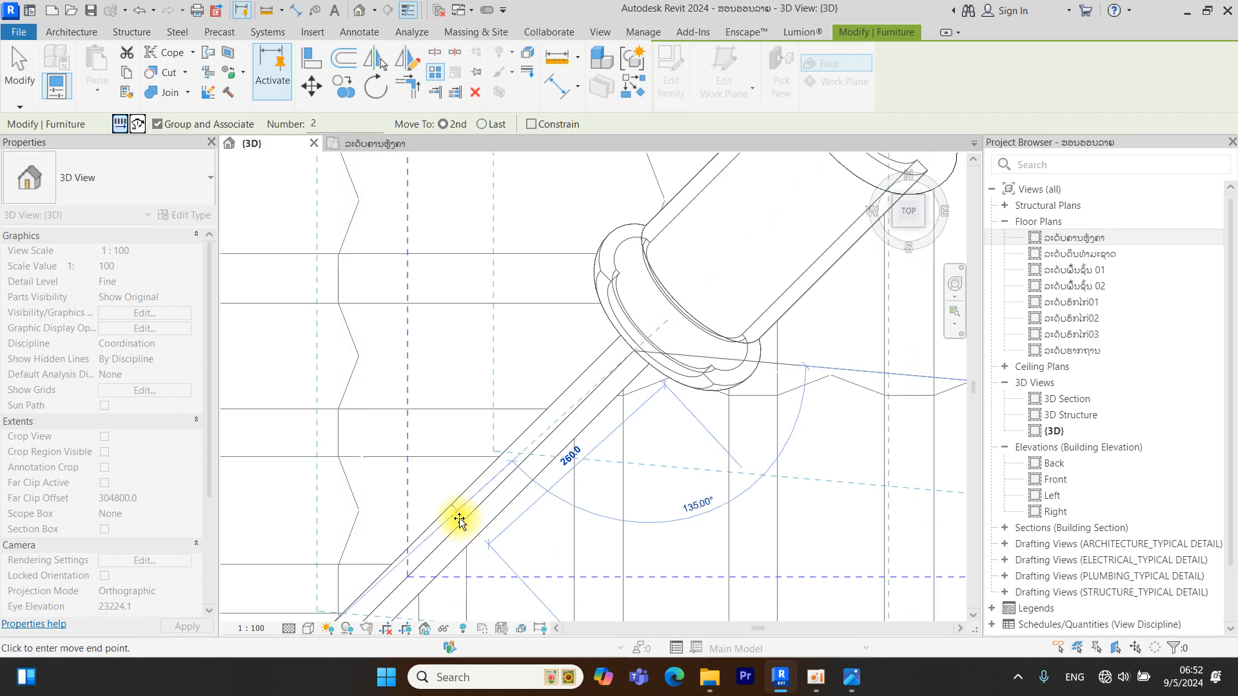
pyautogui.click(446, 540)
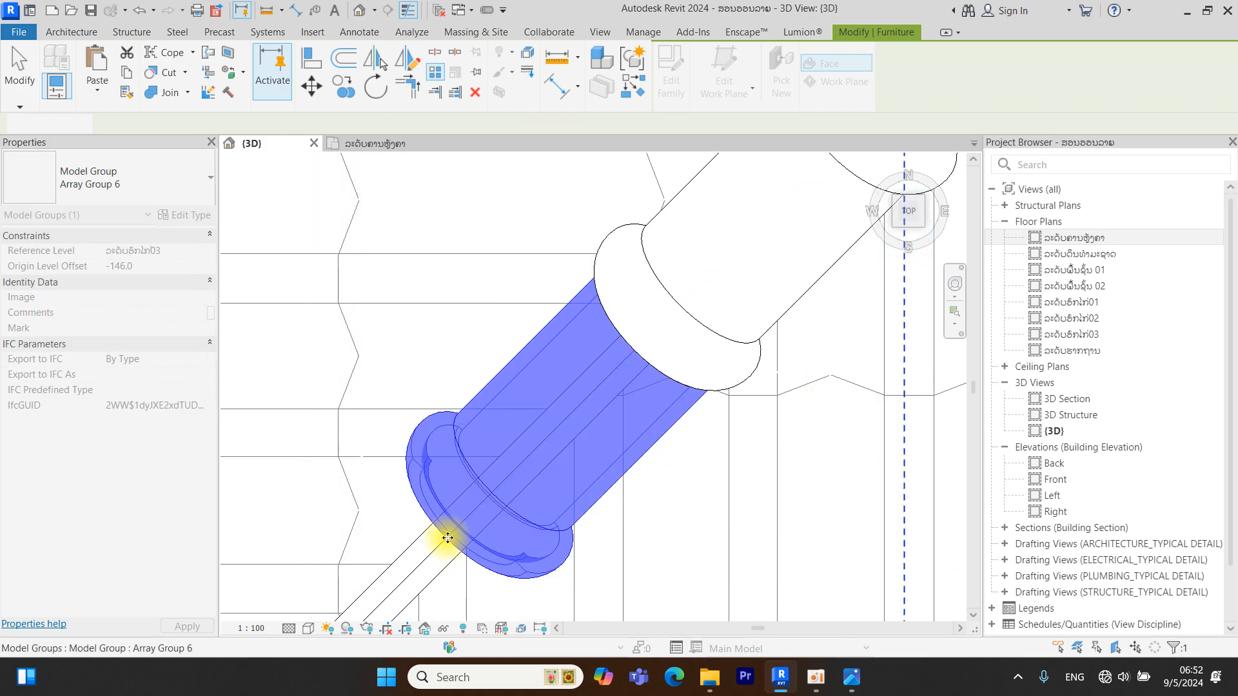
pyautogui.press('Escape')
# Try array counts of 10 and 14 for the Ridge tiles along the left diagonal ridge
pyautogui.scroll(-4, 446, 539)
pyautogui.click(553, 490)
pyautogui.click(575, 405)
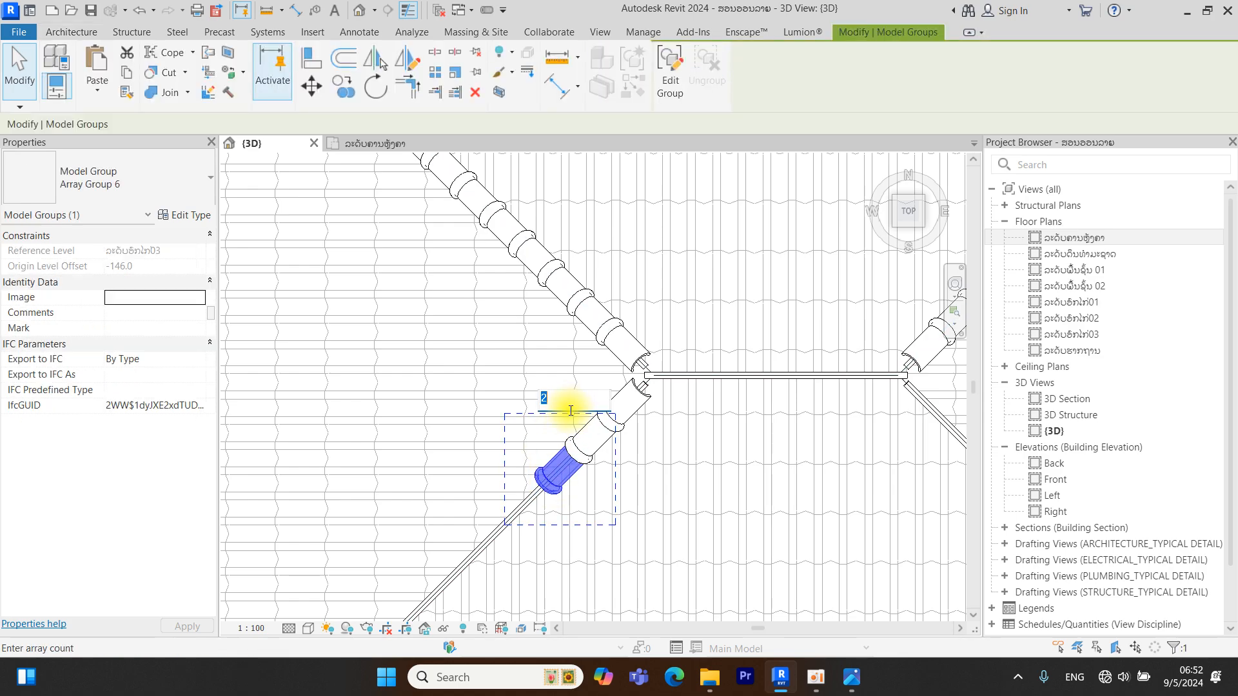
pyautogui.scroll(-2, 580, 295)
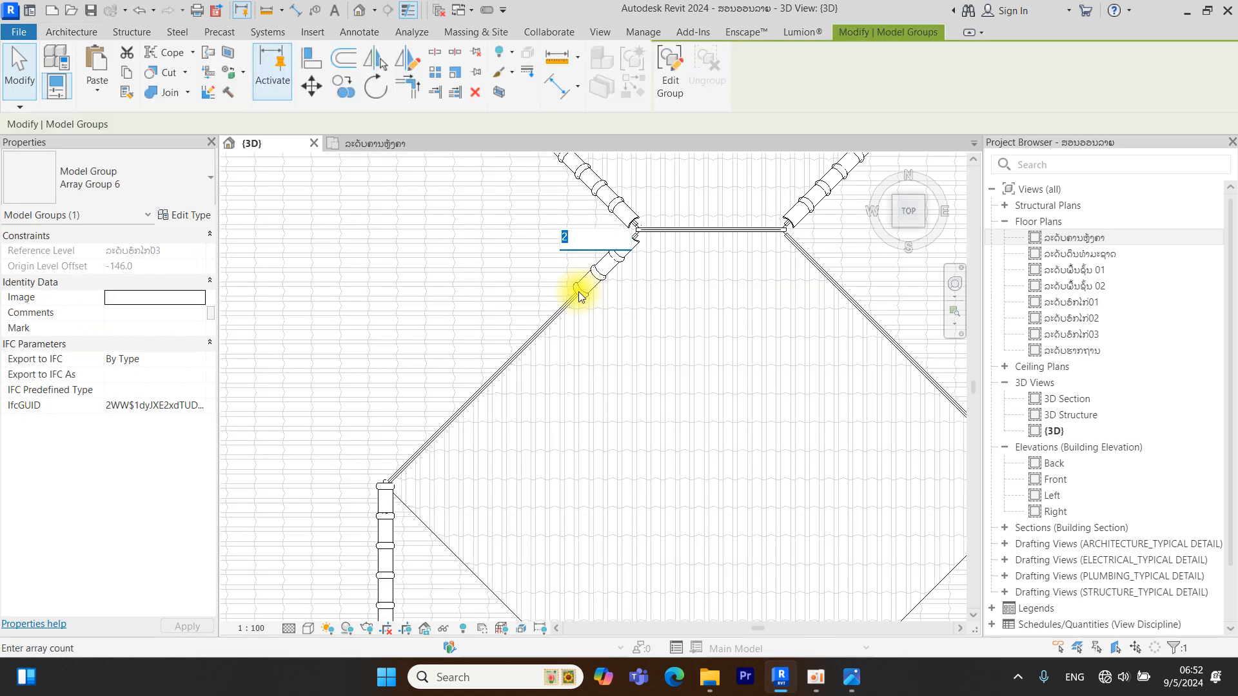
pyautogui.press('Return')
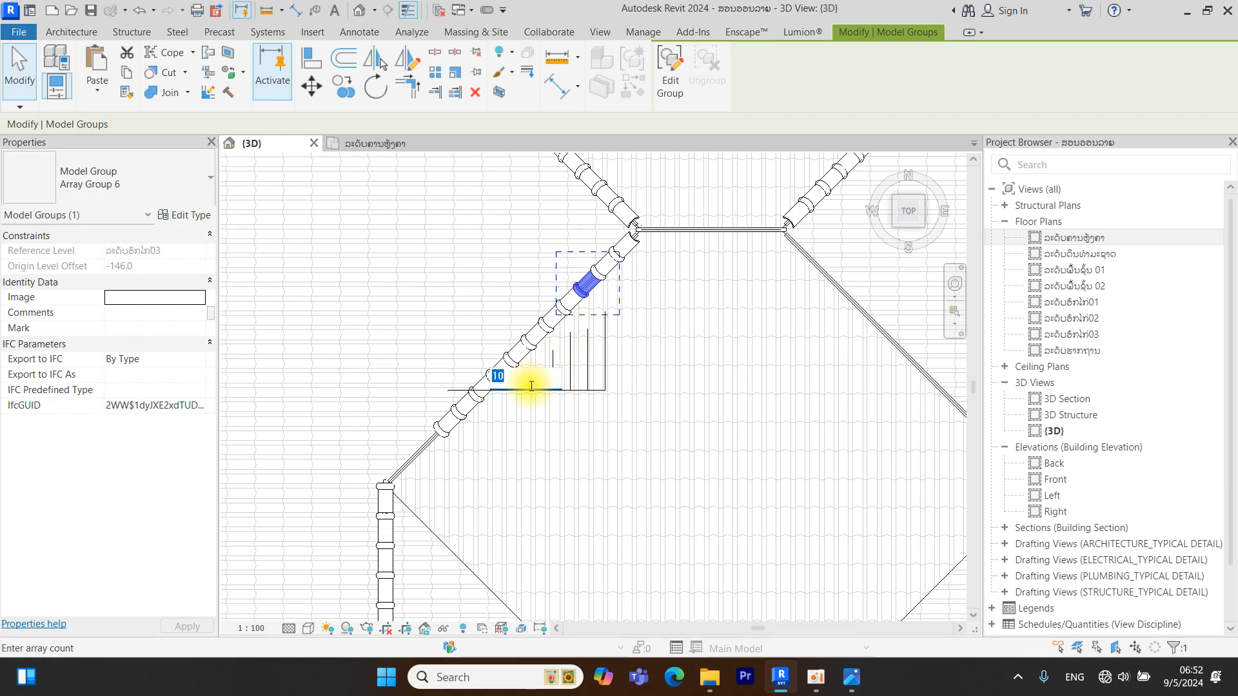
pyautogui.press('Return')
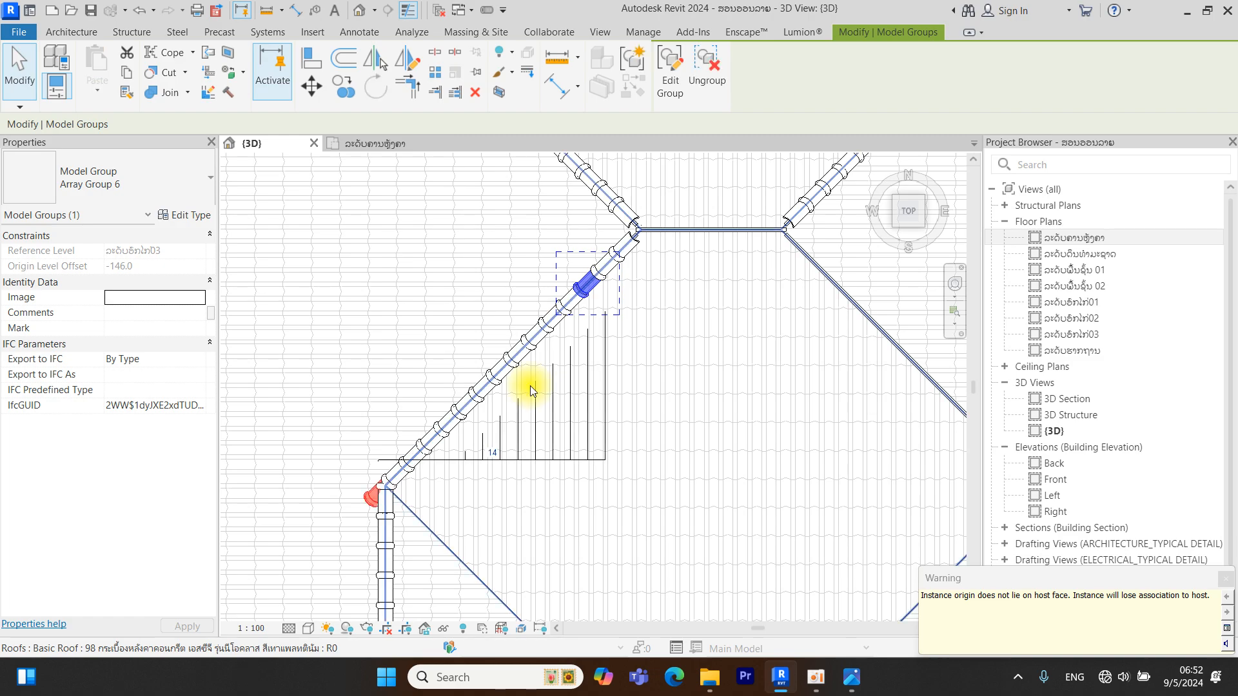
# Set the count of the Ridge tile array on the left diagonal ridge to 13
pyautogui.click(489, 449)
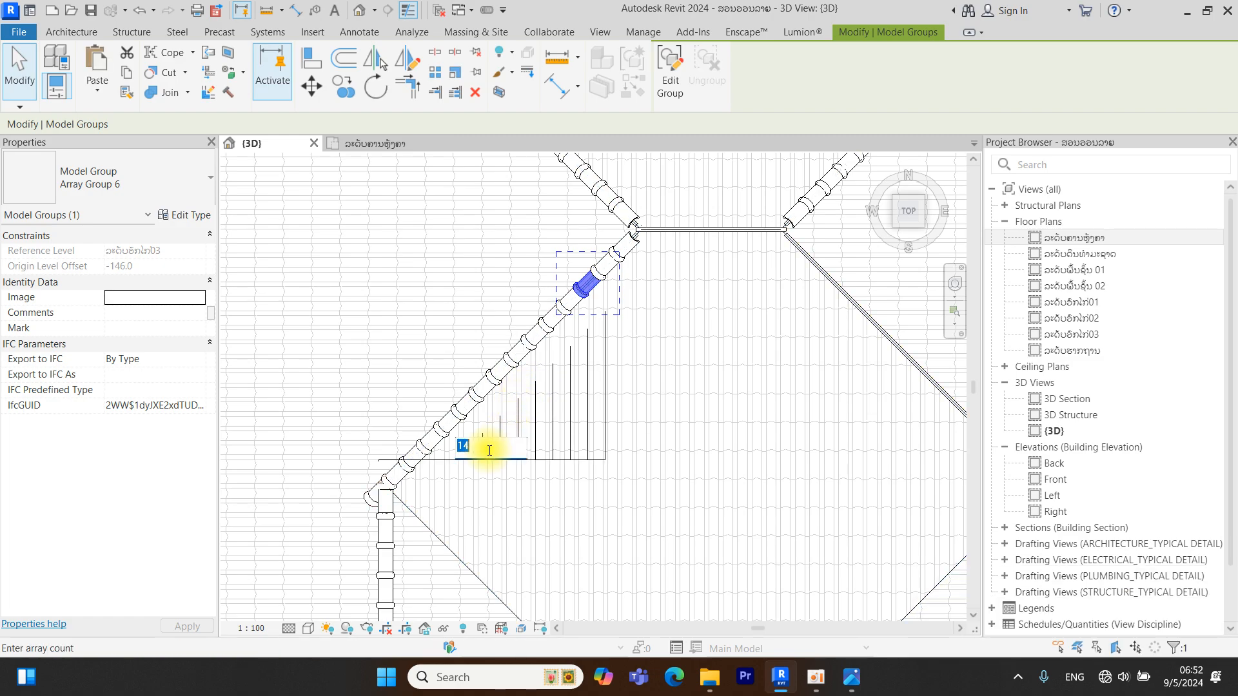
pyautogui.write('13')
pyautogui.press('Return')
pyautogui.click(488, 448)
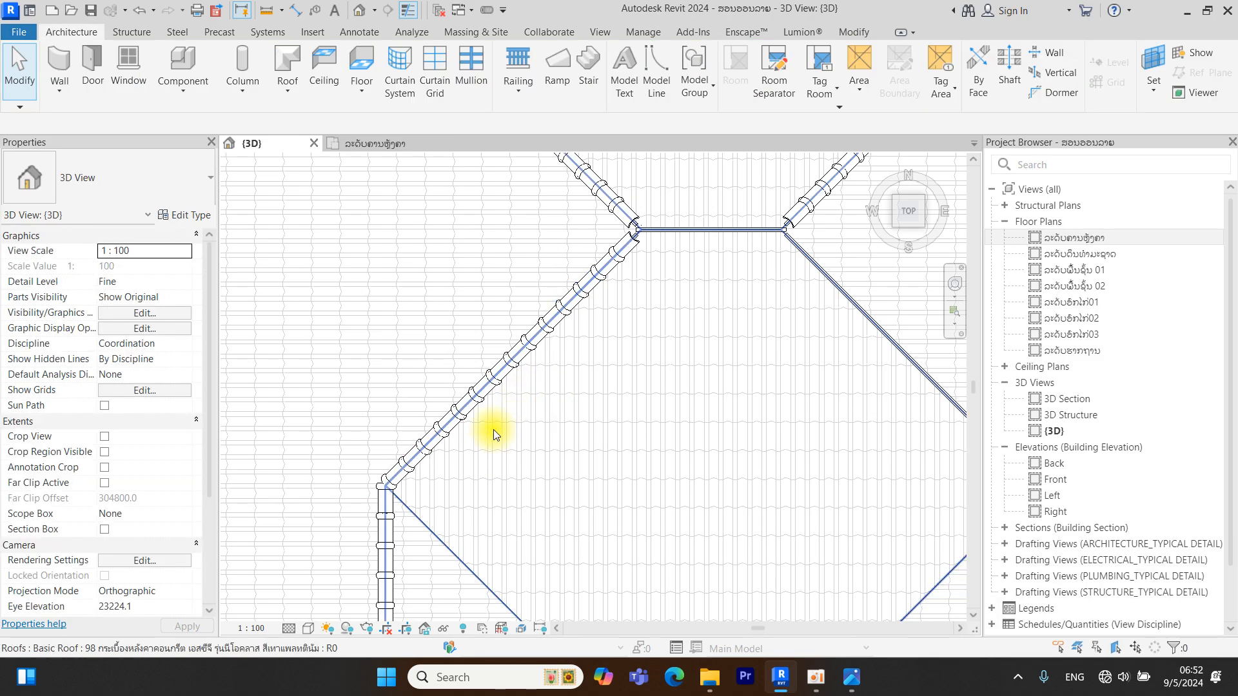
# Mirror a copy of all 13 arrayed Ridge tile groups about the roof's north-south centreline onto the right diagonal ridge
pyautogui.click(577, 287)
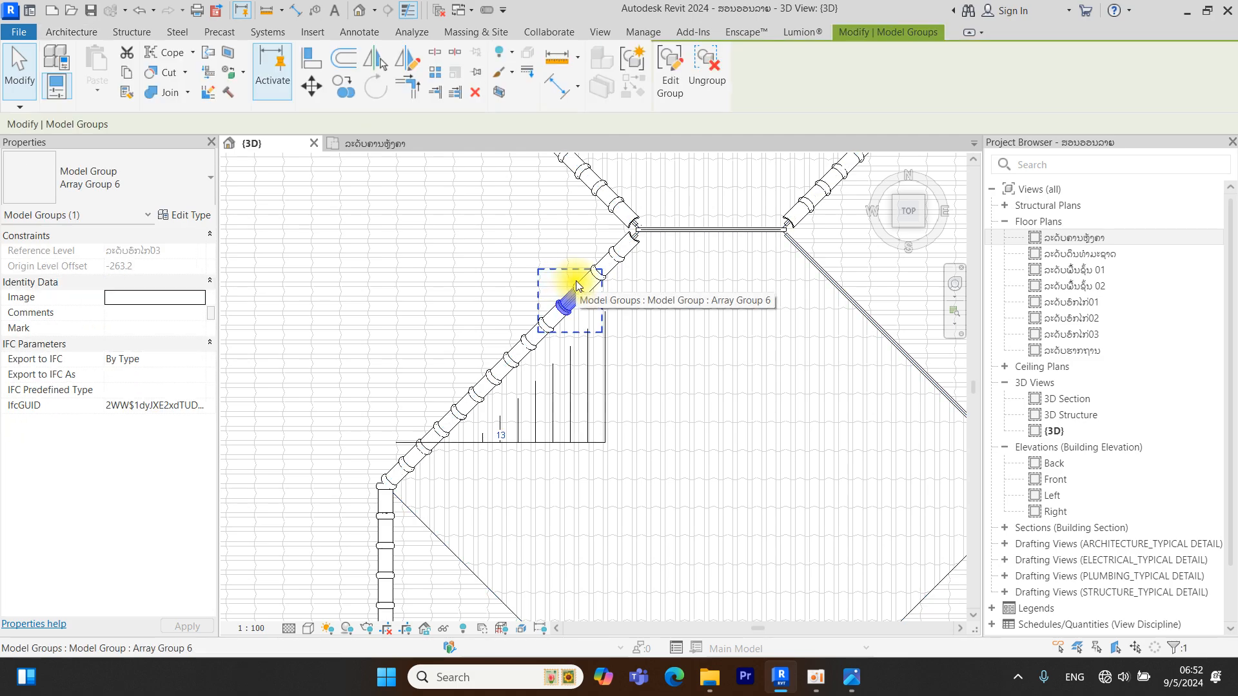
pyautogui.press('s')
pyautogui.press('a')
pyautogui.scroll(-3, 575, 282)
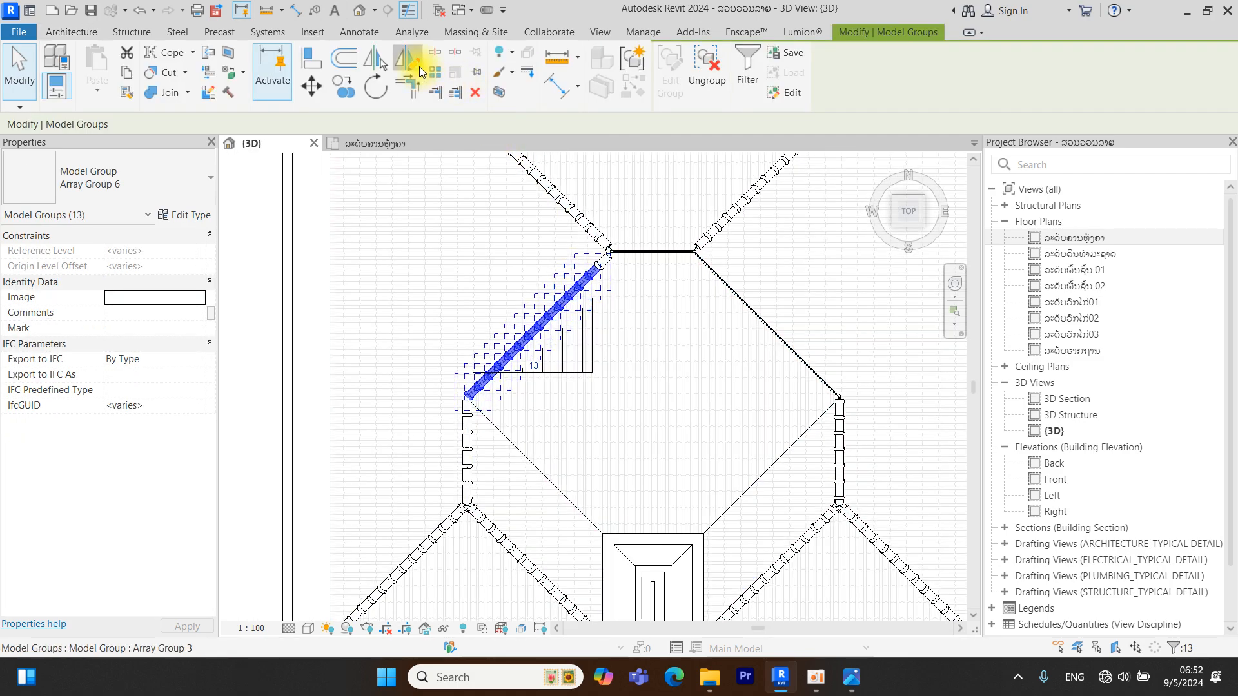
pyautogui.click(419, 67)
pyautogui.scroll(4, 624, 414)
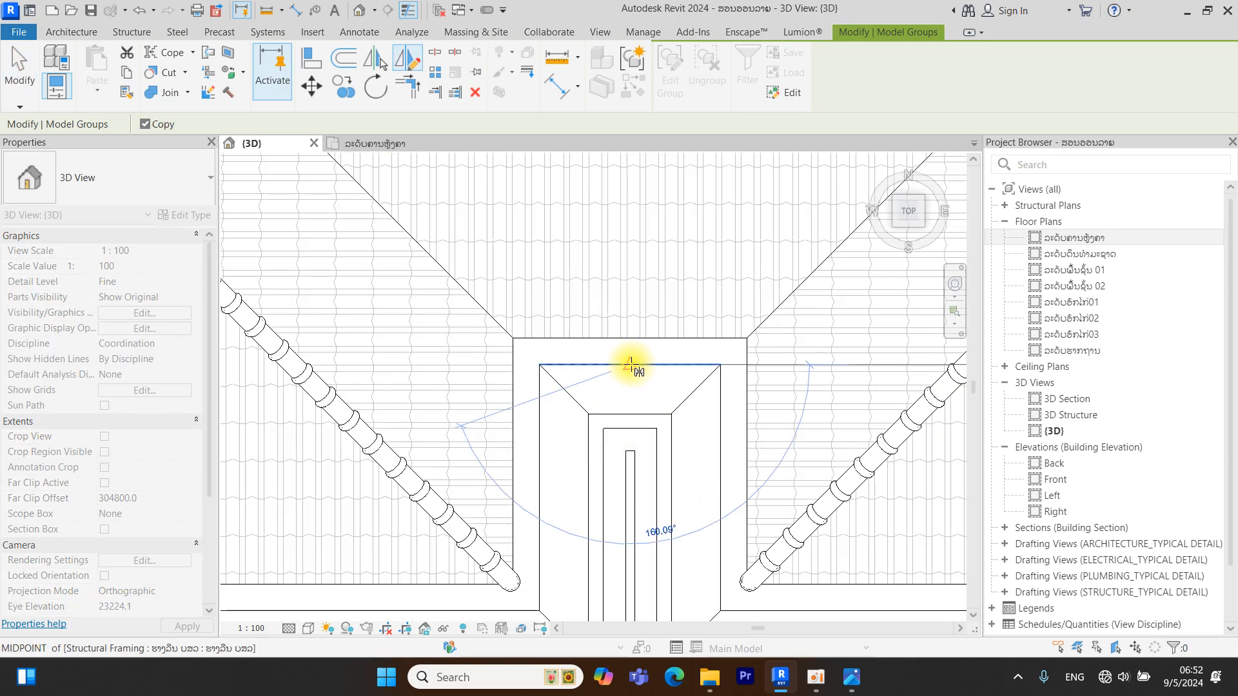
pyautogui.click(628, 436)
pyautogui.scroll(4, 656, 369)
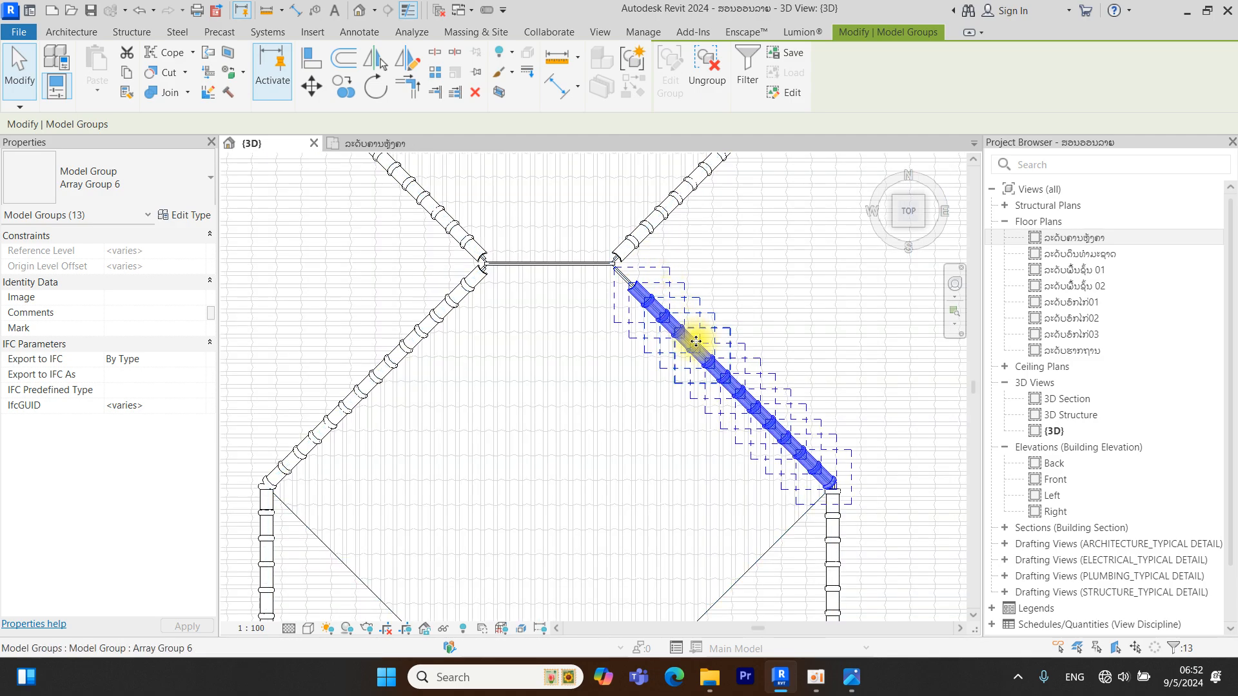
pyautogui.press('Escape')
# Ungroup the uppermost mirrored Ridge tile and place a similar tile above it at the right diagonal's upper end
pyautogui.click(641, 291)
pyautogui.scroll(5, 642, 291)
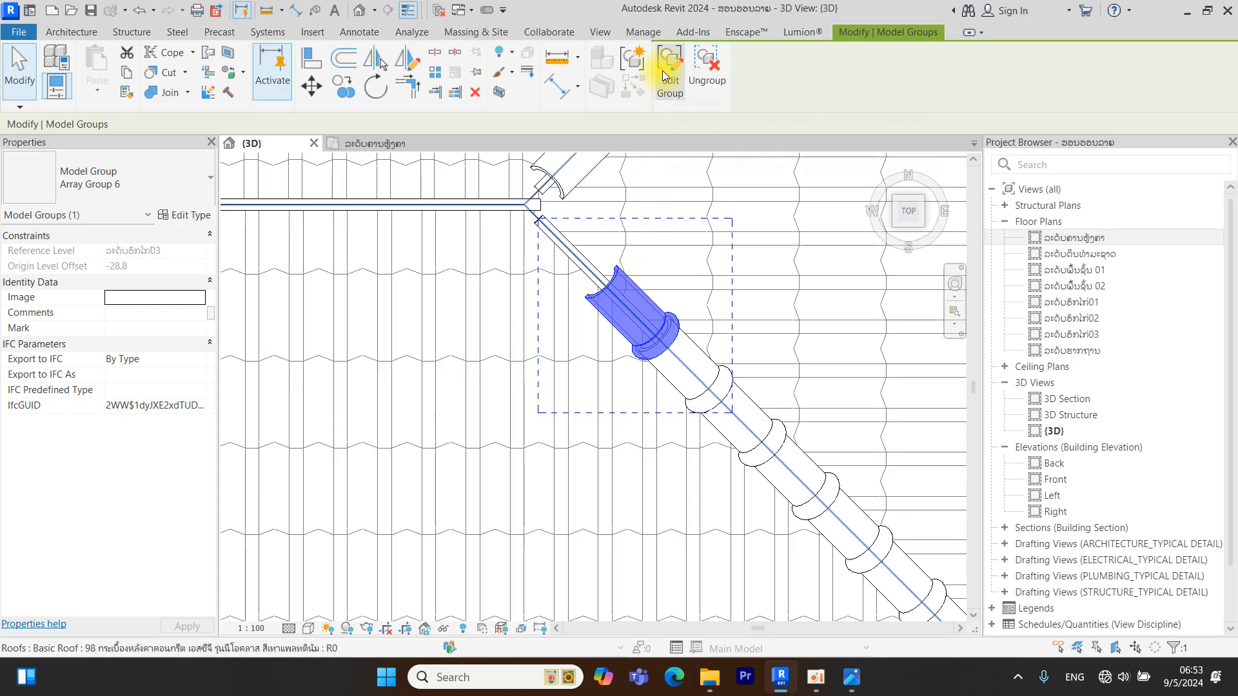
pyautogui.click(708, 74)
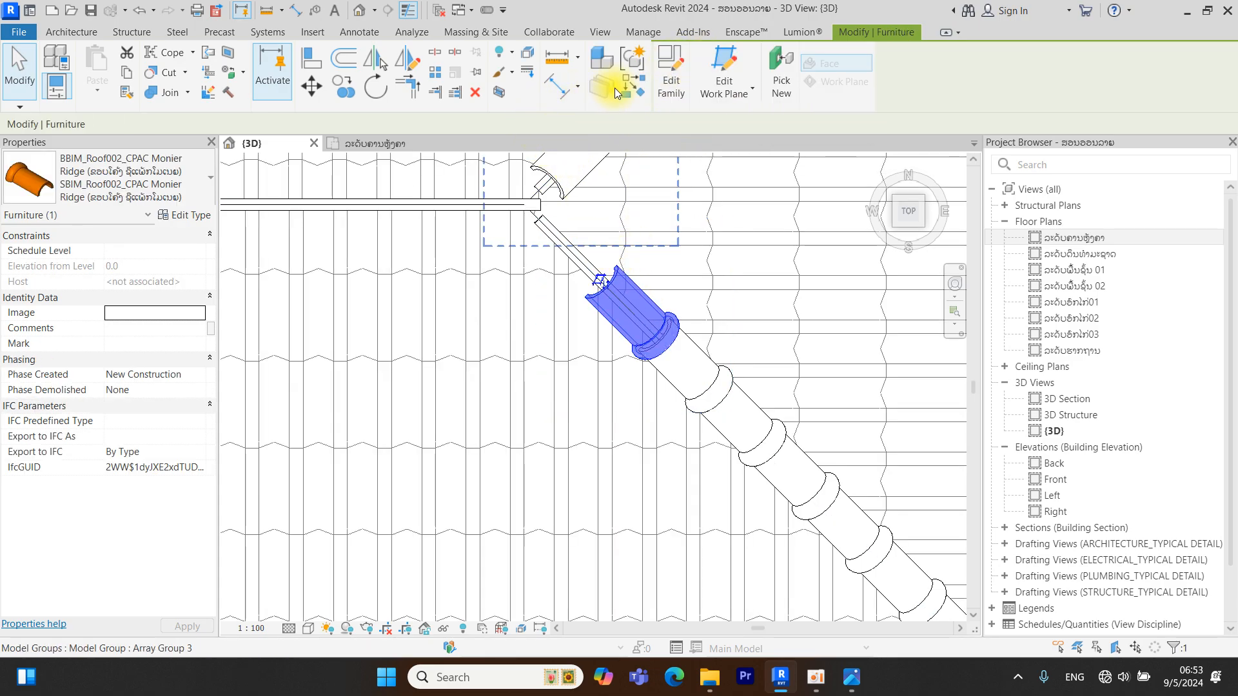
pyautogui.click(632, 81)
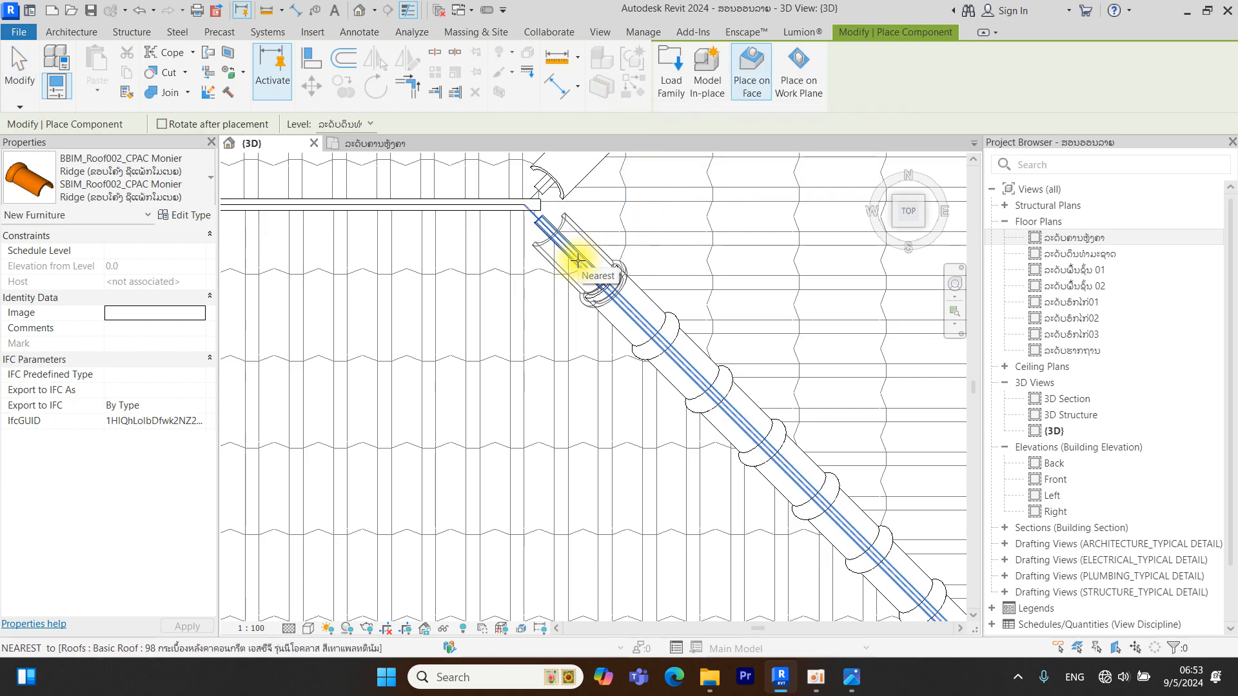
pyautogui.scroll(-3, 606, 268)
pyautogui.press('Escape')
pyautogui.press('Escape')
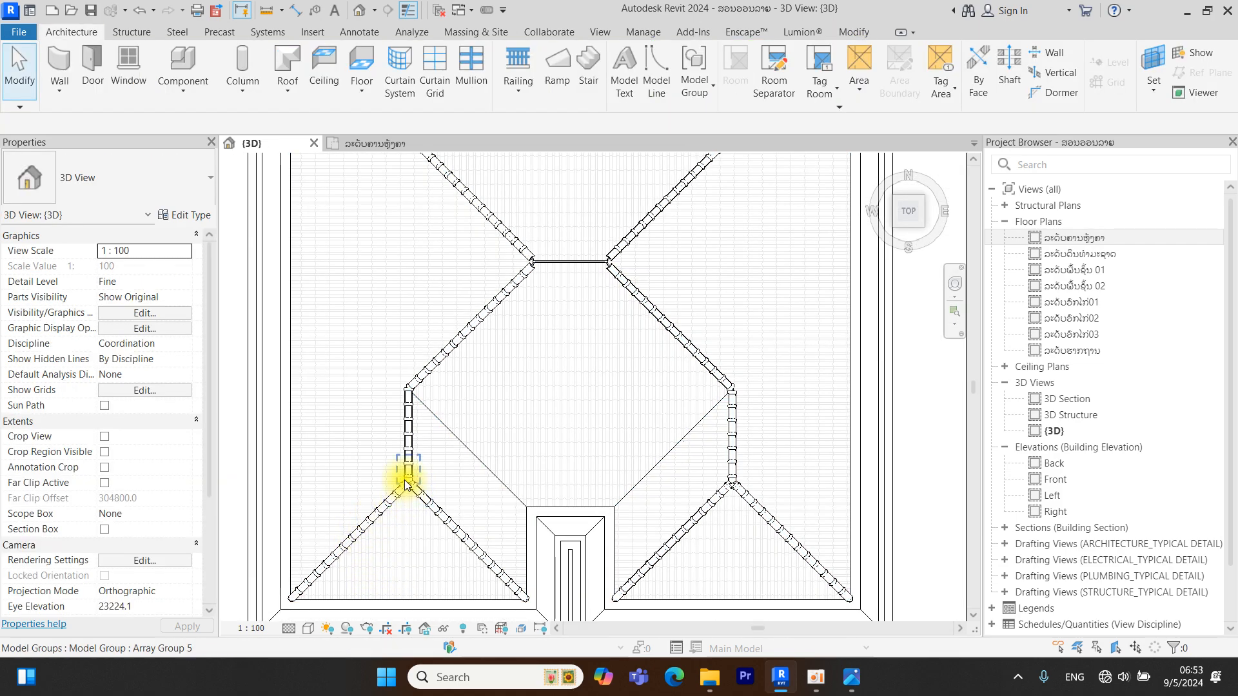
# Place a Ridge 3Way tile like the left dormer's, rotated to fit, at the right end of the horizontal ridge
pyautogui.scroll(3, 406, 483)
pyautogui.click(405, 480)
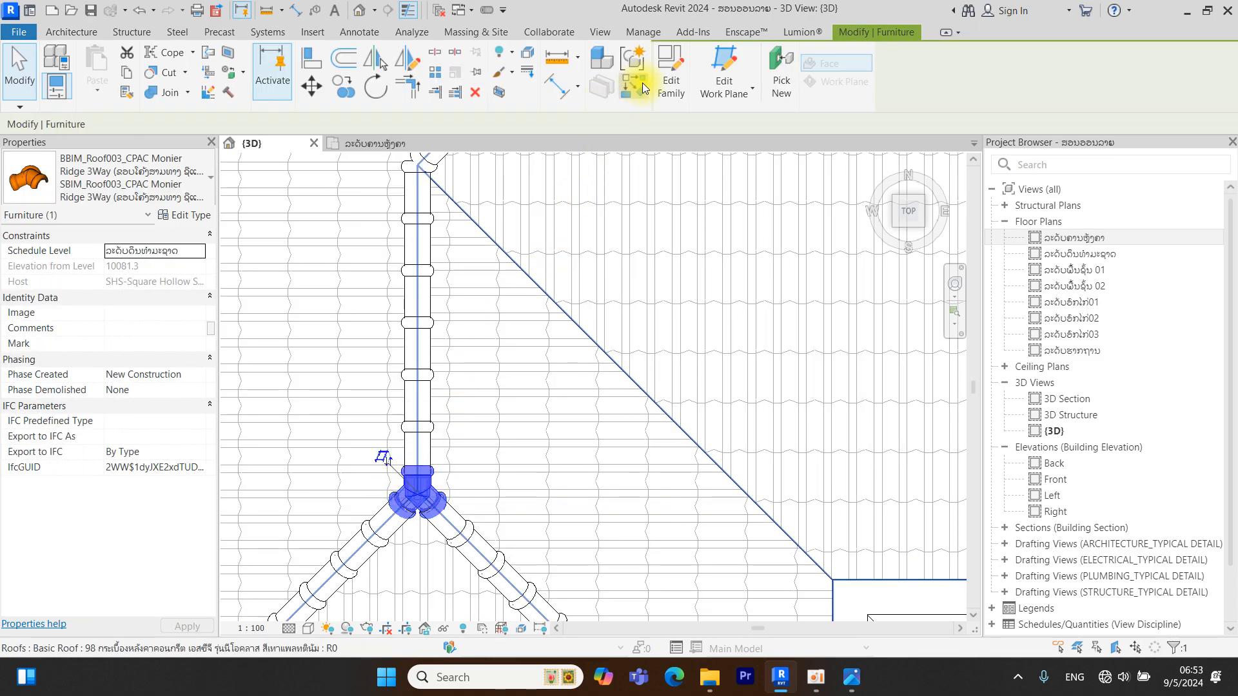
pyautogui.click(642, 84)
pyautogui.scroll(-2, 641, 201)
pyautogui.moveTo(641, 203); pyautogui.dragTo(538, 556, button='middle')
pyautogui.moveTo(659, 349); pyautogui.dragTo(503, 418, button='middle')
pyautogui.scroll(6, 640, 354)
pyautogui.press('space')
pyautogui.press('space')
pyautogui.press('space')
pyautogui.press('space')
pyautogui.press('space')
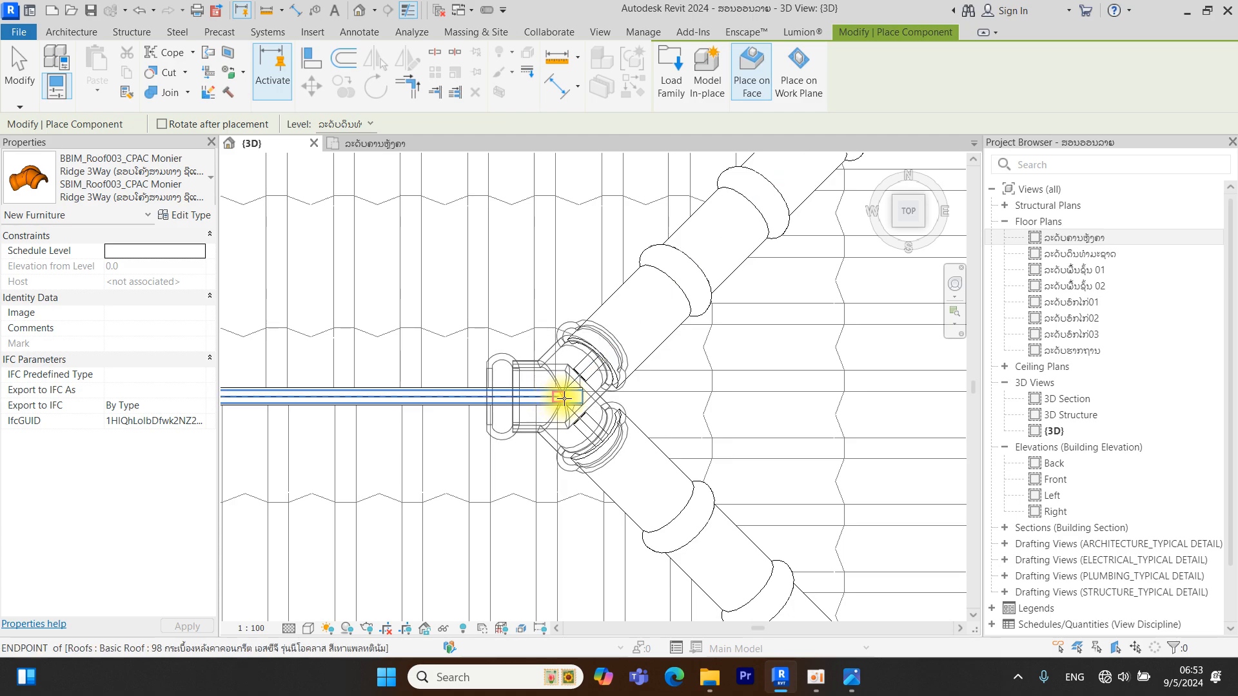
pyautogui.click(567, 398)
# Place another Ridge 3Way tile, rotated to match the diagonals, at the left end of the horizontal ridge
pyautogui.scroll(-5, 569, 395)
pyautogui.moveTo(454, 422); pyautogui.dragTo(600, 389, button='middle')
pyautogui.scroll(2, 596, 384)
pyautogui.scroll(5, 536, 372)
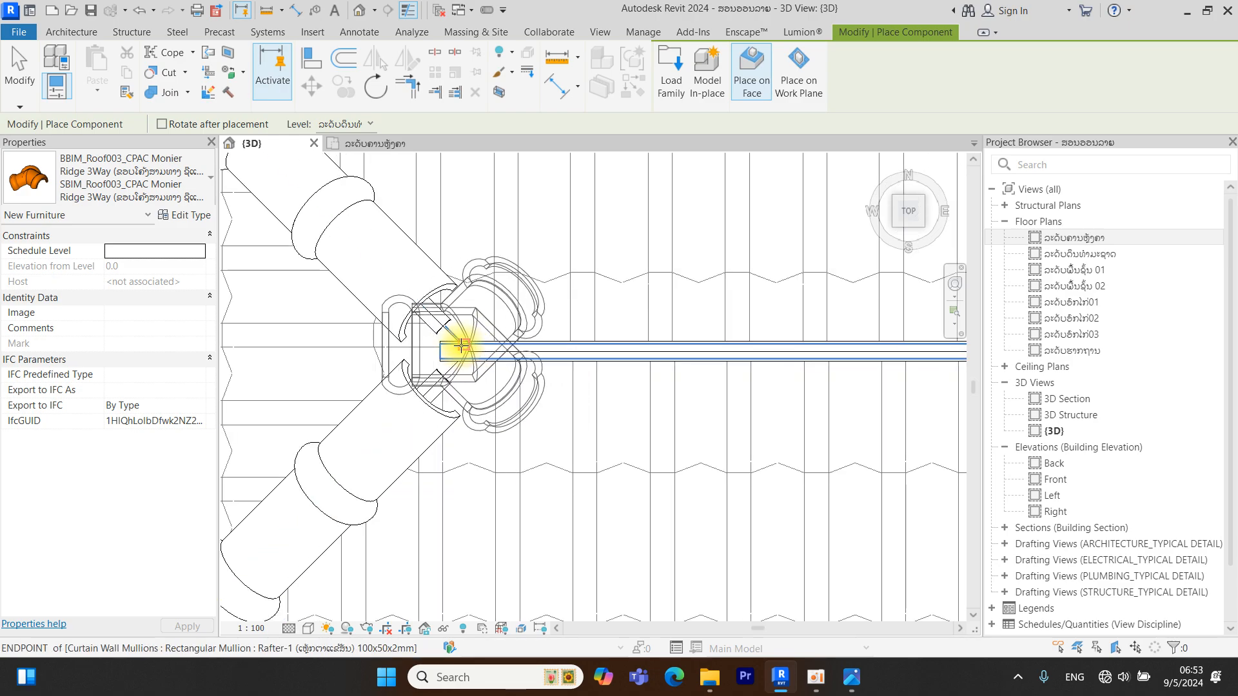
pyautogui.press('space')
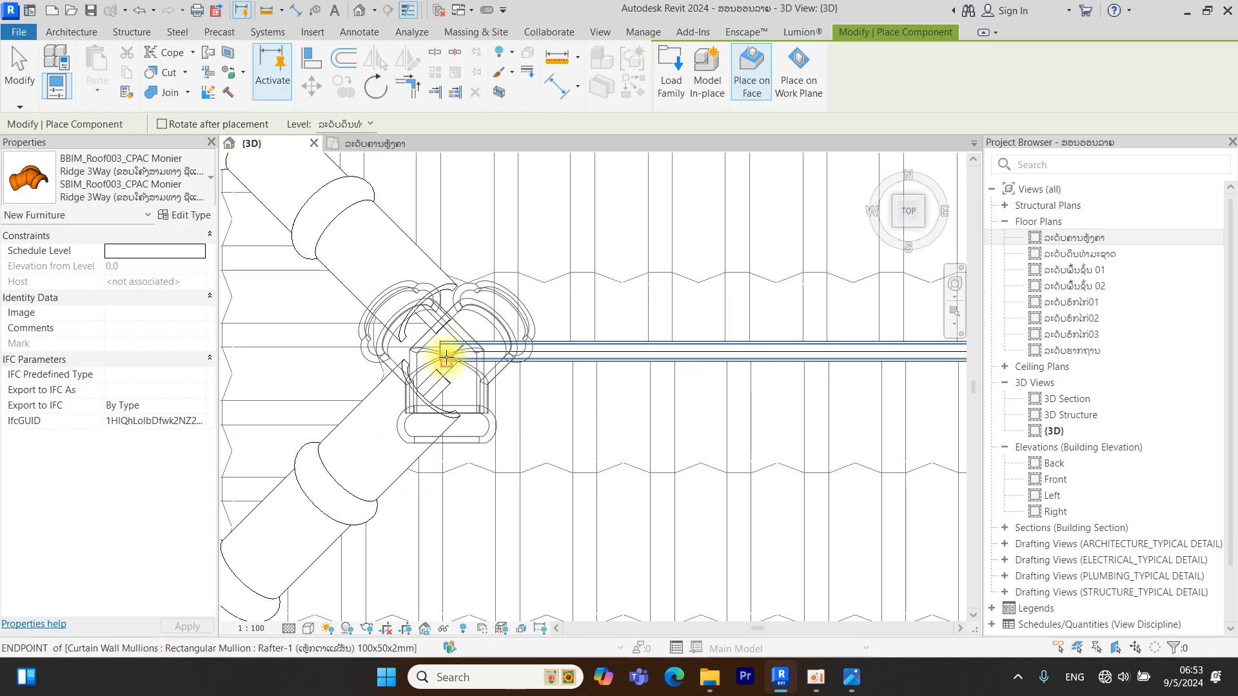
pyautogui.press('space')
pyautogui.press('space')
pyautogui.press('space')
pyautogui.press('space')
pyautogui.press('space')
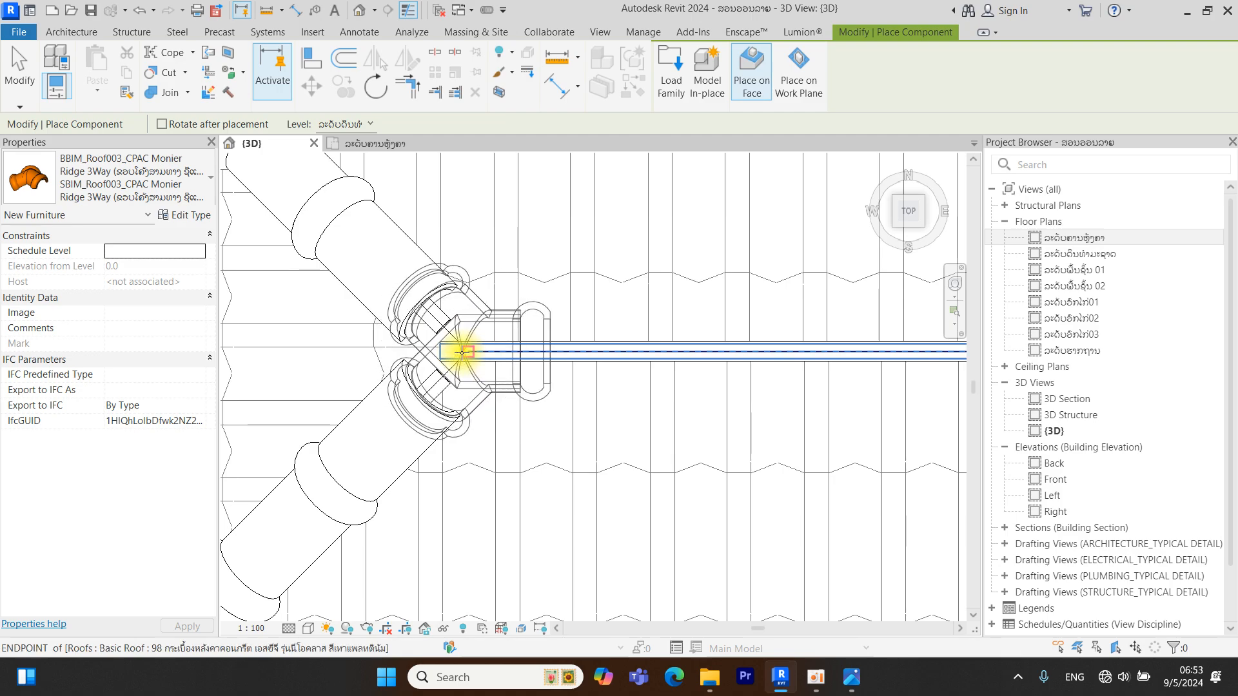
# Place a Ridge 3Way tile farther north, where two diagonal ridges meet the north-south ridge, and end the placement
pyautogui.scroll(-3, 613, 354)
pyautogui.scroll(-3, 624, 354)
pyautogui.moveTo(674, 310); pyautogui.dragTo(611, 615, button='middle')
pyautogui.scroll(-3, 624, 283)
pyautogui.moveTo(624, 283); pyautogui.dragTo(613, 546, button='middle')
pyautogui.scroll(5, 604, 465)
pyautogui.scroll(6, 606, 463)
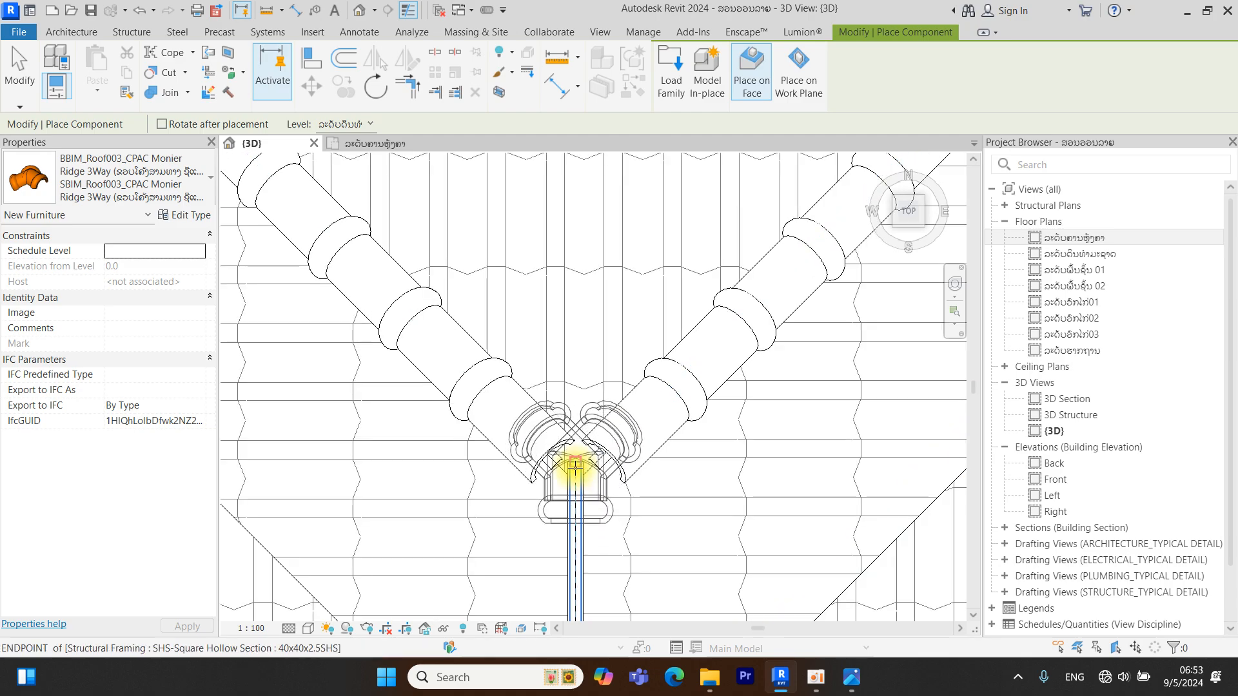
pyautogui.click(574, 477)
pyautogui.scroll(-5, 738, 399)
pyautogui.press('Escape')
pyautogui.press('Escape')
pyautogui.scroll(2, 737, 536)
pyautogui.scroll(5, 640, 355)
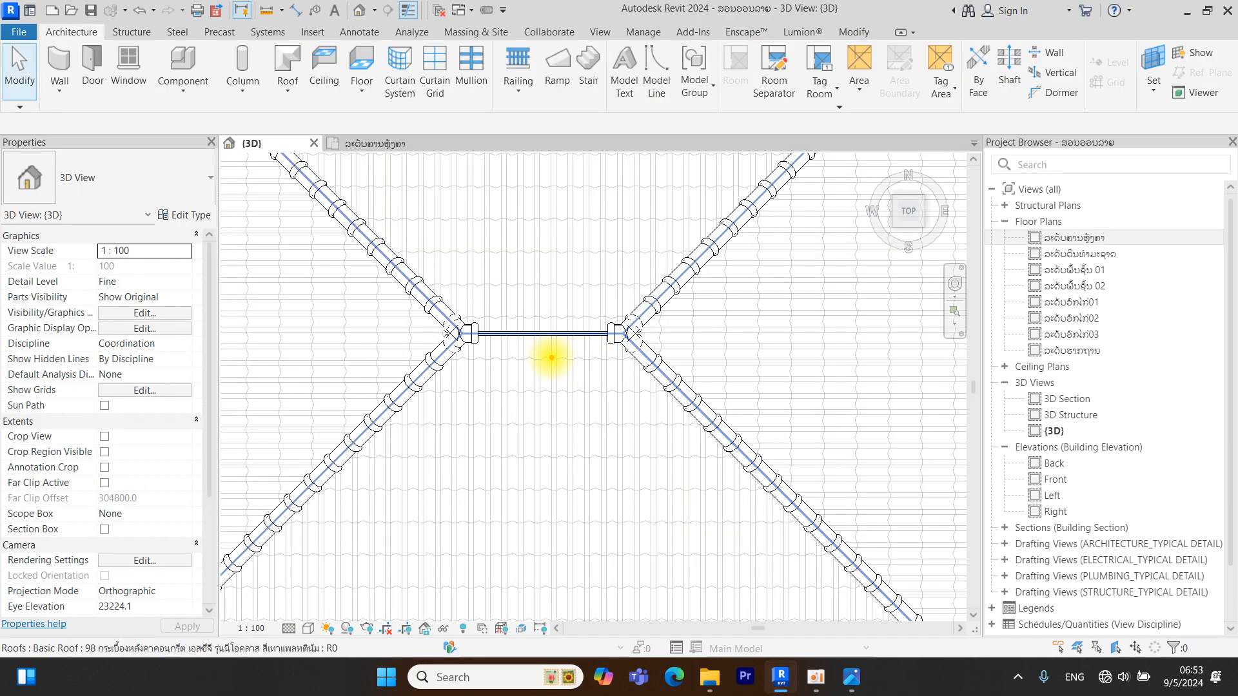
pyautogui.scroll(-2, 596, 335)
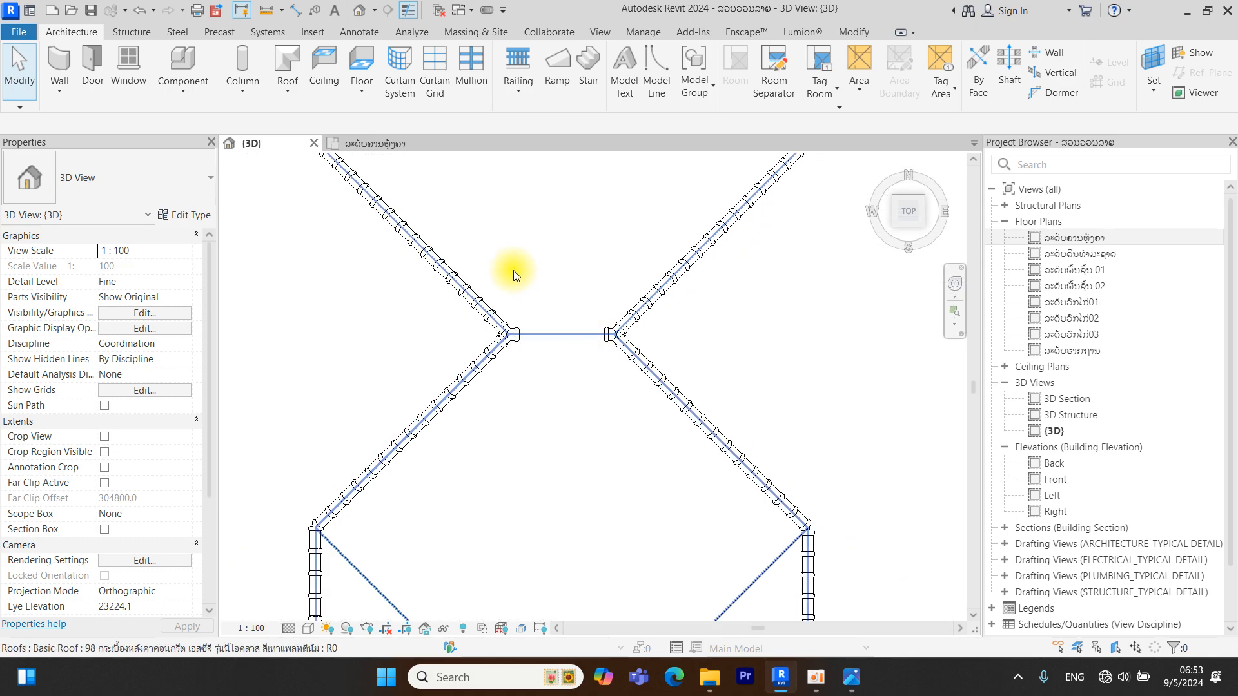
# Place four CPAC Monier Ridge tiles end to end along the horizontal ridge between the two Ridge 3Way tiles and end the placement
pyautogui.click(181, 59)
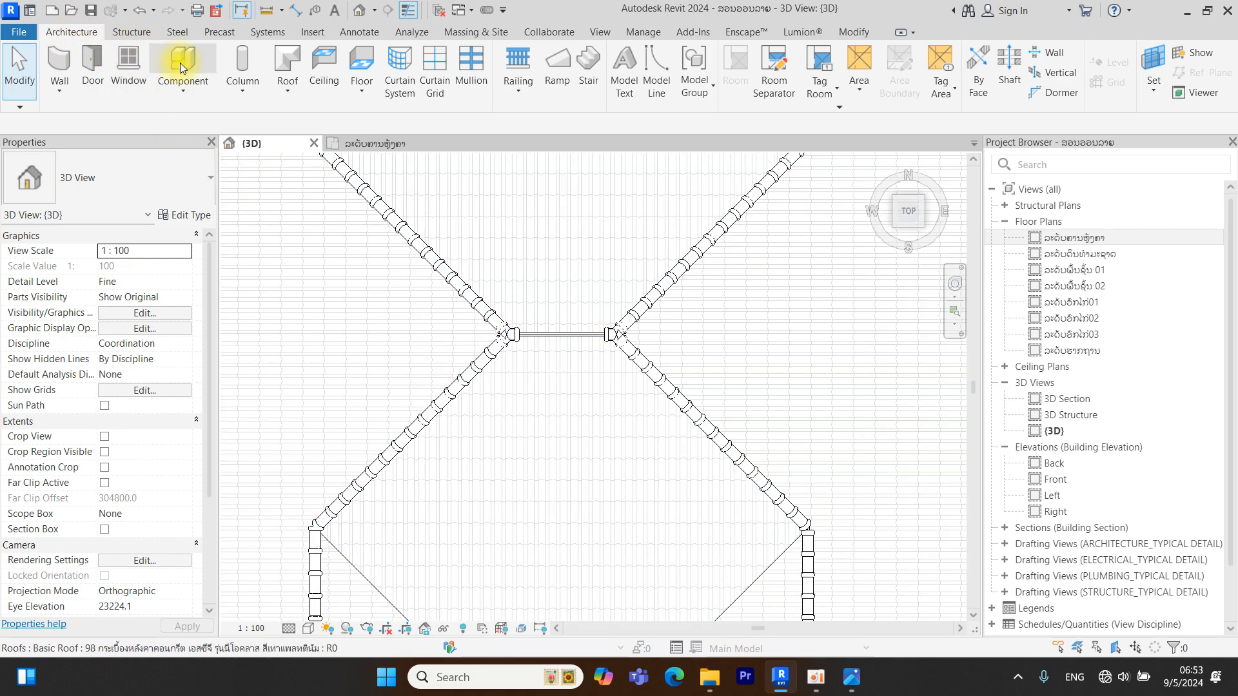
pyautogui.scroll(2, 535, 342)
pyautogui.scroll(1, 537, 344)
pyautogui.click(138, 177)
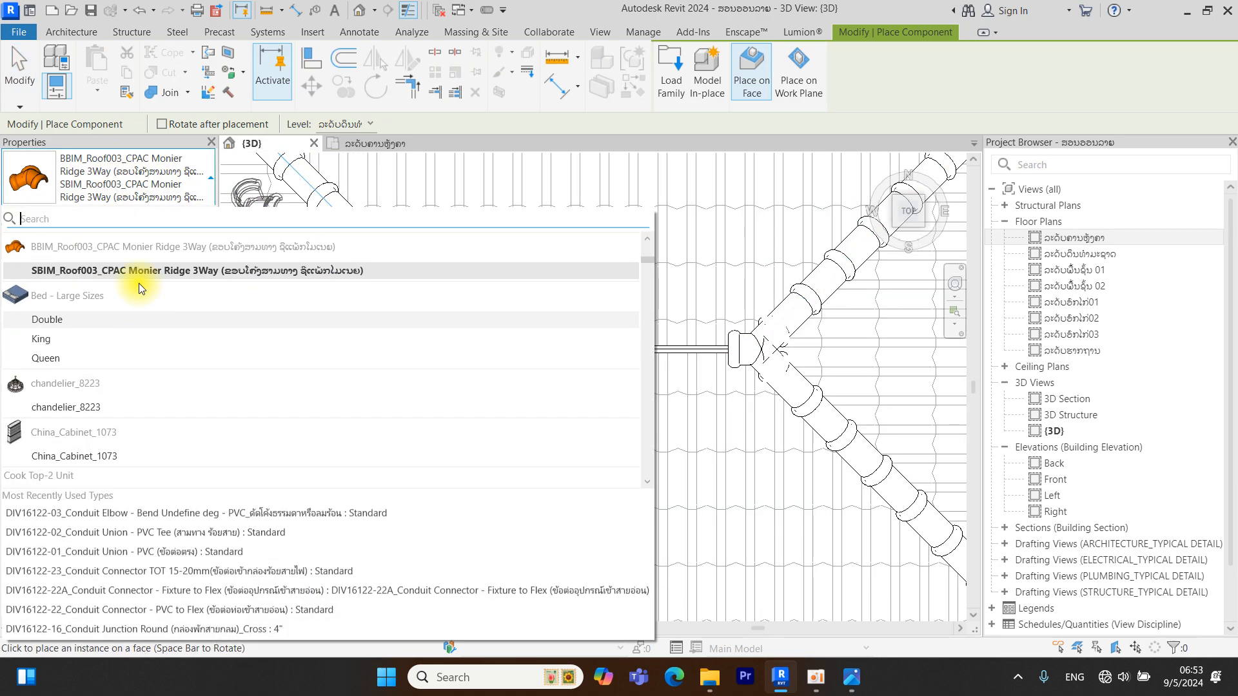
pyautogui.scroll(3, 152, 283)
pyautogui.scroll(-5, 176, 361)
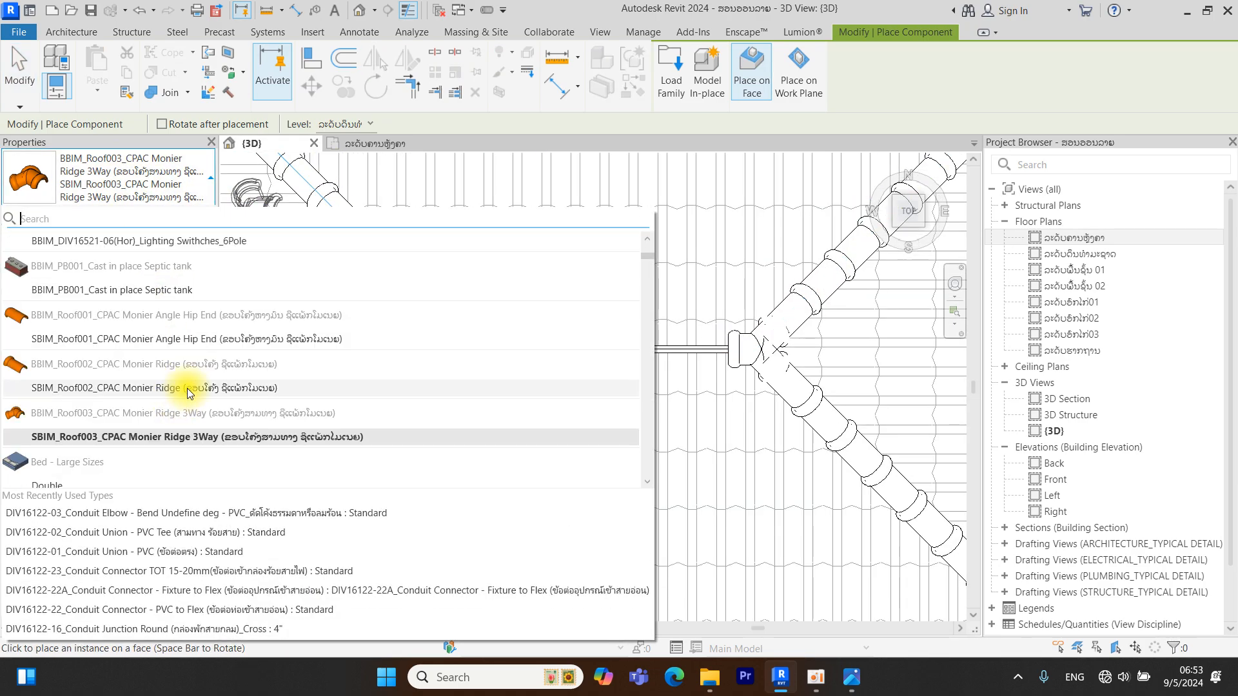
pyautogui.click(178, 426)
pyautogui.scroll(4, 519, 351)
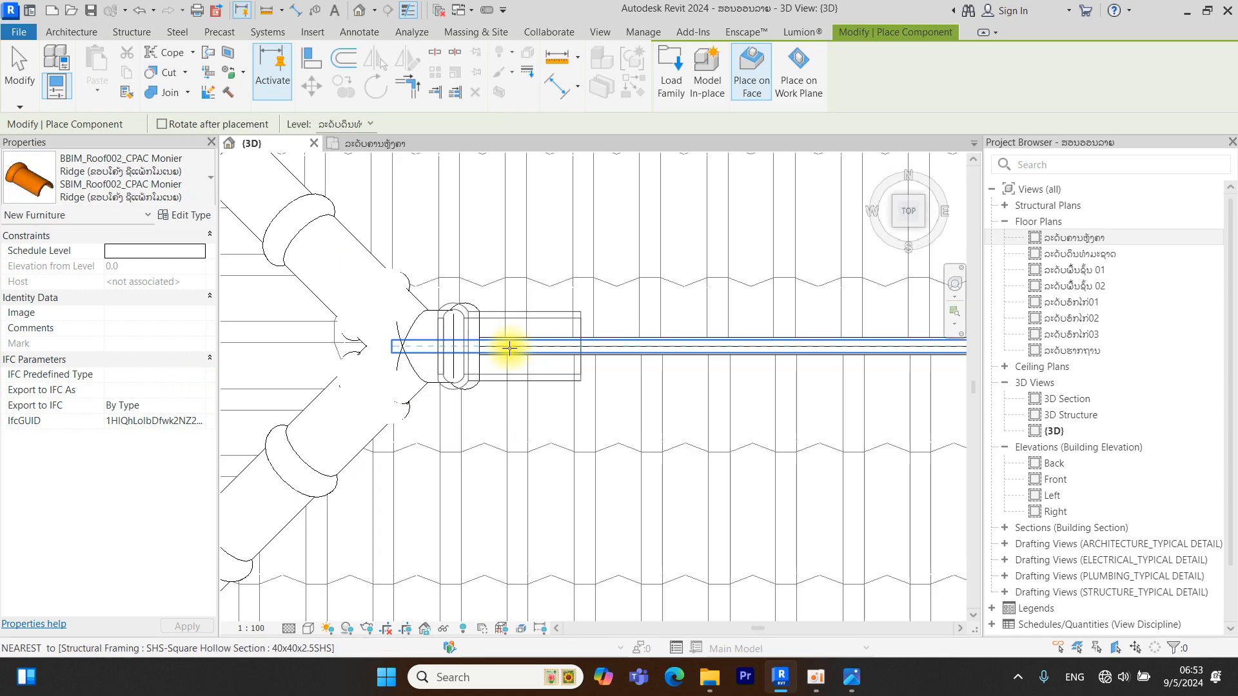
pyautogui.click(551, 348)
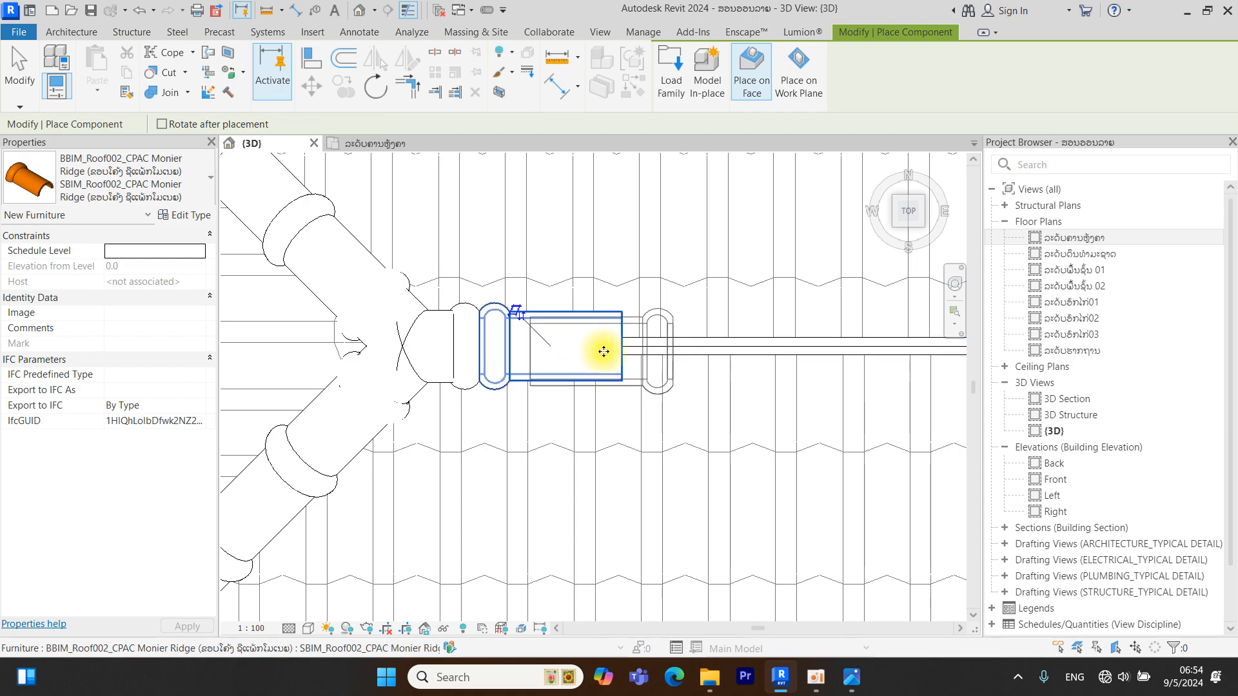
pyautogui.click(670, 346)
pyautogui.moveTo(663, 355); pyautogui.dragTo(508, 338, button='middle')
pyautogui.click(639, 323)
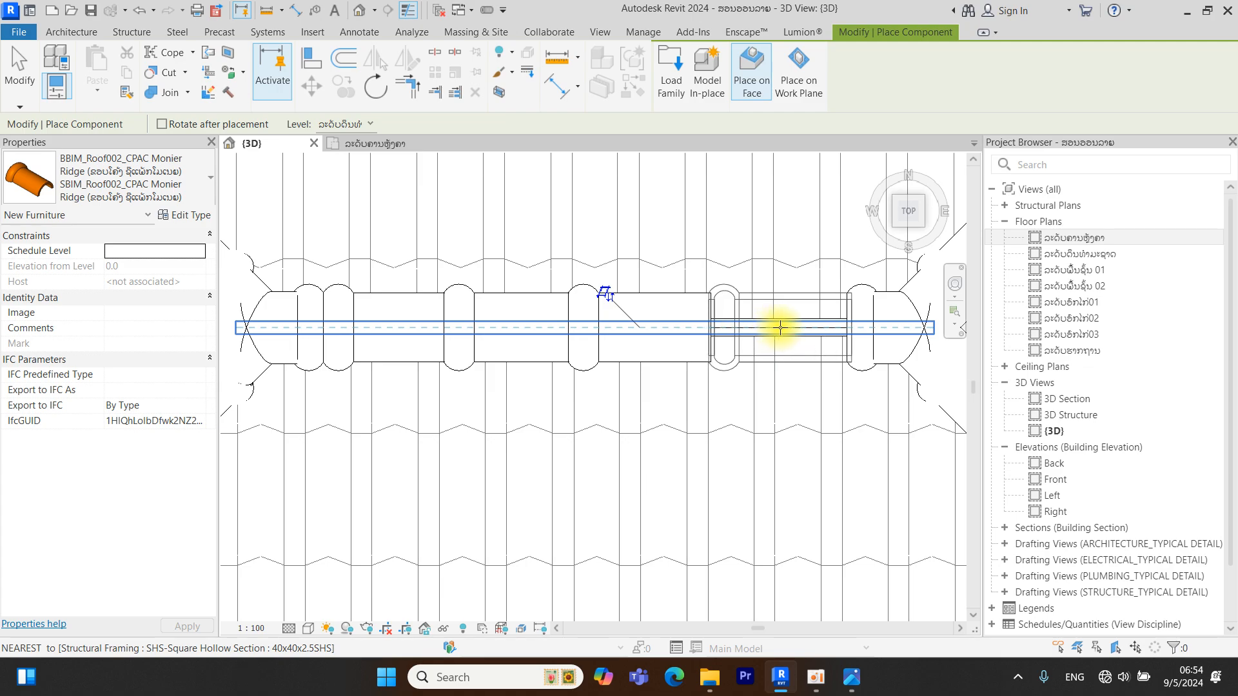
pyautogui.press('Escape')
pyautogui.press('Escape')
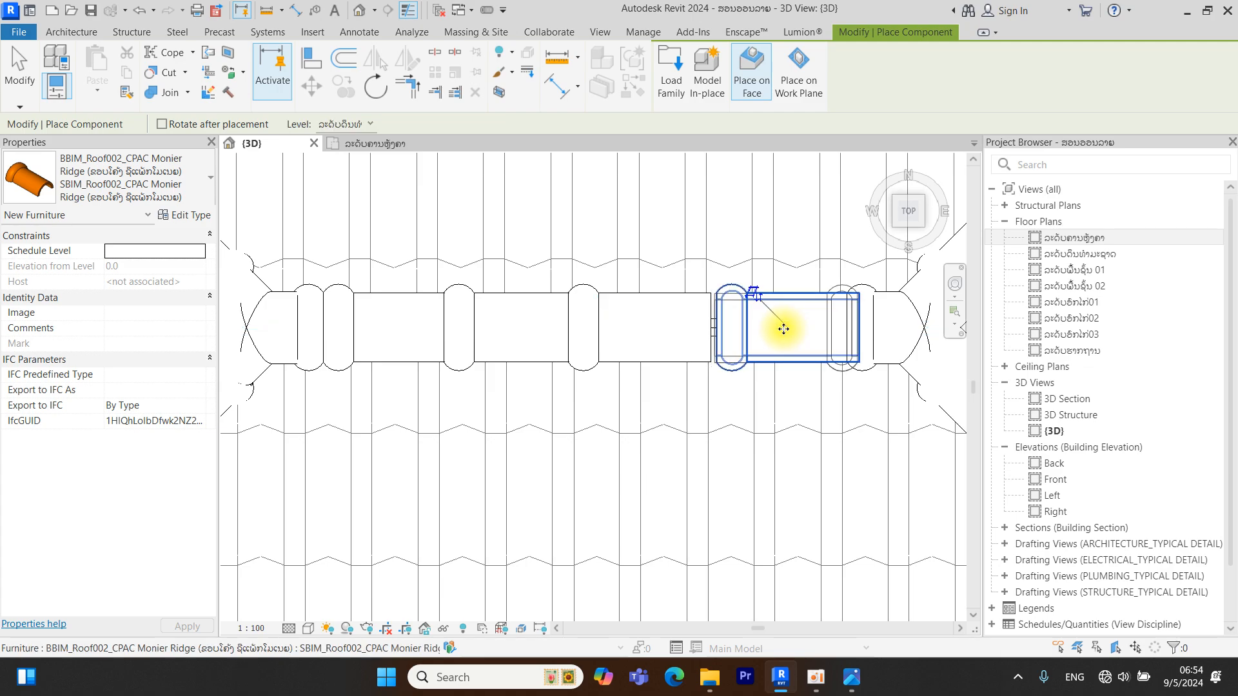
# Nudge the two middle Ridge tiles on the horizontal ridge eastward to even out their spacing
pyautogui.click(671, 329)
pyautogui.press('Right')
pyautogui.press('Right')
pyautogui.moveTo(619, 330); pyautogui.dragTo(495, 330)
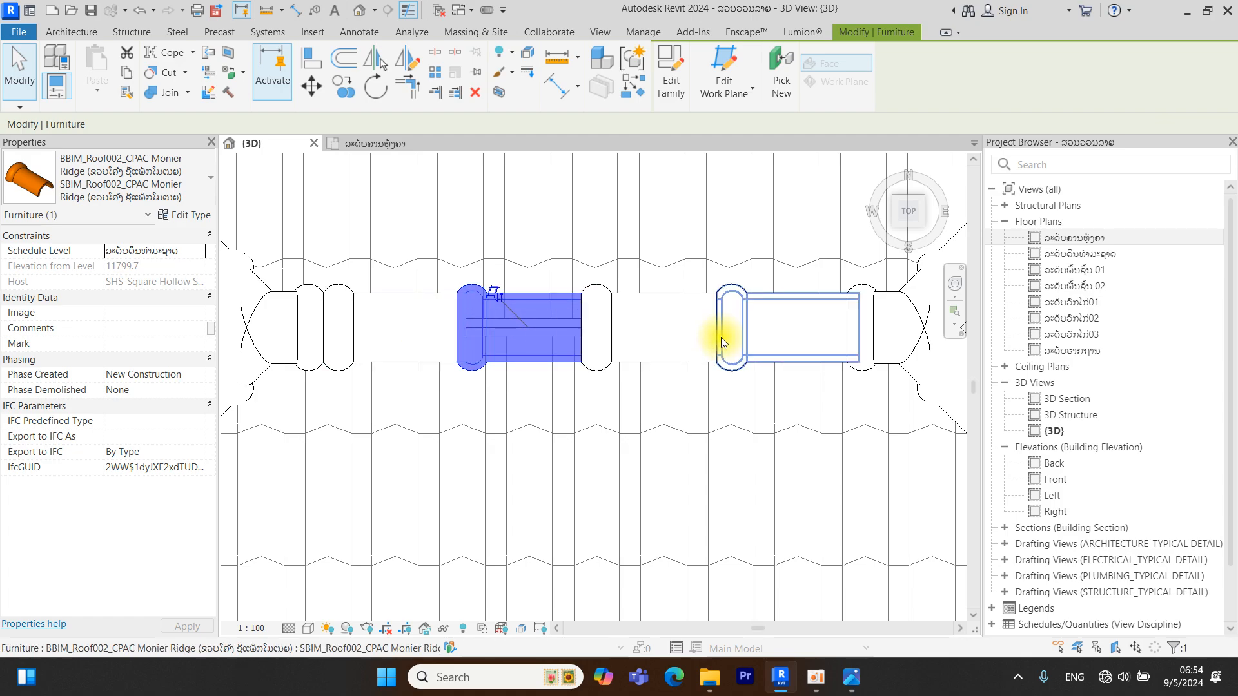
# Place three similar Ridge tiles, rotated to match, down the northern dormer's north-south ridge from its Ridge 3Way tile, and end the placement
pyautogui.scroll(-4, 676, 313)
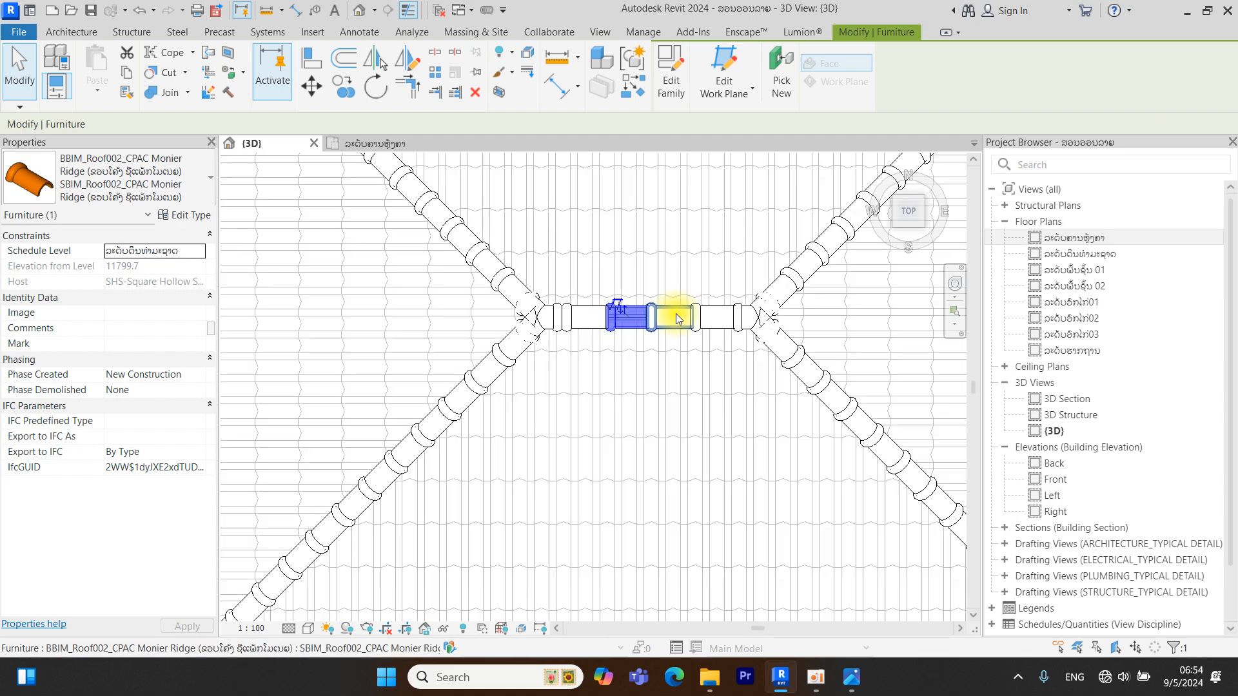
pyautogui.click(675, 313)
pyautogui.click(633, 318)
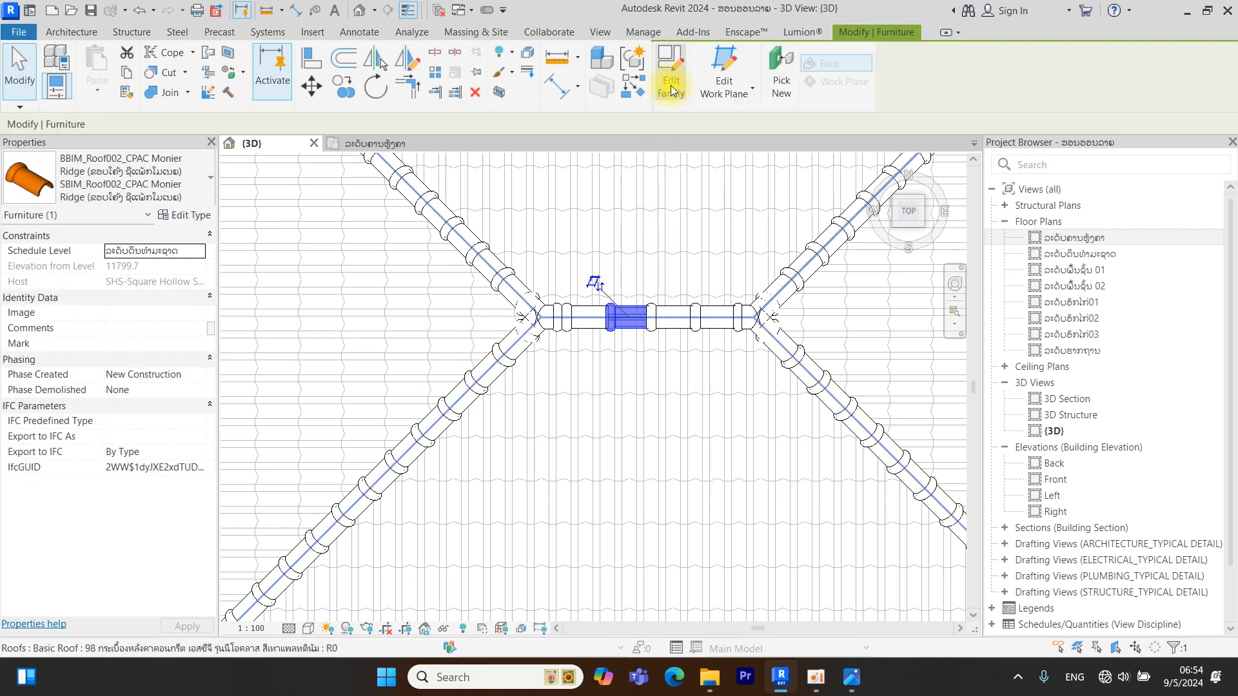
pyautogui.click(639, 93)
pyautogui.moveTo(646, 293); pyautogui.dragTo(668, 518, button='middle')
pyautogui.moveTo(665, 274); pyautogui.dragTo(633, 355, button='middle')
pyautogui.scroll(2, 629, 385)
pyautogui.scroll(2, 629, 416)
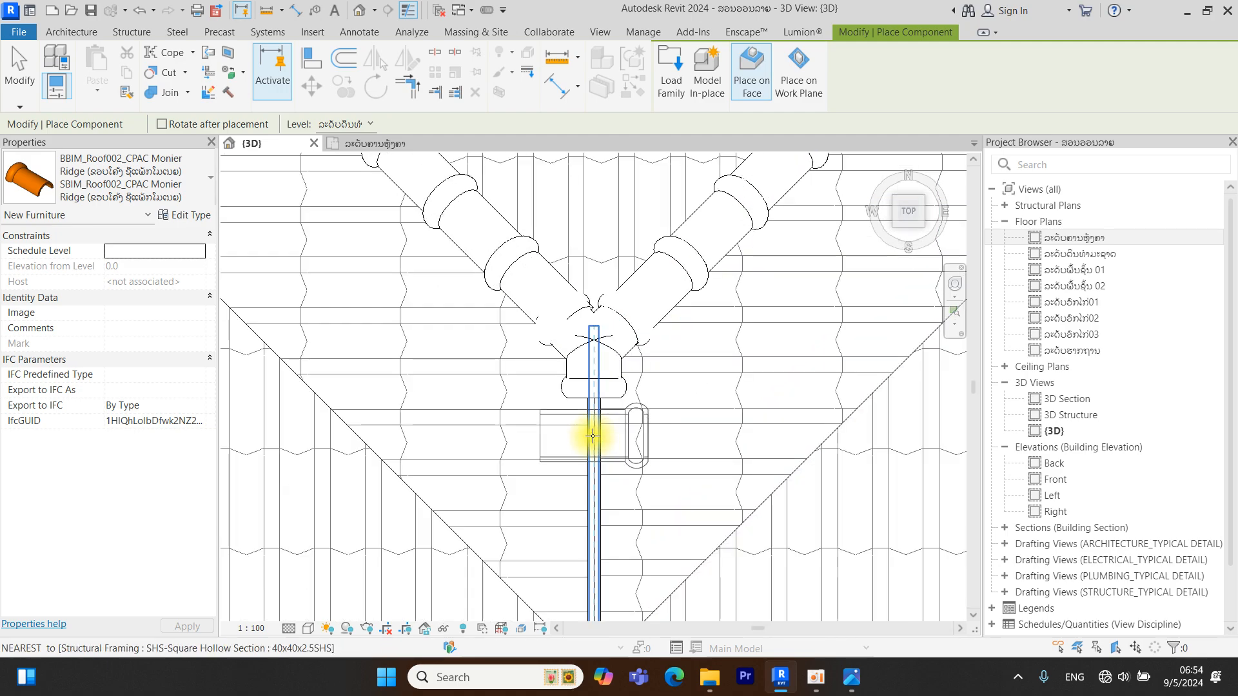
pyautogui.click(593, 435)
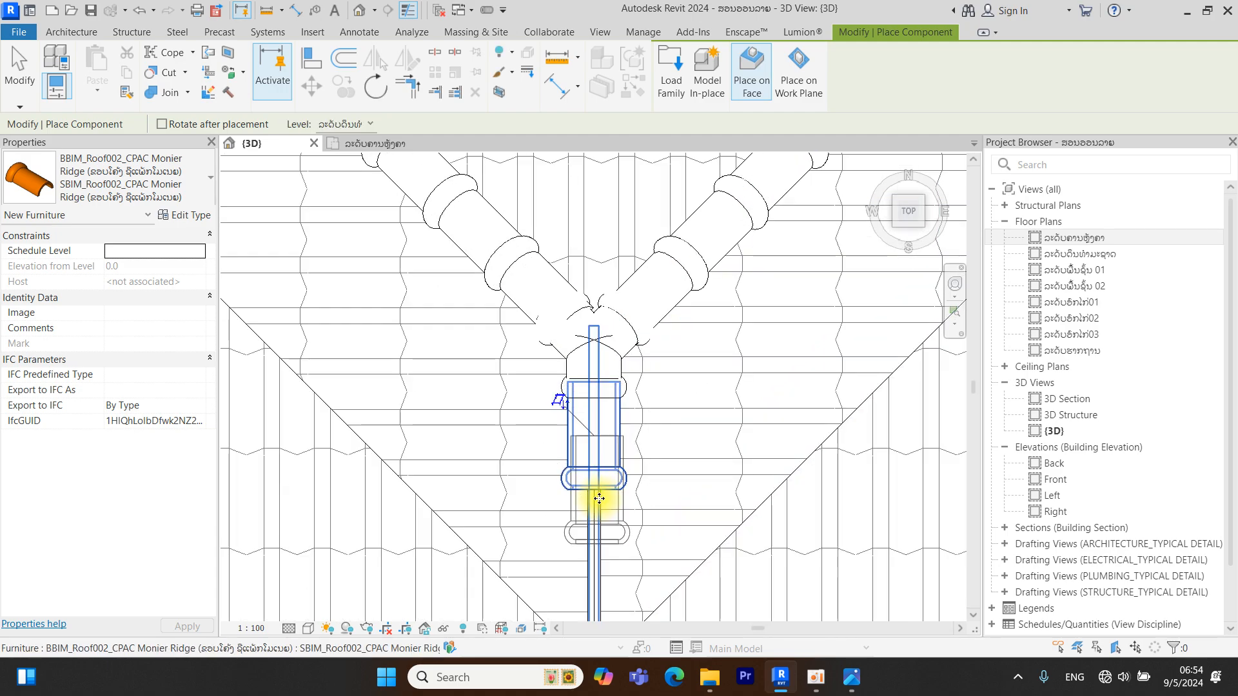
pyautogui.moveTo(594, 497); pyautogui.dragTo(593, 354, button='middle')
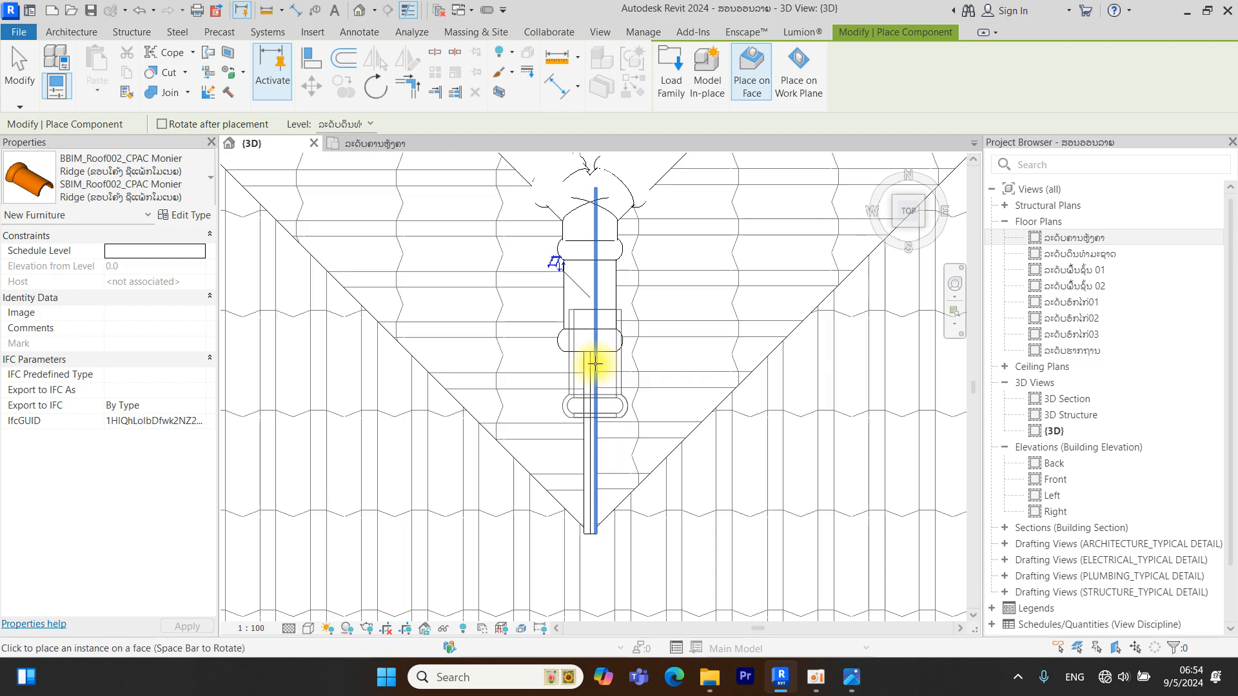
pyautogui.click(588, 400)
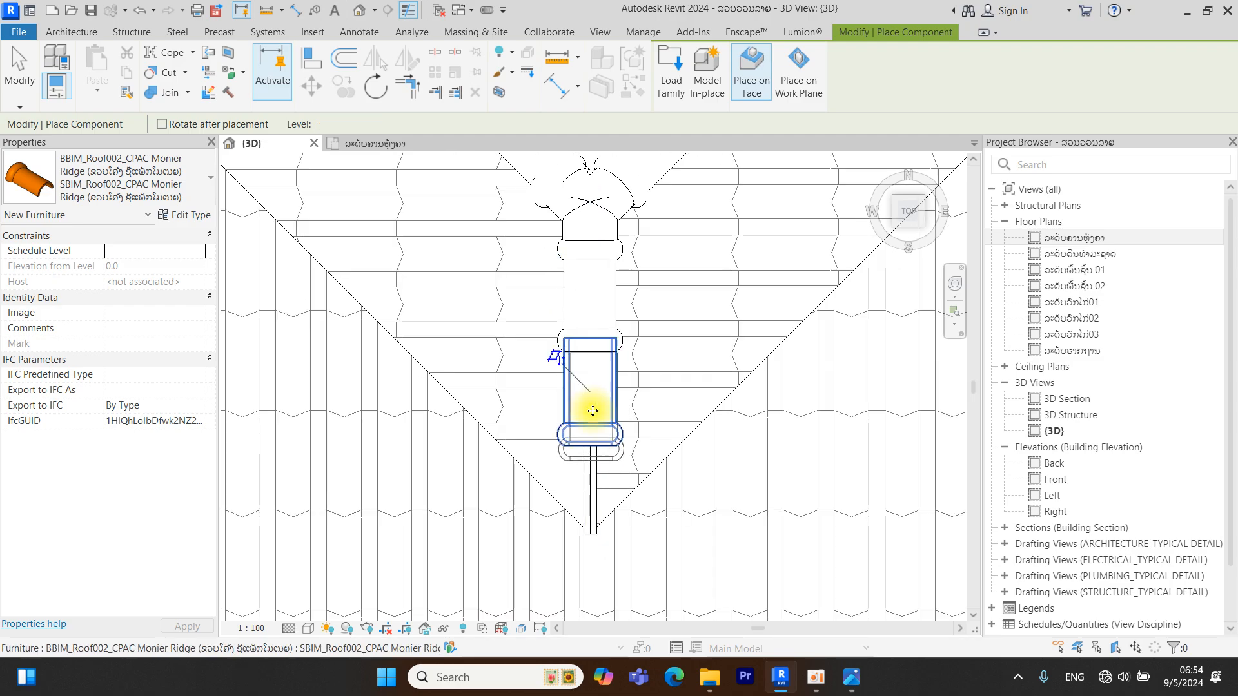
pyautogui.click(590, 488)
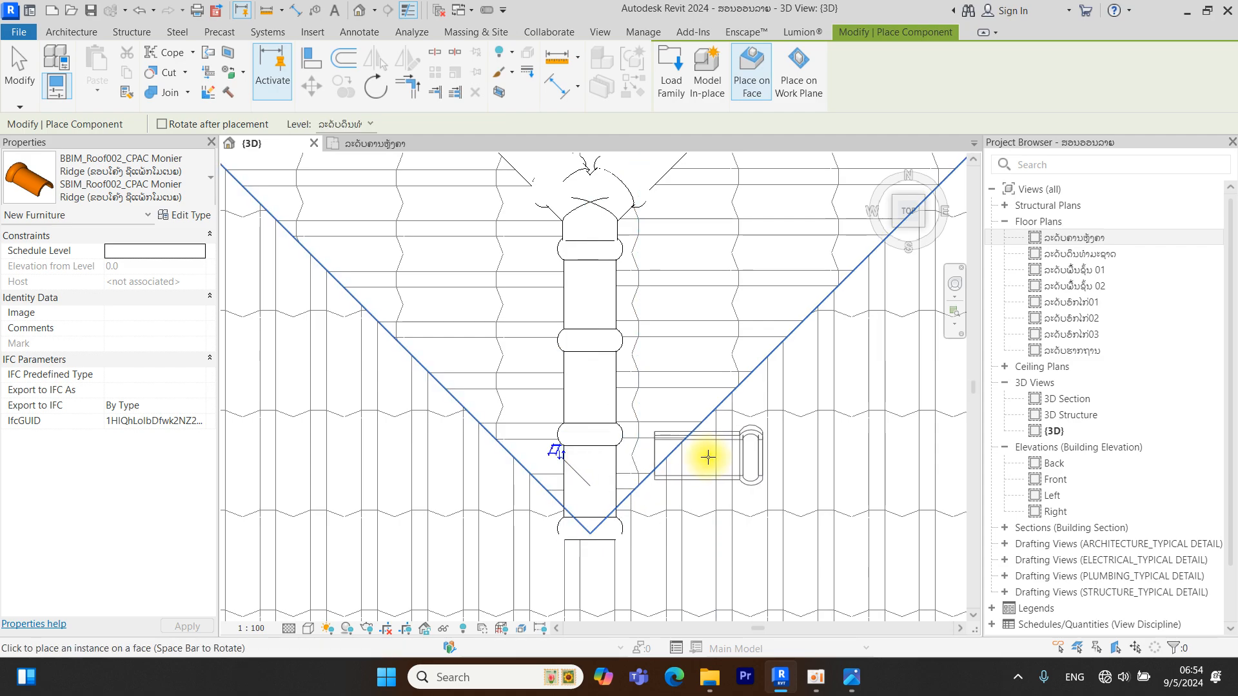
pyautogui.press('Escape')
pyautogui.press('Escape')
# Select the middle Ridge tile on the small northern dormer's short ridge in an angled 3D view
pyautogui.scroll(-6, 677, 368)
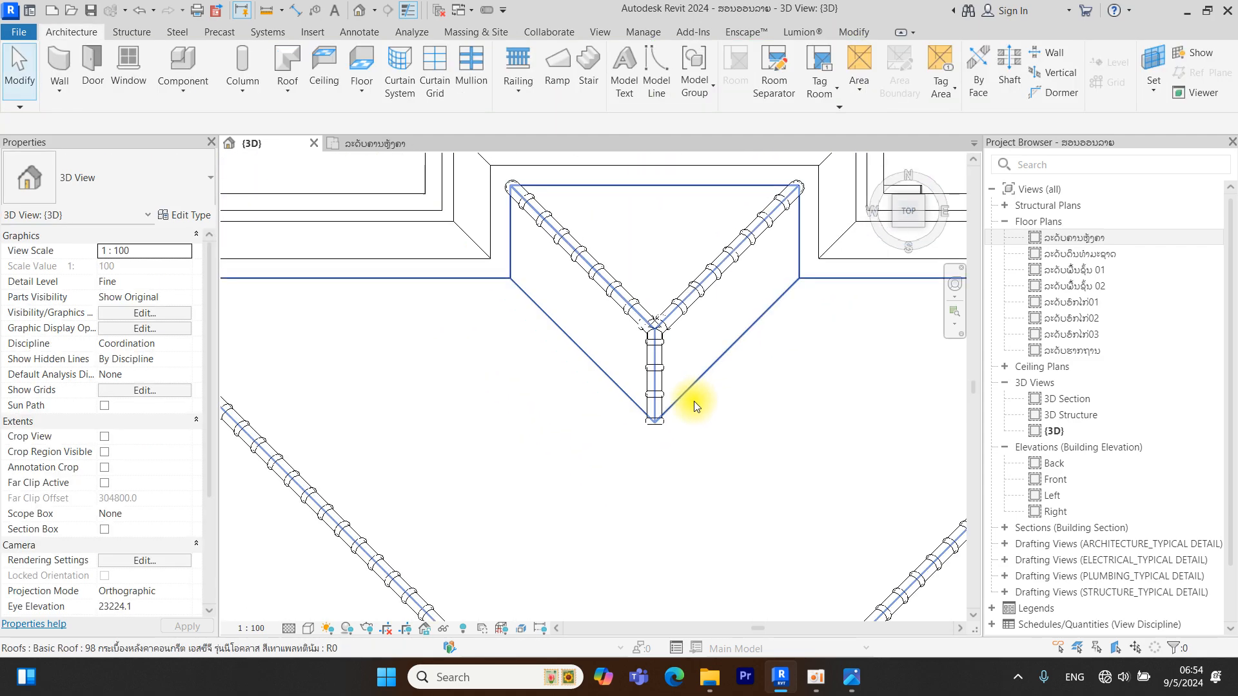
pyautogui.keyDown('shift'); pyautogui.moveTo(687, 591); pyautogui.dragTo(714, 473, button='middle'); pyautogui.keyUp('shift')
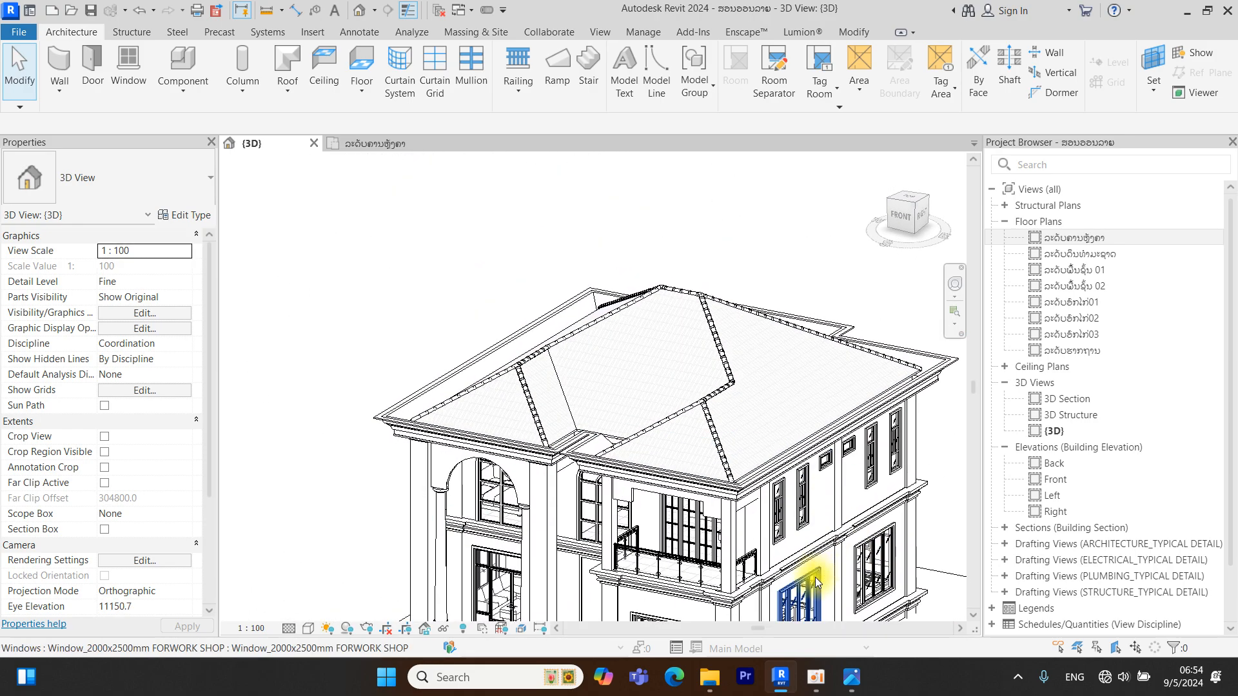
pyautogui.scroll(3, 705, 499)
pyautogui.keyDown('shift'); pyautogui.moveTo(705, 470); pyautogui.dragTo(705, 423, button='middle'); pyautogui.keyUp('shift')
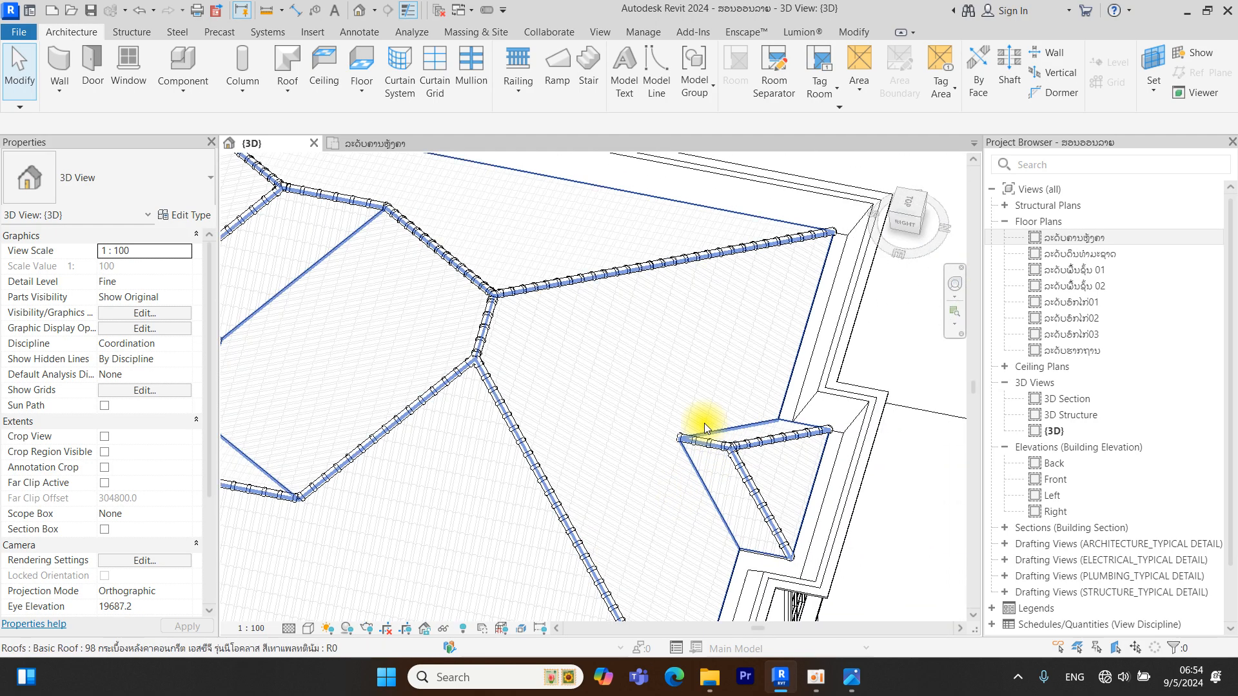
pyautogui.scroll(3, 705, 423)
pyautogui.click(702, 454)
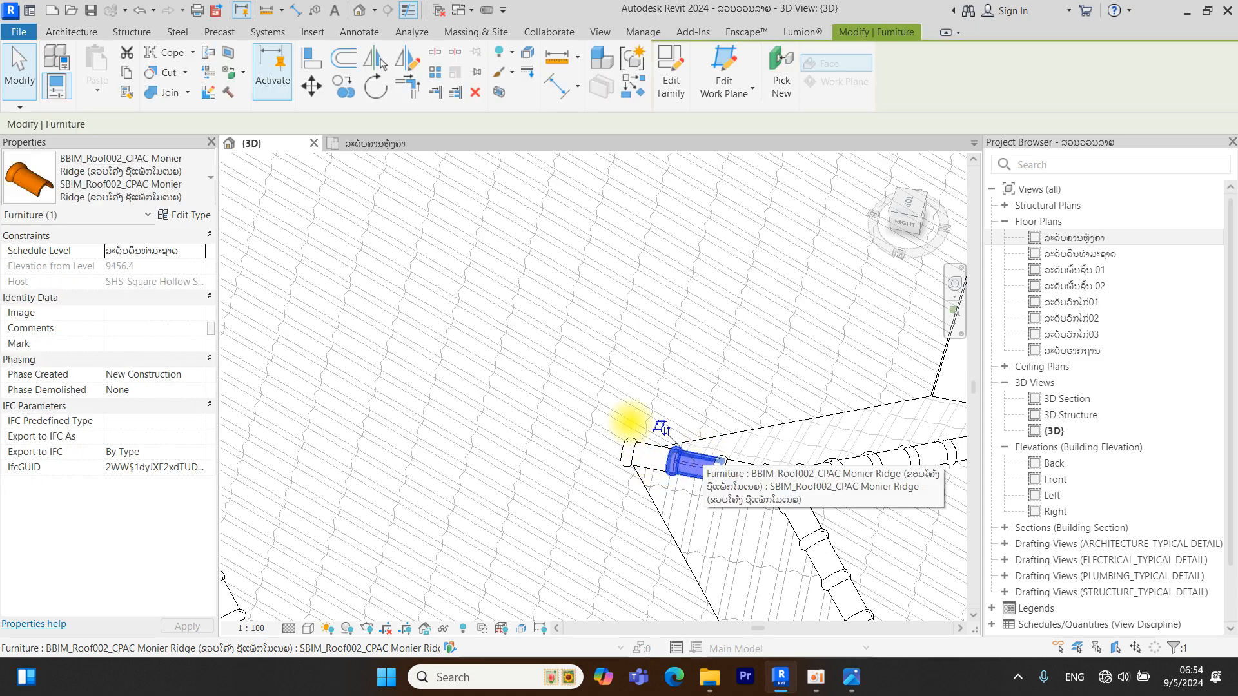
pyautogui.moveTo(586, 274); pyautogui.dragTo(593, 458)
pyautogui.moveTo(645, 284); pyautogui.dragTo(652, 422)
pyautogui.moveTo(565, 374); pyautogui.dragTo(736, 336)
pyautogui.moveTo(772, 296); pyautogui.dragTo(791, 409)
pyautogui.moveTo(857, 252); pyautogui.dragTo(865, 387)
pyautogui.moveTo(826, 326); pyautogui.dragTo(919, 289)
pyautogui.moveTo(720, 477)
pyautogui.mouseDown()
pyautogui.moveTo(647, 462)
pyautogui.moveTo(724, 447)
pyautogui.moveTo(661, 503)
pyautogui.mouseUp()
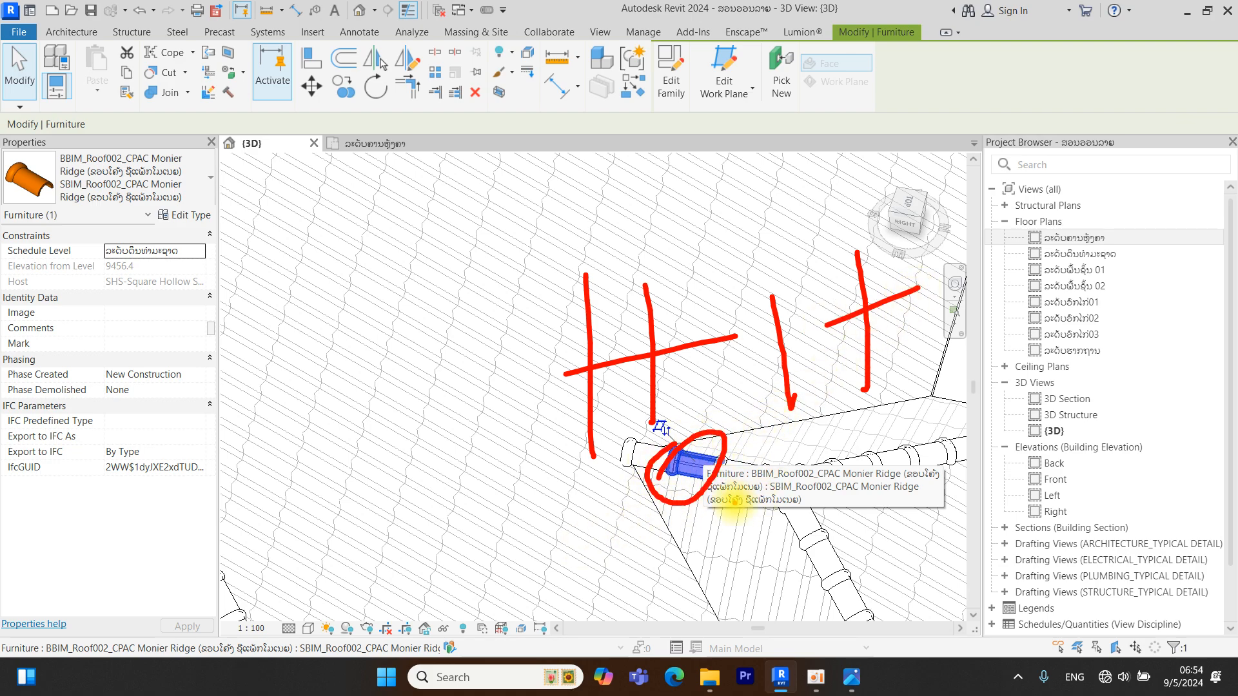
pyautogui.press('Escape')
# Temporarily hide the selected Ridge tile to expose the framing member beneath it
pyautogui.press('h')
pyautogui.press('h')
pyautogui.scroll(4, 715, 487)
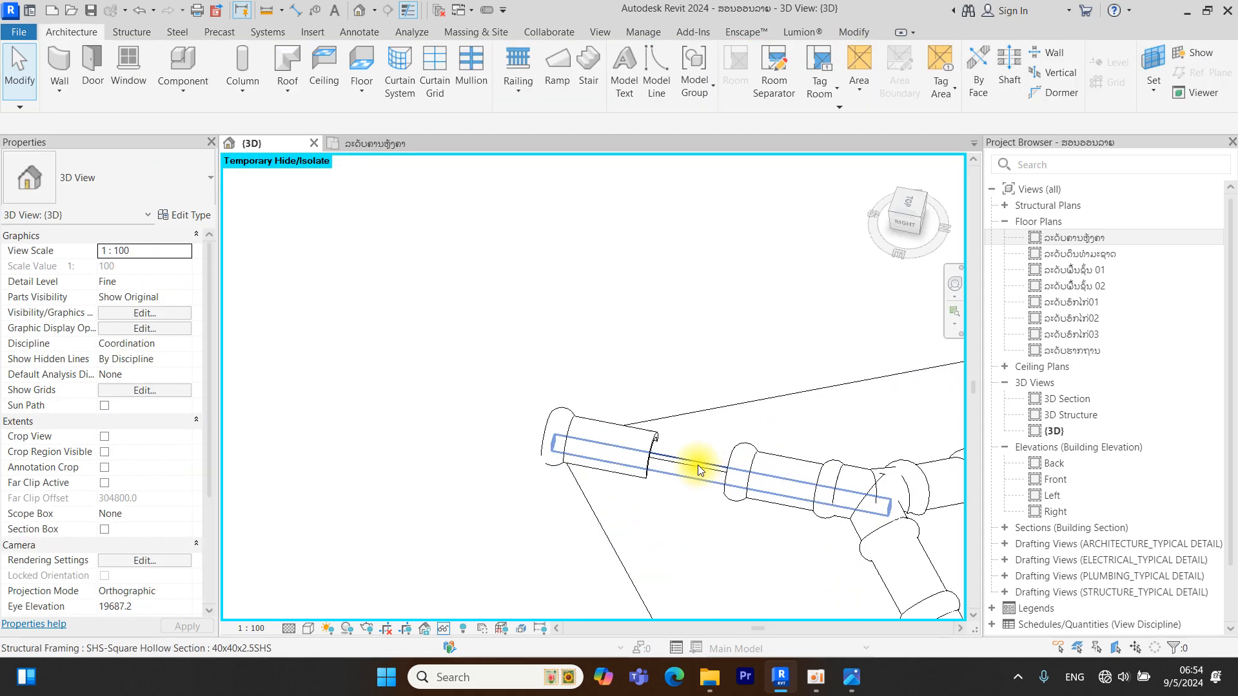
# Select all instances of the 40x40x2.5SHS square hollow section framing running under the ridge tiles and delete them
pyautogui.click(694, 465)
pyautogui.scroll(-7, 710, 466)
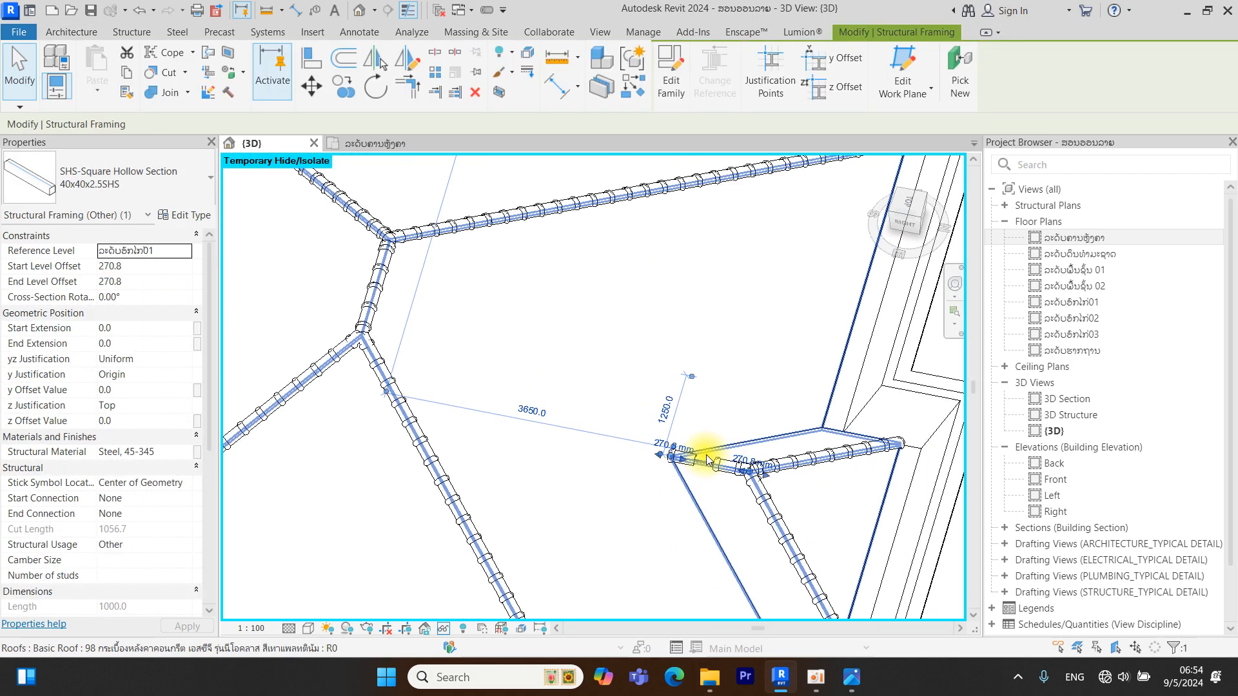
pyautogui.press('s')
pyautogui.press('a')
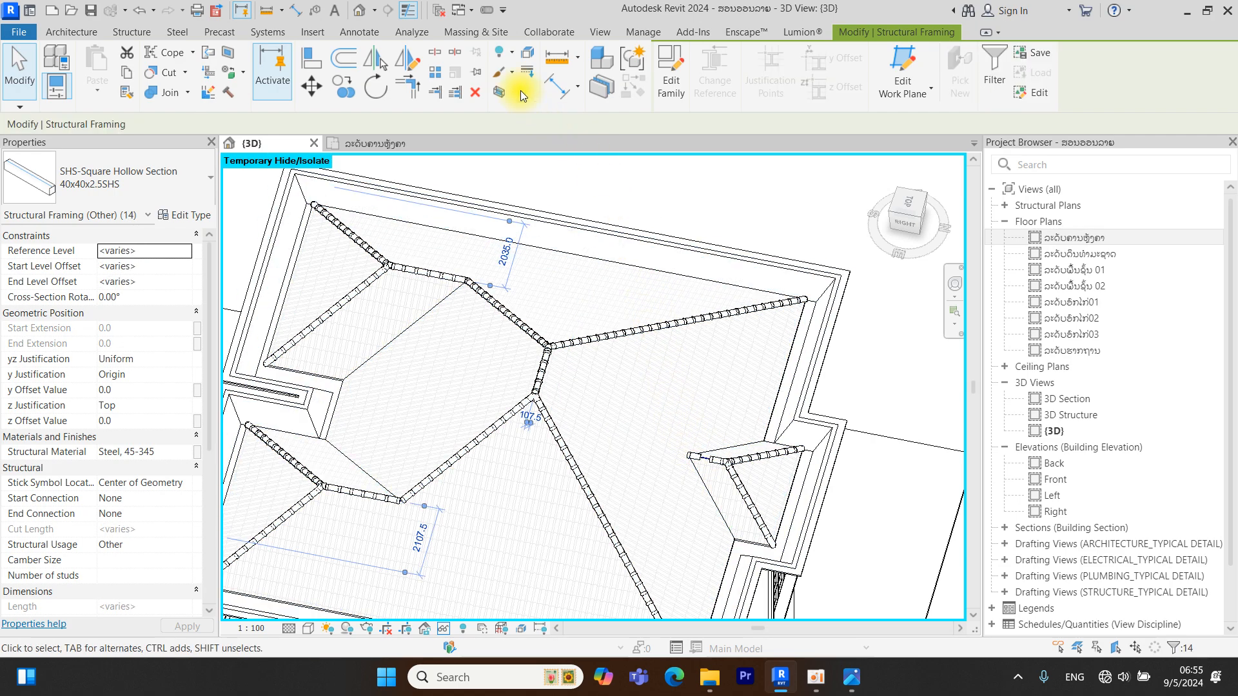
pyautogui.click(476, 91)
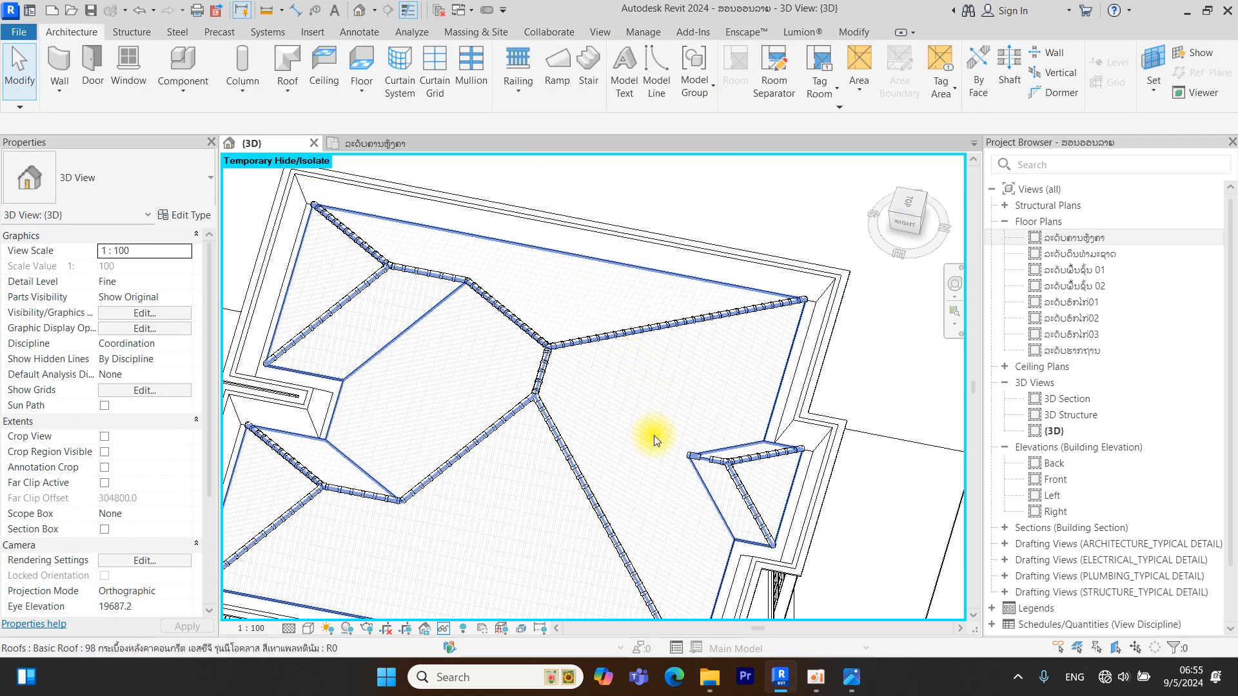
# Reset the temporary hide/isolate so the hidden Ridge tile is shown again
pyautogui.moveTo(728, 441); pyautogui.dragTo(677, 327, button='middle')
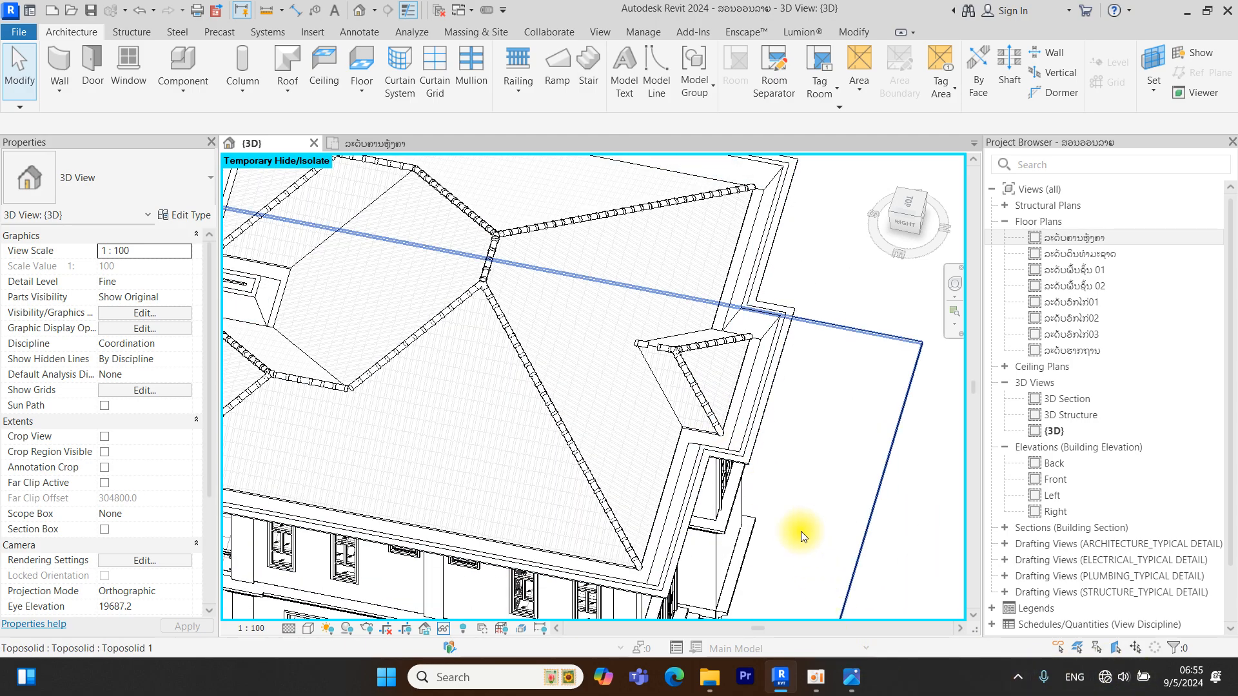
pyautogui.press('h')
pyautogui.press('r')
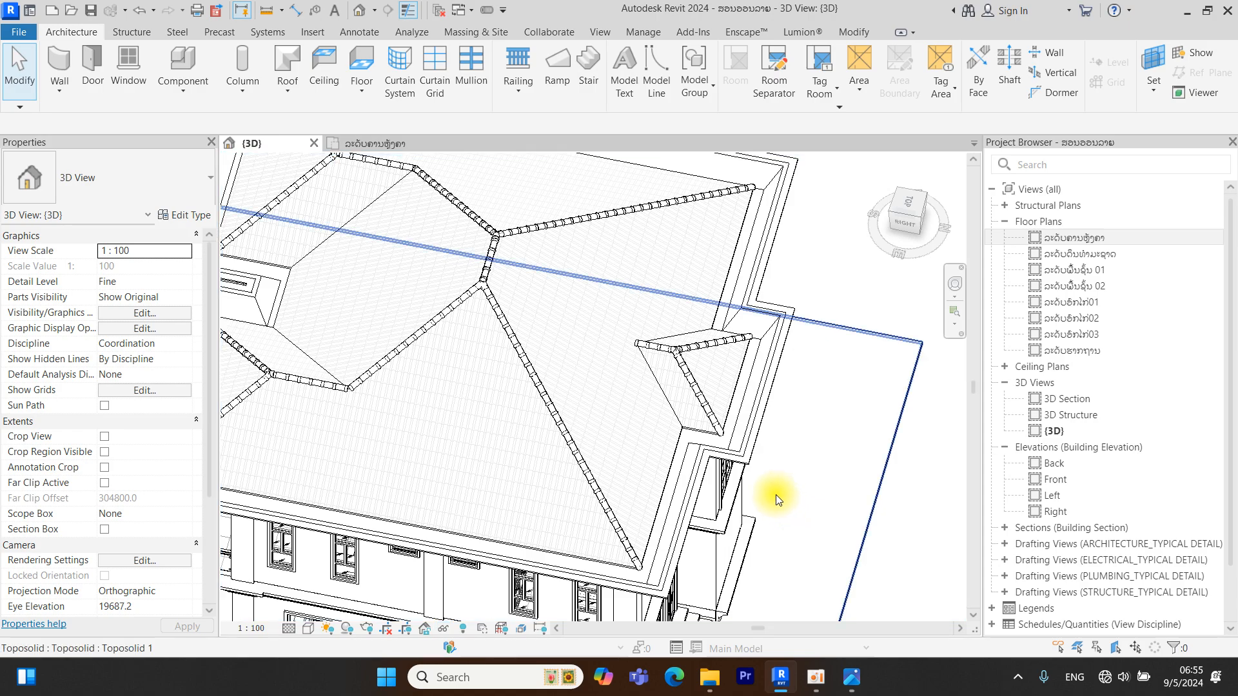
pyautogui.moveTo(638, 321)
pyautogui.mouseDown()
pyautogui.moveTo(657, 342)
pyautogui.moveTo(603, 364)
pyautogui.mouseUp()
pyautogui.moveTo(719, 208); pyautogui.dragTo(740, 325)
pyautogui.moveTo(759, 220); pyautogui.dragTo(756, 293)
pyautogui.moveTo(710, 261)
pyautogui.mouseDown()
pyautogui.moveTo(781, 238)
pyautogui.moveTo(803, 298)
pyautogui.mouseUp()
pyautogui.moveTo(791, 221)
pyautogui.mouseDown()
pyautogui.moveTo(789, 264)
pyautogui.moveTo(860, 283)
pyautogui.mouseUp()
pyautogui.moveTo(777, 198)
pyautogui.mouseDown()
pyautogui.moveTo(829, 351)
pyautogui.moveTo(760, 187)
pyautogui.mouseUp()
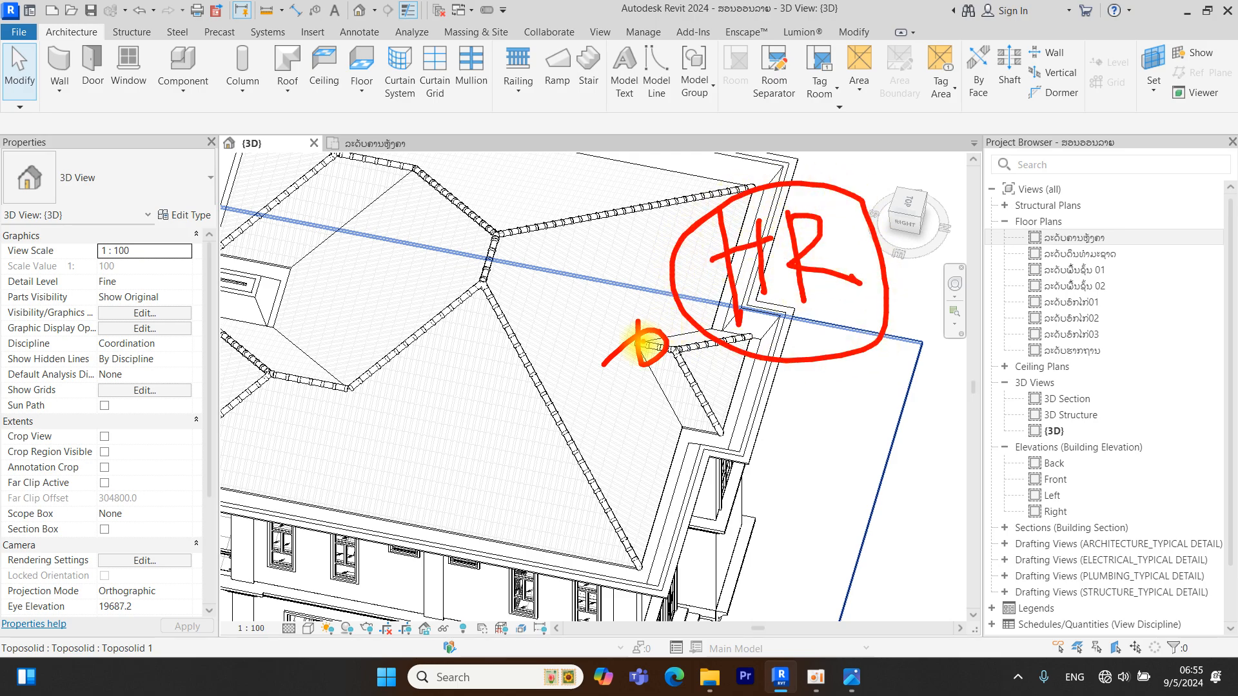
# Switch the 3D view's visual style to one showing material textures and examine the Ridge tiles on the front hip up close
pyautogui.scroll(-5, 586, 348)
pyautogui.moveTo(443, 437)
pyautogui.keyDown('shift'); pyautogui.mouseDown(button='middle')
pyautogui.moveTo(581, 373)
pyautogui.moveTo(552, 400)
pyautogui.moveTo(670, 455)
pyautogui.mouseUp(button='middle'); pyautogui.keyUp('shift')
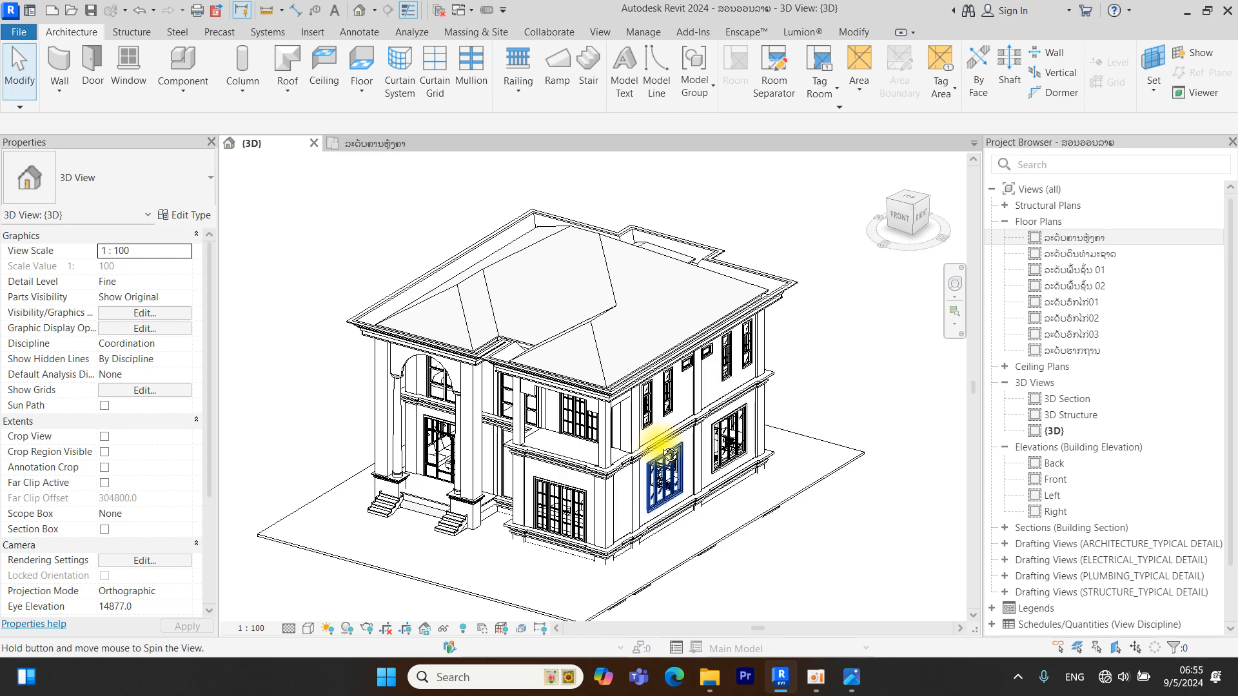
pyautogui.click(311, 628)
pyautogui.click(334, 612)
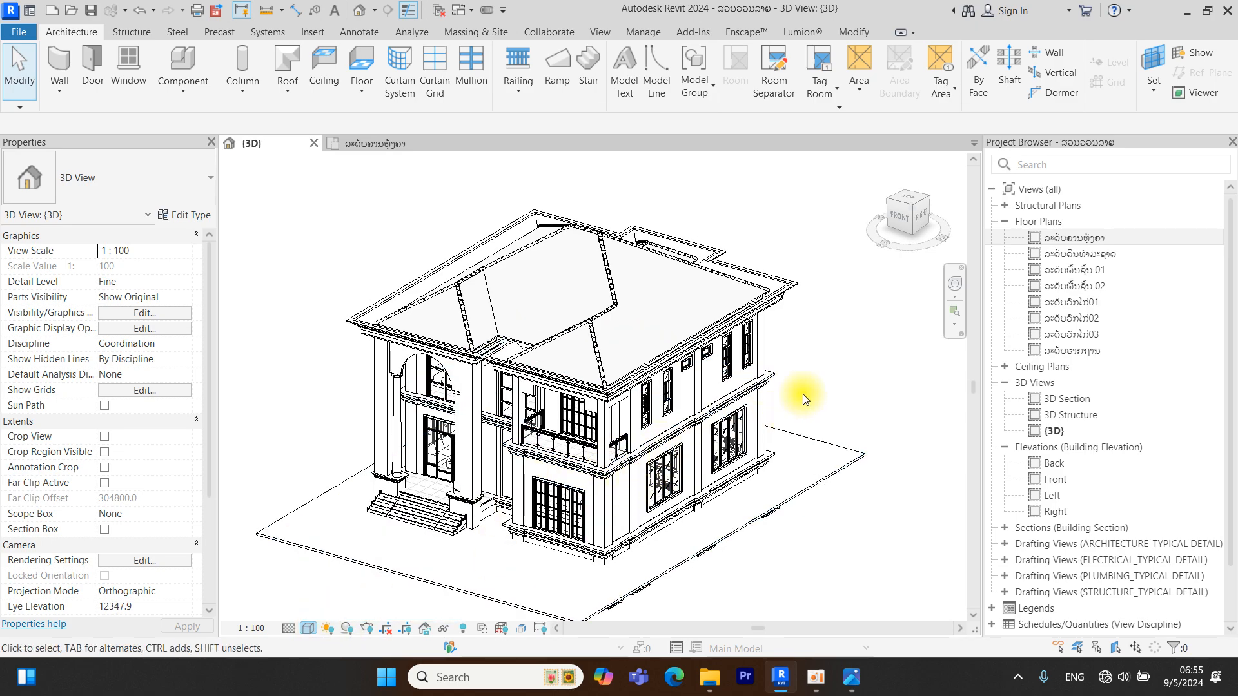
pyautogui.scroll(8, 589, 373)
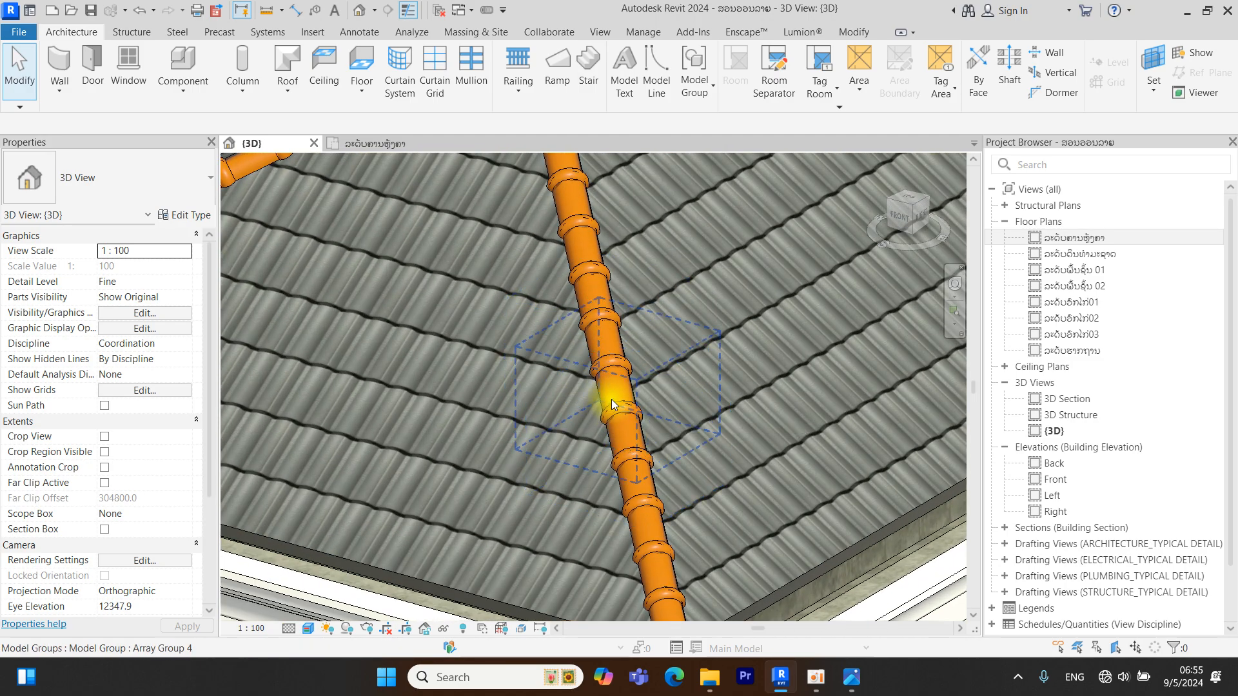
pyautogui.click(613, 396)
pyautogui.scroll(-8, 612, 398)
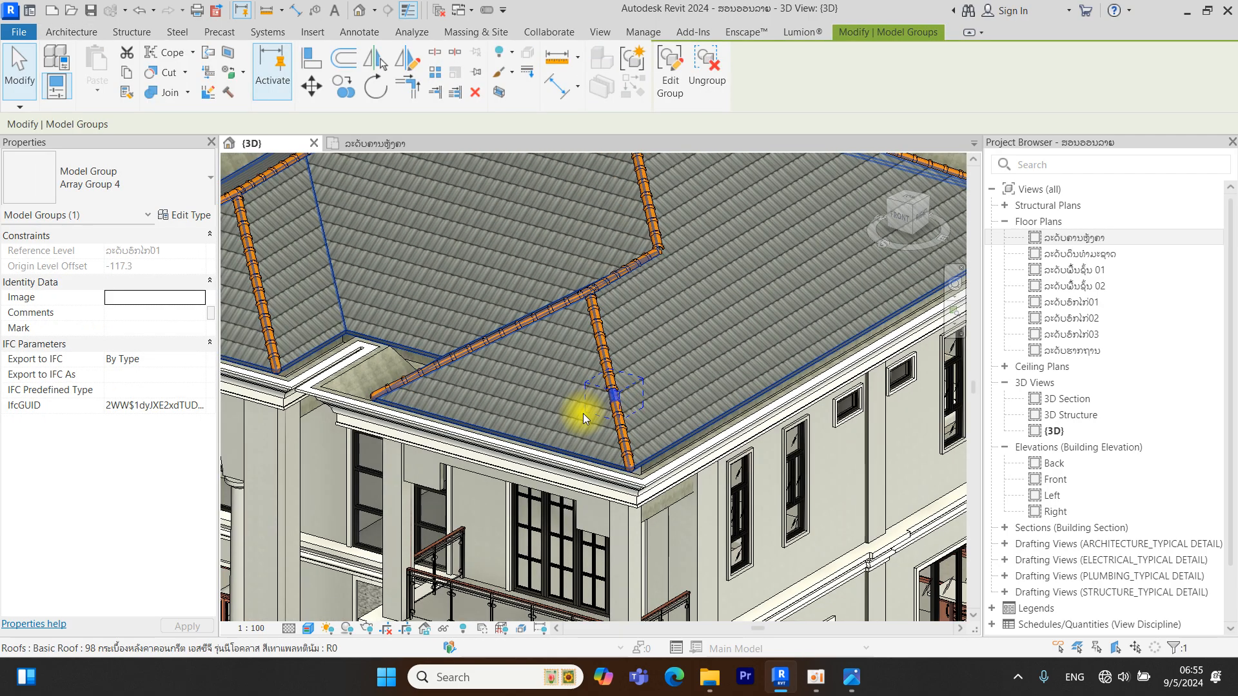
pyautogui.press('Escape')
# Select the main tiled roof and open the material of the Finish 1 [4] layer in its type's structure
pyautogui.click(668, 377)
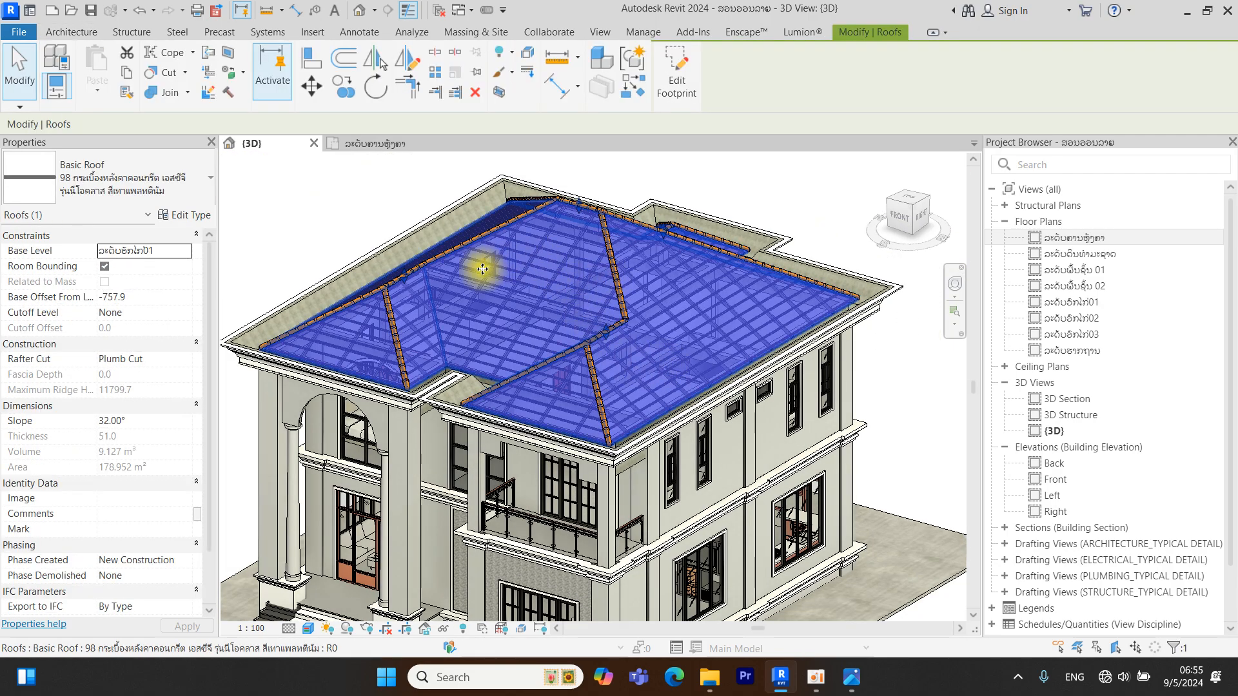
pyautogui.press('Escape')
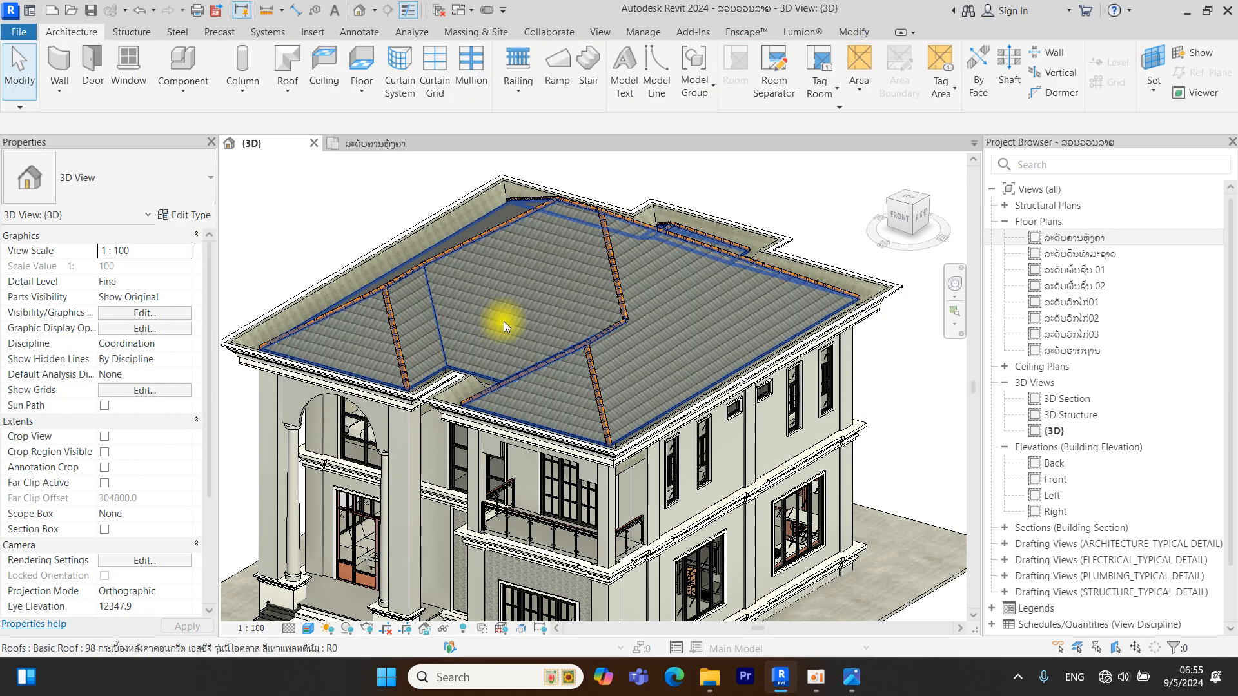
pyautogui.click(661, 357)
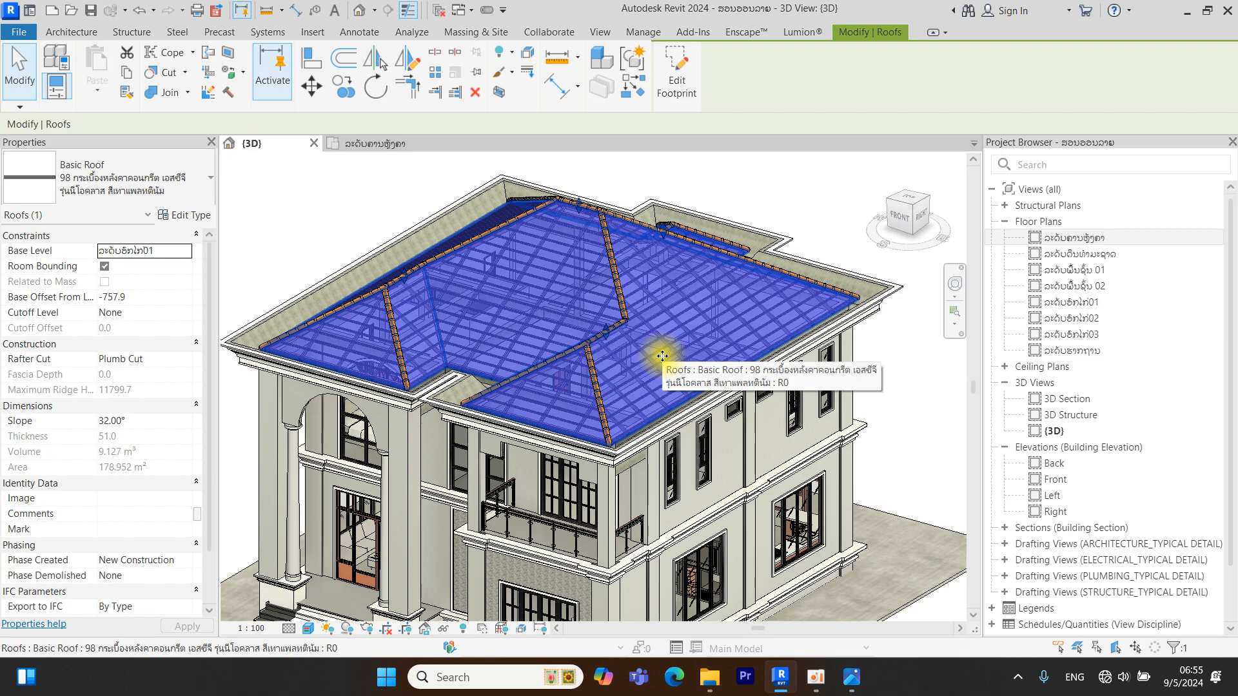
pyautogui.click(181, 215)
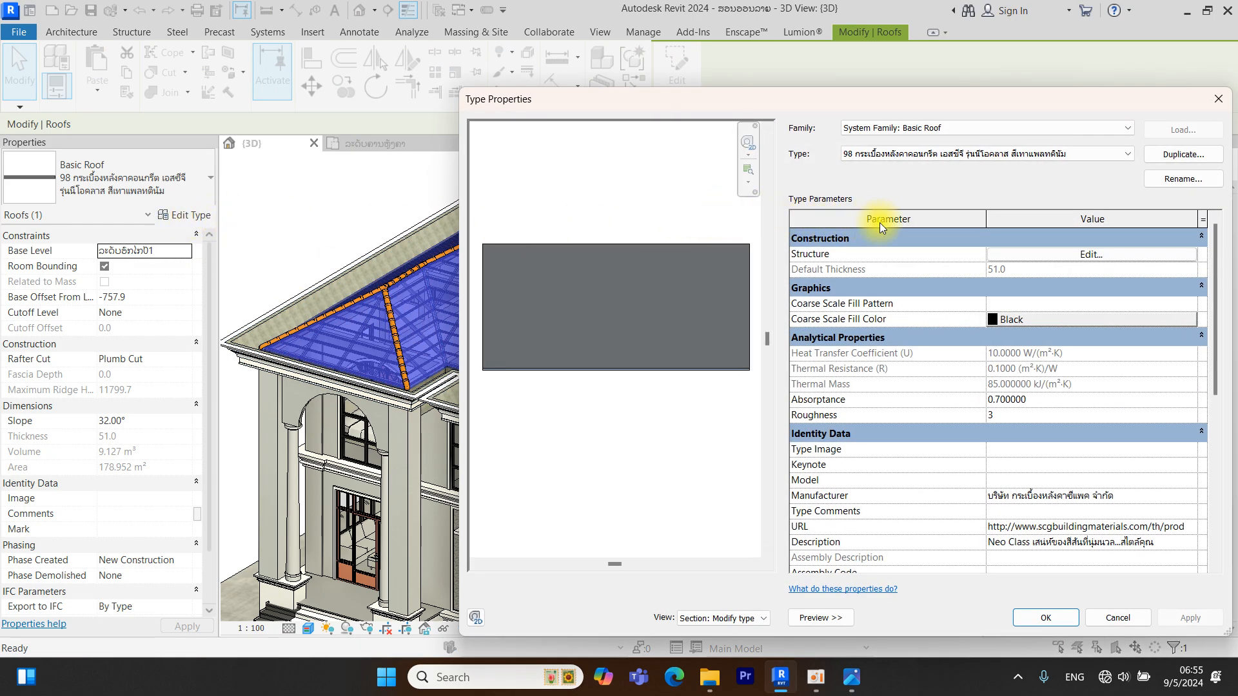
pyautogui.click(1089, 257)
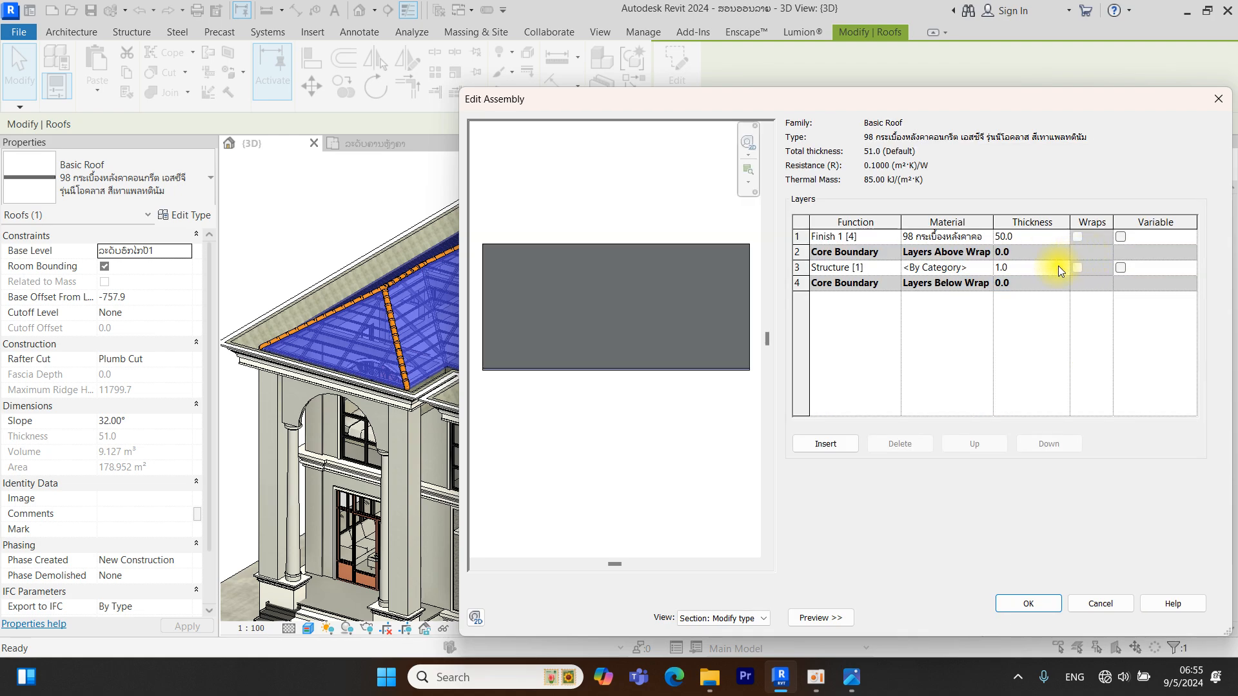
pyautogui.click(988, 235)
pyautogui.click(981, 237)
# Check the shading colour of the roof tile material, then close the material, assembly and type property dialogs
pyautogui.click(822, 193)
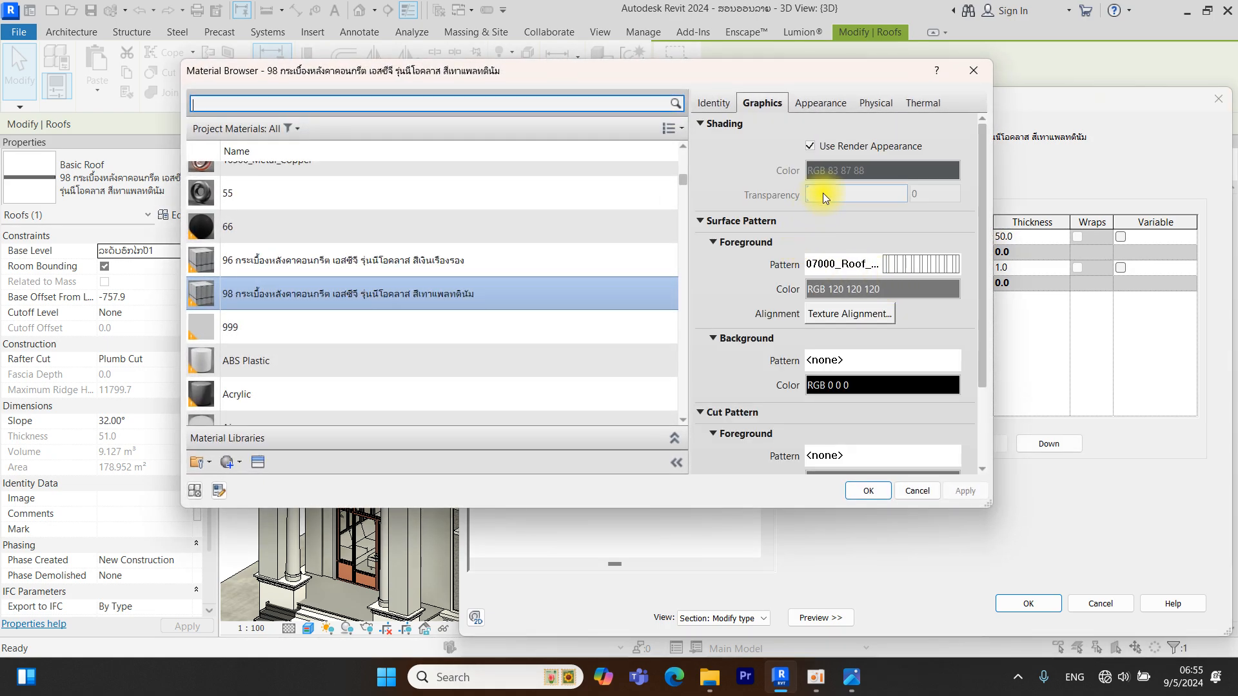
pyautogui.moveTo(806, 159)
pyautogui.mouseDown()
pyautogui.moveTo(884, 187)
pyautogui.moveTo(941, 190)
pyautogui.mouseUp()
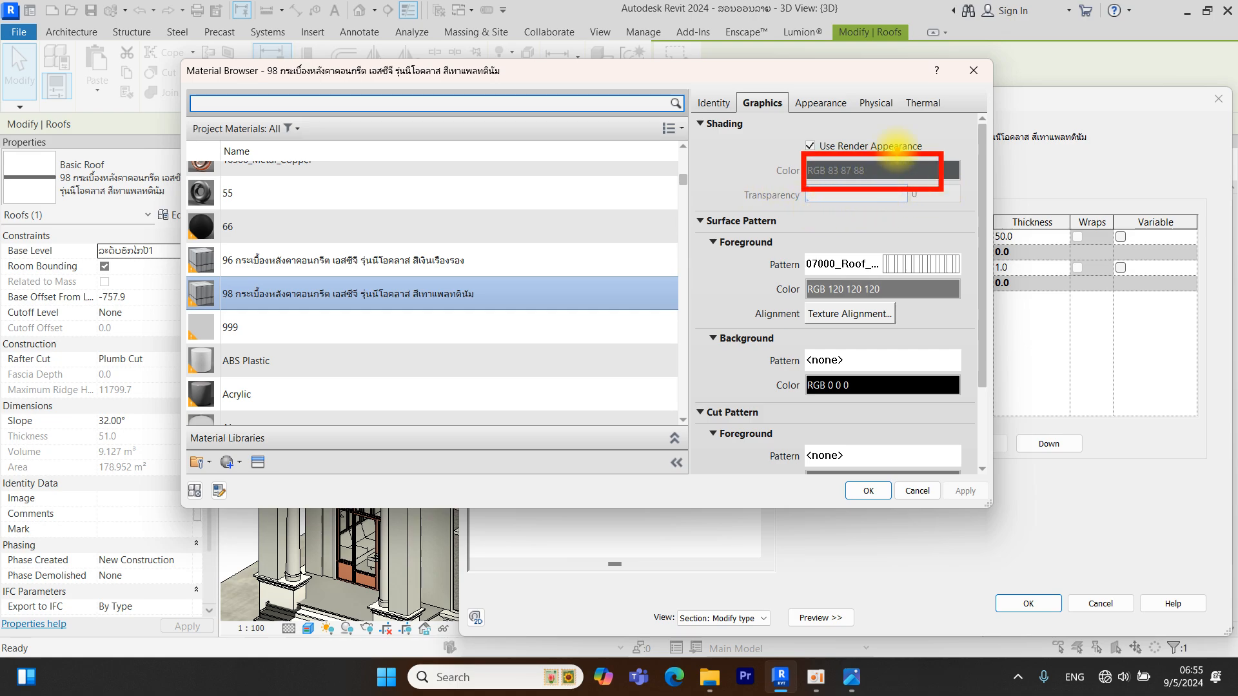
pyautogui.moveTo(910, 56); pyautogui.dragTo(888, 157)
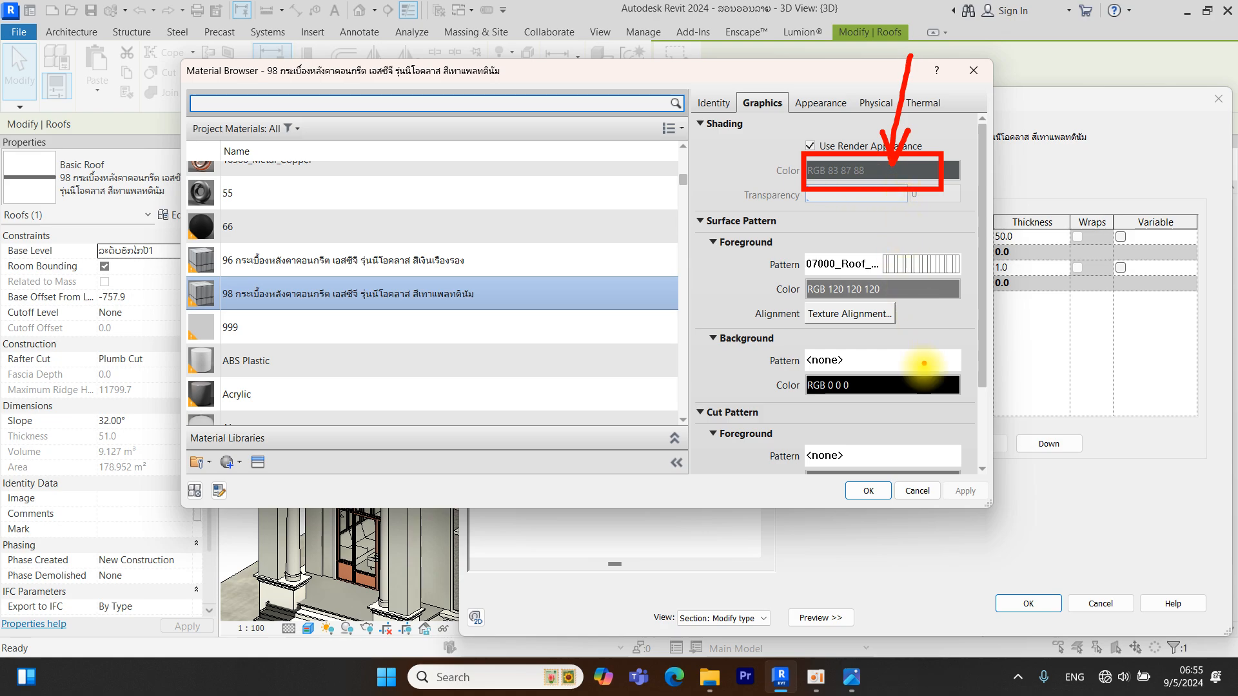
pyautogui.click(870, 492)
pyautogui.click(1019, 602)
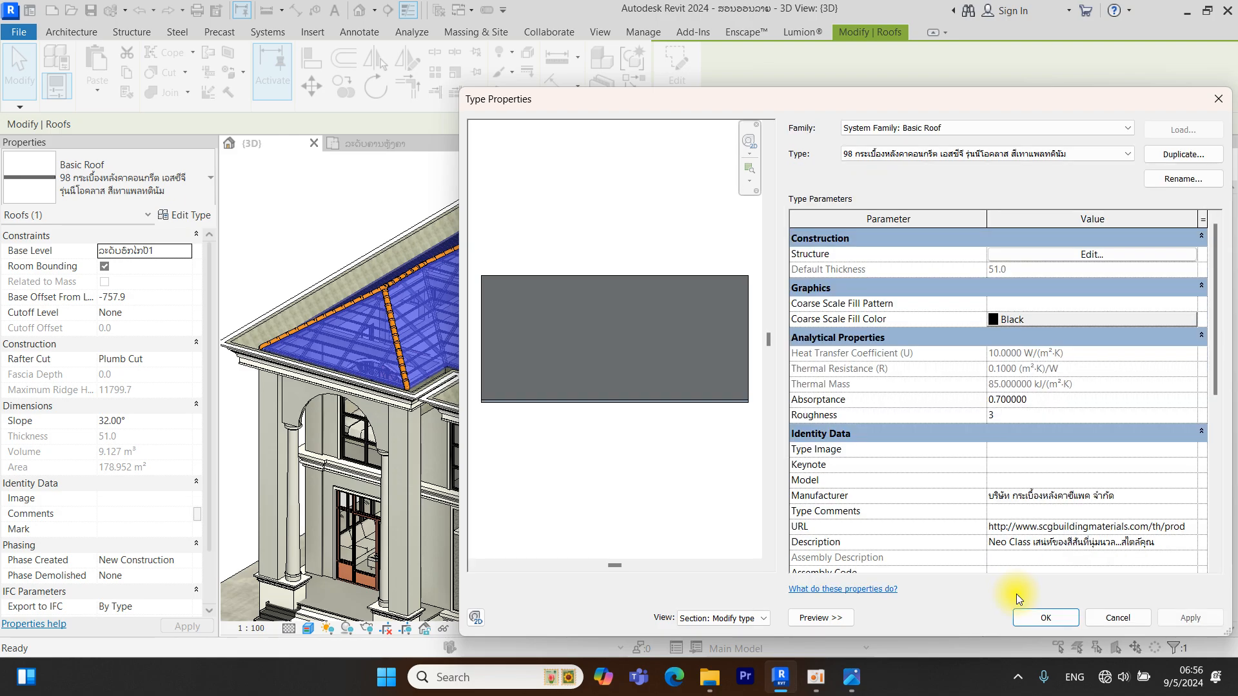
pyautogui.click(1039, 619)
# Select the CPAC Monier Angle Hip End tile at the front roof corner and open its type's BBIM_Roof Ridge material
pyautogui.scroll(6, 610, 477)
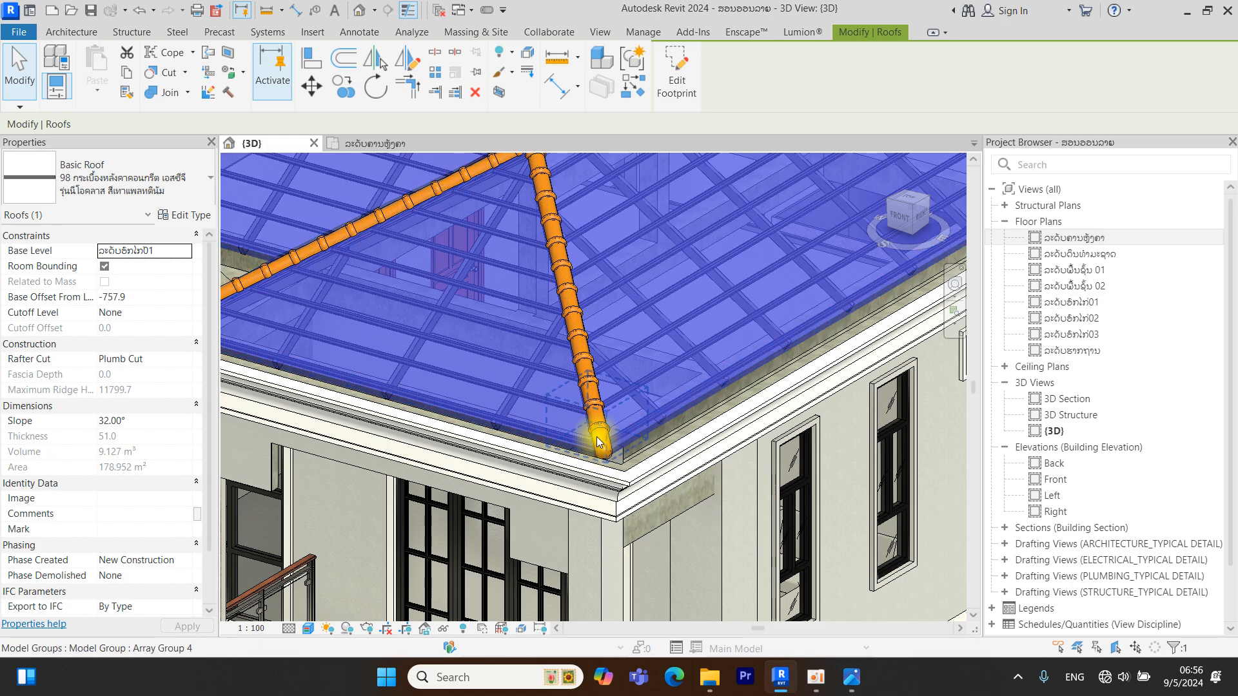
pyautogui.click(601, 444)
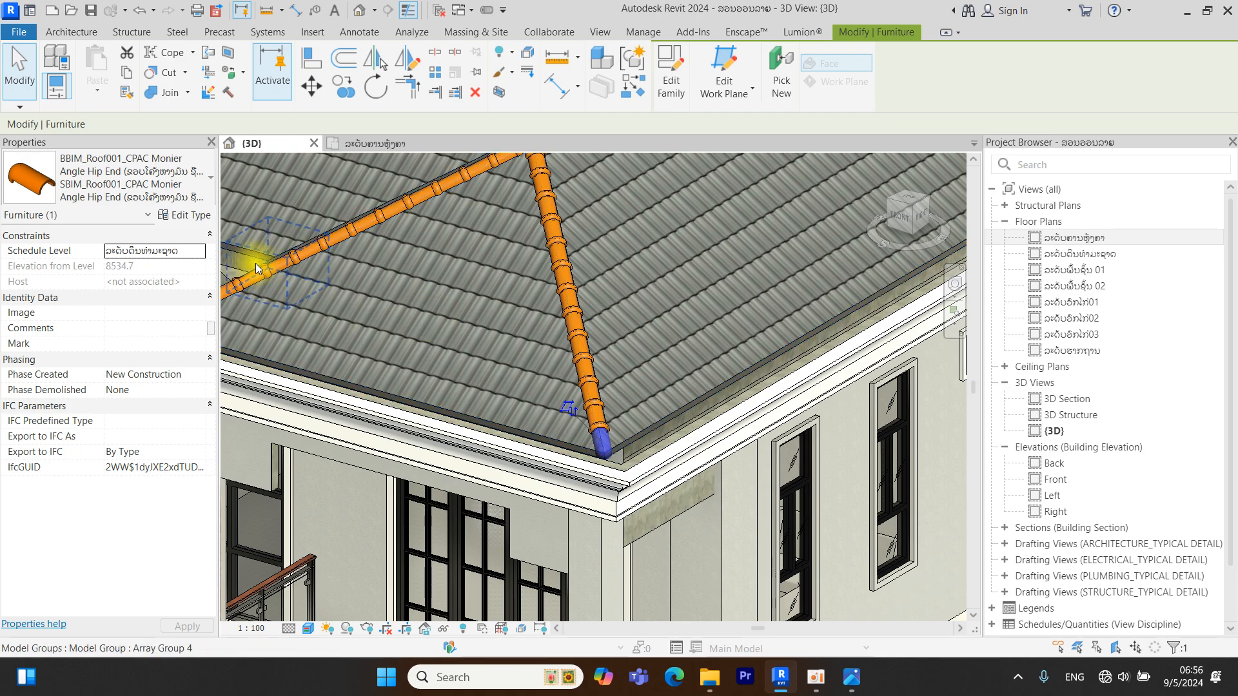
pyautogui.click(190, 216)
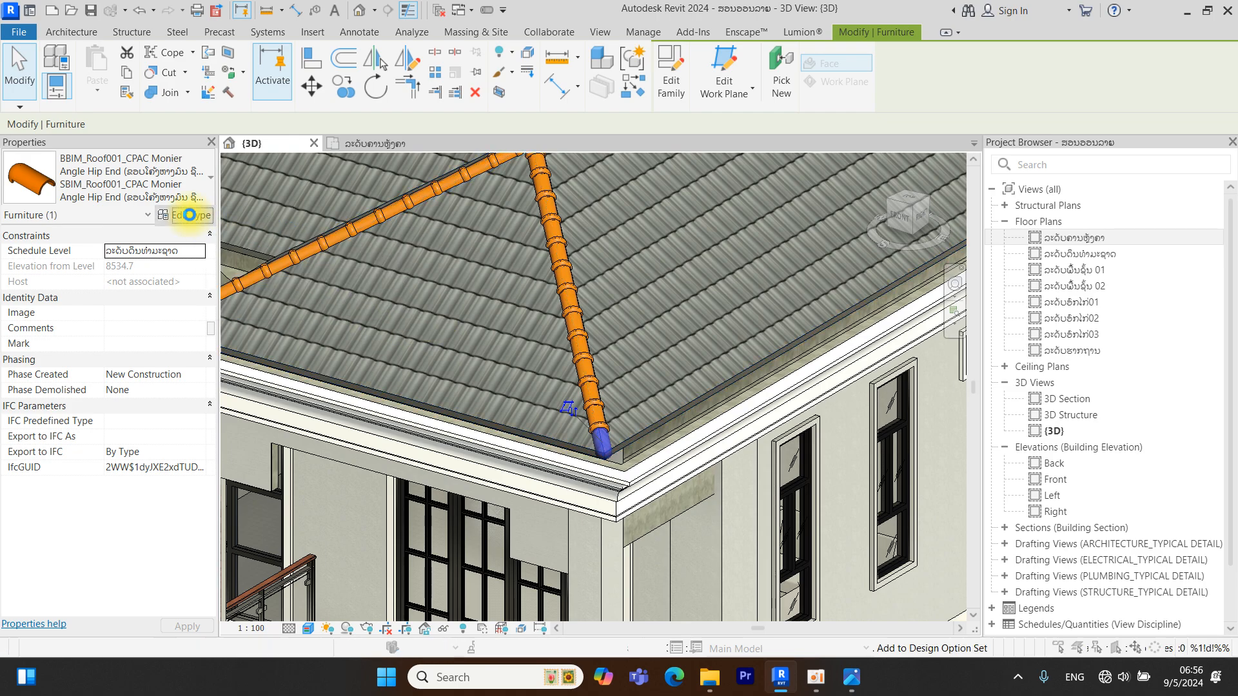
pyautogui.scroll(-1, 648, 316)
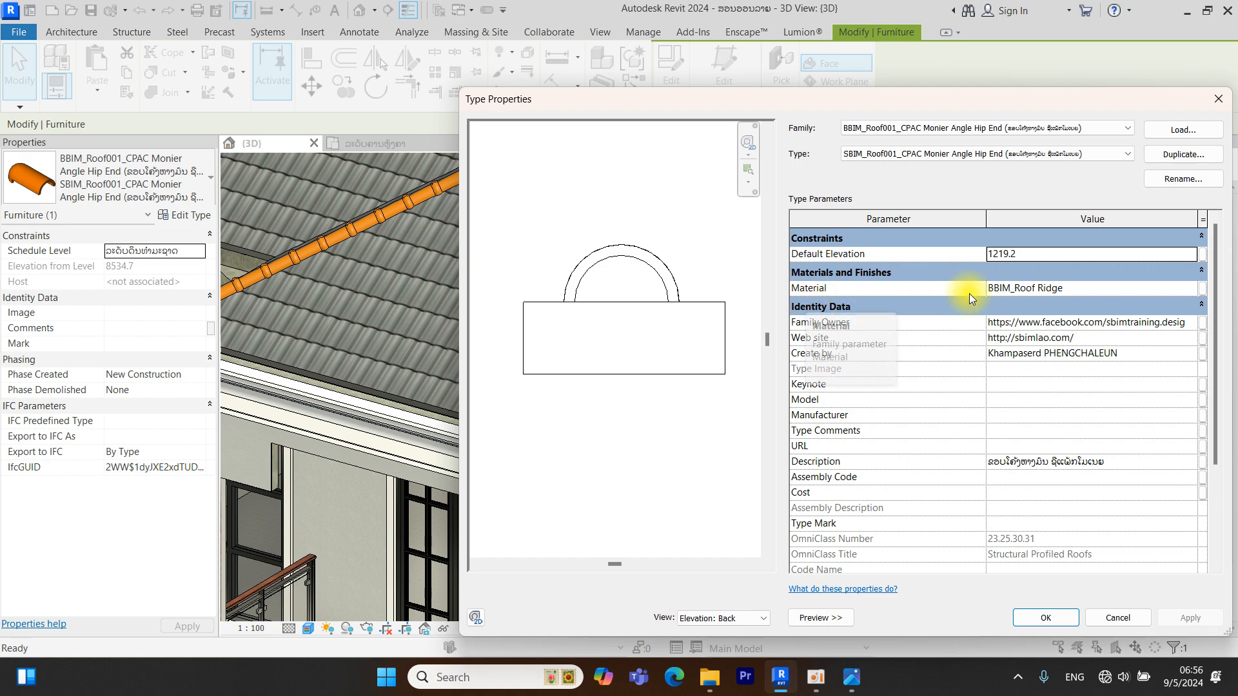
pyautogui.click(1193, 286)
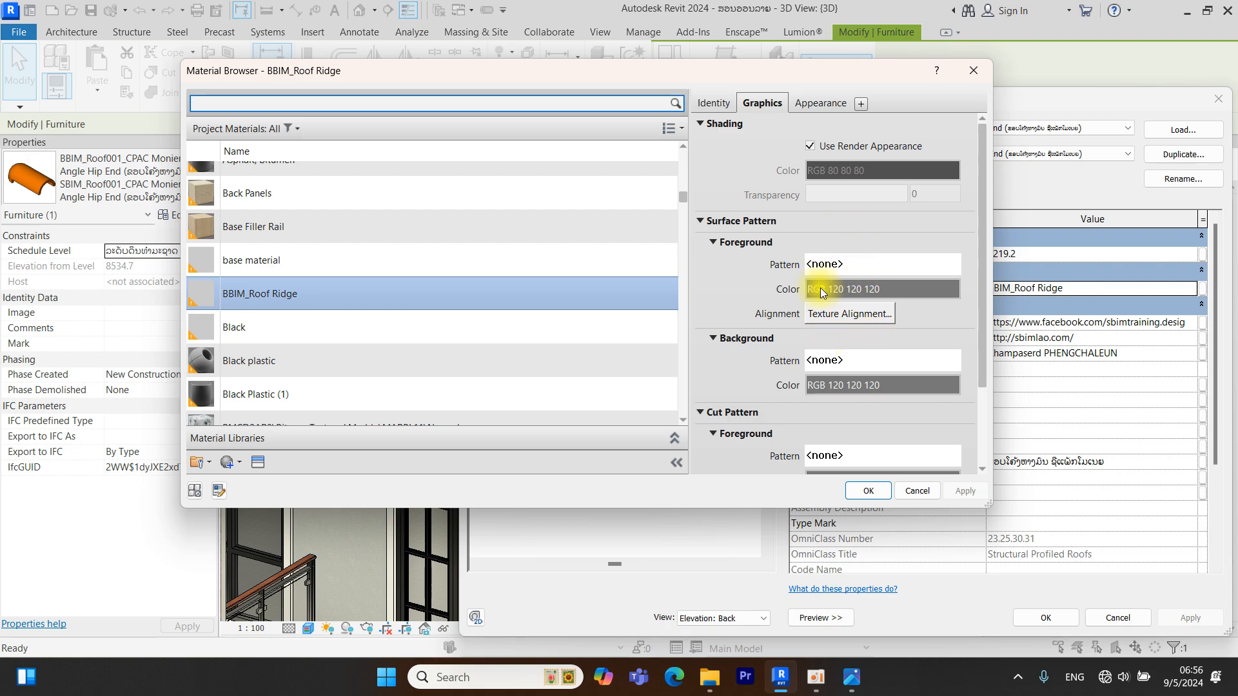
# Set the BBIM_Roof Ridge material's generic appearance colour to RGB 83 87 88 and accept the type change
pyautogui.click(810, 107)
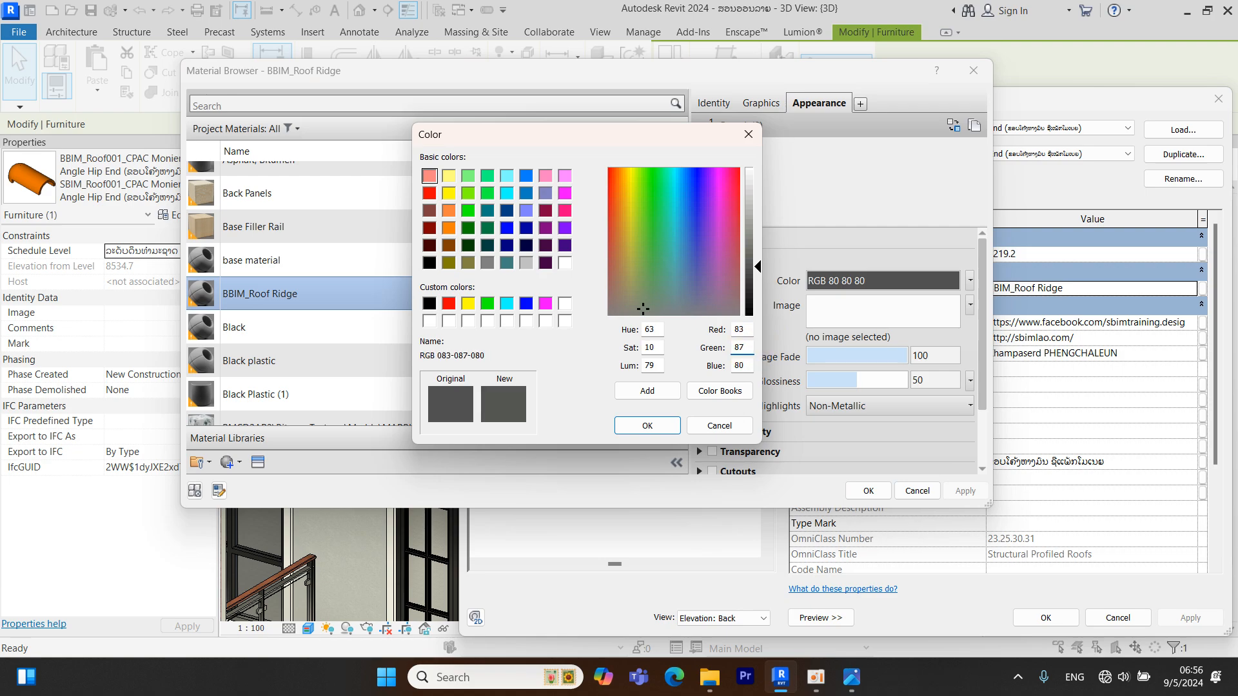
pyautogui.doubleClick(747, 360)
pyautogui.write('88')
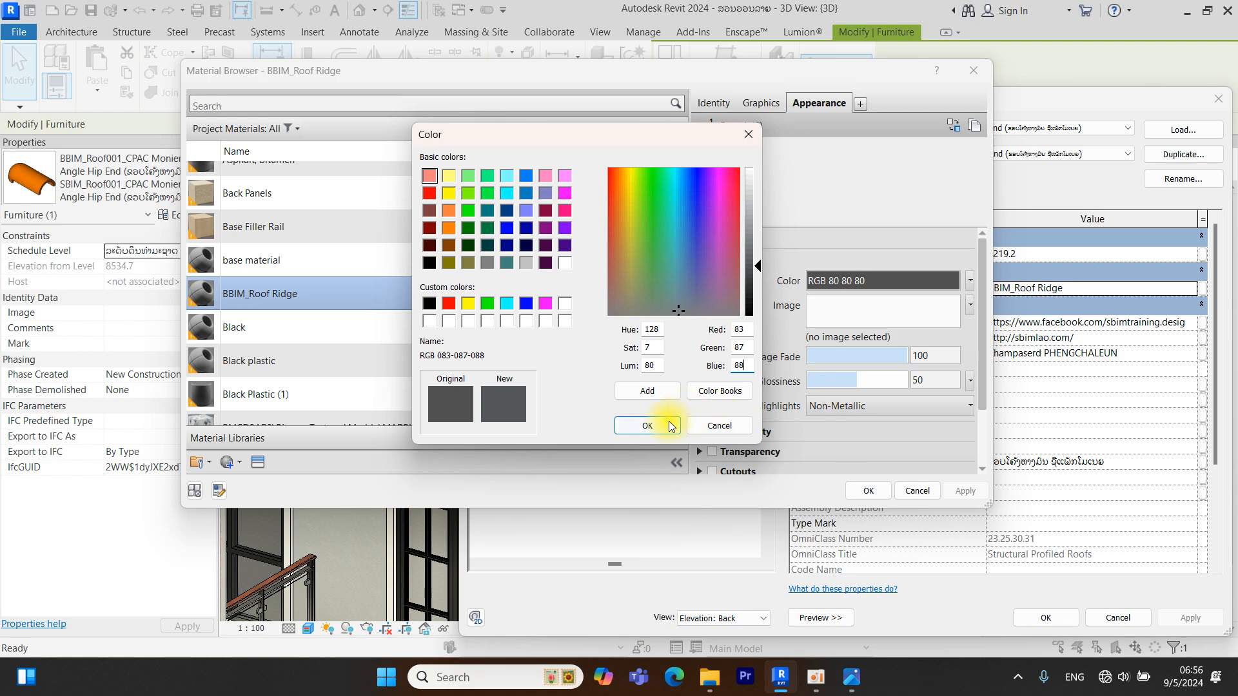
pyautogui.click(647, 426)
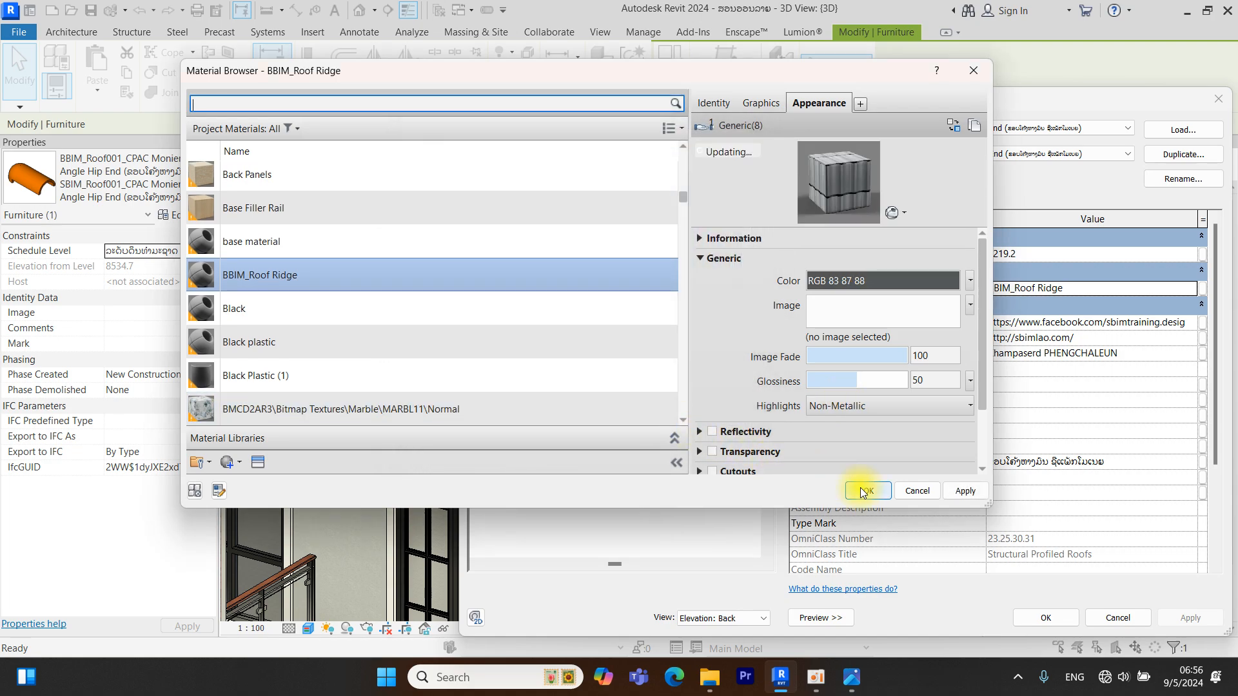
pyautogui.click(761, 103)
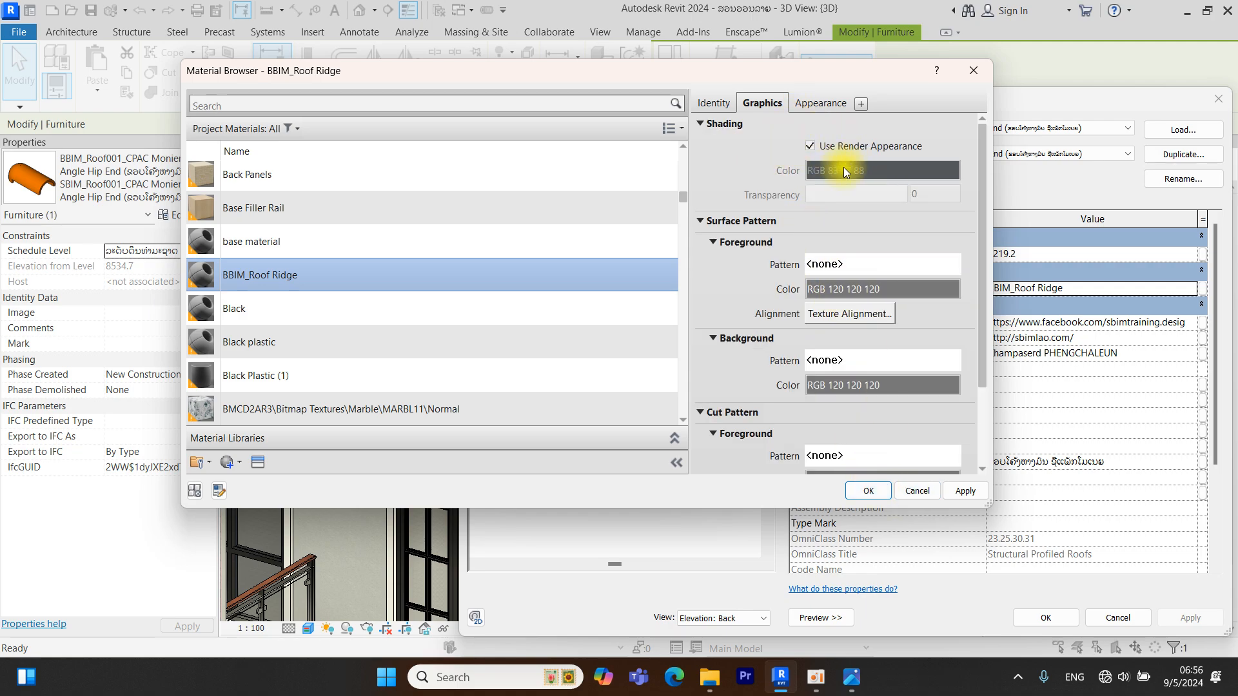
pyautogui.click(868, 489)
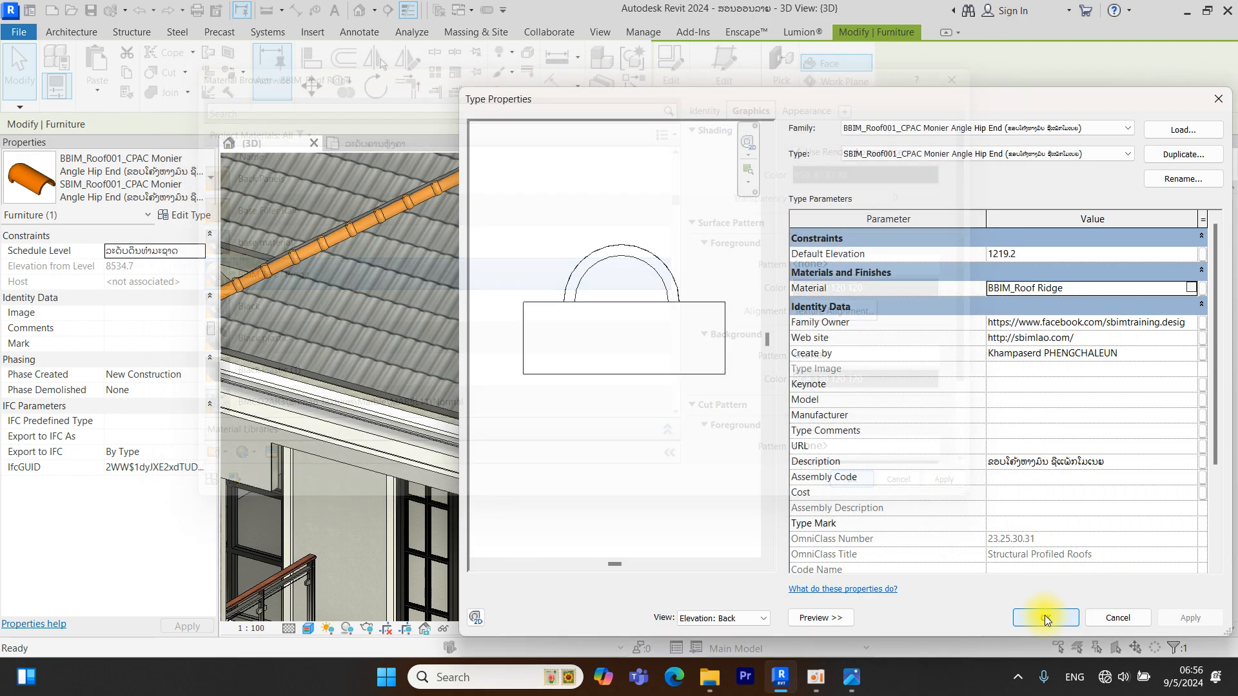
pyautogui.click(1045, 617)
pyautogui.press('Escape')
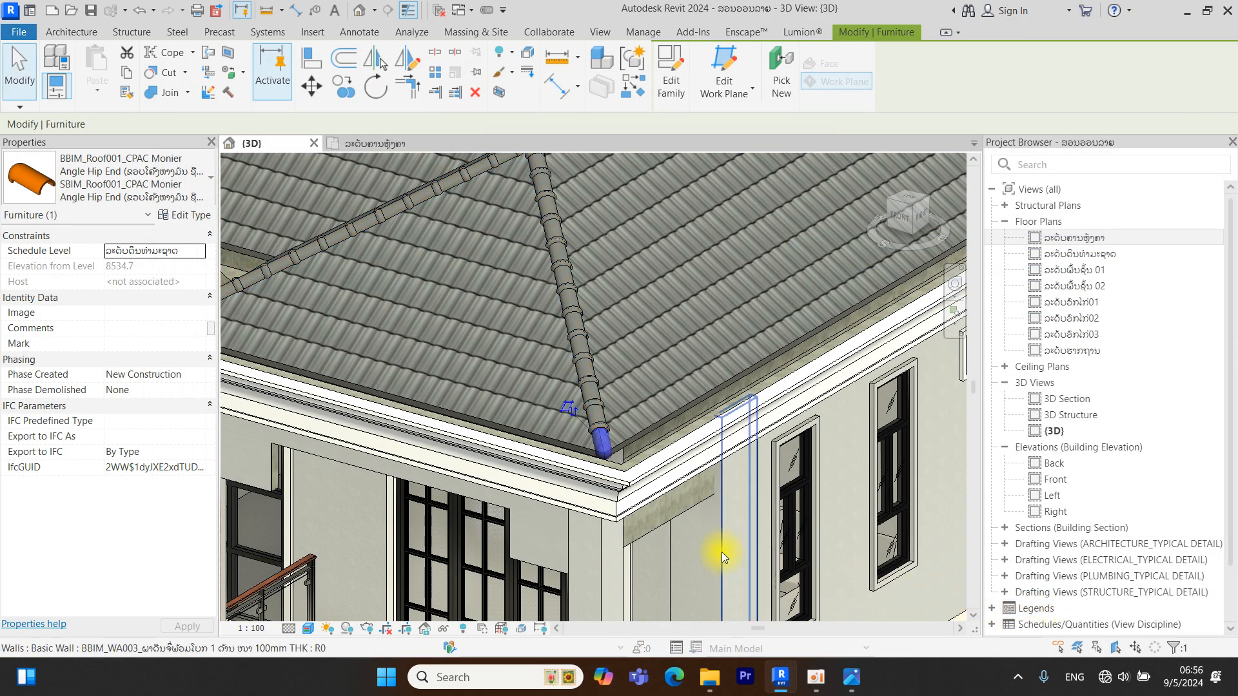
# Examine the recoloured hip and ridge tiles against the roof tiles from several distances and angles
pyautogui.scroll(-5, 679, 431)
pyautogui.keyDown('shift'); pyautogui.moveTo(651, 443); pyautogui.dragTo(703, 516, button='middle'); pyautogui.keyUp('shift')
pyautogui.scroll(-4, 728, 485)
pyautogui.scroll(3, 651, 265)
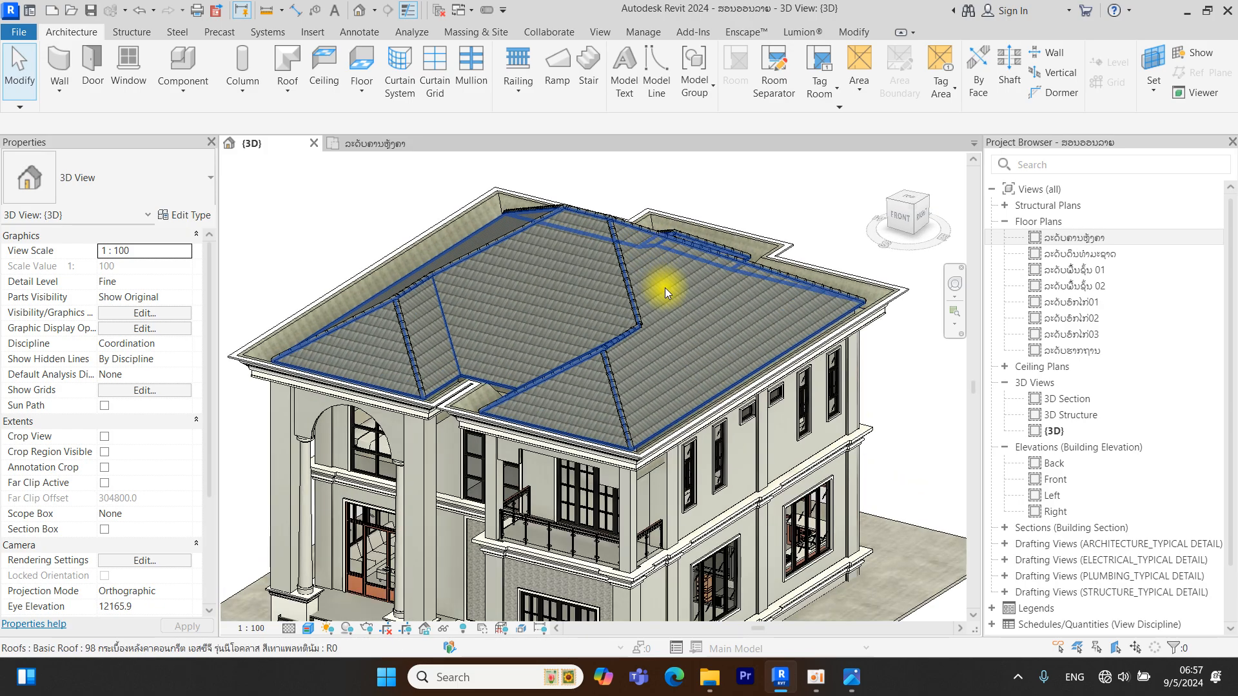
pyautogui.click(664, 287)
pyautogui.press('Escape')
pyautogui.scroll(4, 400, 304)
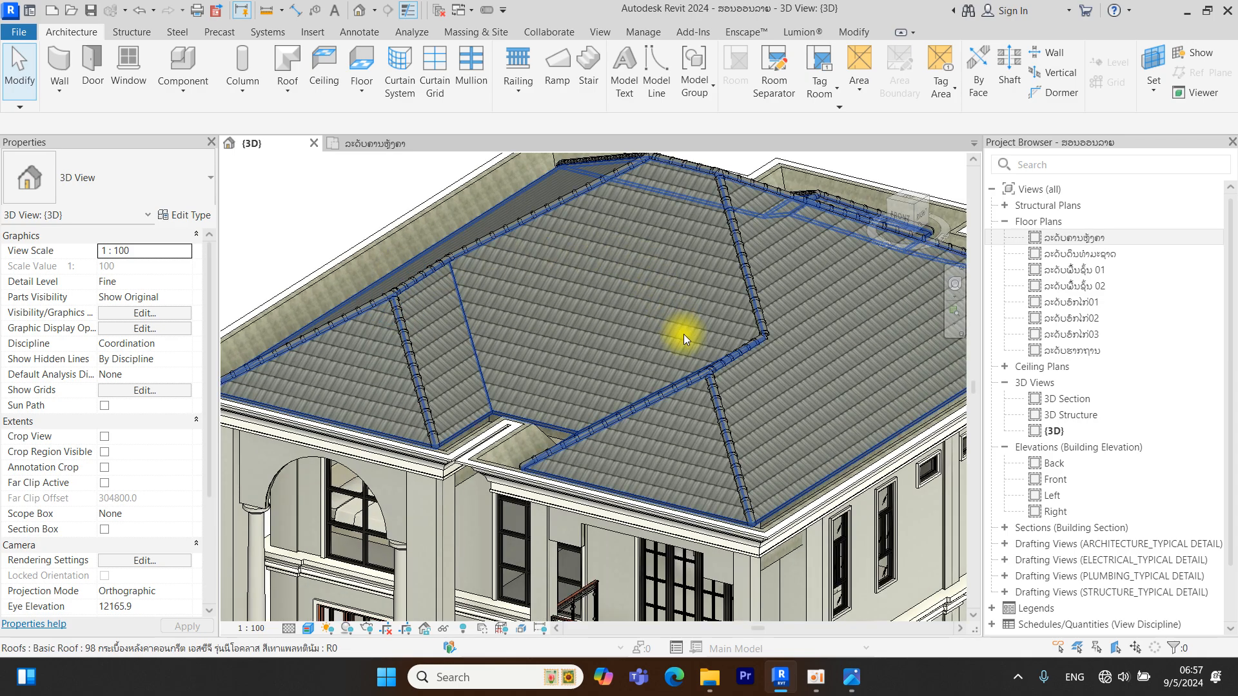
pyautogui.scroll(-2, 682, 329)
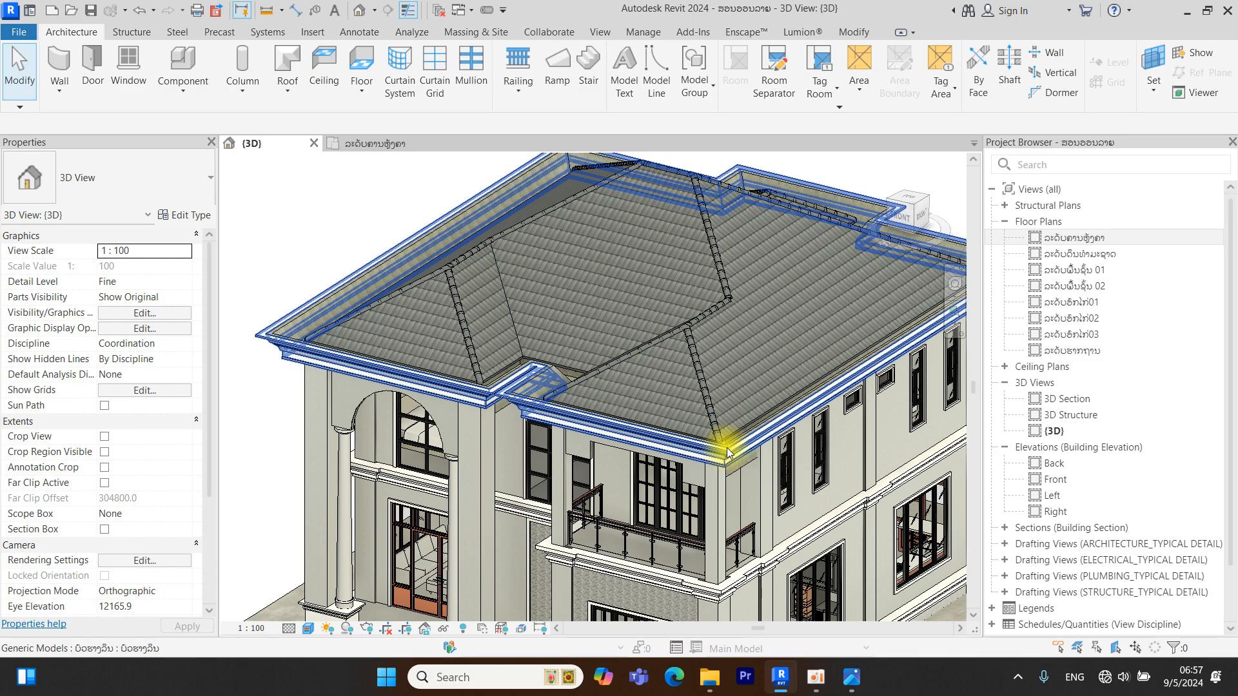
pyautogui.scroll(5, 742, 304)
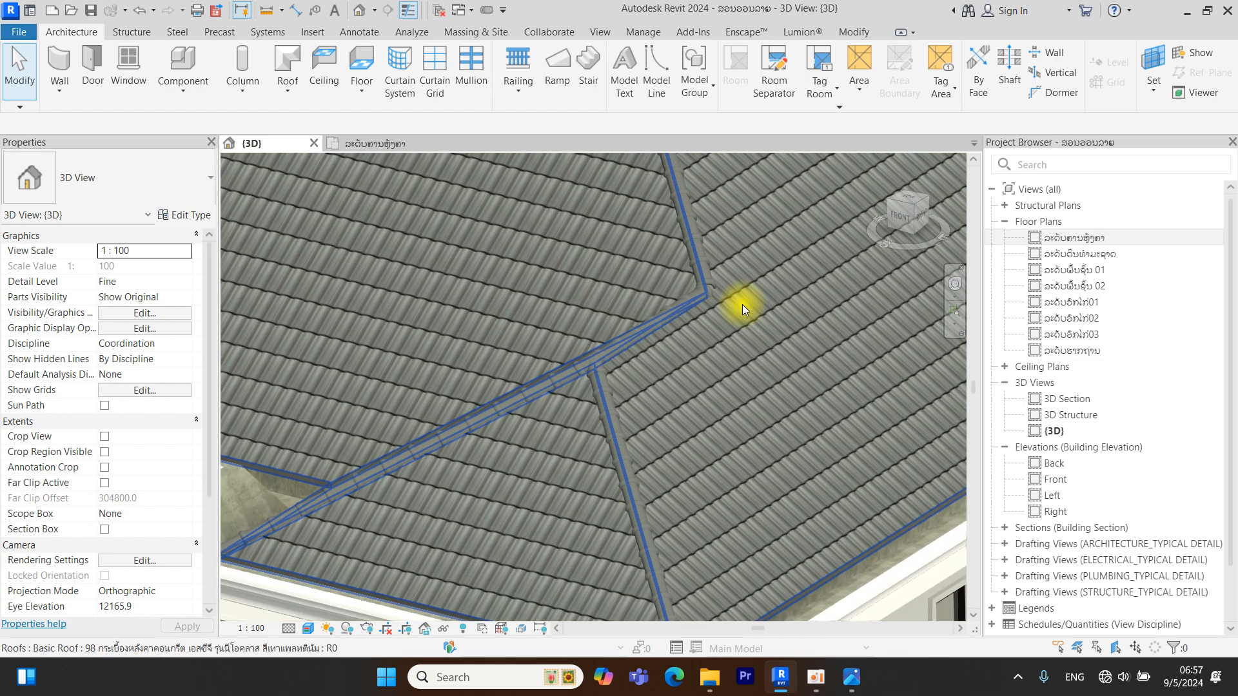
pyautogui.keyDown('shift'); pyautogui.moveTo(728, 353); pyautogui.dragTo(636, 331, button='middle'); pyautogui.keyUp('shift')
pyautogui.scroll(-8, 637, 331)
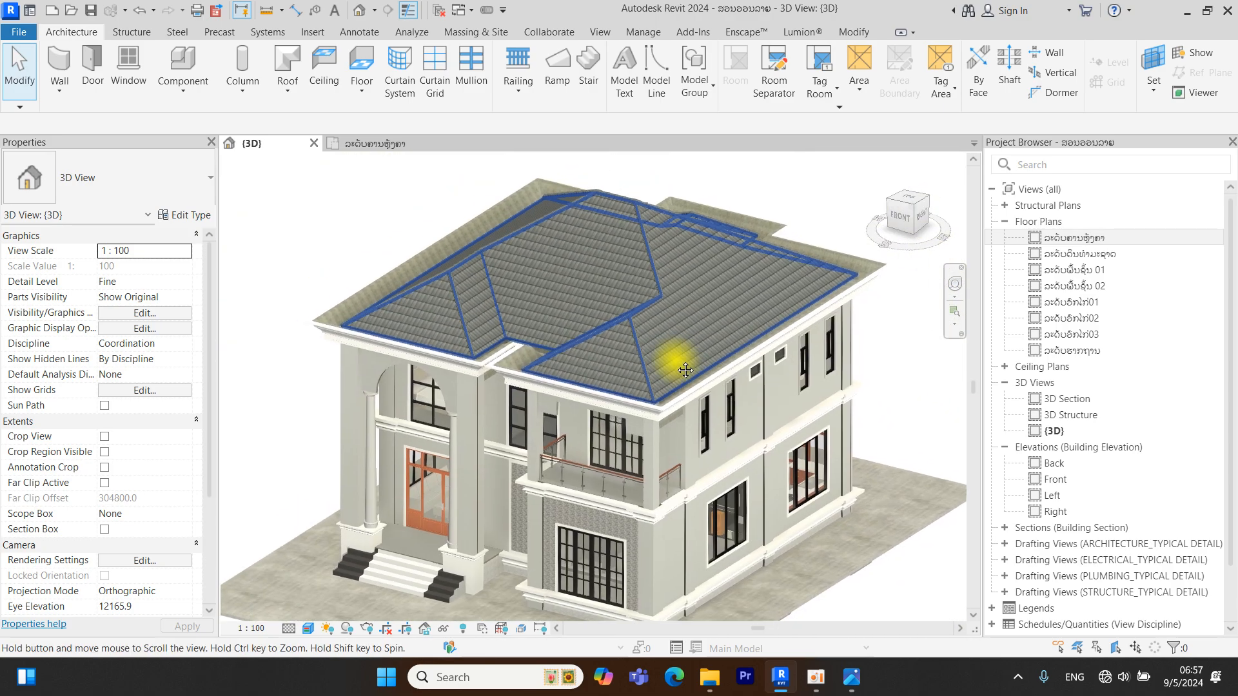
# Frame the whole house in the 3D view and save the project
pyautogui.scroll(-3, 678, 361)
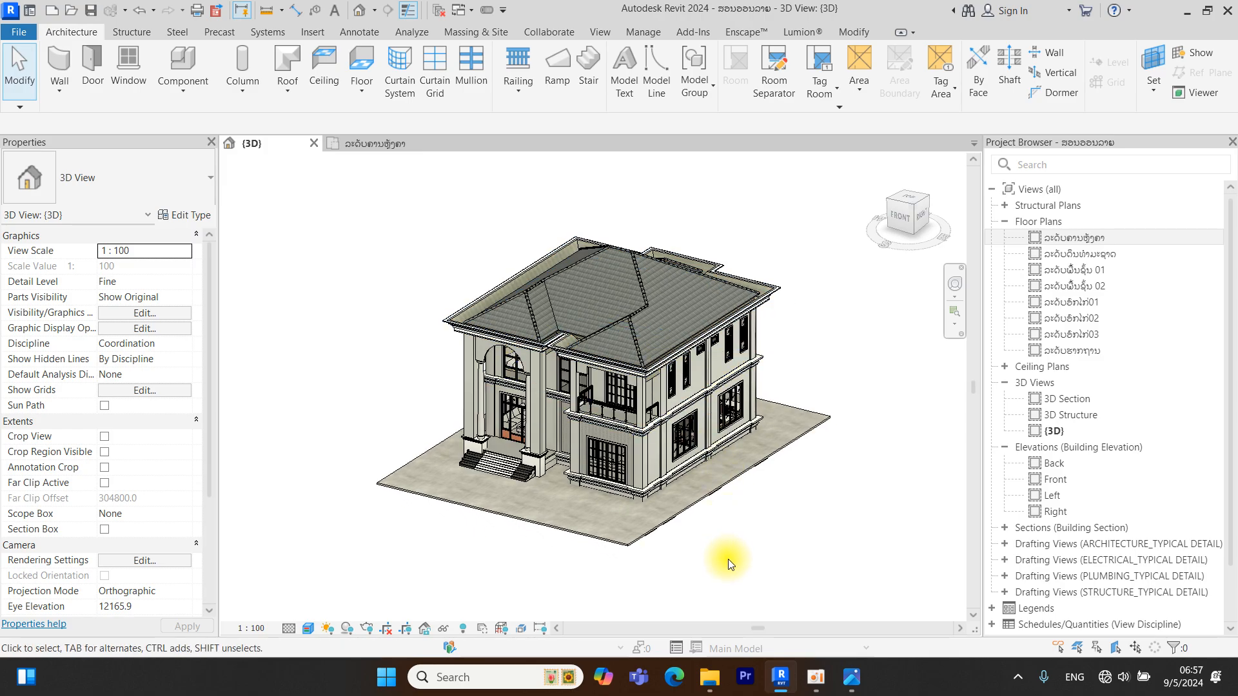
pyautogui.scroll(3, 506, 285)
pyautogui.scroll(3, 516, 288)
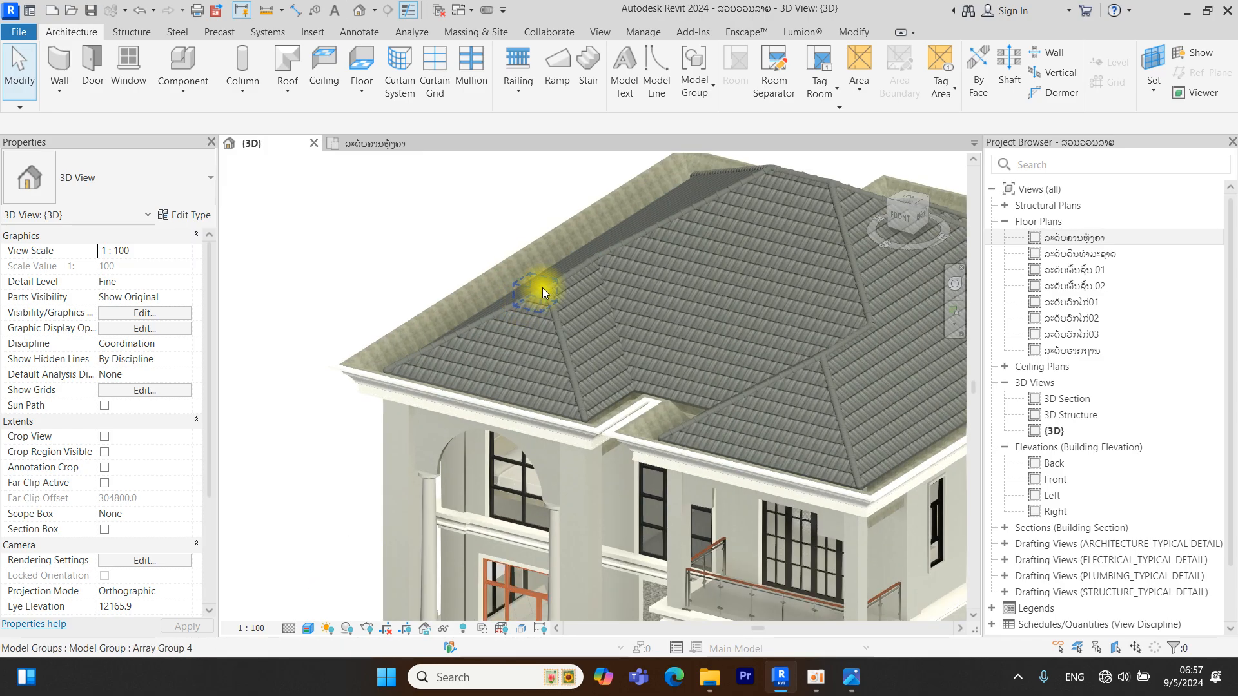
pyautogui.scroll(-2, 562, 335)
pyautogui.scroll(-2, 562, 336)
pyautogui.moveTo(675, 392); pyautogui.dragTo(573, 332, button='middle')
pyautogui.moveTo(742, 553); pyautogui.dragTo(748, 583, button='middle')
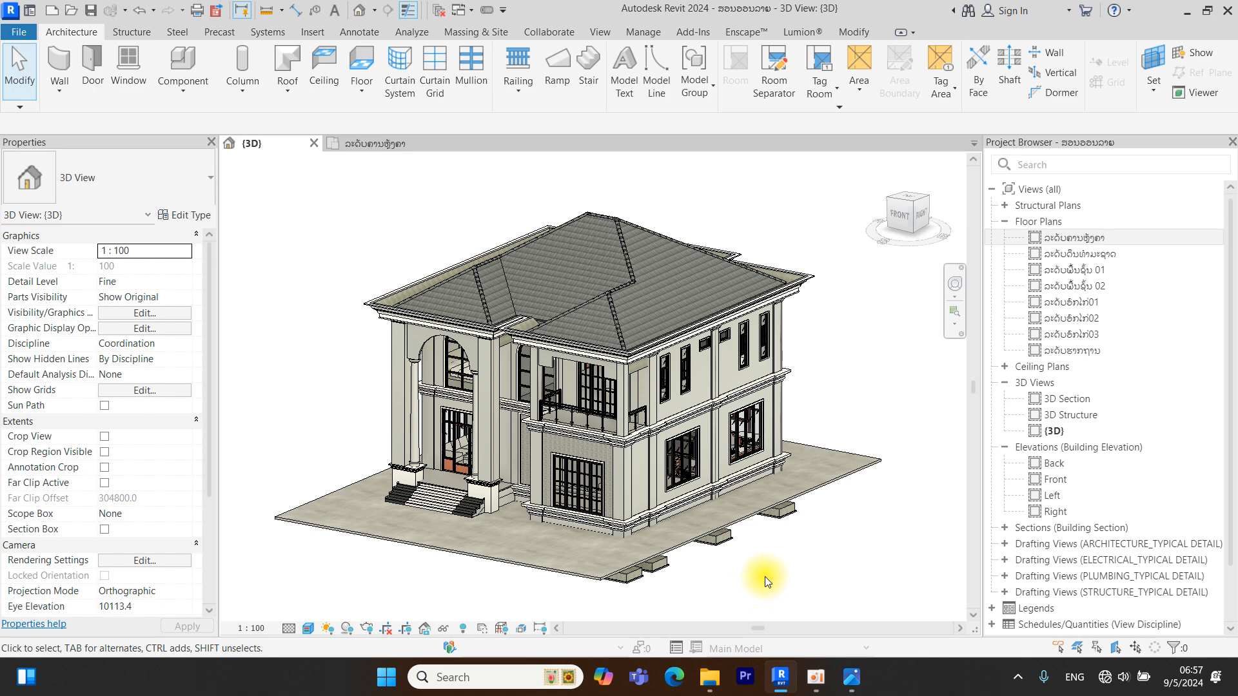
pyautogui.click(92, 12)
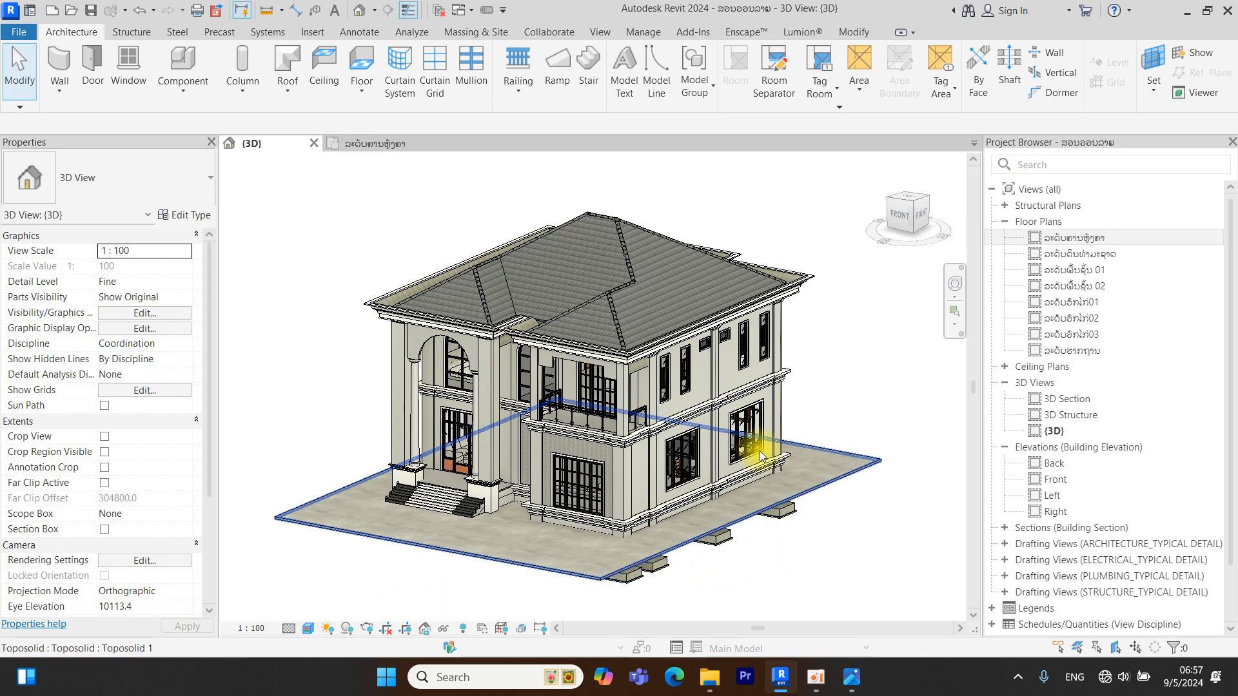
pyautogui.click(815, 677)
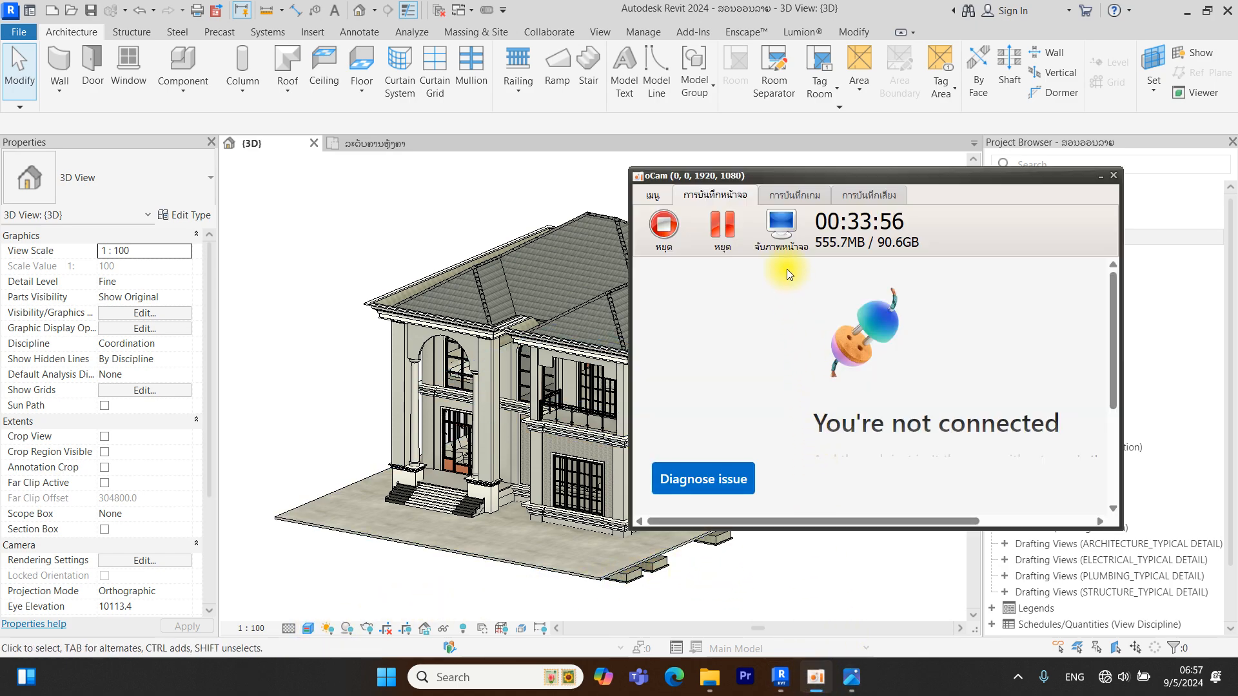